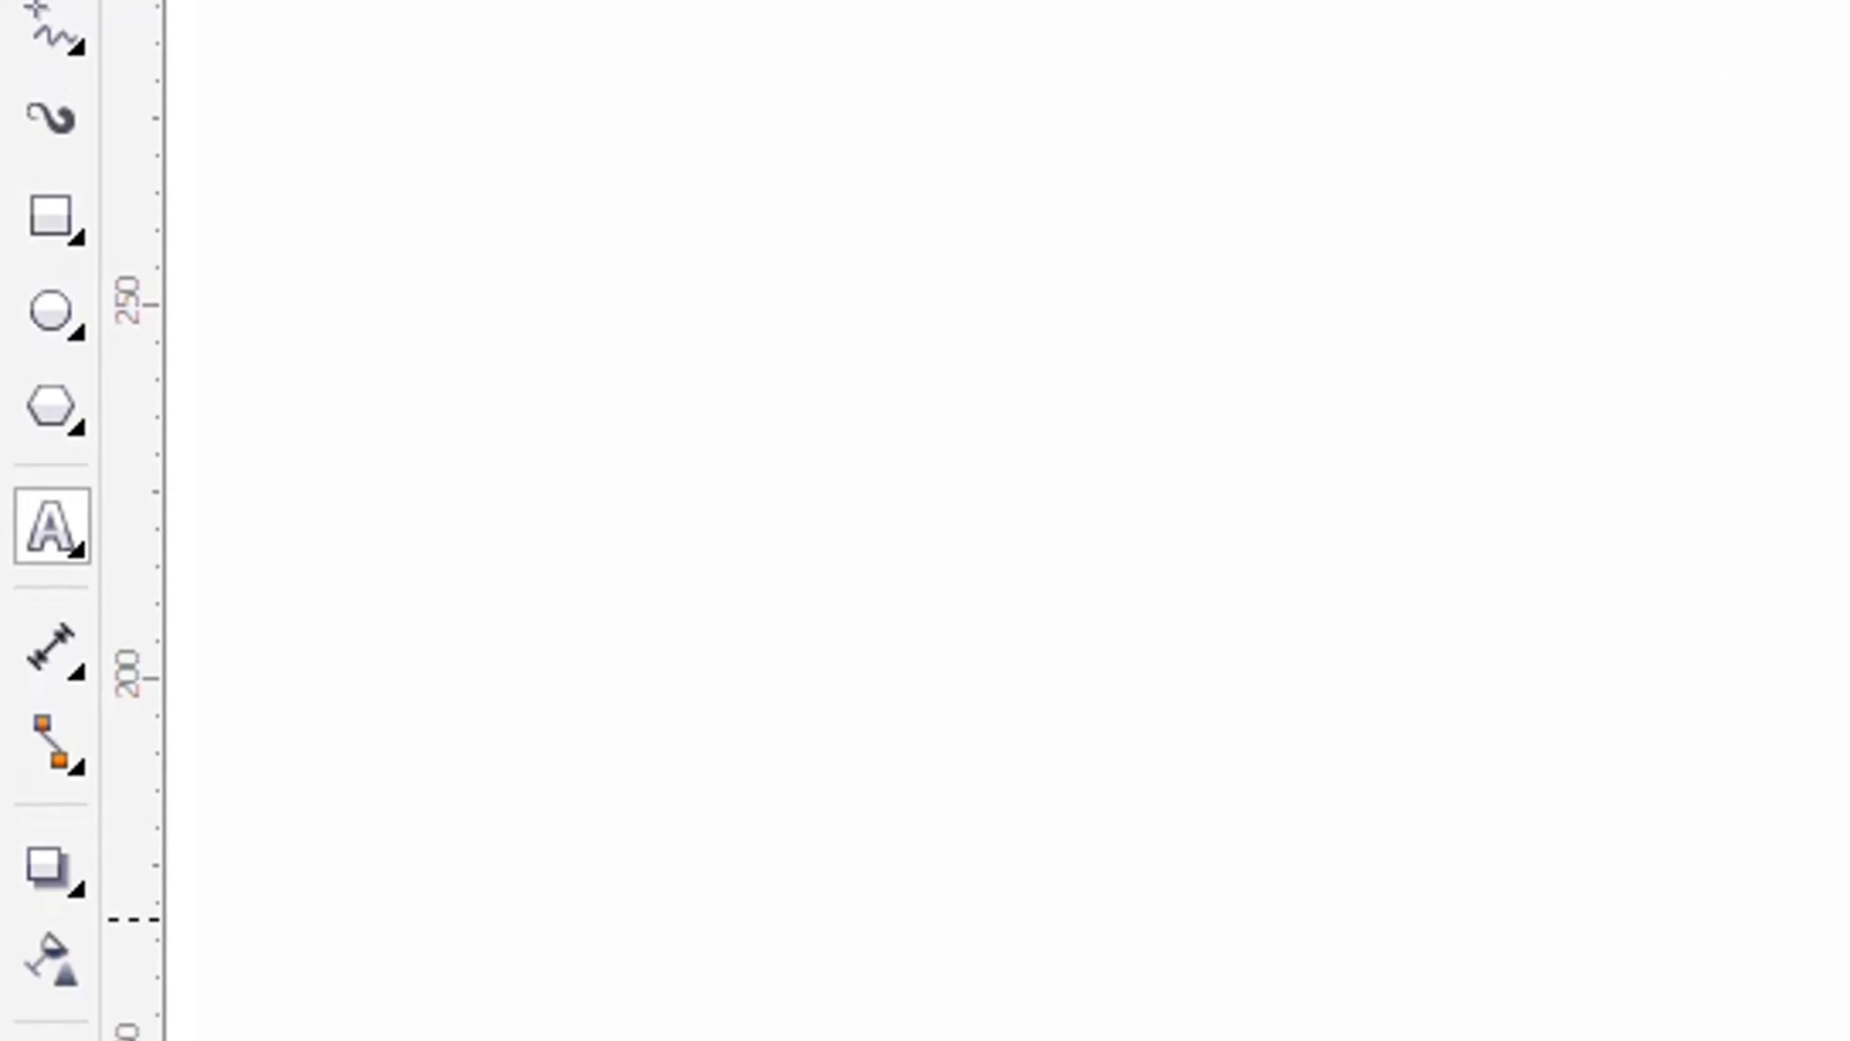
Write the artistic text "Kant Digital Hub" in the page's upper part and draw a paragraph text frame about 114 by 71 mm below it.
text(K)
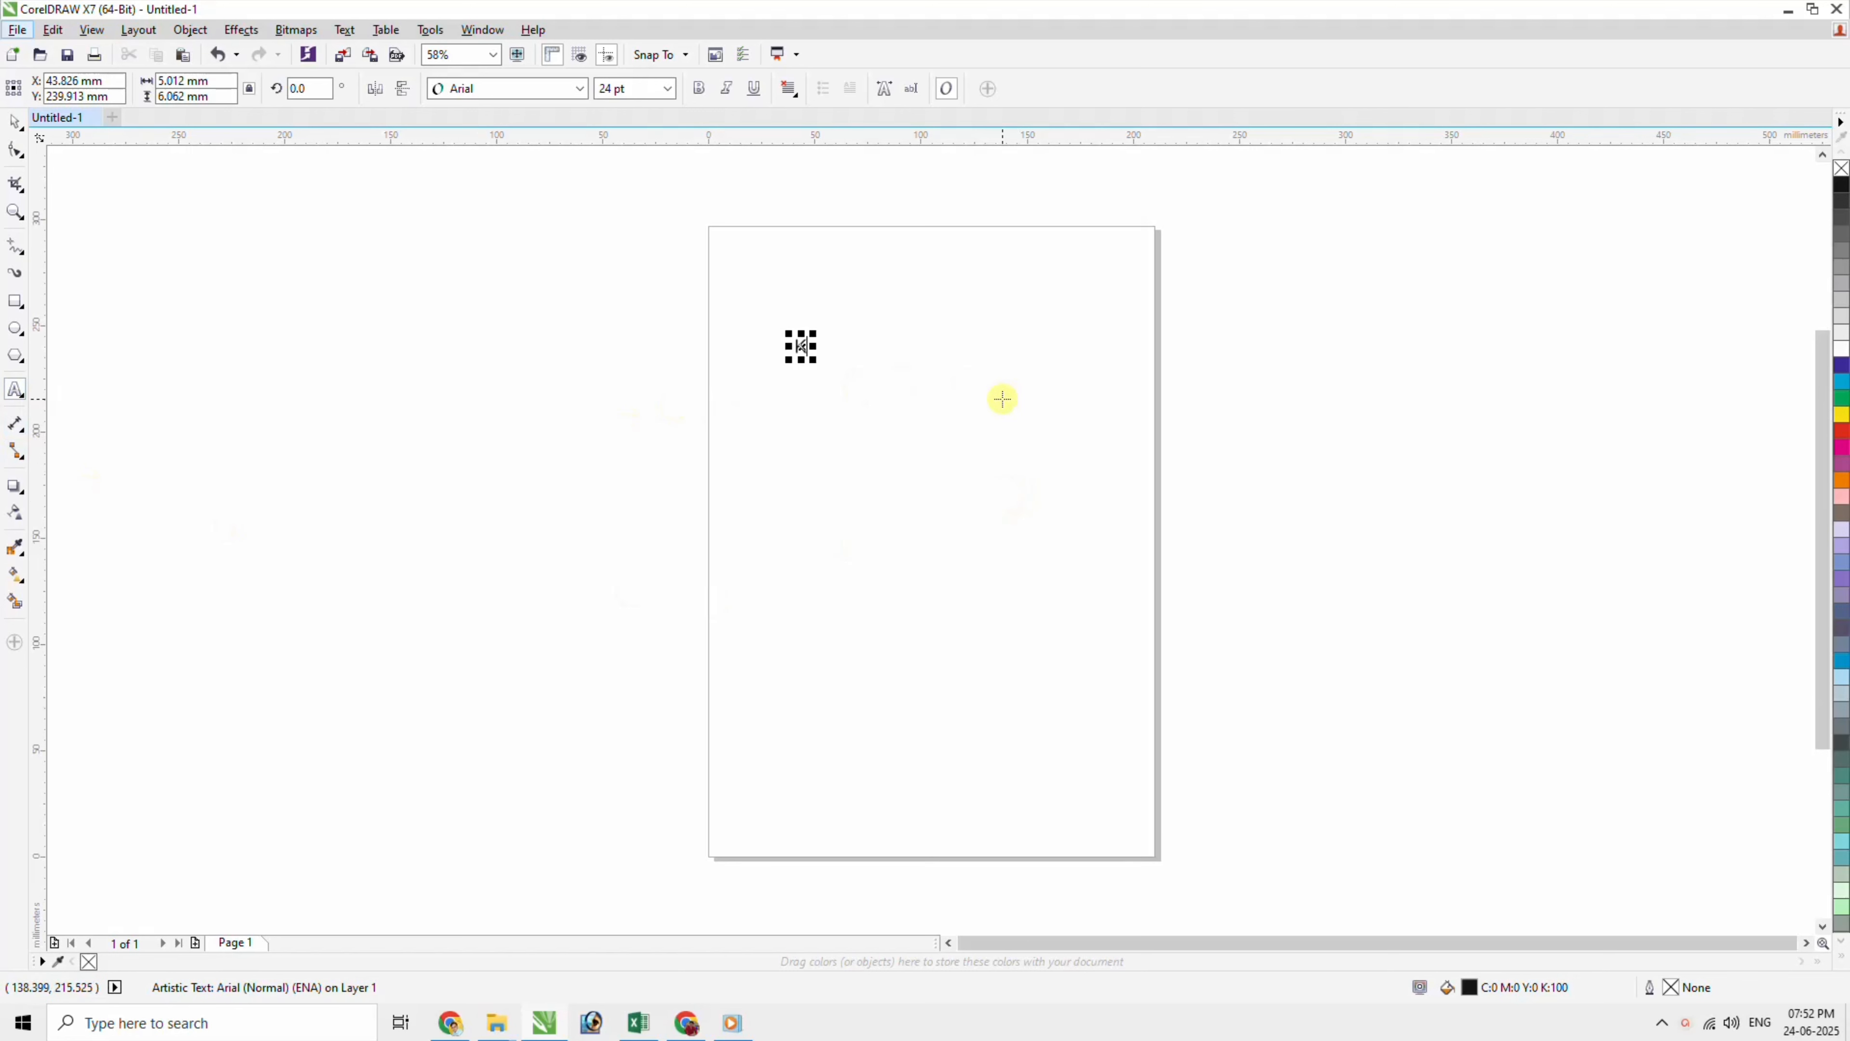
text(ant Digital Hub)
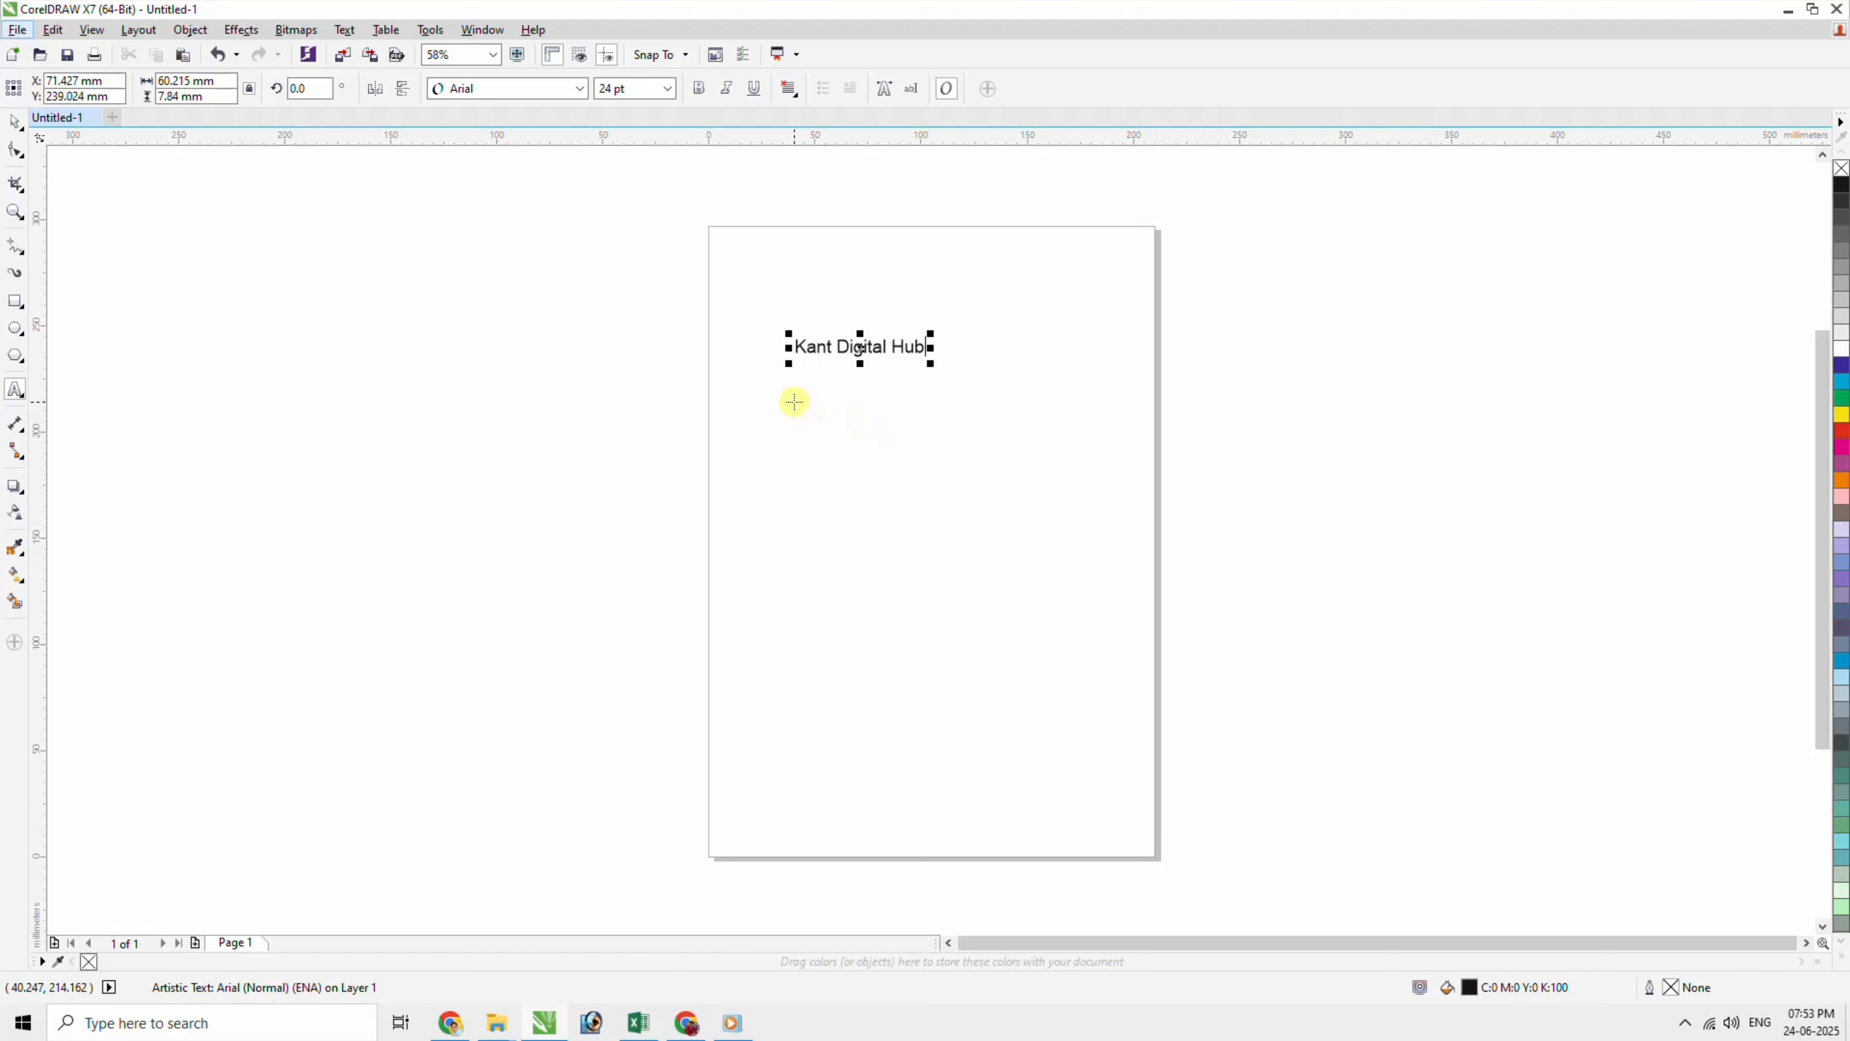
drag(793, 402, 1035, 553)
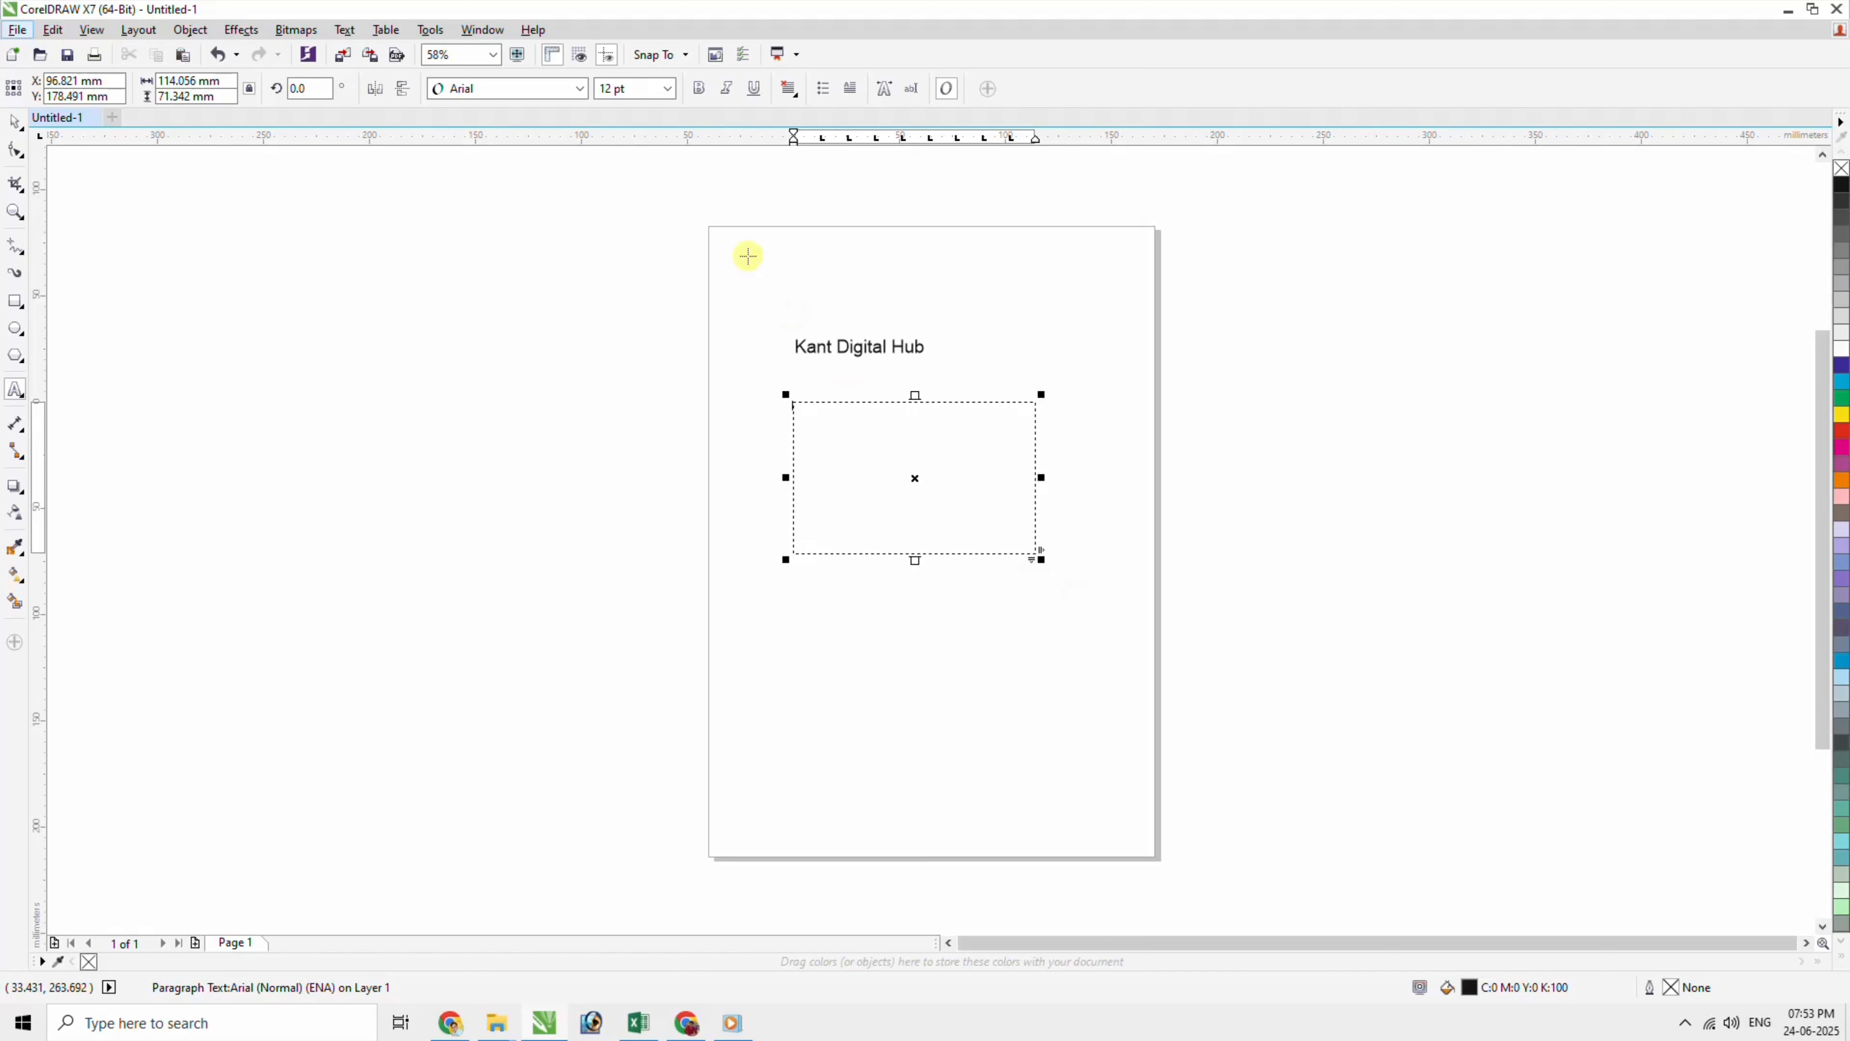
Open the product help's Windows 10 Certification topic under What's new in Update 6 and copy its sentence about Windows 10 compatibility.
click(534, 30)
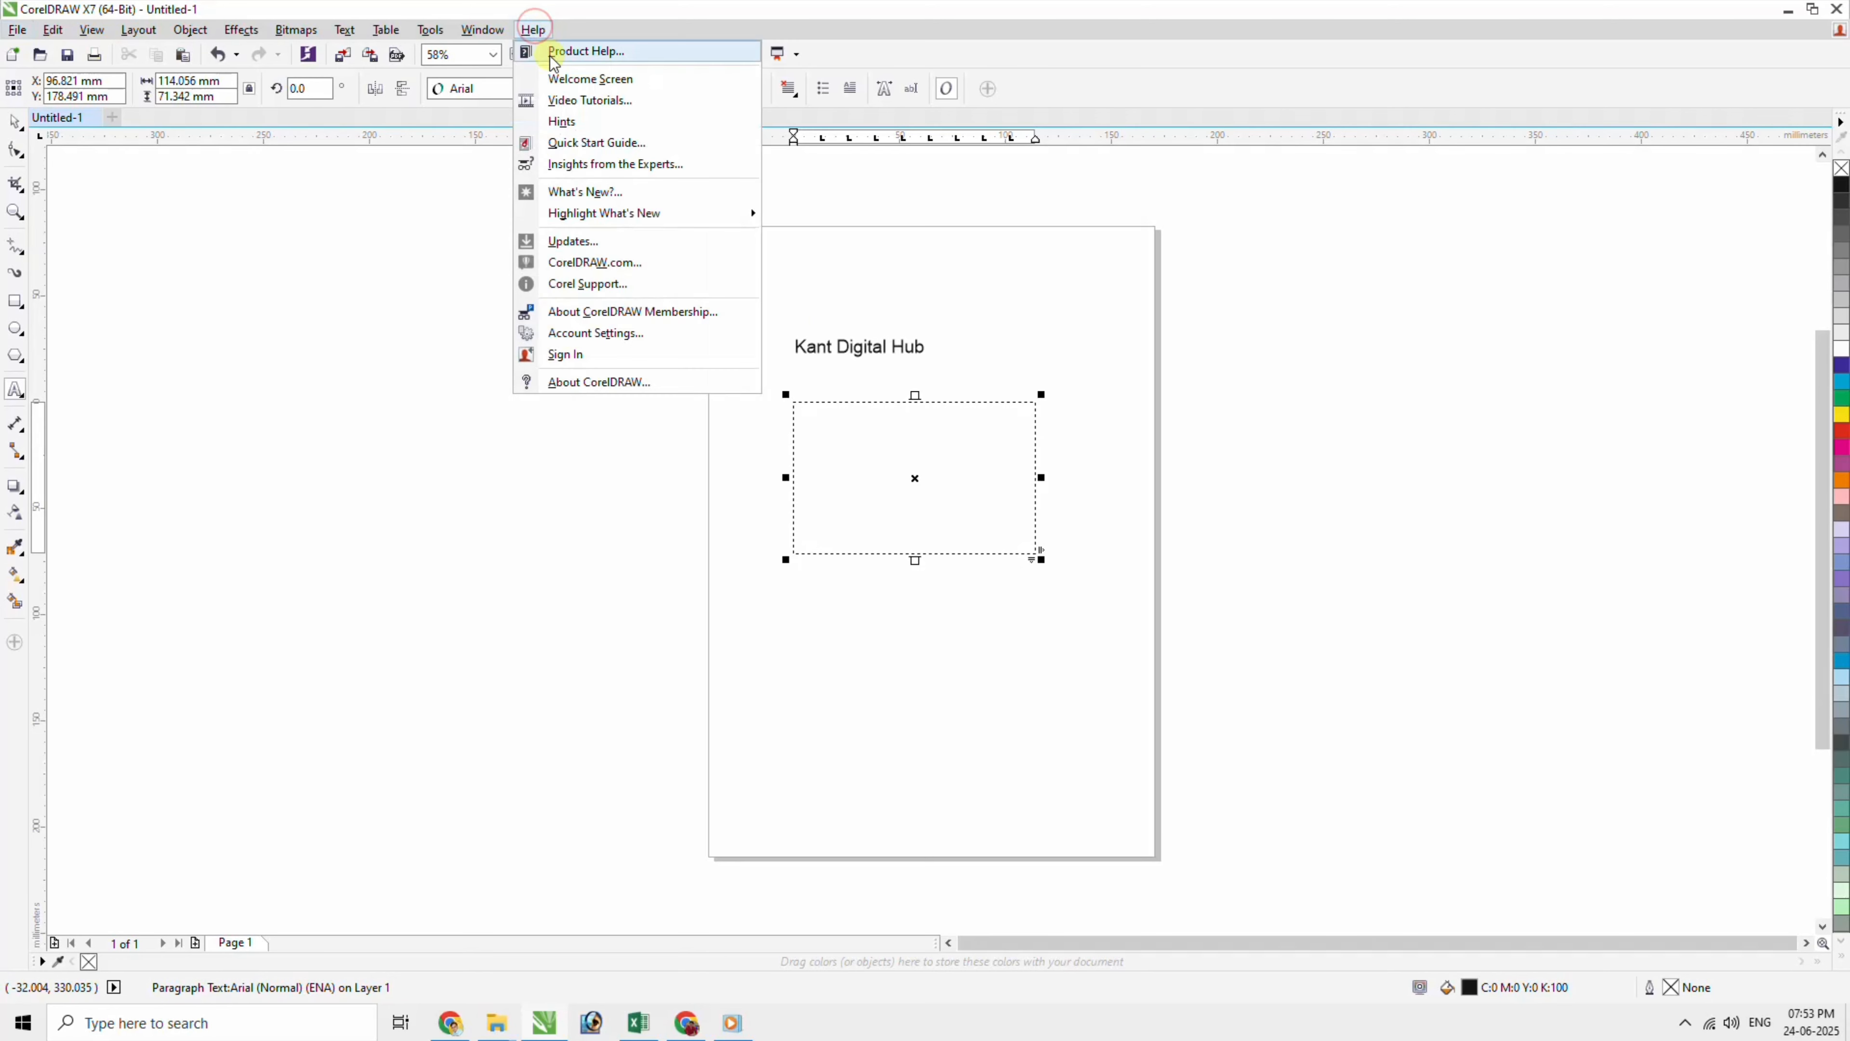
click(575, 51)
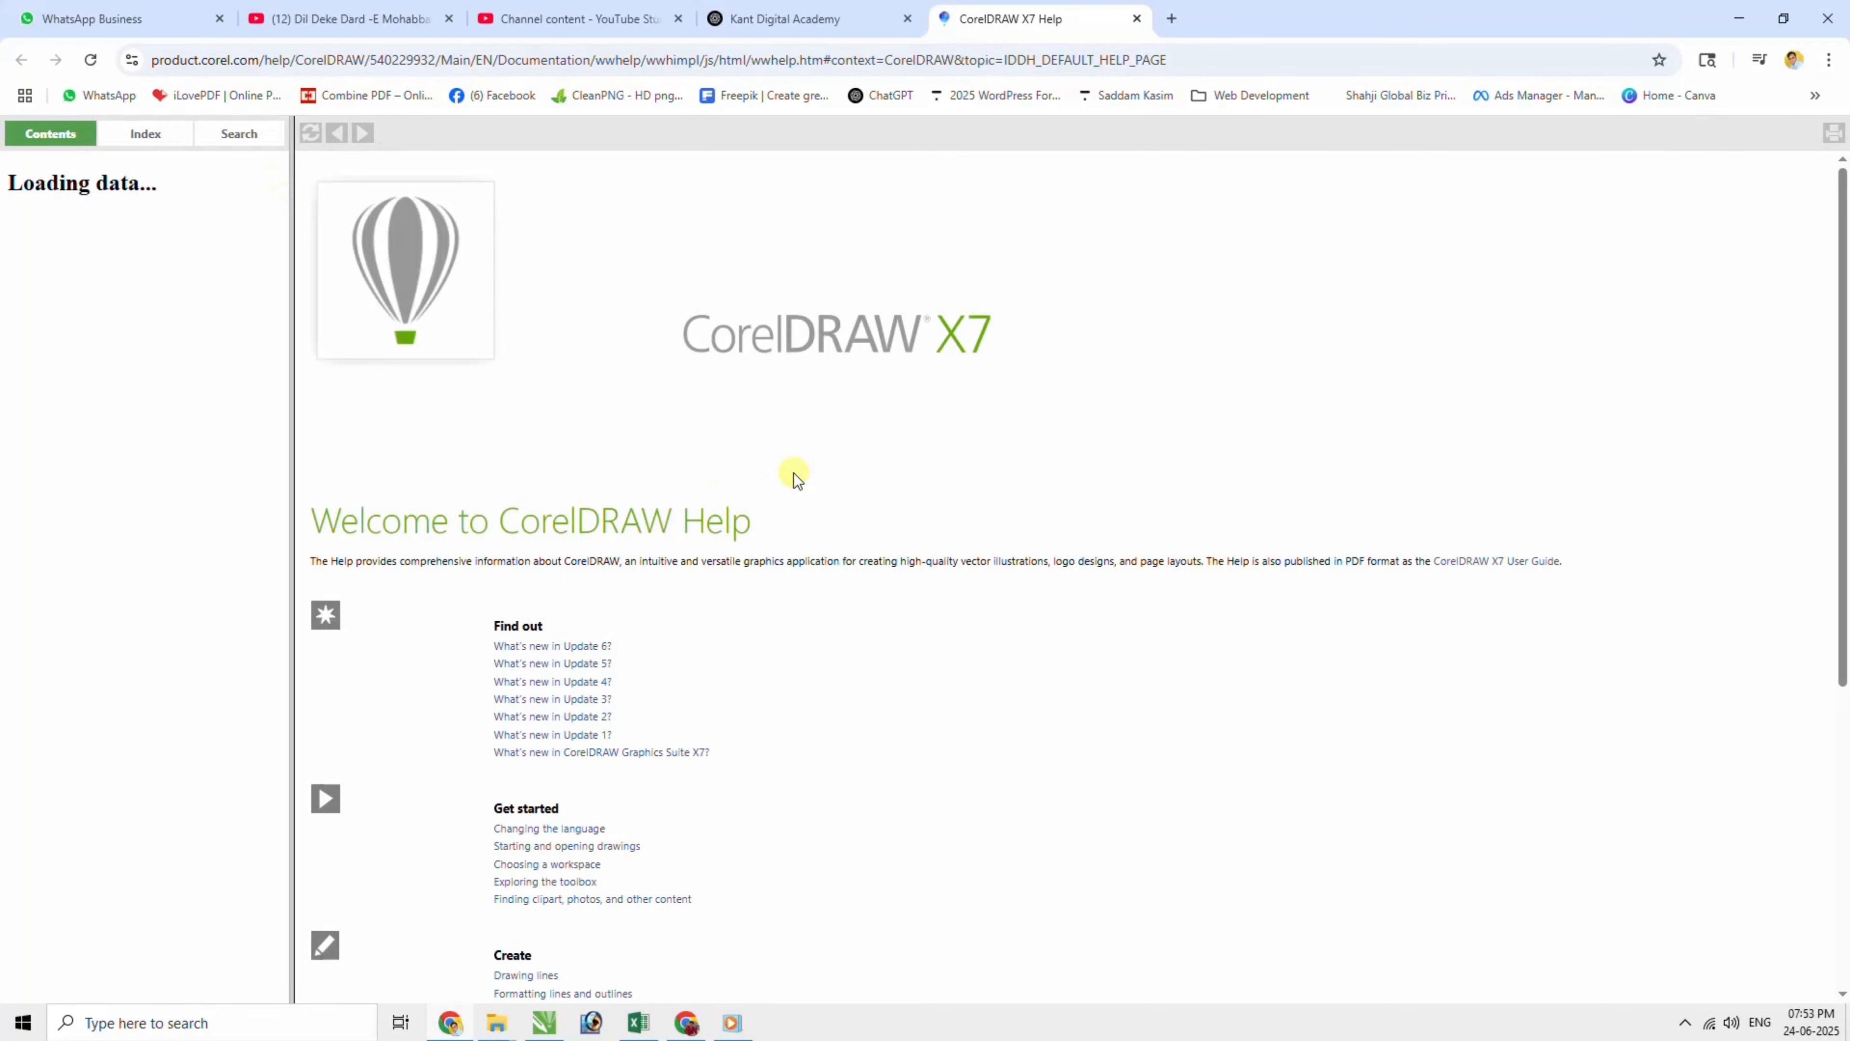
click(560, 647)
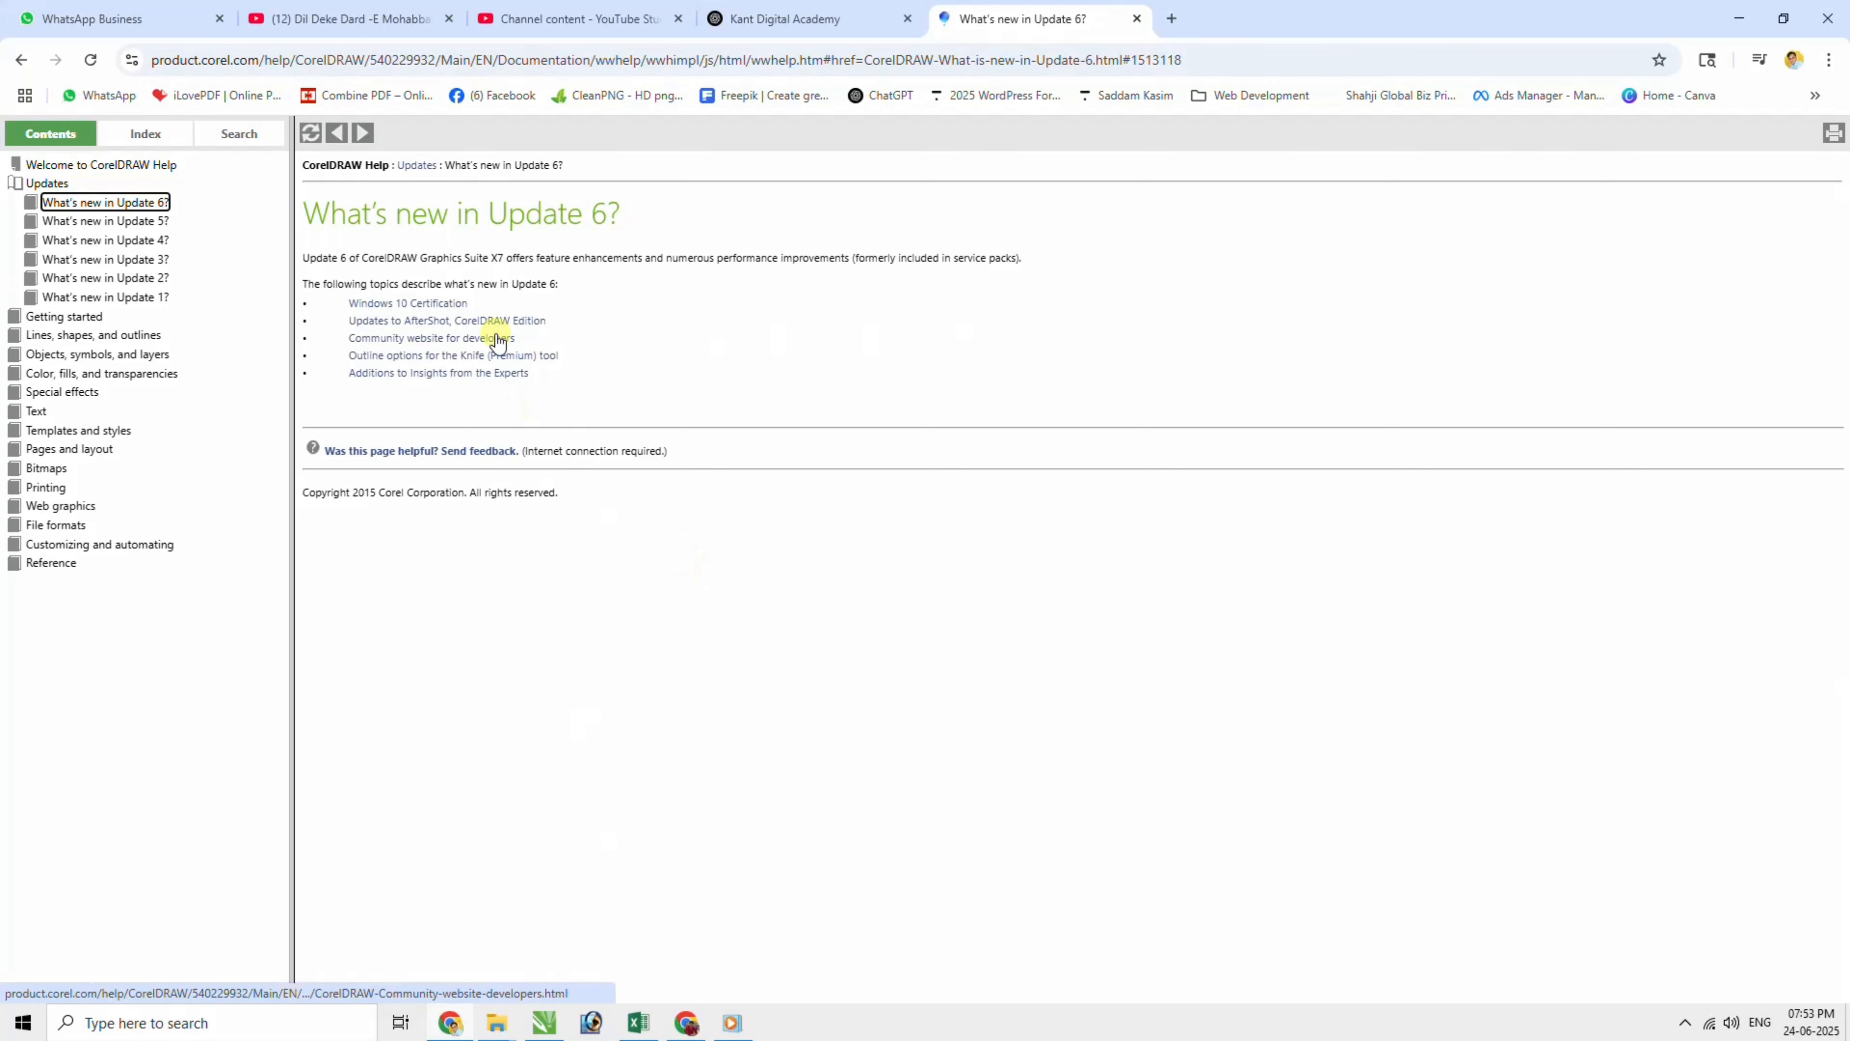
click(457, 308)
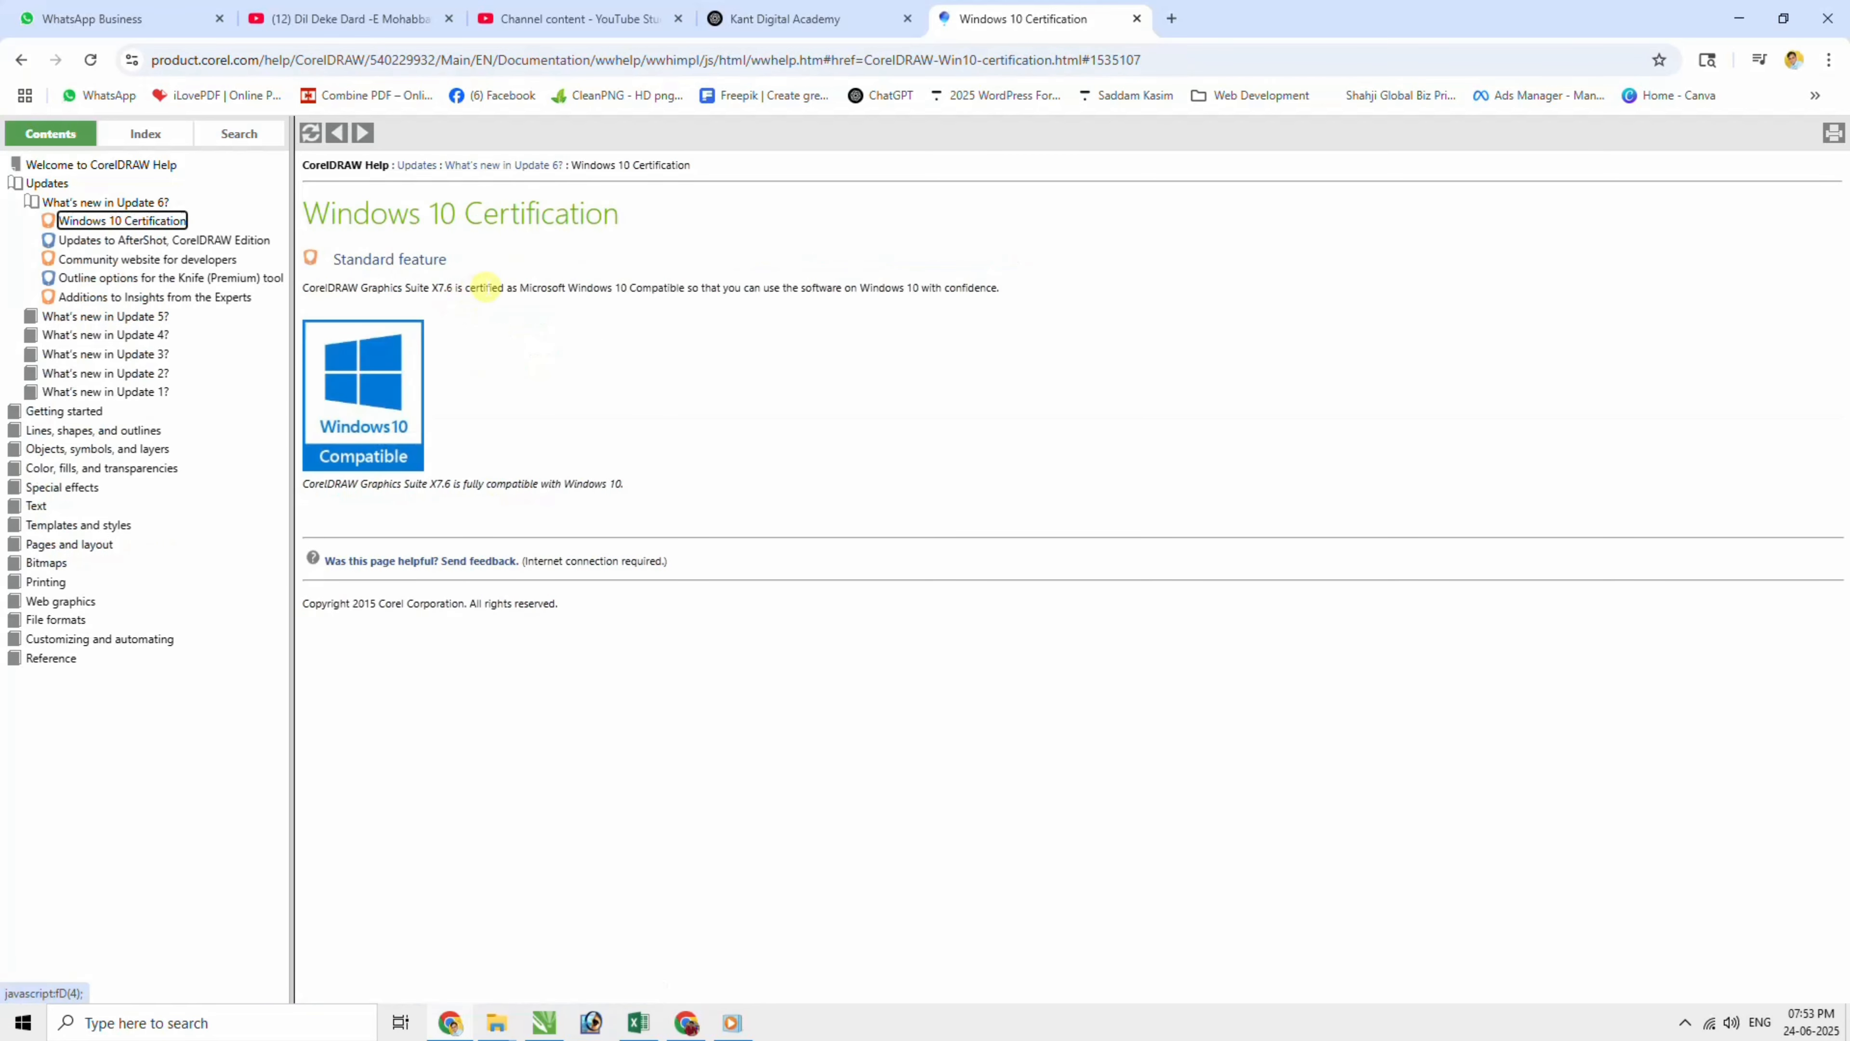
double_click(485, 288)
triple_click(488, 287)
key(ctrl+c)
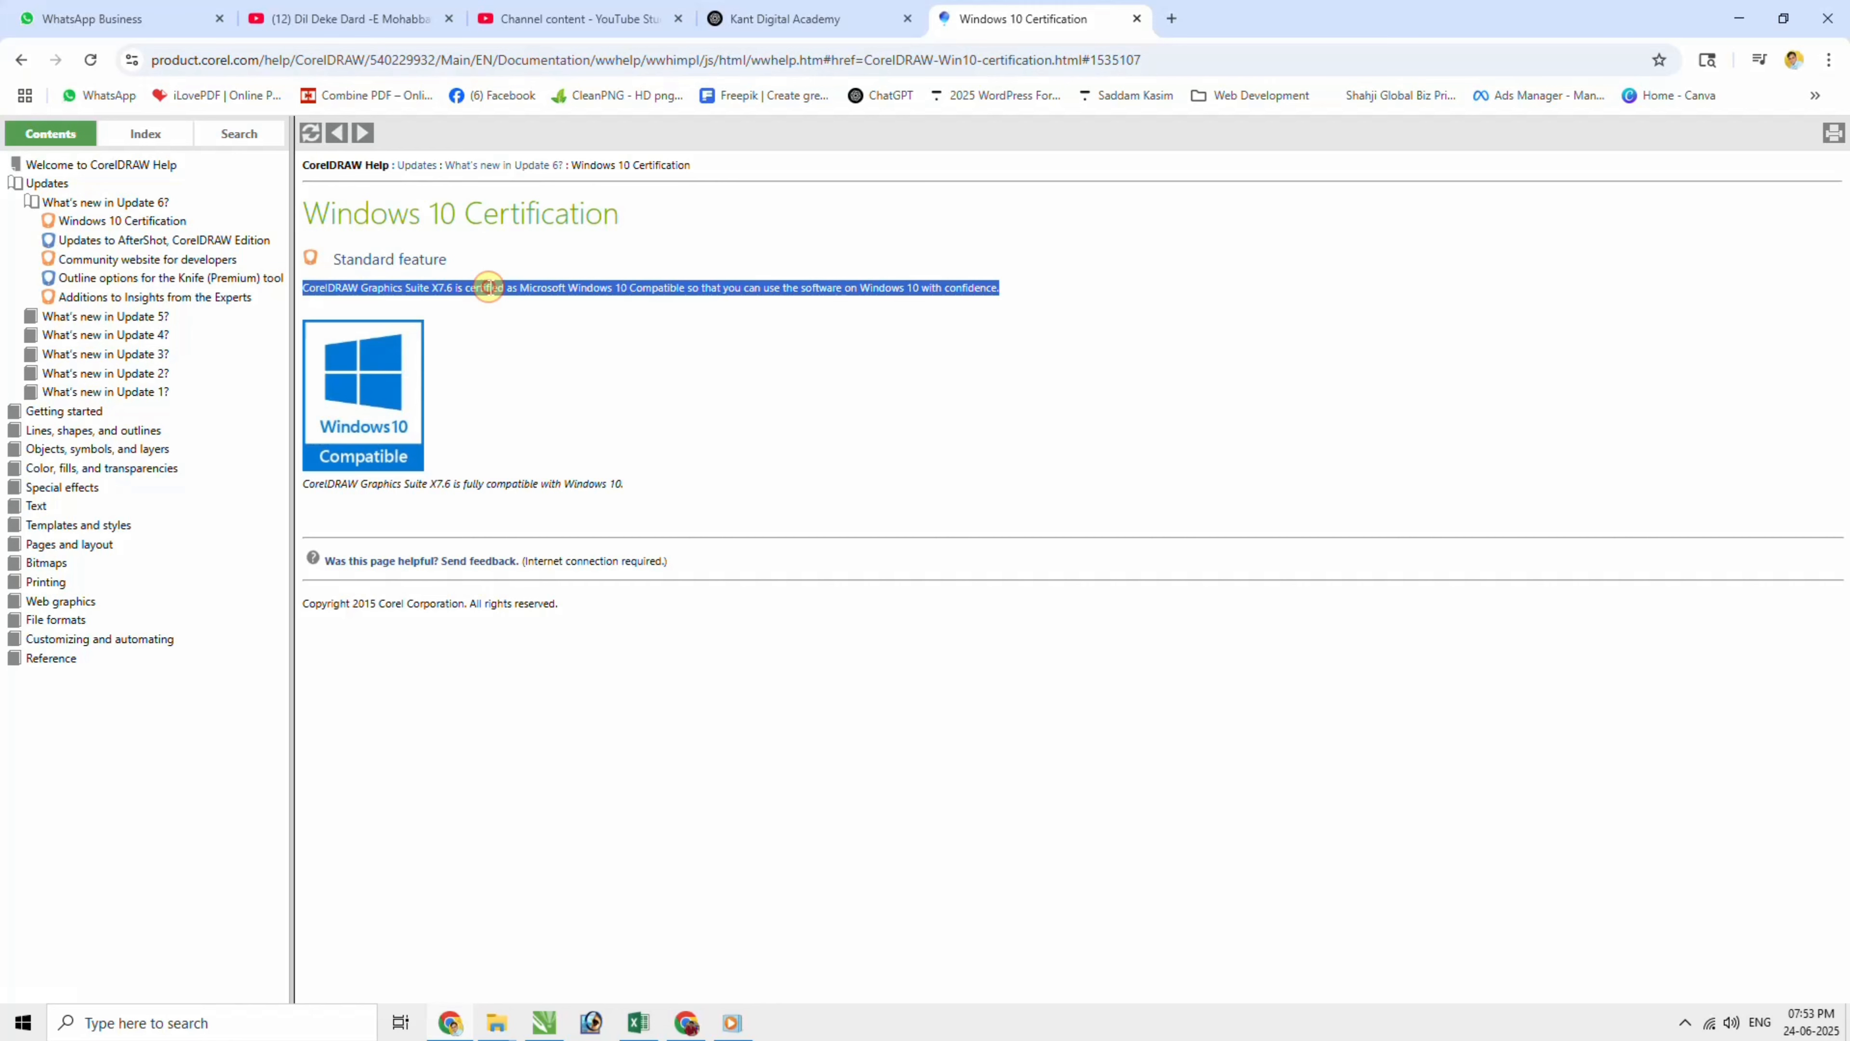
Switch back to CorelDRAW and paste the copied sentence three times into the empty paragraph text frame.
click(544, 1022)
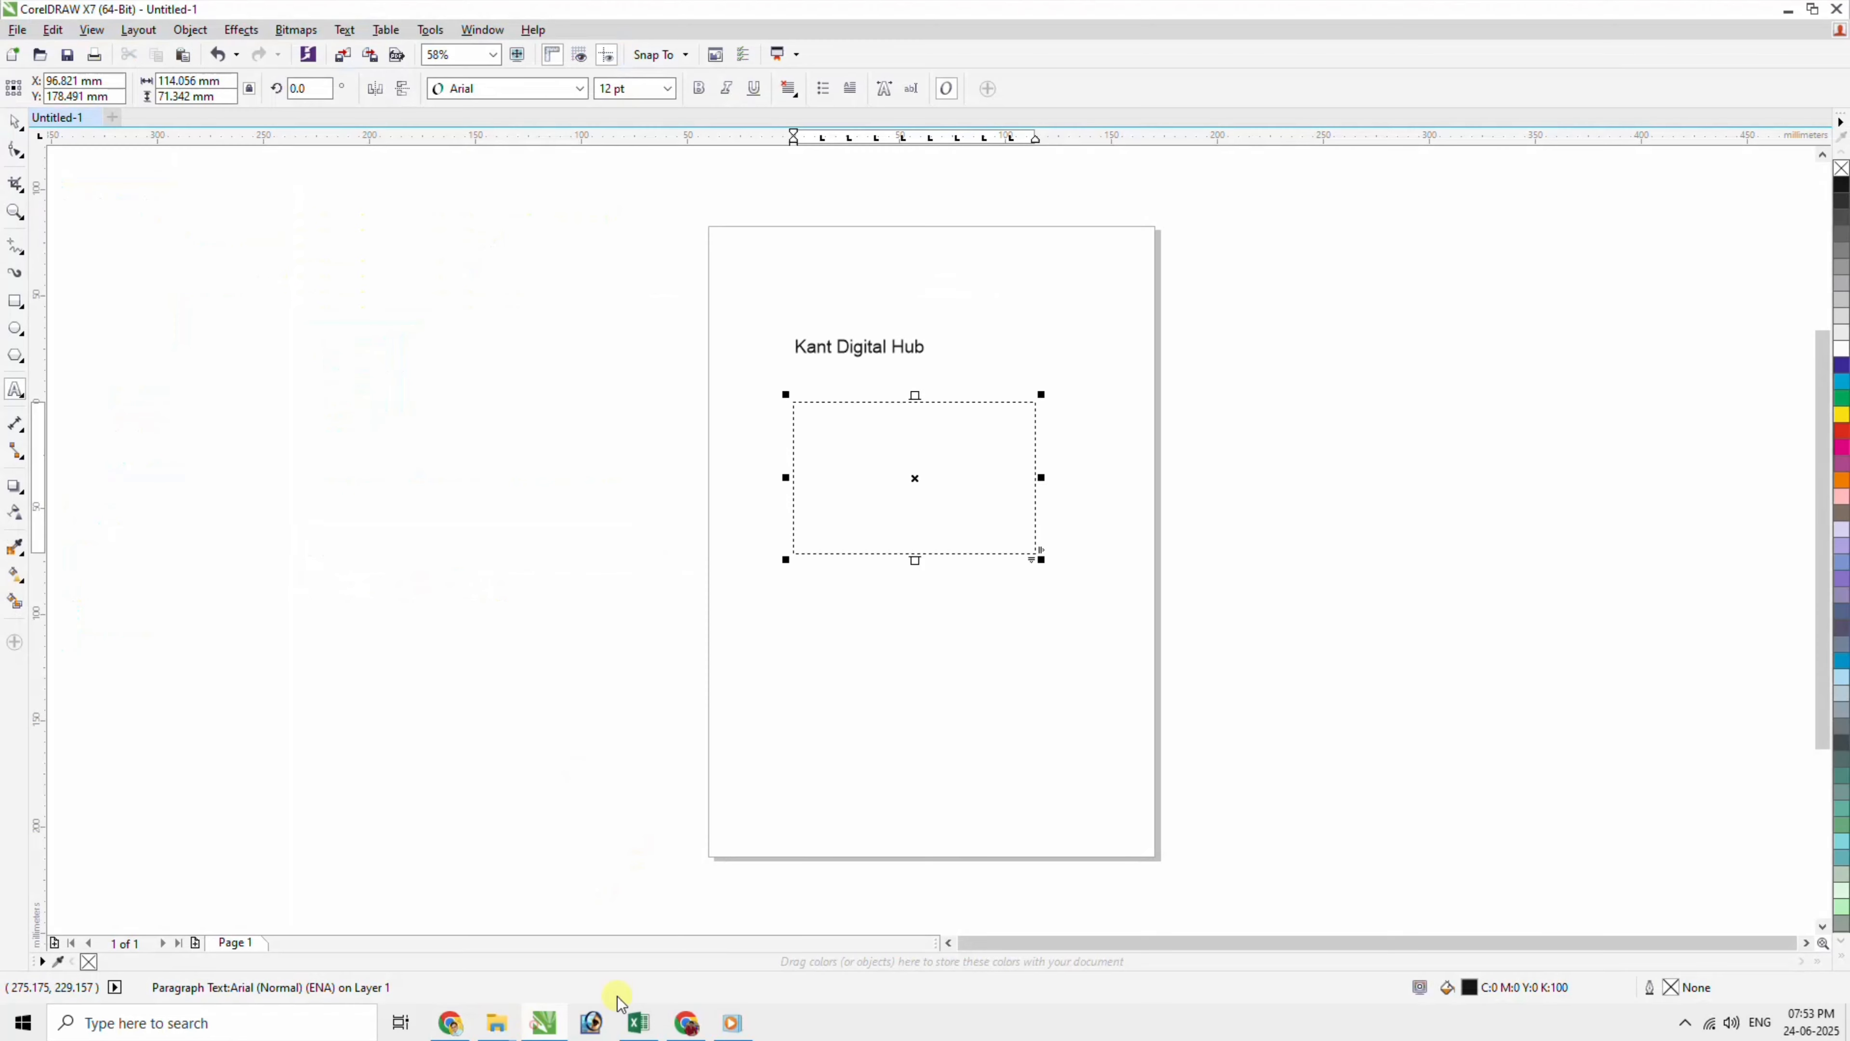
click(830, 461)
key(ctrl+v)
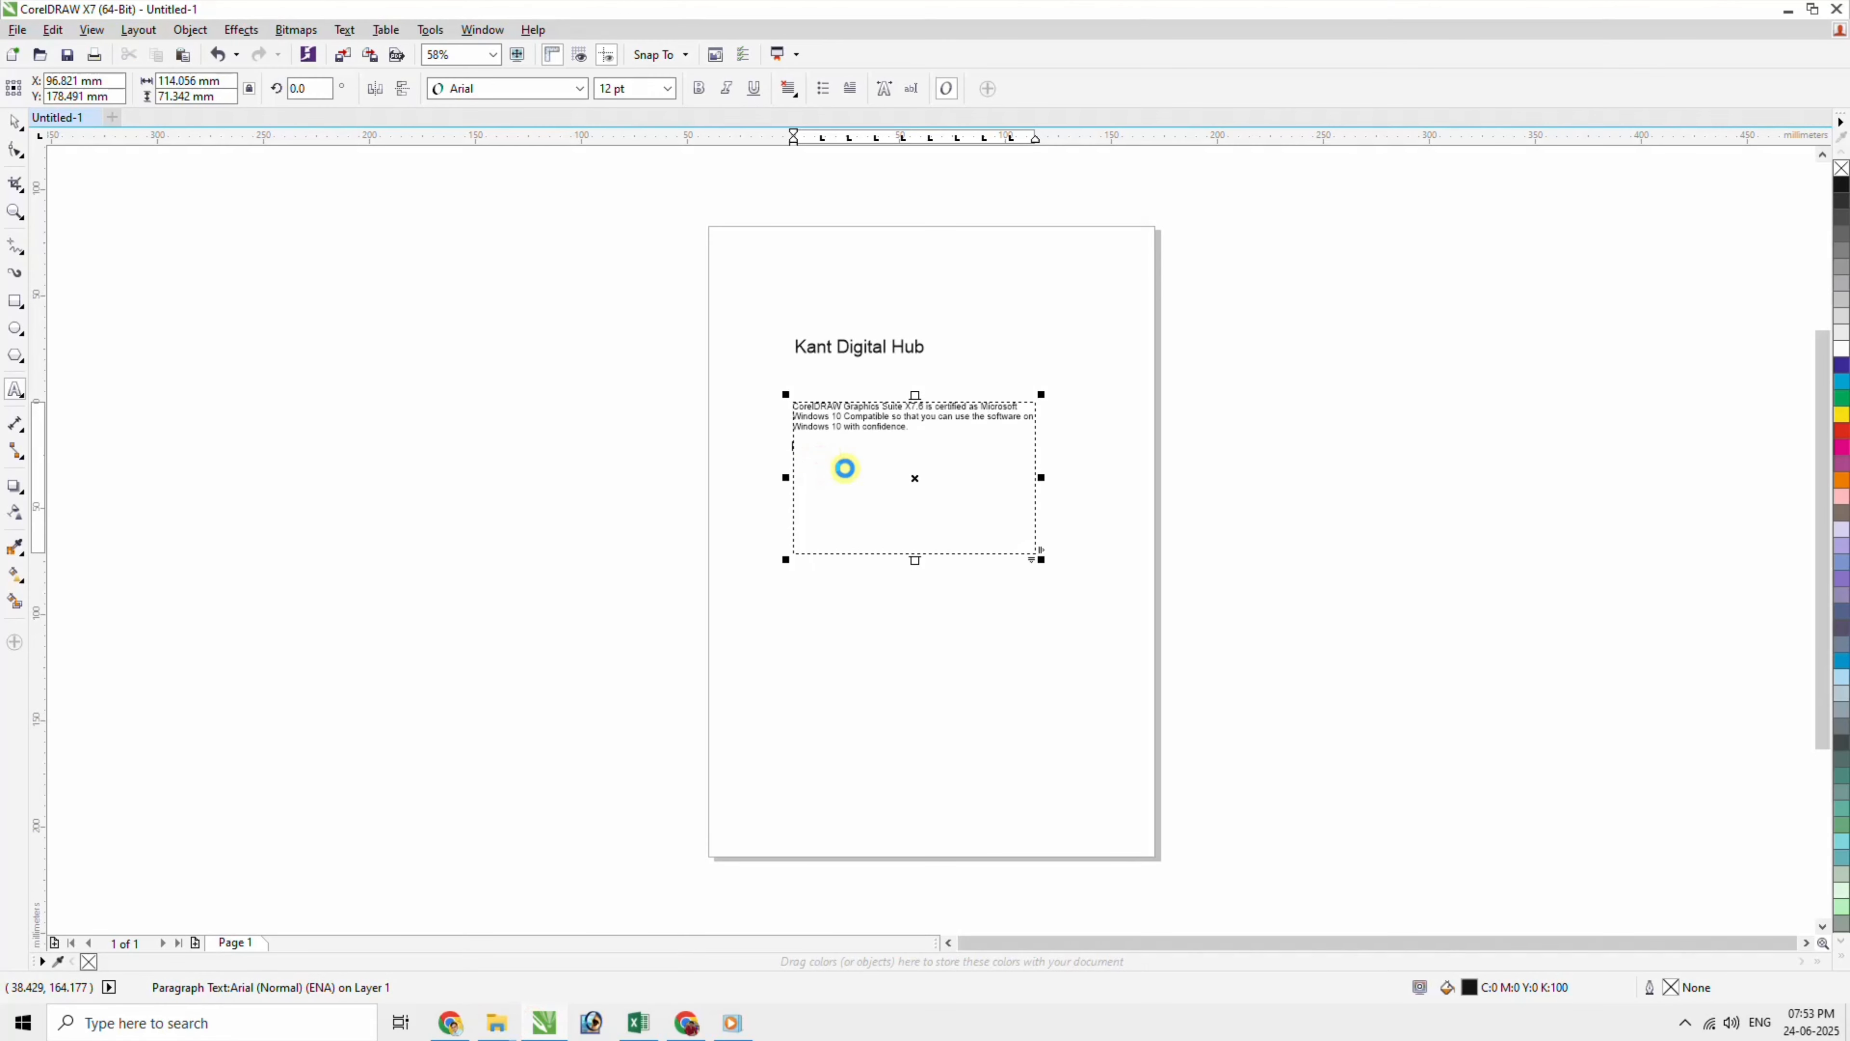
click(845, 467)
key(ctrl+v)
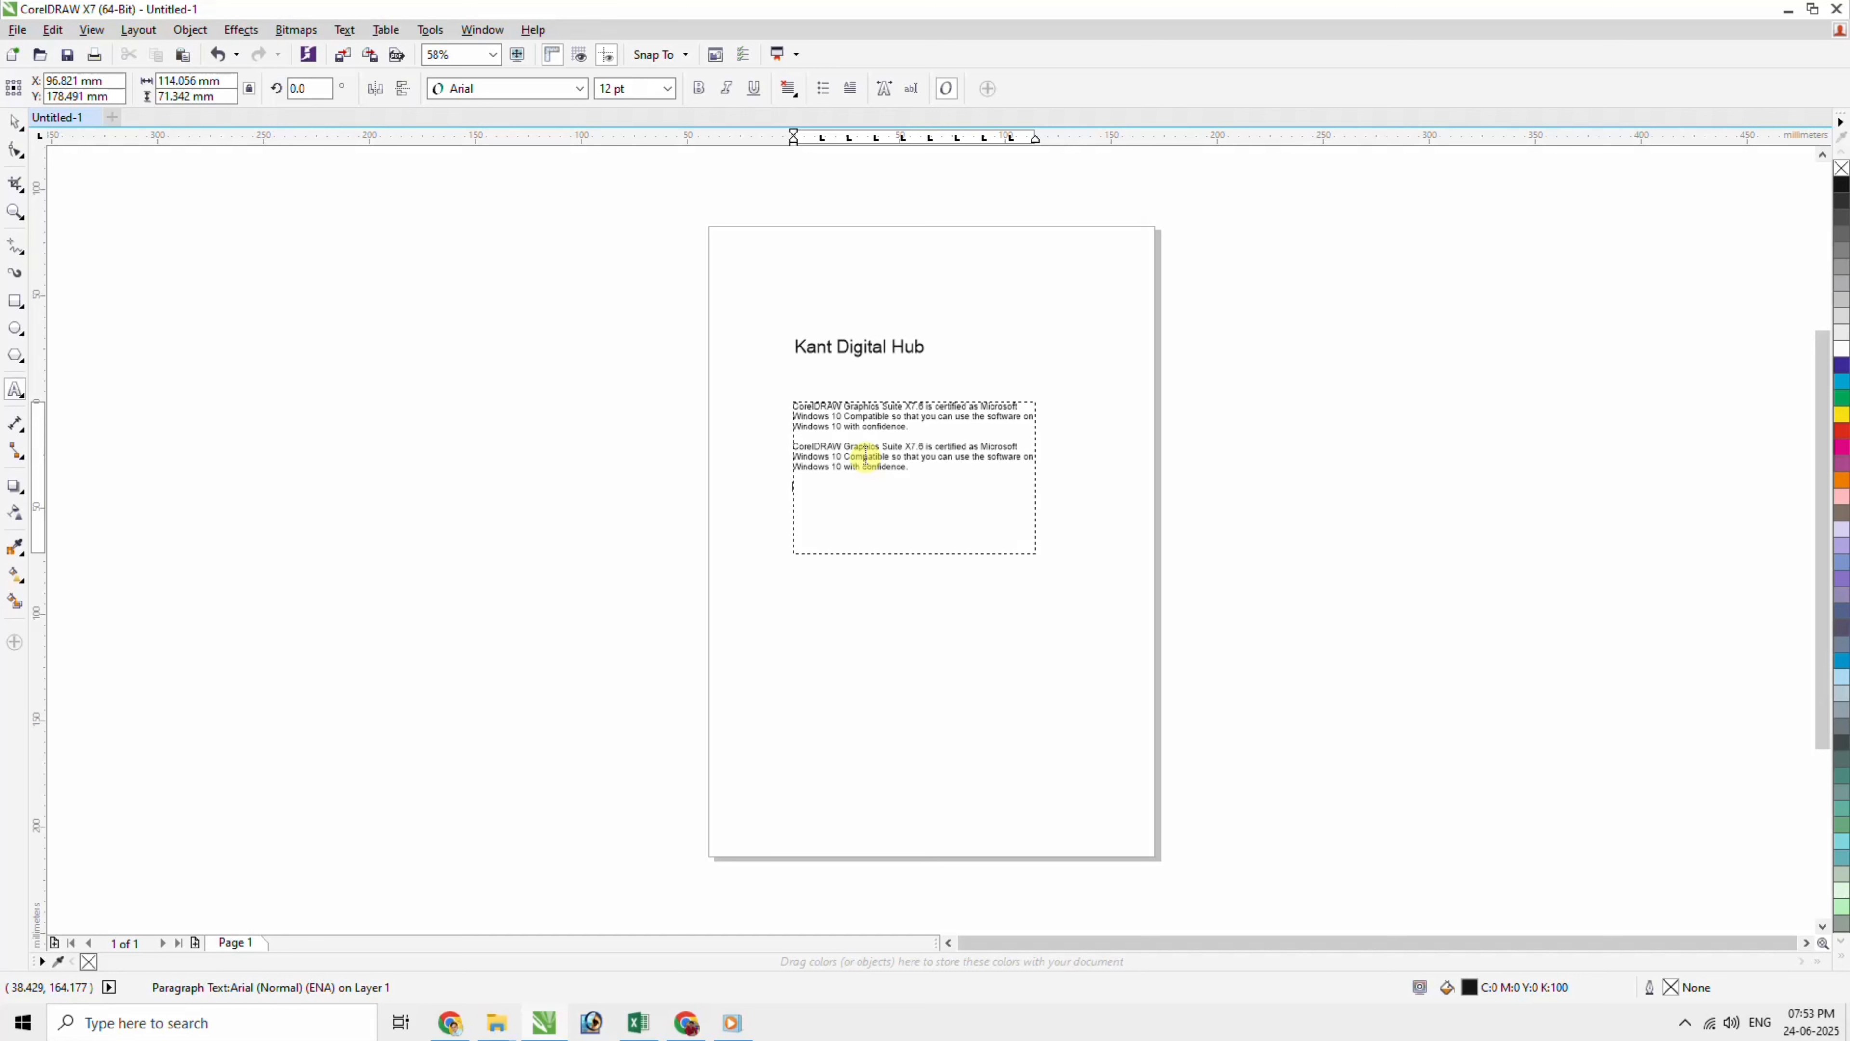
key(ctrl+v)
click(16, 123)
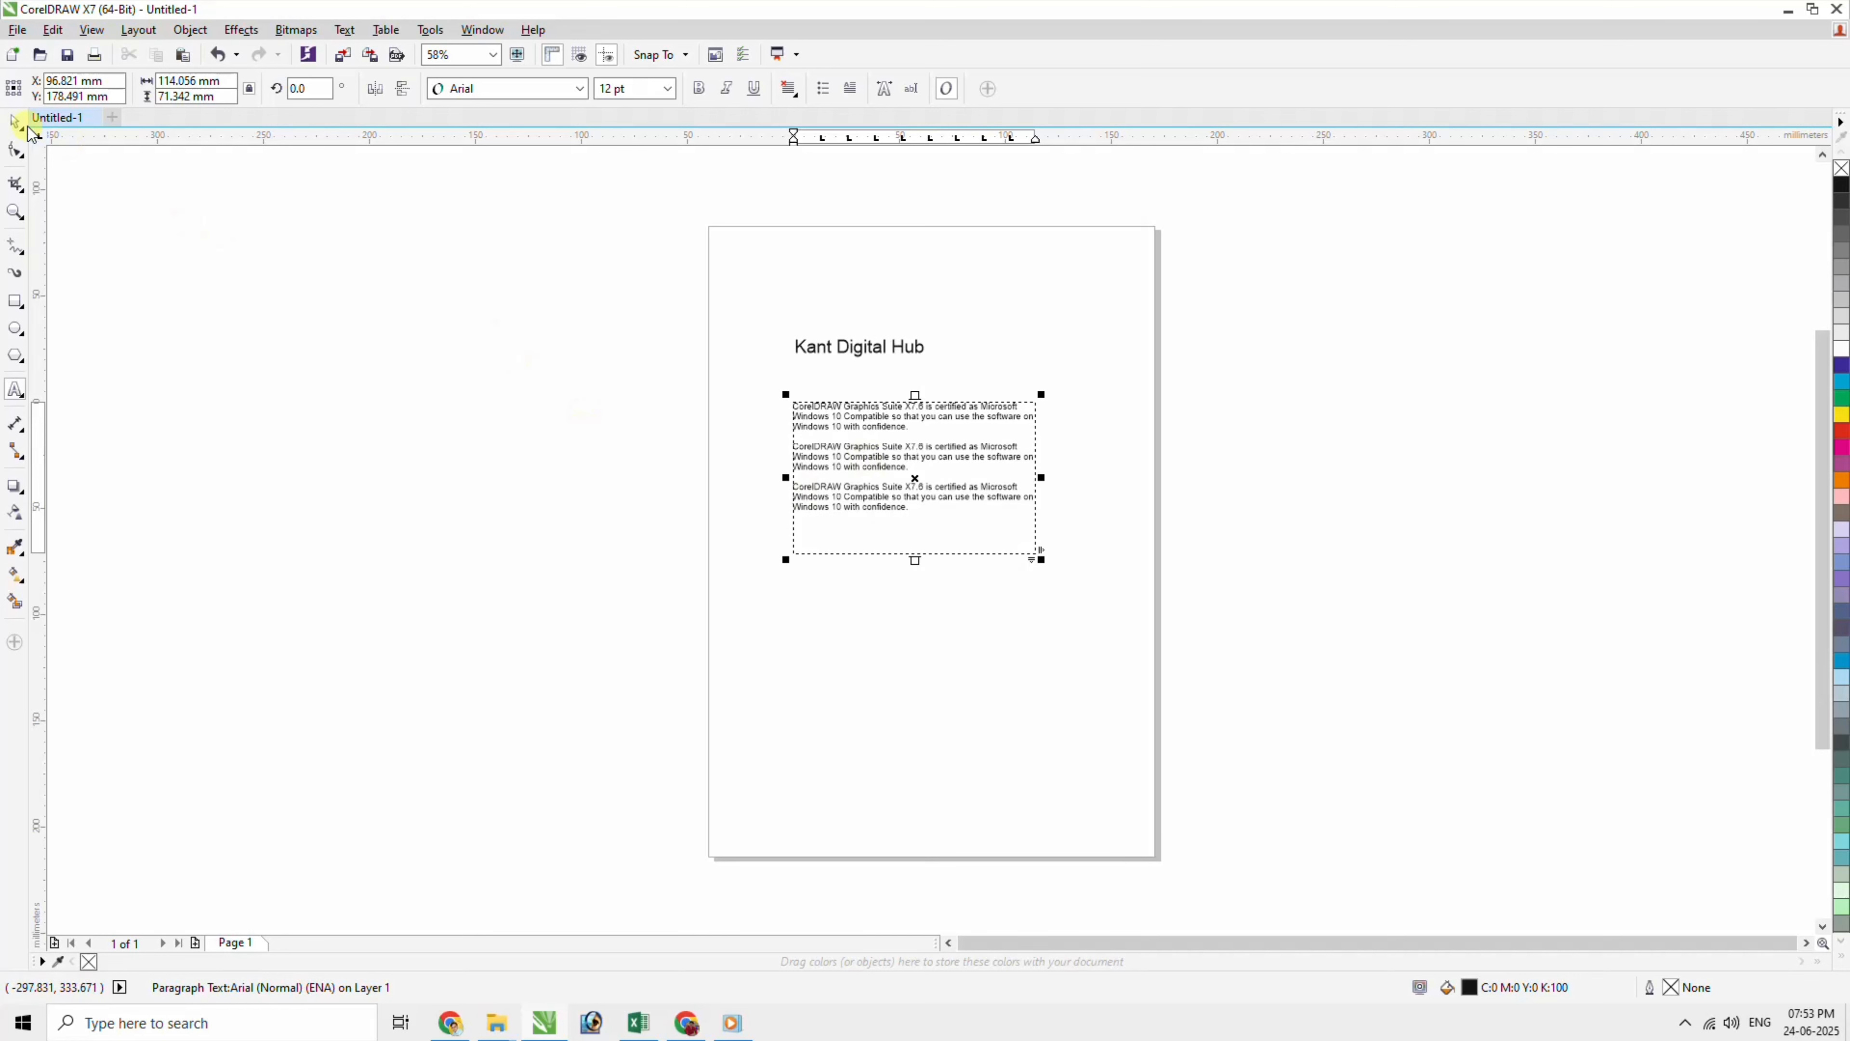
Try deleting the paragraph text frame and undo the deletion.
click(877, 357)
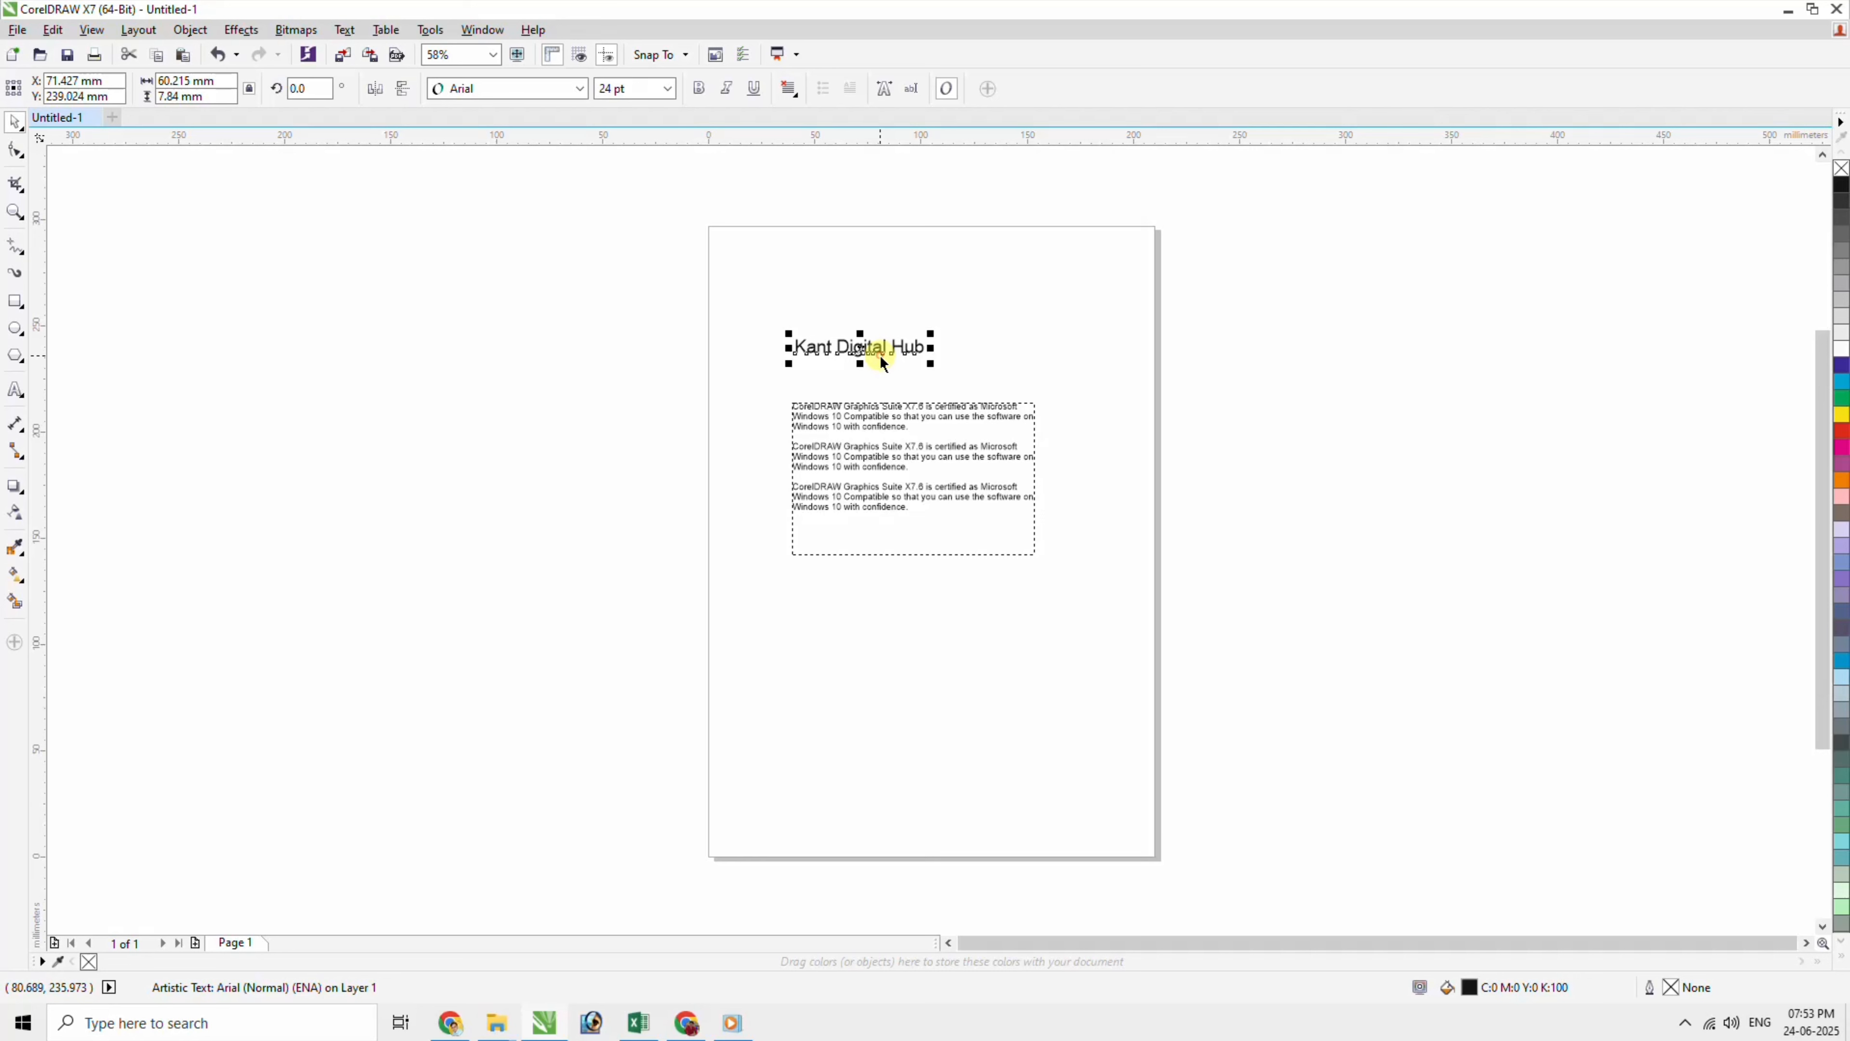
click(890, 450)
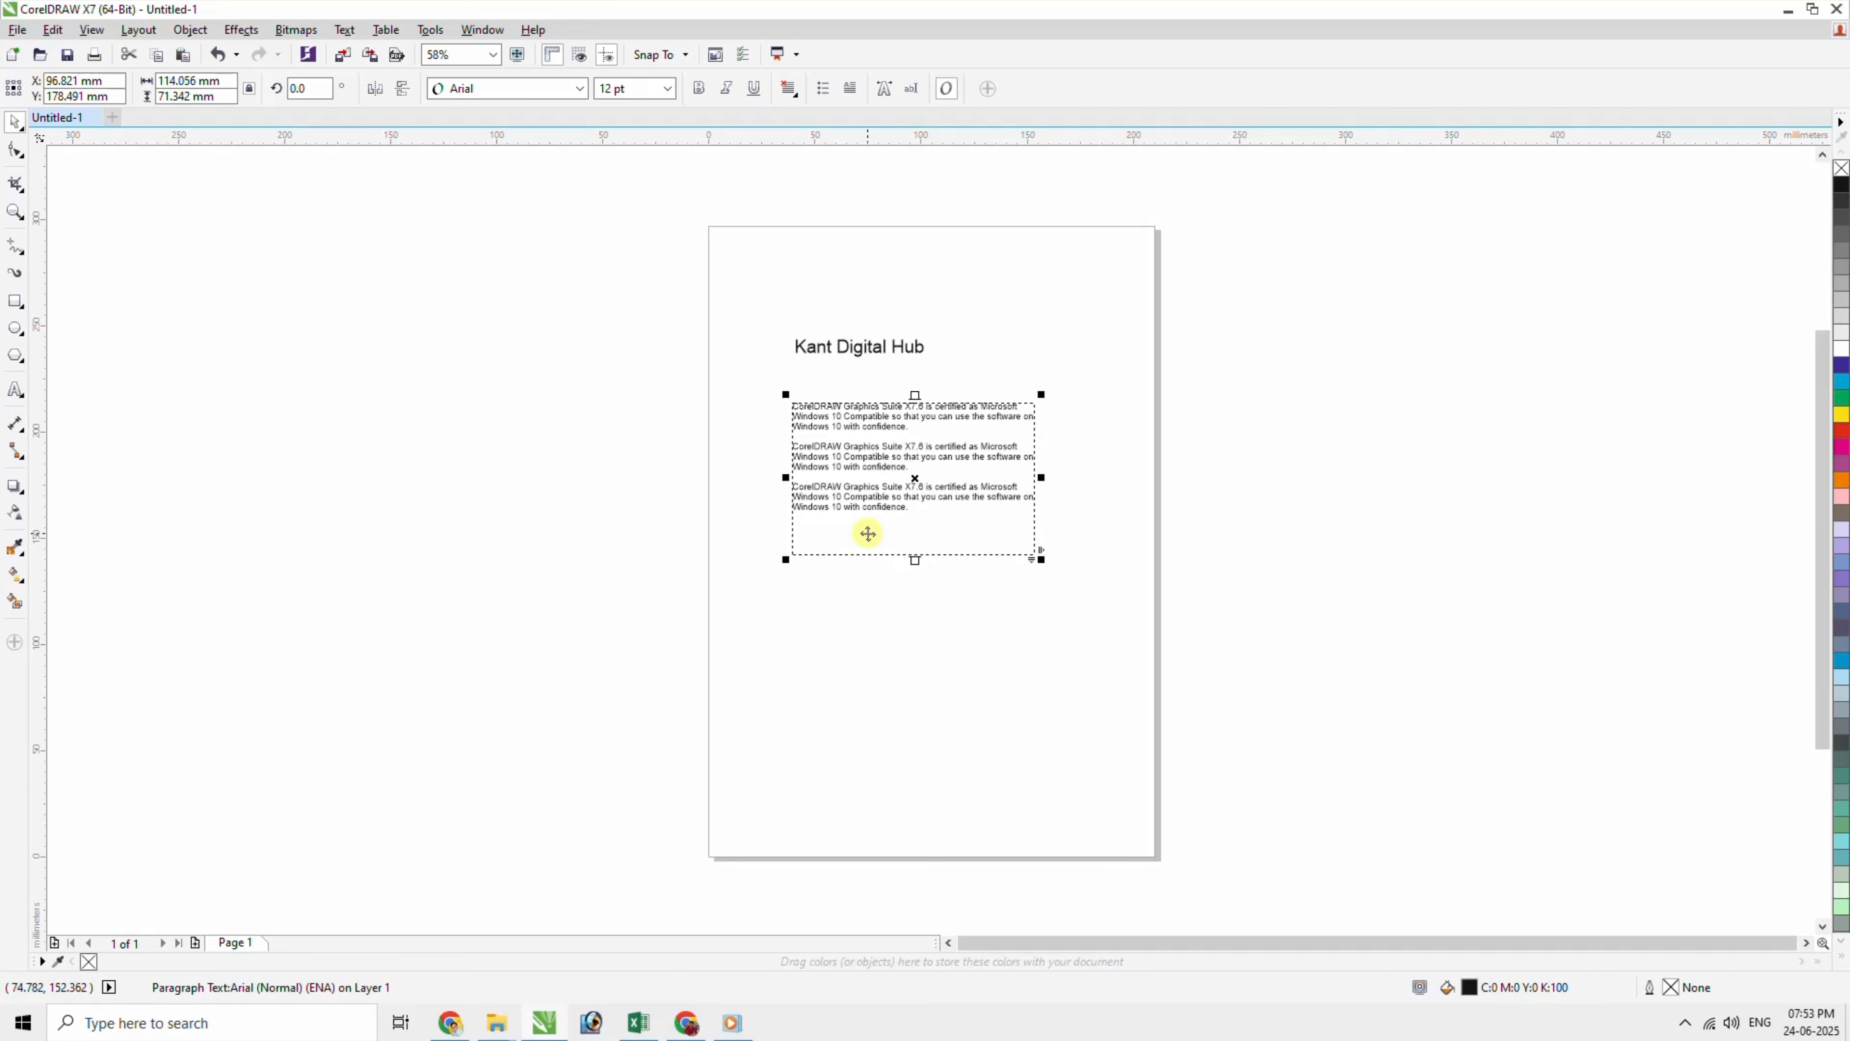
key(Delete)
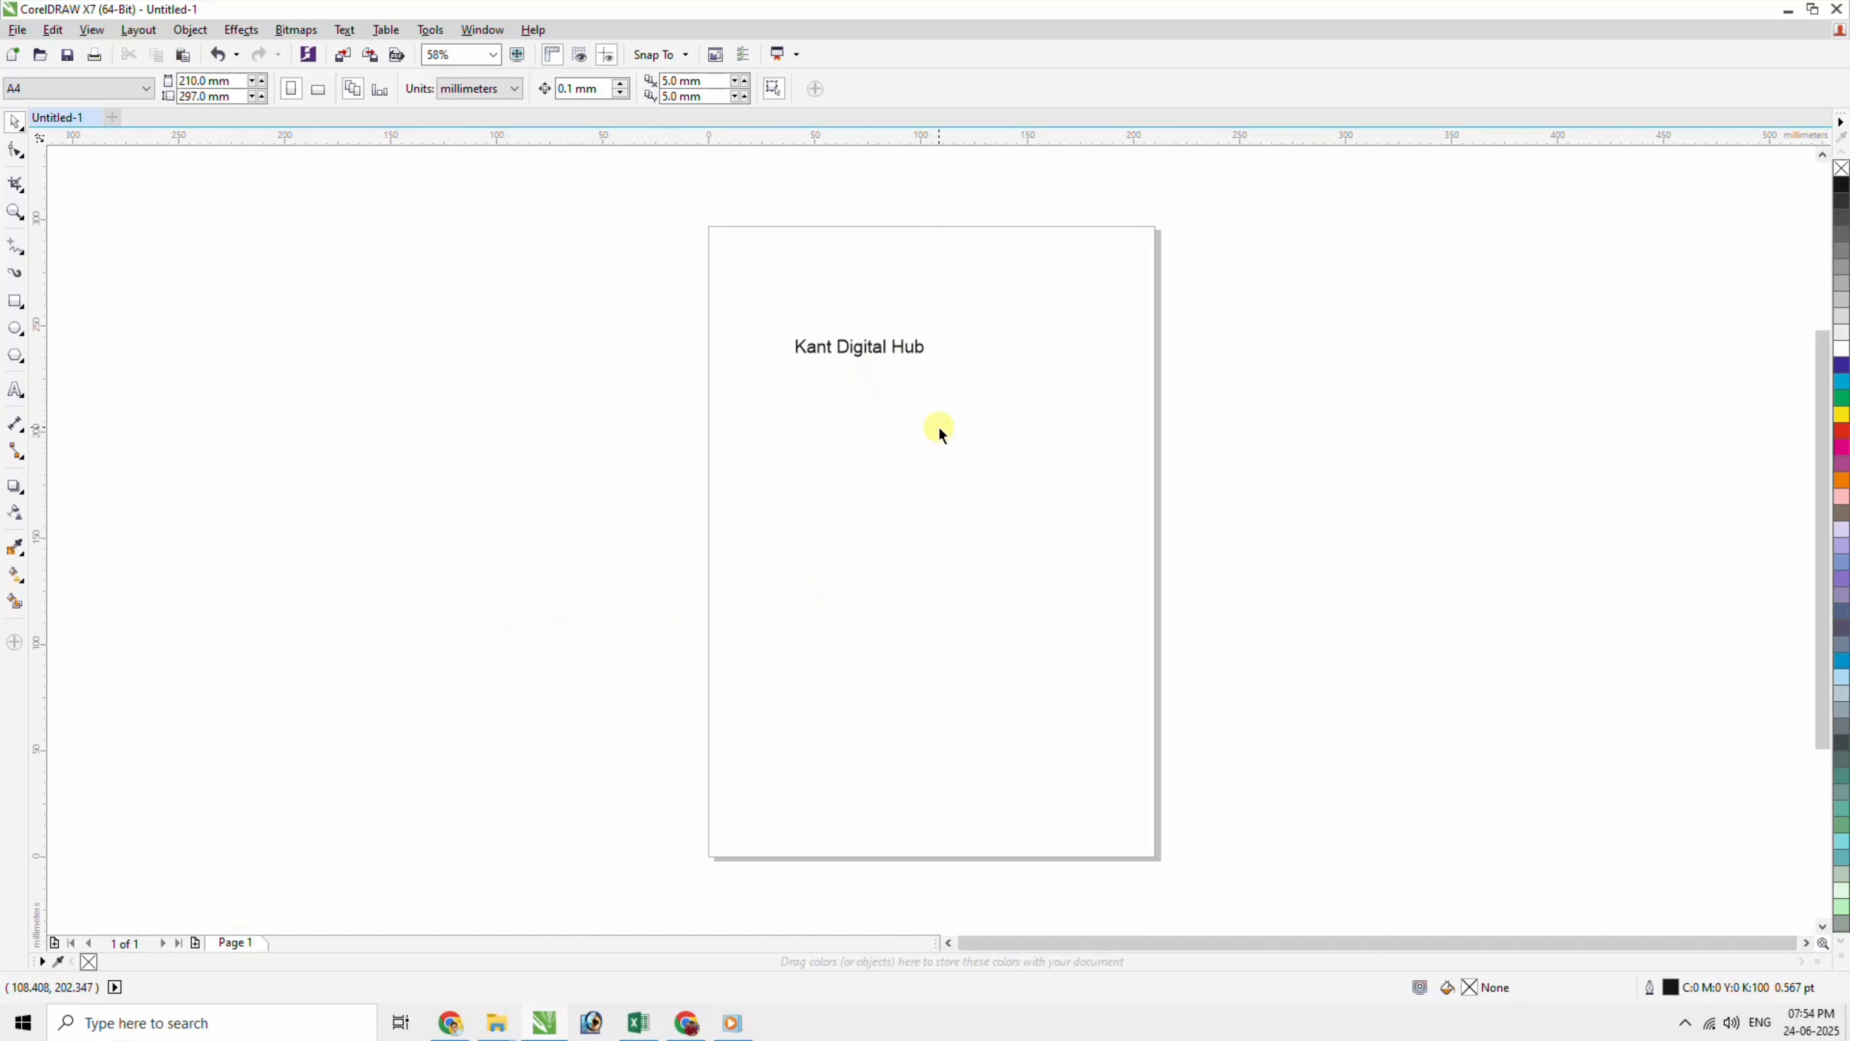
key(ctrl+z)
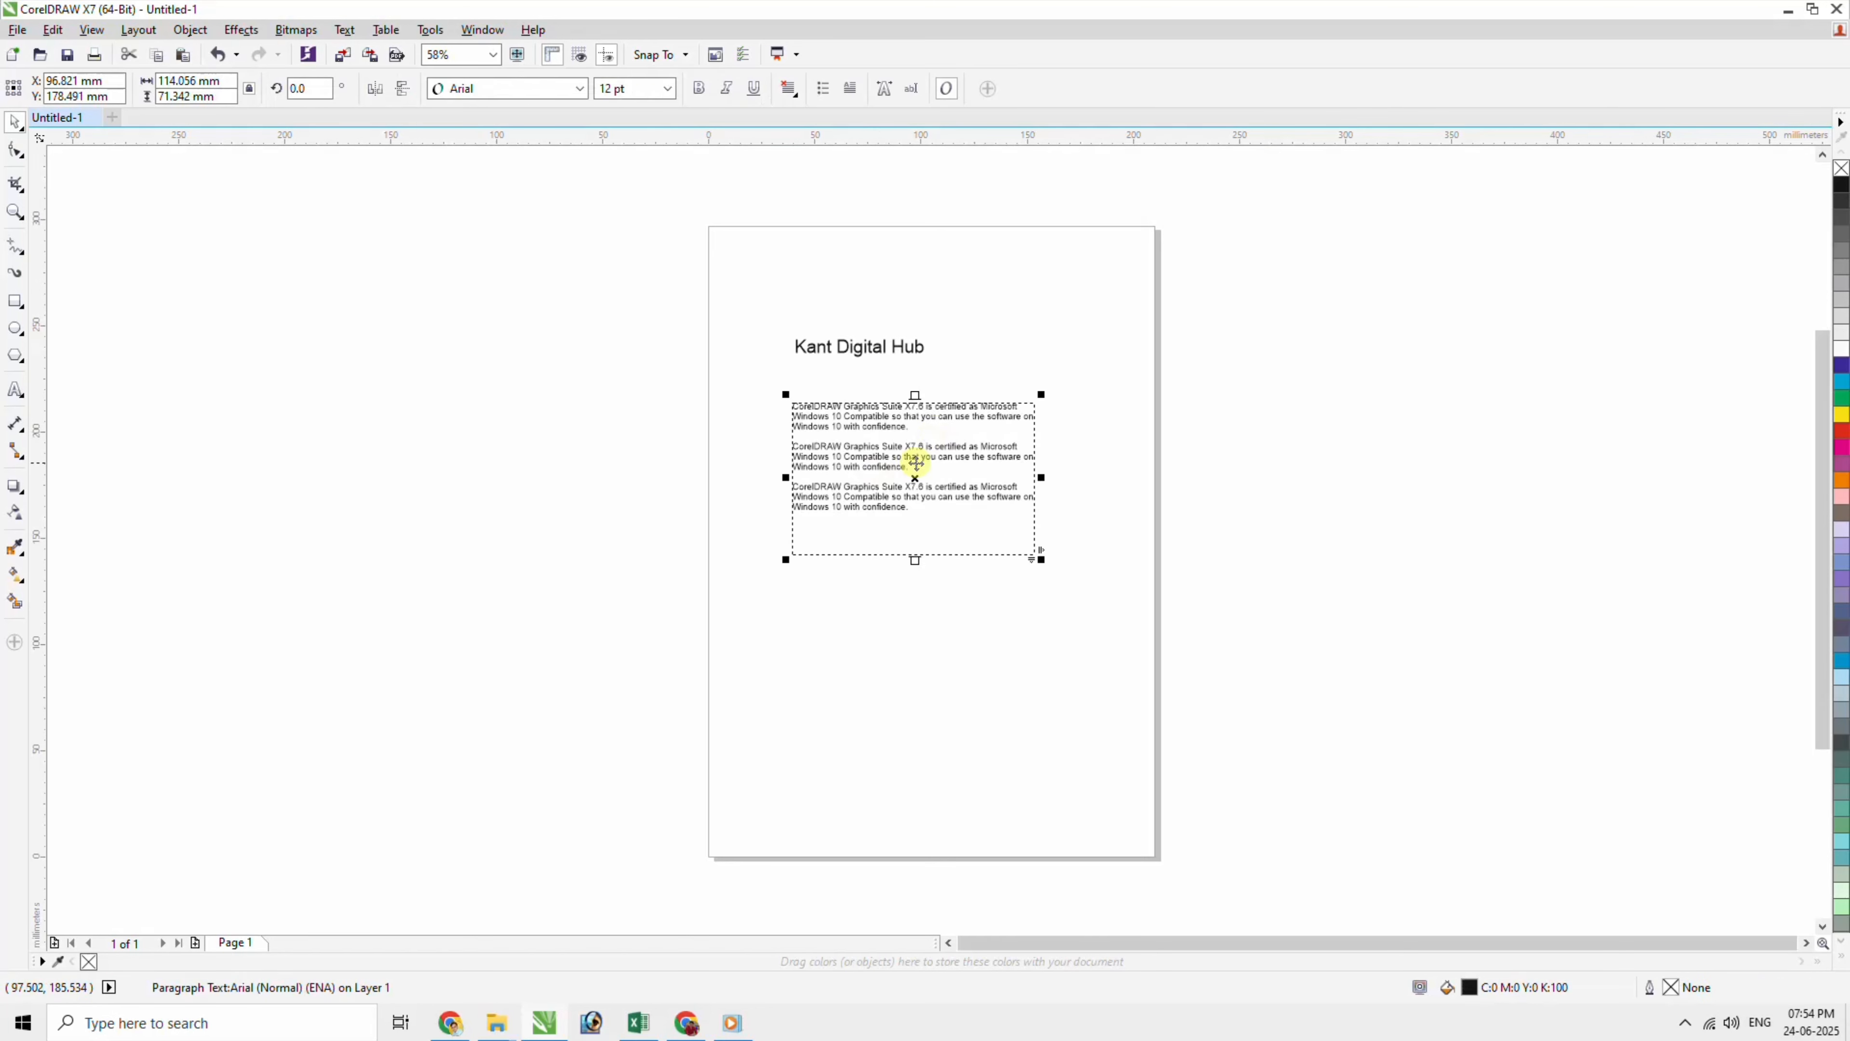
Move the paragraph text frame off the page to its right and add the artistic text "Kant" below "Kant Digital Hub".
drag(915, 477, 1385, 366)
click(879, 354)
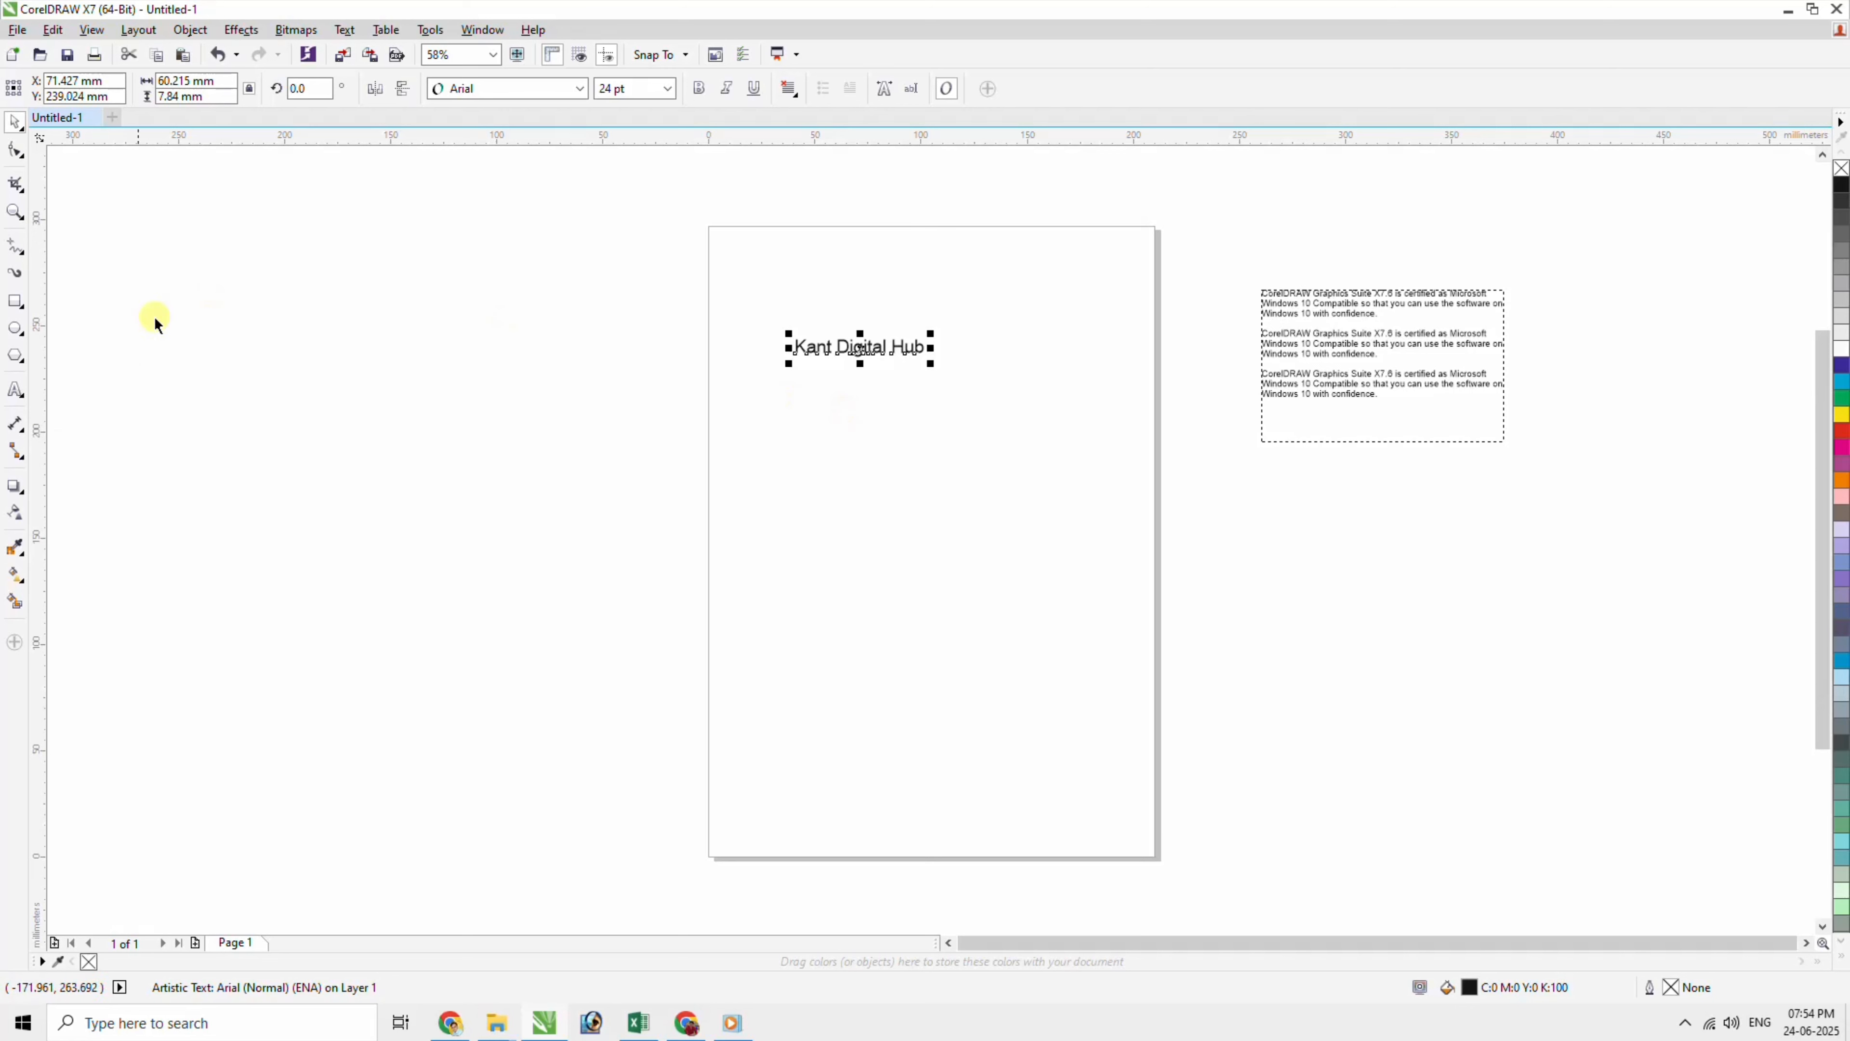
click(16, 391)
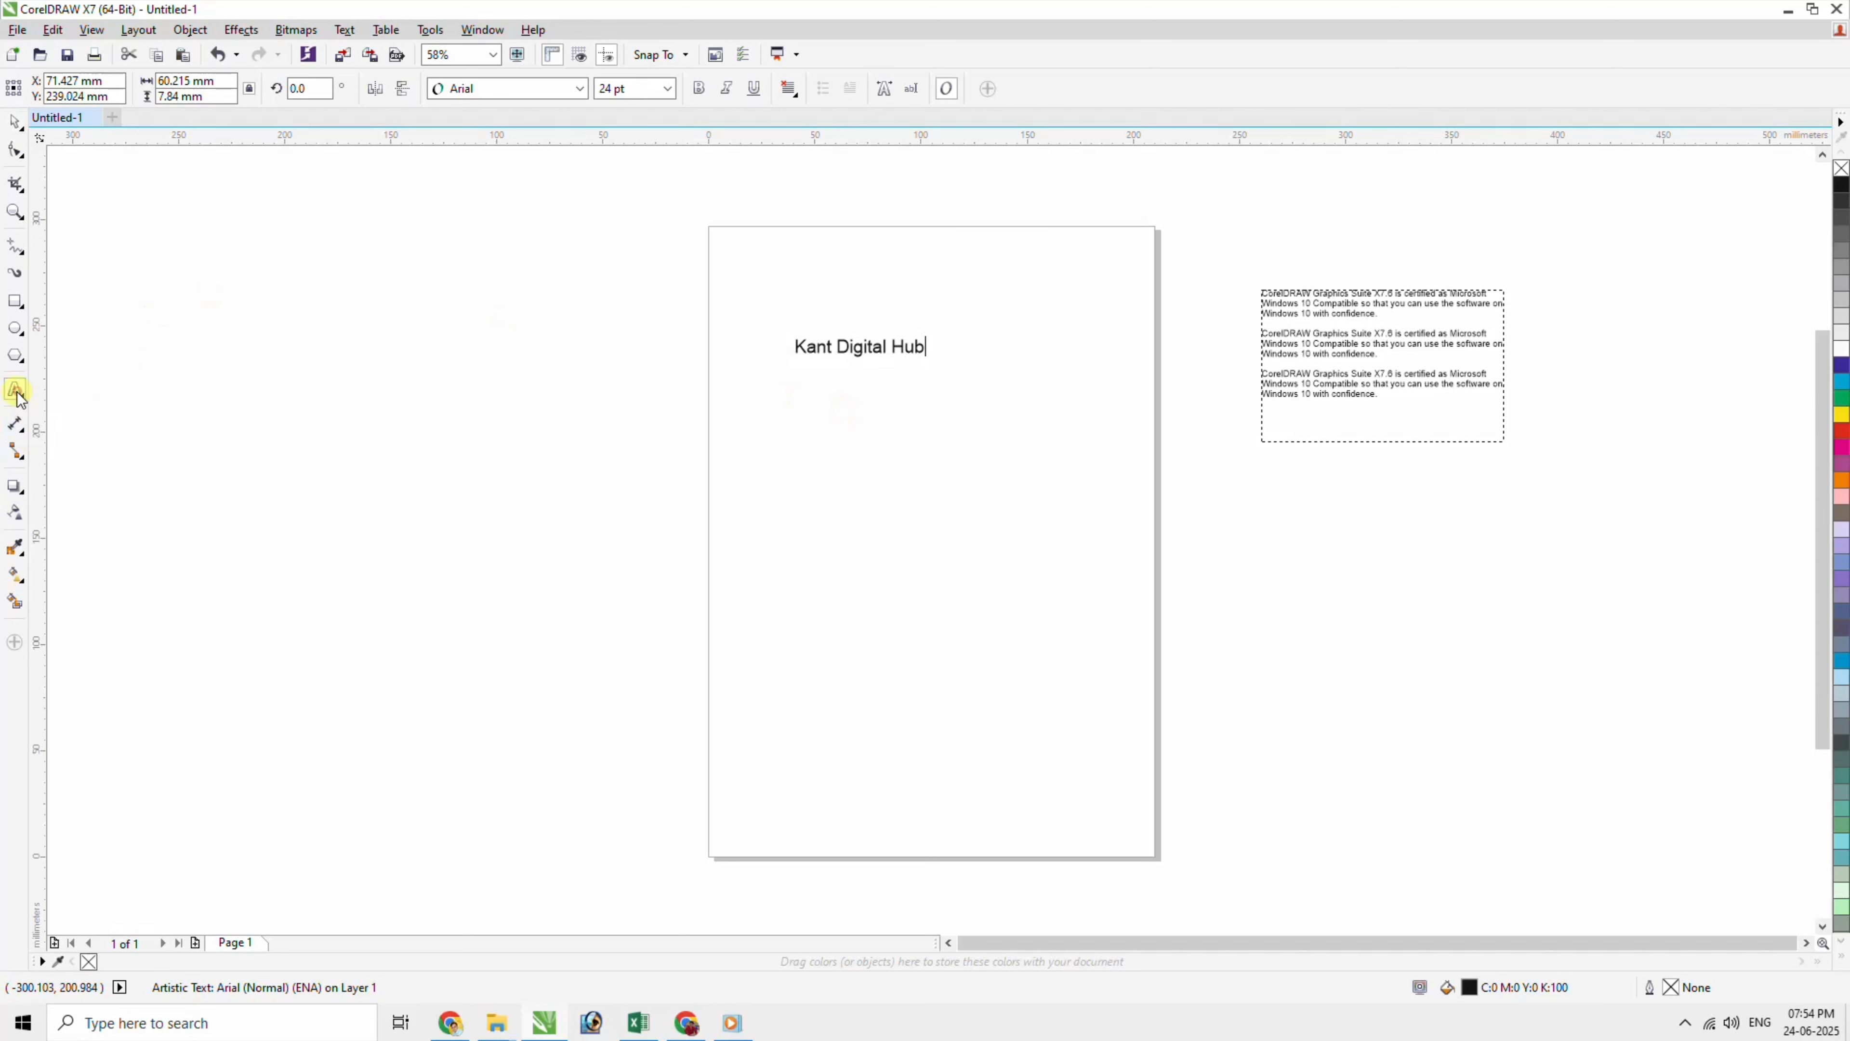
click(806, 472)
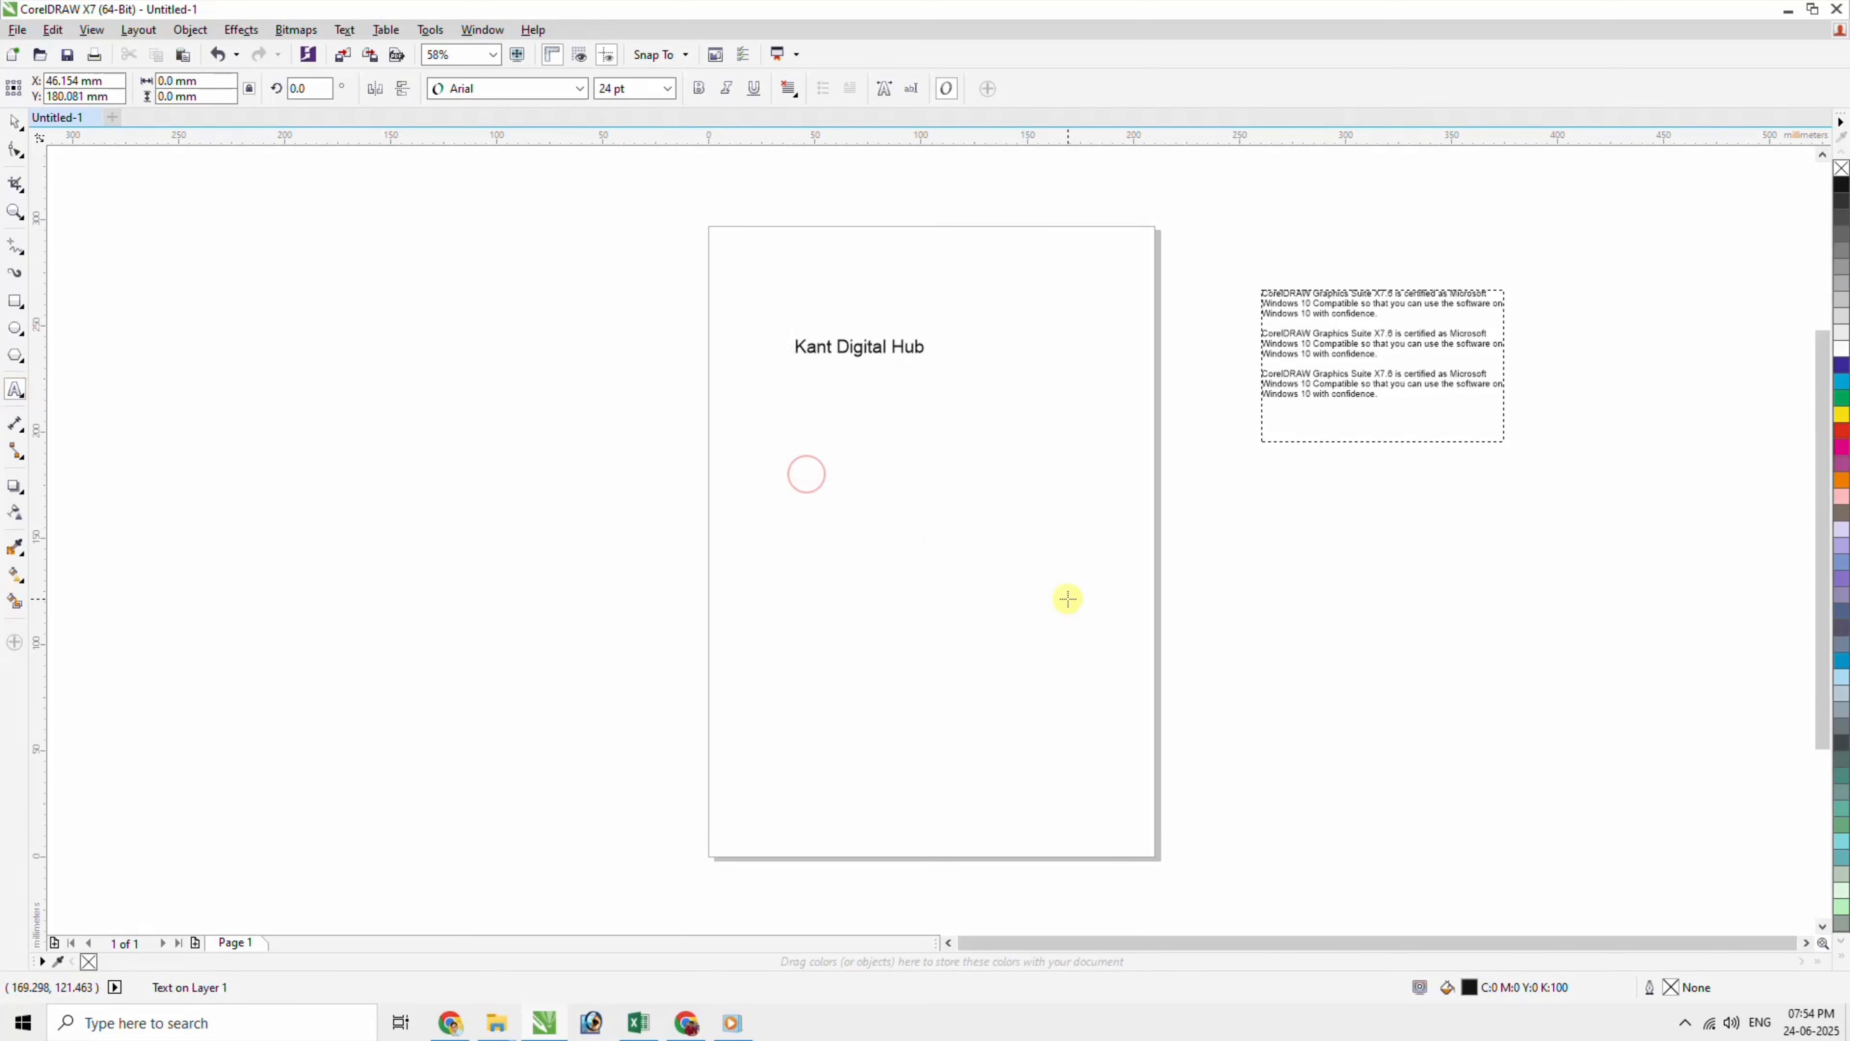
text(Kant)
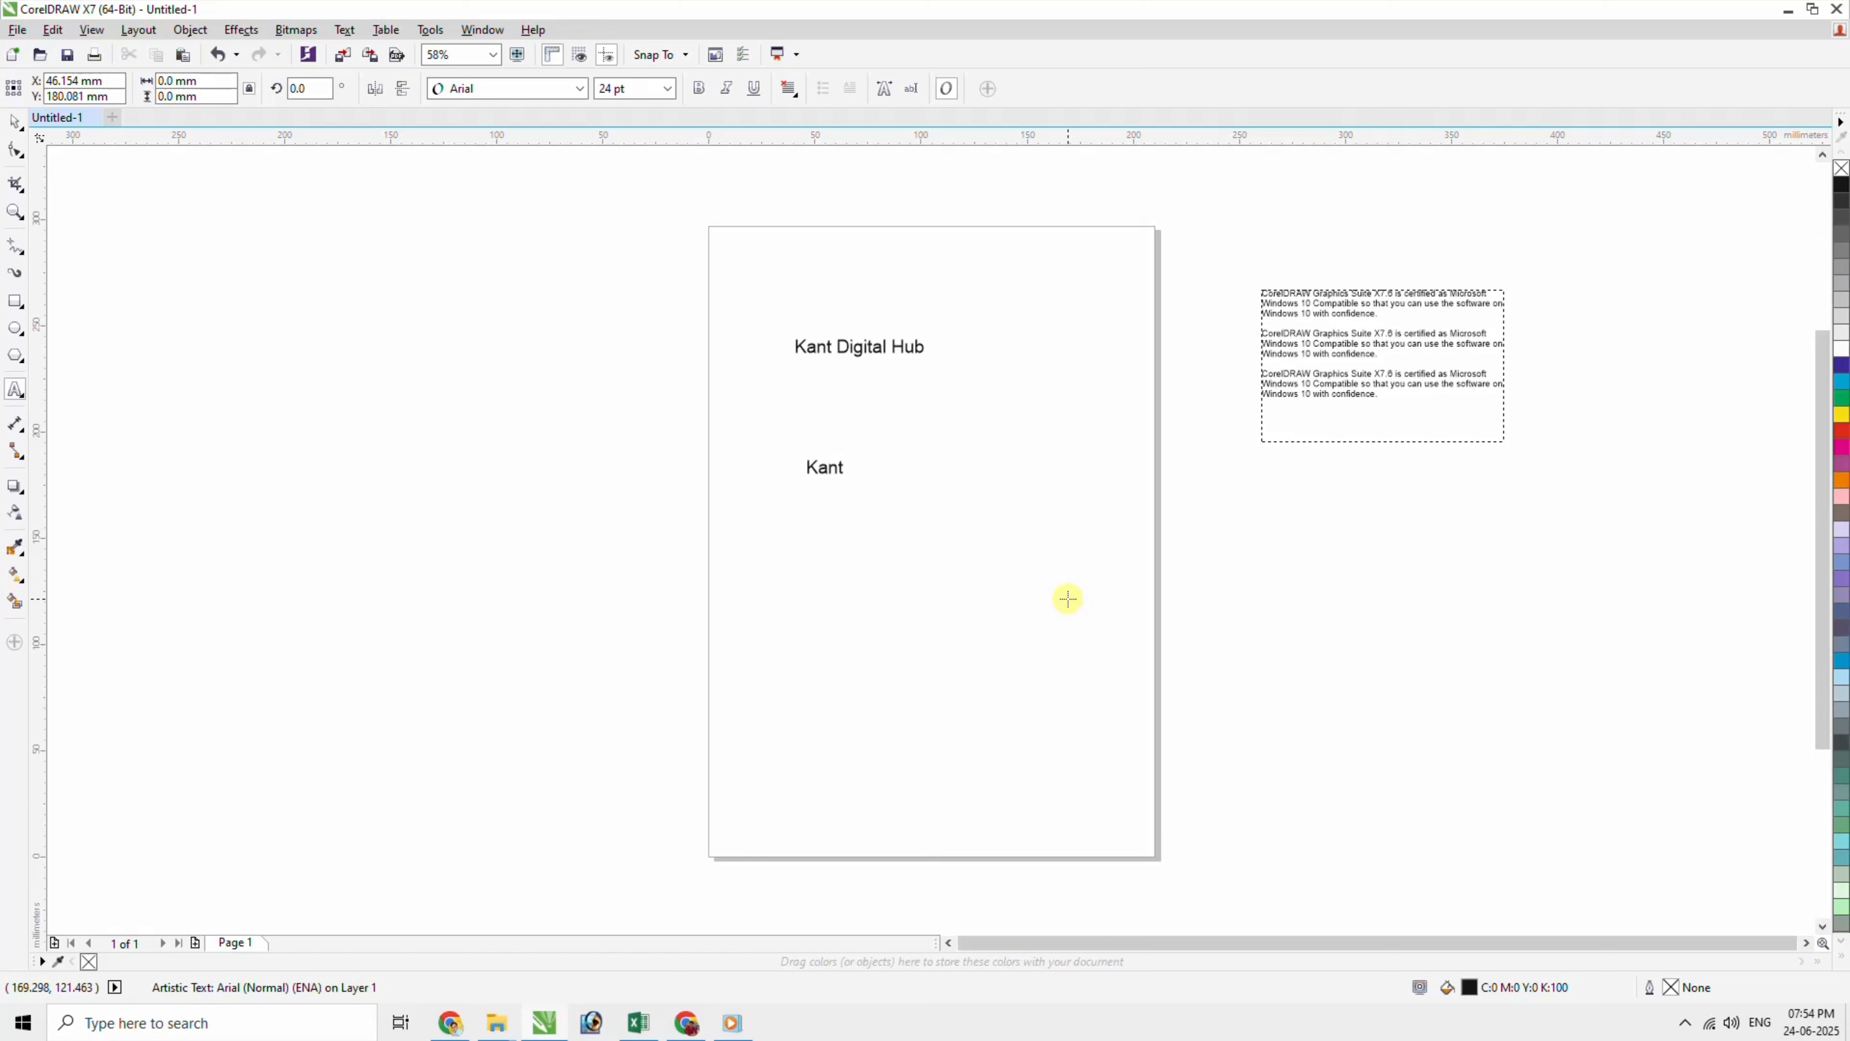
key(Escape)
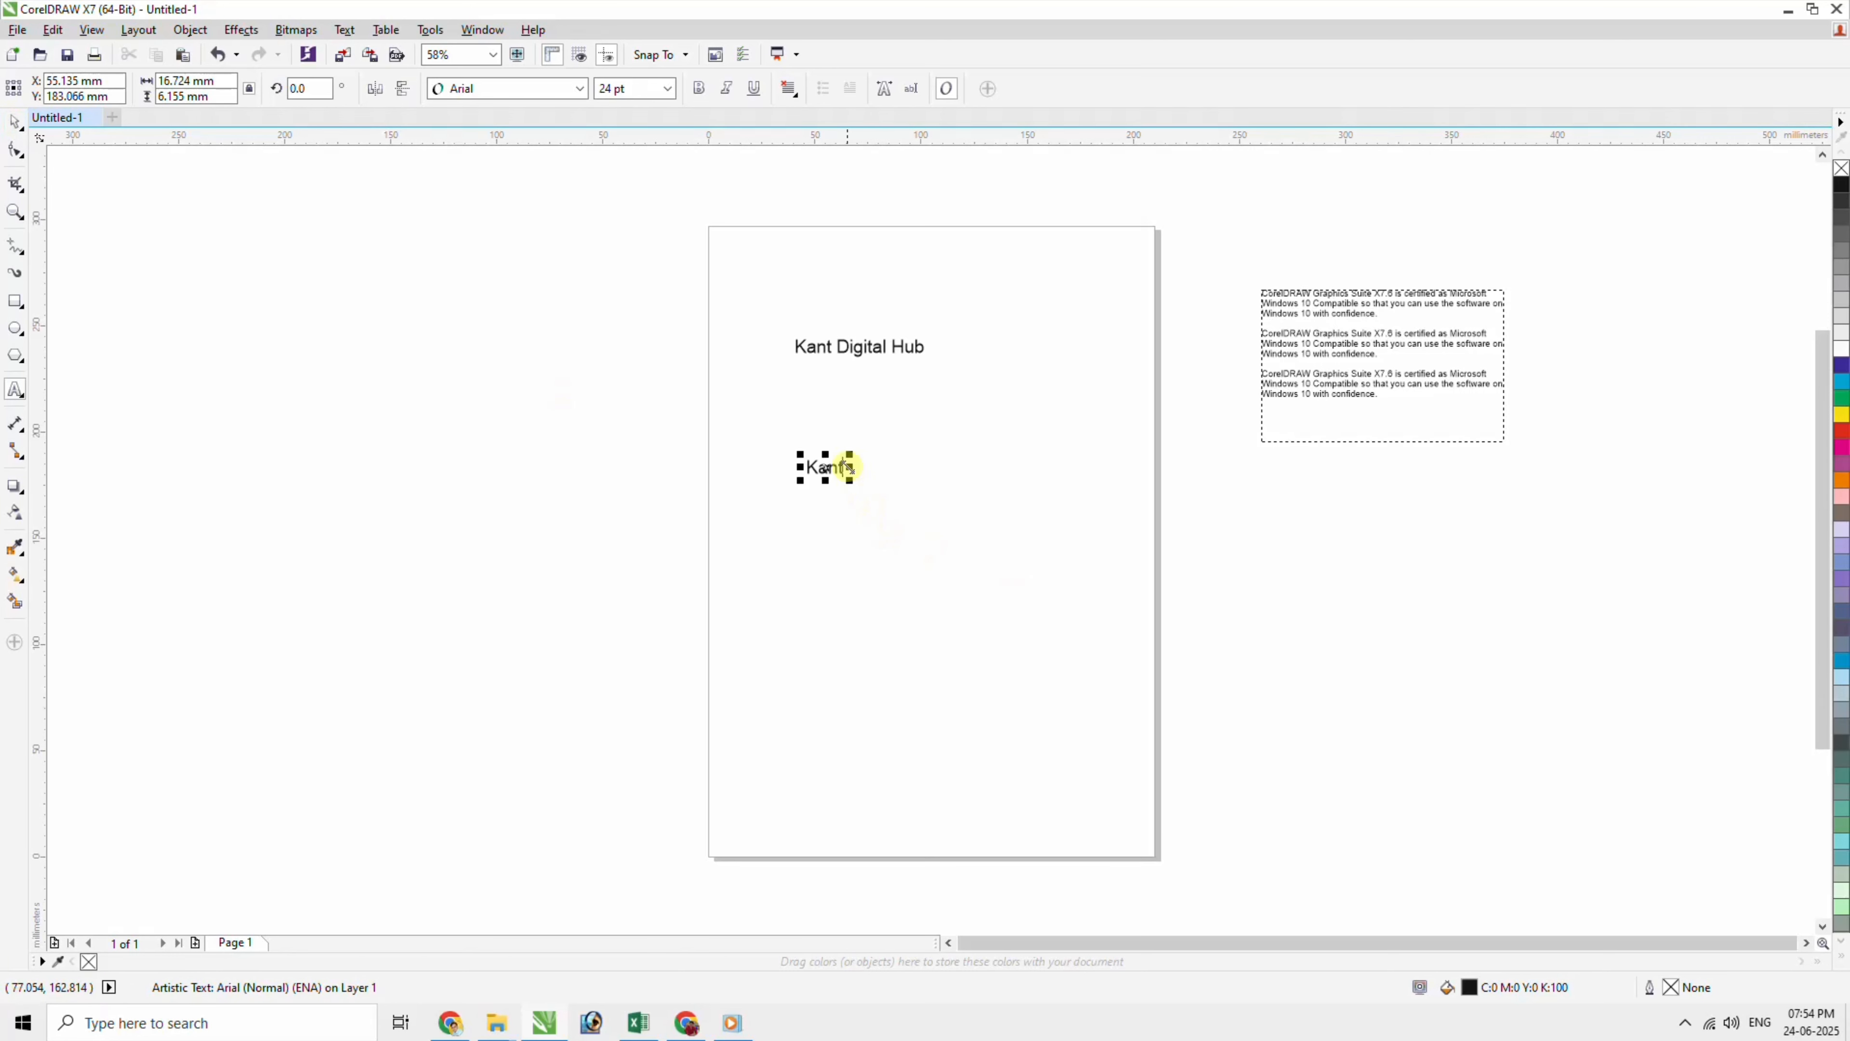
Enlarge the "Kant Digital Hub" artistic text proportionally to about 52 pt.
click(15, 123)
click(830, 353)
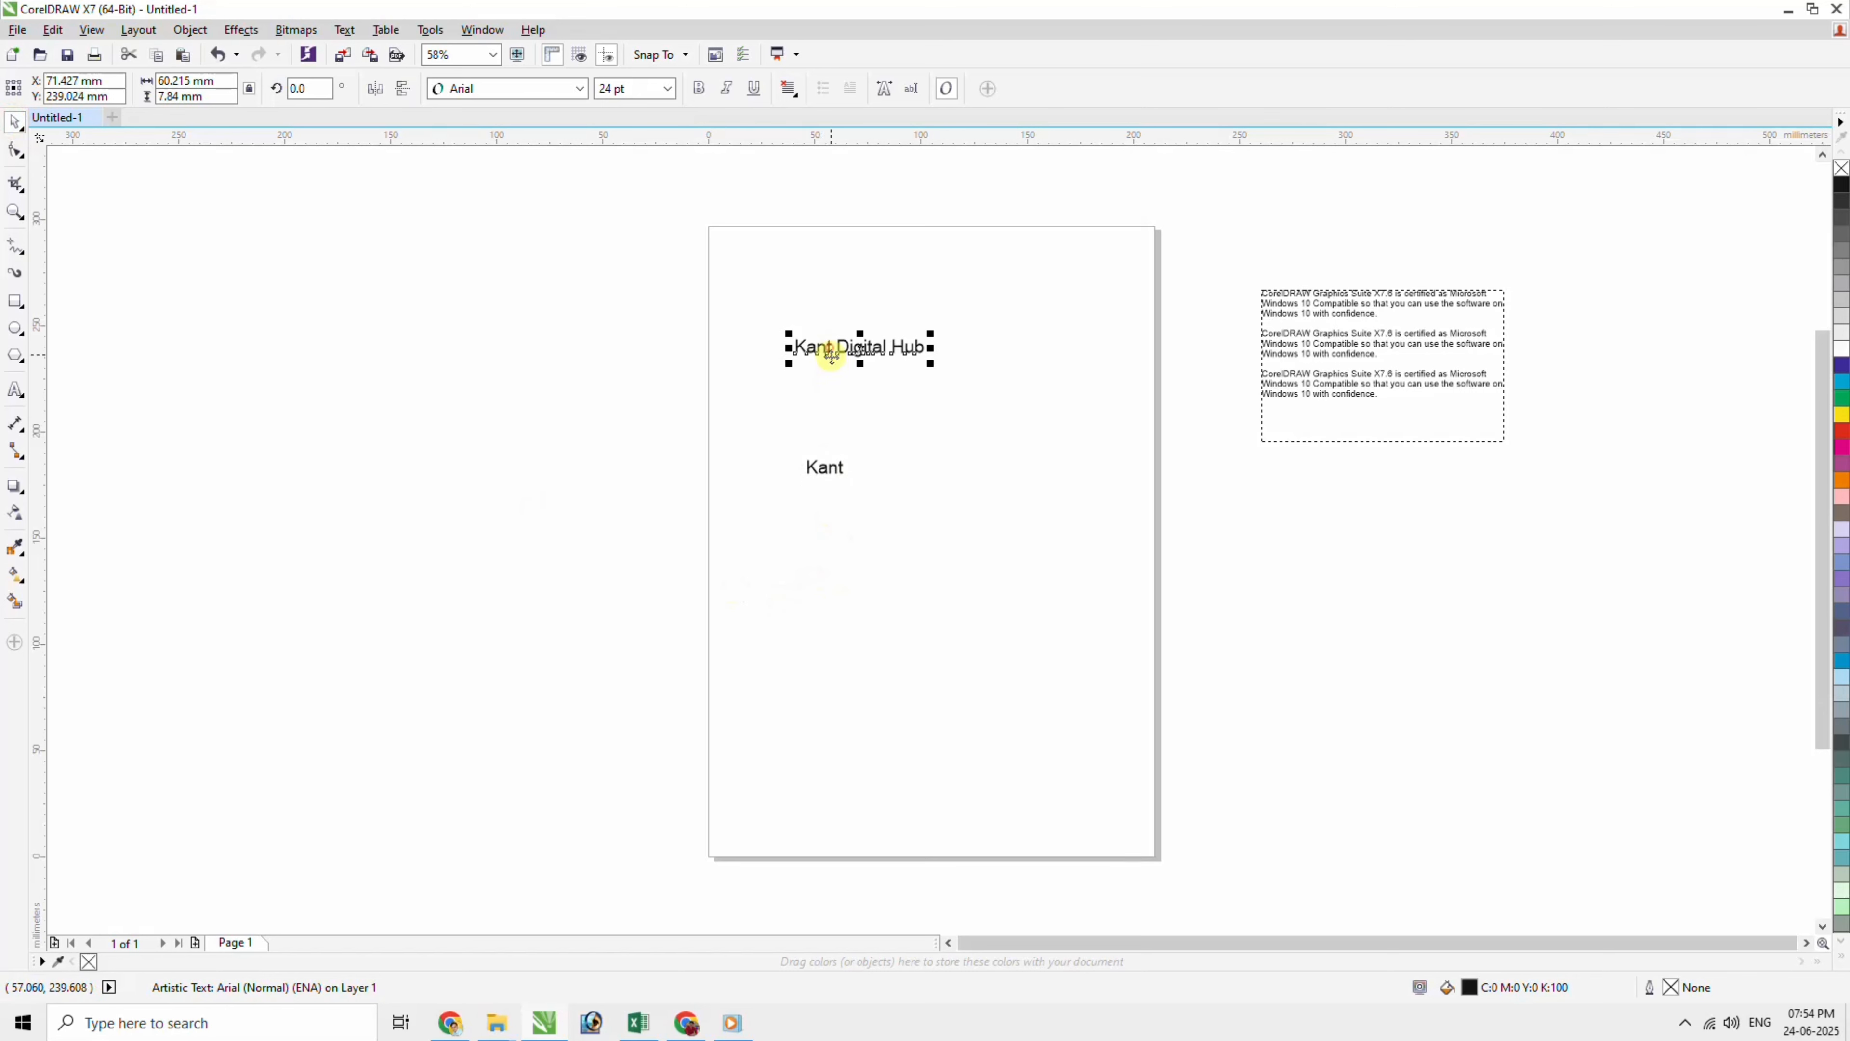
click(830, 478)
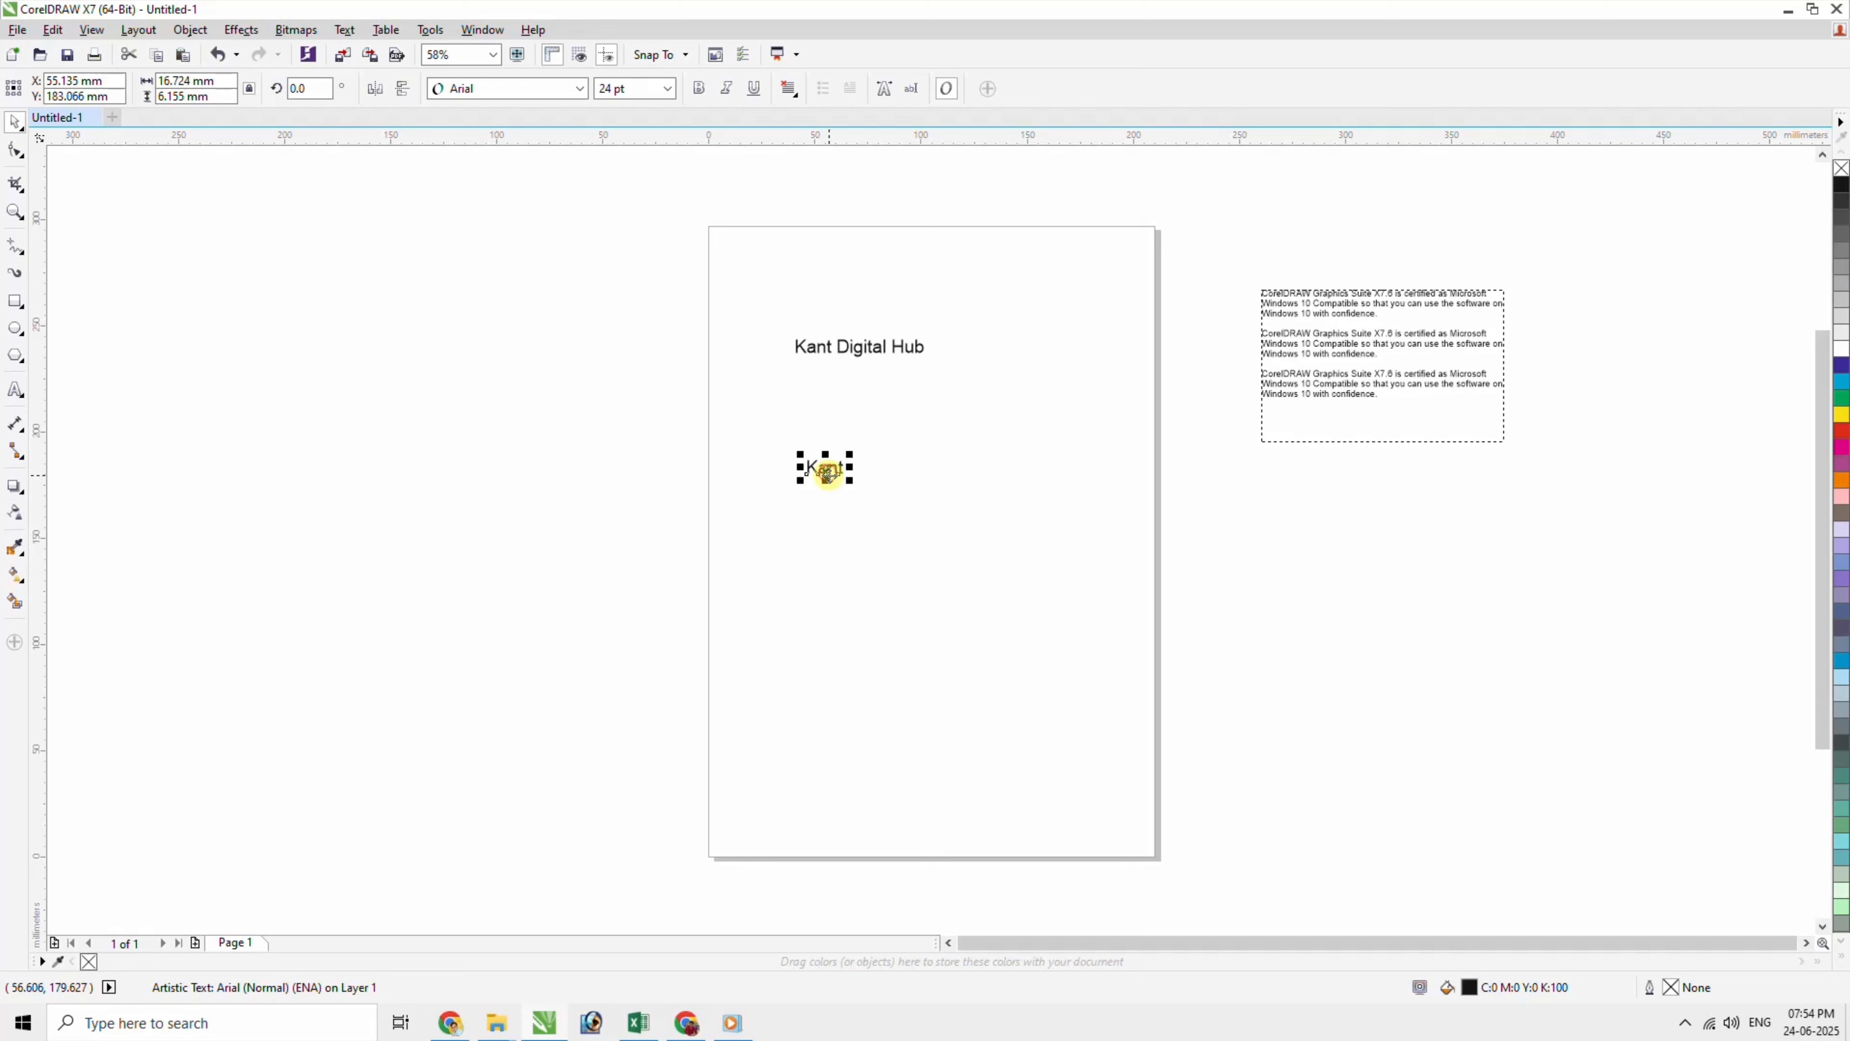
scroll(942, 381, up, 2)
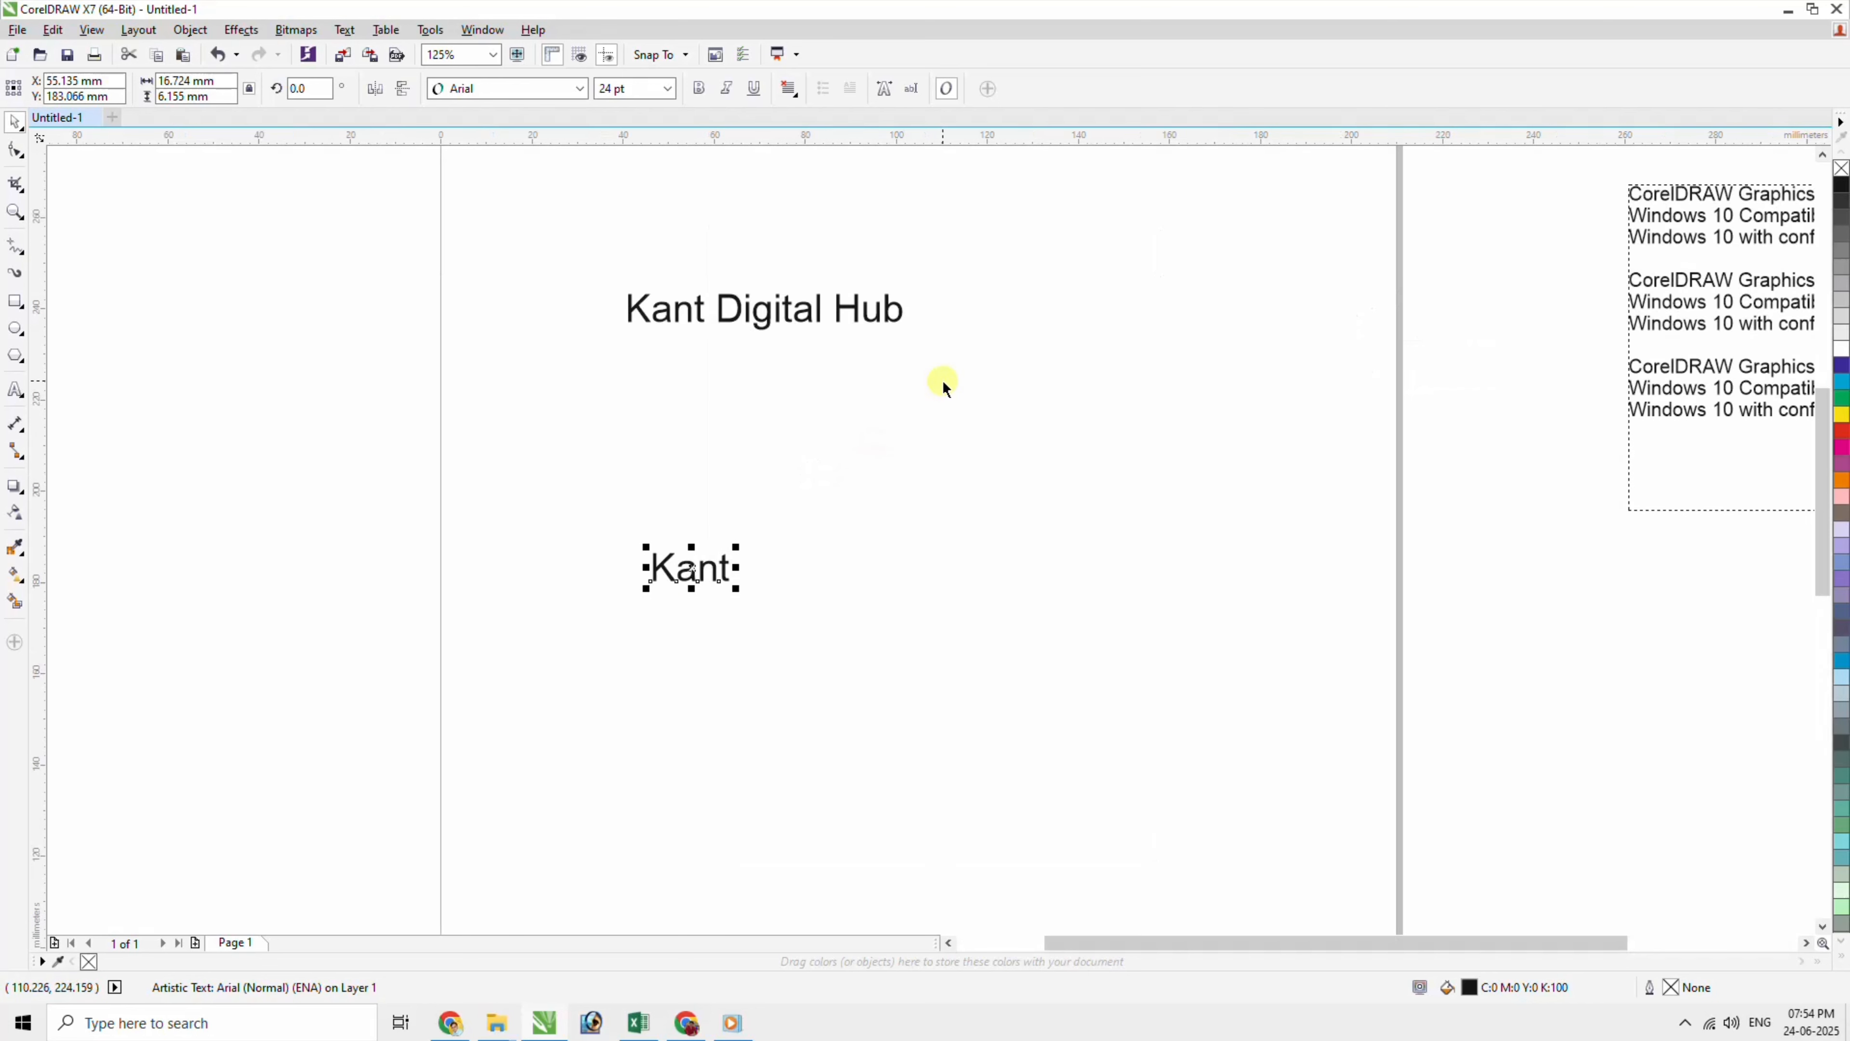
click(693, 324)
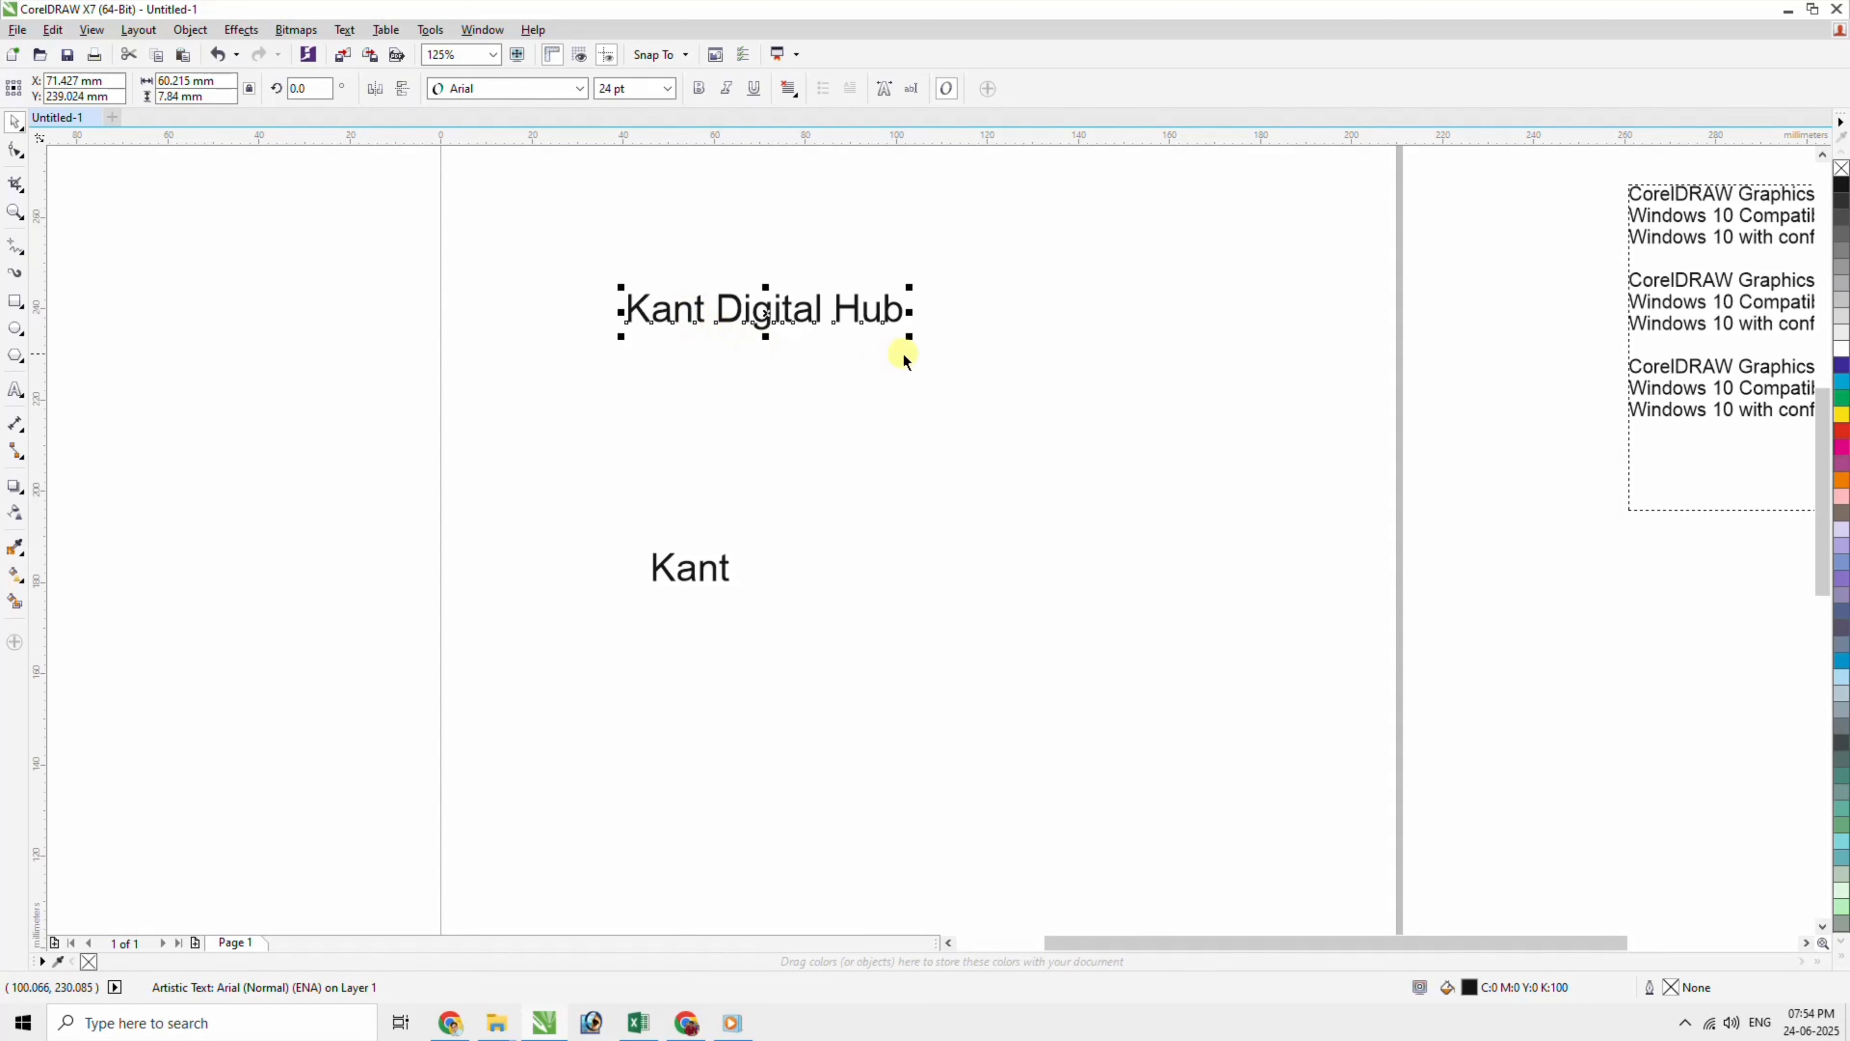
drag(909, 337, 1230, 460)
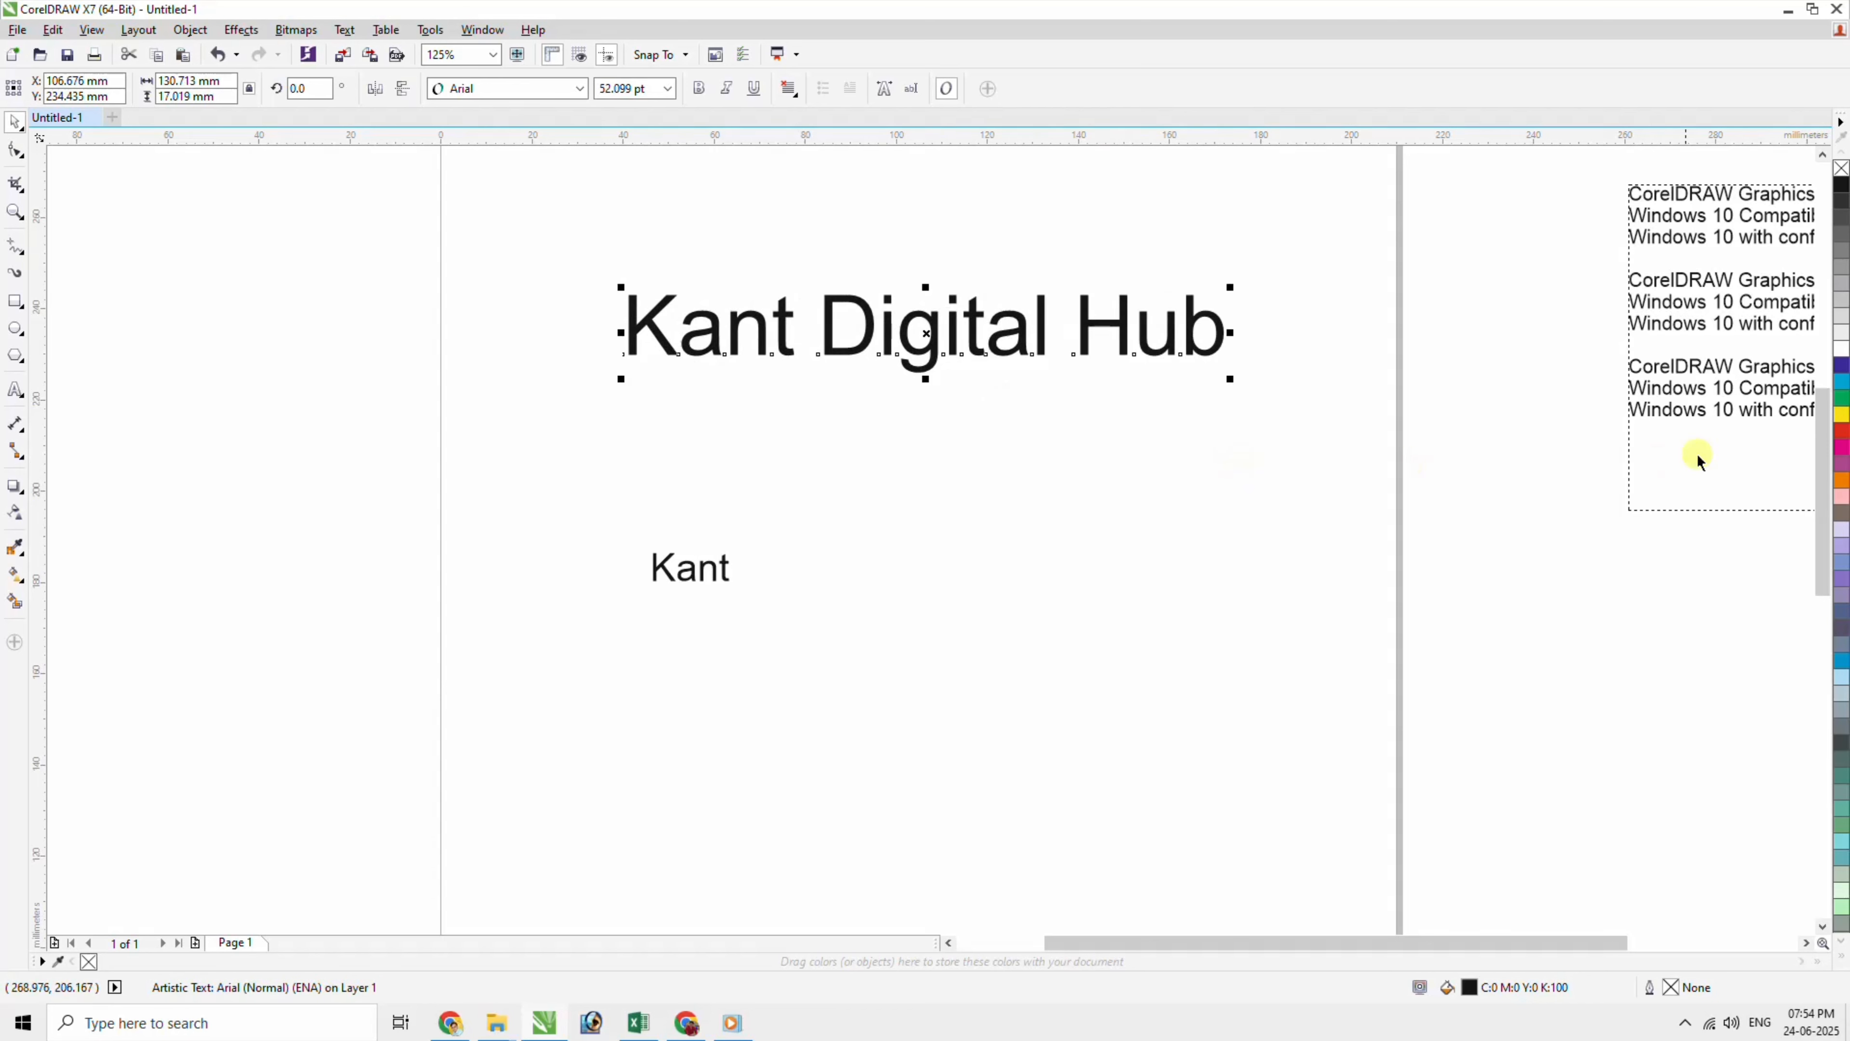
Try a red fill on "Kant Digital Hub", settle on yellow, and enlarge the text to about 59 pt.
click(1842, 432)
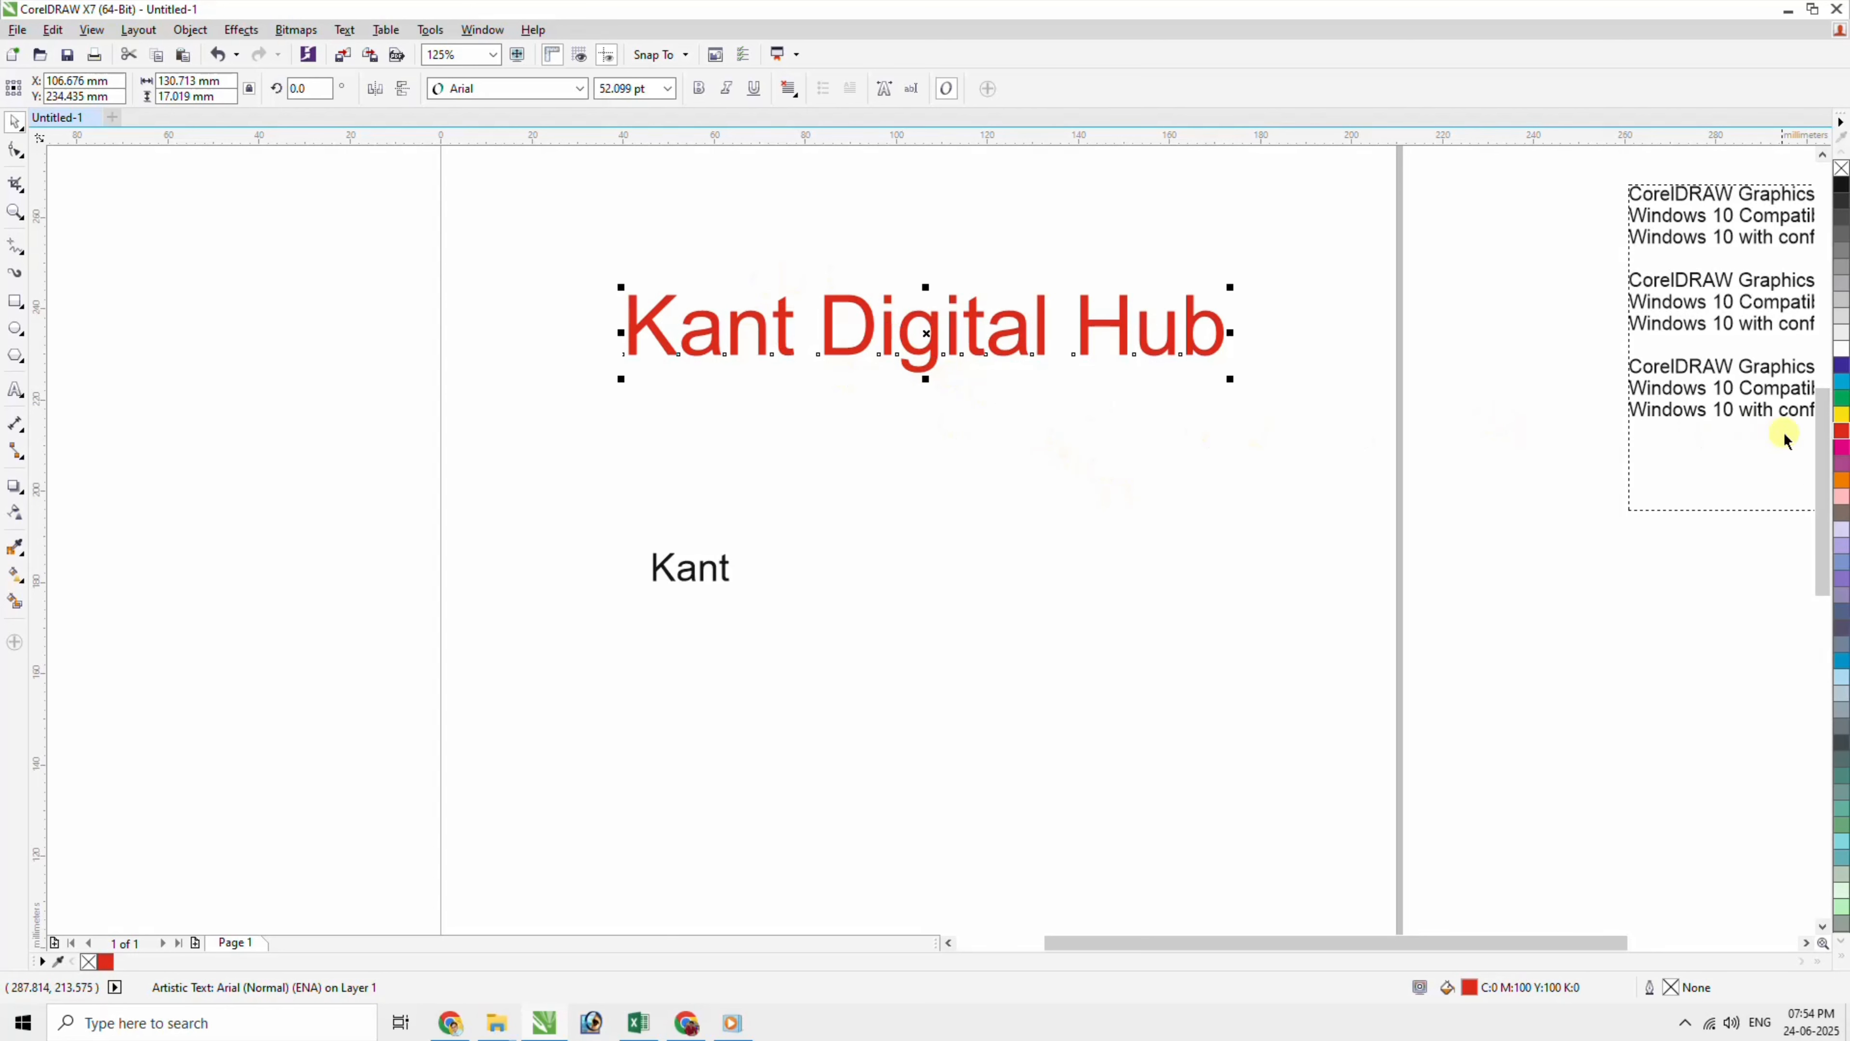
click(1841, 416)
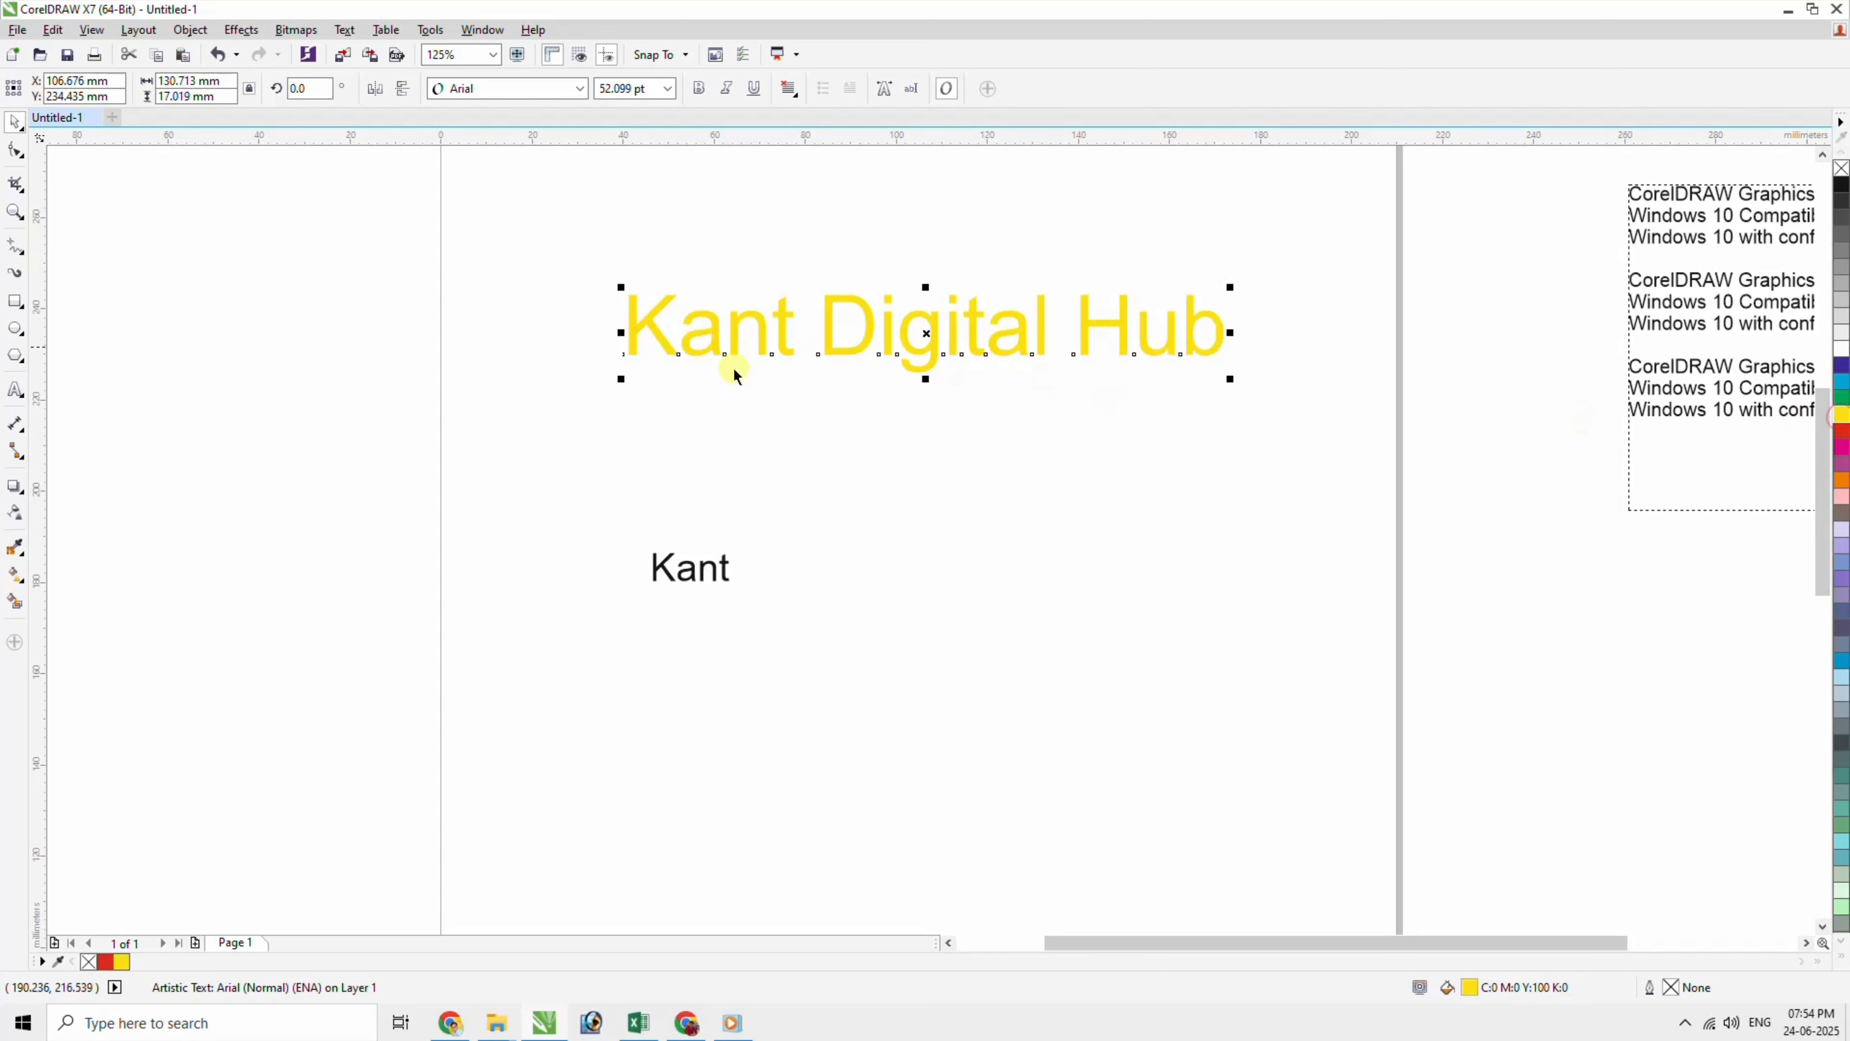
drag(620, 379, 539, 428)
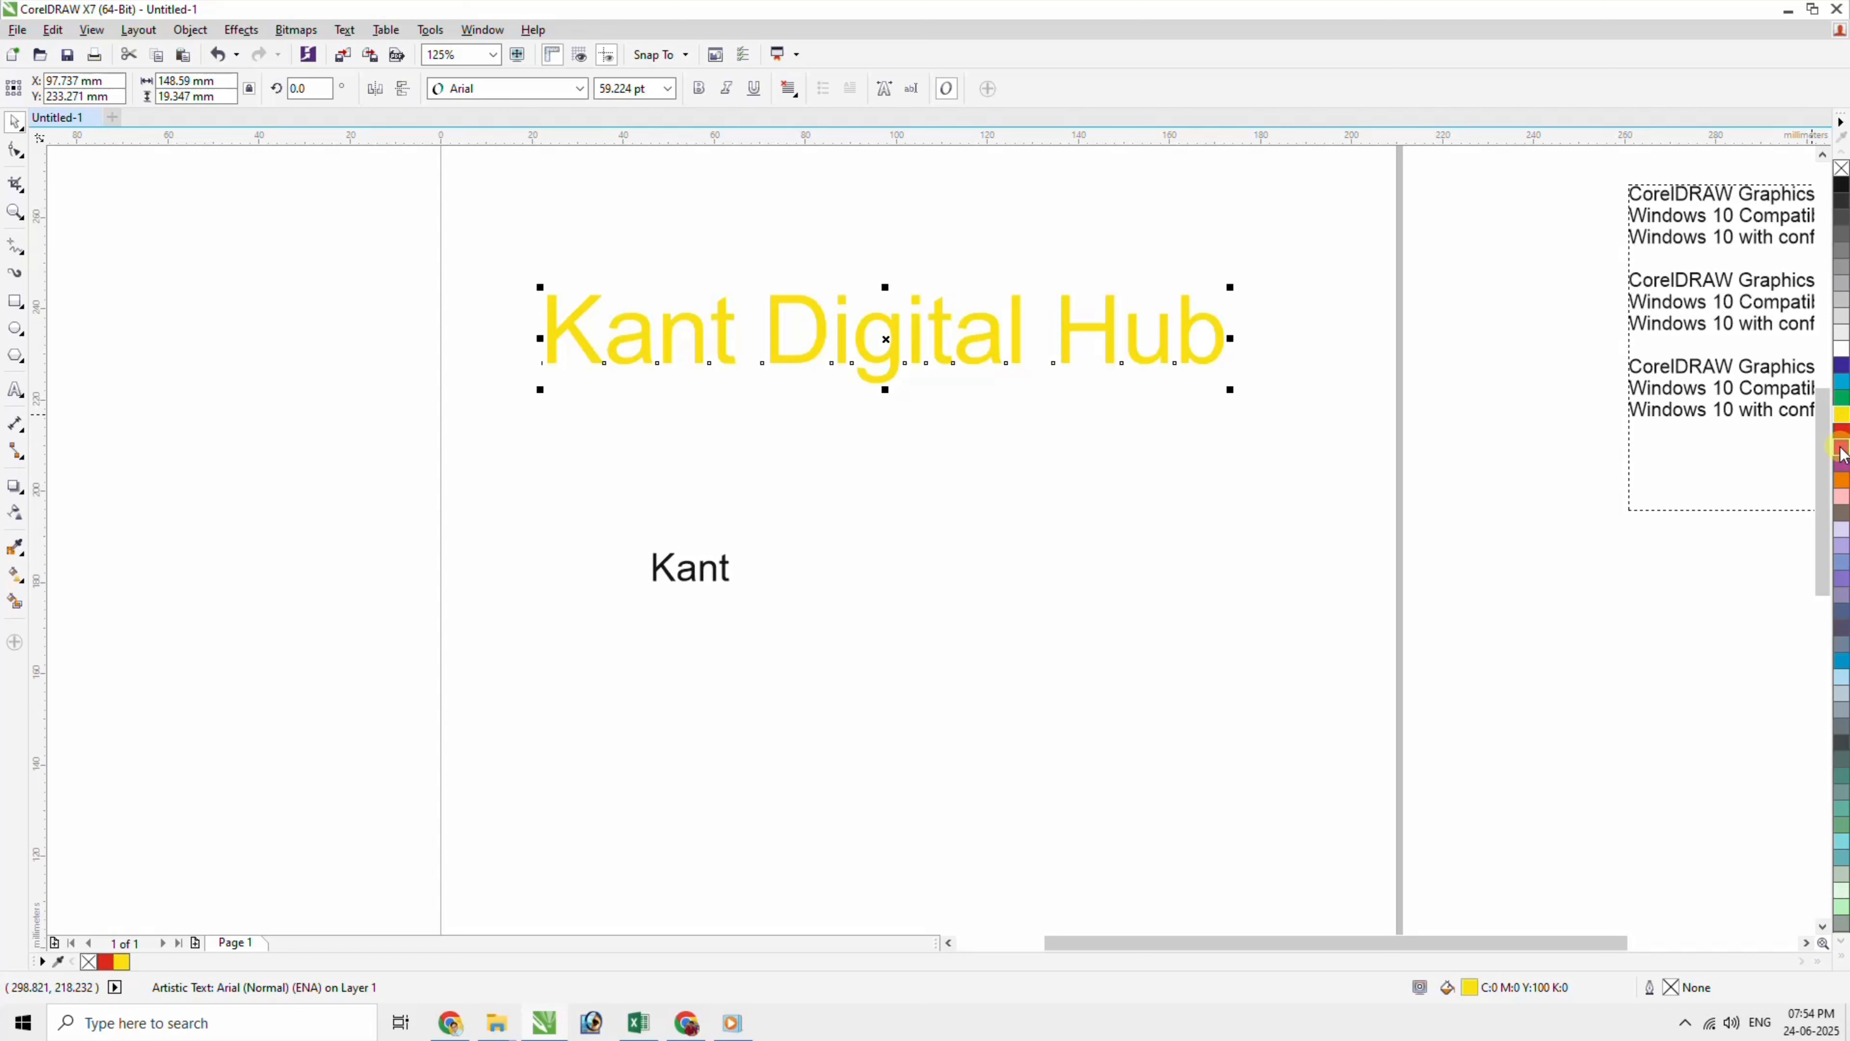
Give "Kant Digital Hub" a red outline after trying black, and enlarge the text to about 61 pt.
right_click(1840, 189)
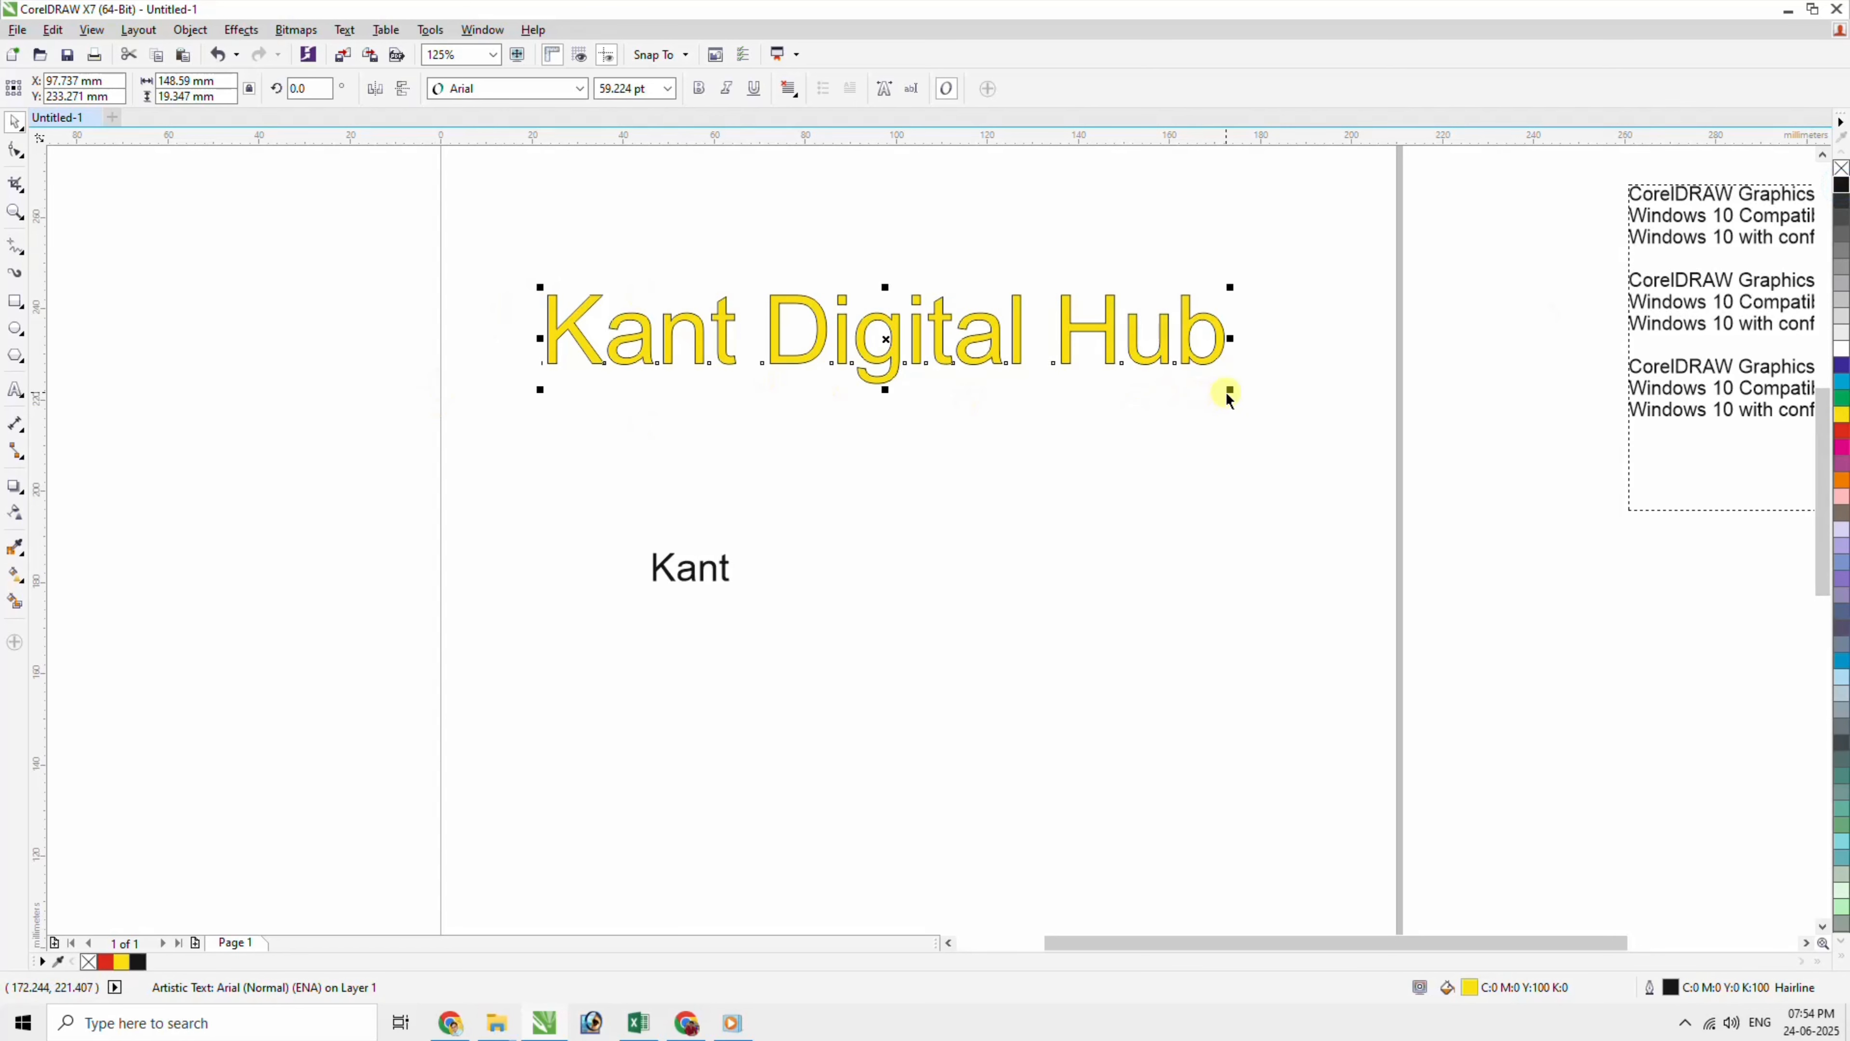
drag(1228, 400, 1253, 402)
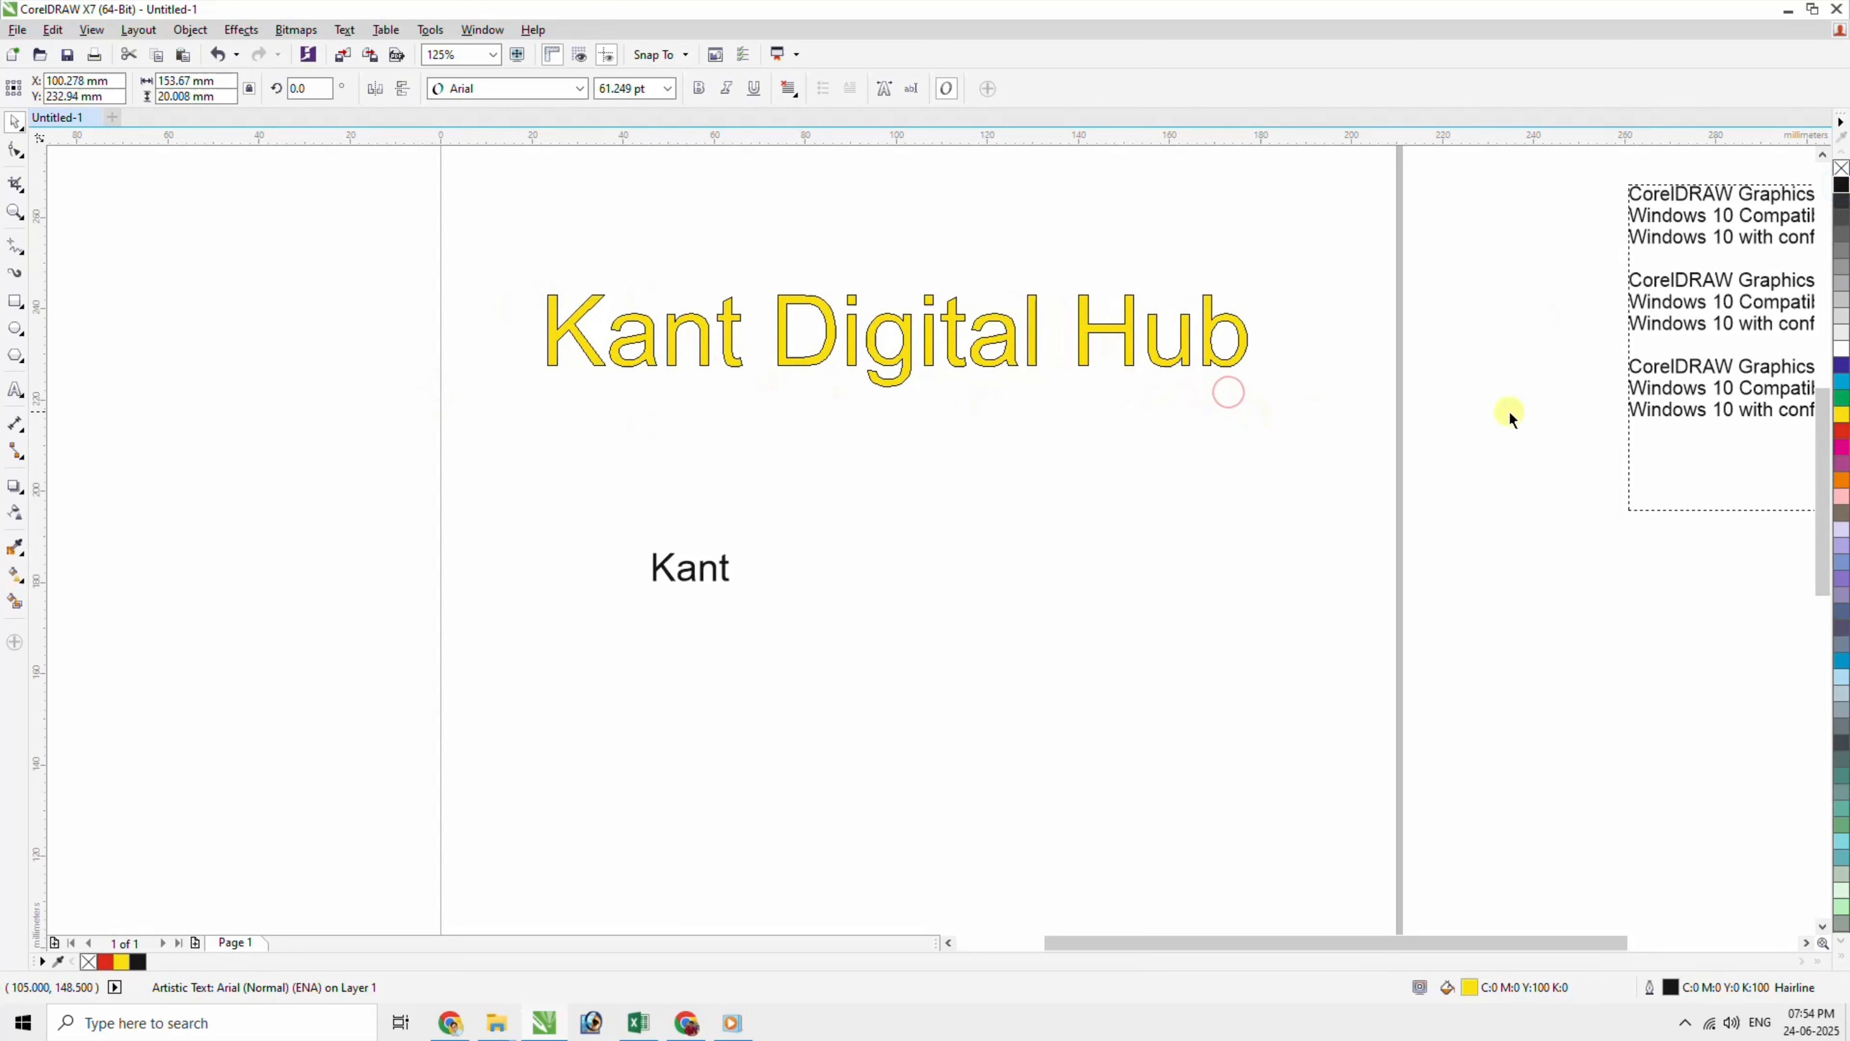
right_click(1840, 433)
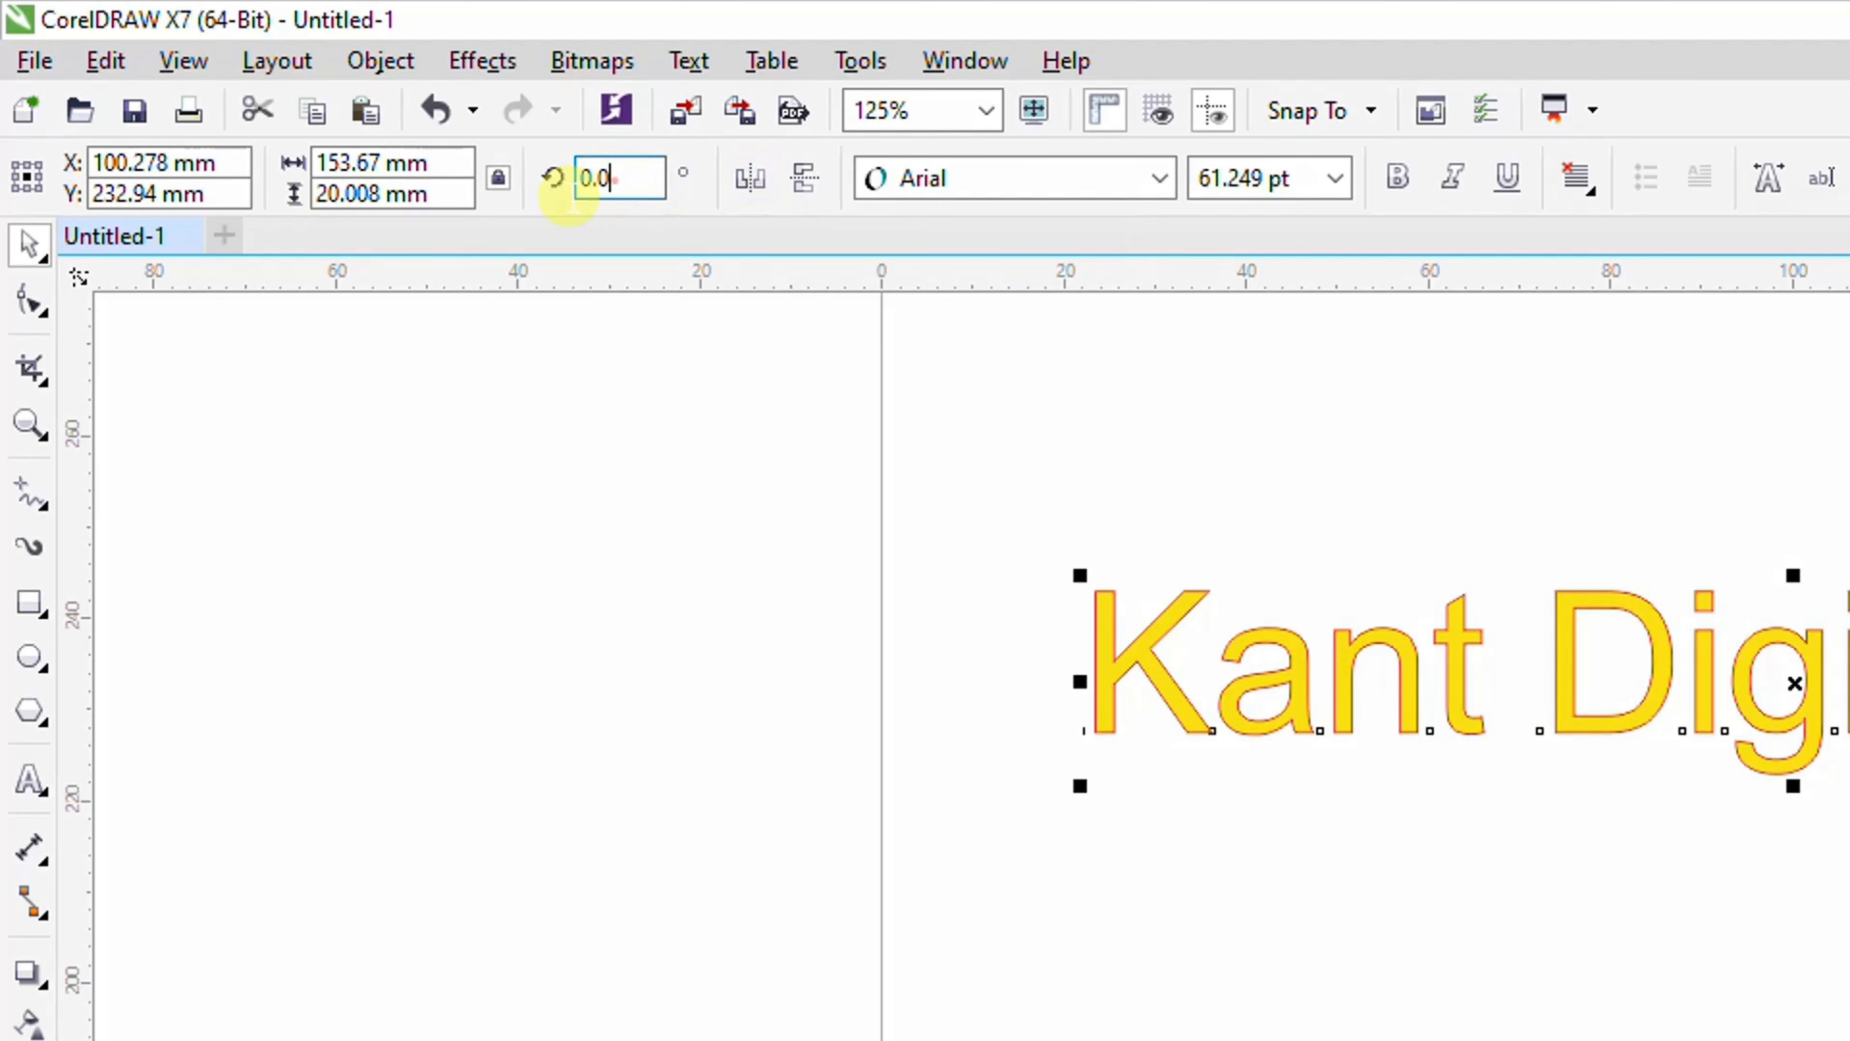
Try rotating the "Kant Digital Hub" text by 15 degrees and undo the rotation.
click(613, 179)
text(15)
key(Return)
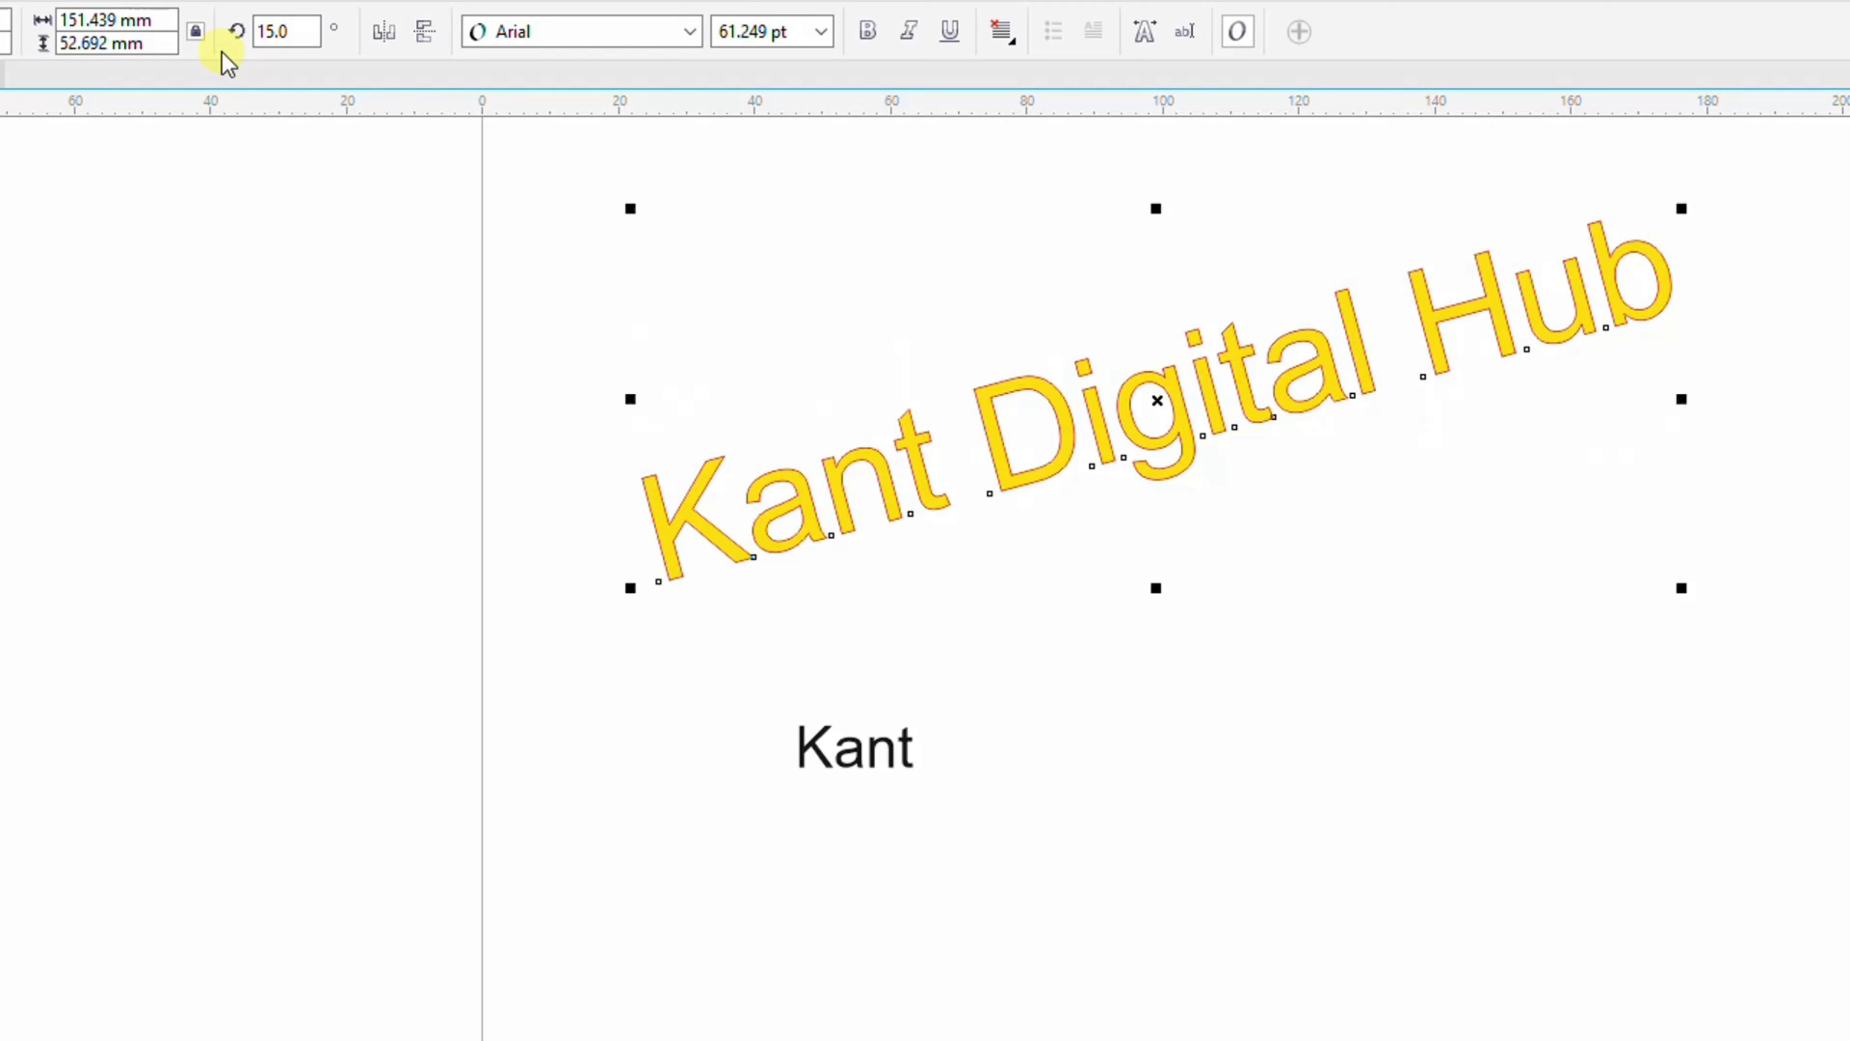
key(ctrl+z)
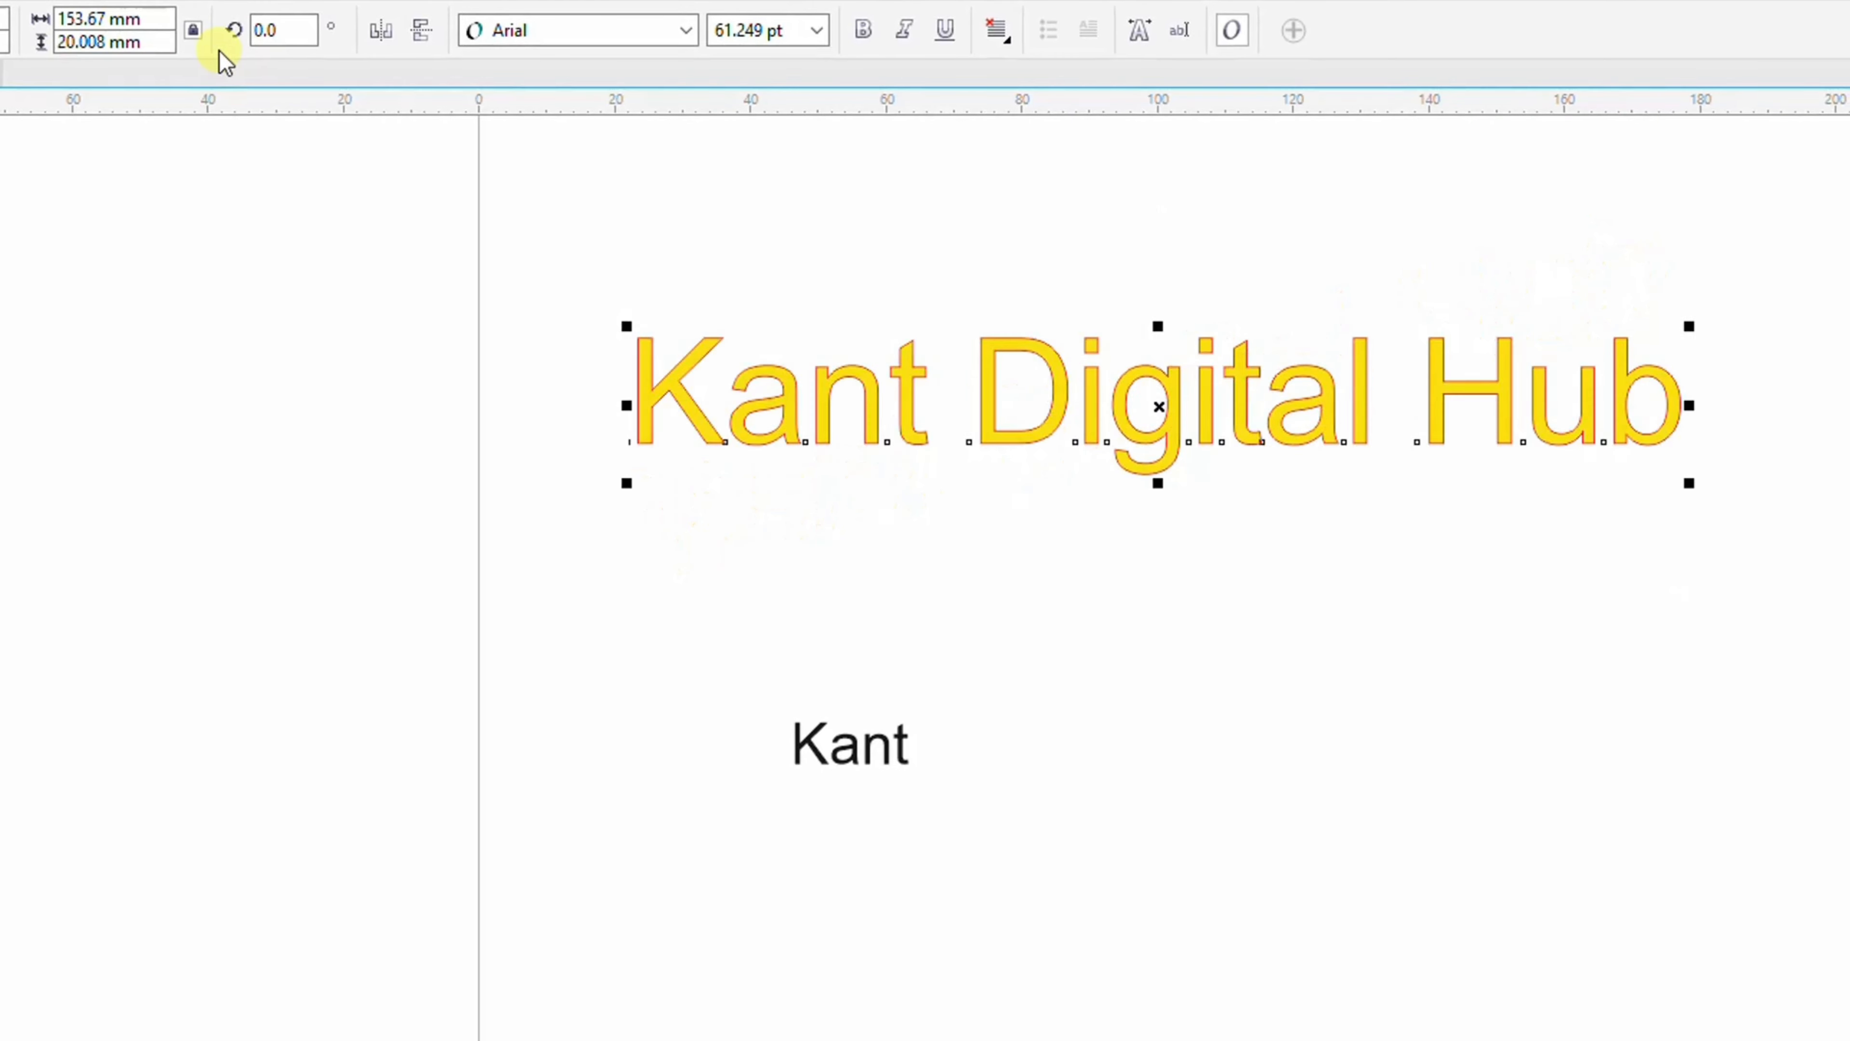
Mirror the "Kant Digital Hub" text horizontally and back, and mirror it vertically and back.
click(377, 33)
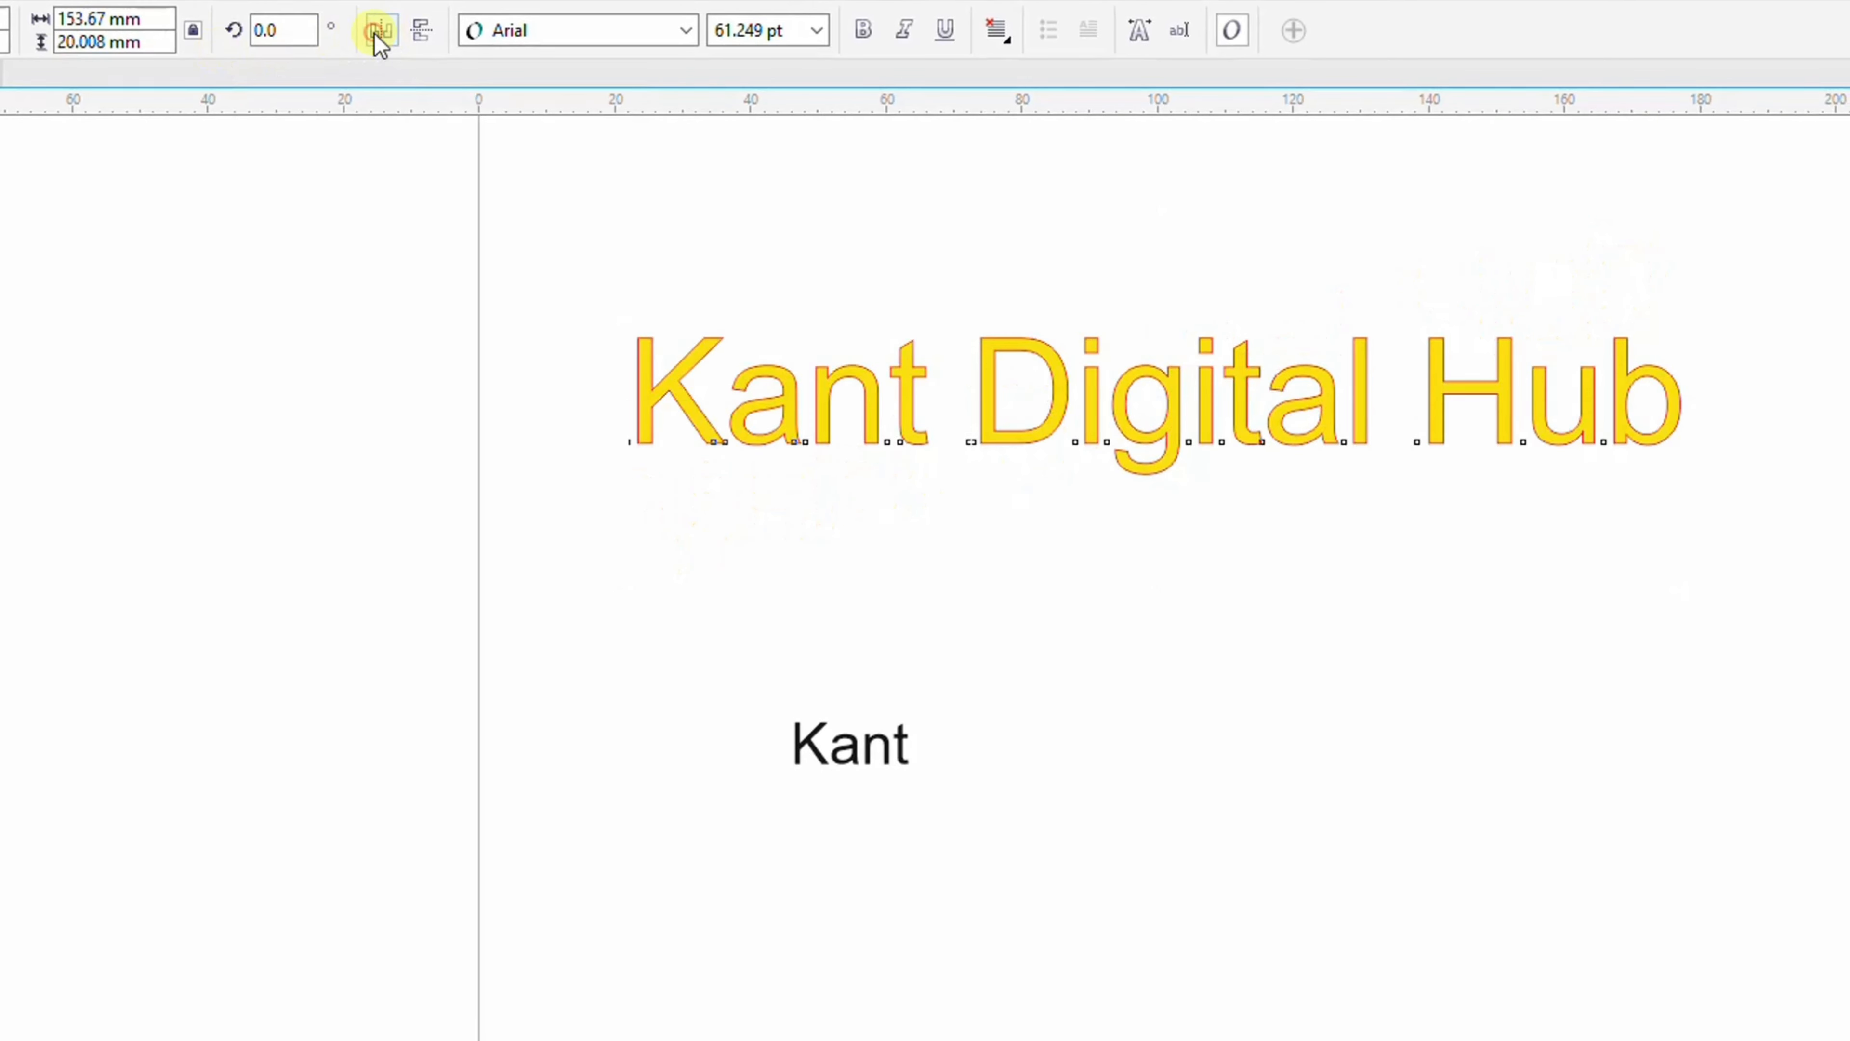
click(376, 34)
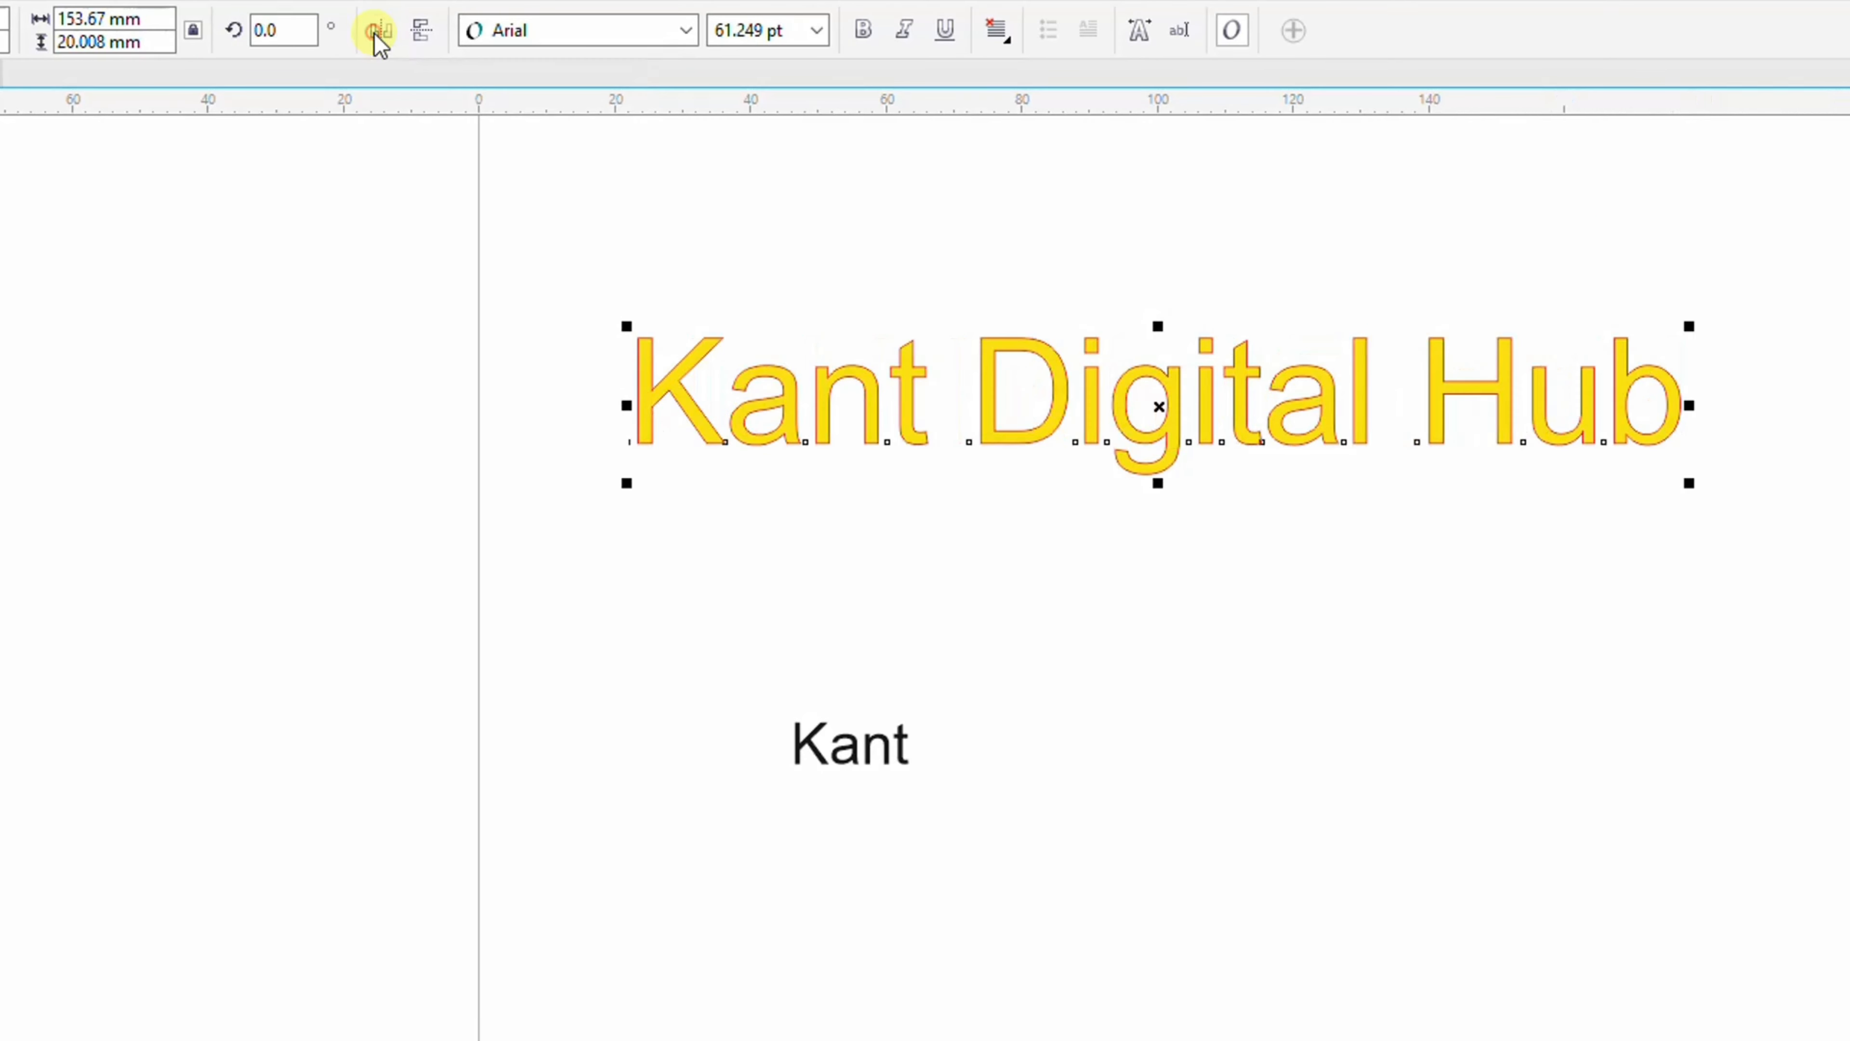
click(423, 33)
click(423, 32)
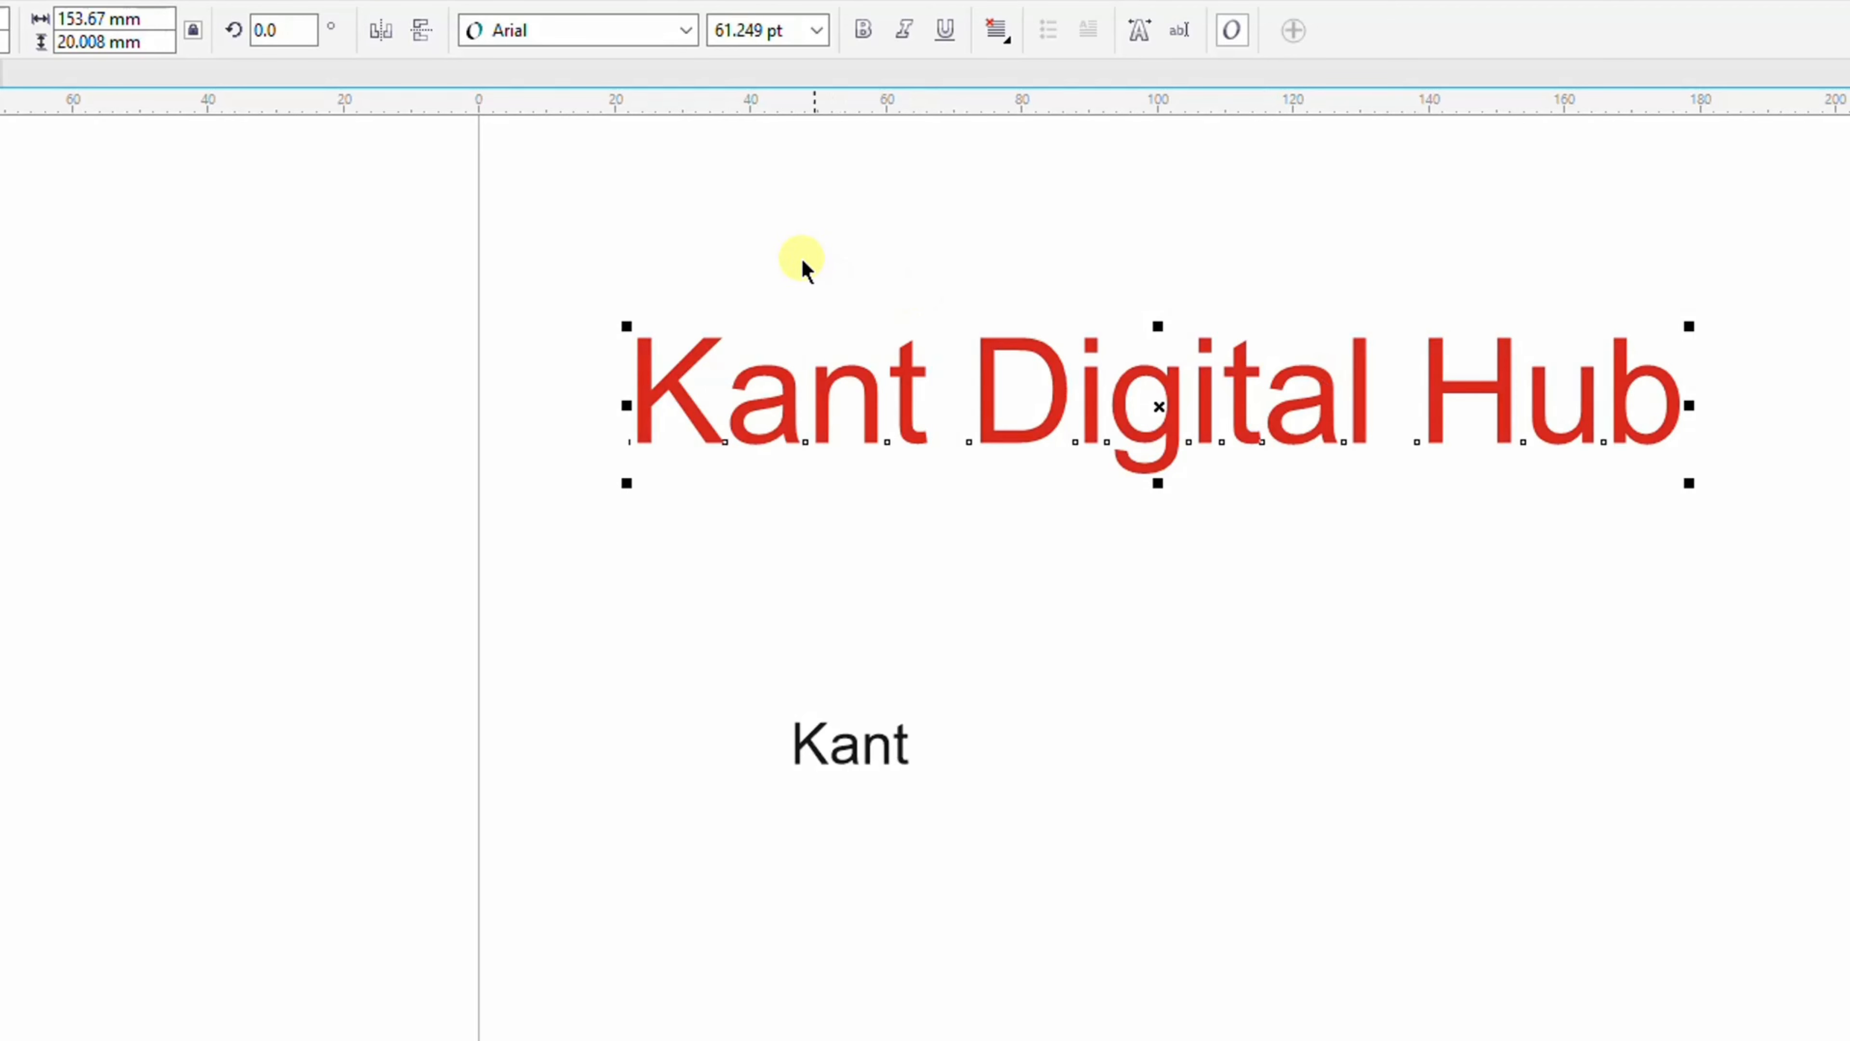
click(686, 32)
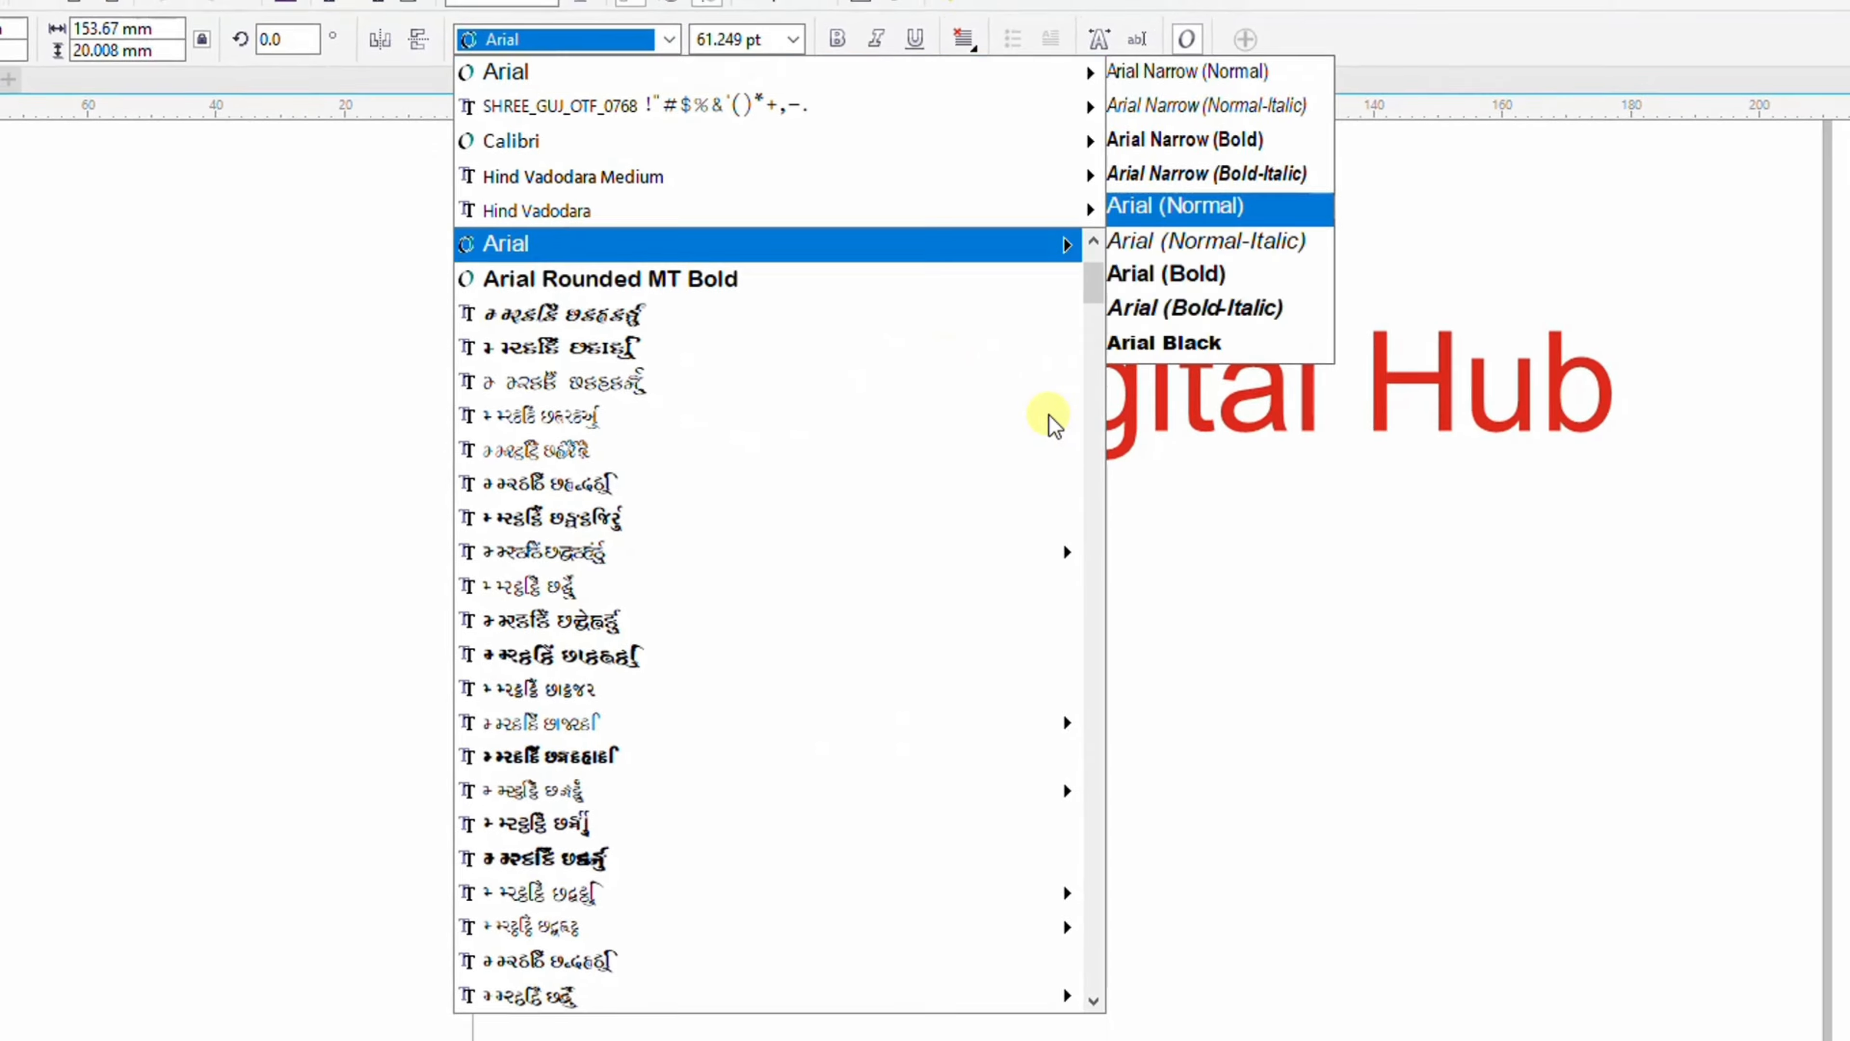
click(1328, 567)
scroll(1276, 984, down, 1)
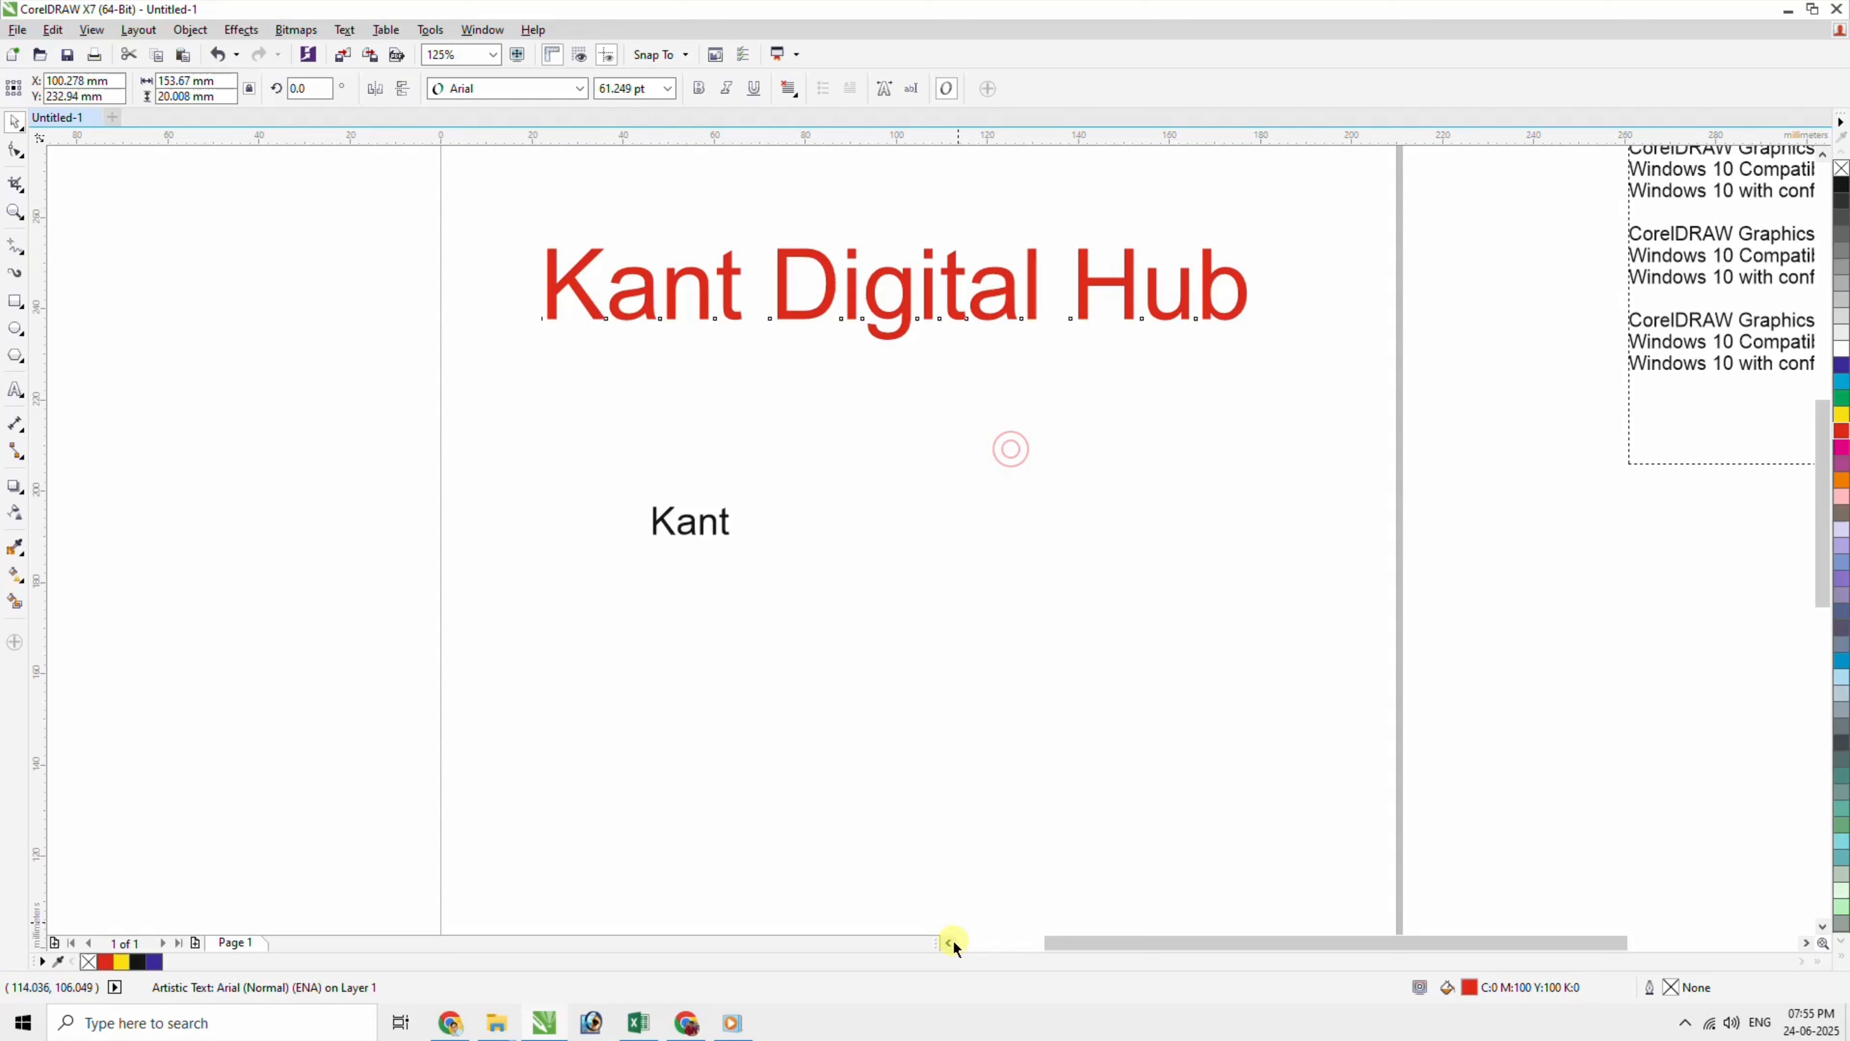
click(979, 671)
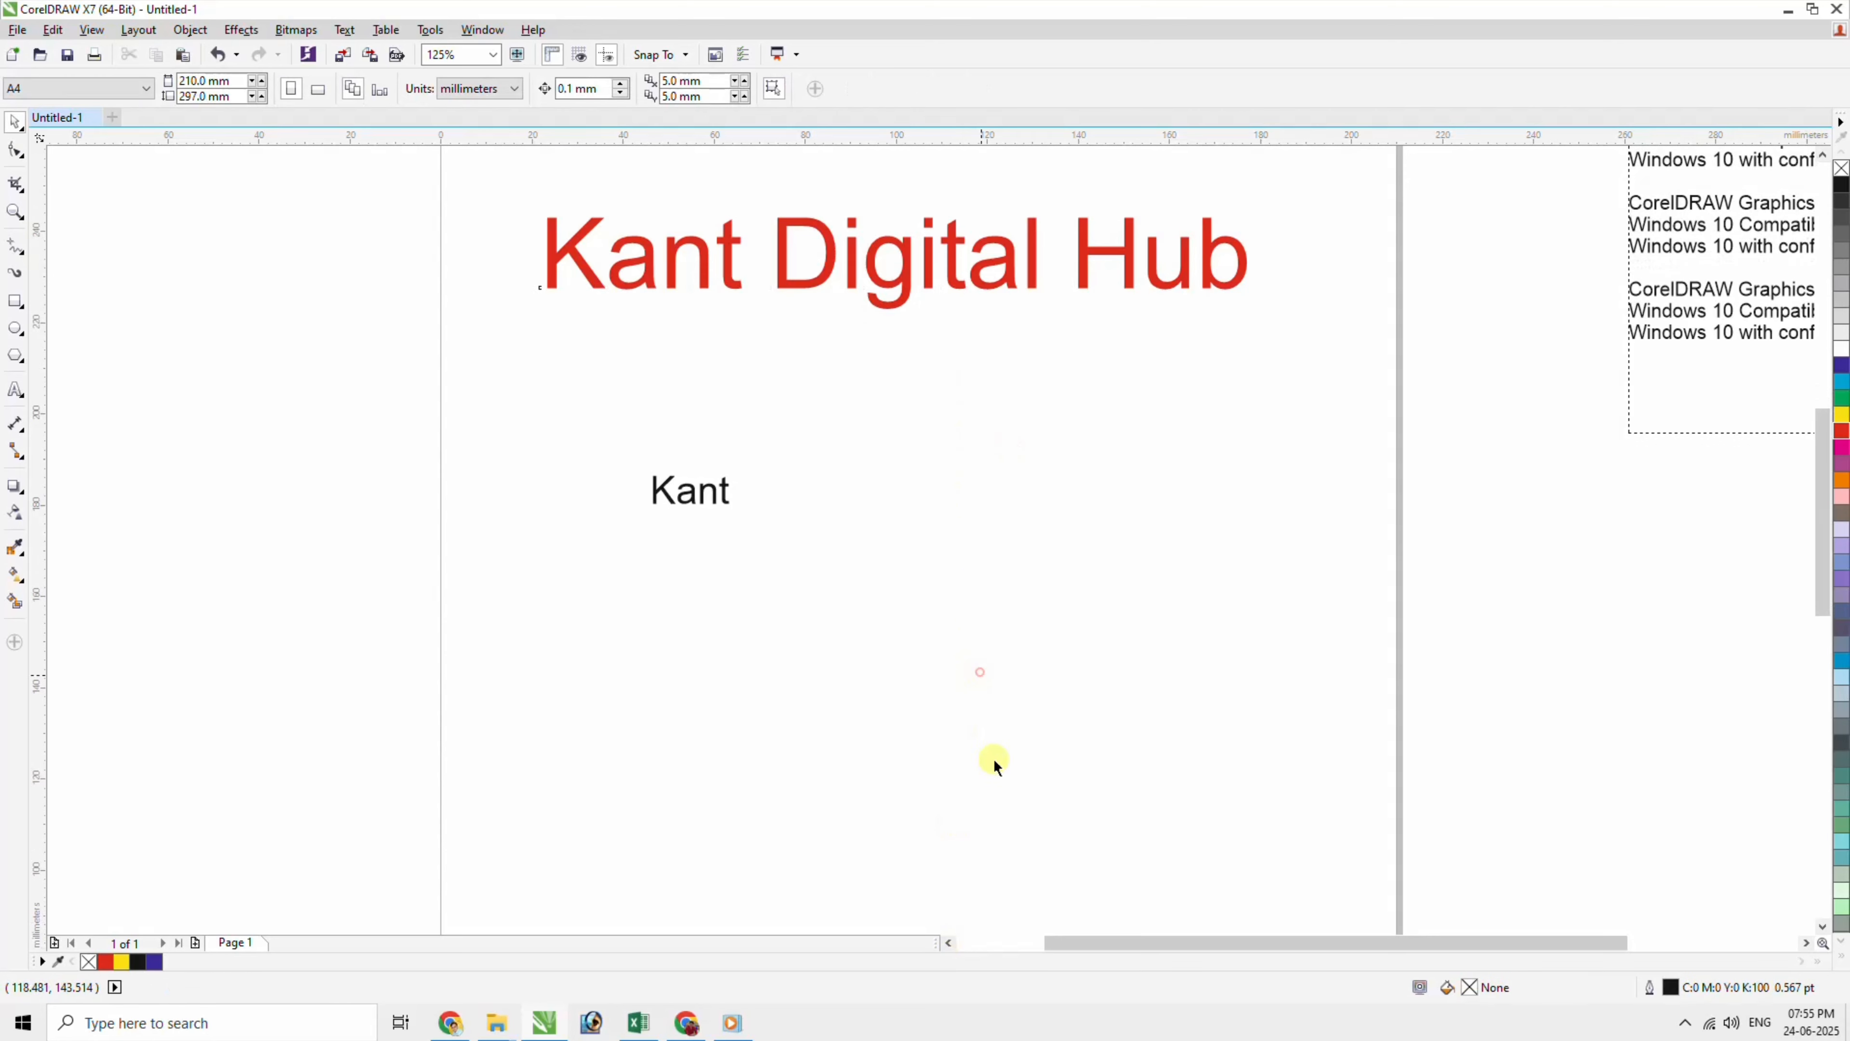
Shrink "Kant Digital Hub" to about 46 pt near the page's upper right and delete the small "Kant" text.
click(948, 943)
click(948, 943)
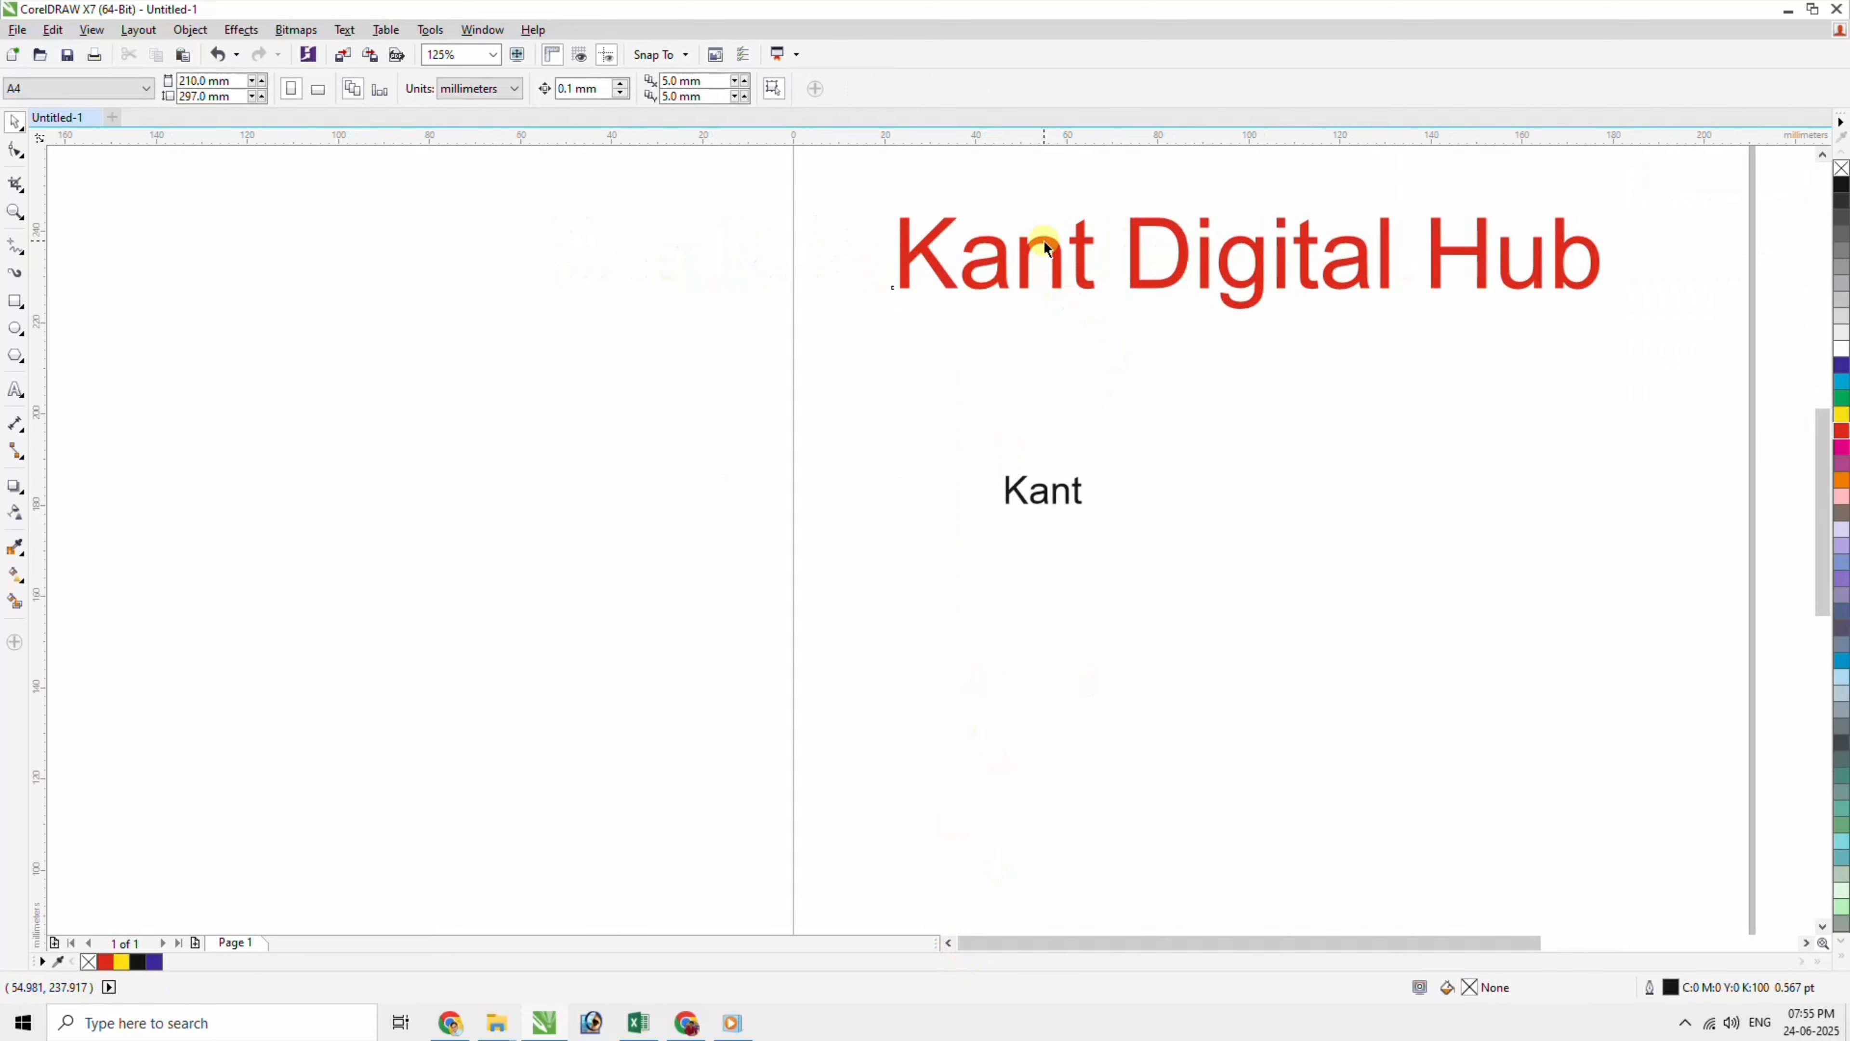
drag(1043, 244, 1141, 220)
drag(999, 293, 1170, 256)
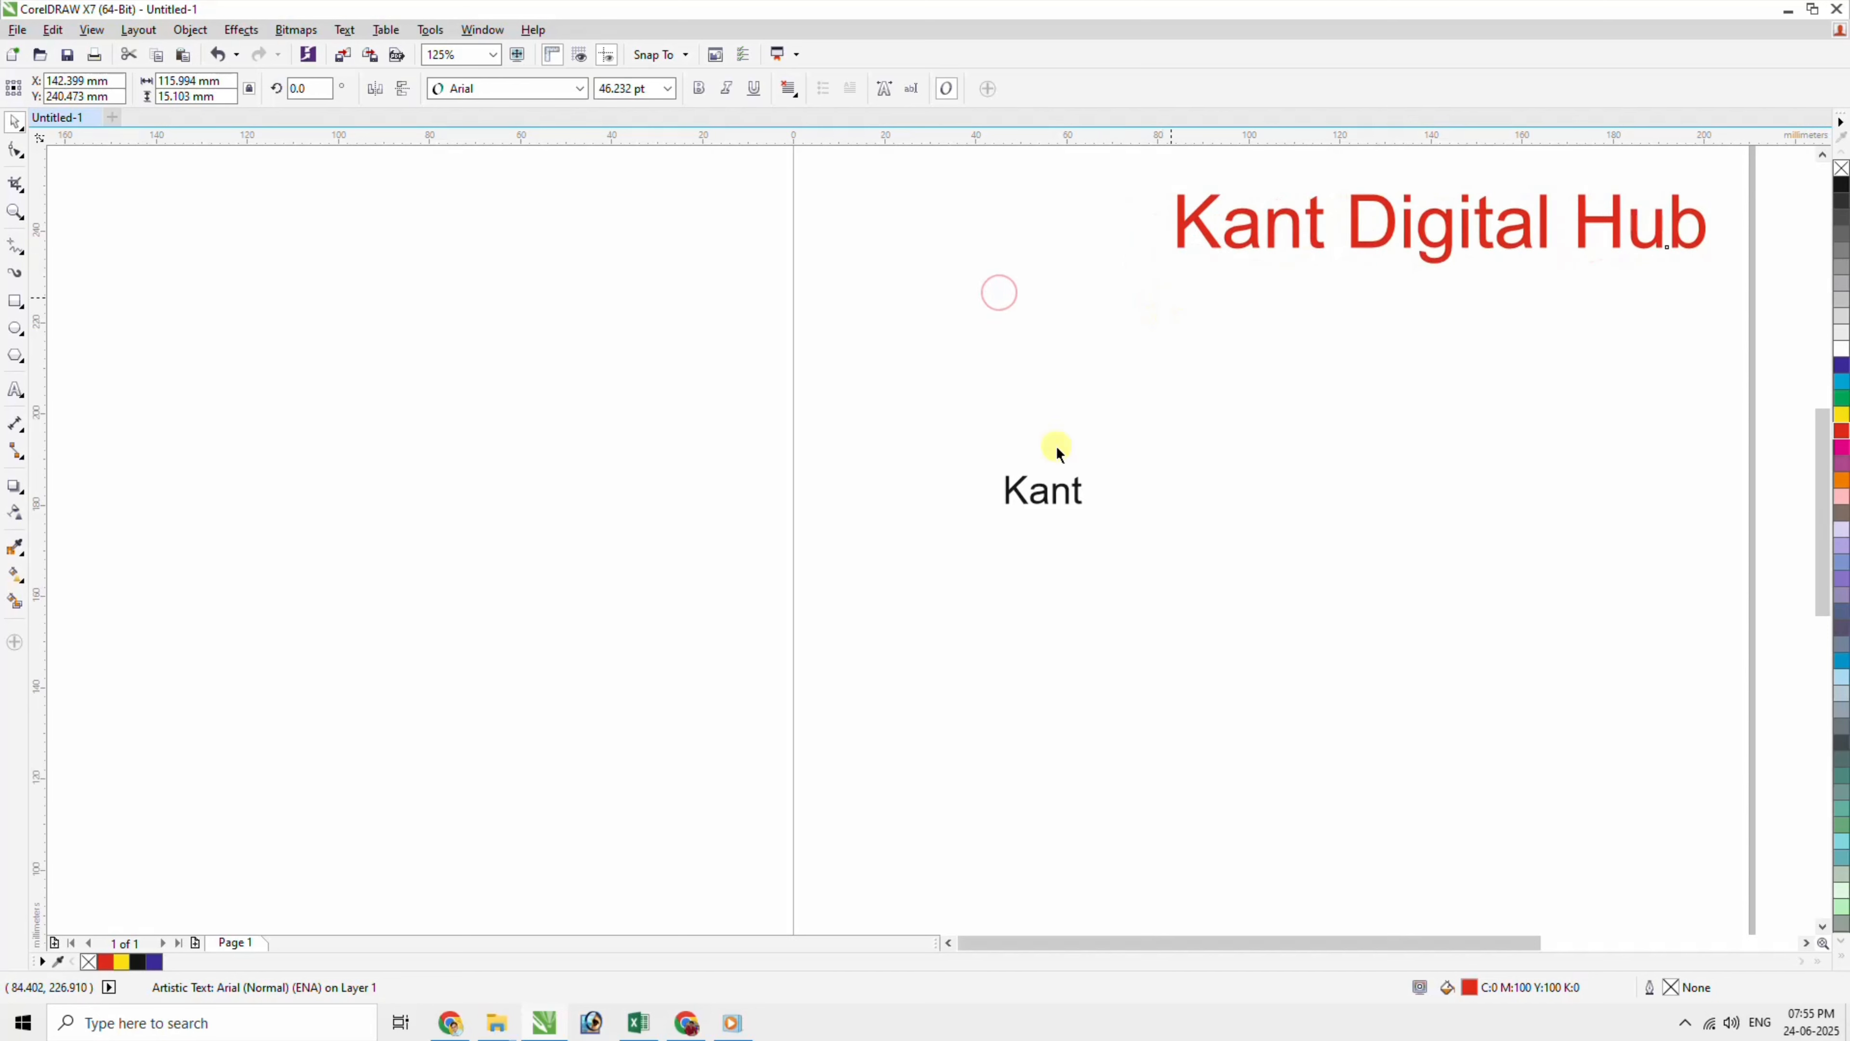
drag(916, 447, 1264, 574)
key(Delete)
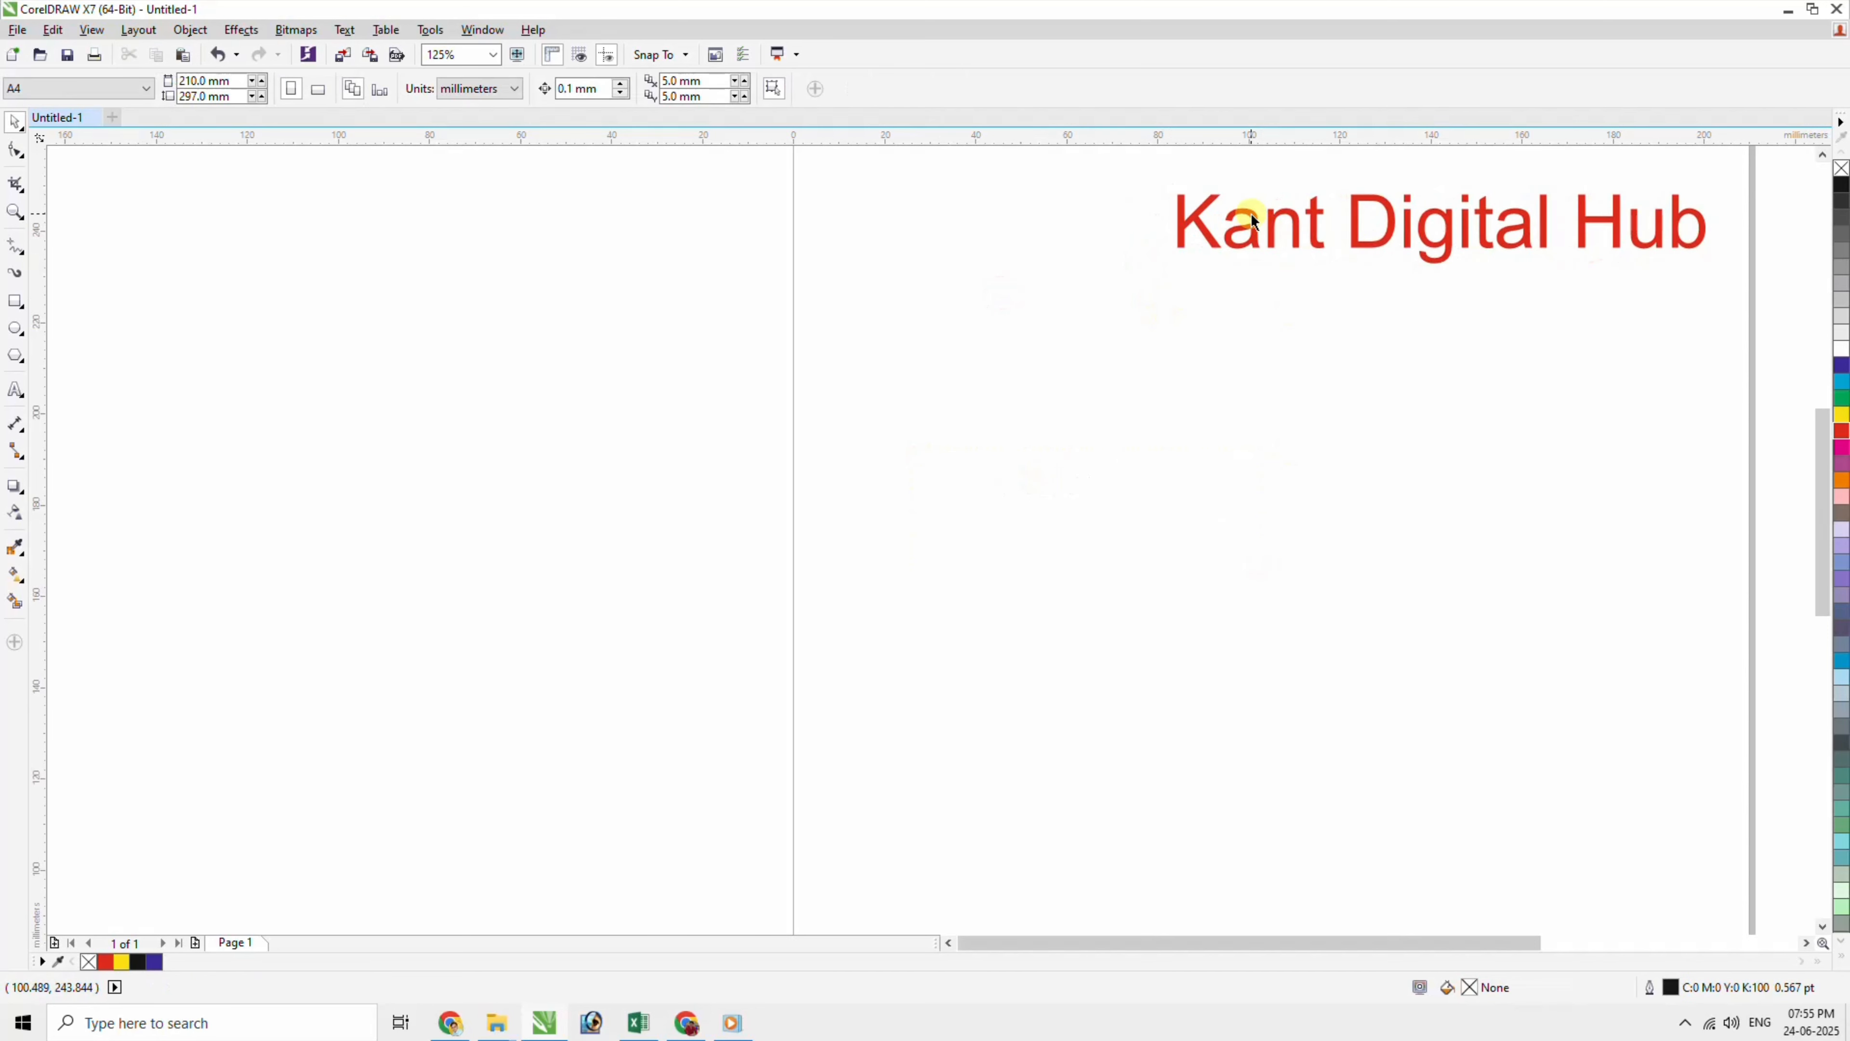
Copy "Kant Digital Hub" straight down by about 25 mm and repeat the duplication to get five evenly stacked lines.
click(1251, 220)
drag(1438, 244, 1439, 355)
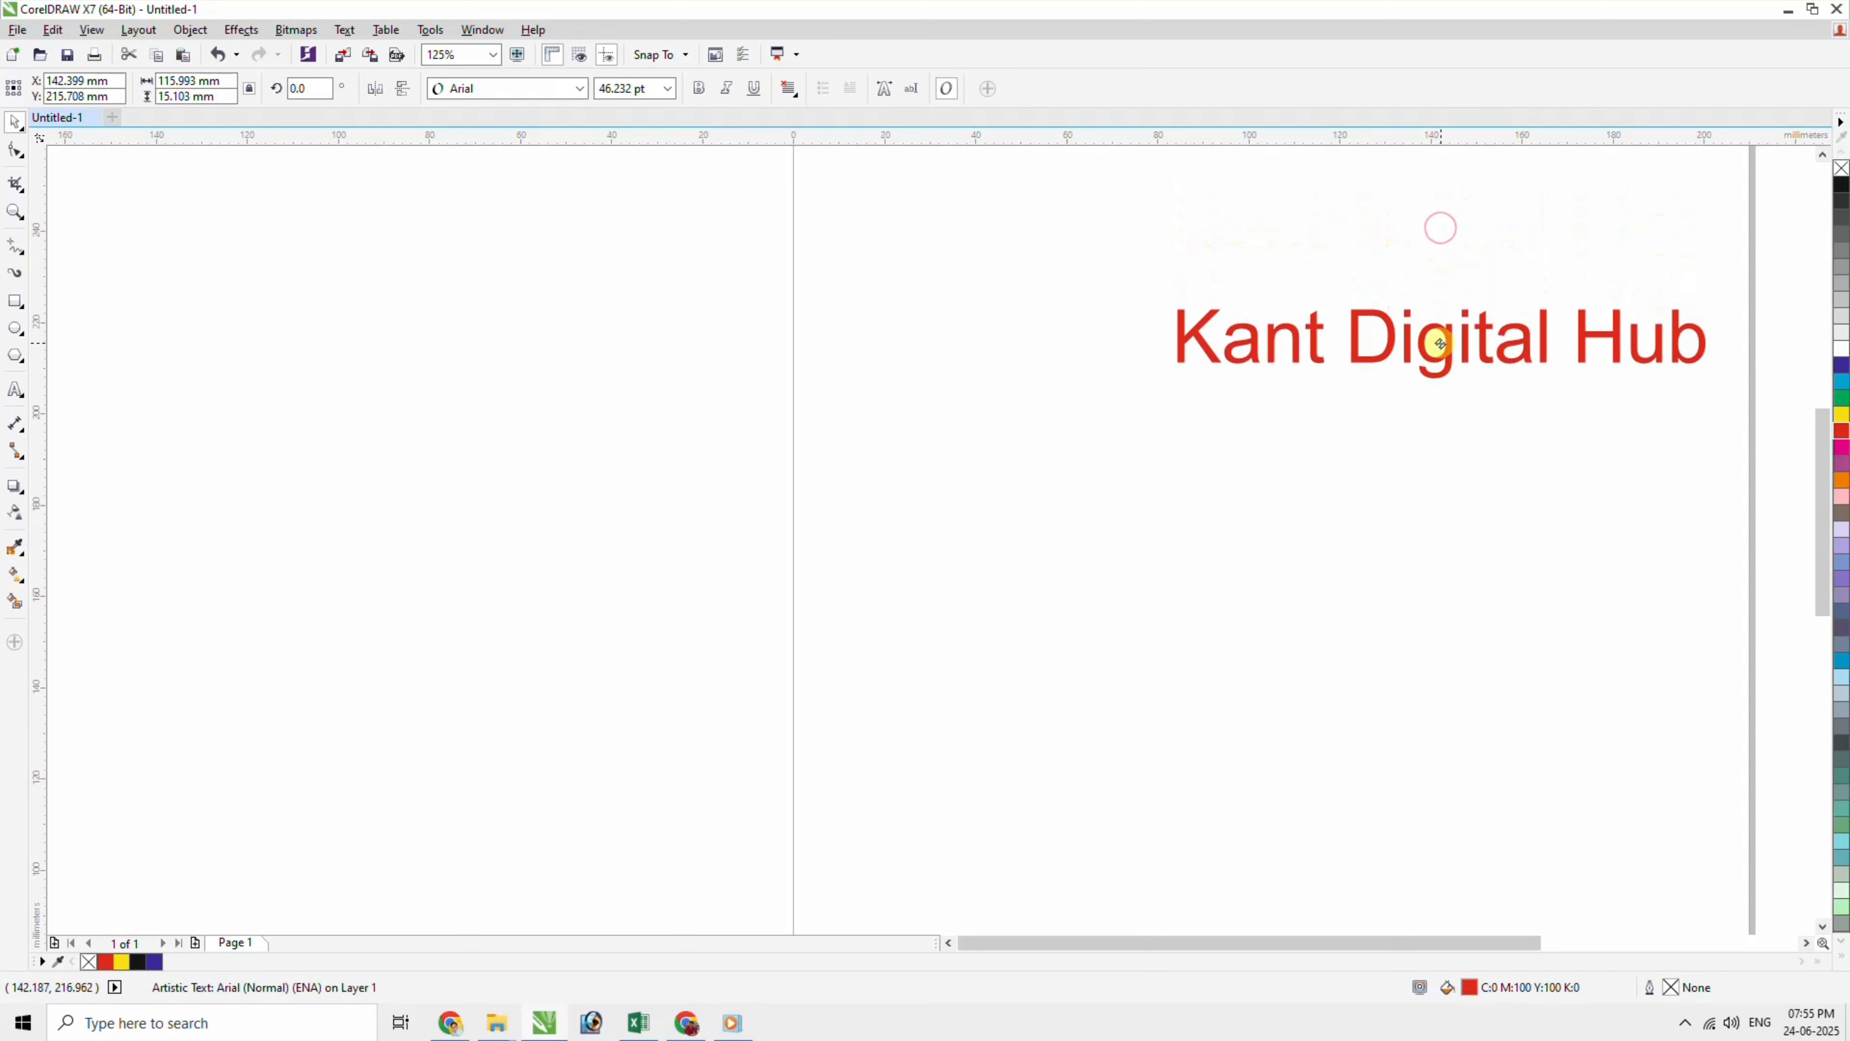
right_click(1439, 355)
key(ctrl+r)
key(ctrl+r)
key(ctrl+r)
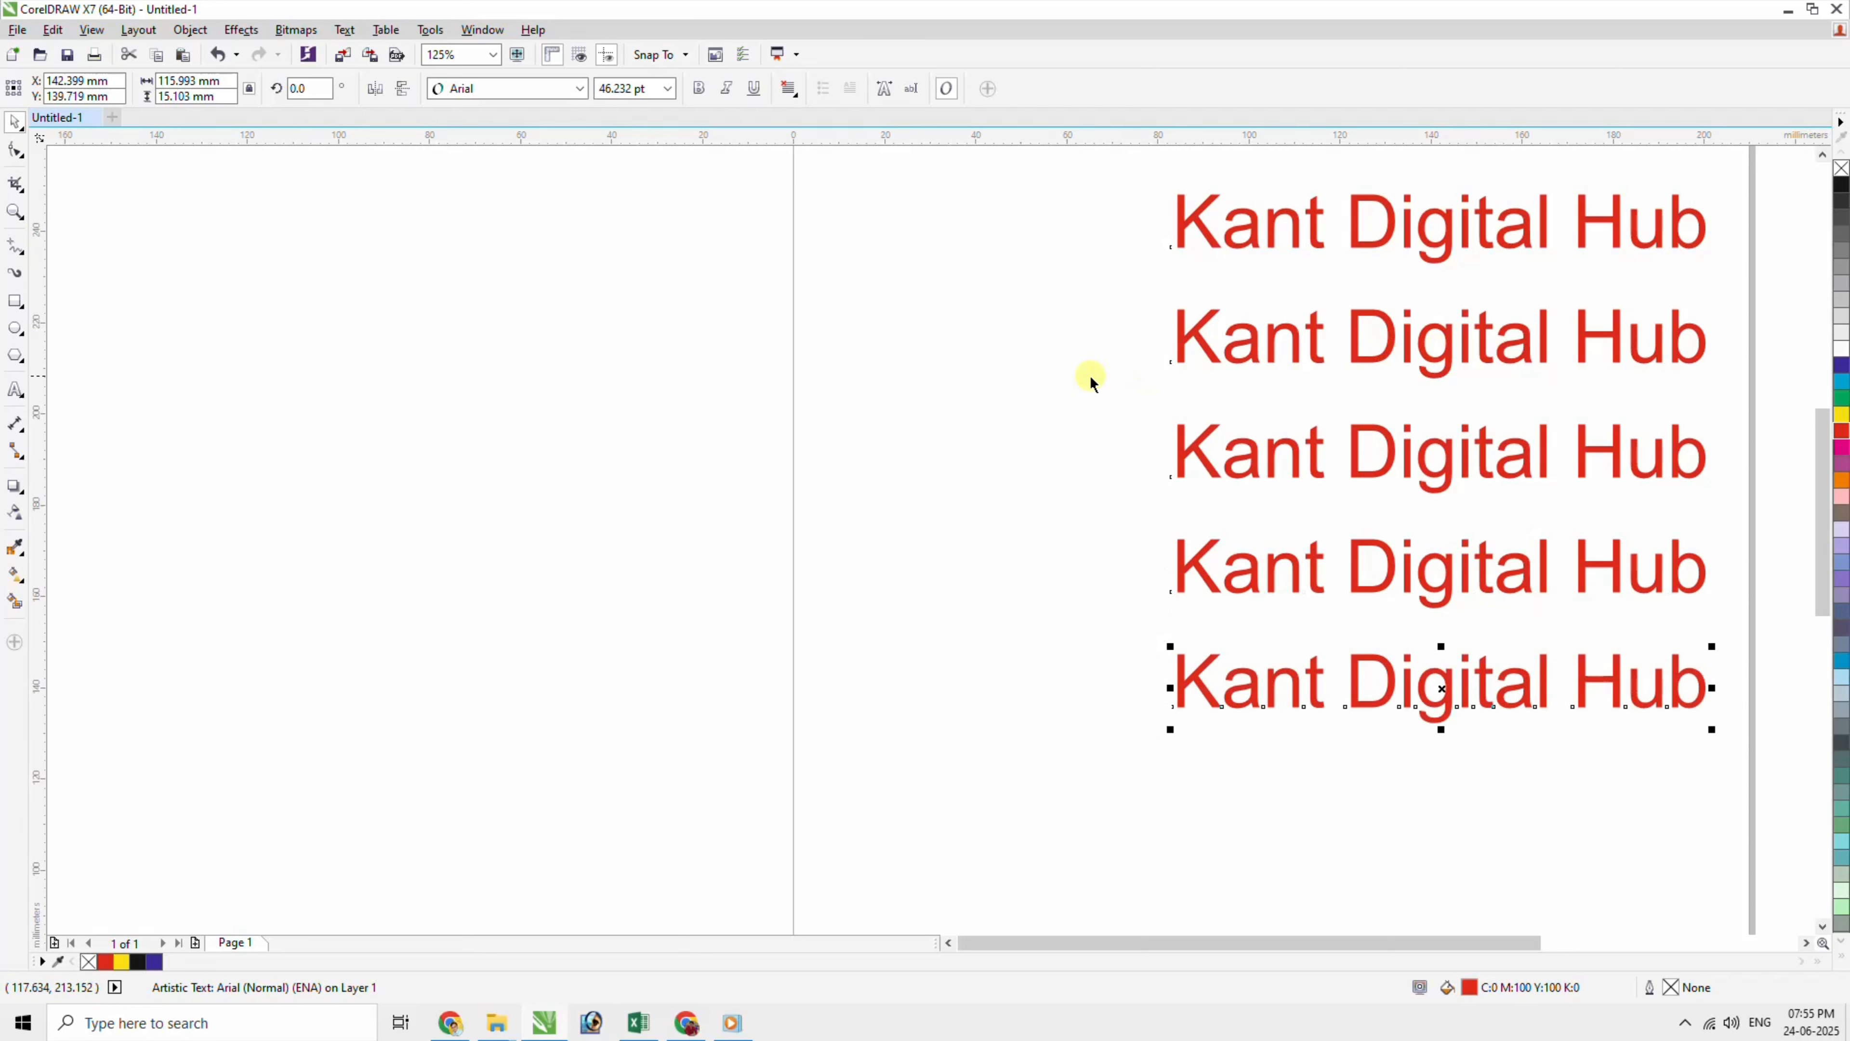
Set the font of the second "Kant Digital Hub" line to Algerian.
click(1086, 371)
click(1257, 339)
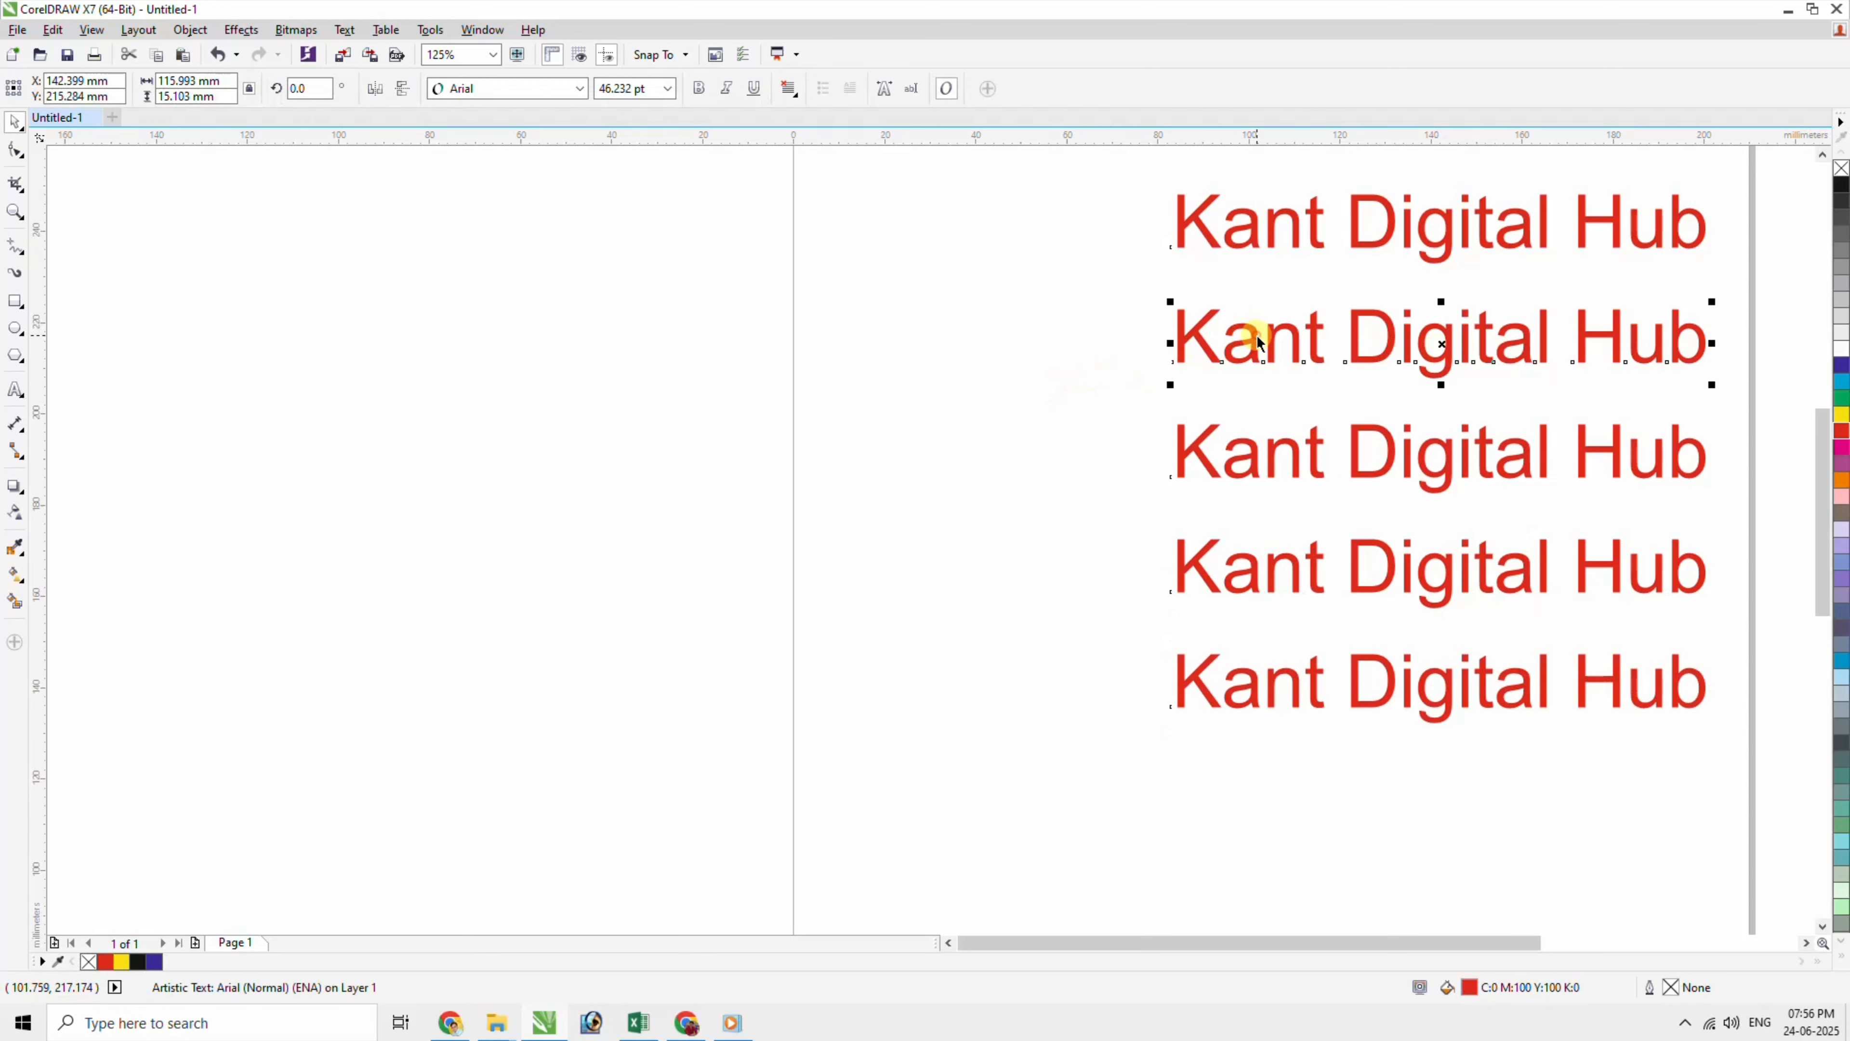
click(1250, 225)
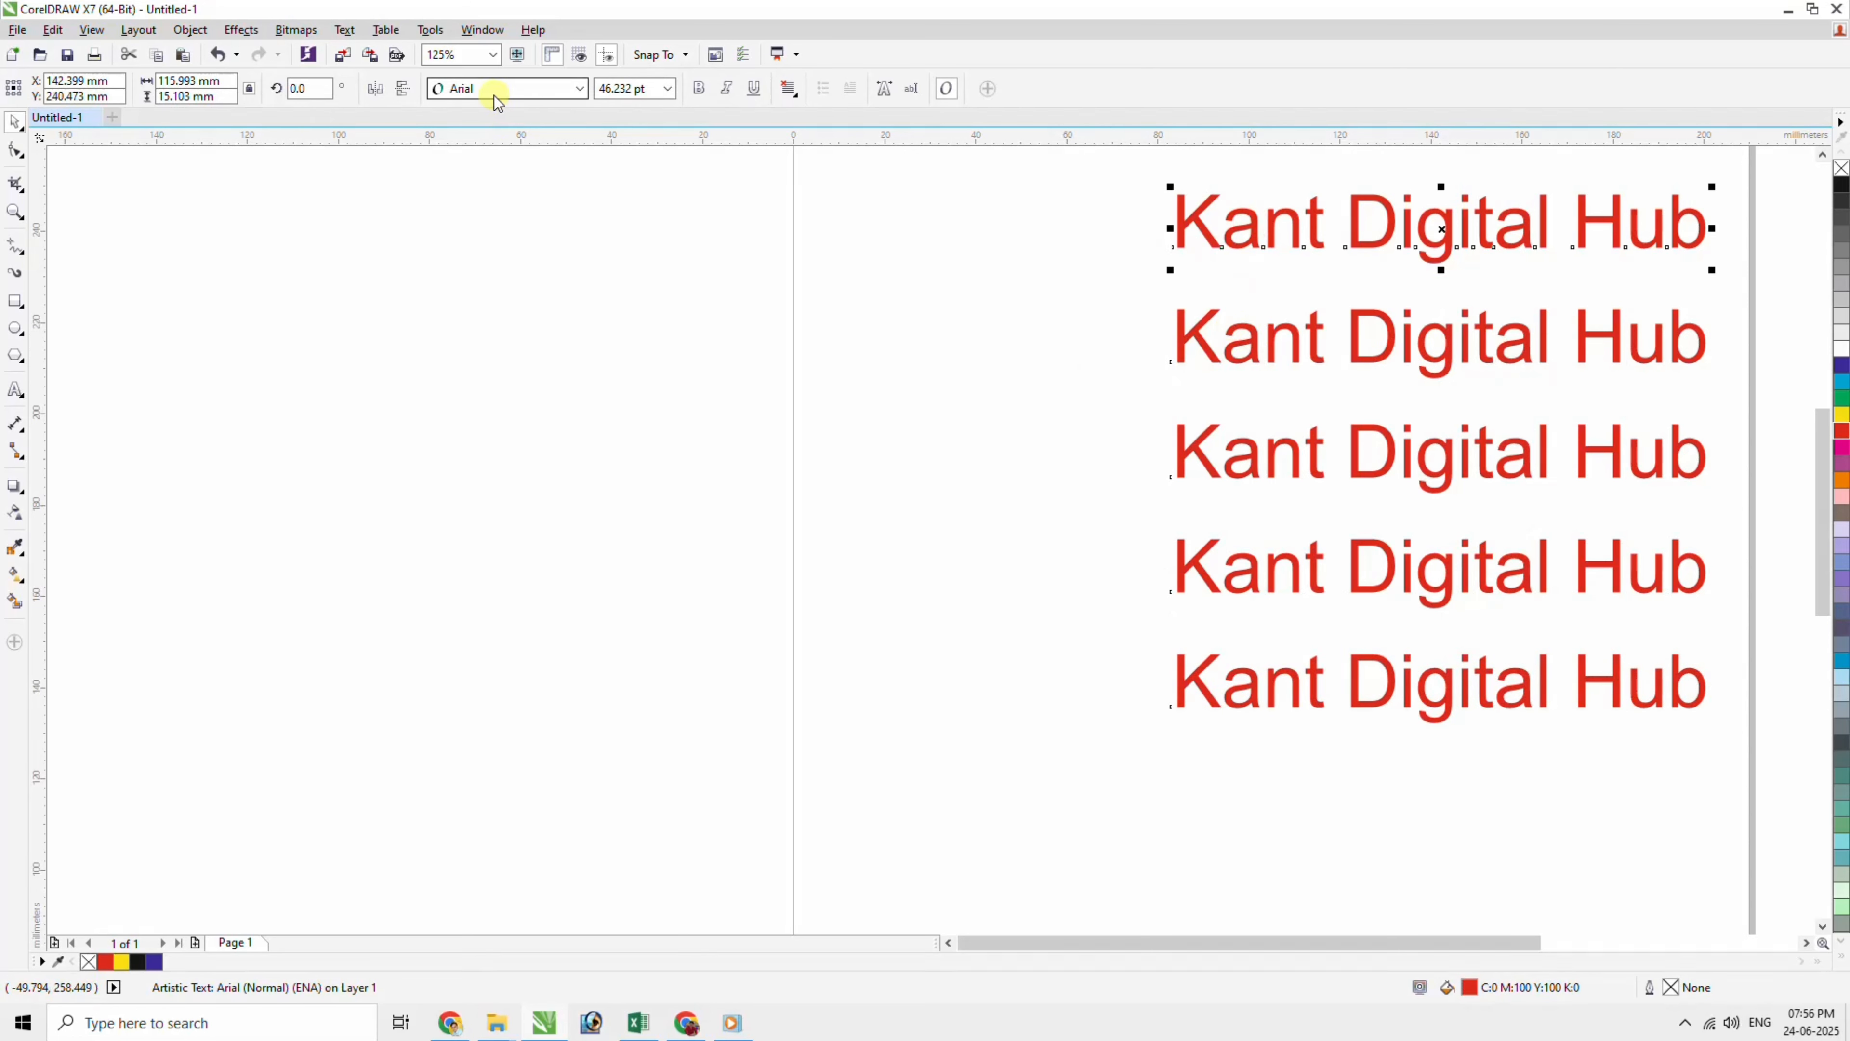
click(1295, 331)
click(579, 89)
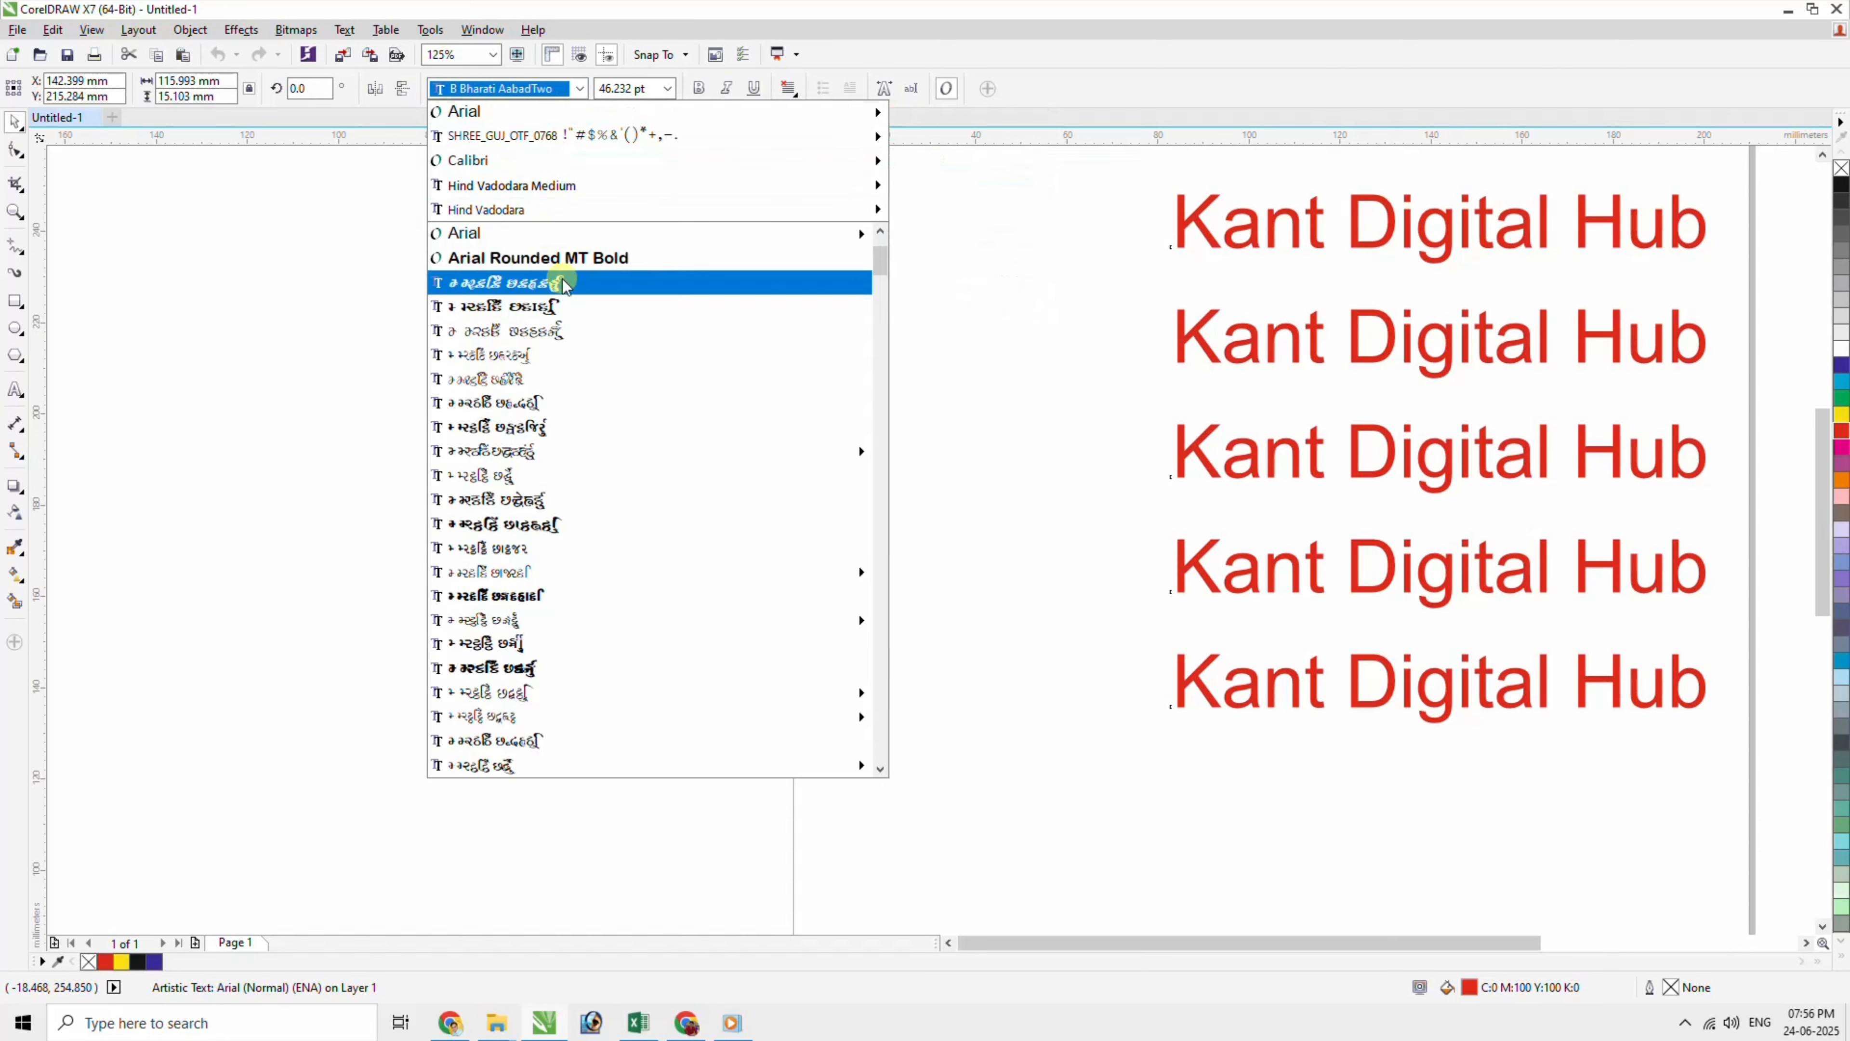
mouse_move(881, 261)
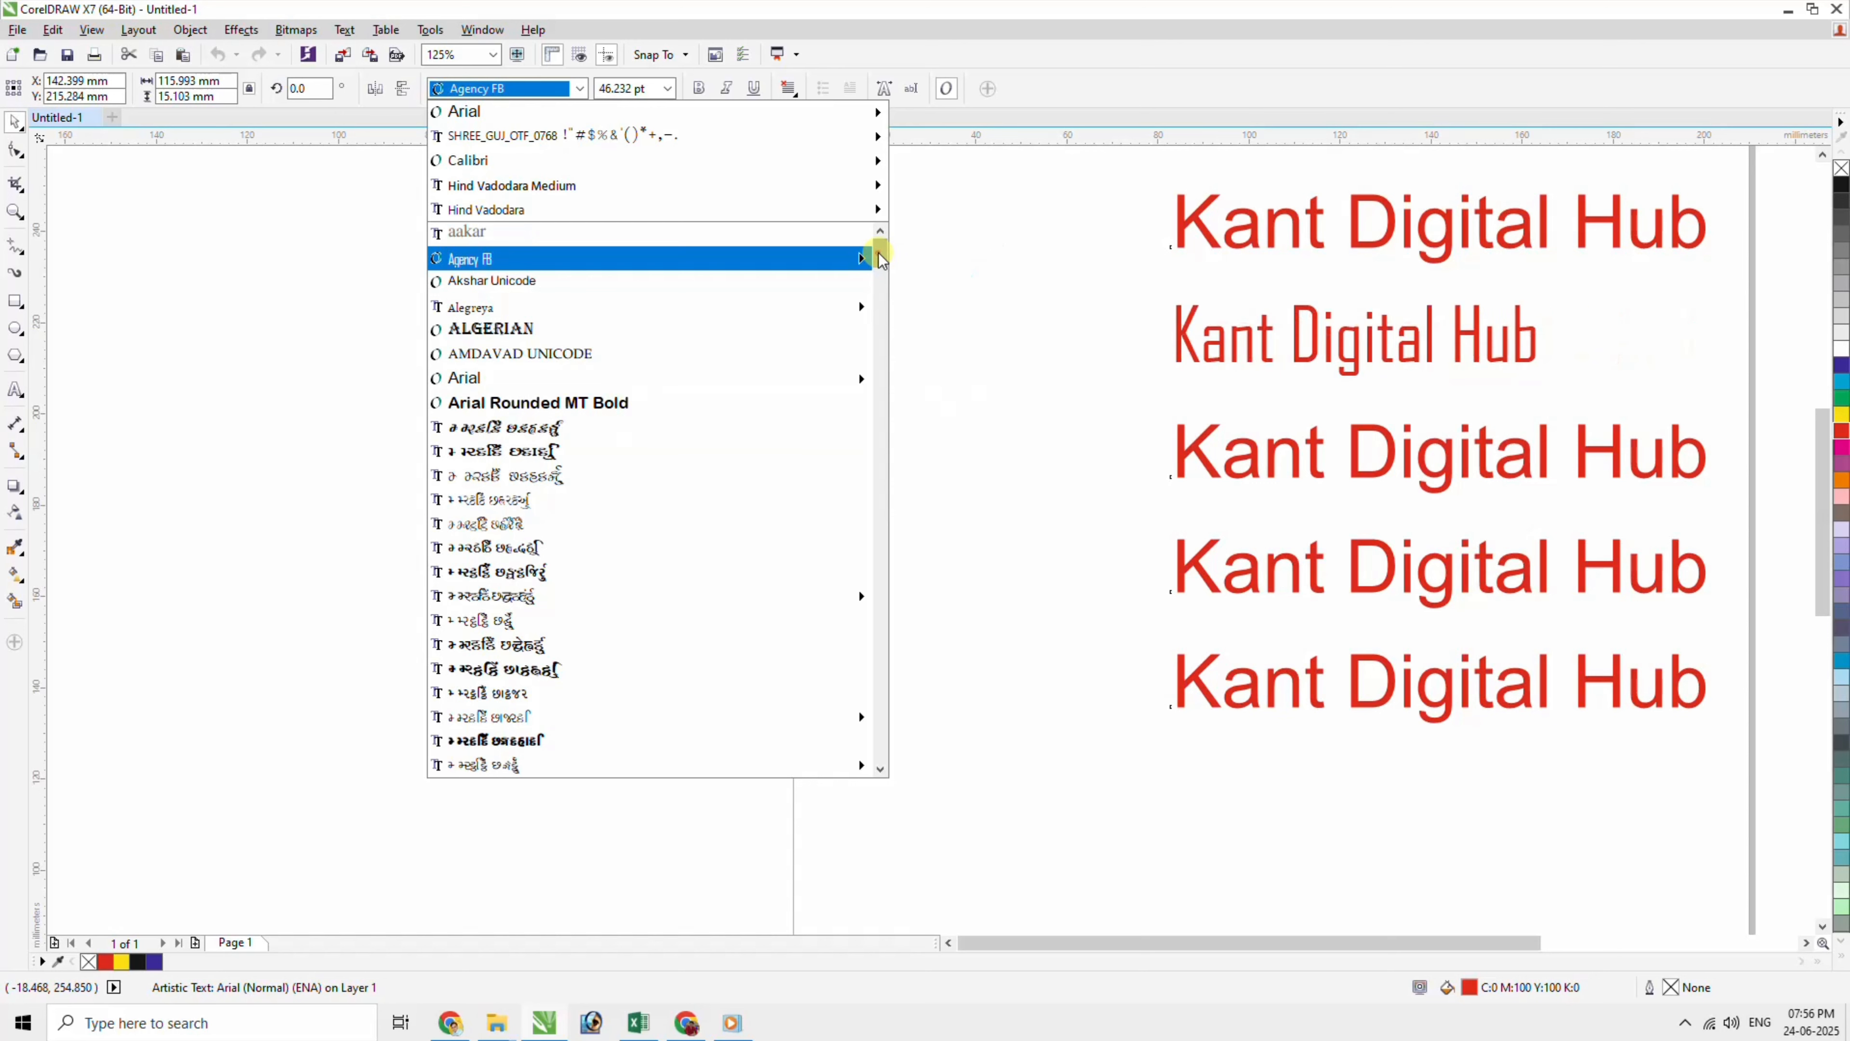
click(640, 332)
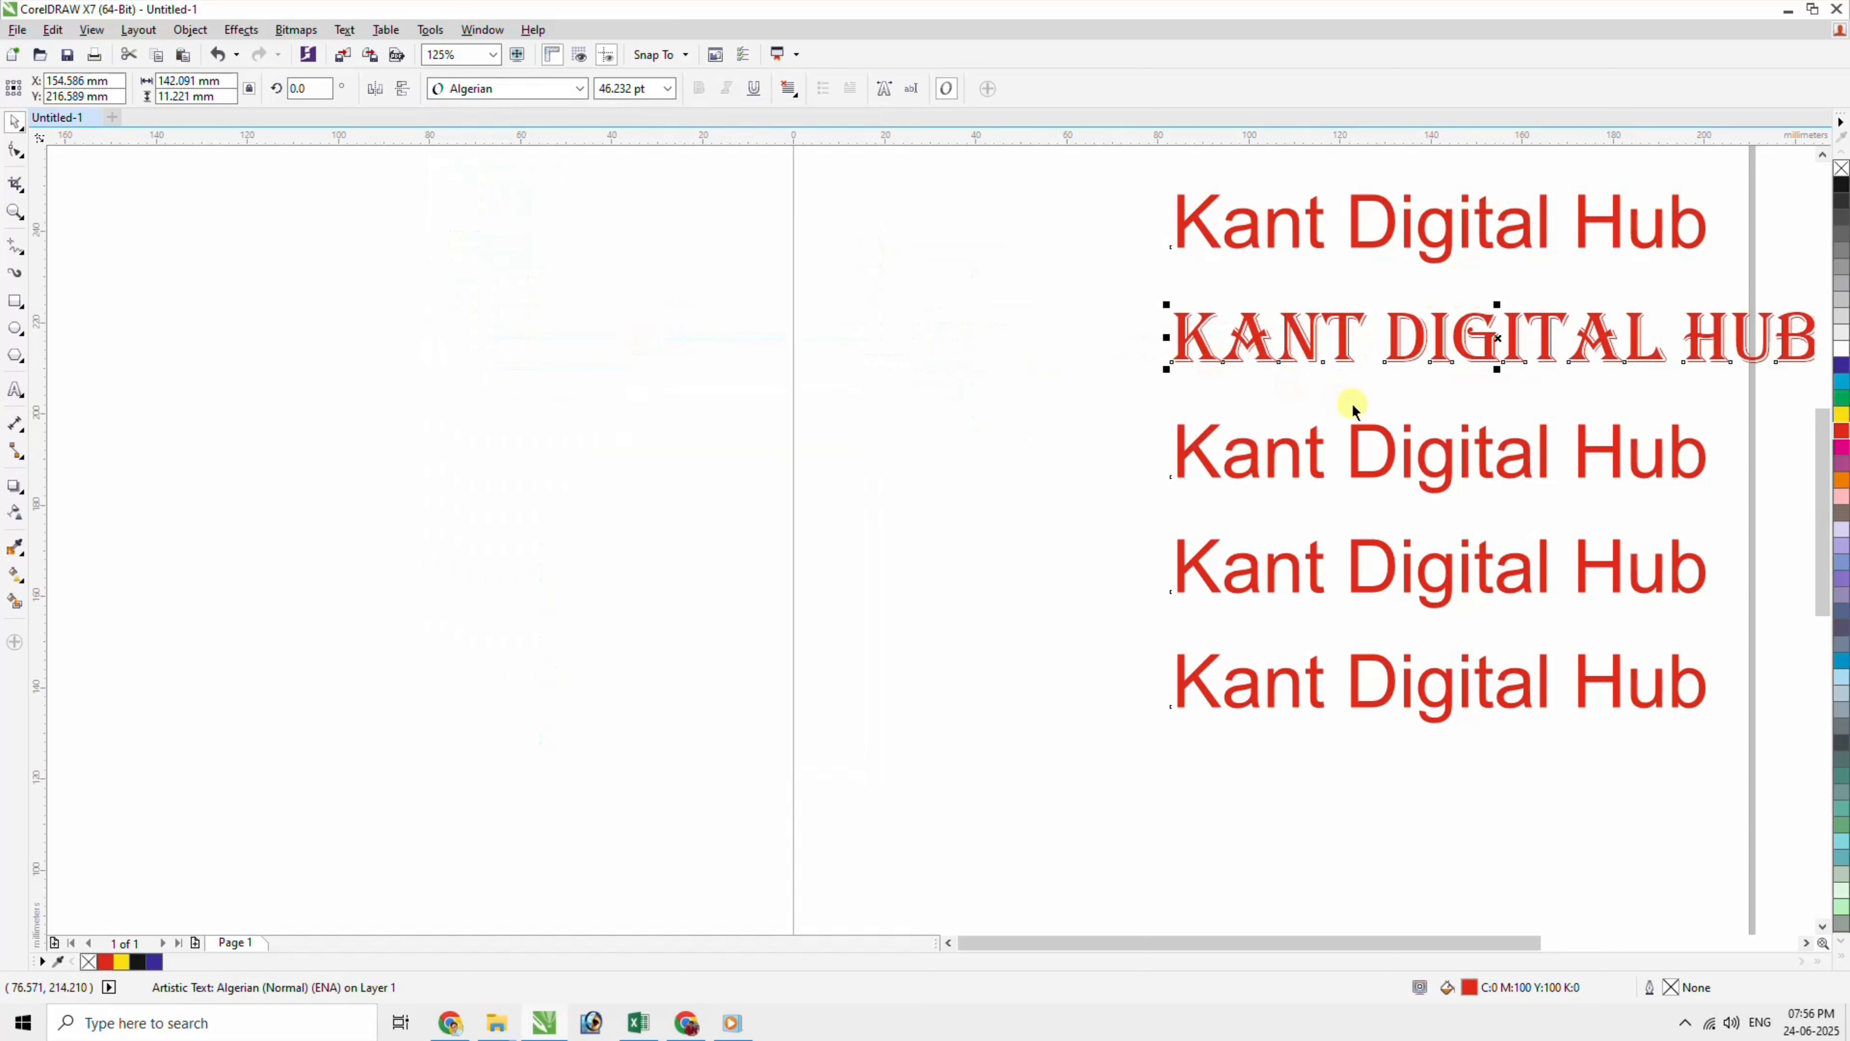
Move all five text lines about 17 mm left so they fit on the page, and fill them black.
click(1806, 943)
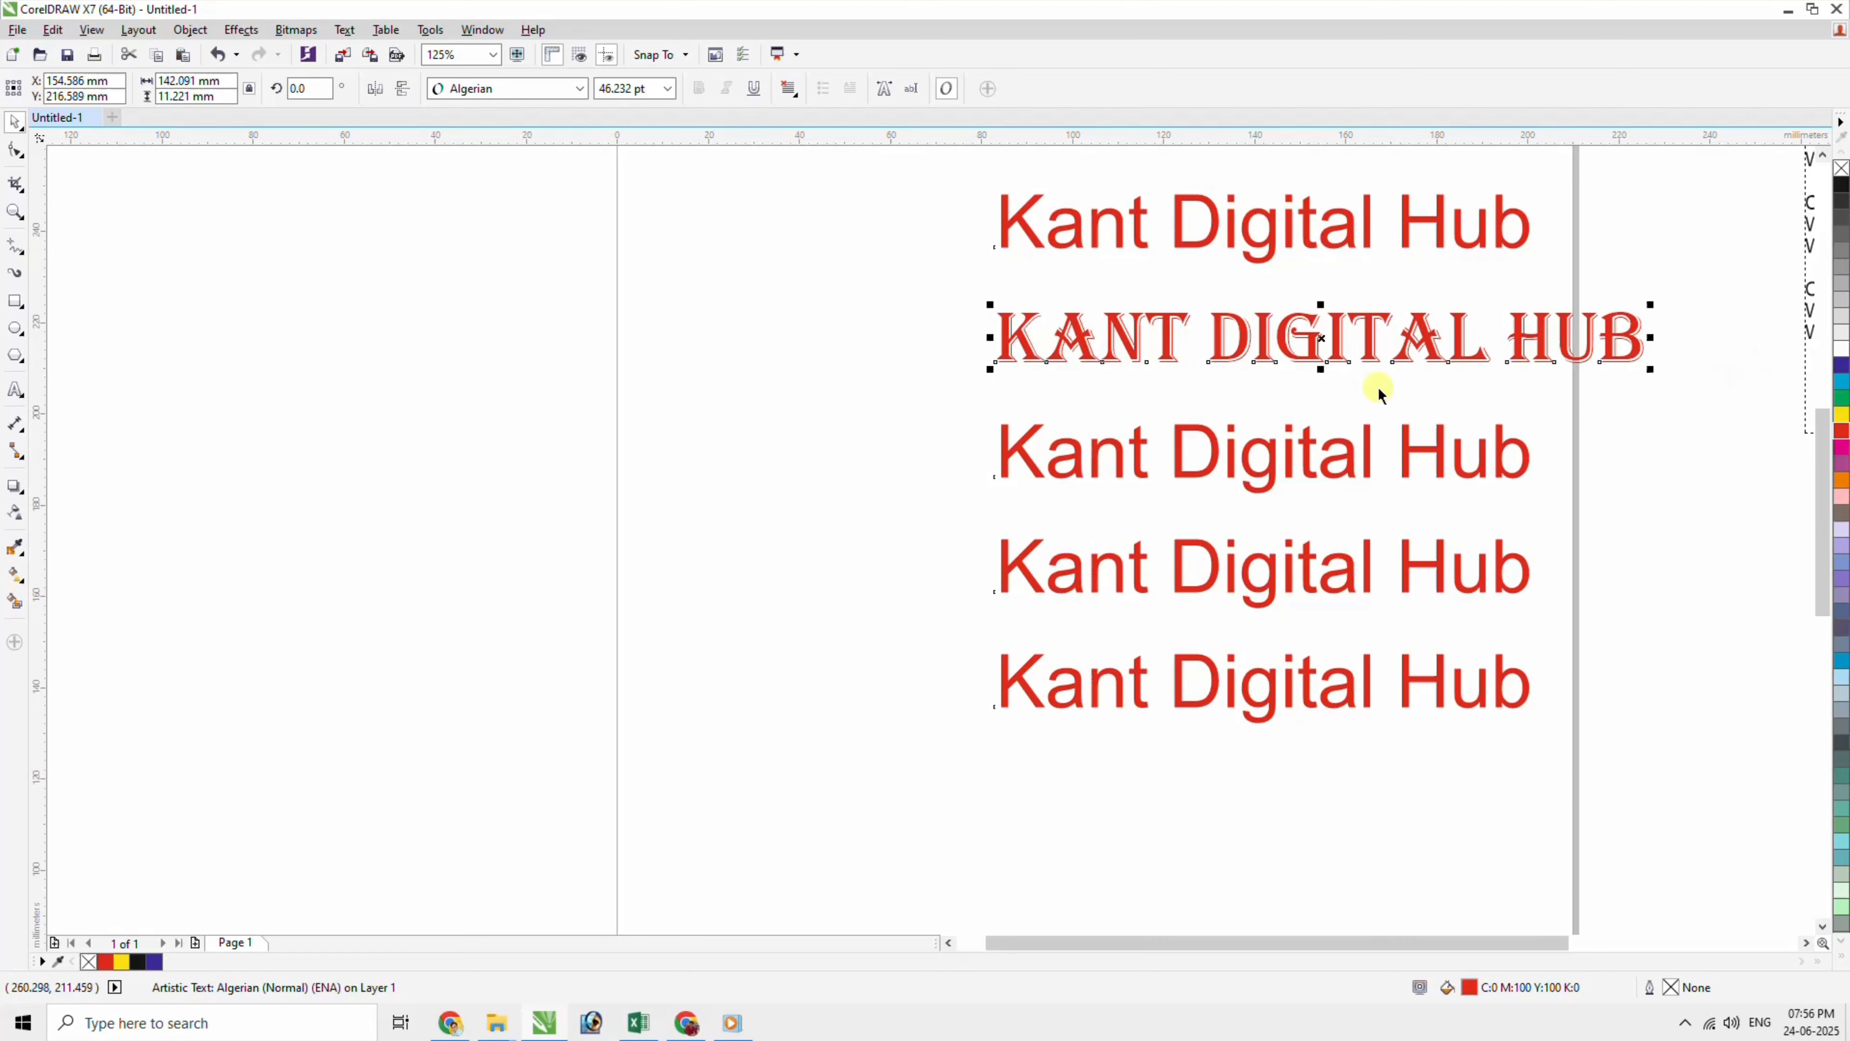
drag(893, 847, 1676, 159)
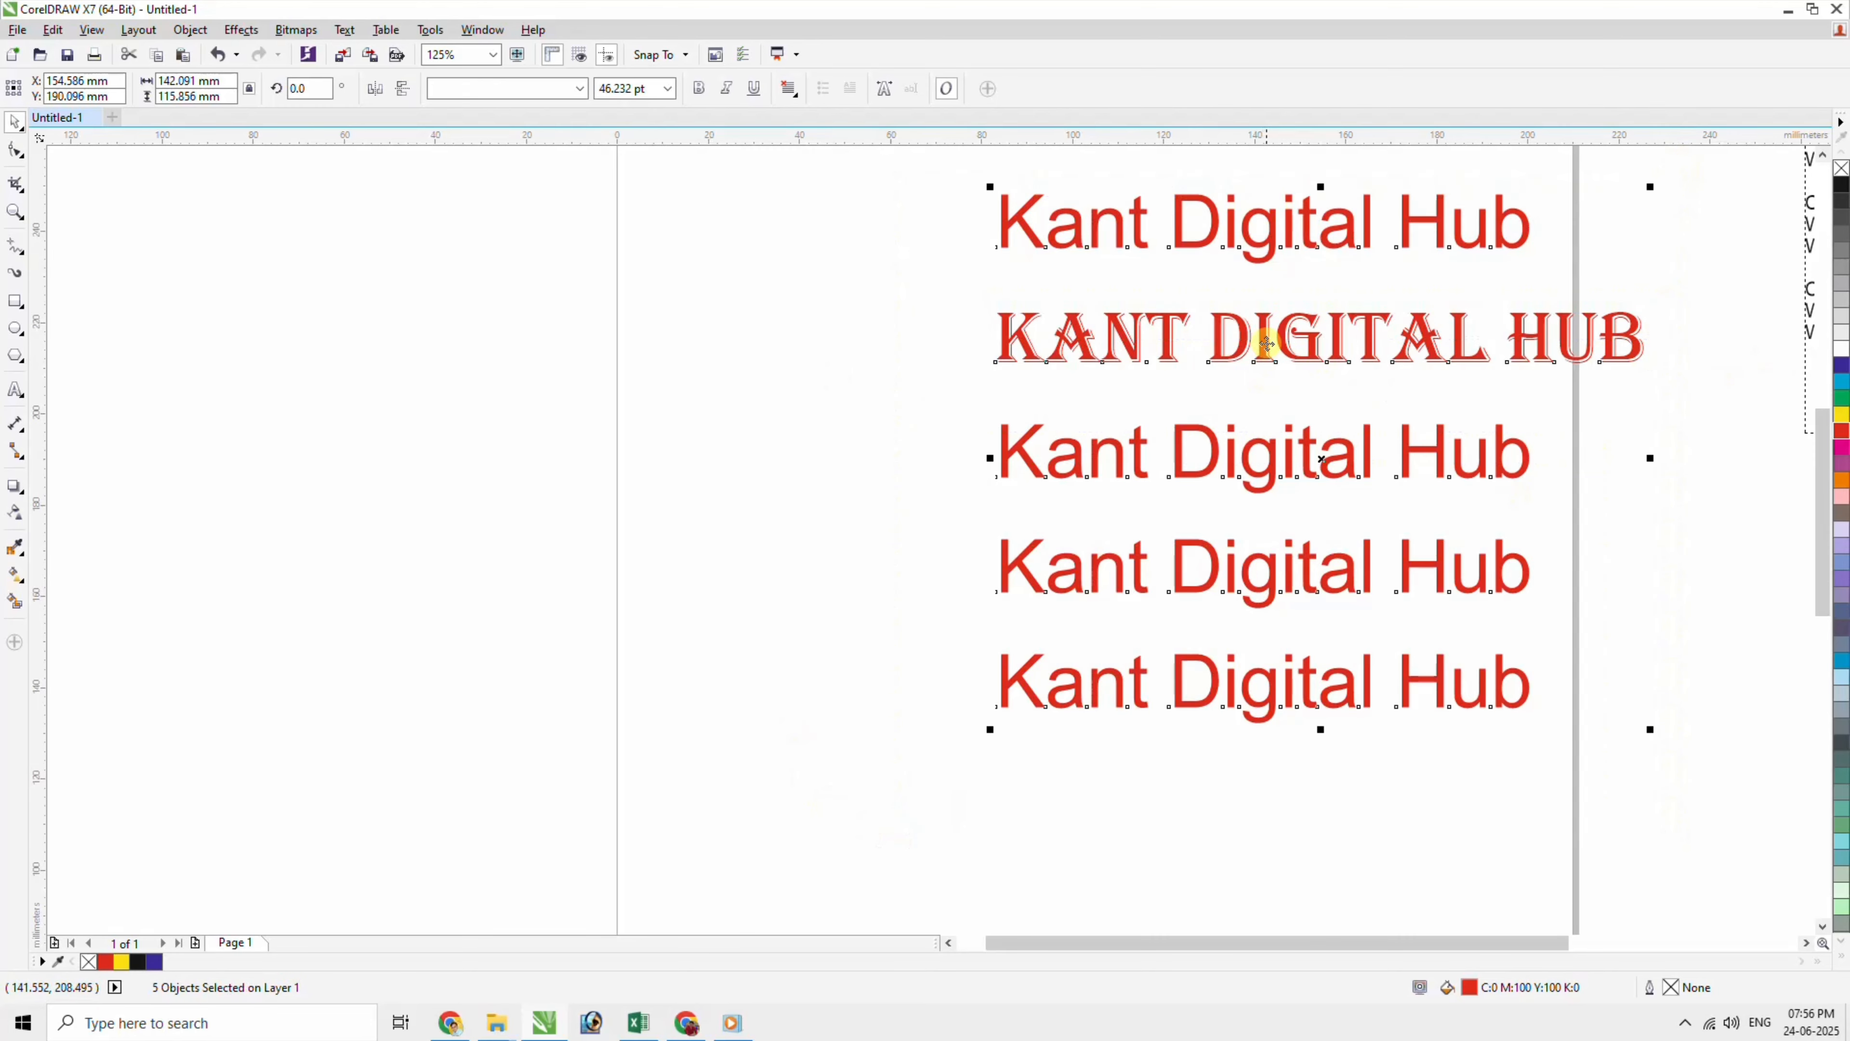
drag(1259, 343, 1187, 341)
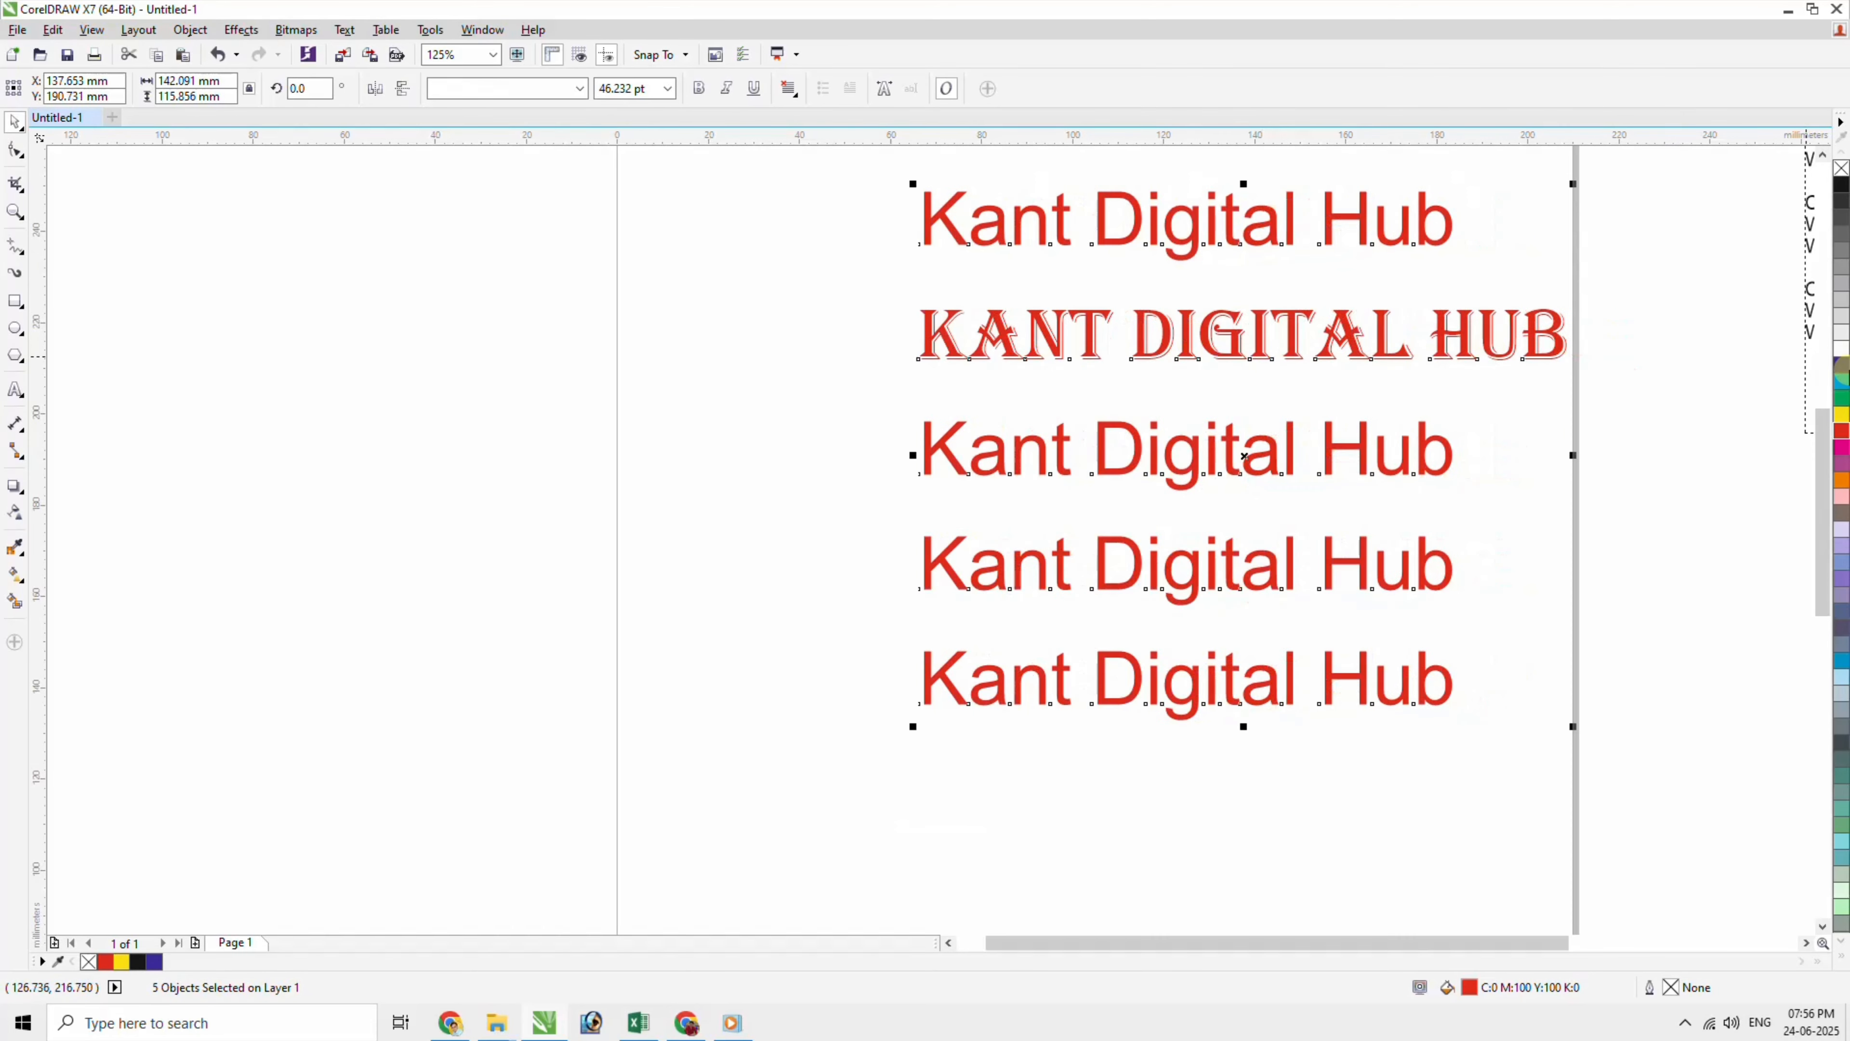
click(1840, 186)
click(525, 329)
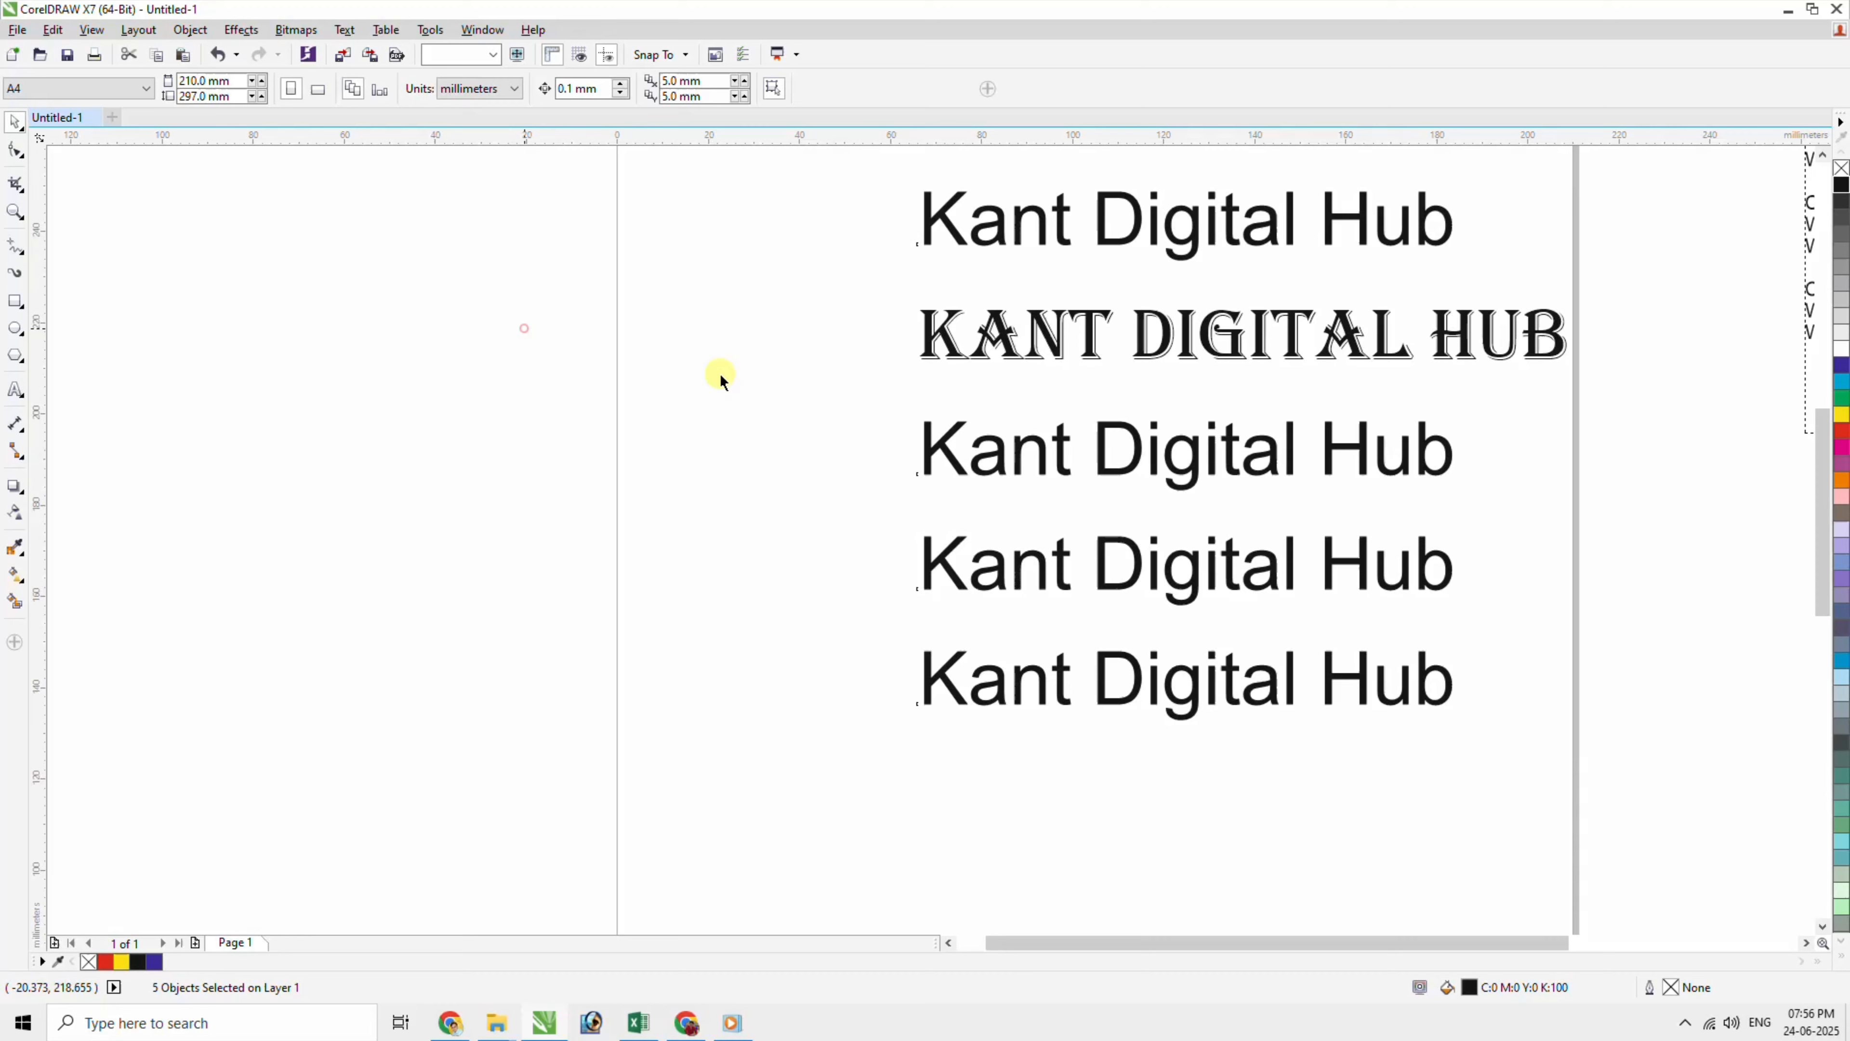
Set the font of the third "Kant Digital Hub" line to BahamasLight.
click(979, 465)
click(580, 88)
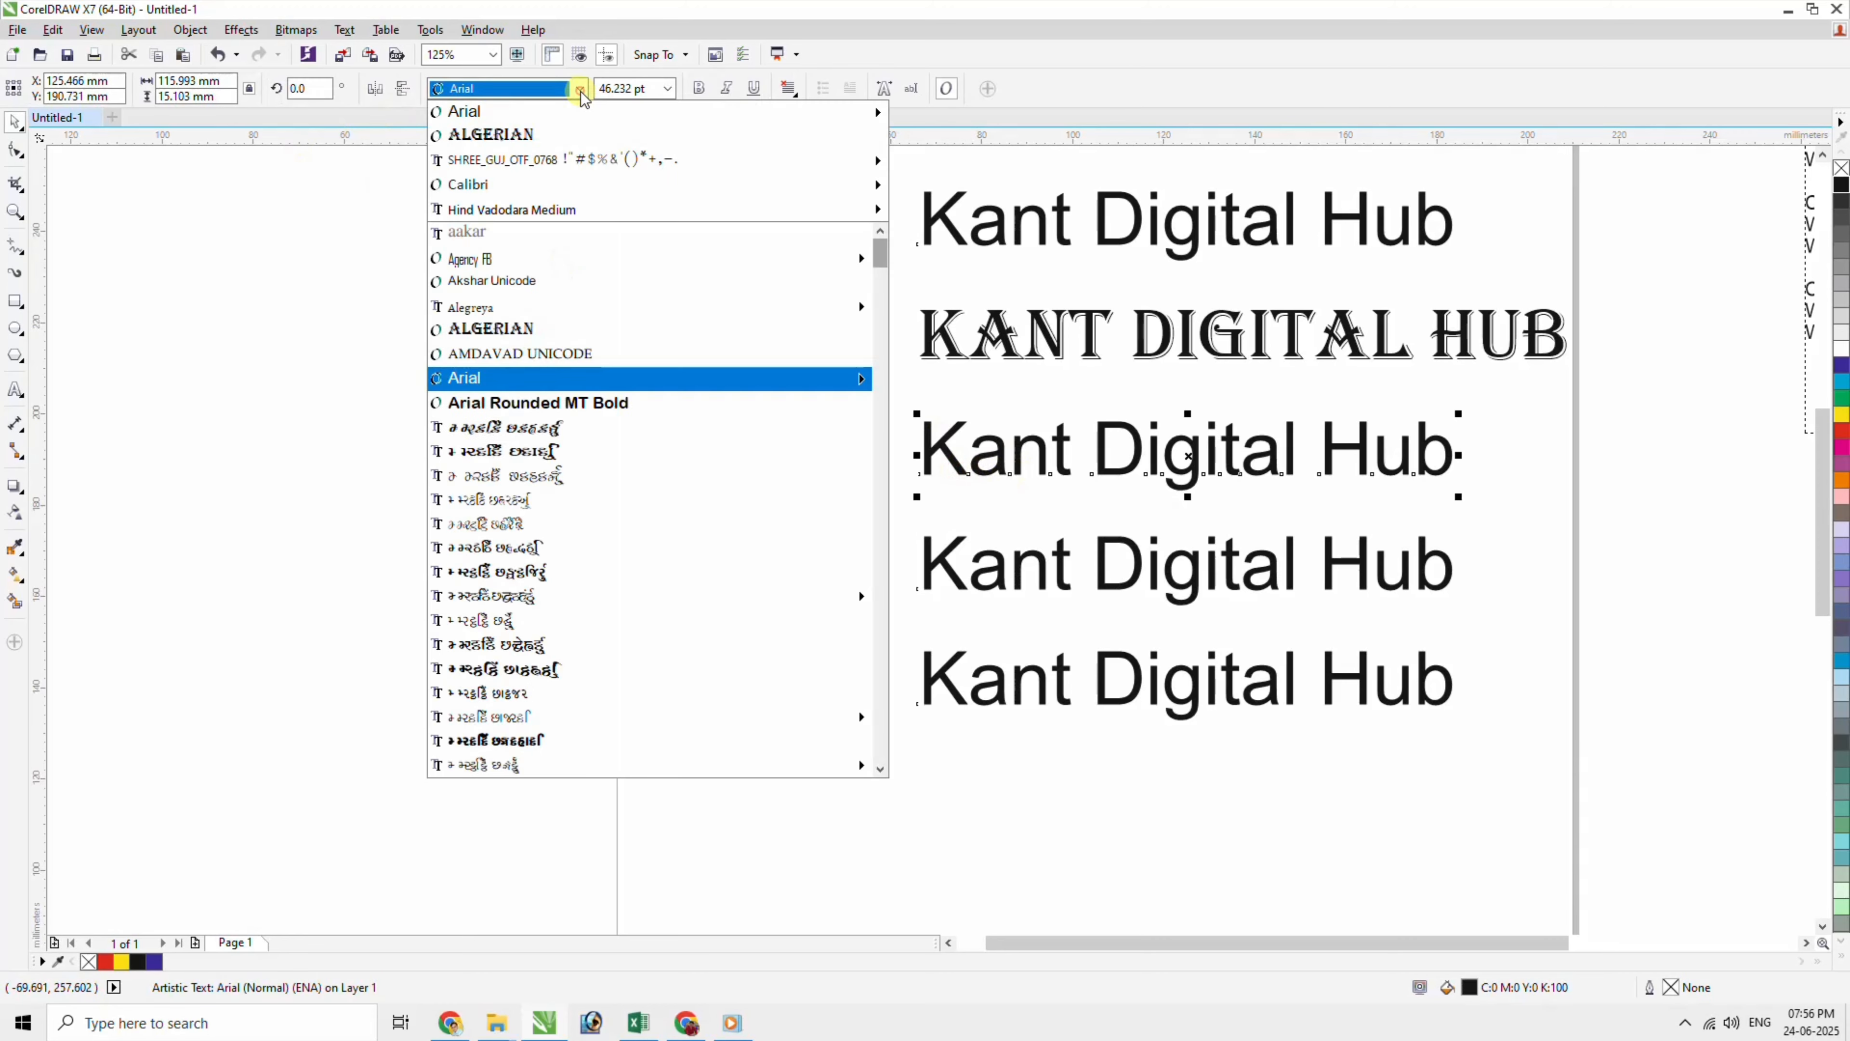
scroll(578, 438, down, 5)
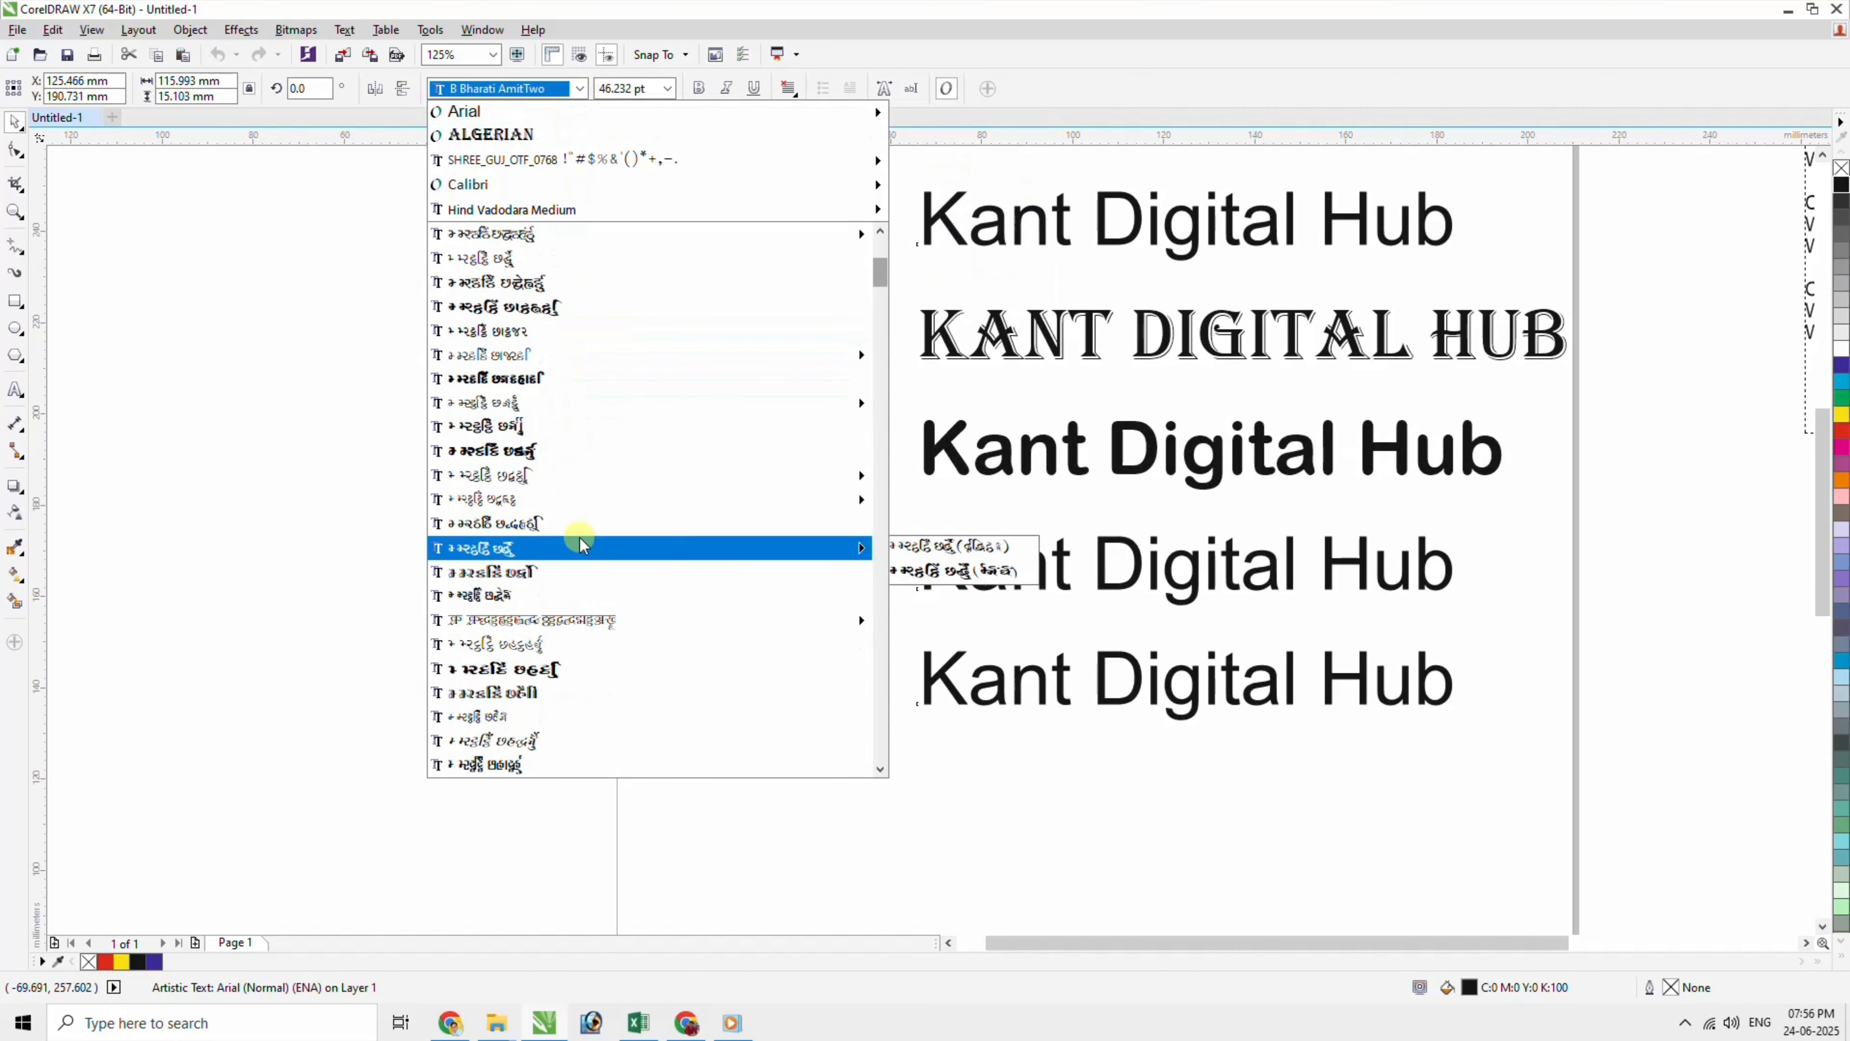
scroll(578, 545, down, 6)
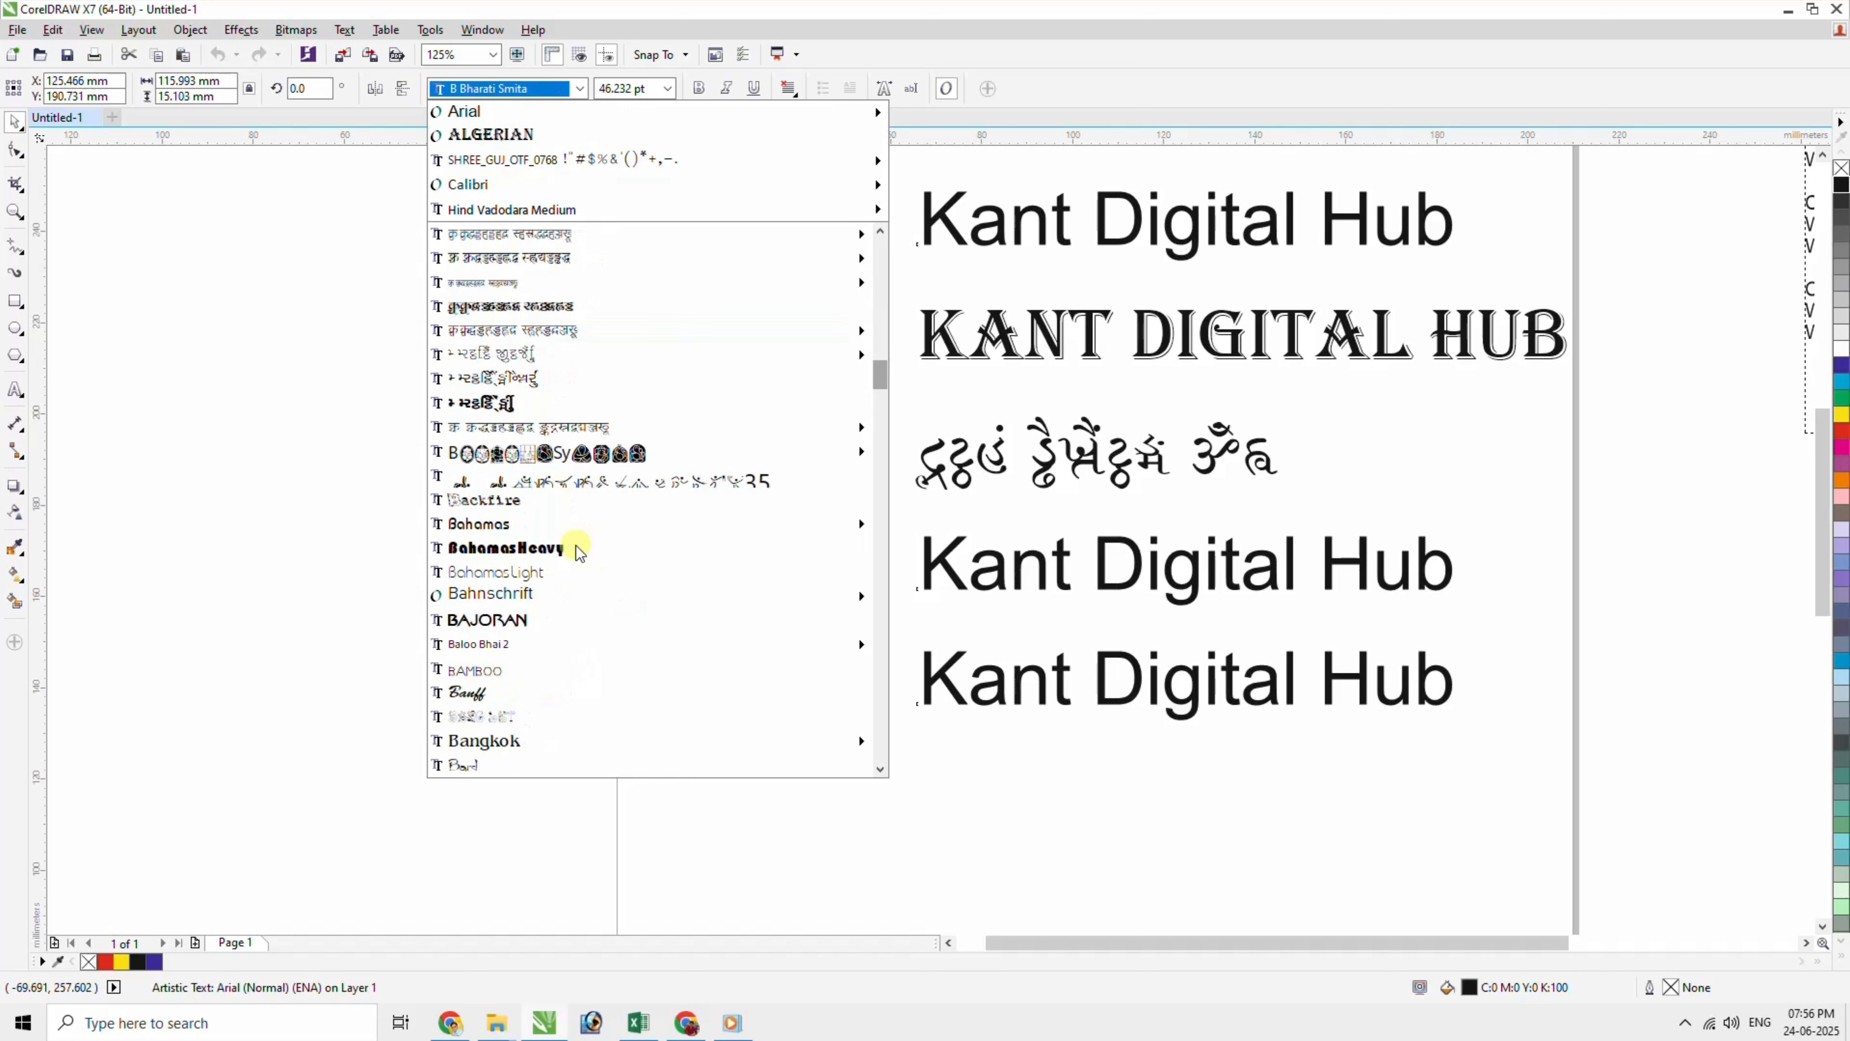
click(532, 574)
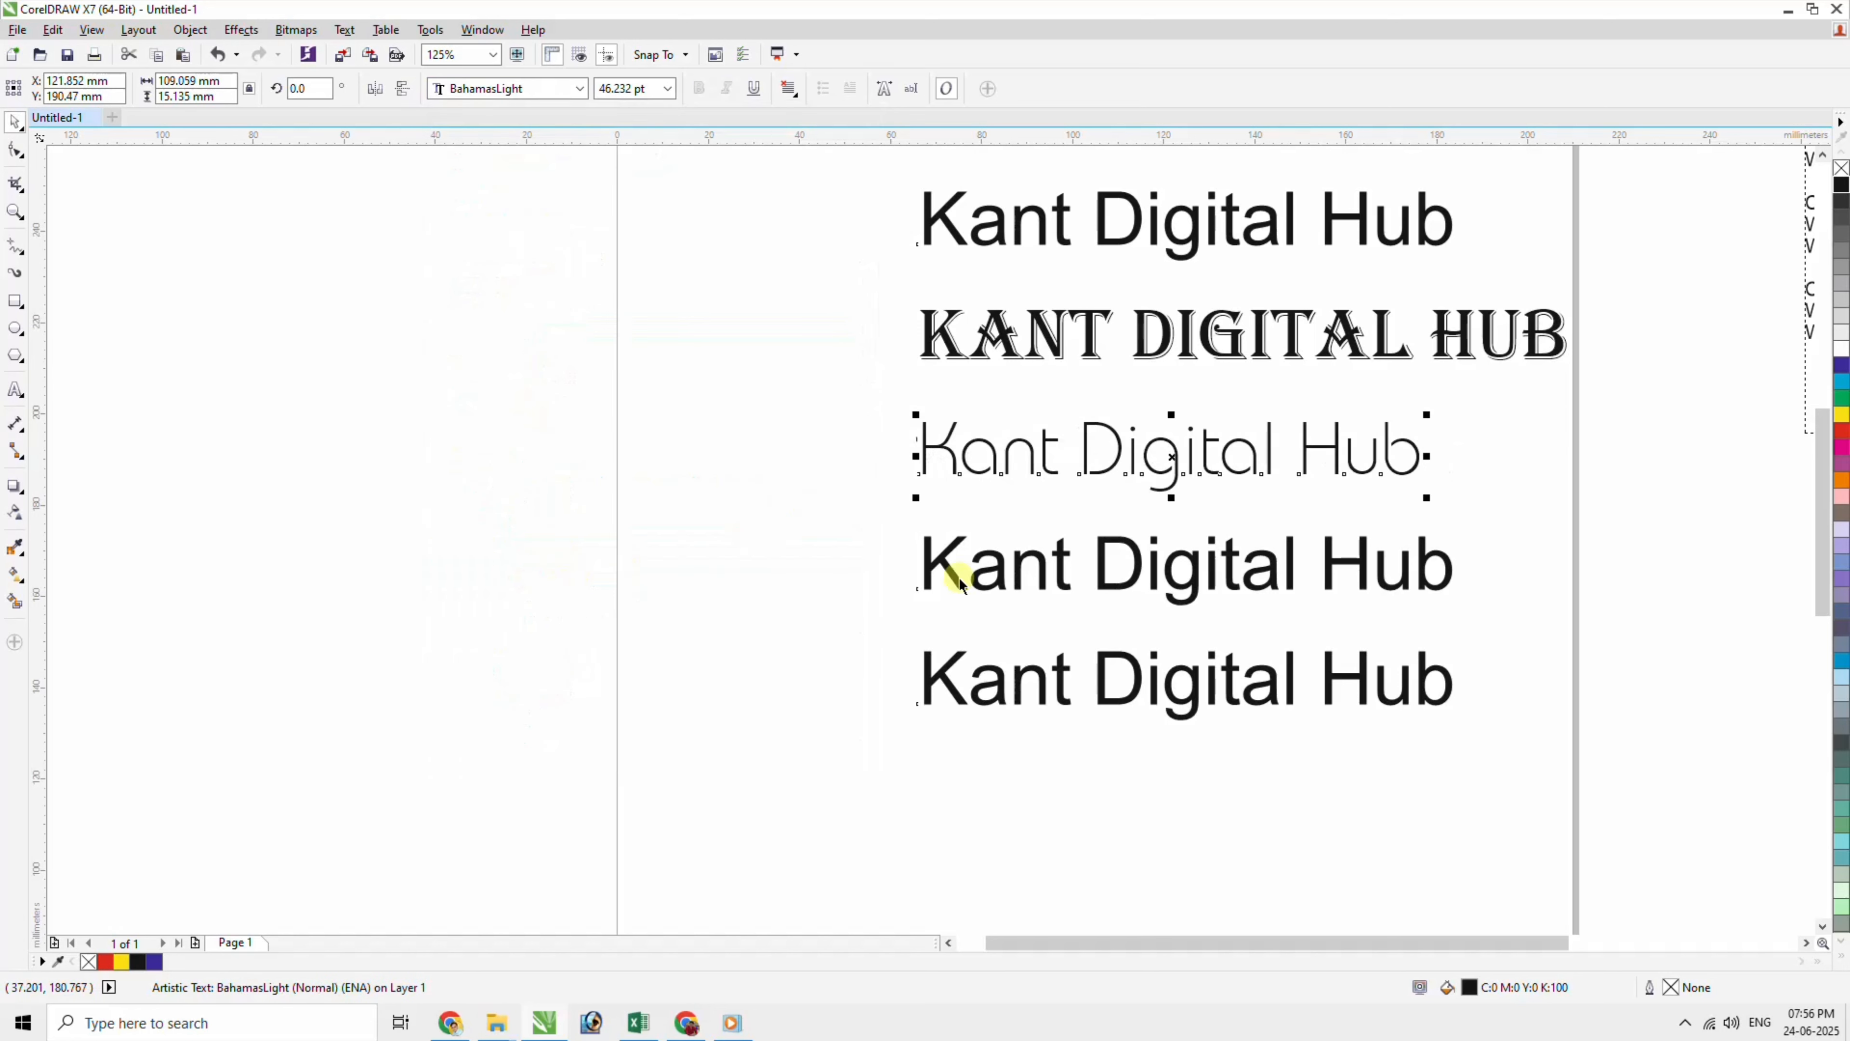
Set the font of the fourth "Kant Digital Hub" line to Celtic.
click(983, 576)
click(580, 88)
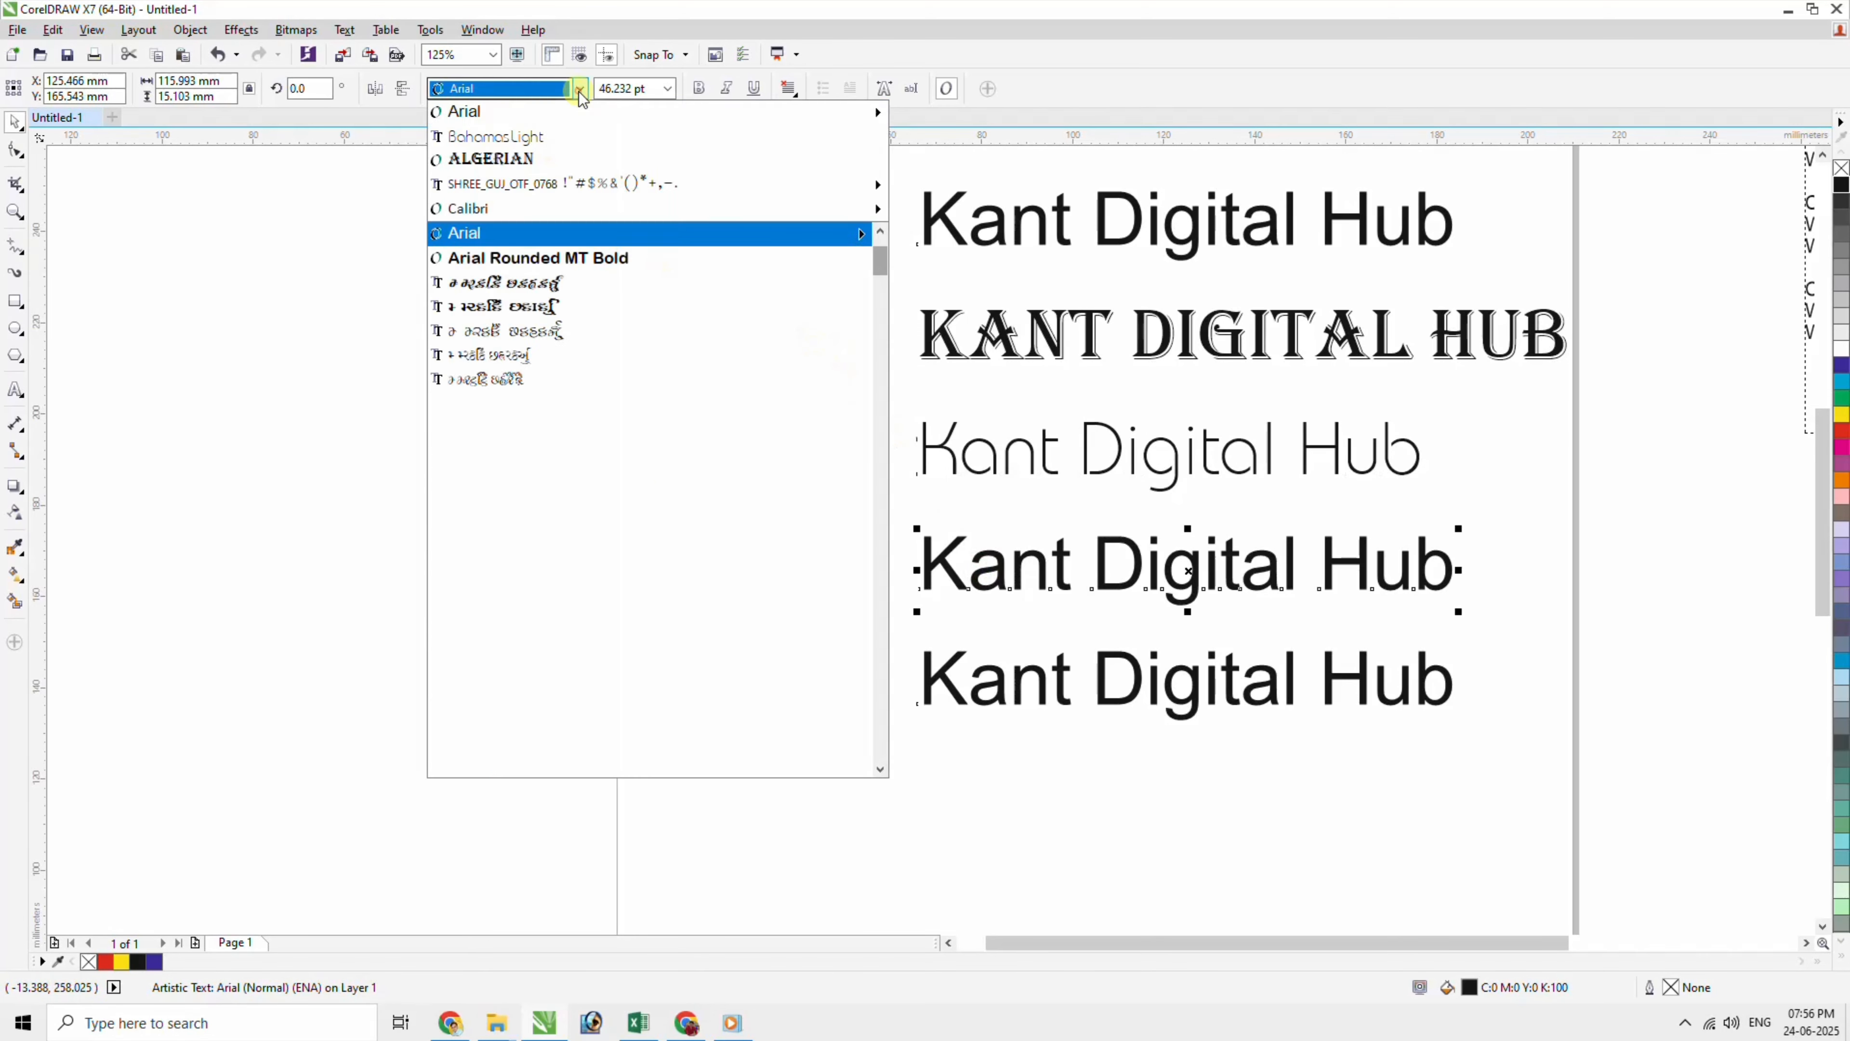
drag(880, 260, 879, 474)
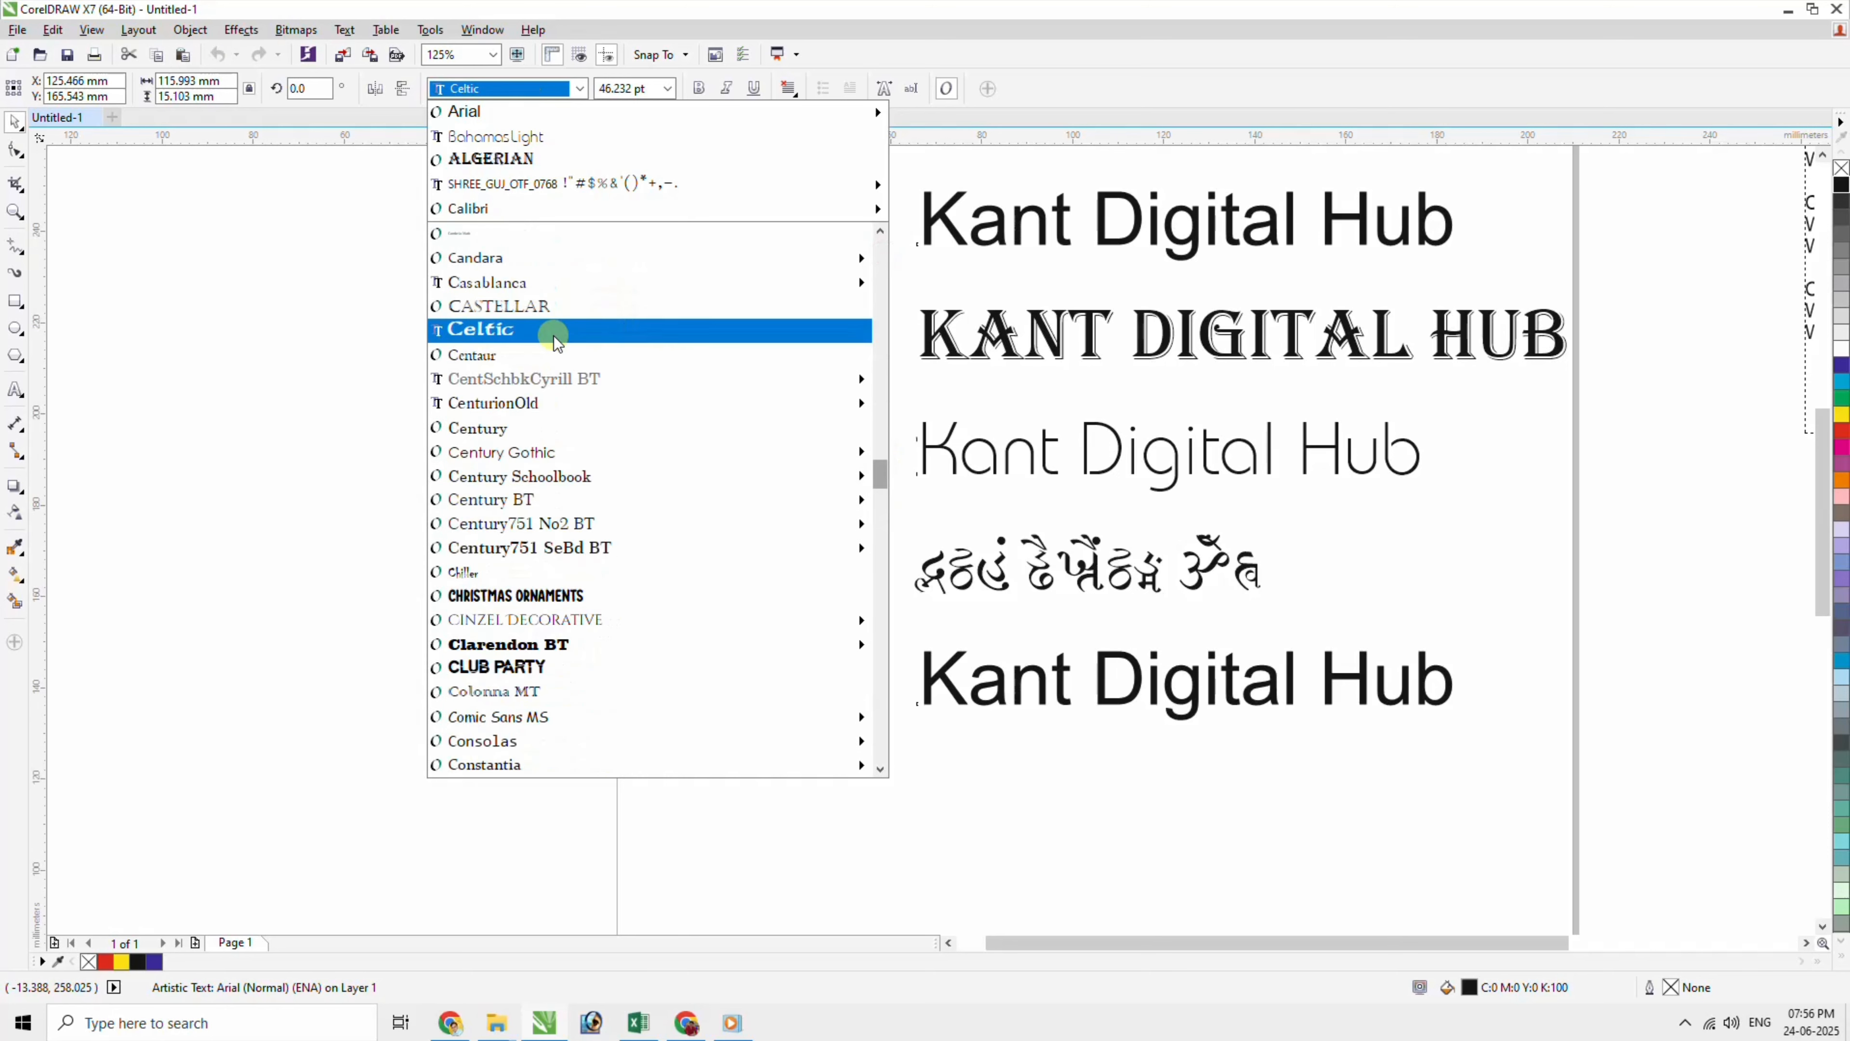
click(611, 326)
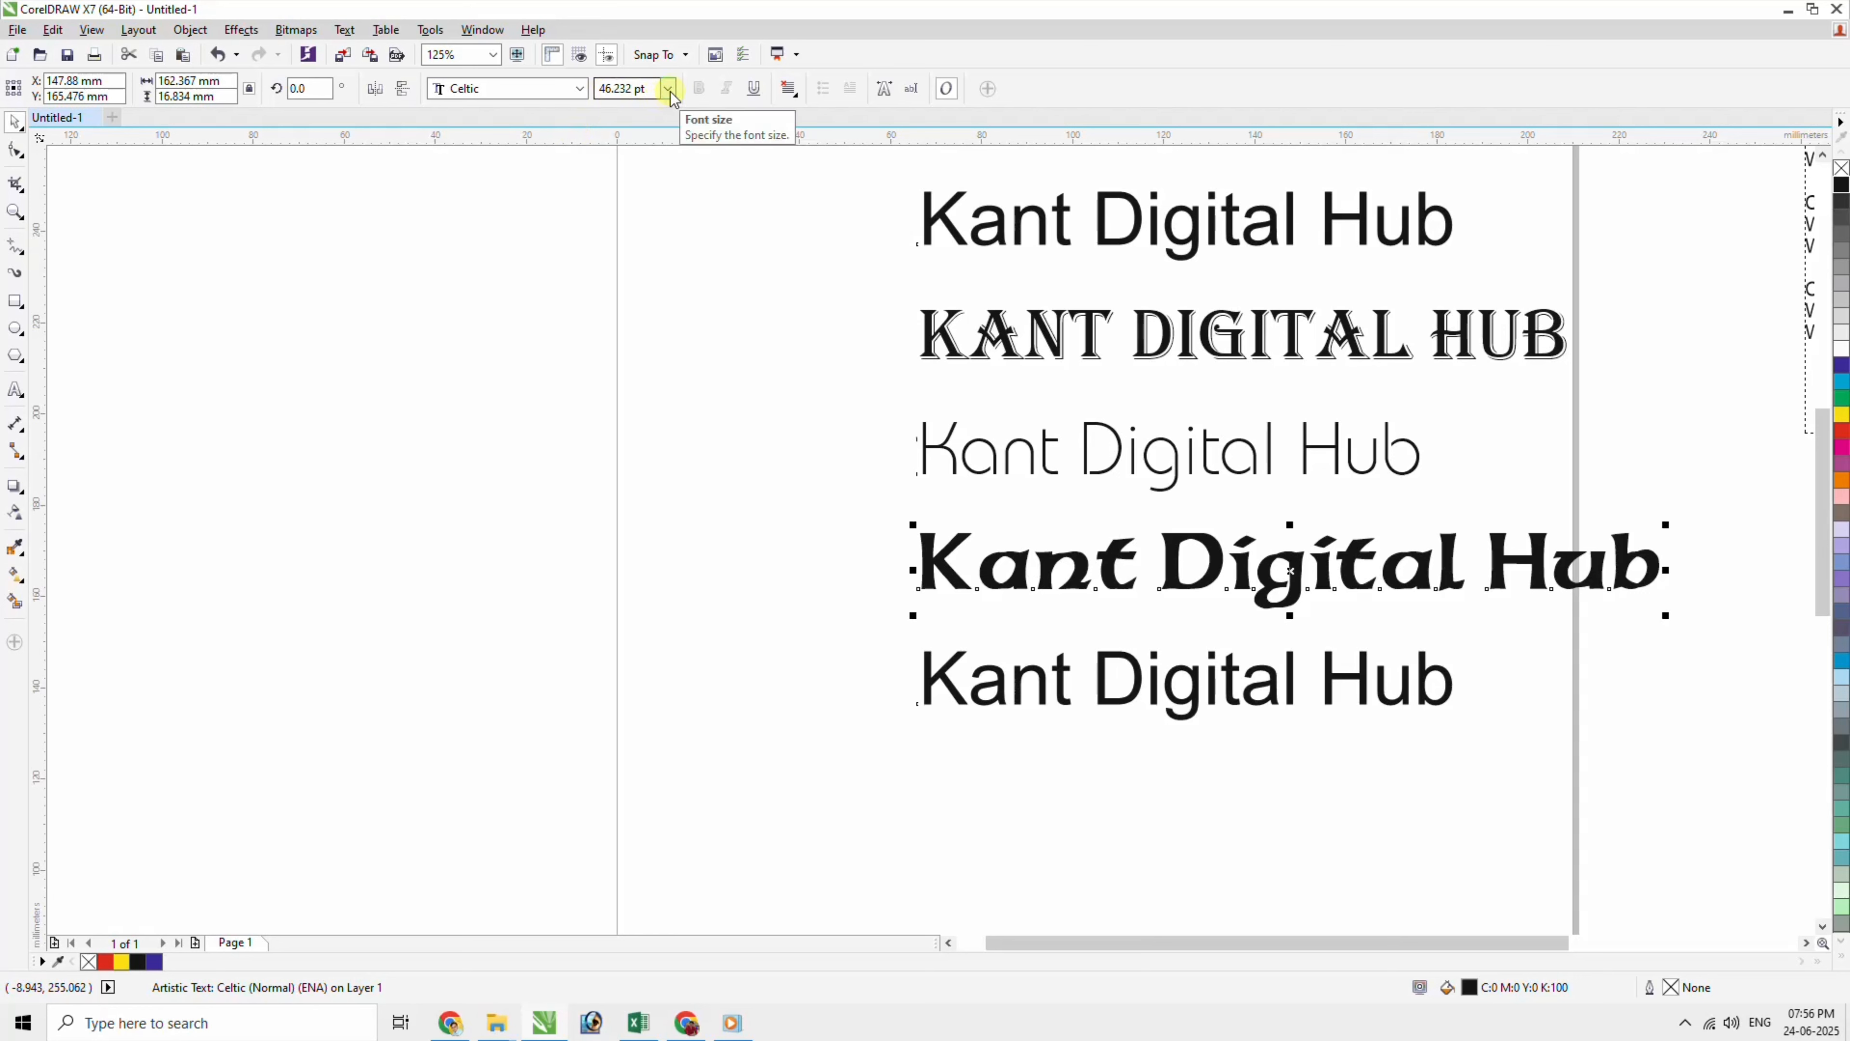
Try sizes of about 26 pt, 48 pt and 12 pt on the Celtic line.
drag(1666, 616, 1466, 589)
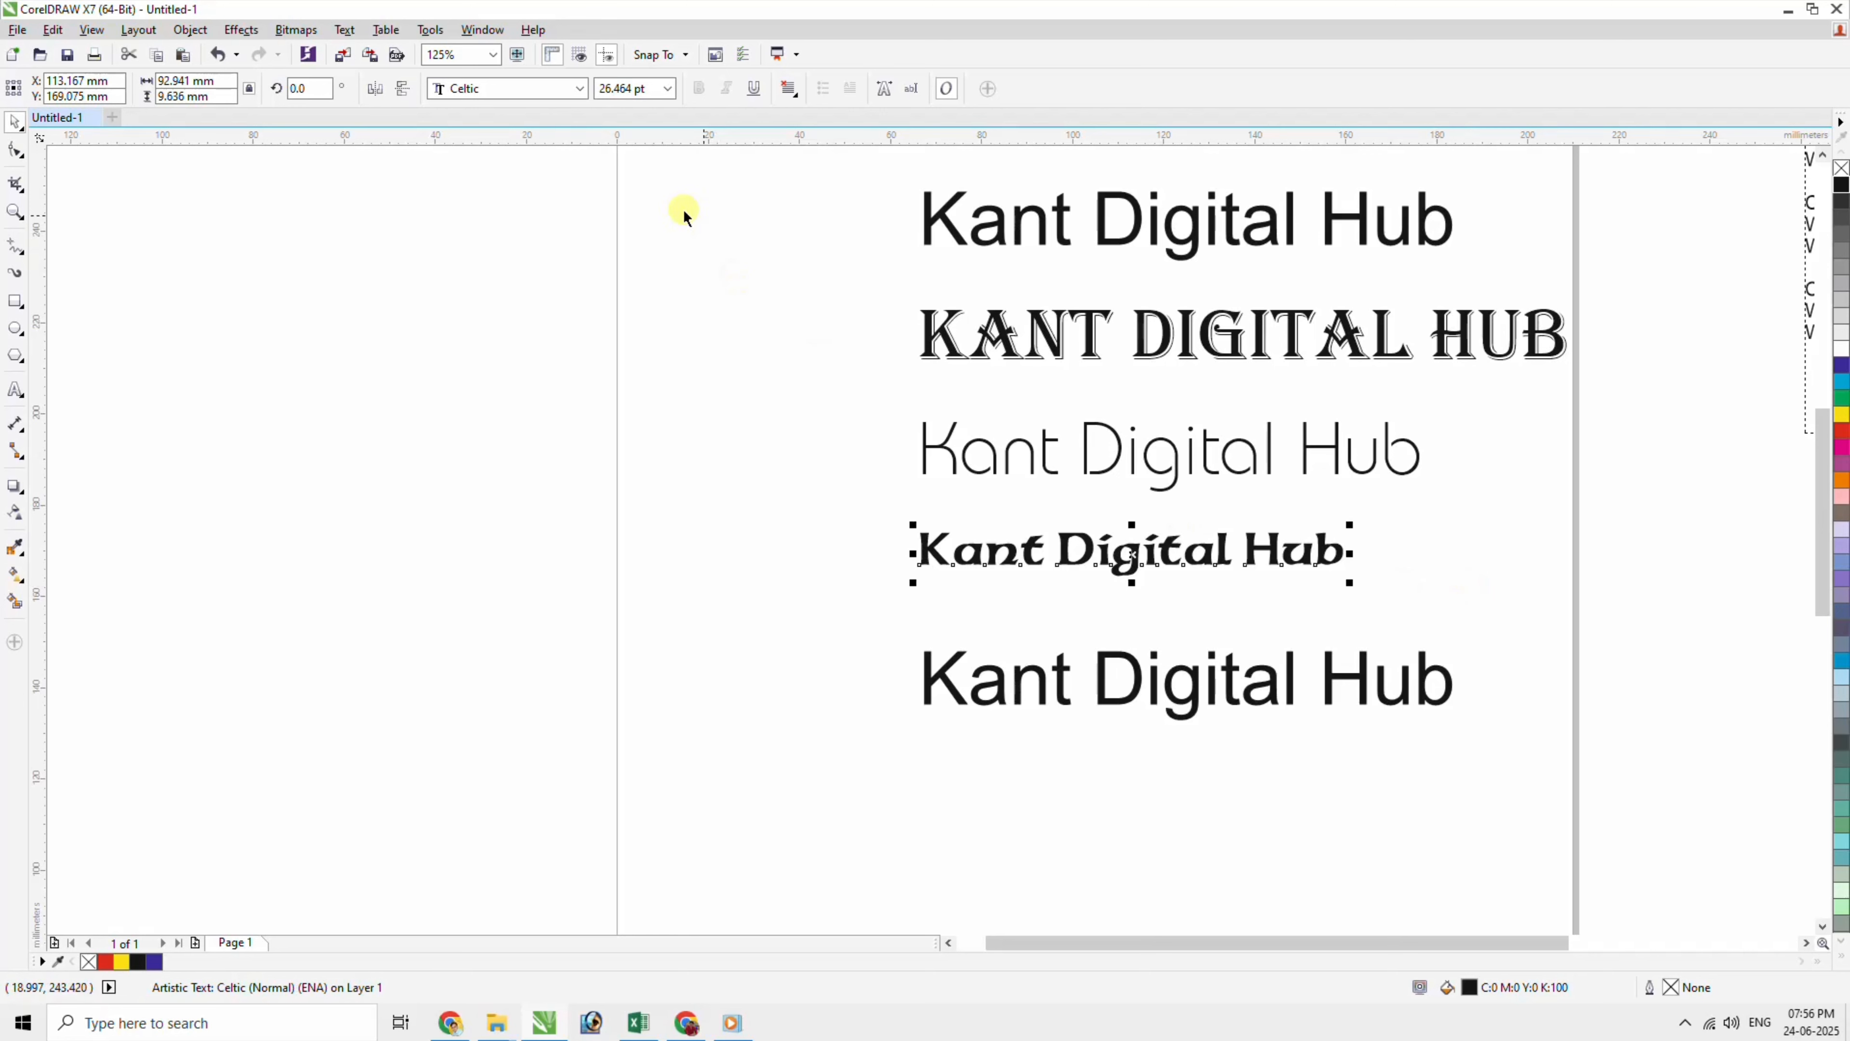
click(668, 90)
click(669, 90)
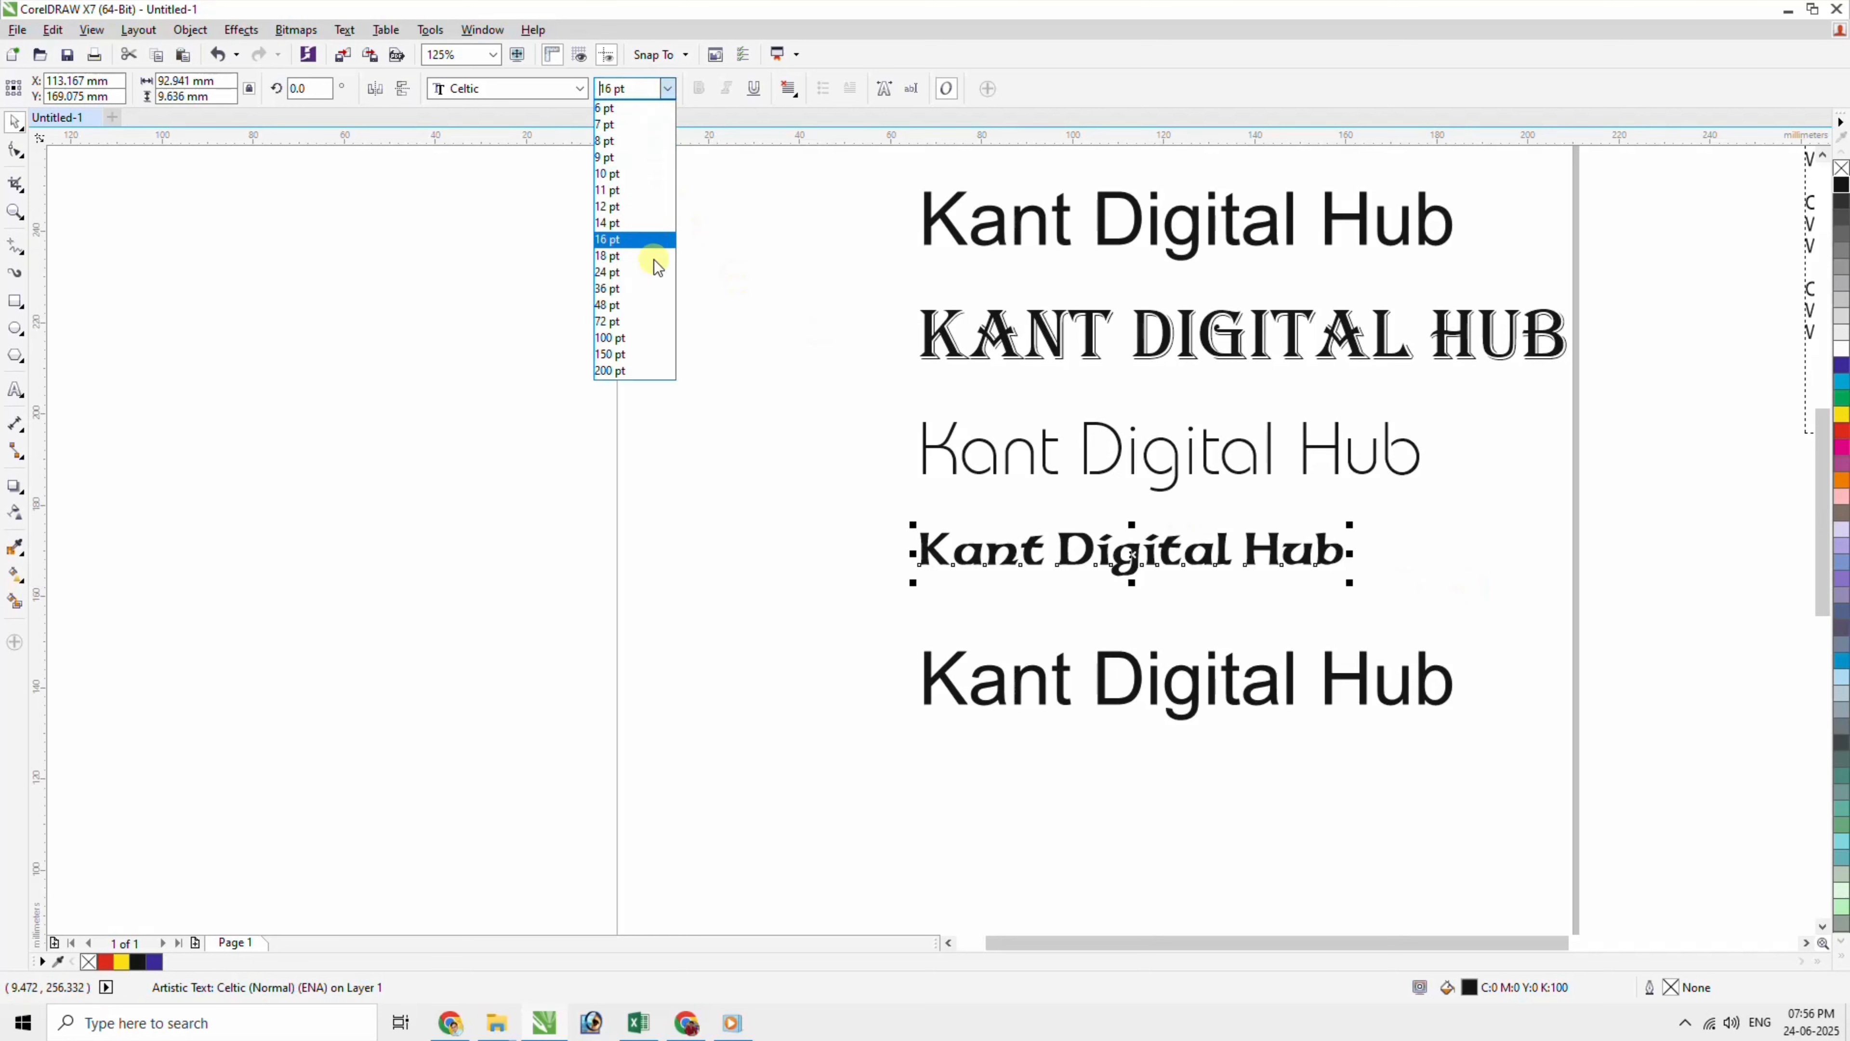
click(639, 299)
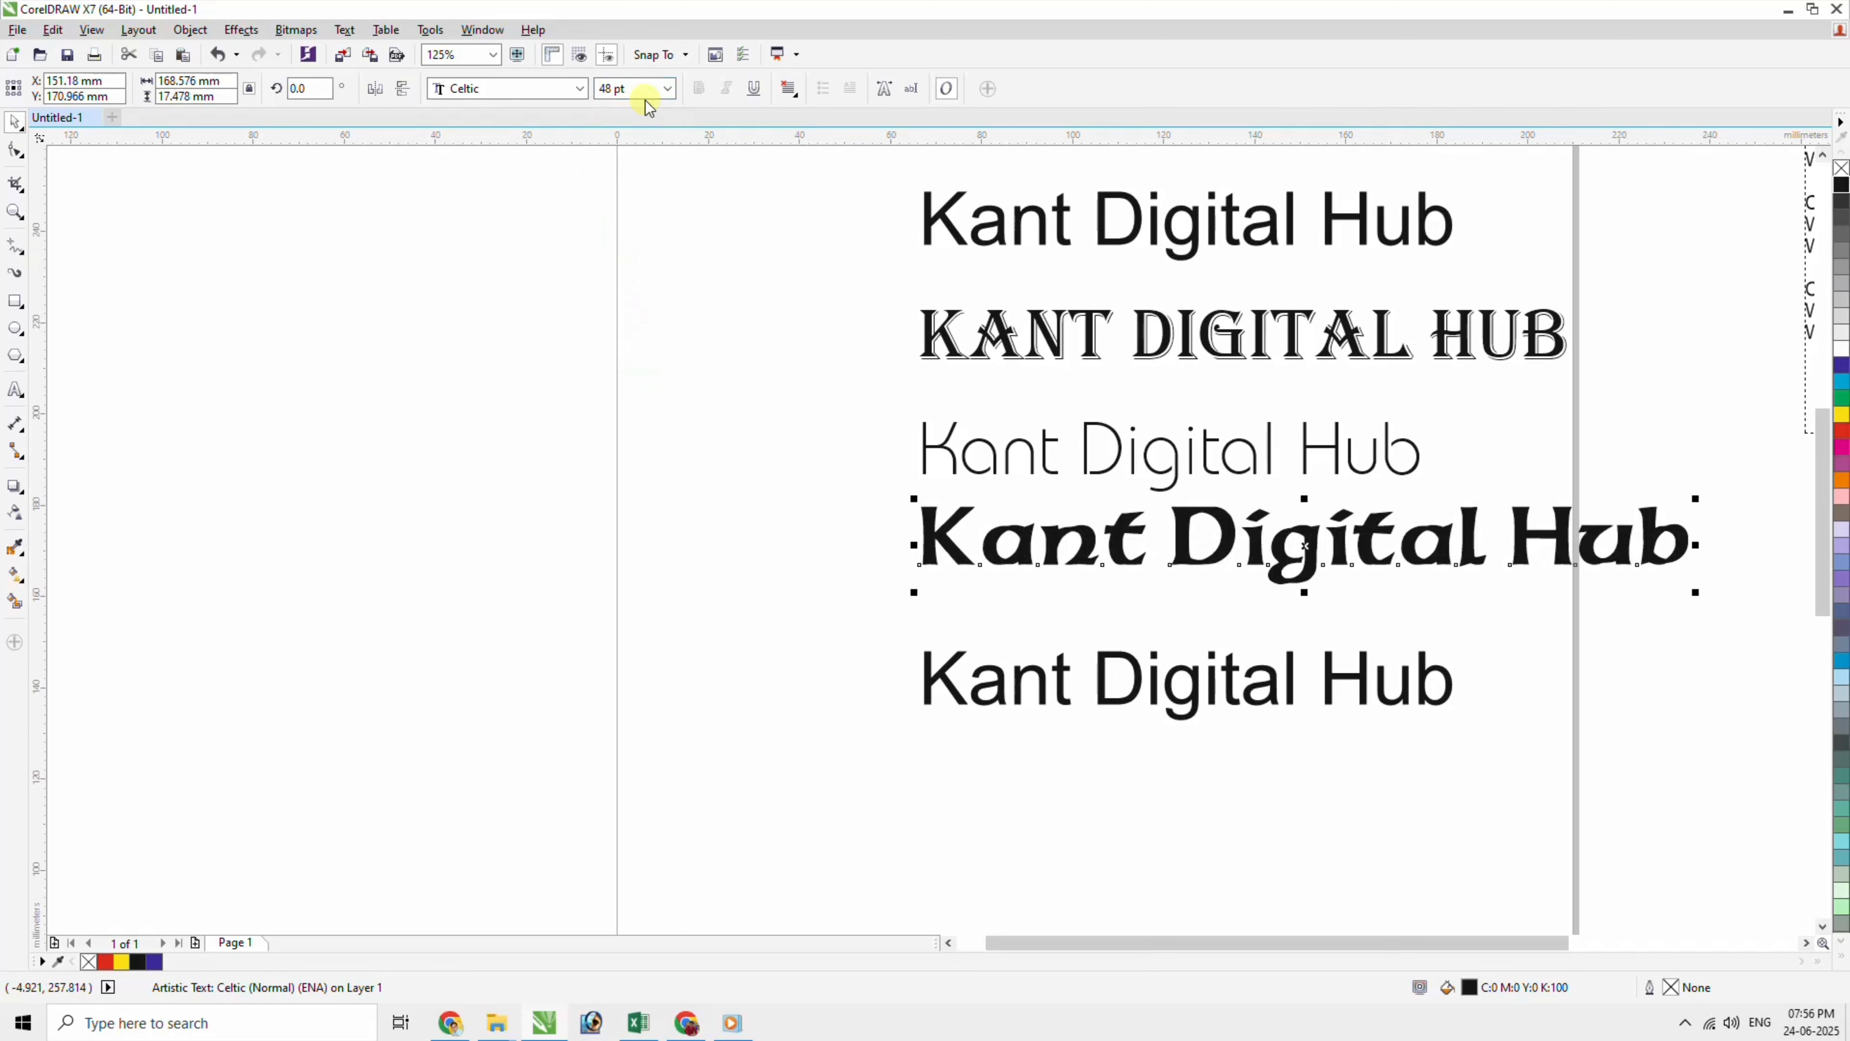
click(668, 84)
click(652, 206)
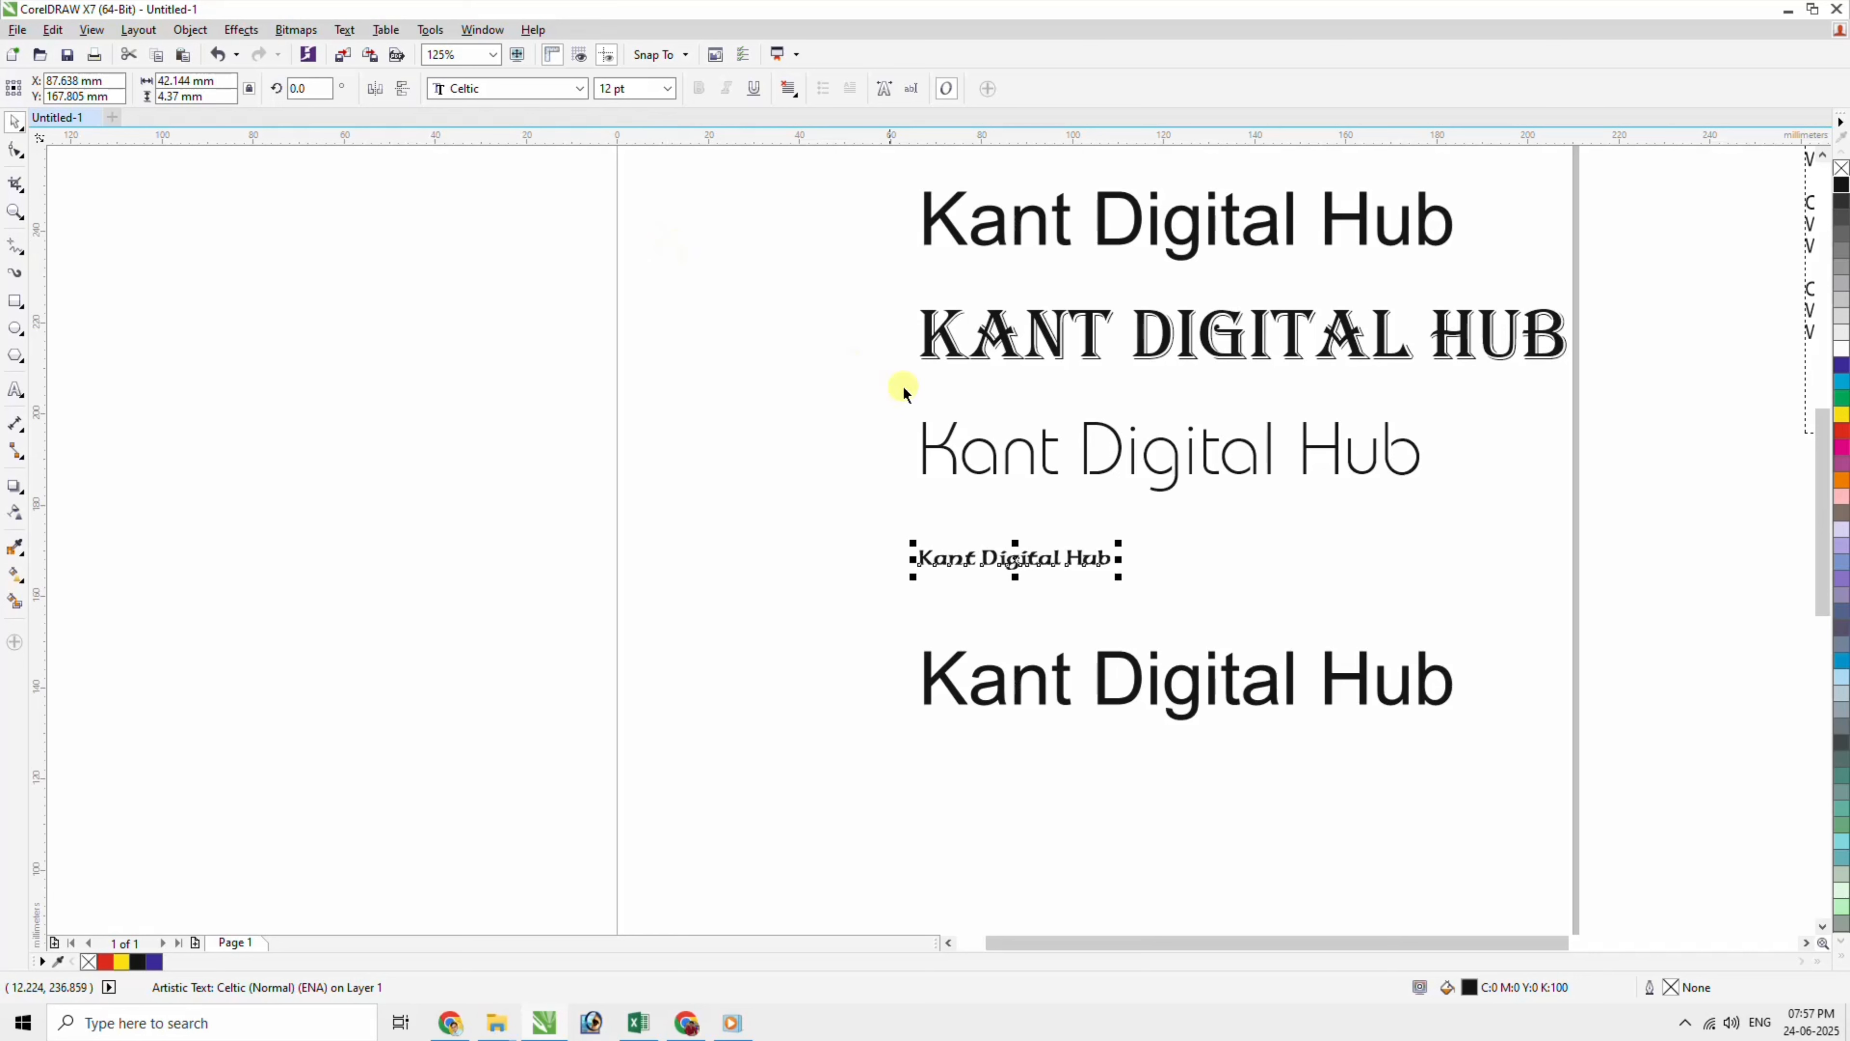
Set the font size of the Celtic "Kant Digital Hub" line to 24 pt.
click(671, 89)
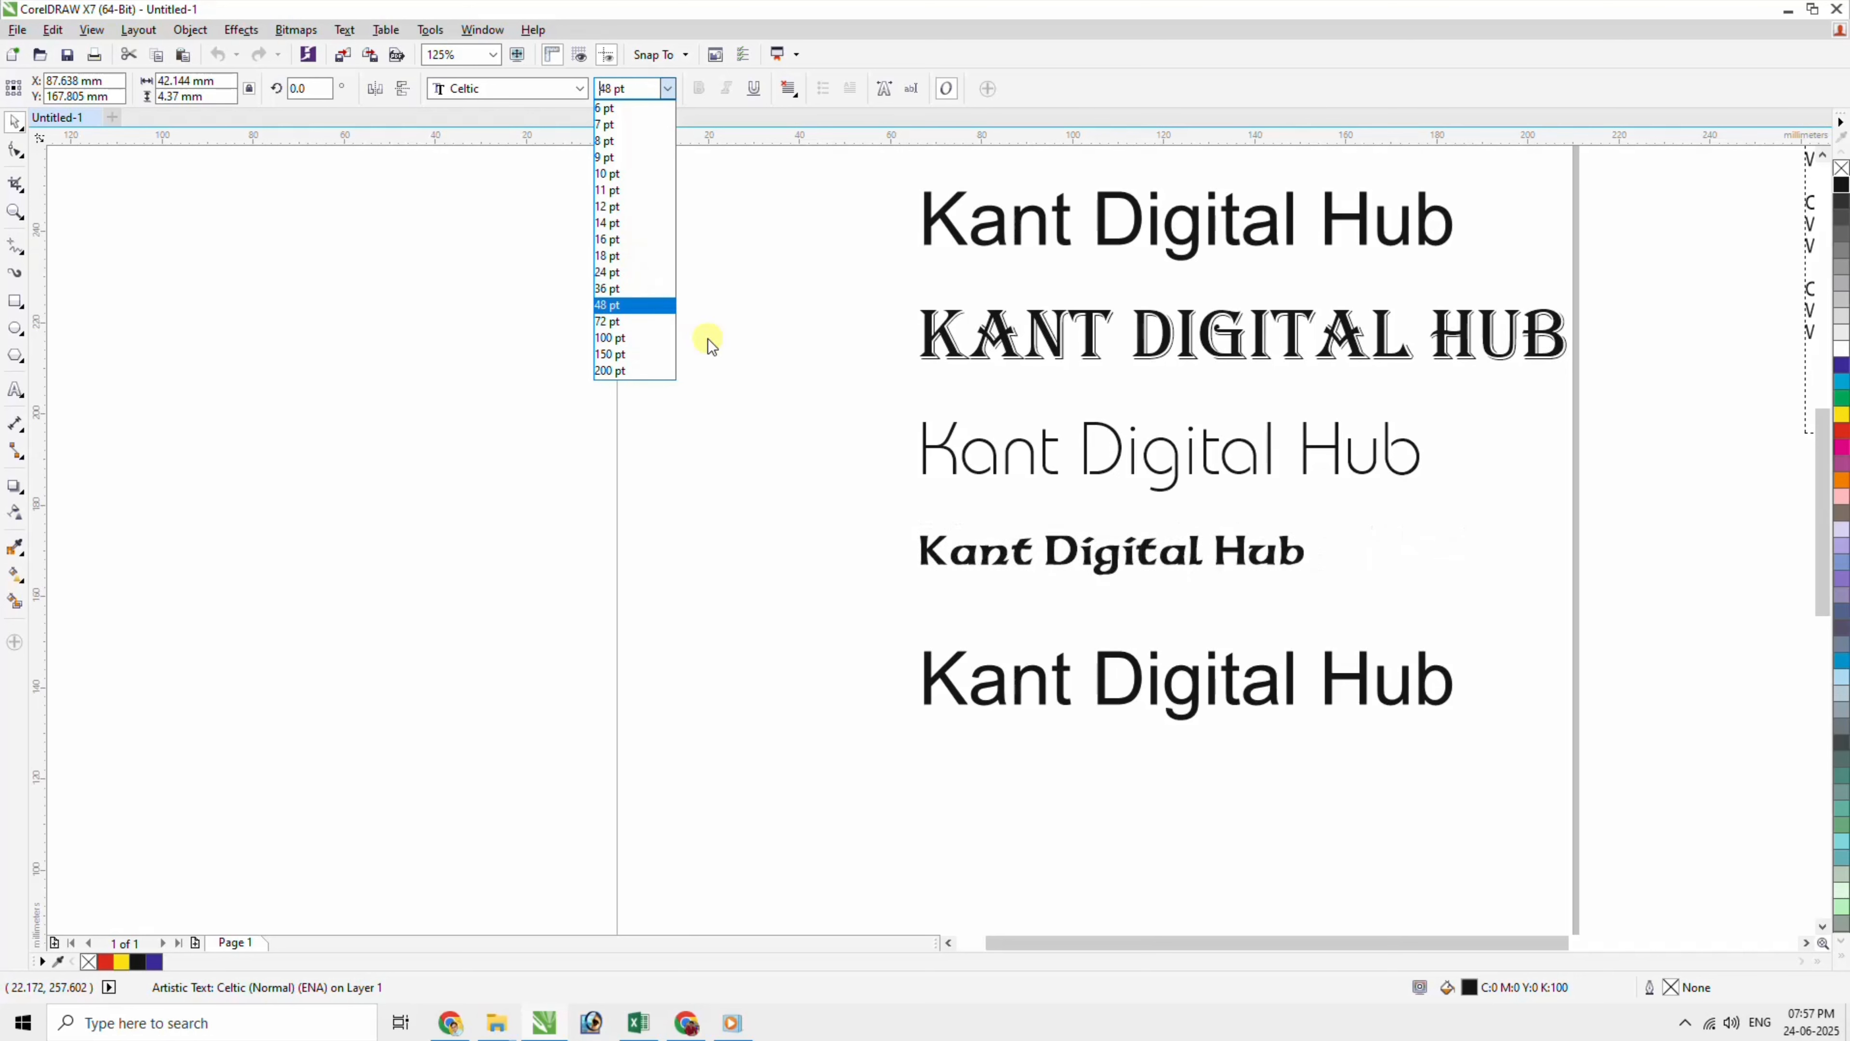
click(751, 355)
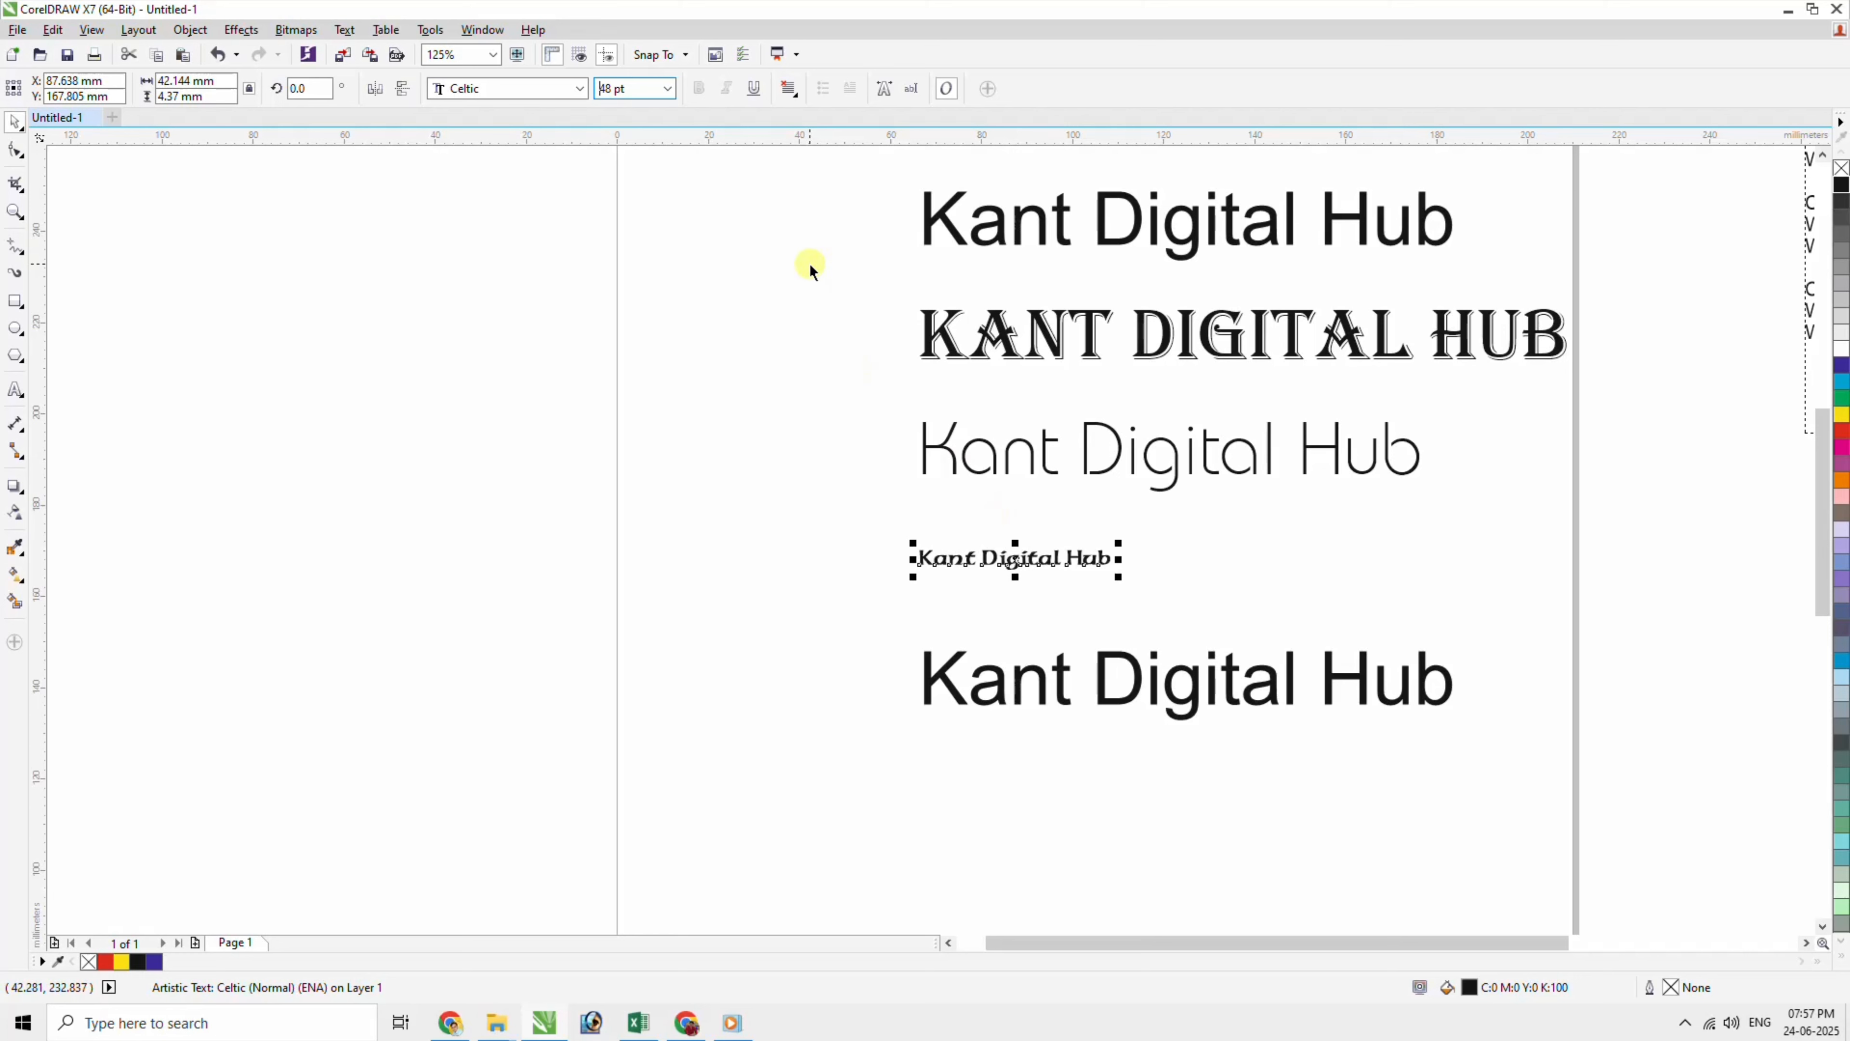
click(664, 96)
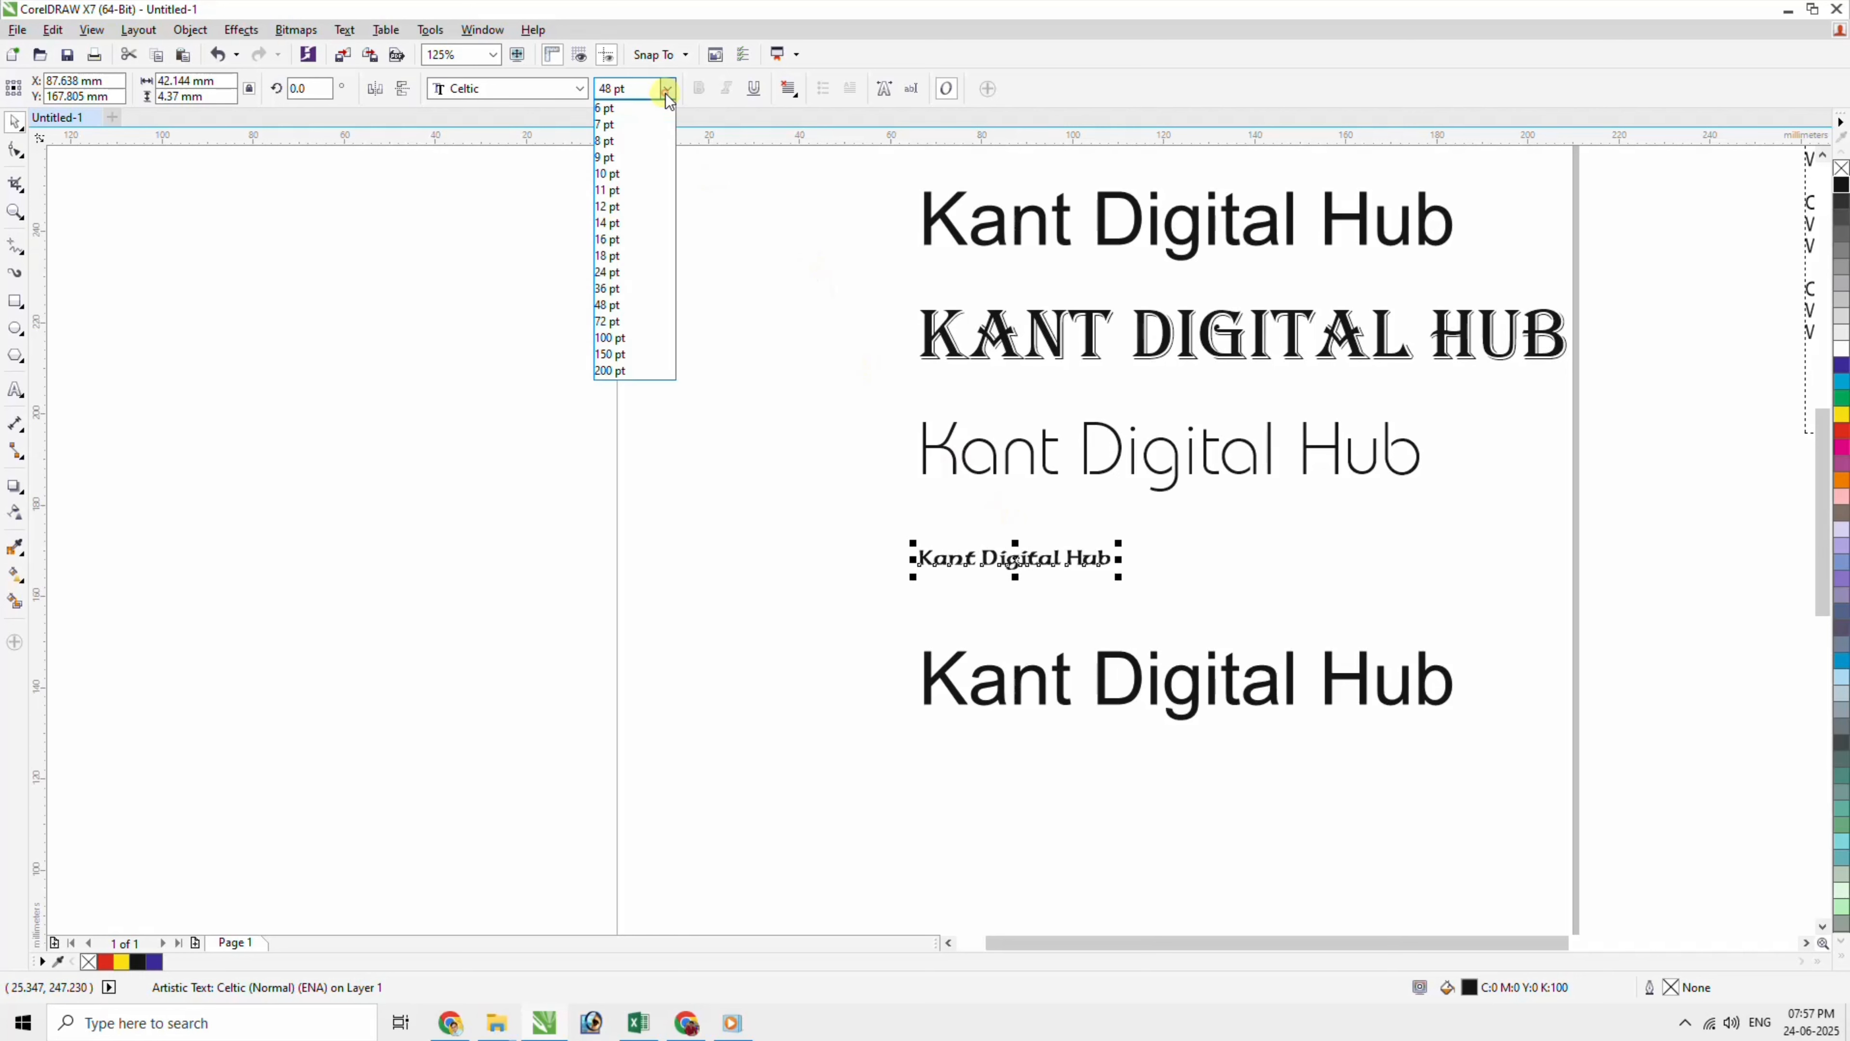
click(630, 272)
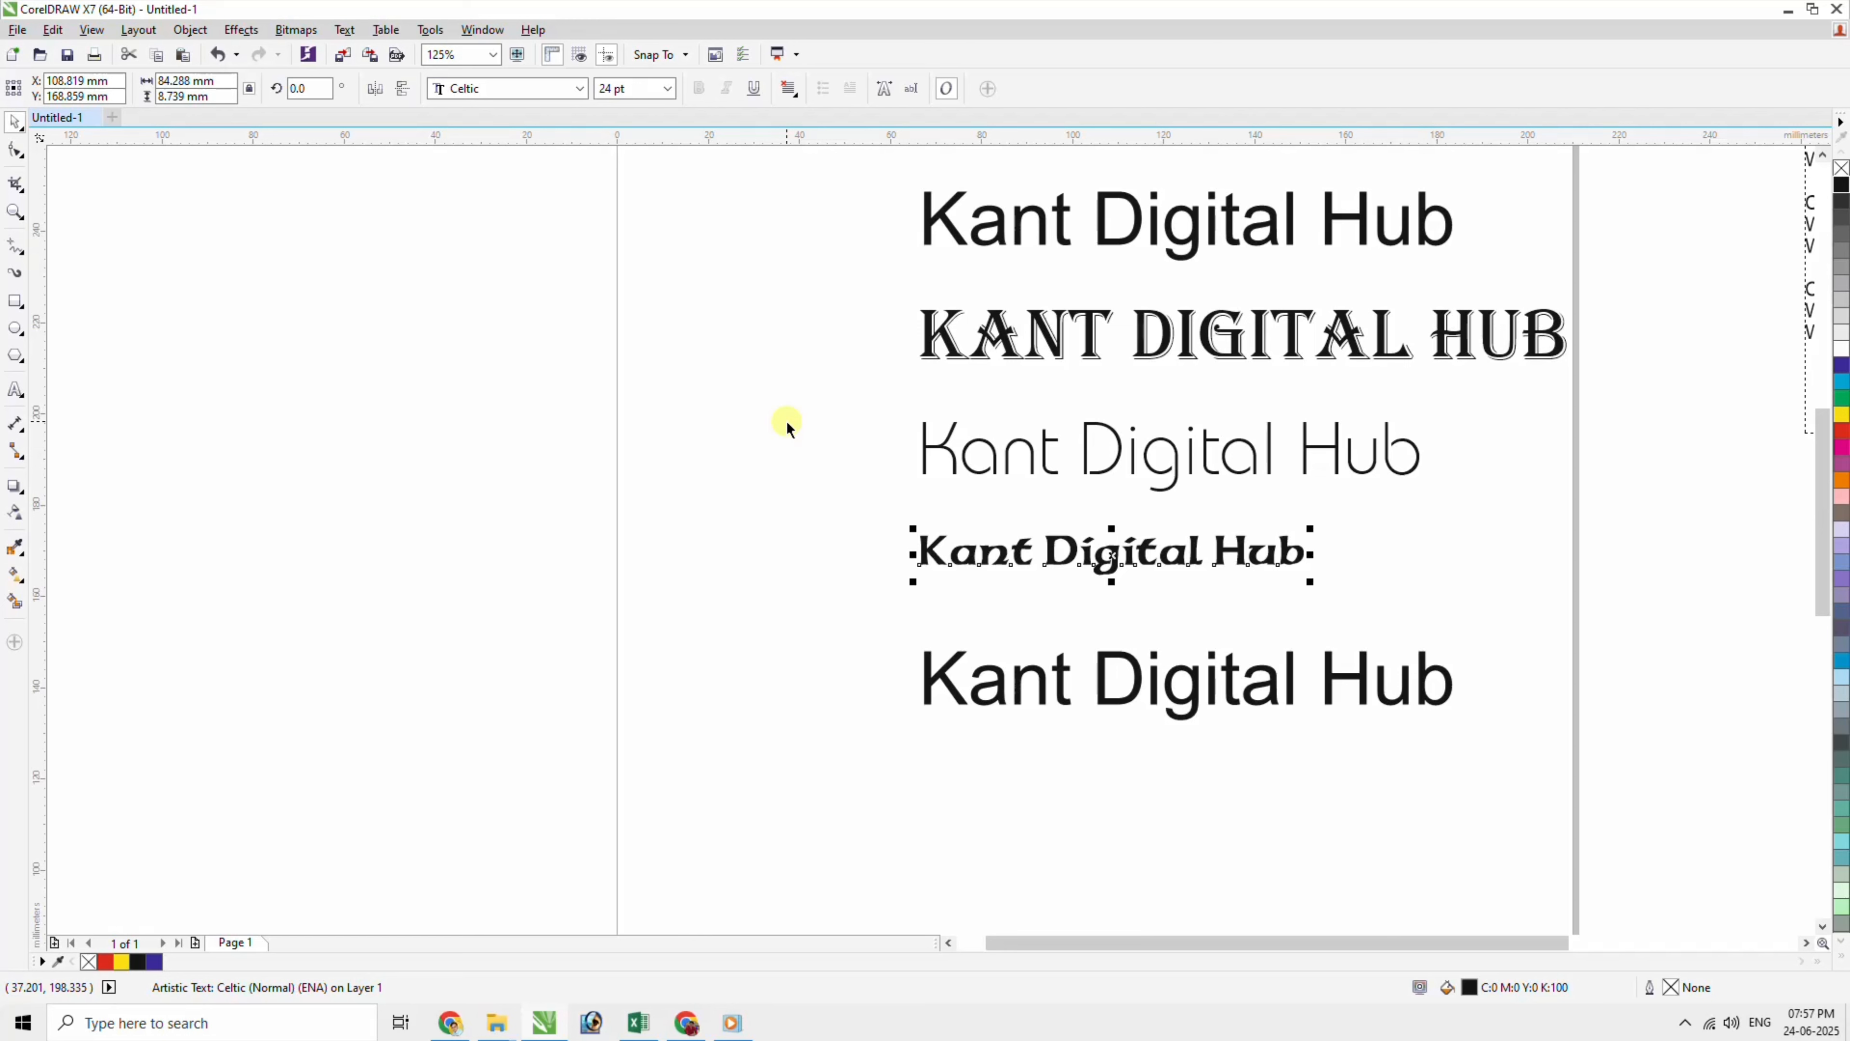
Make the bottom Arial "Kant Digital Hub" line bold and italic.
click(941, 456)
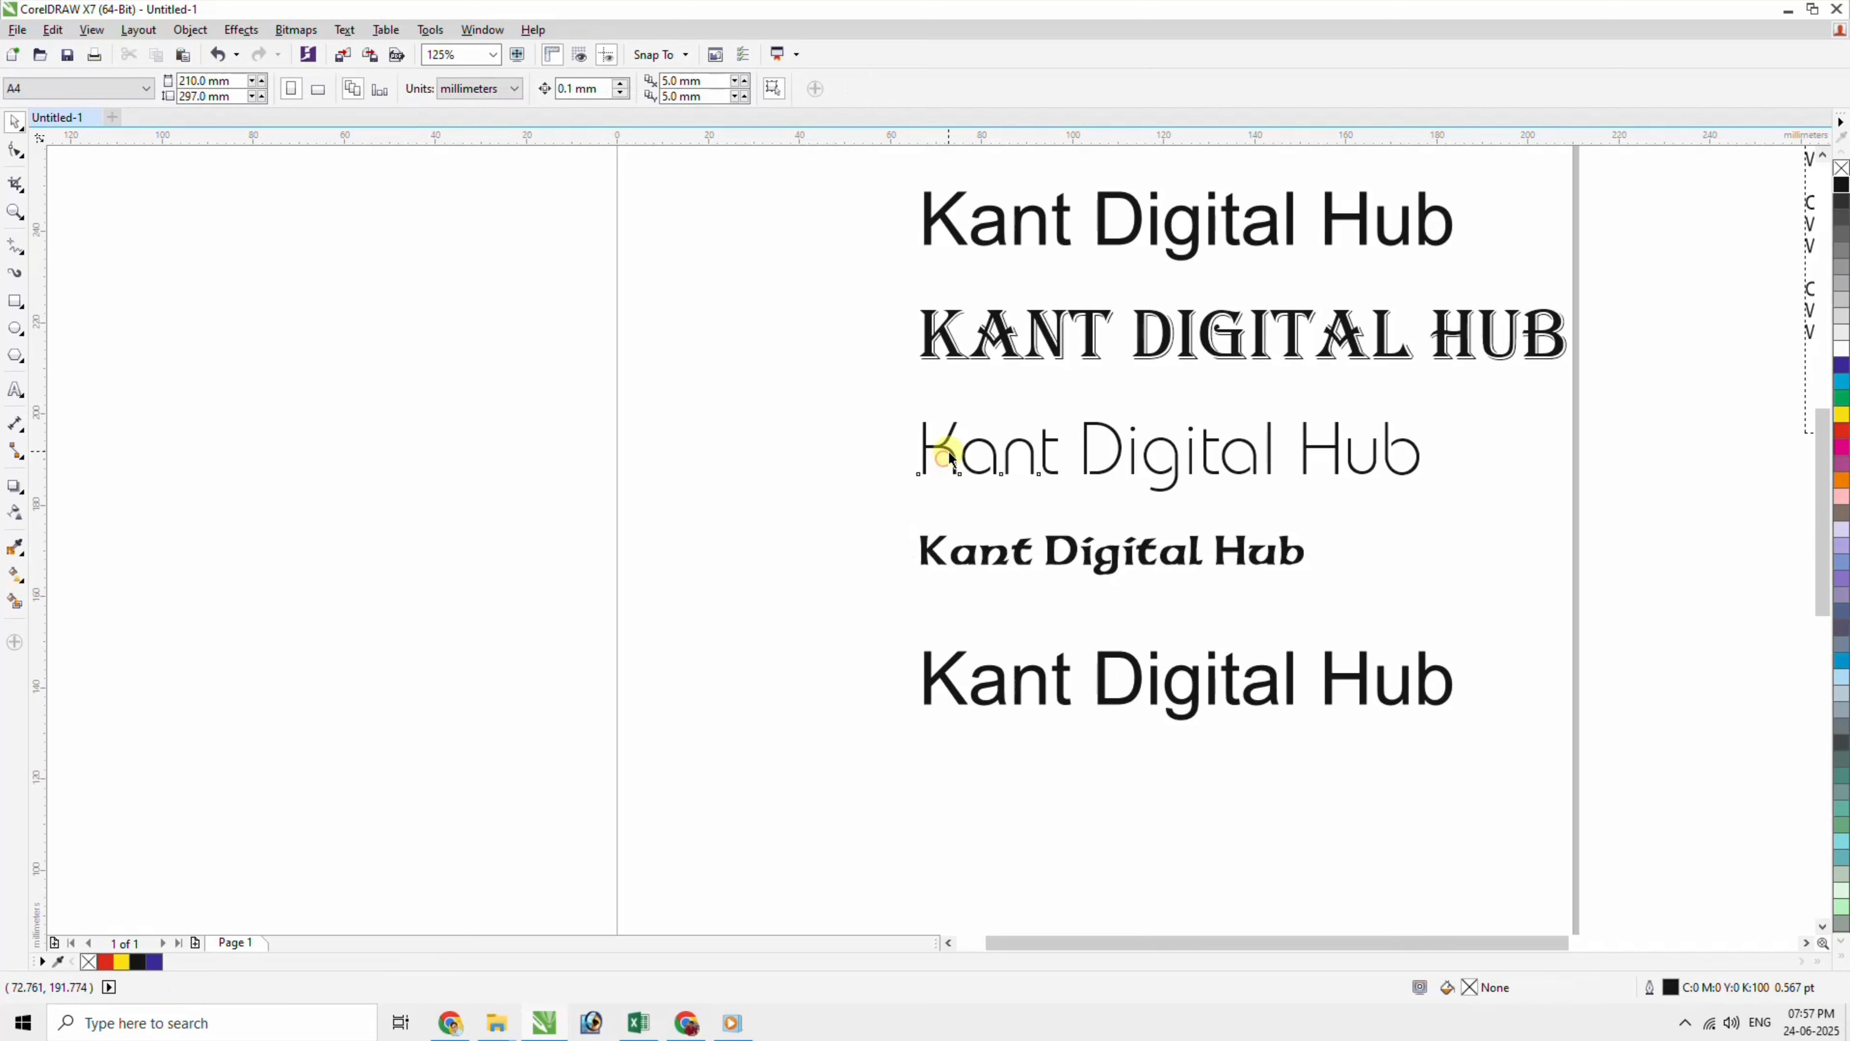
click(989, 705)
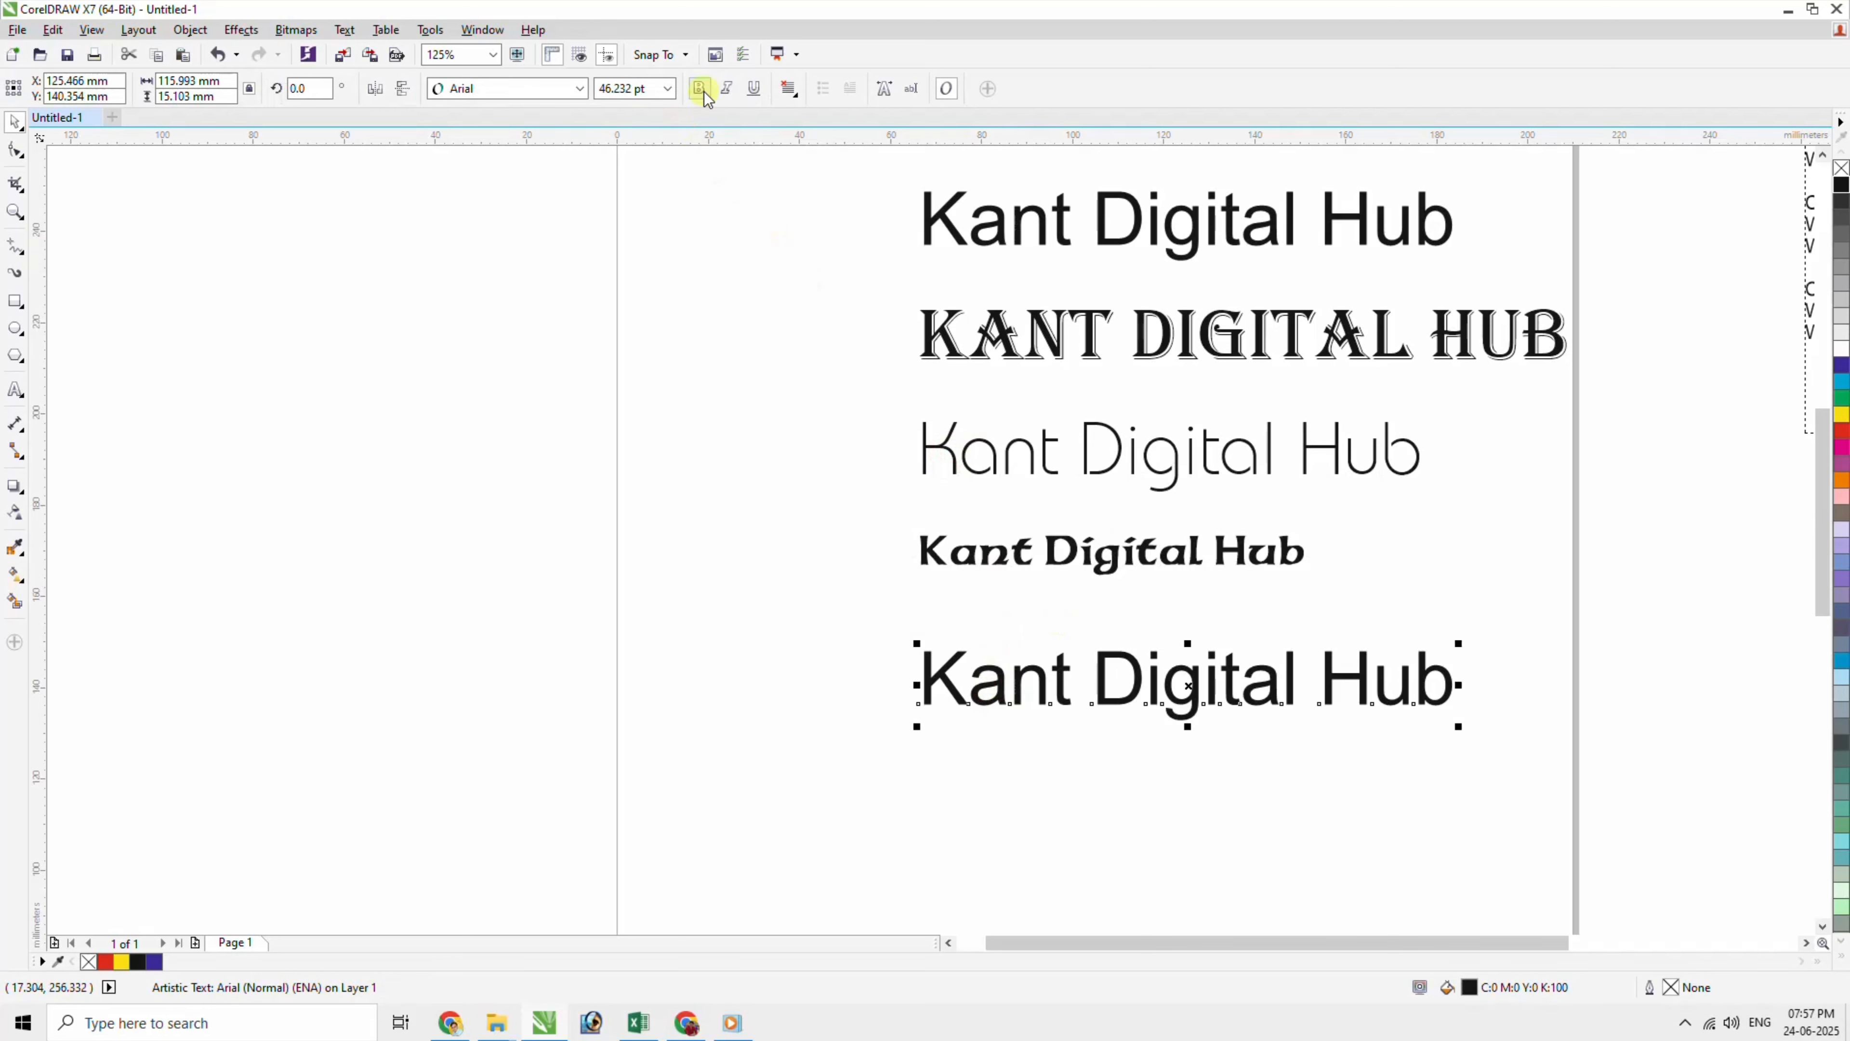
click(701, 90)
click(702, 91)
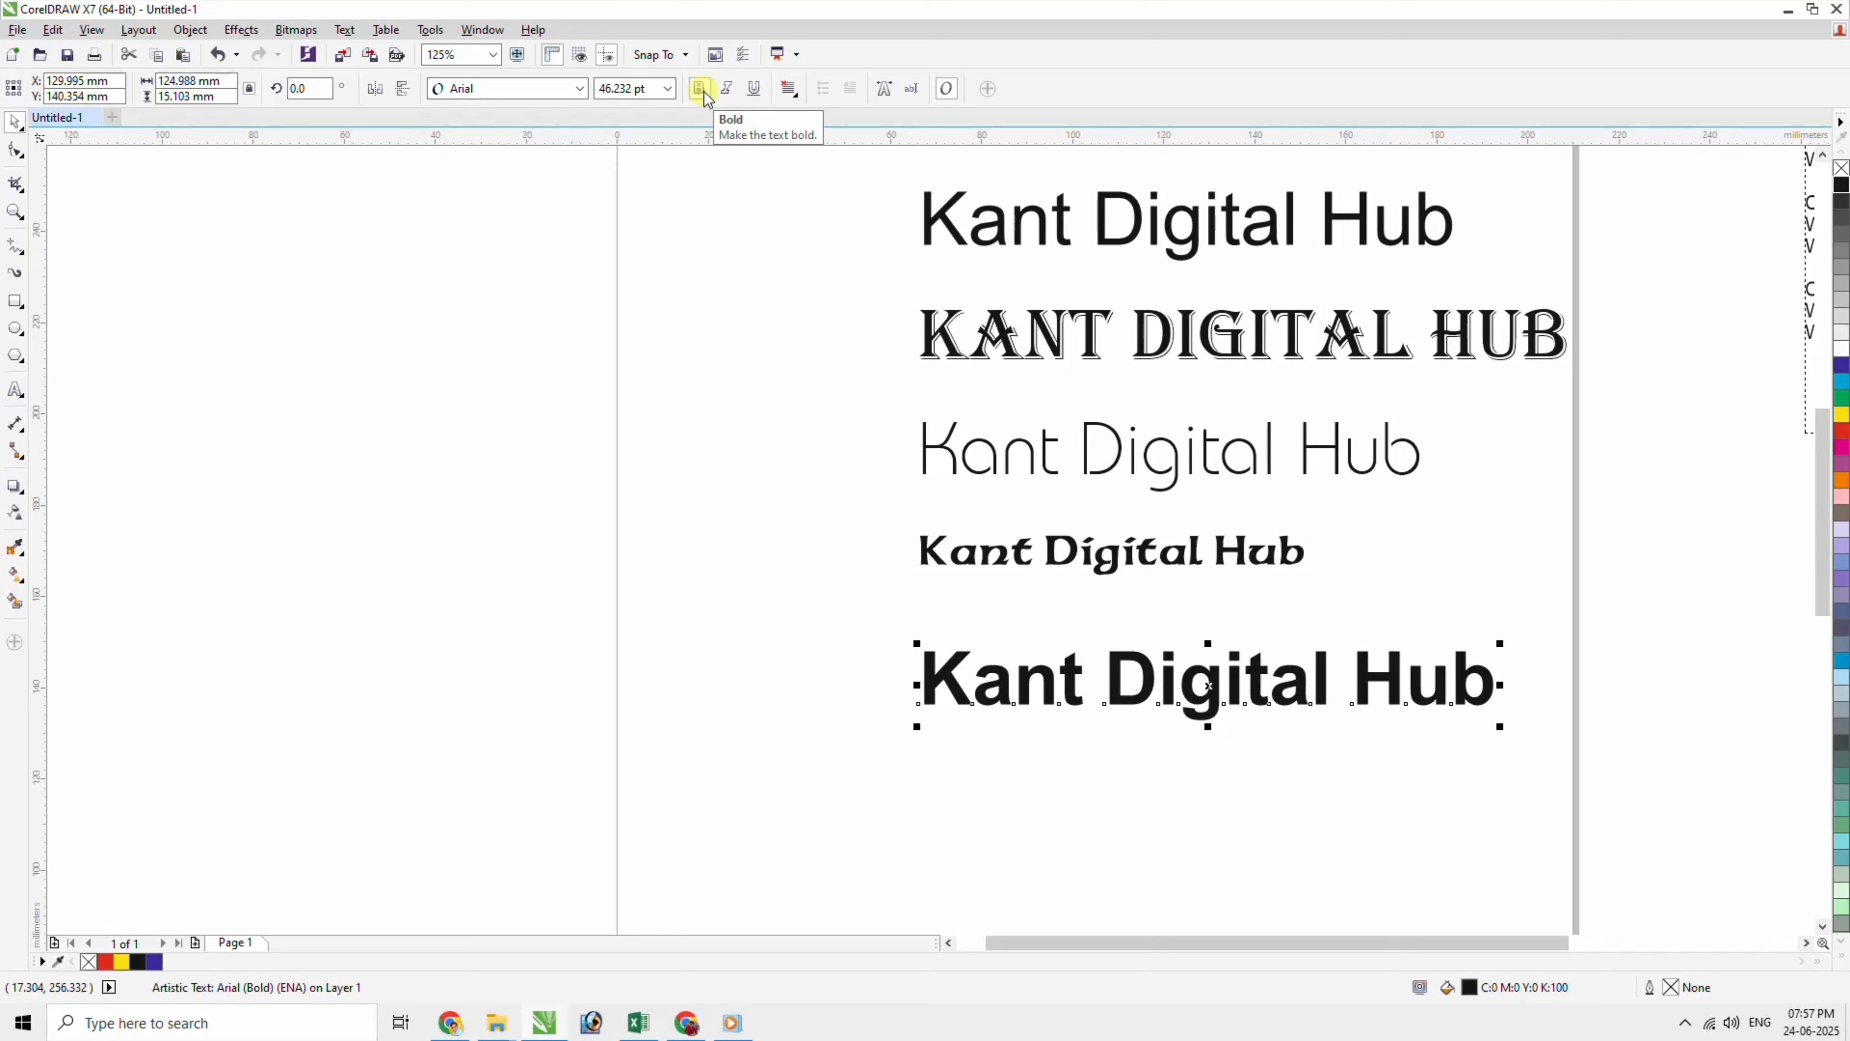
click(729, 90)
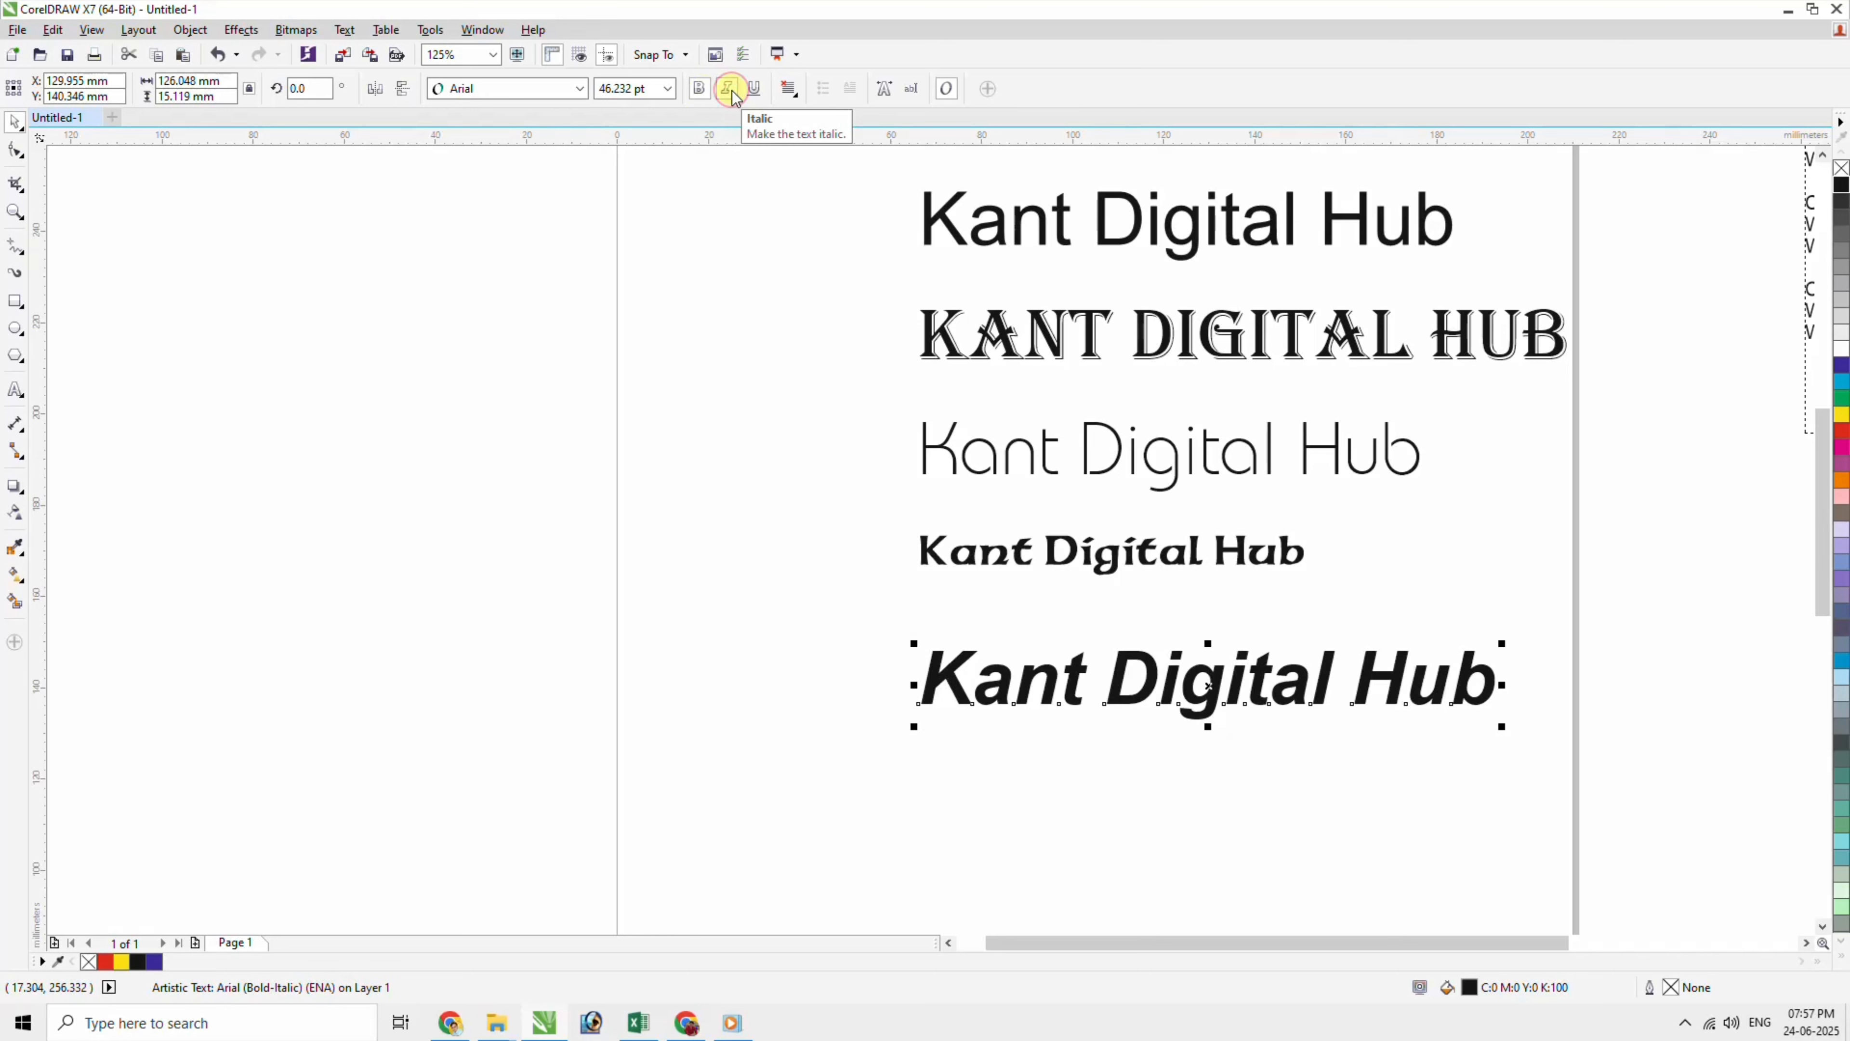
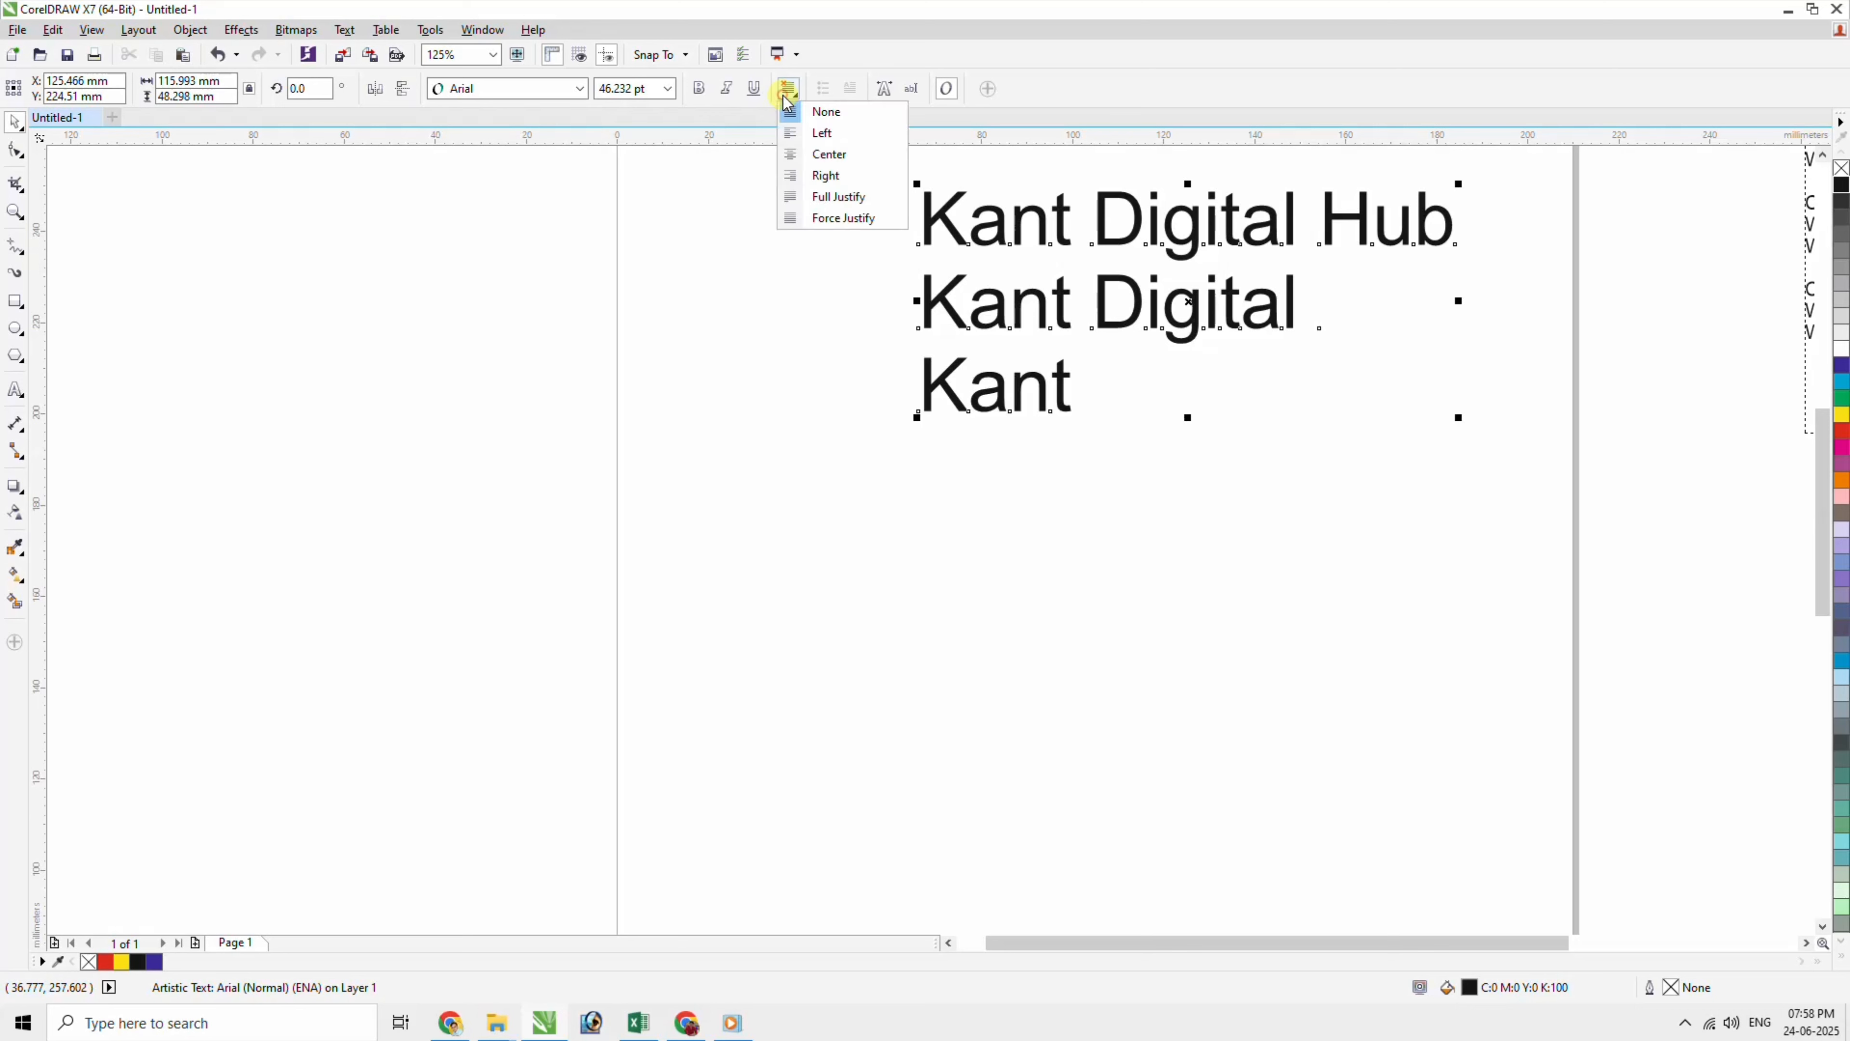
Try center alignment on the three-line "Kant Digital Hub" text and set it to right alignment.
click(815, 158)
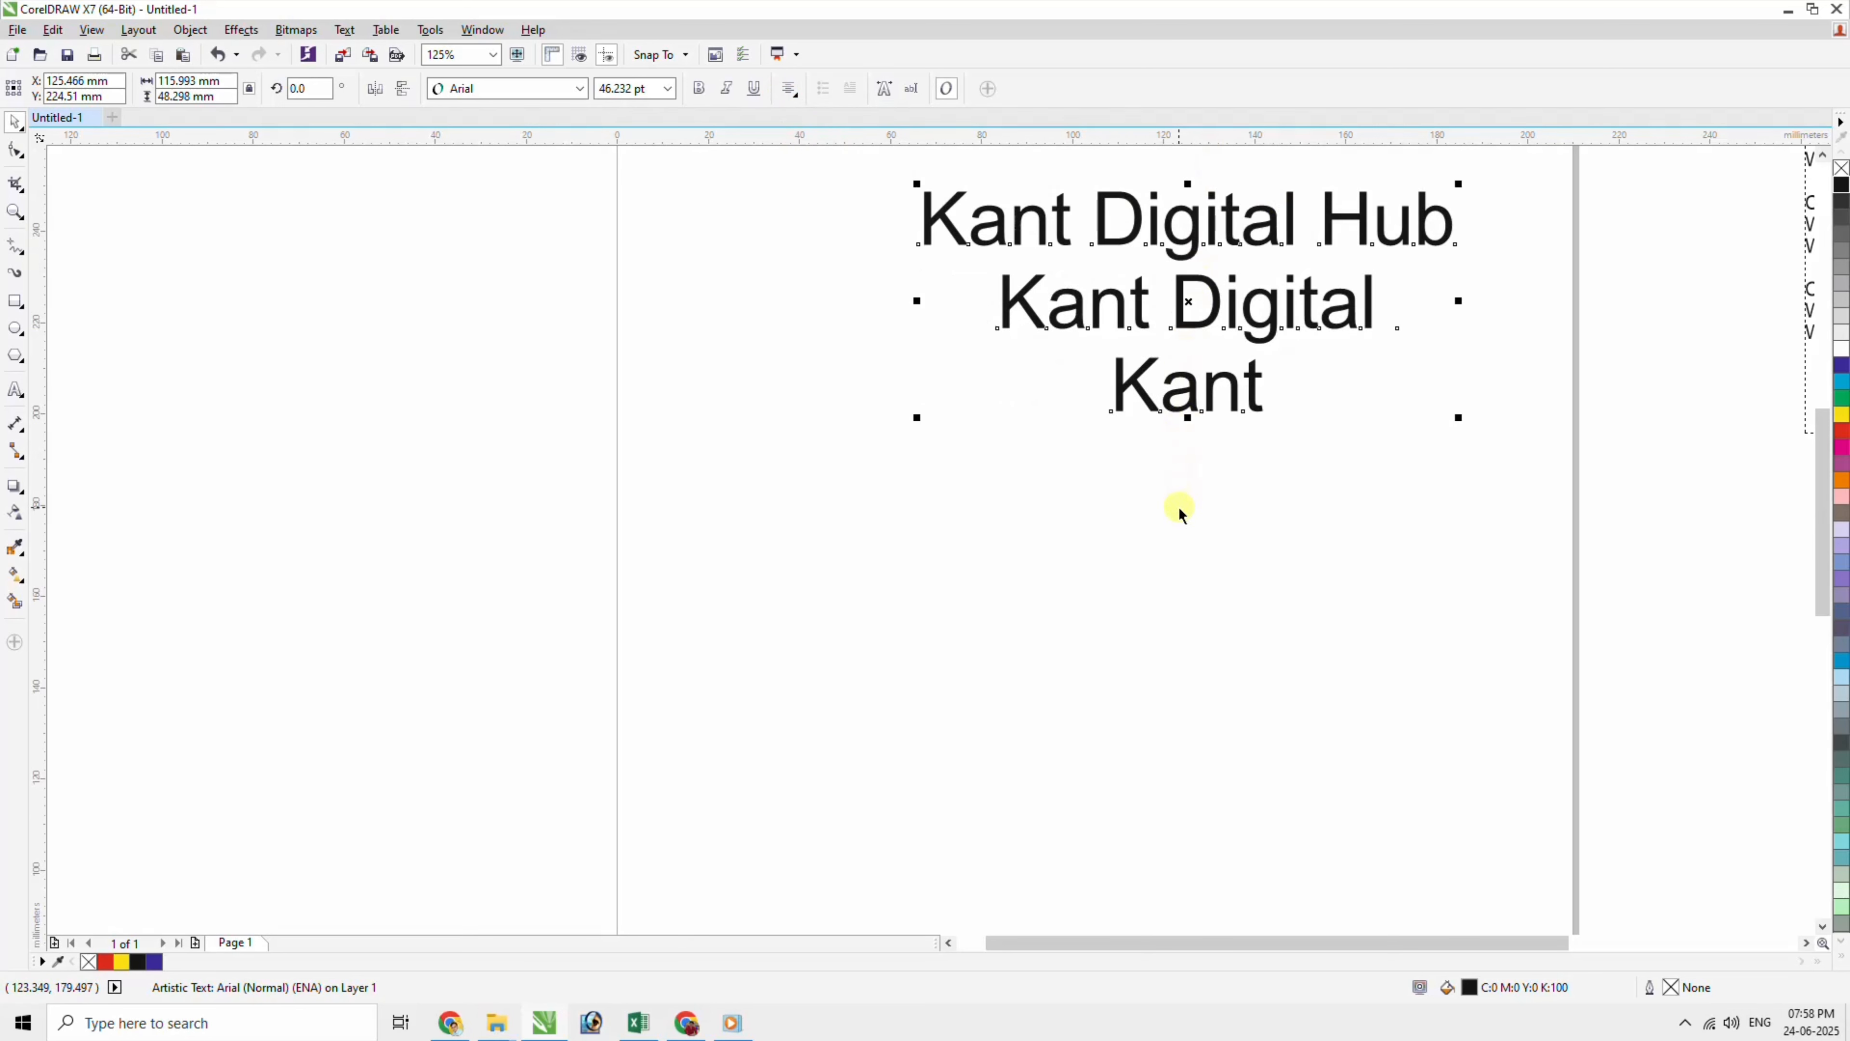
click(788, 89)
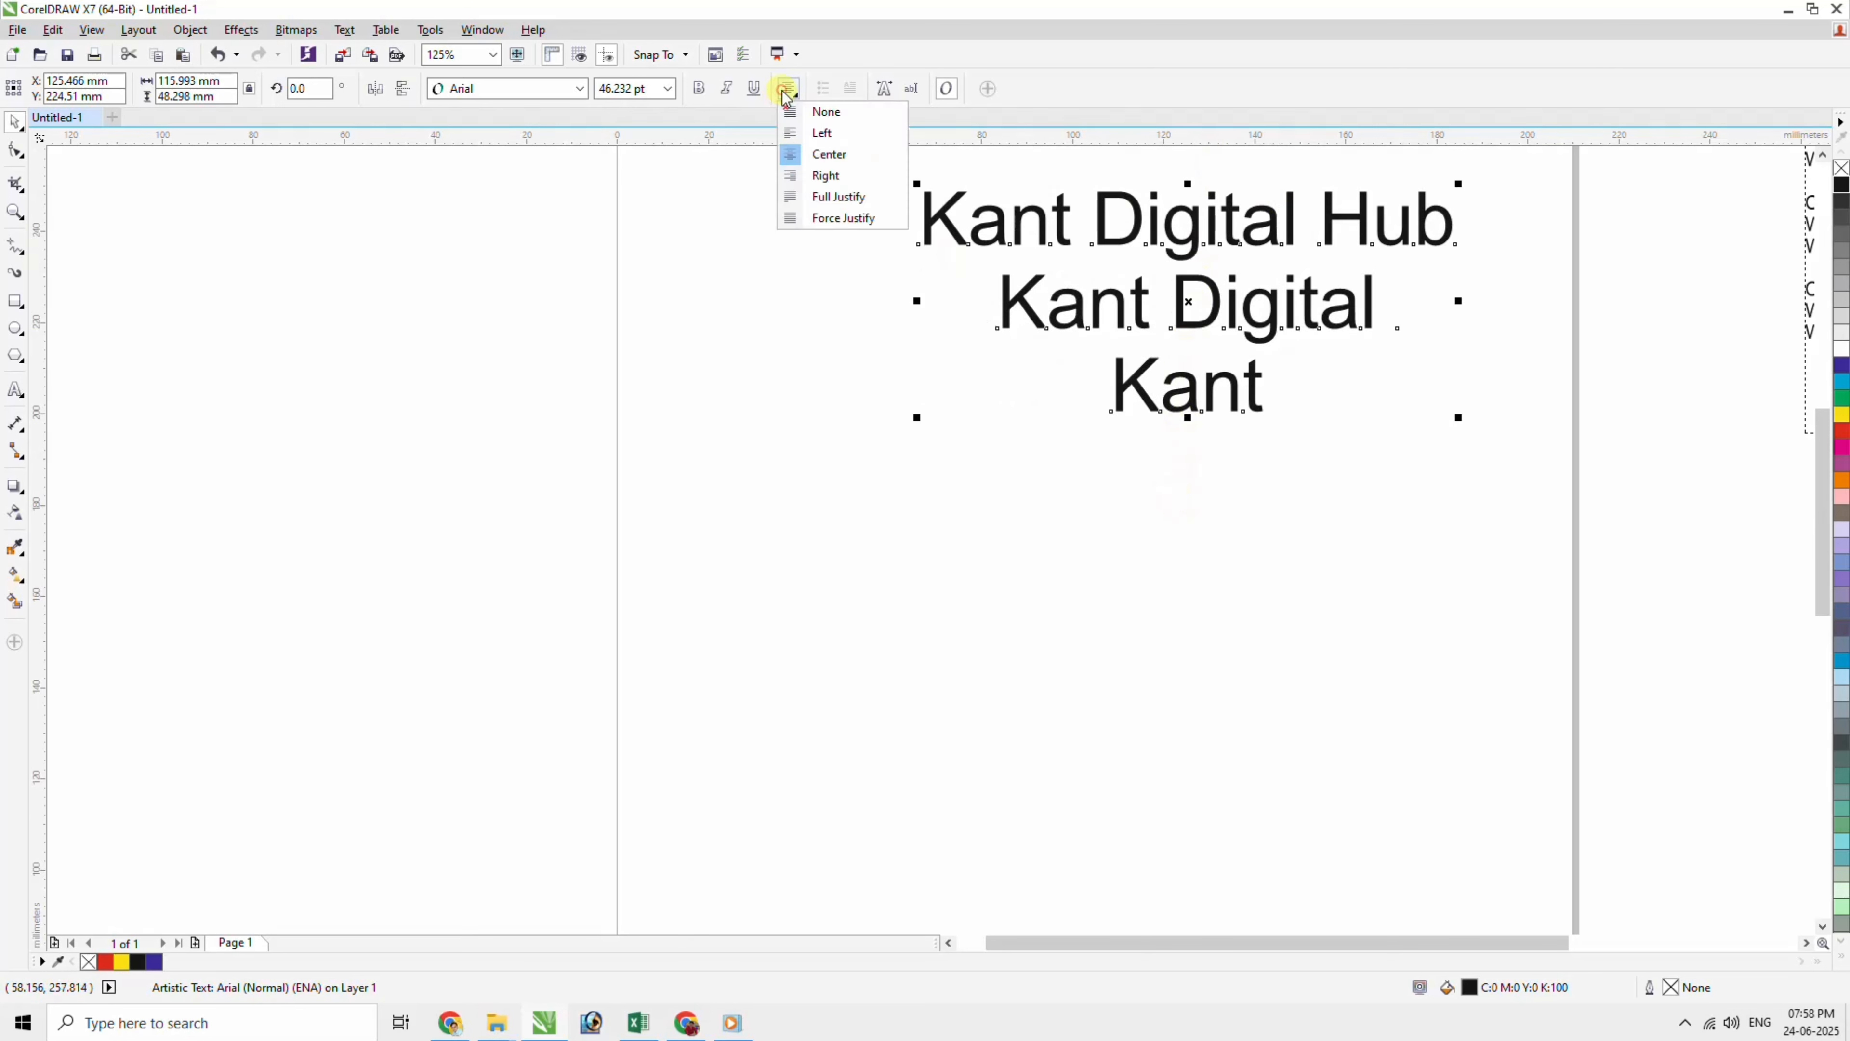
click(808, 175)
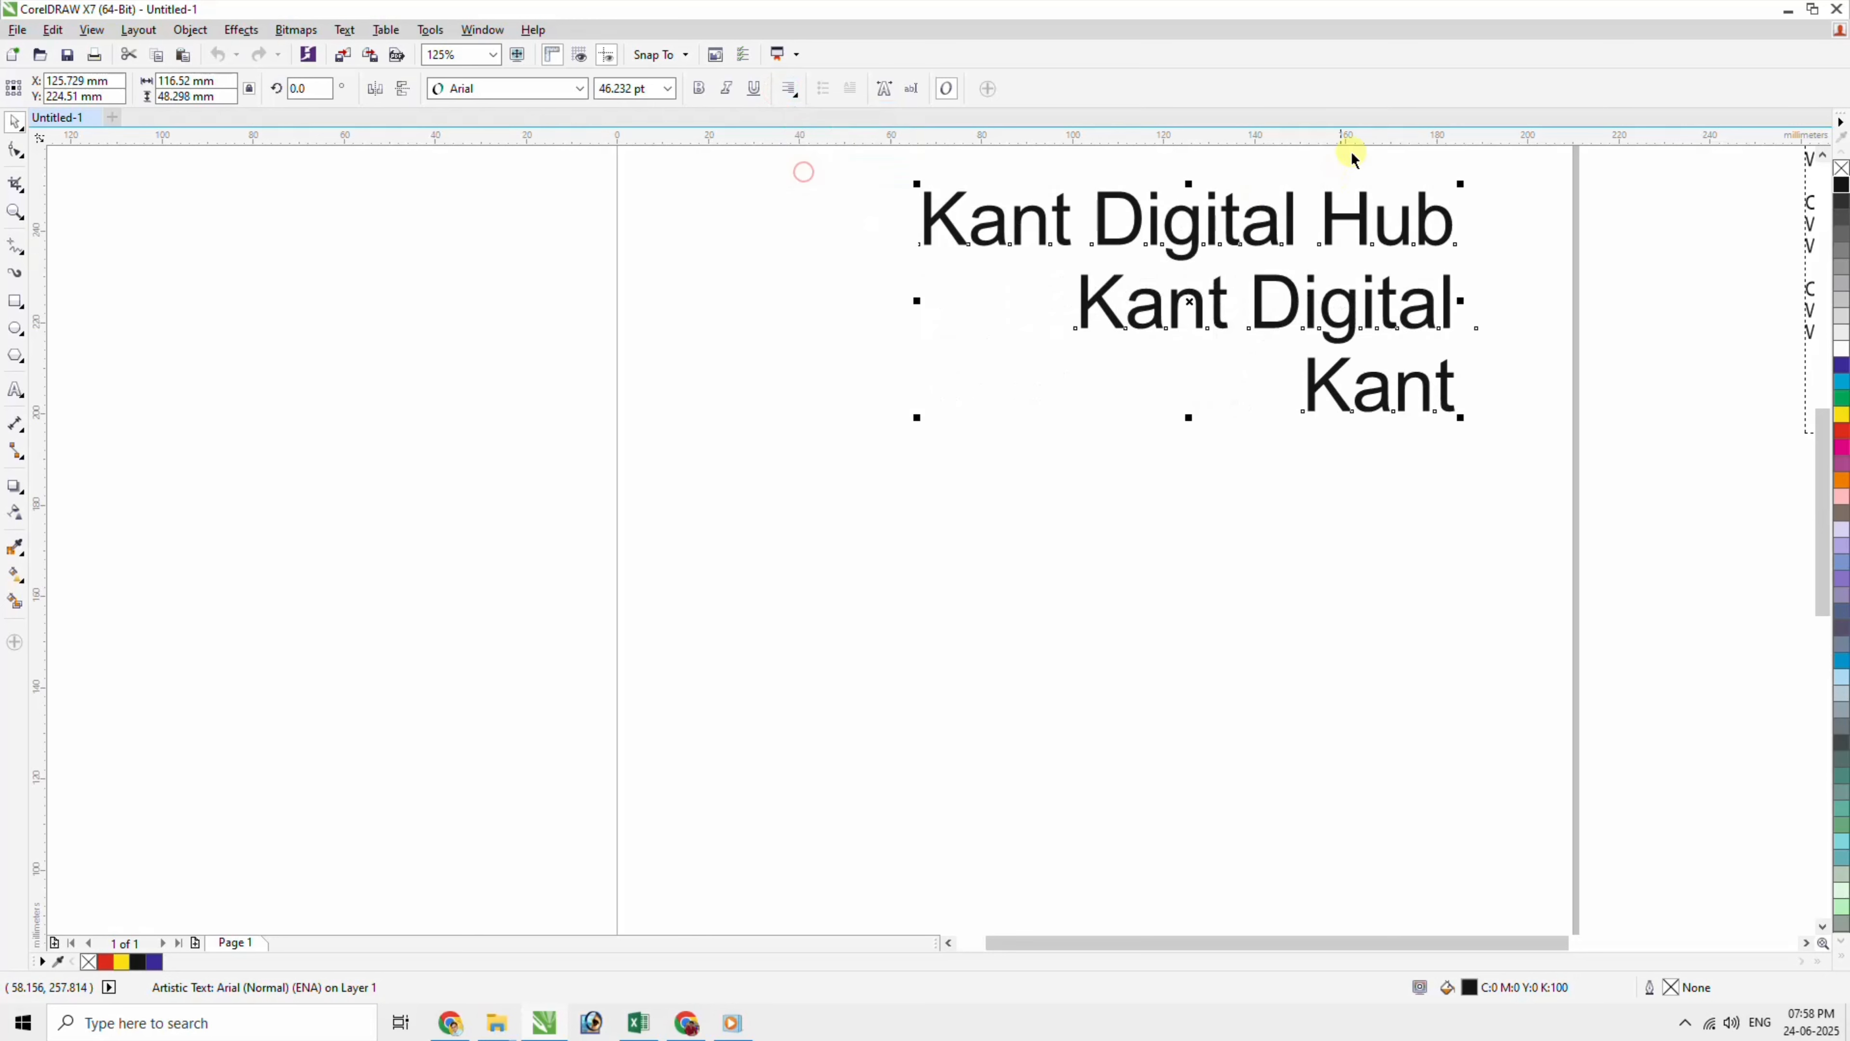
click(789, 89)
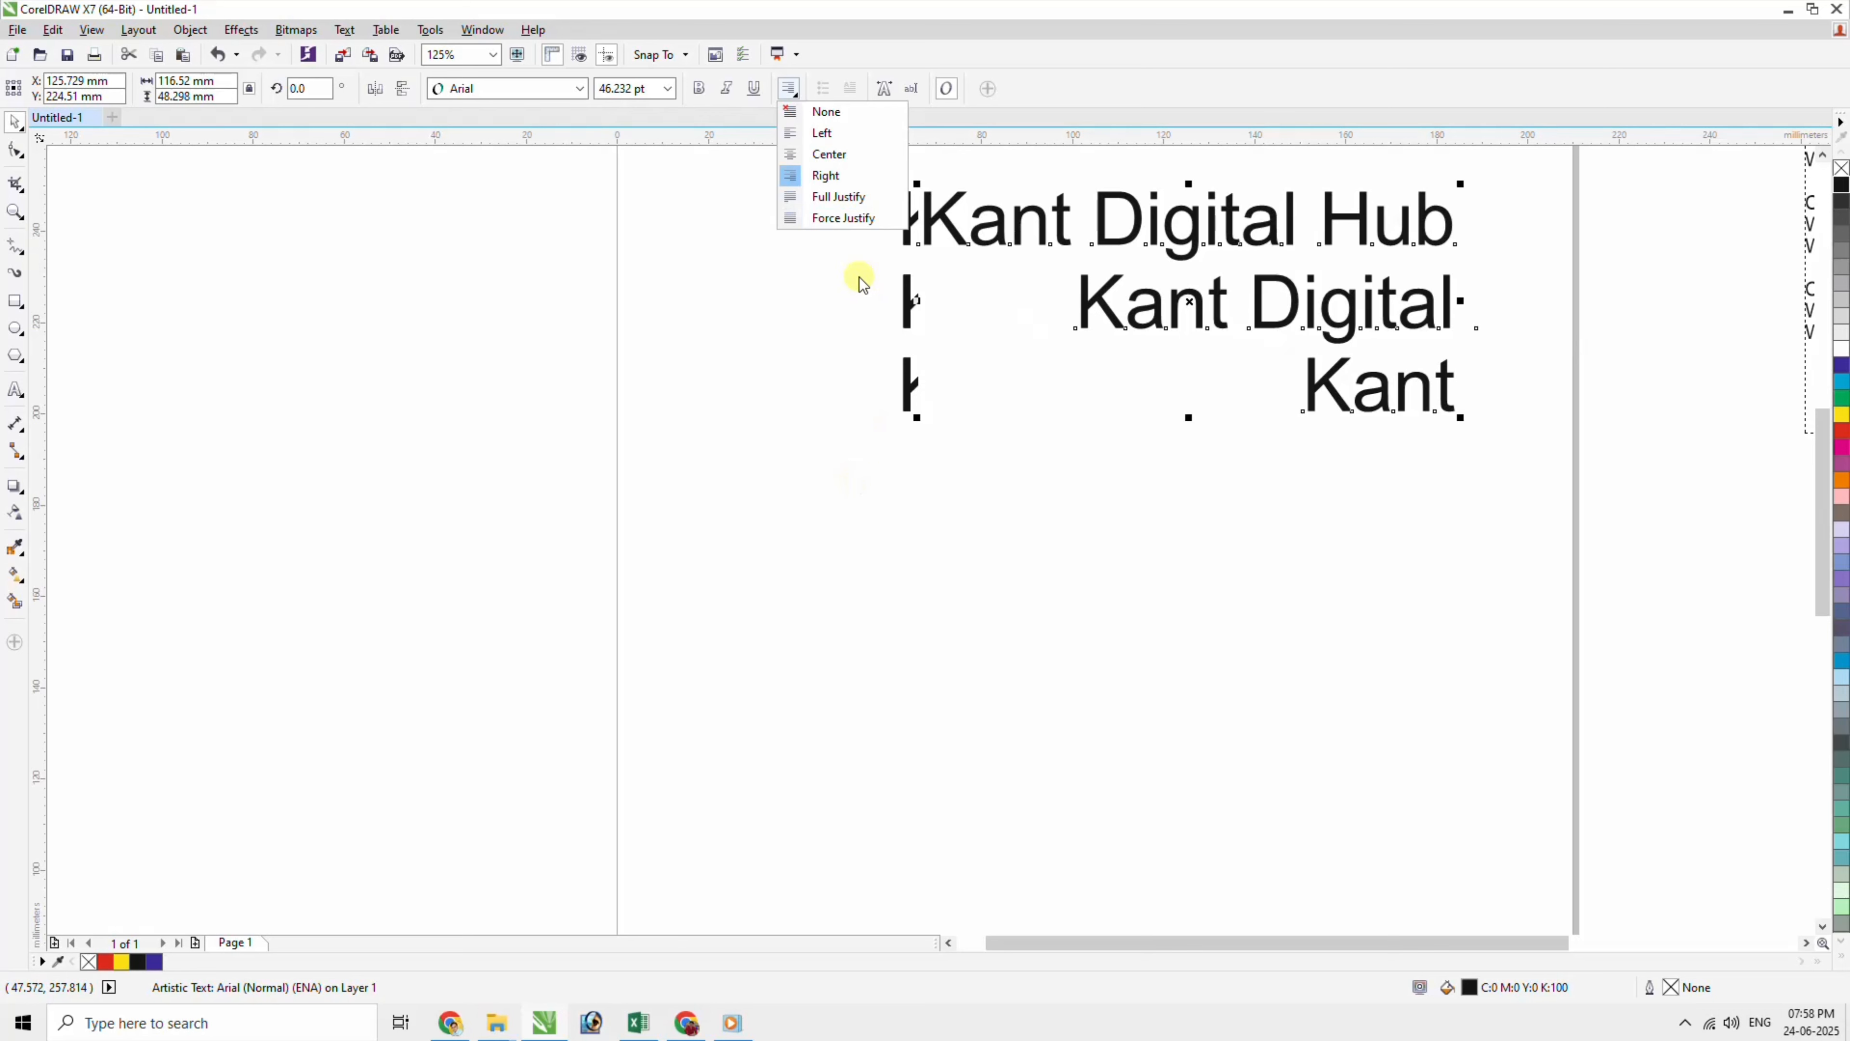
click(887, 661)
Move the paragraph text frame from beside the page onto the page, below the three-line "Kant Digital Hub" text.
scroll(1347, 364, down, 1)
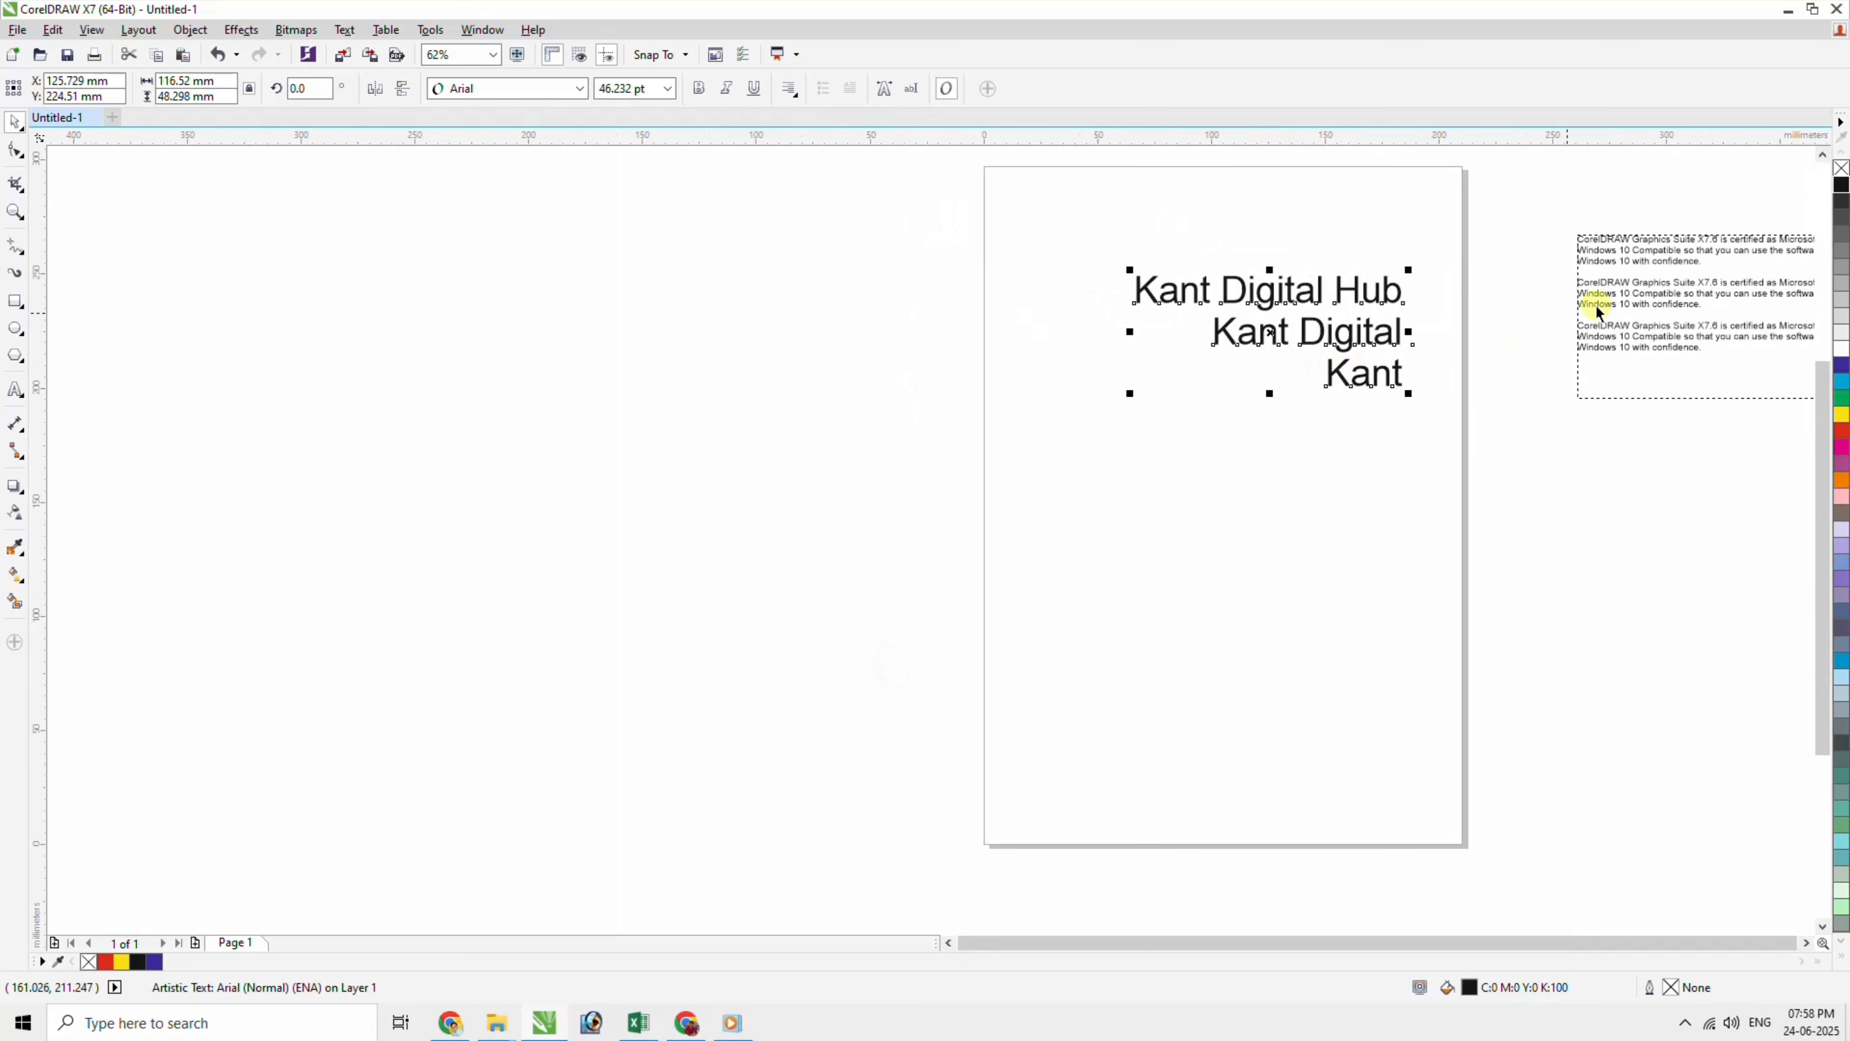
click(1598, 313)
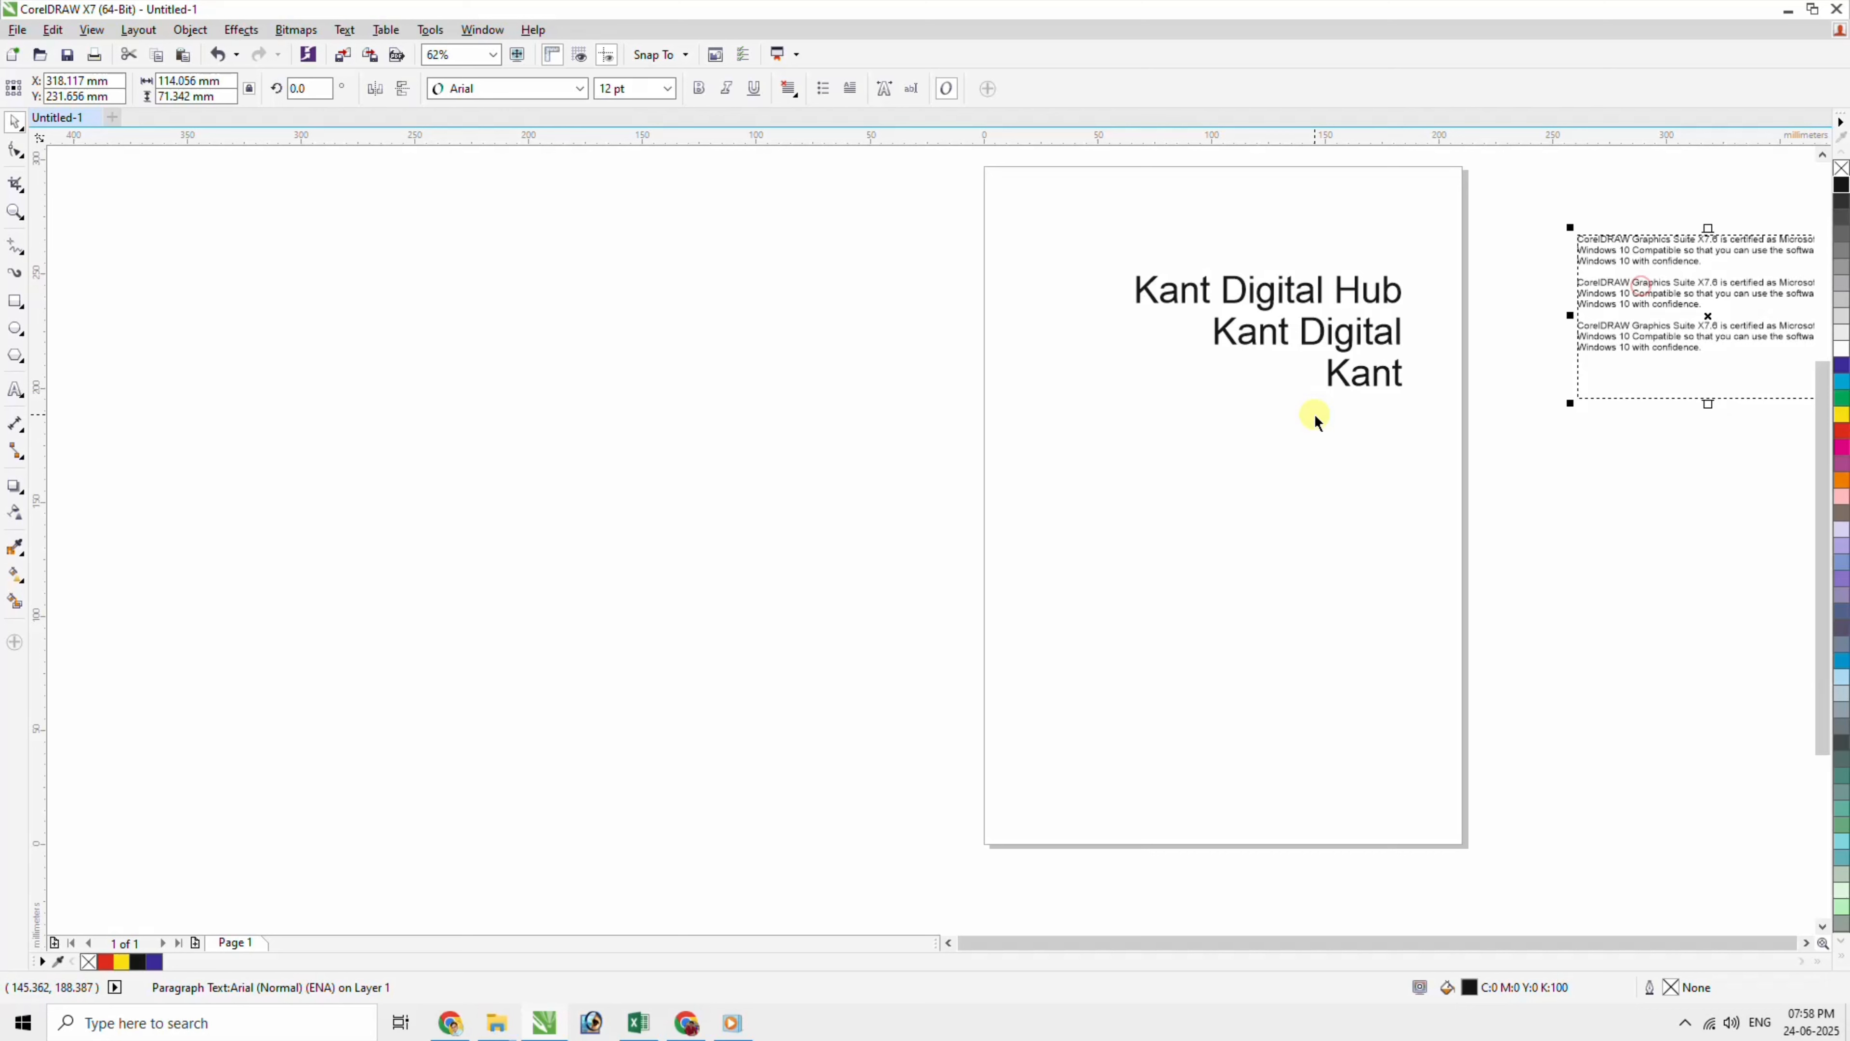
click(900, 306)
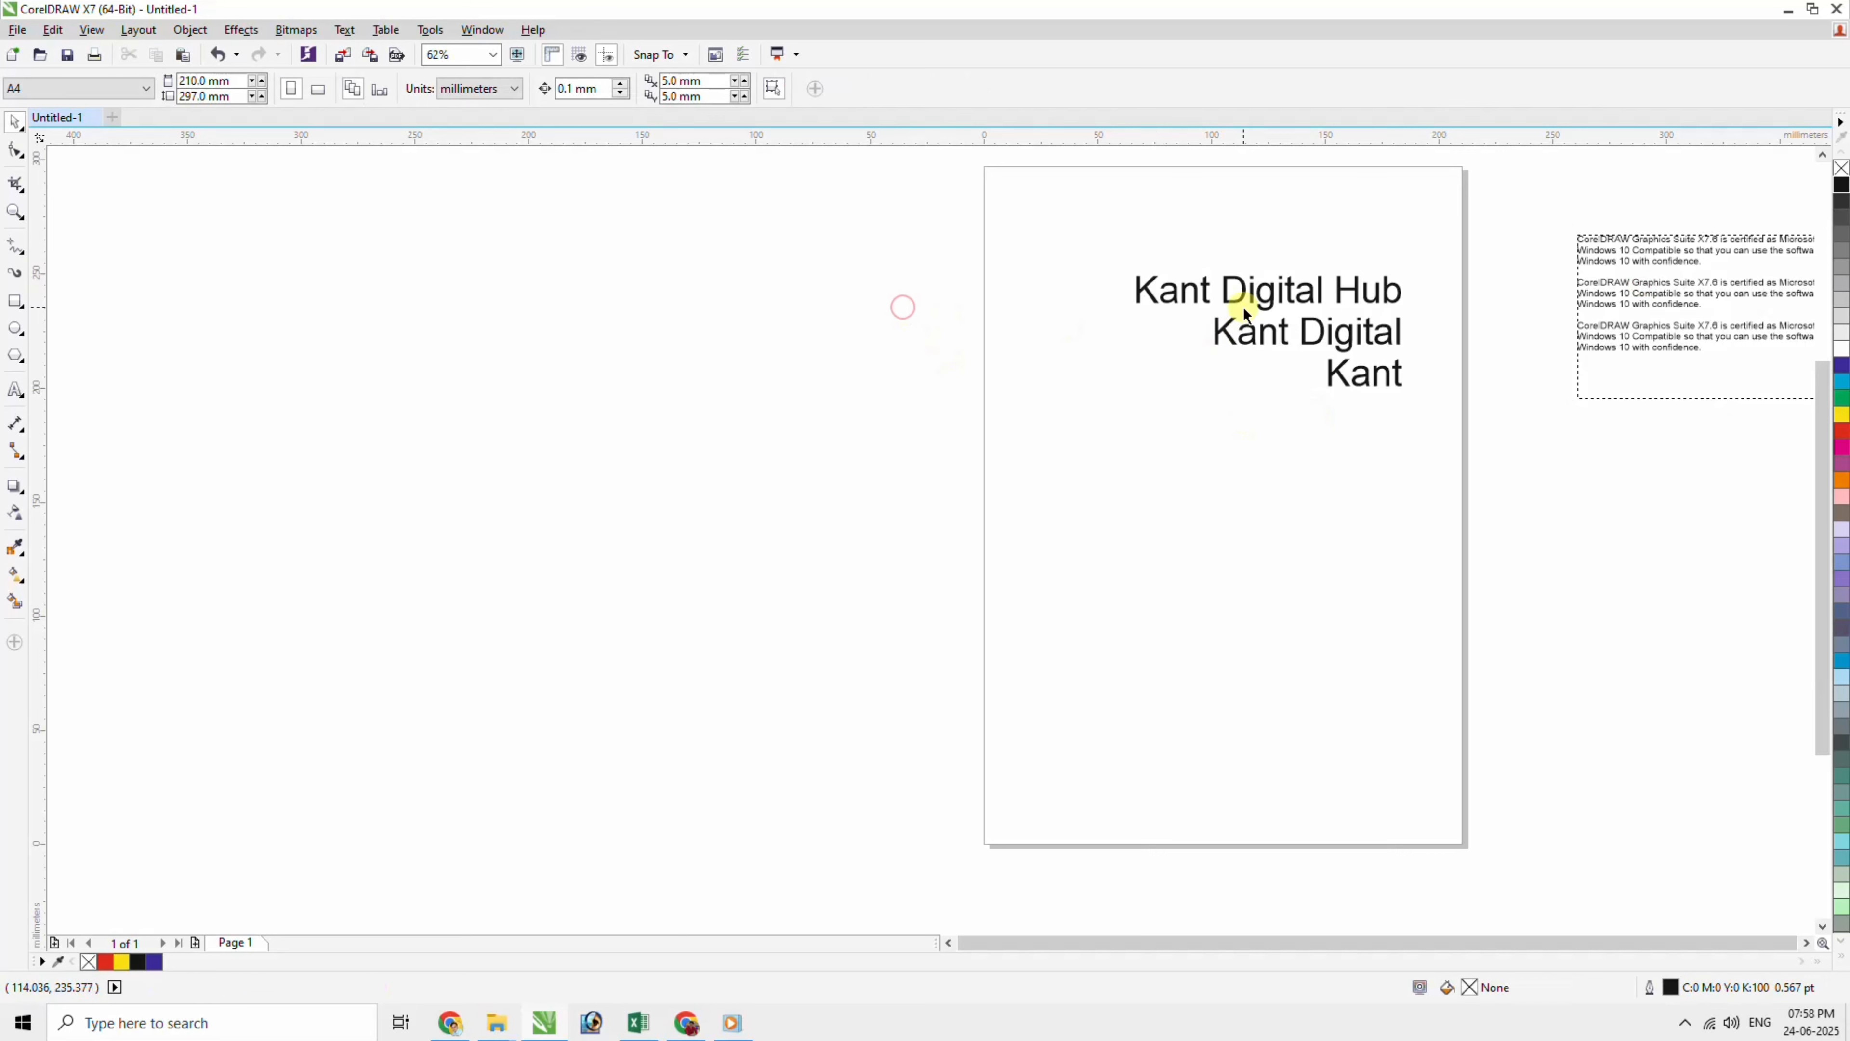
click(1243, 301)
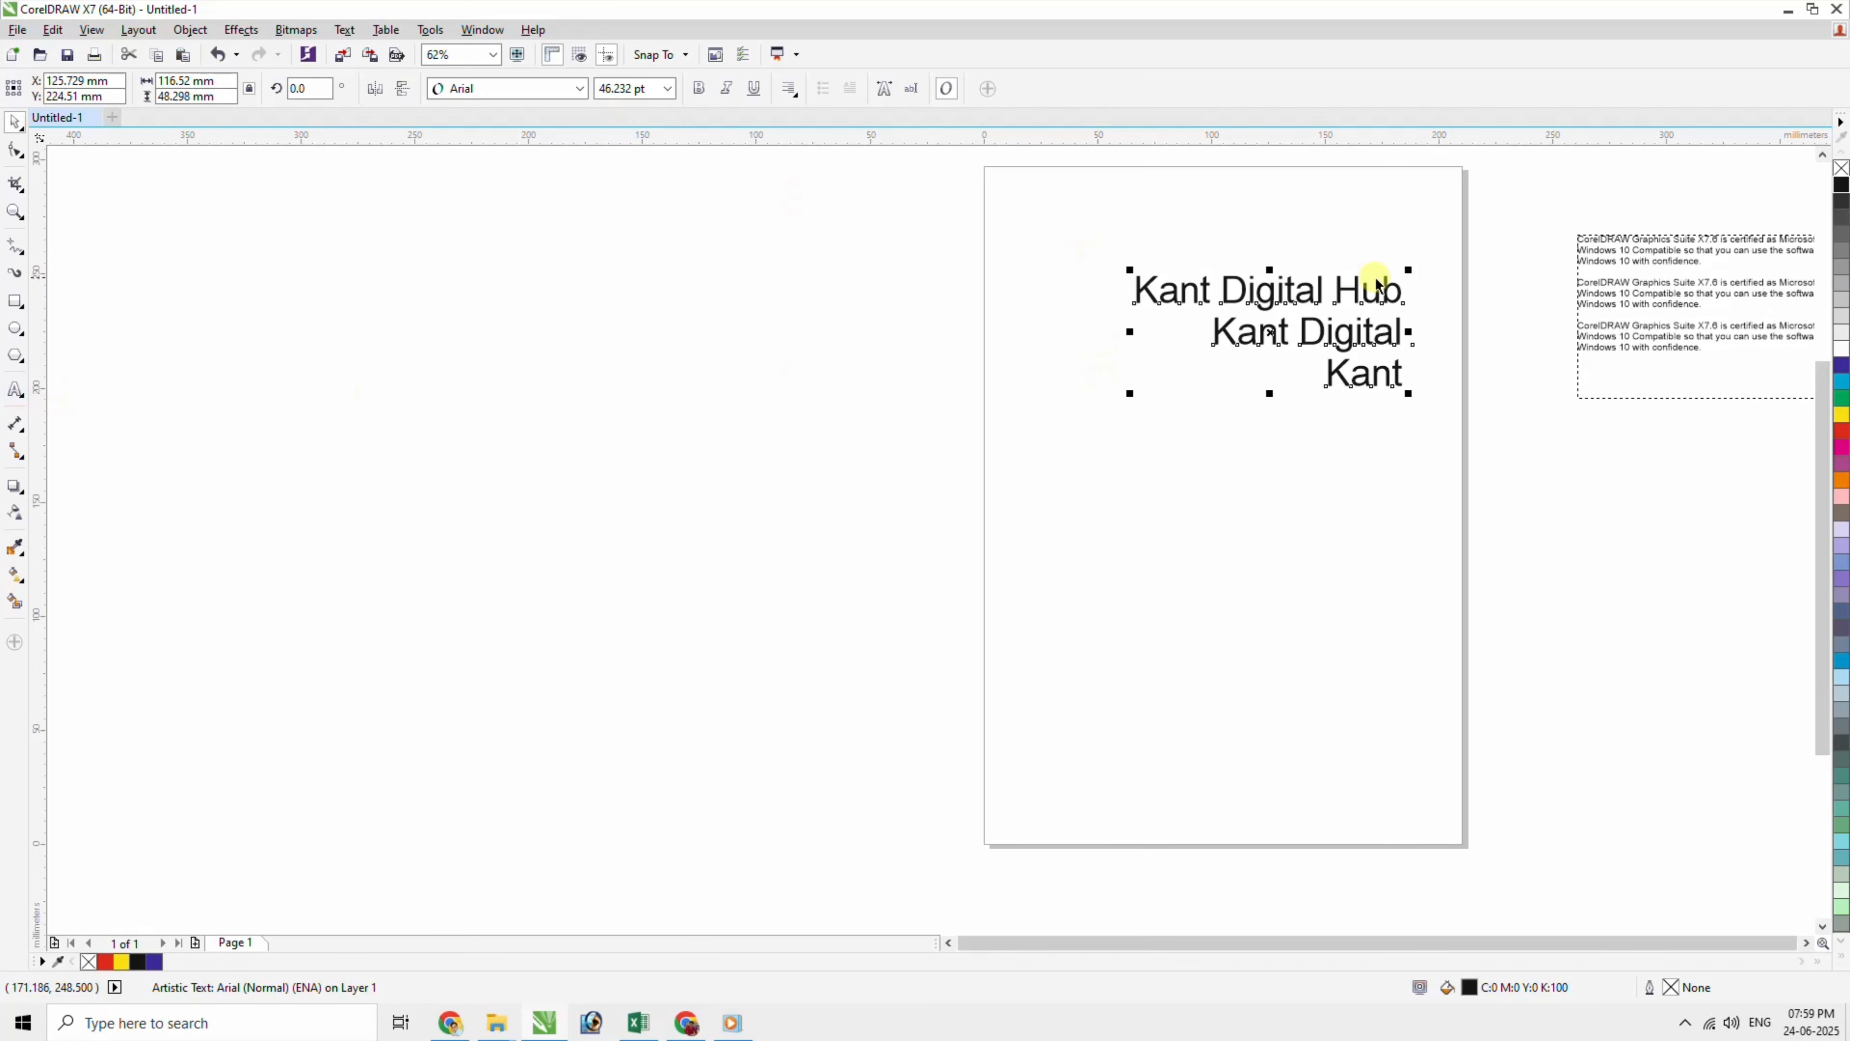
click(1618, 291)
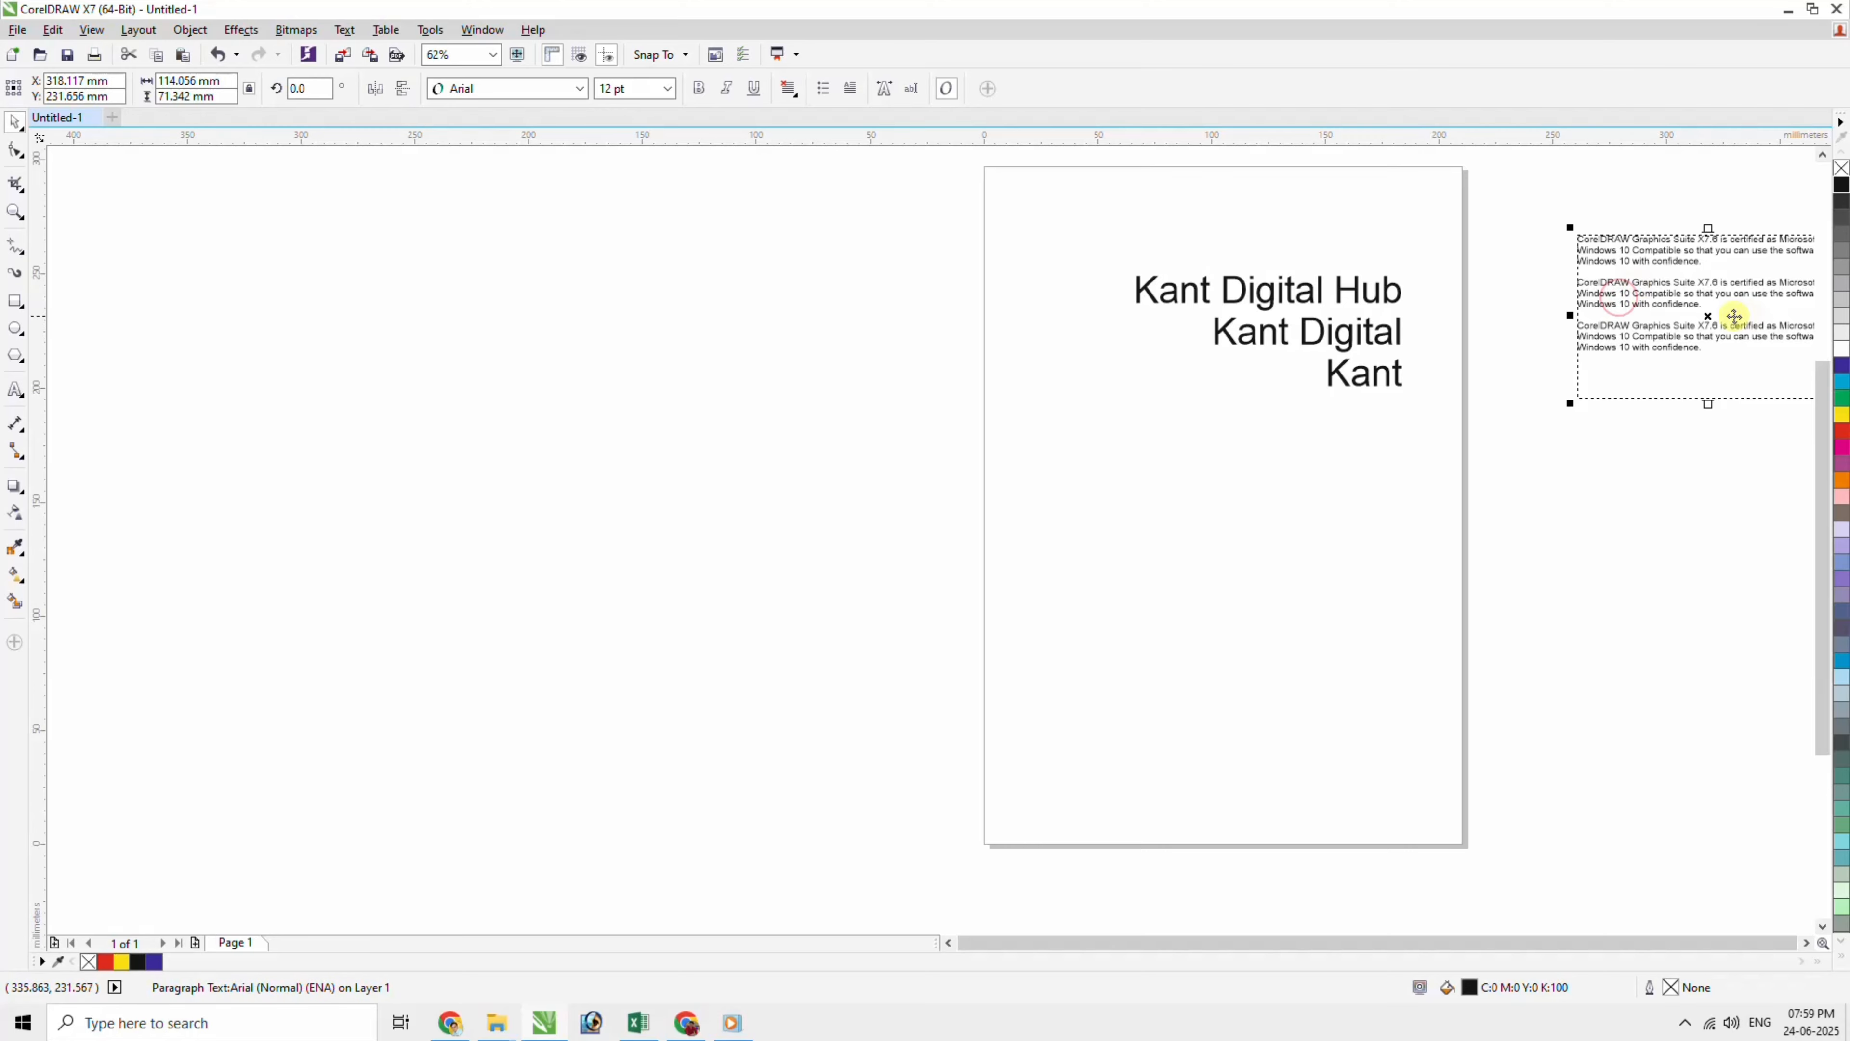
drag(1709, 319, 1181, 502)
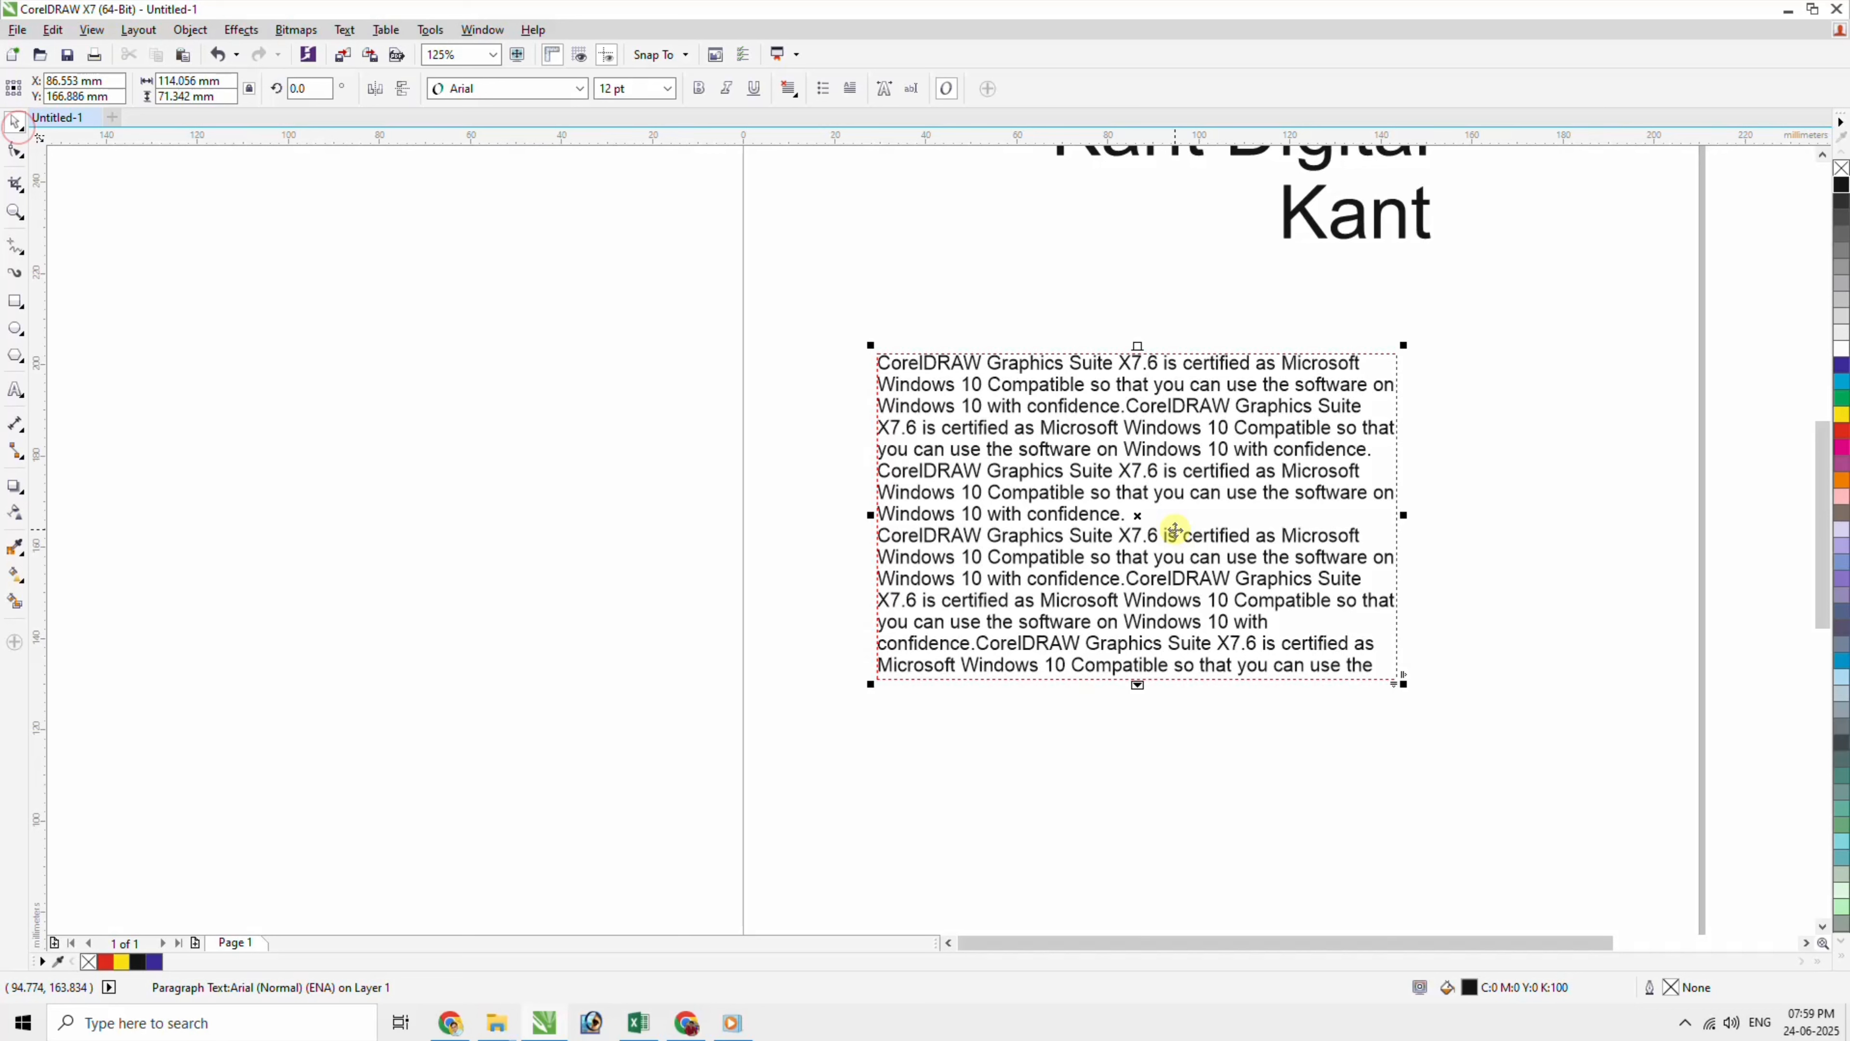
Resize the paragraph text frame to about 130 mm wide and 76 mm high, trying a height of about 45 mm on the way.
drag(1407, 515, 1476, 515)
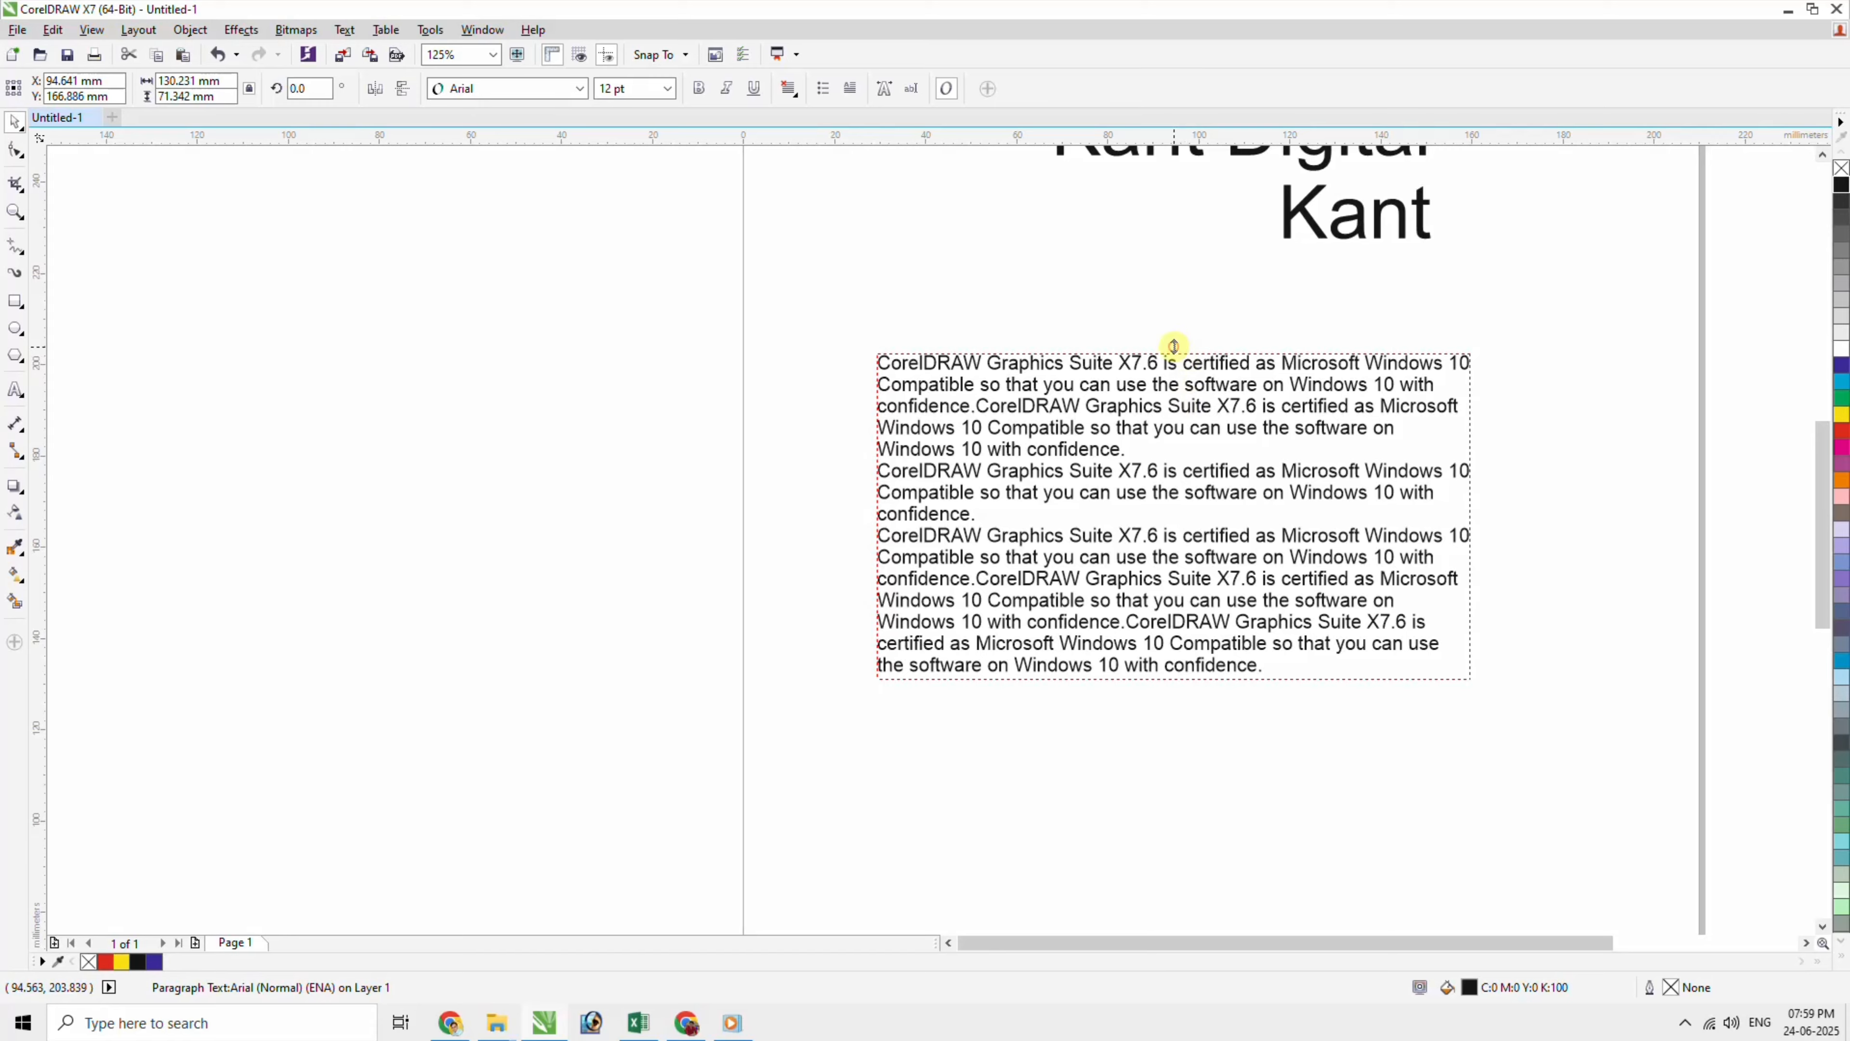
drag(1174, 345, 1176, 305)
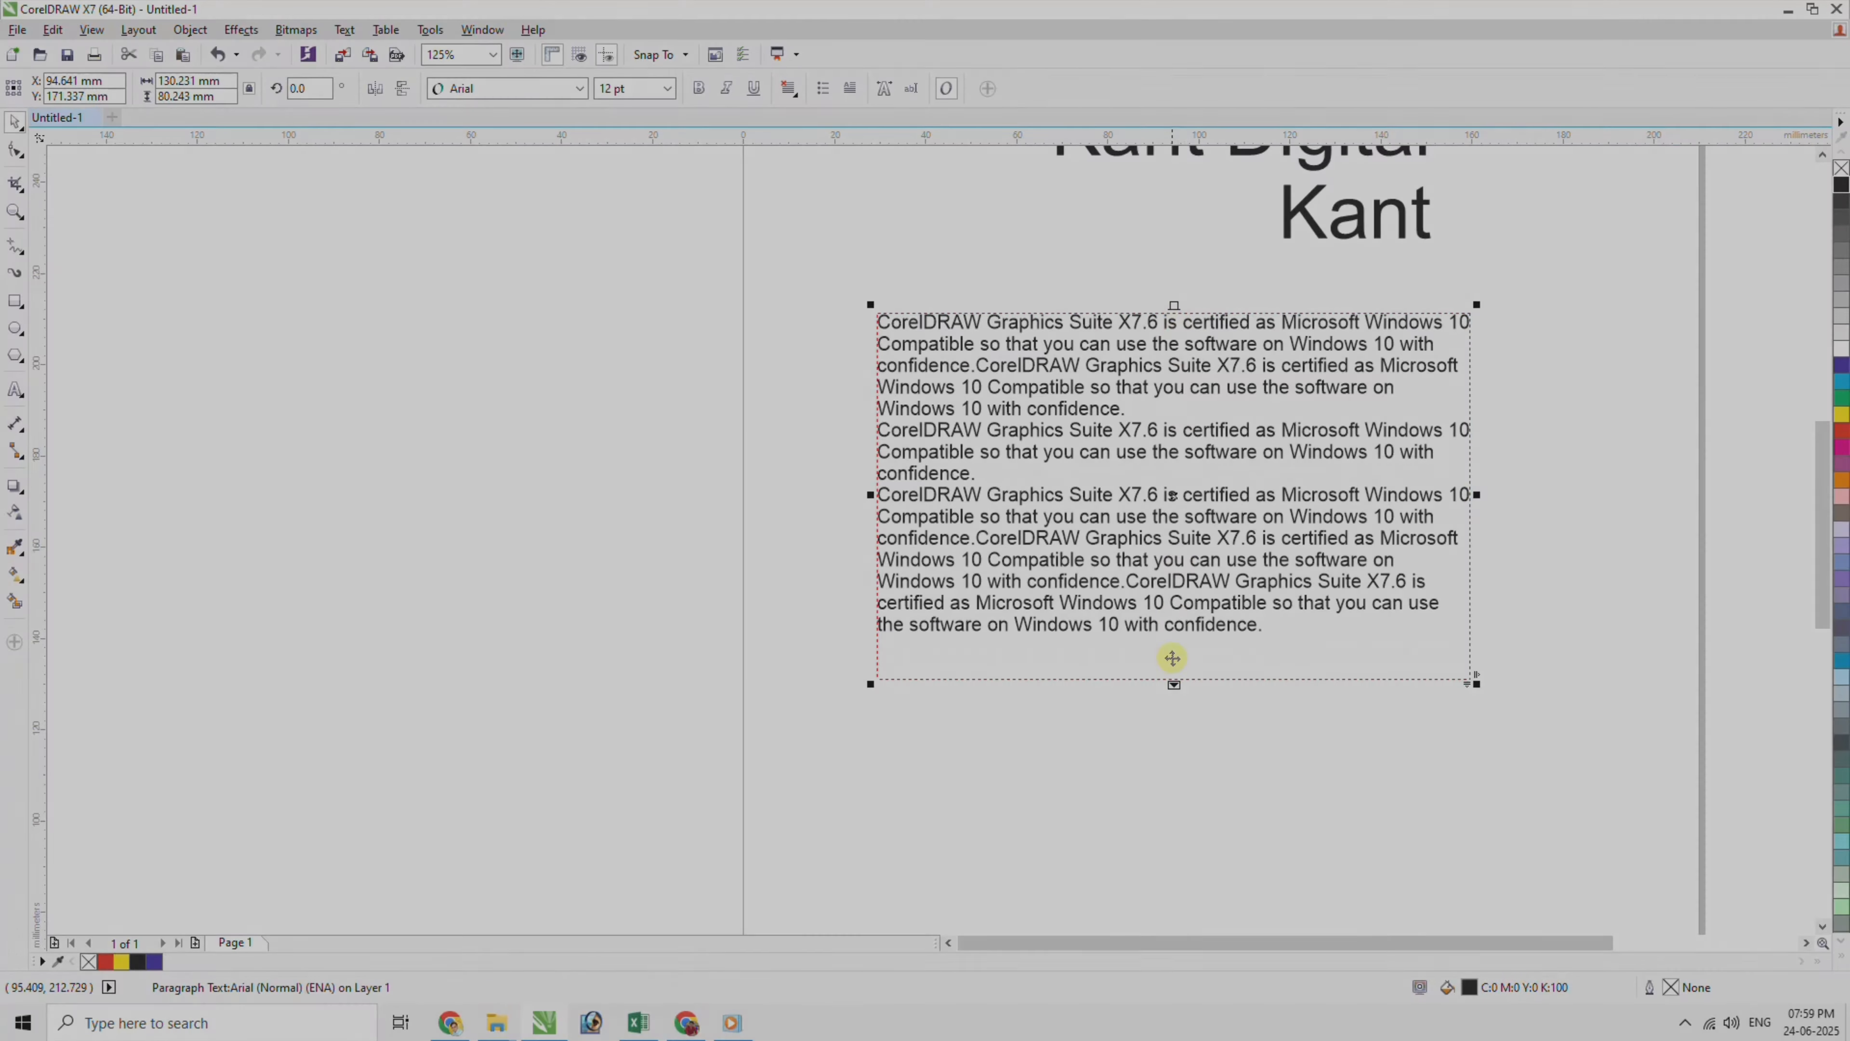
drag(1173, 678, 1193, 530)
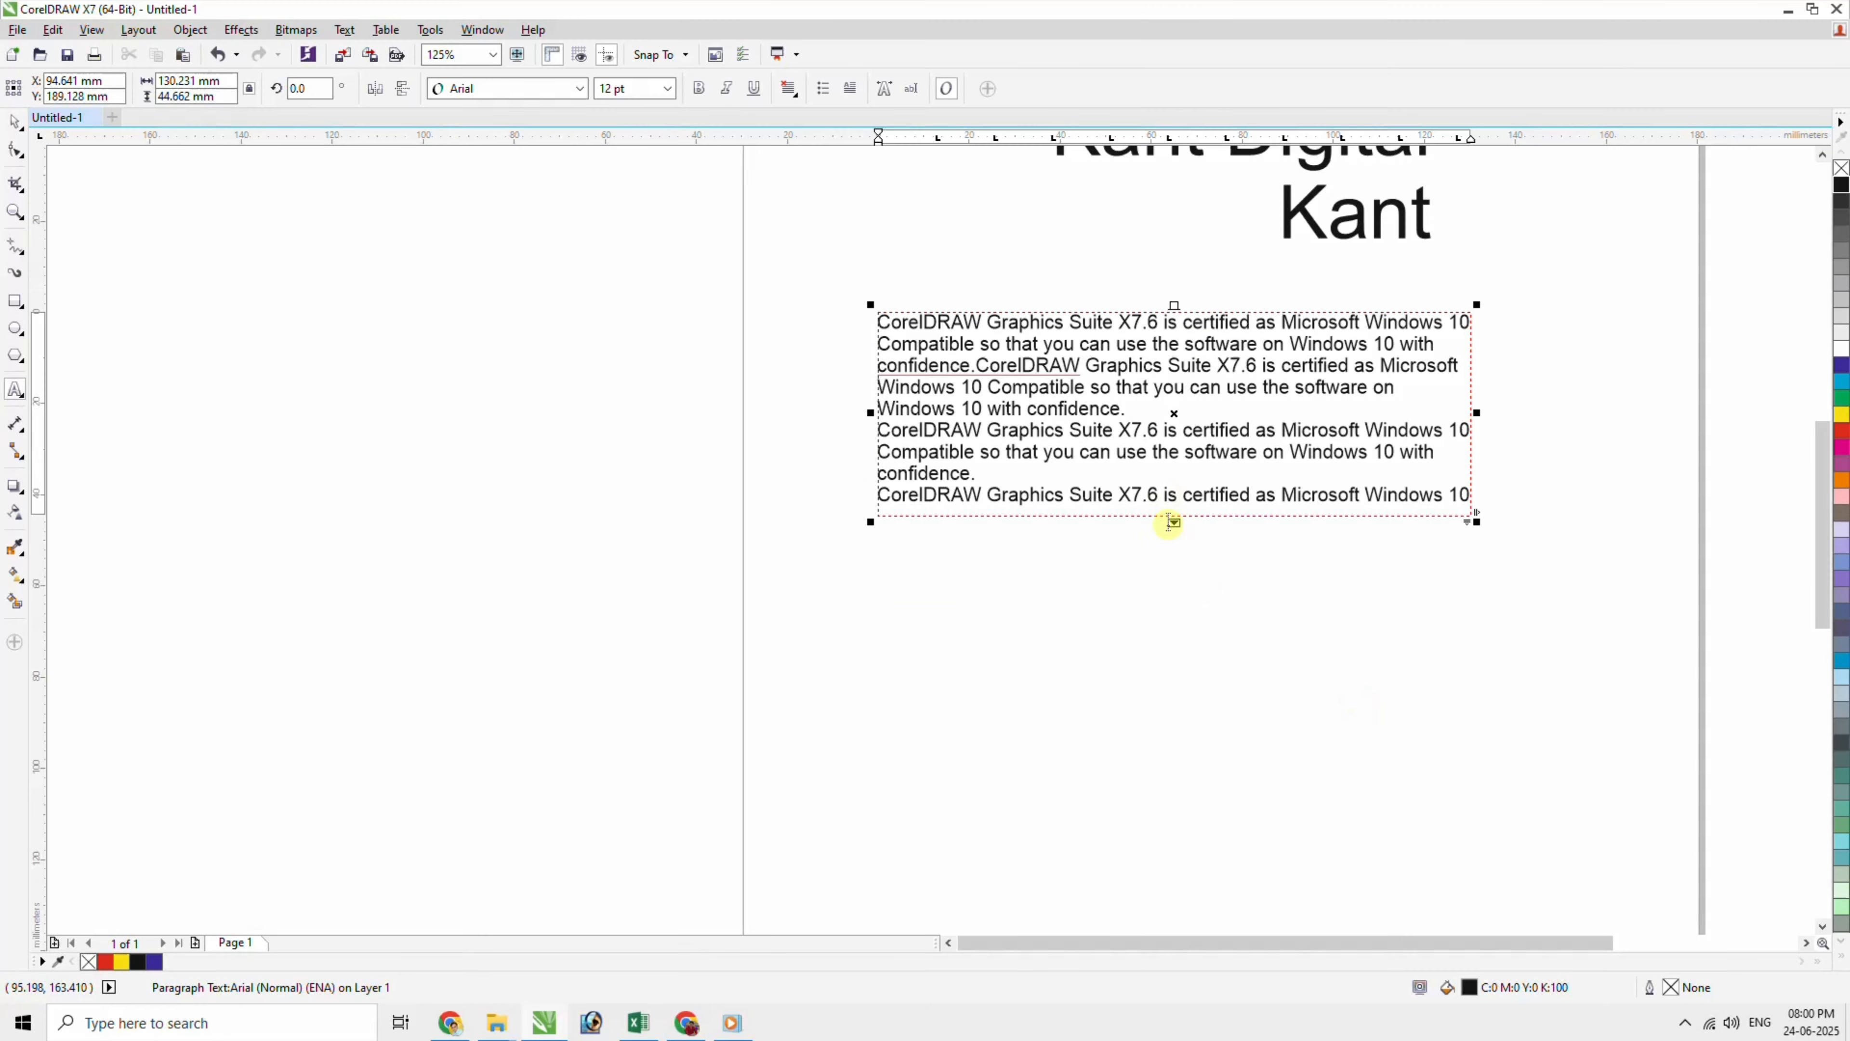
drag(1174, 523, 1185, 667)
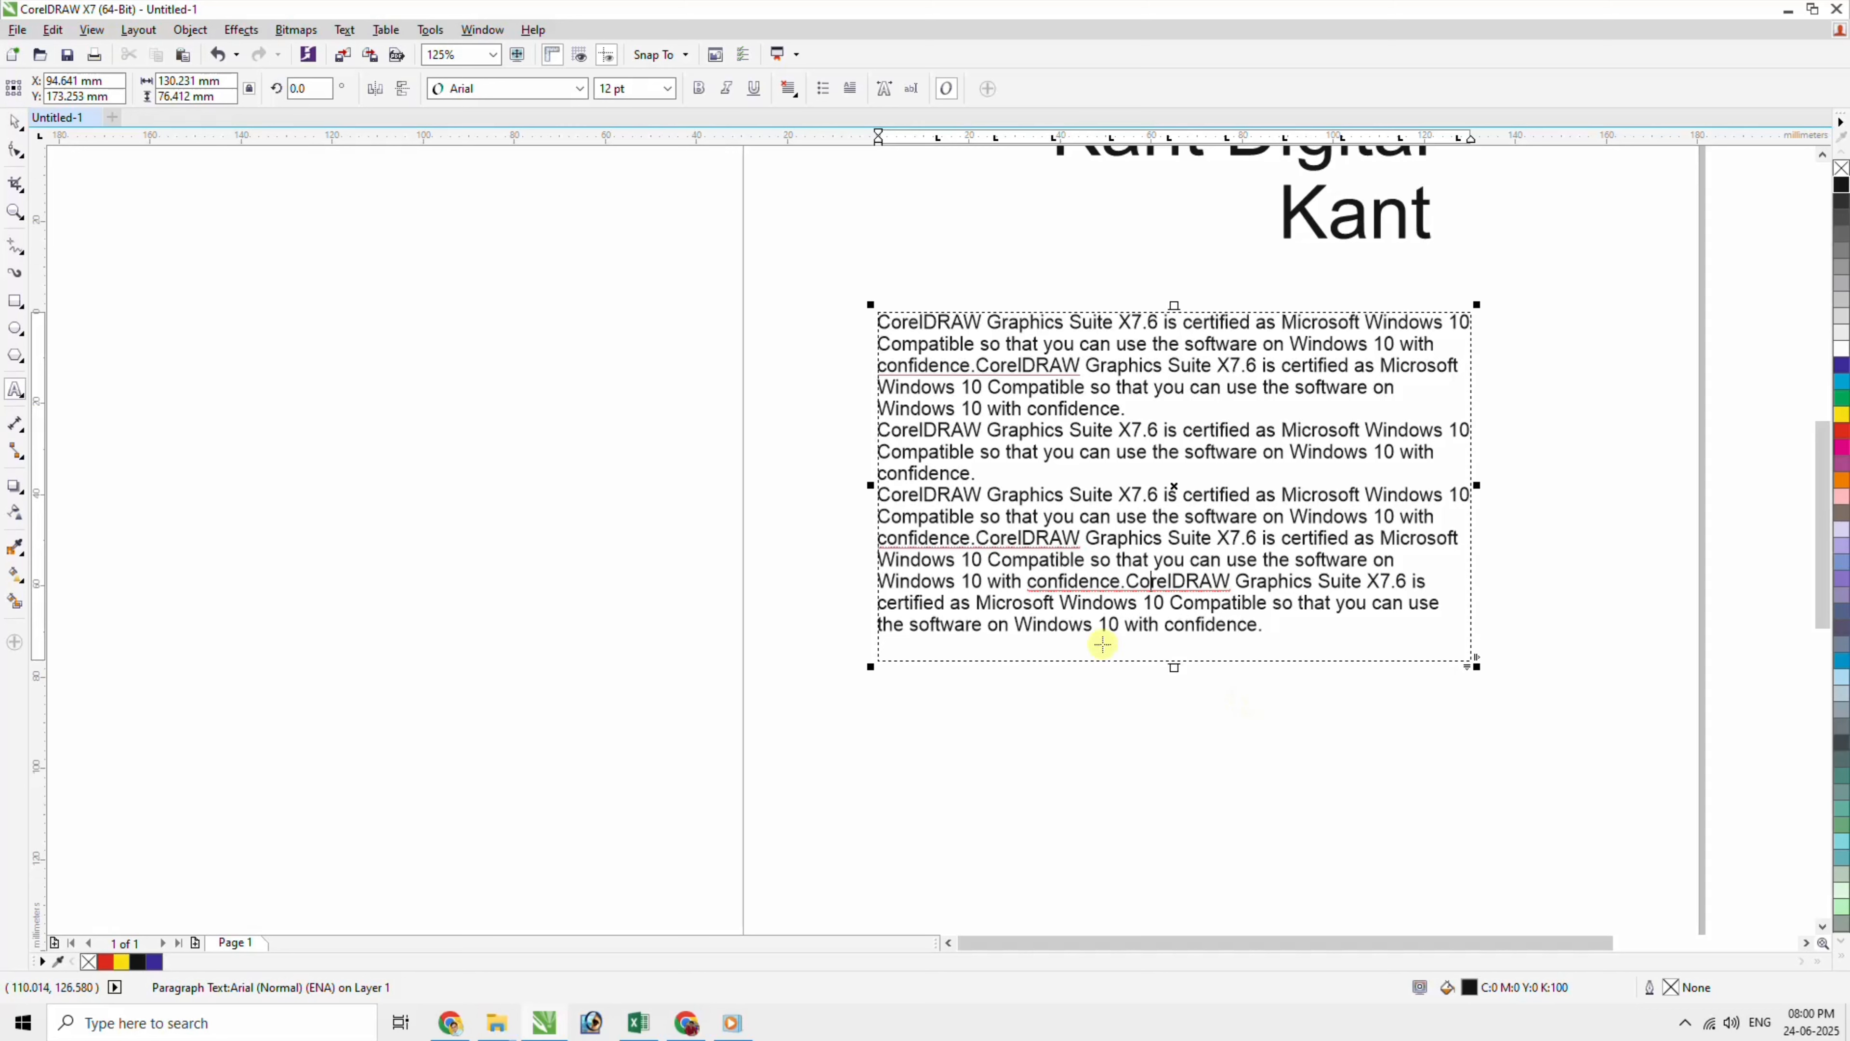
Extend the paragraph frame's left edge outward and adjust its right edge to a width of about 134 mm.
drag(871, 485, 844, 494)
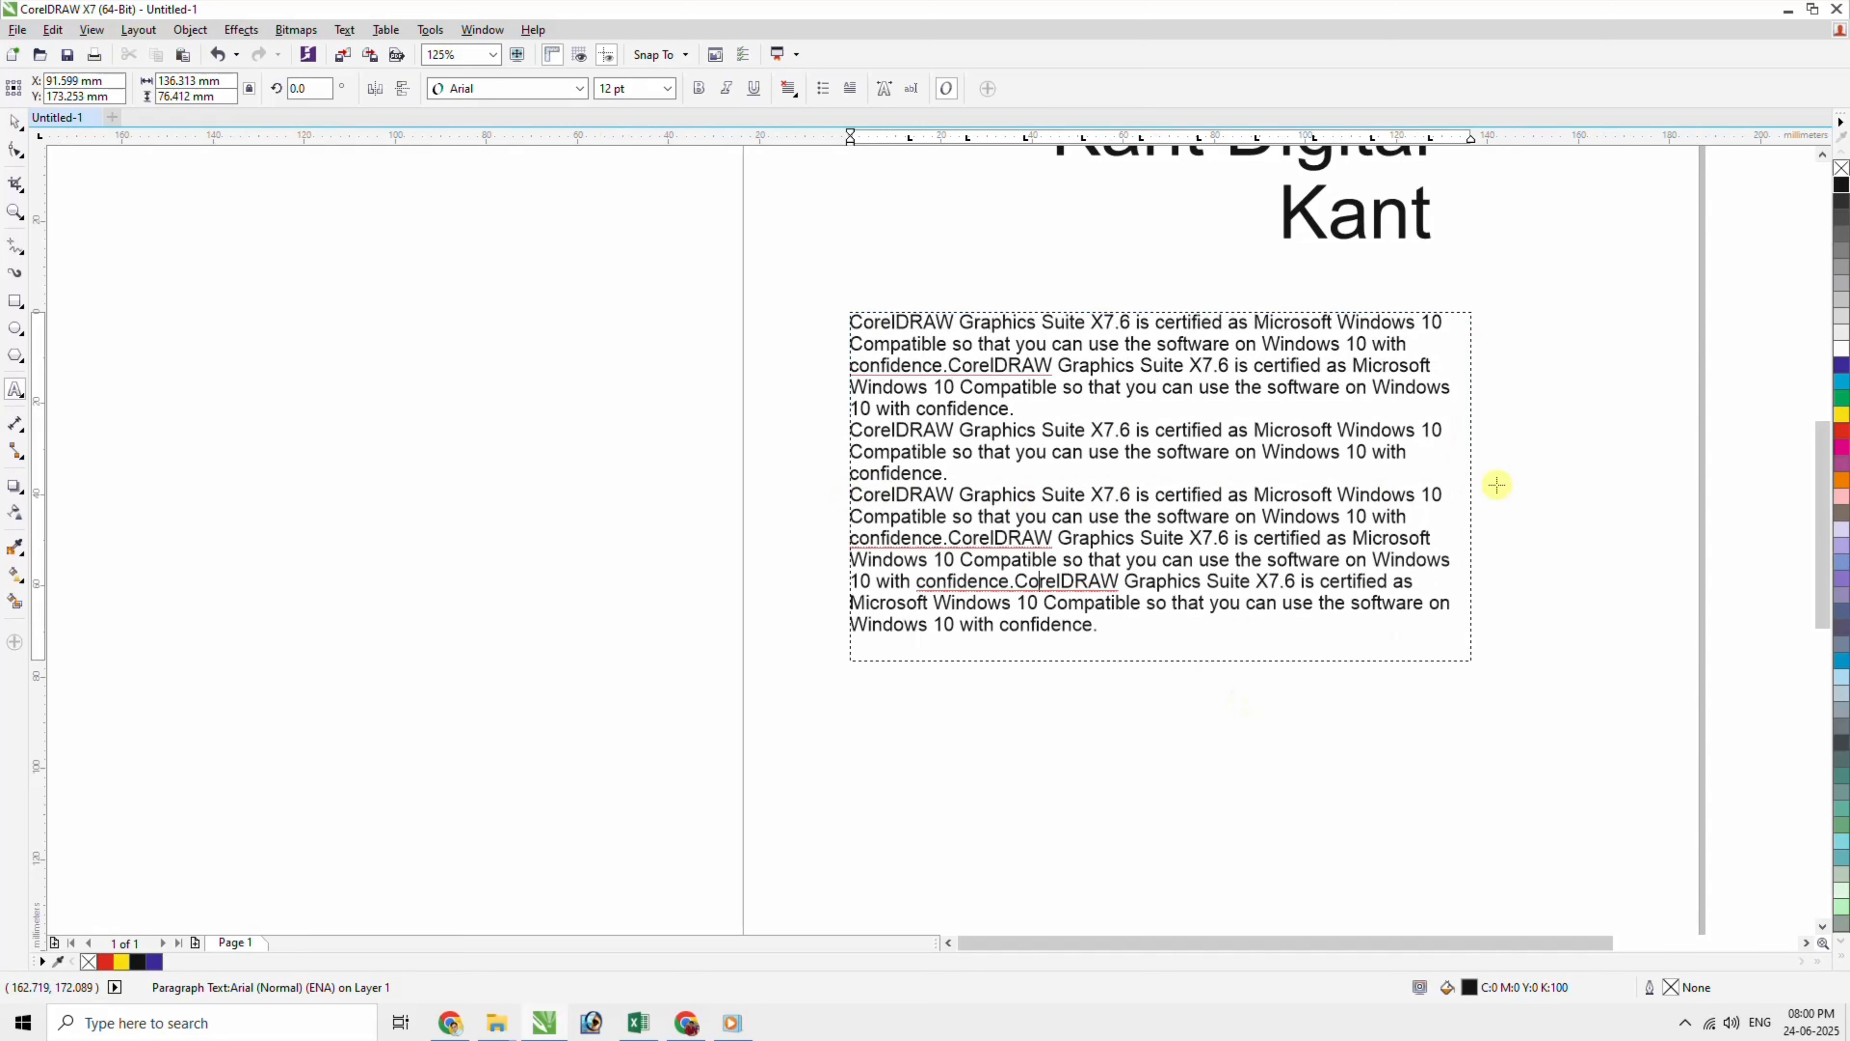
drag(1478, 485, 1544, 491)
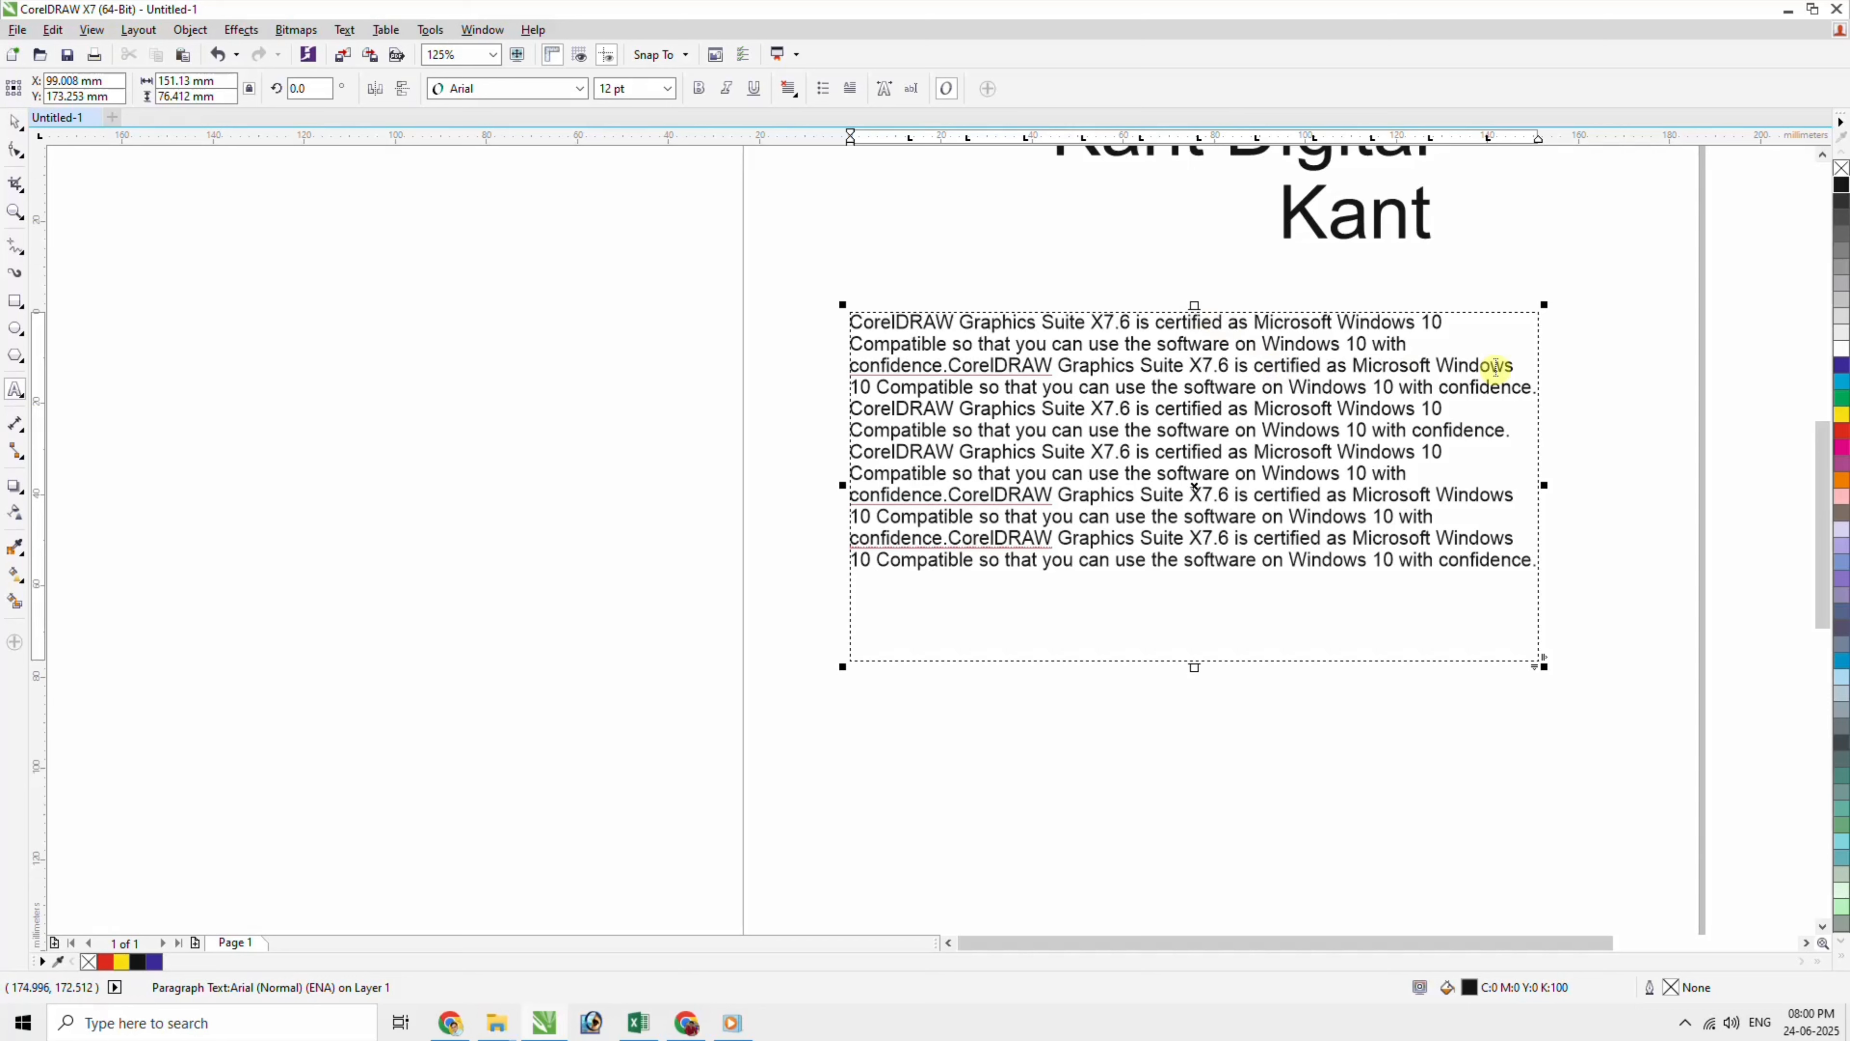
drag(1542, 484, 1463, 497)
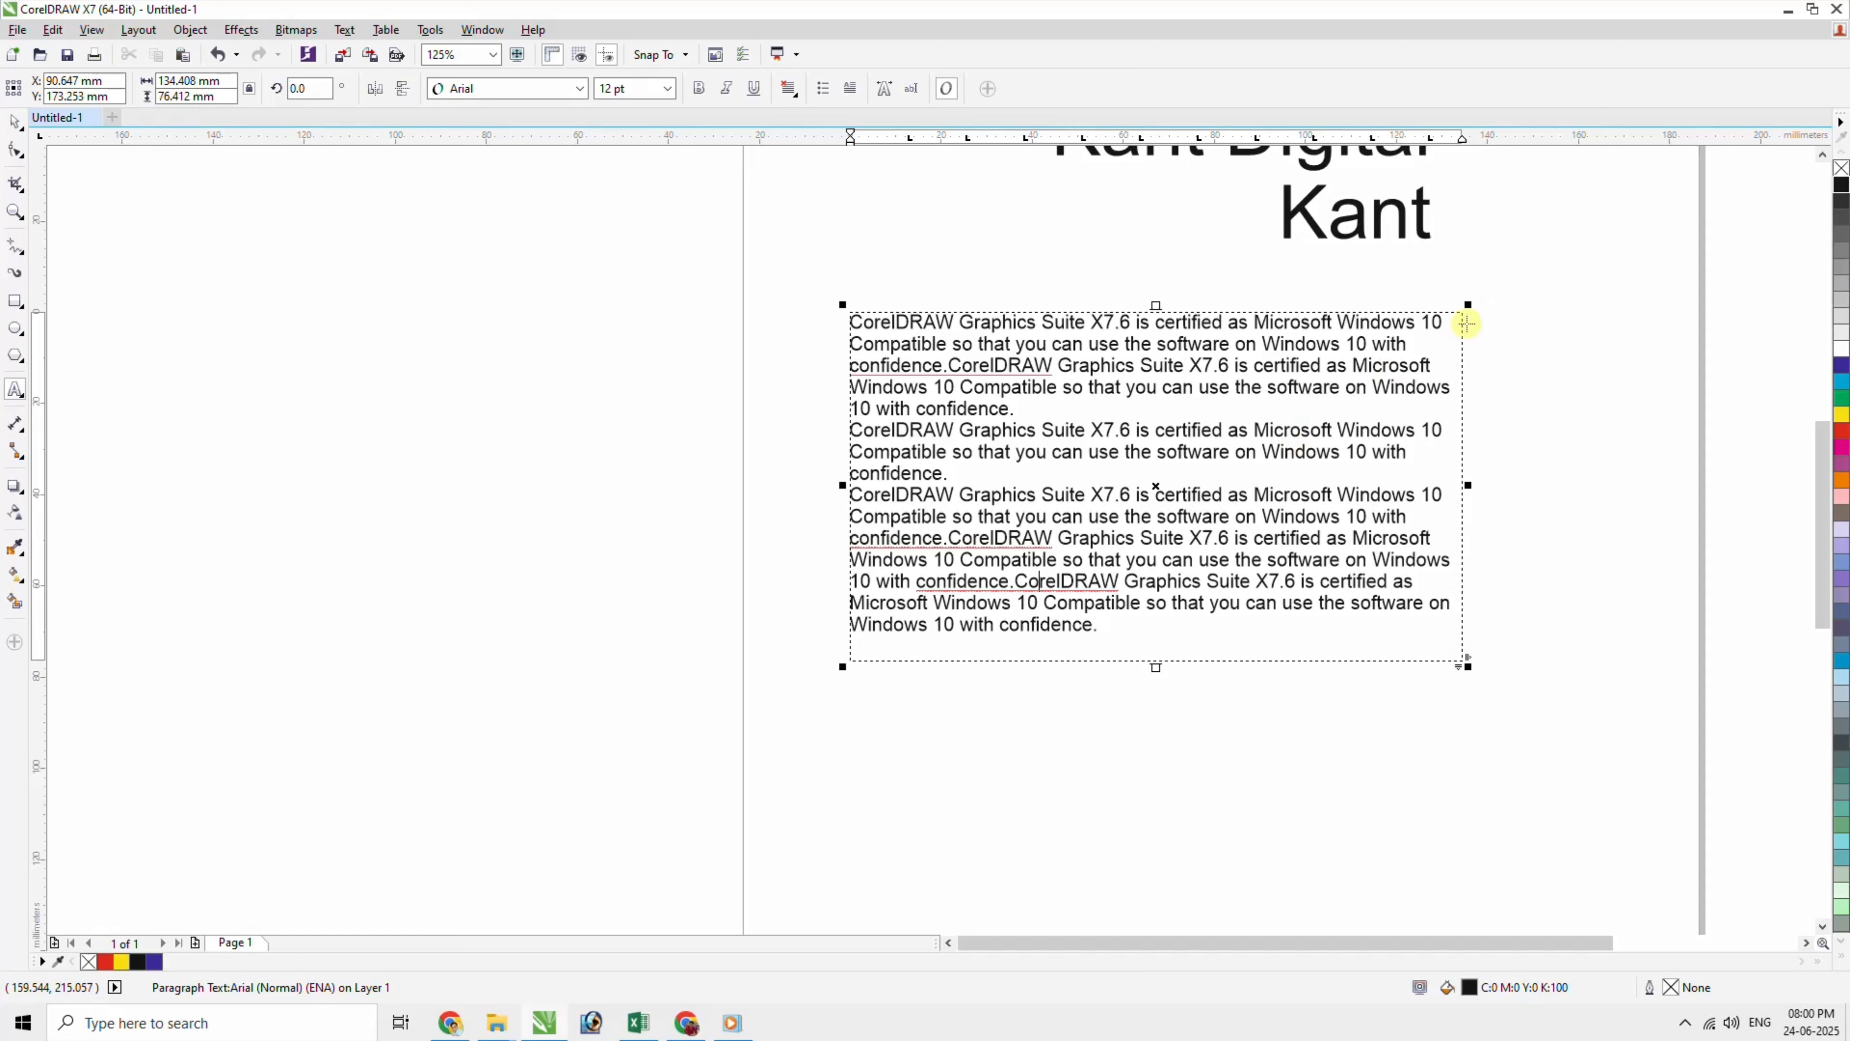
Apply Full Justify to the last paragraph and to all the text in the paragraph frame.
click(789, 88)
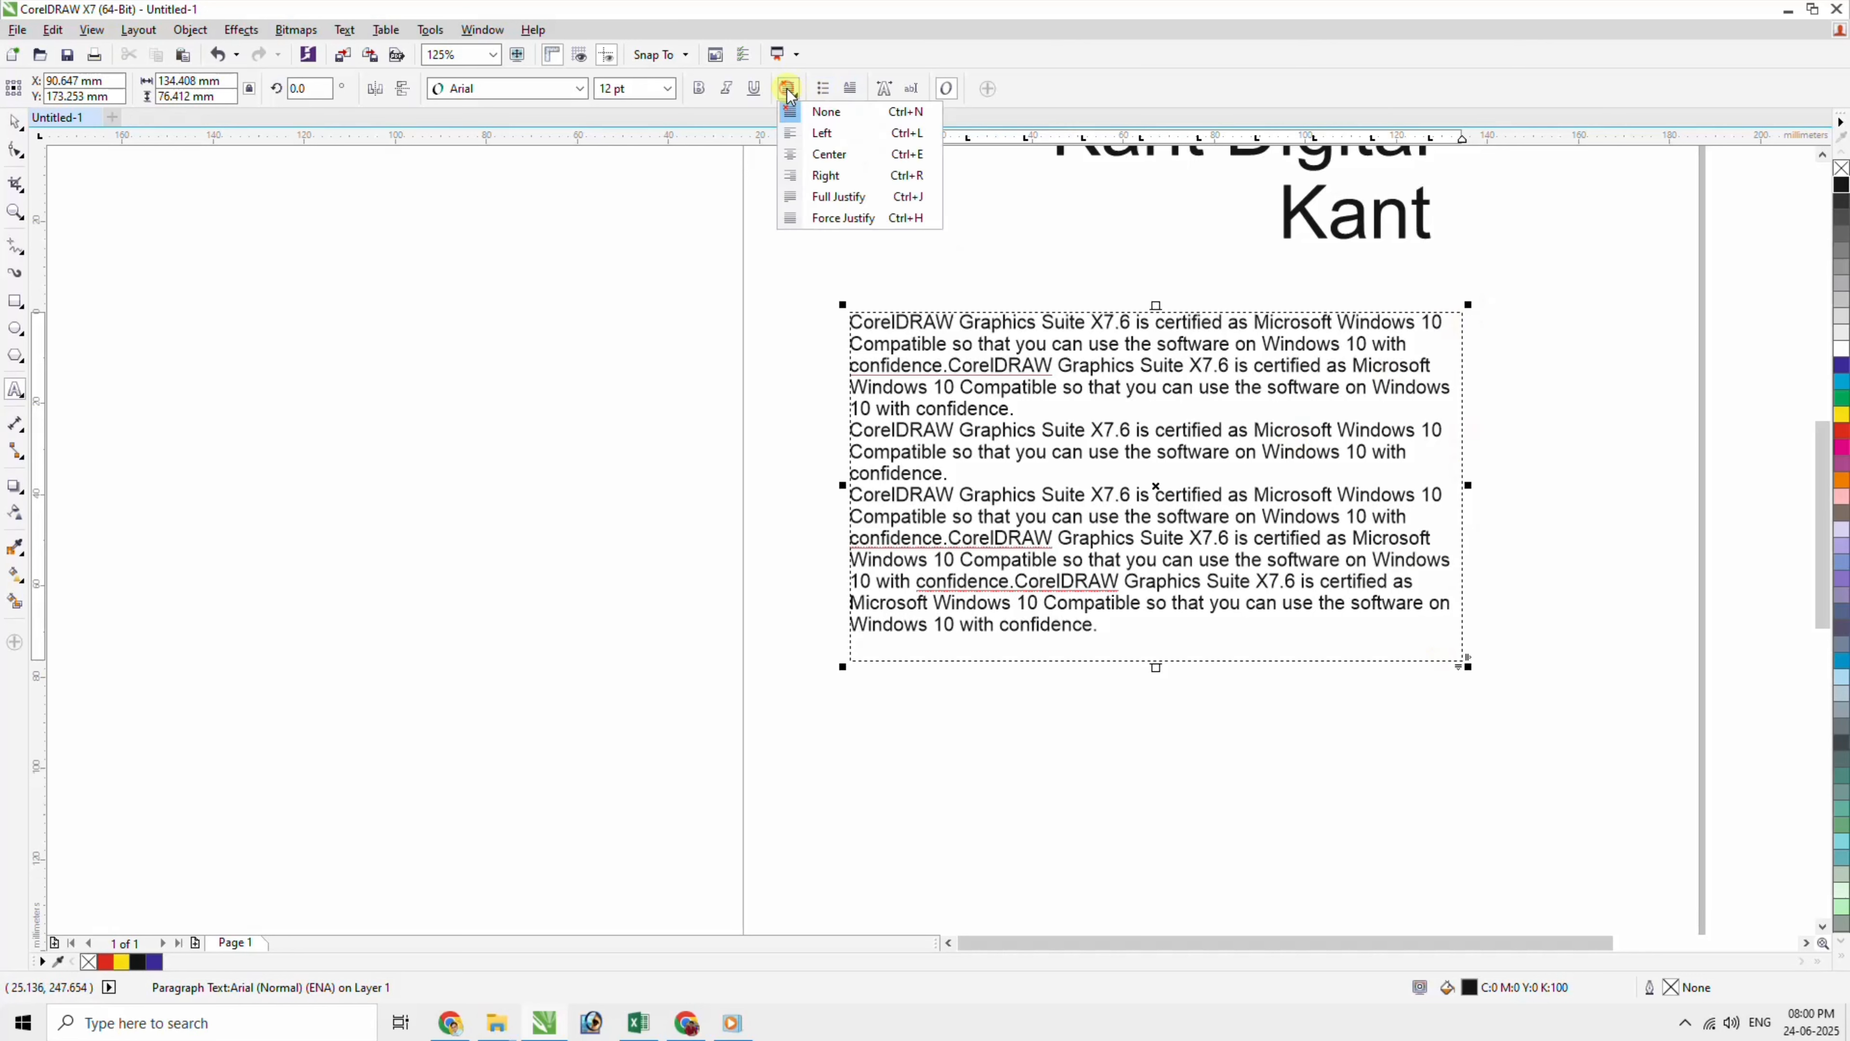
click(834, 202)
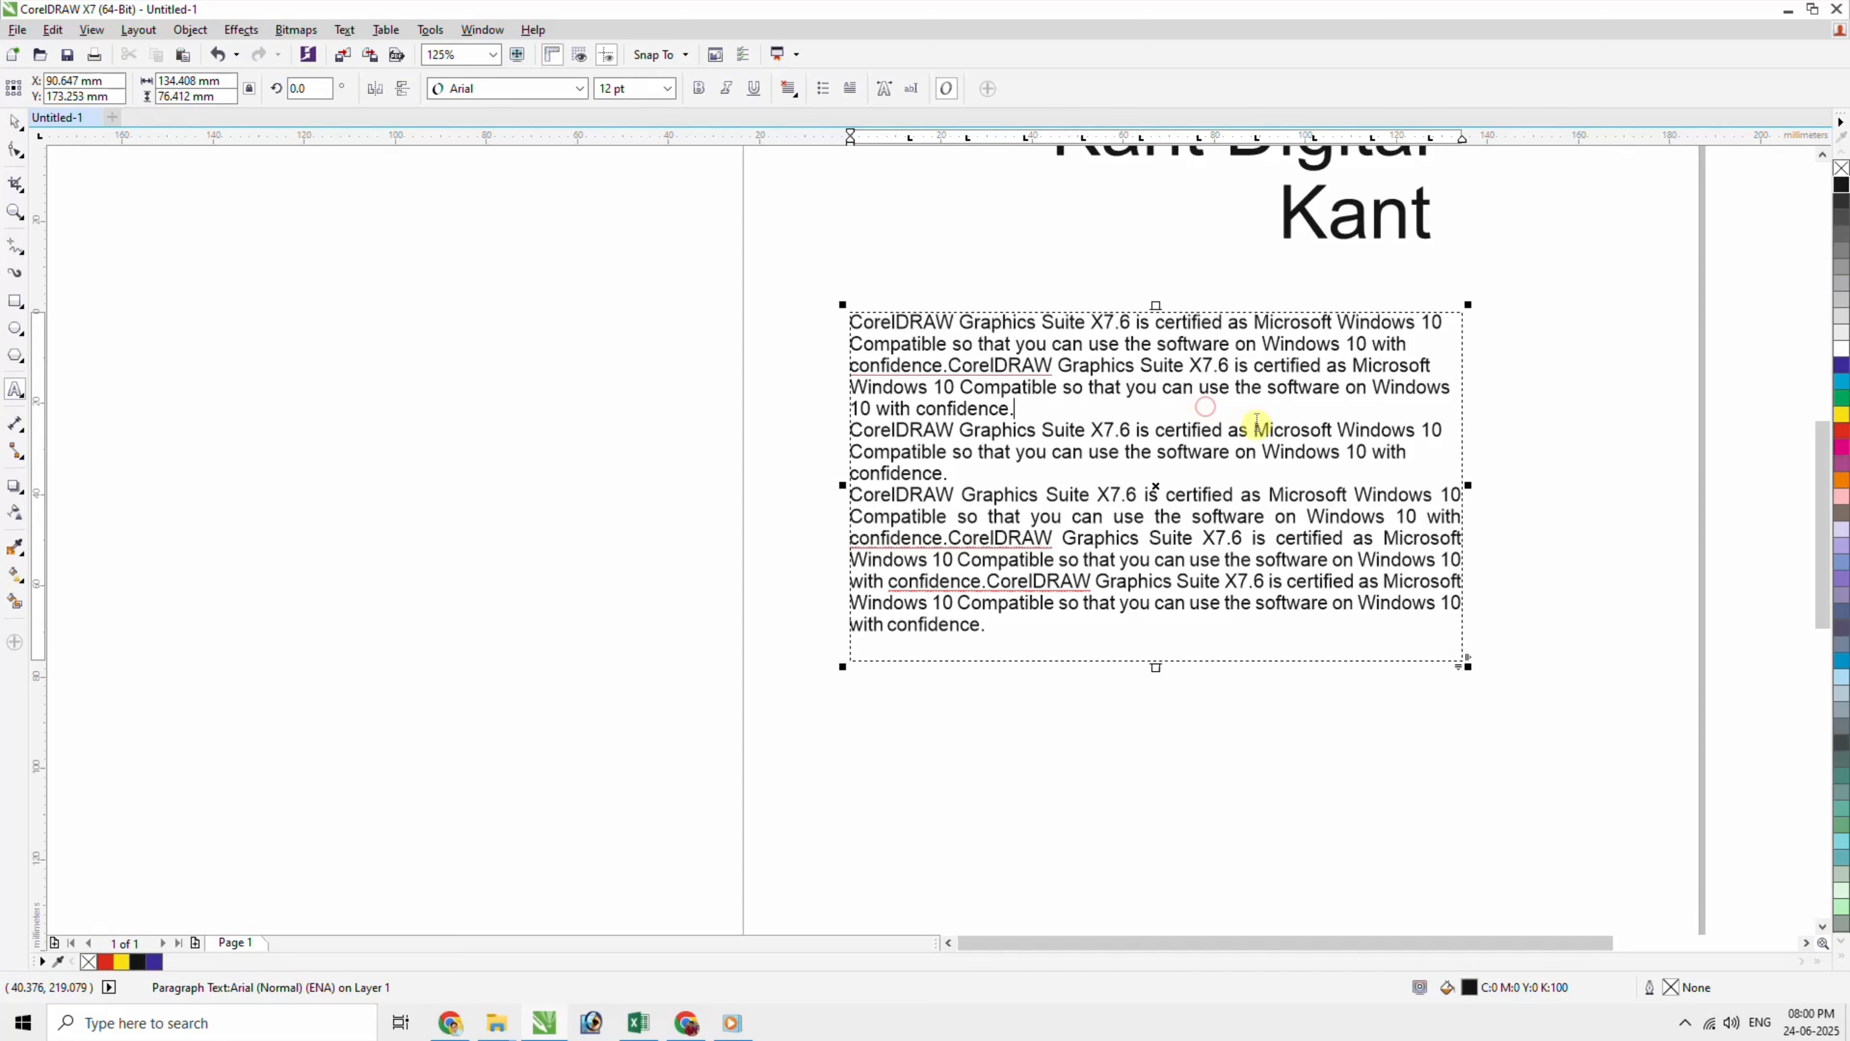
key(ctrl+a)
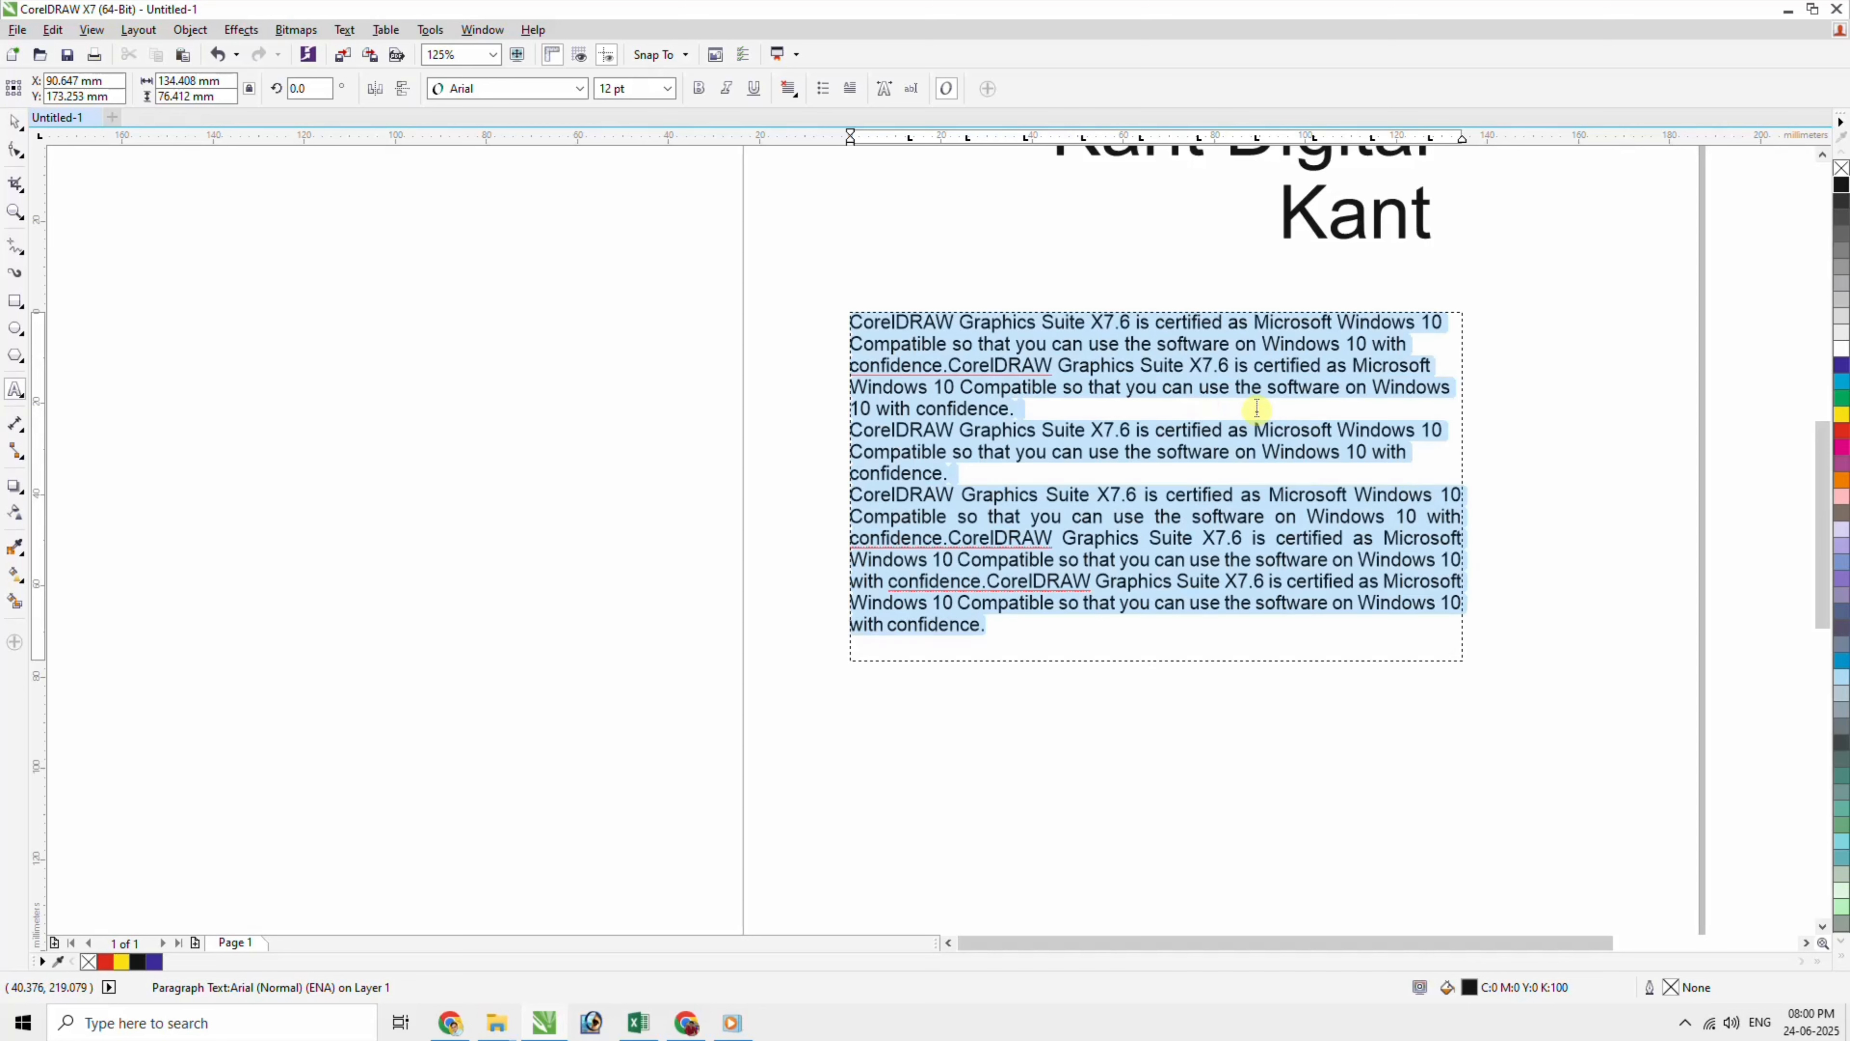
click(789, 88)
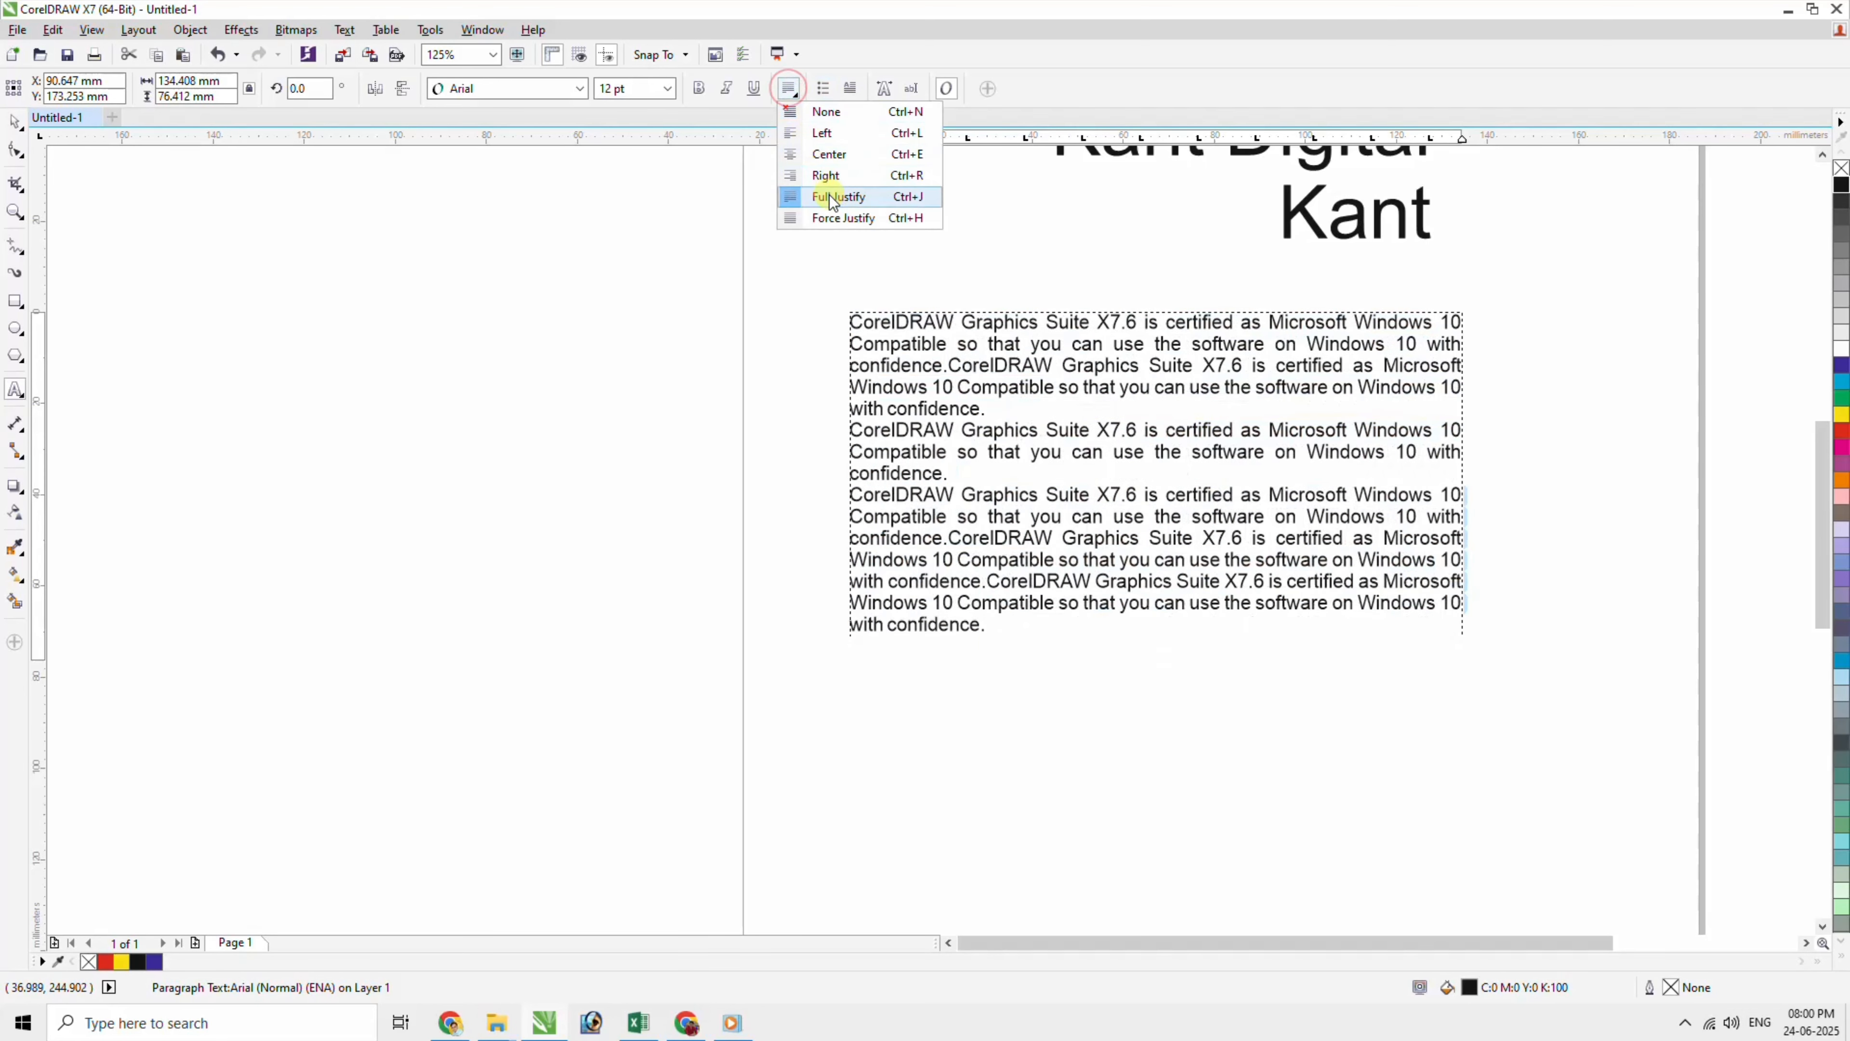
click(834, 202)
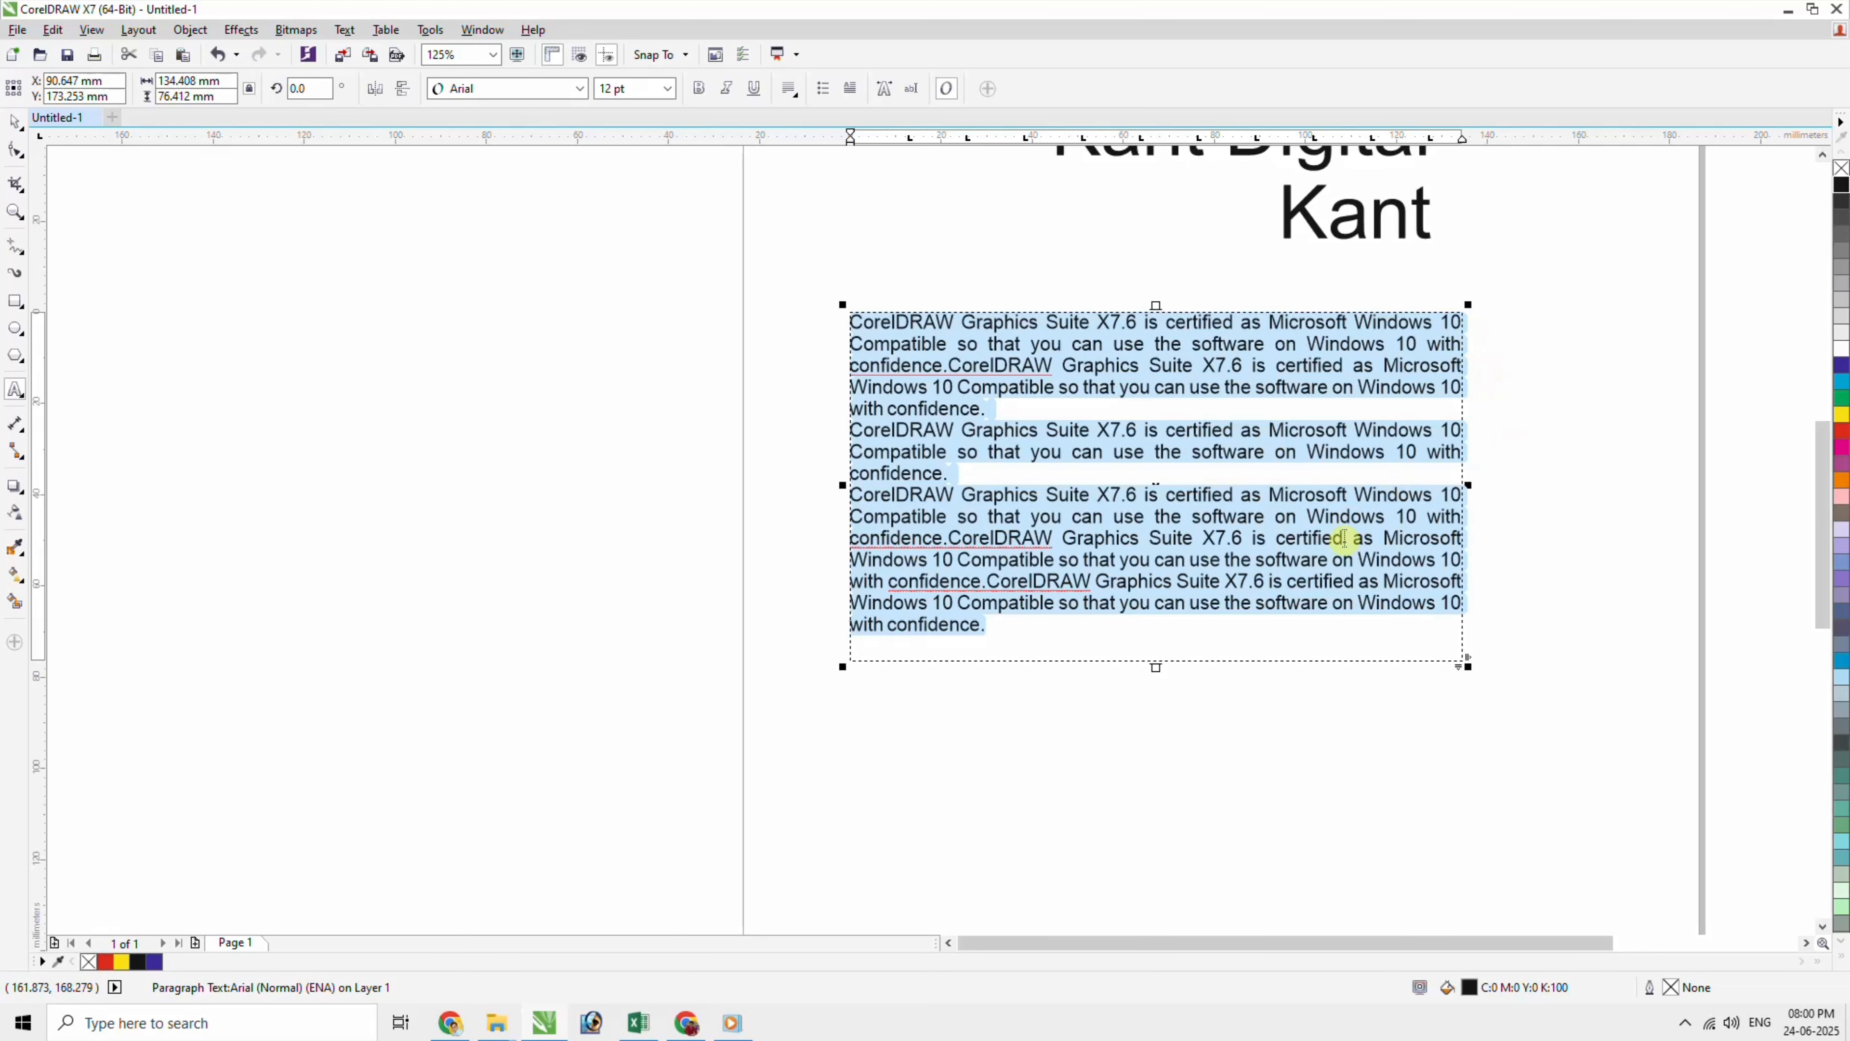
click(1385, 516)
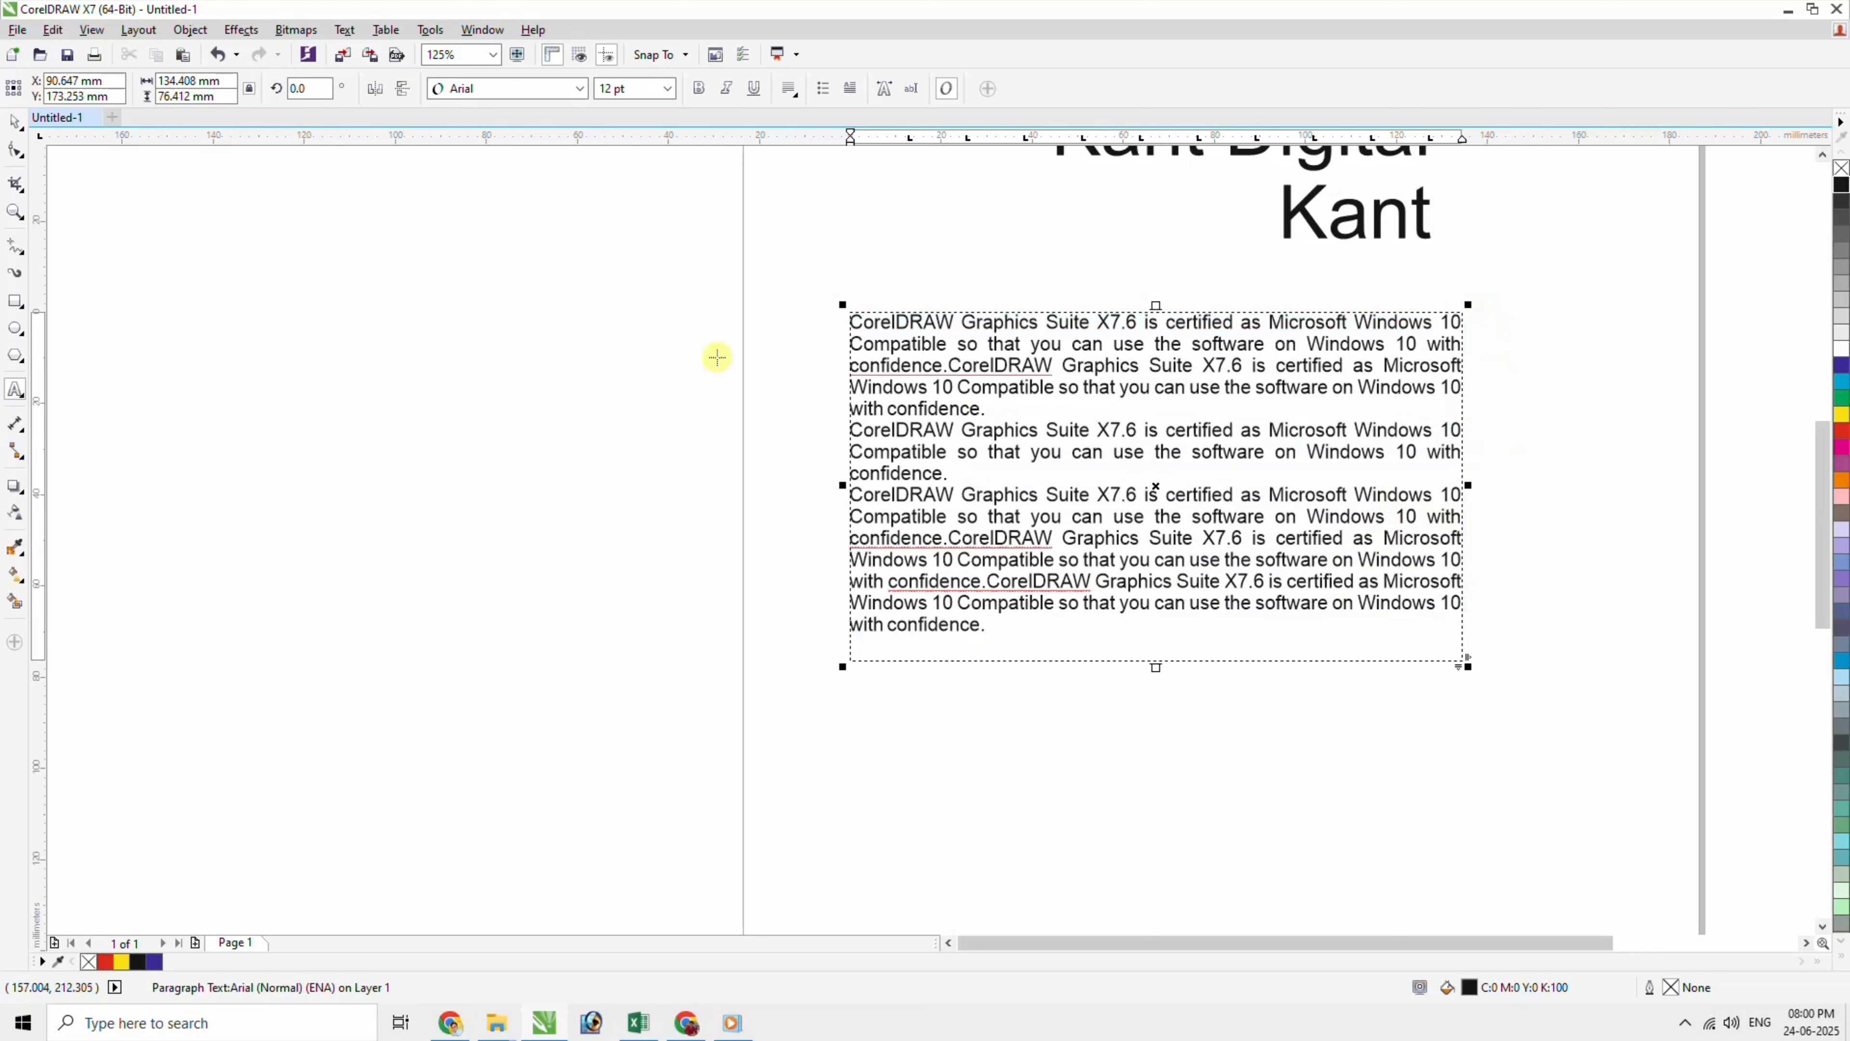
click(947, 344)
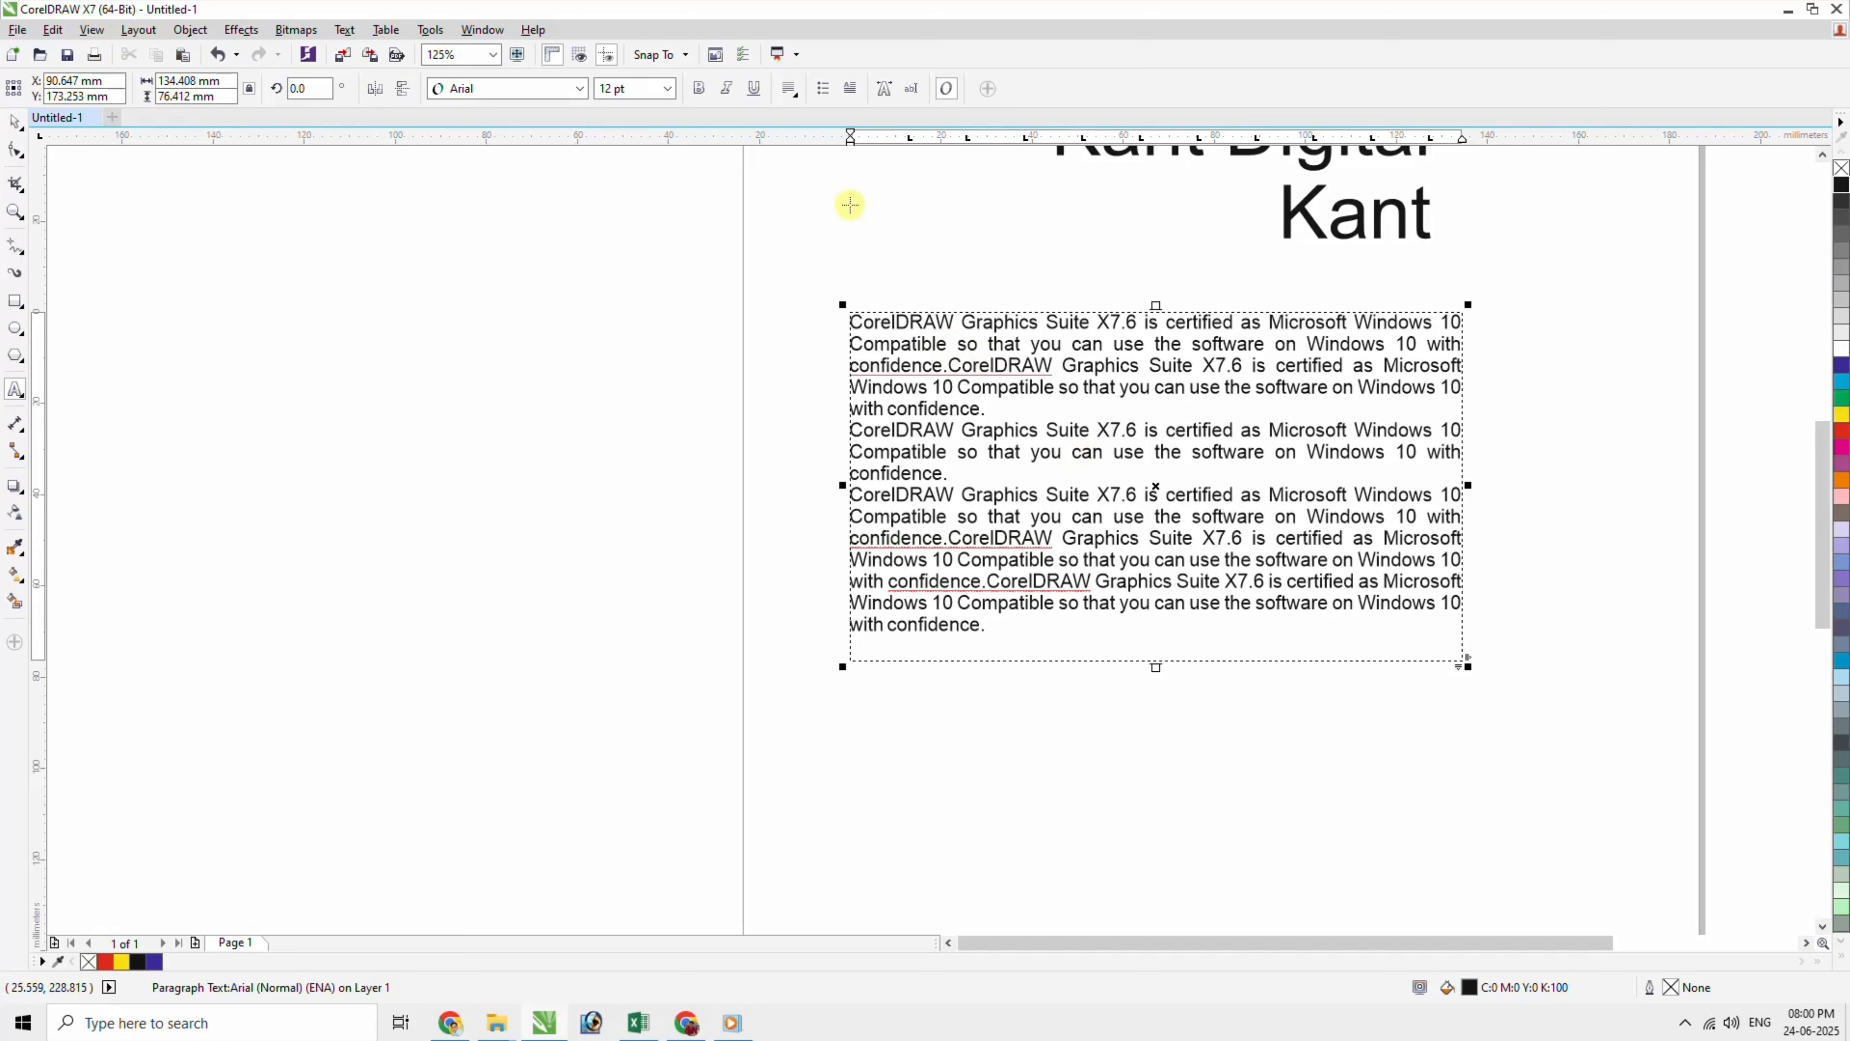
Scale the three-line "Kant Digital Hub" text down to about 36 pt and reposition it and the paragraph frame on the page.
click(15, 124)
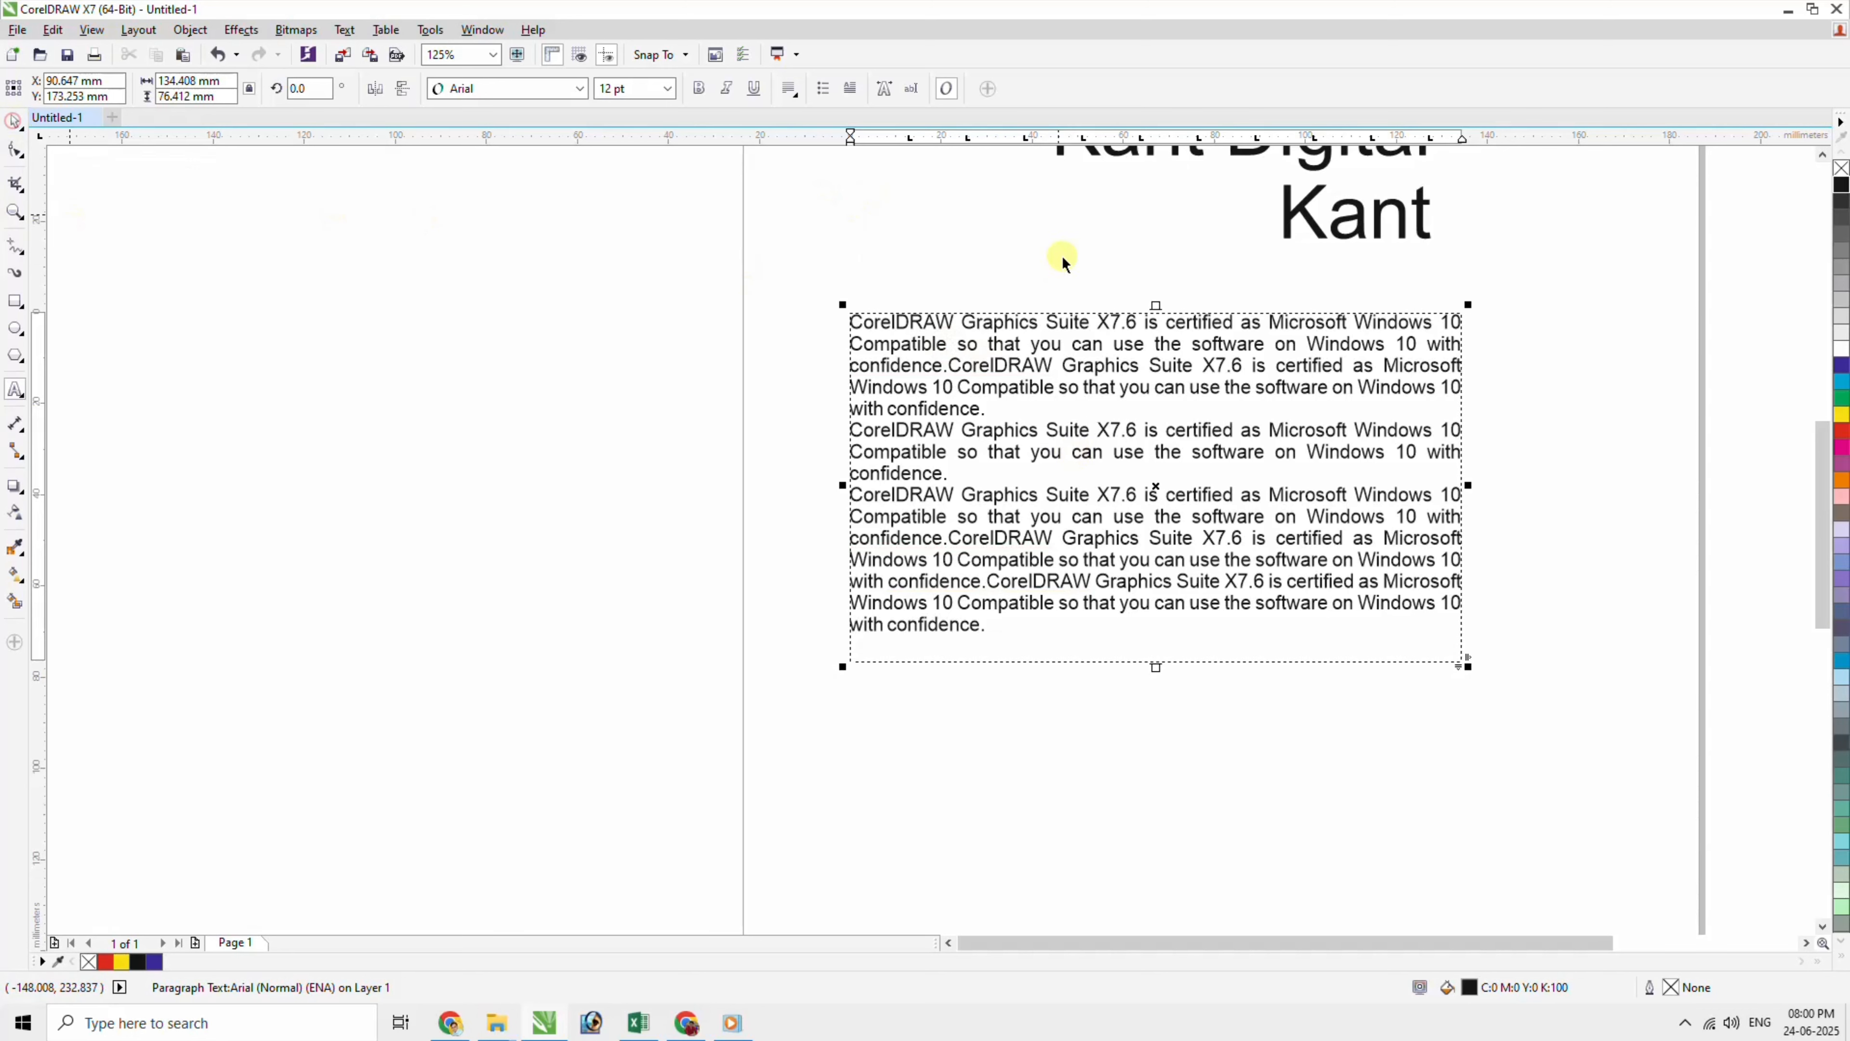
click(1823, 154)
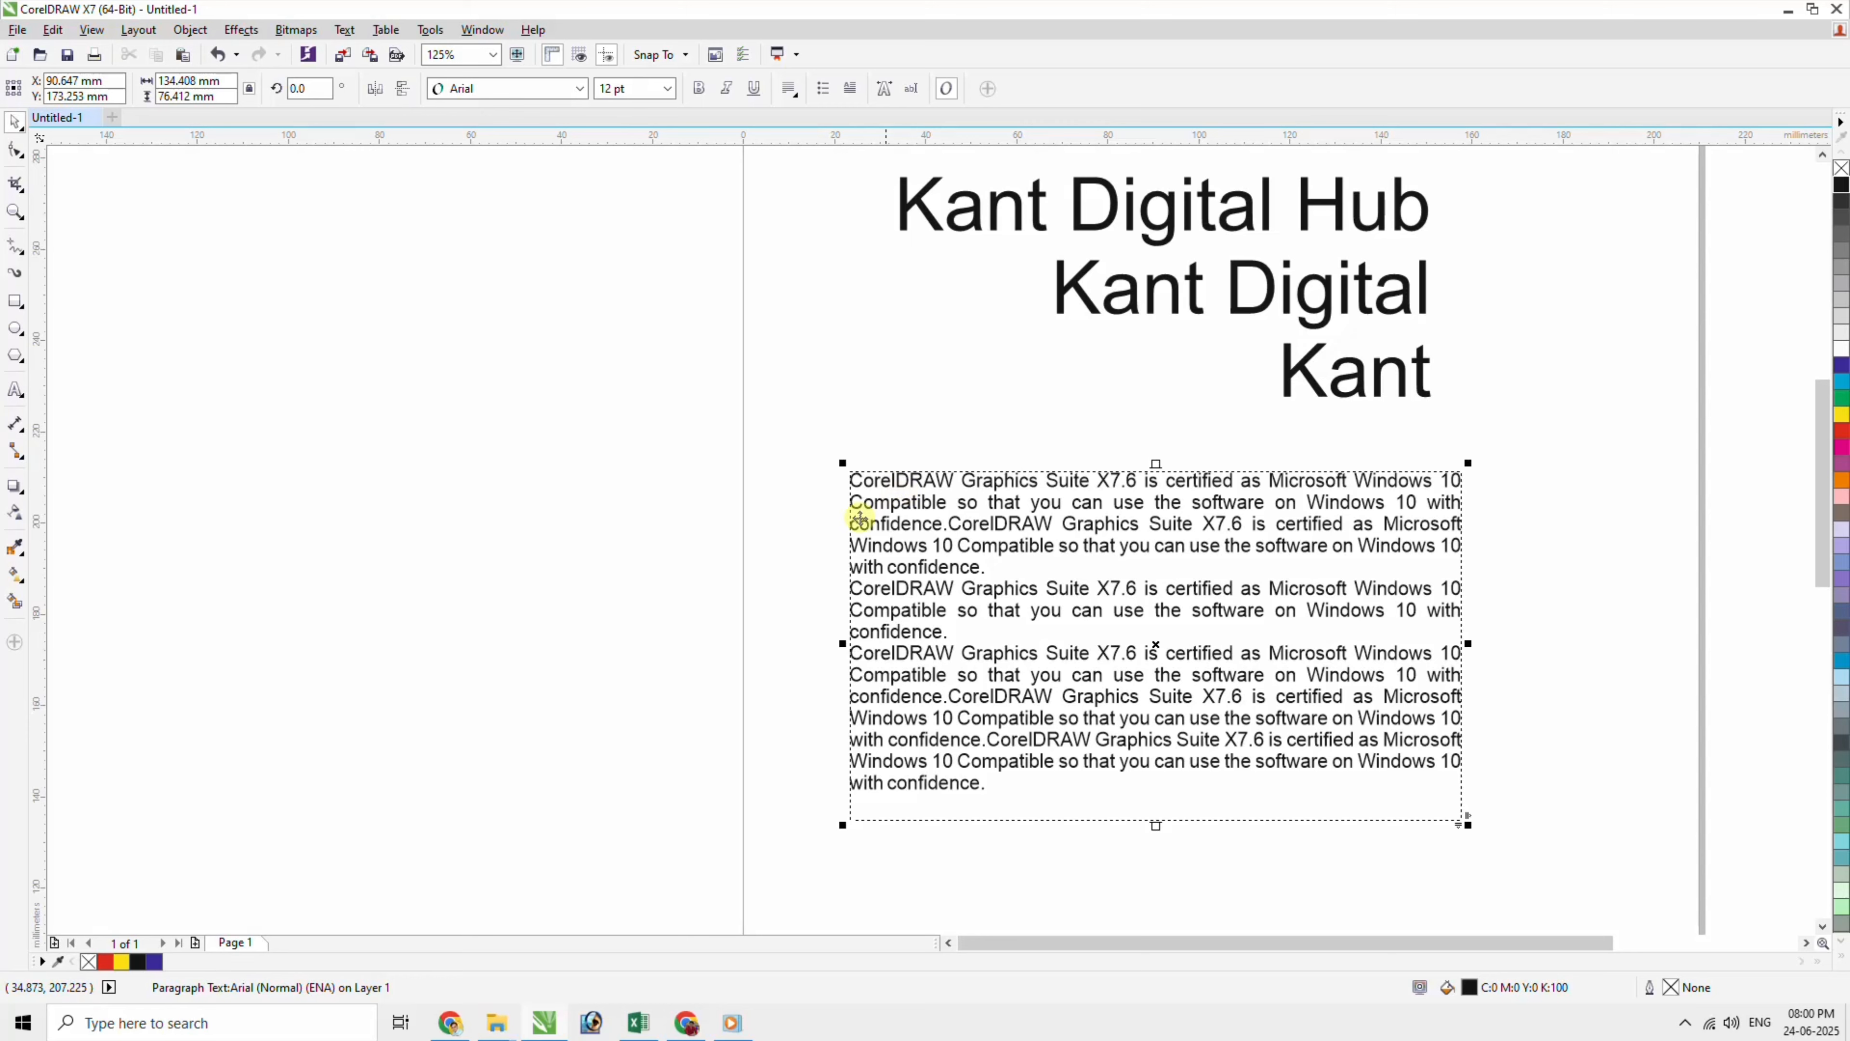
key(h)
drag(821, 472, 819, 516)
key(space)
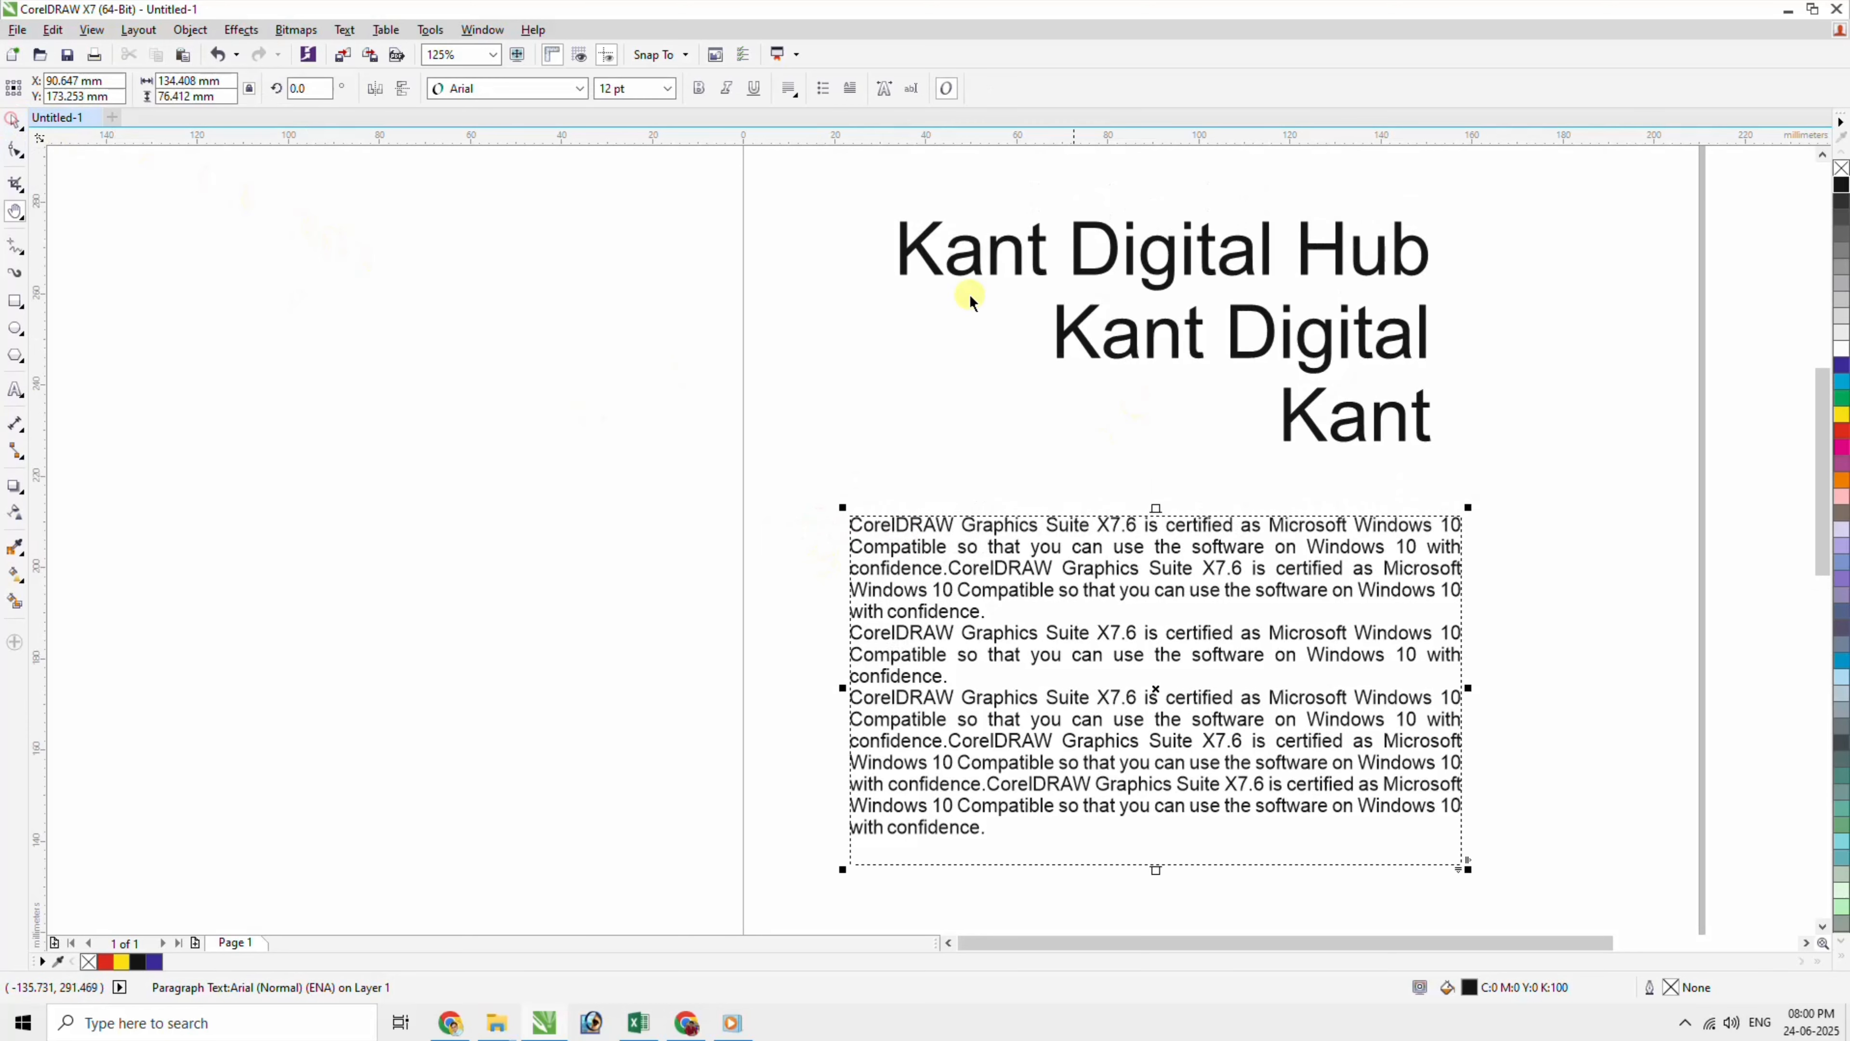
drag(972, 269, 965, 269)
drag(1430, 448, 1313, 397)
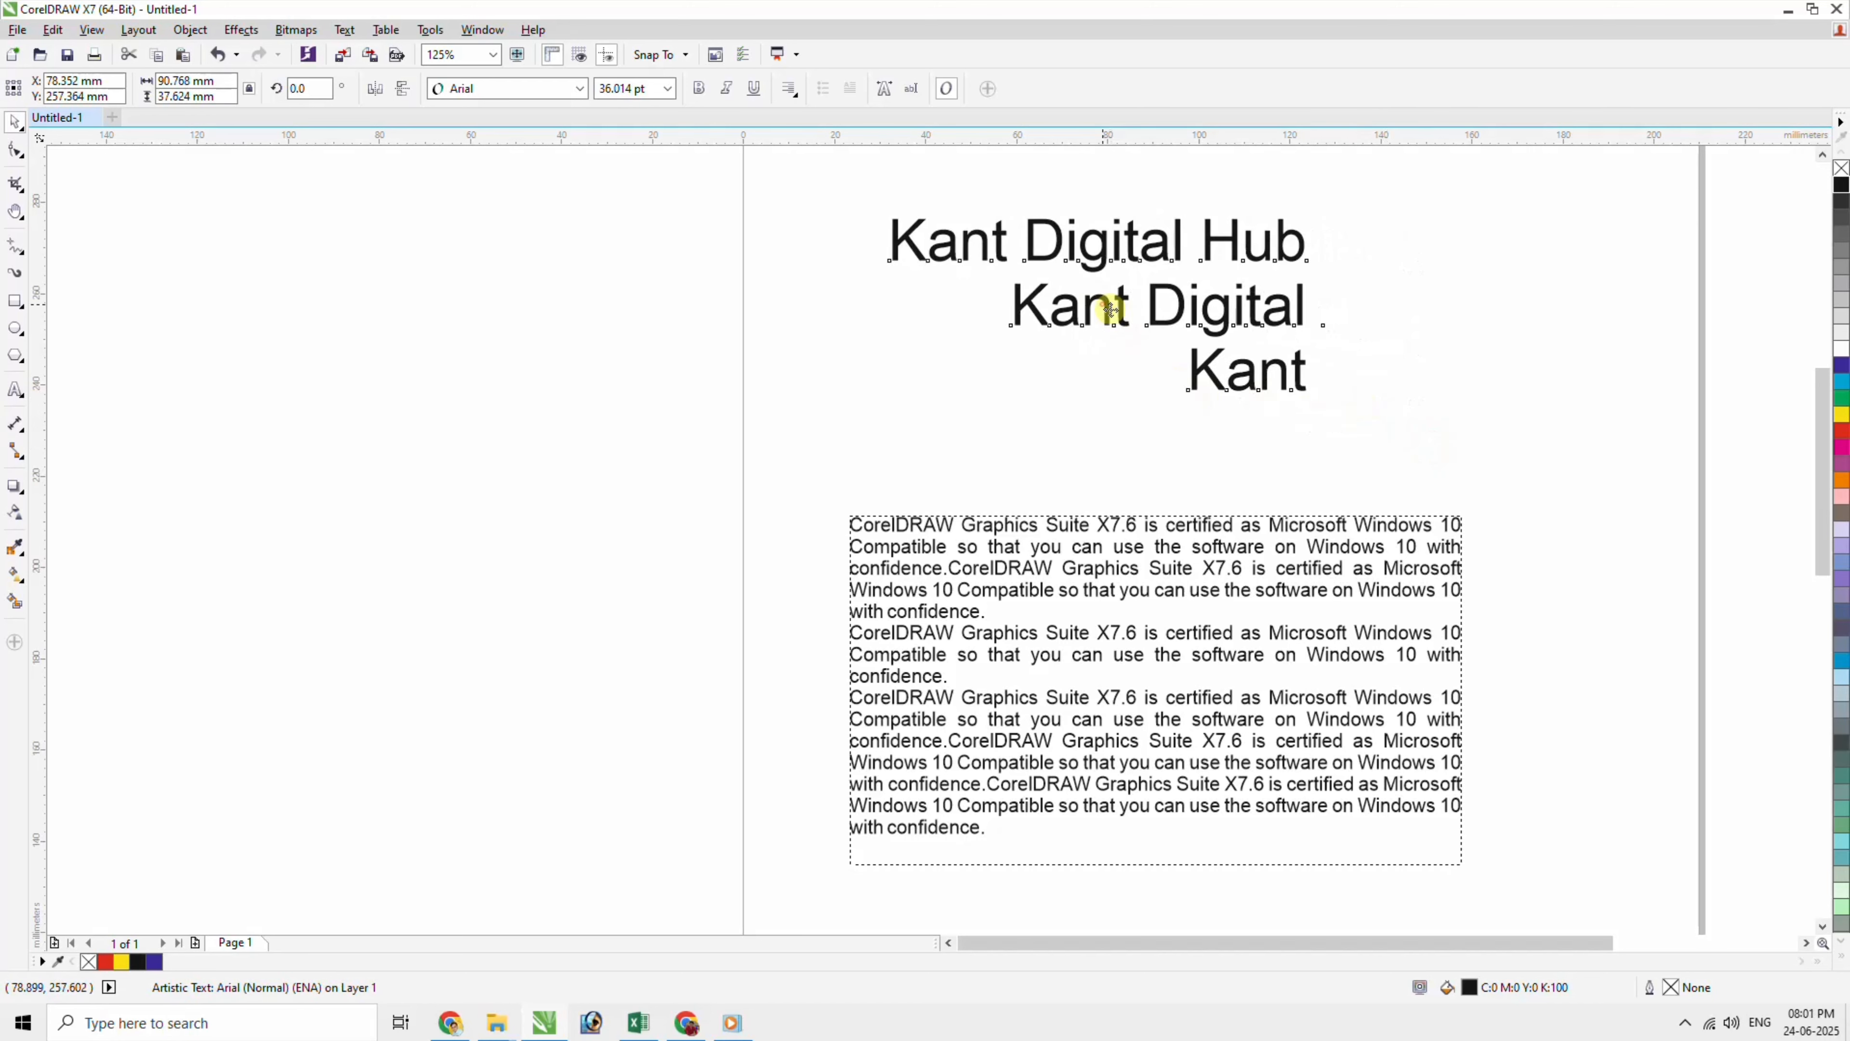
drag(1111, 310, 1135, 323)
drag(1128, 553, 1155, 537)
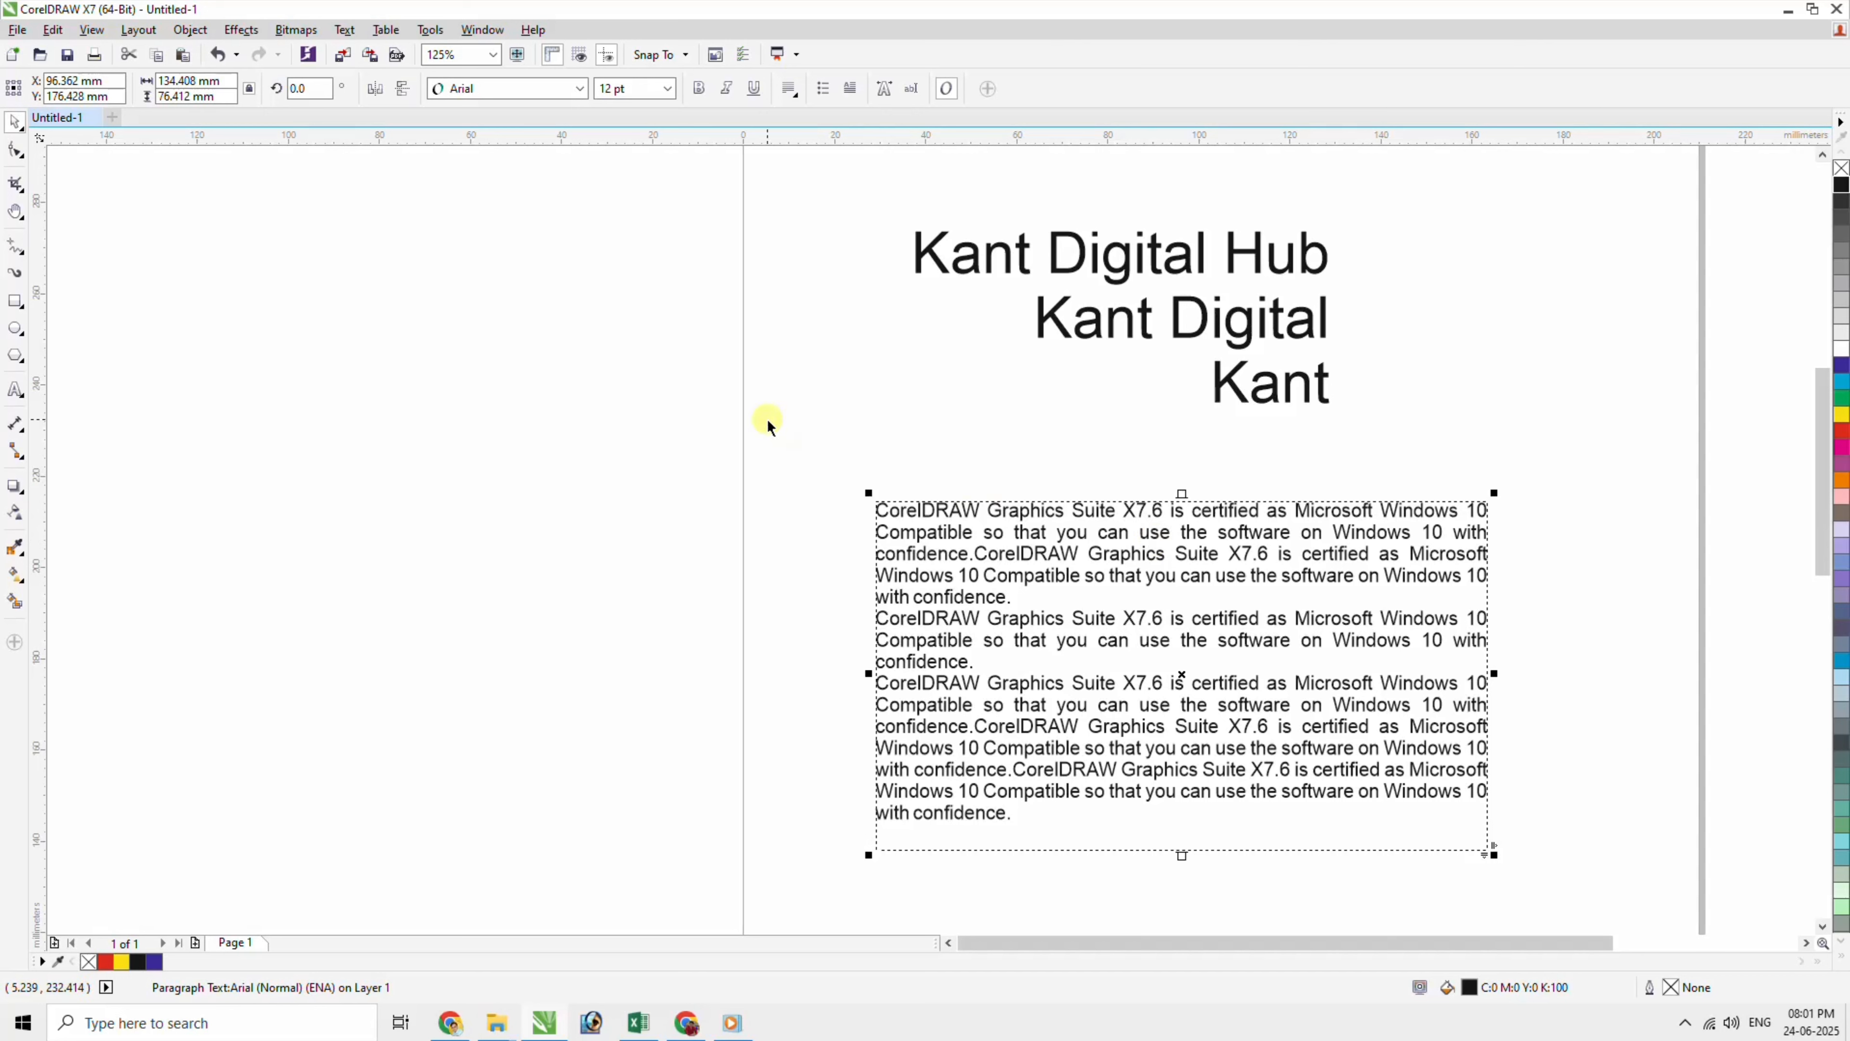
With the Text tool, select part of "Digital" in the first line, followed by phrases in the first and second paragraphs.
click(14, 392)
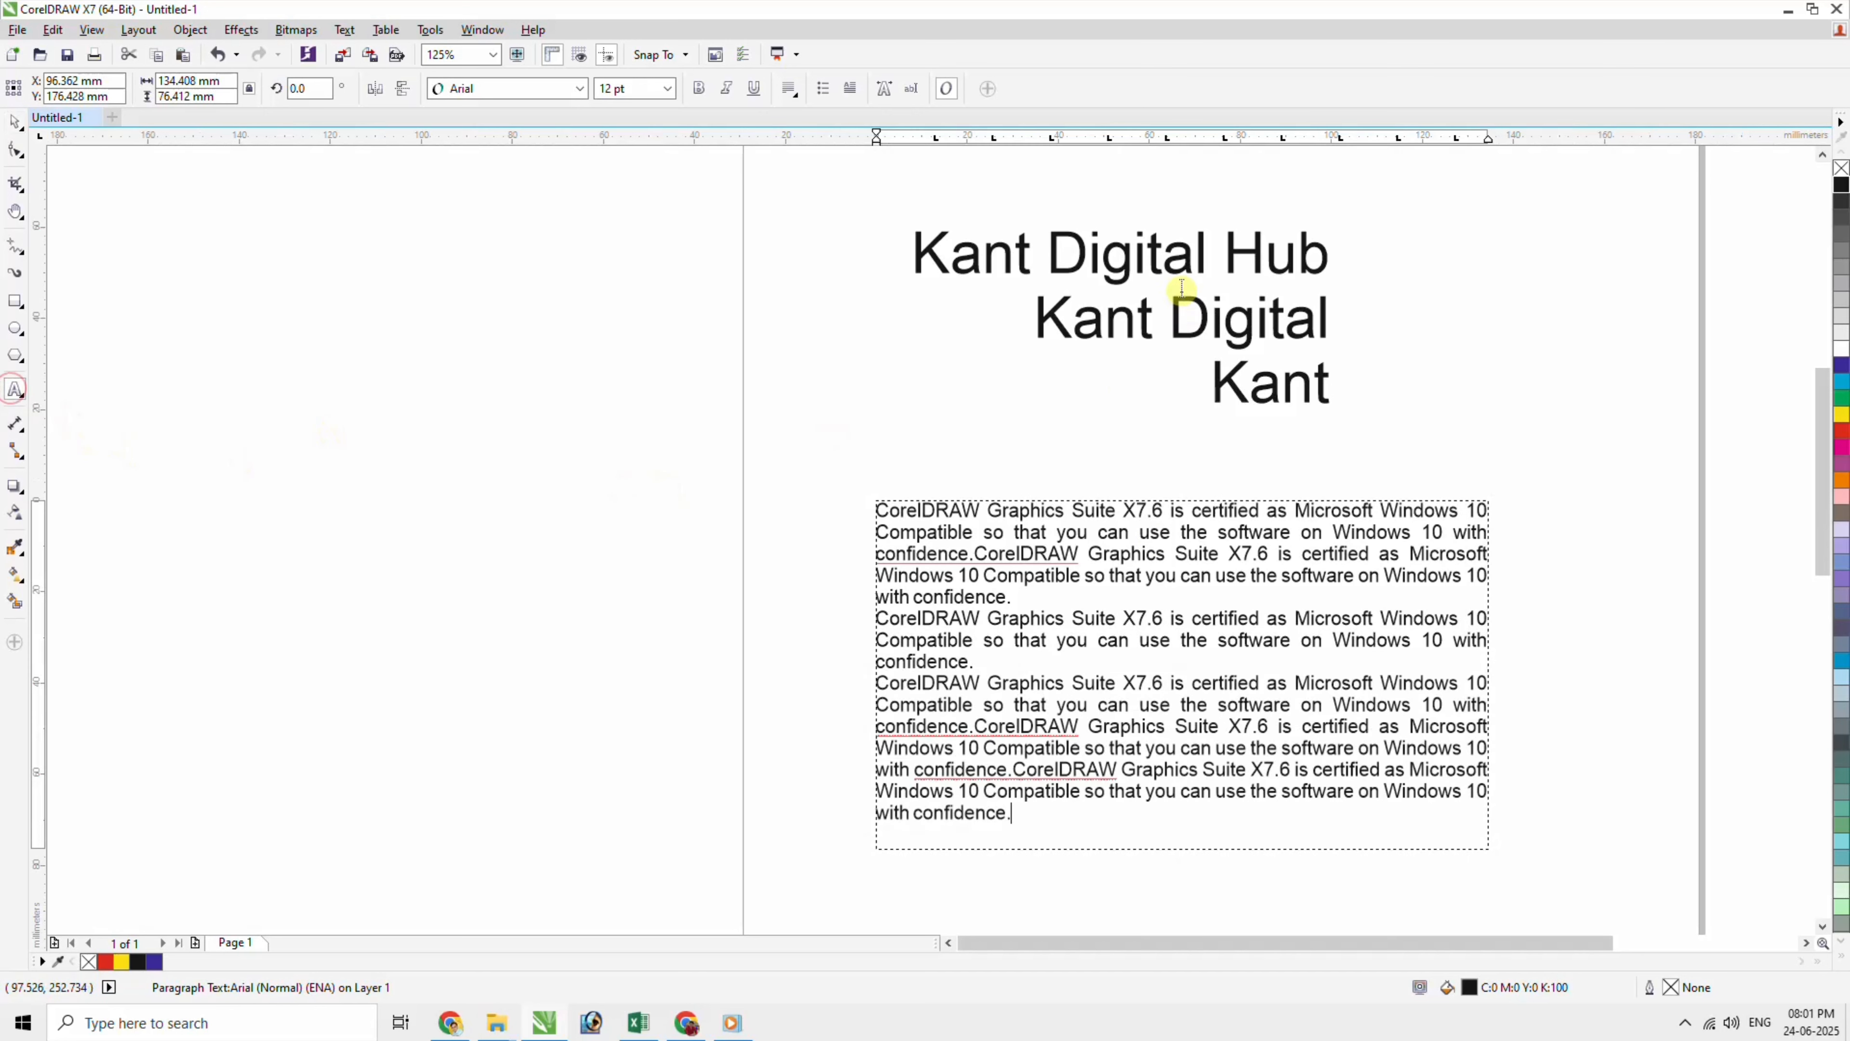
drag(1054, 255, 1201, 258)
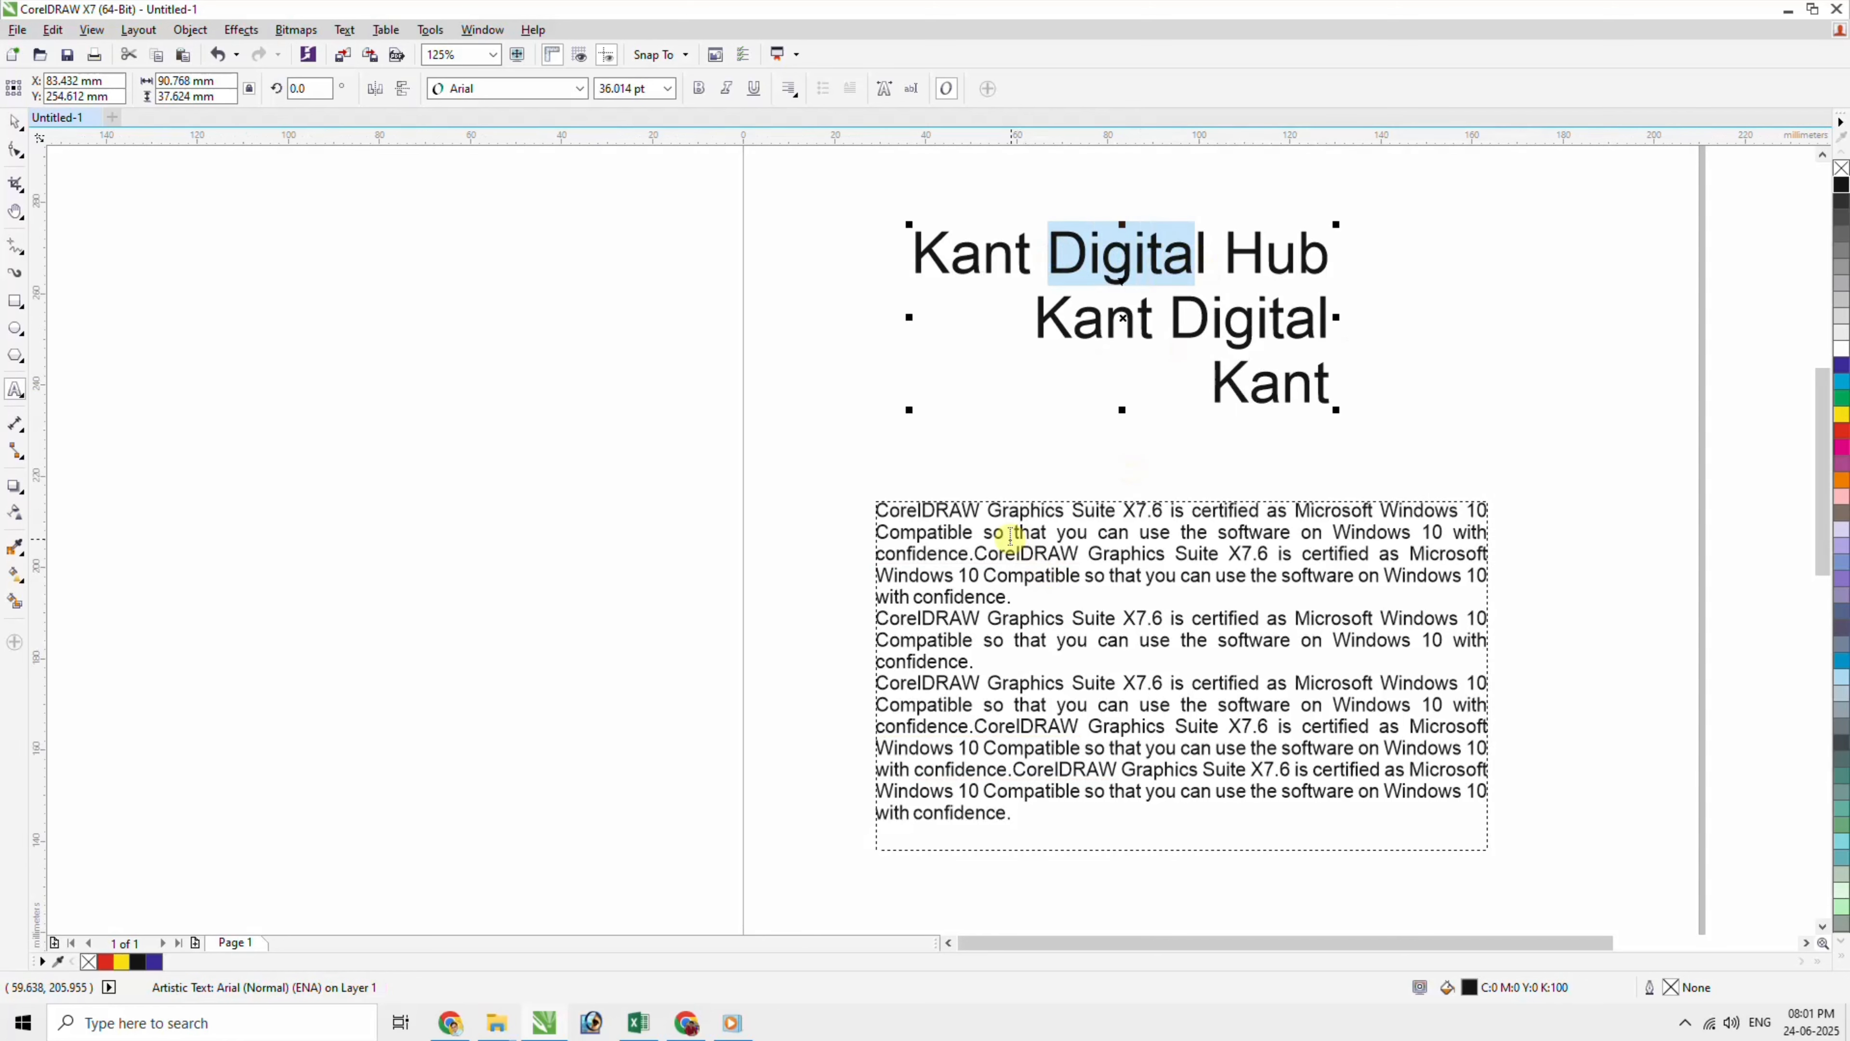
drag(1015, 532, 1306, 565)
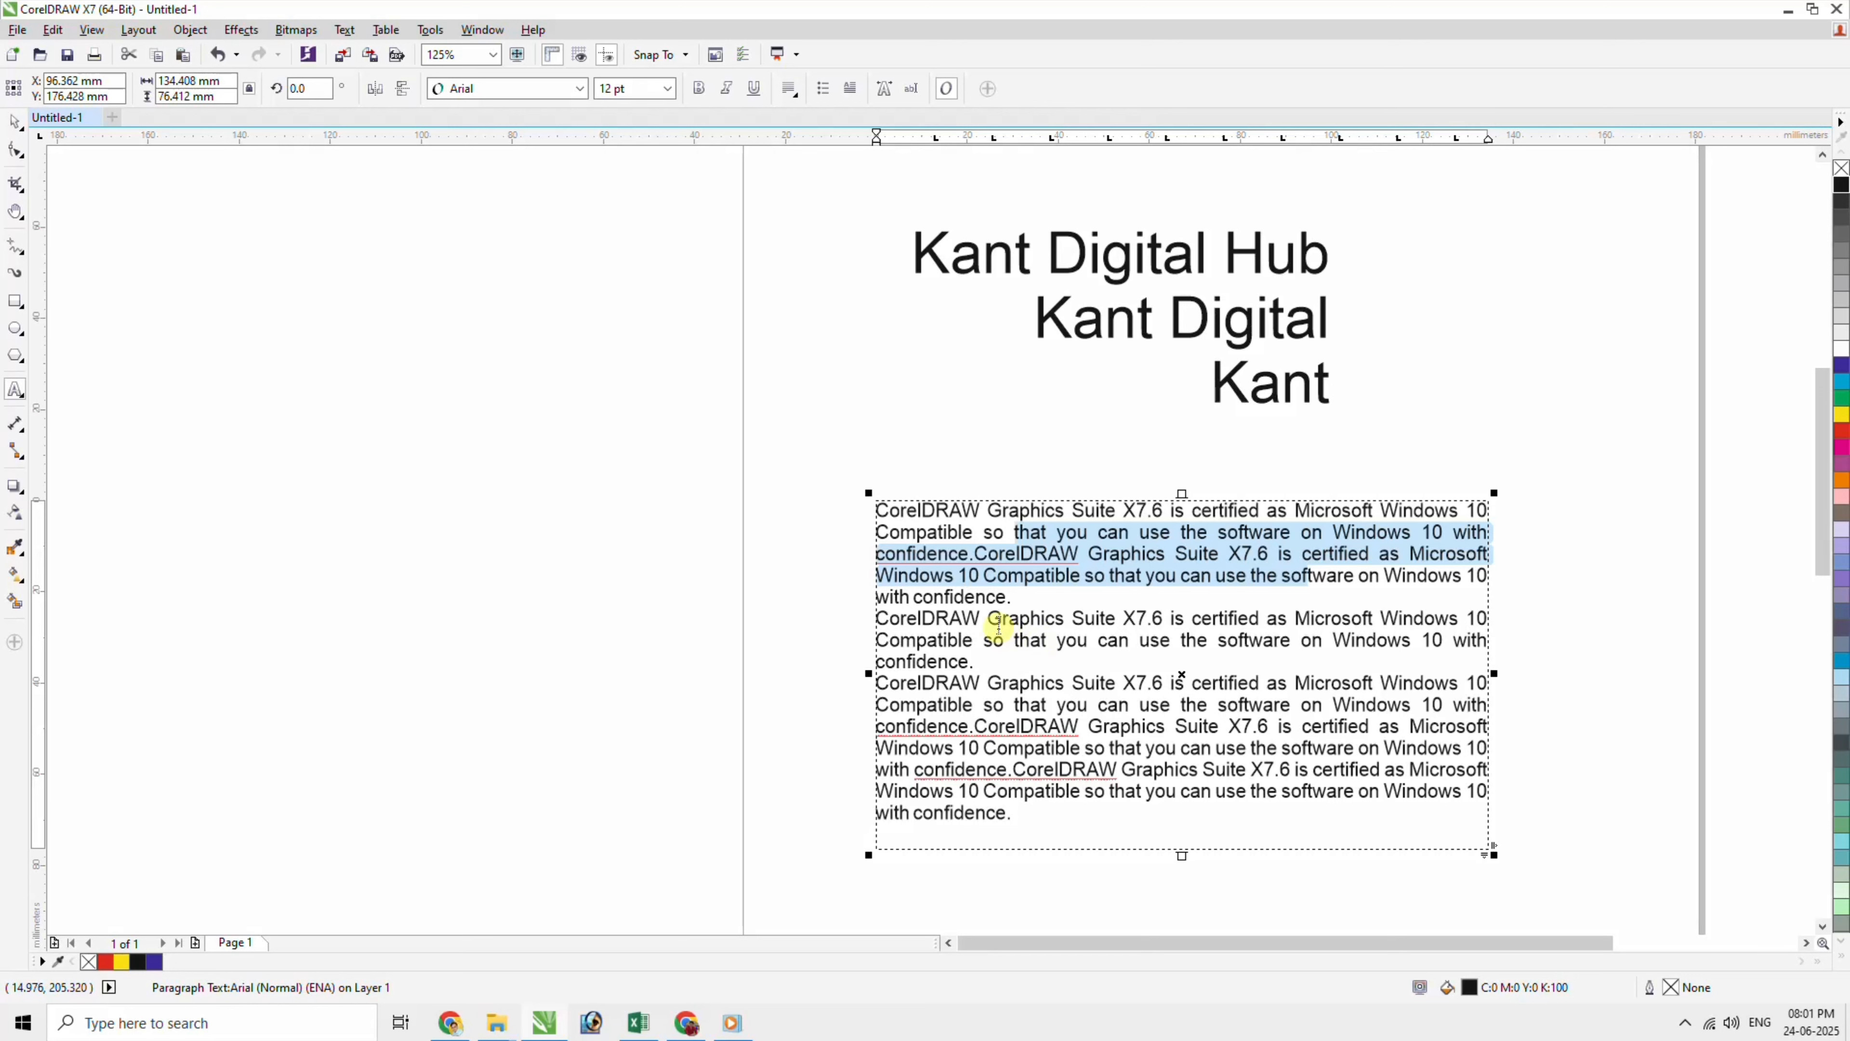
drag(989, 618, 1260, 620)
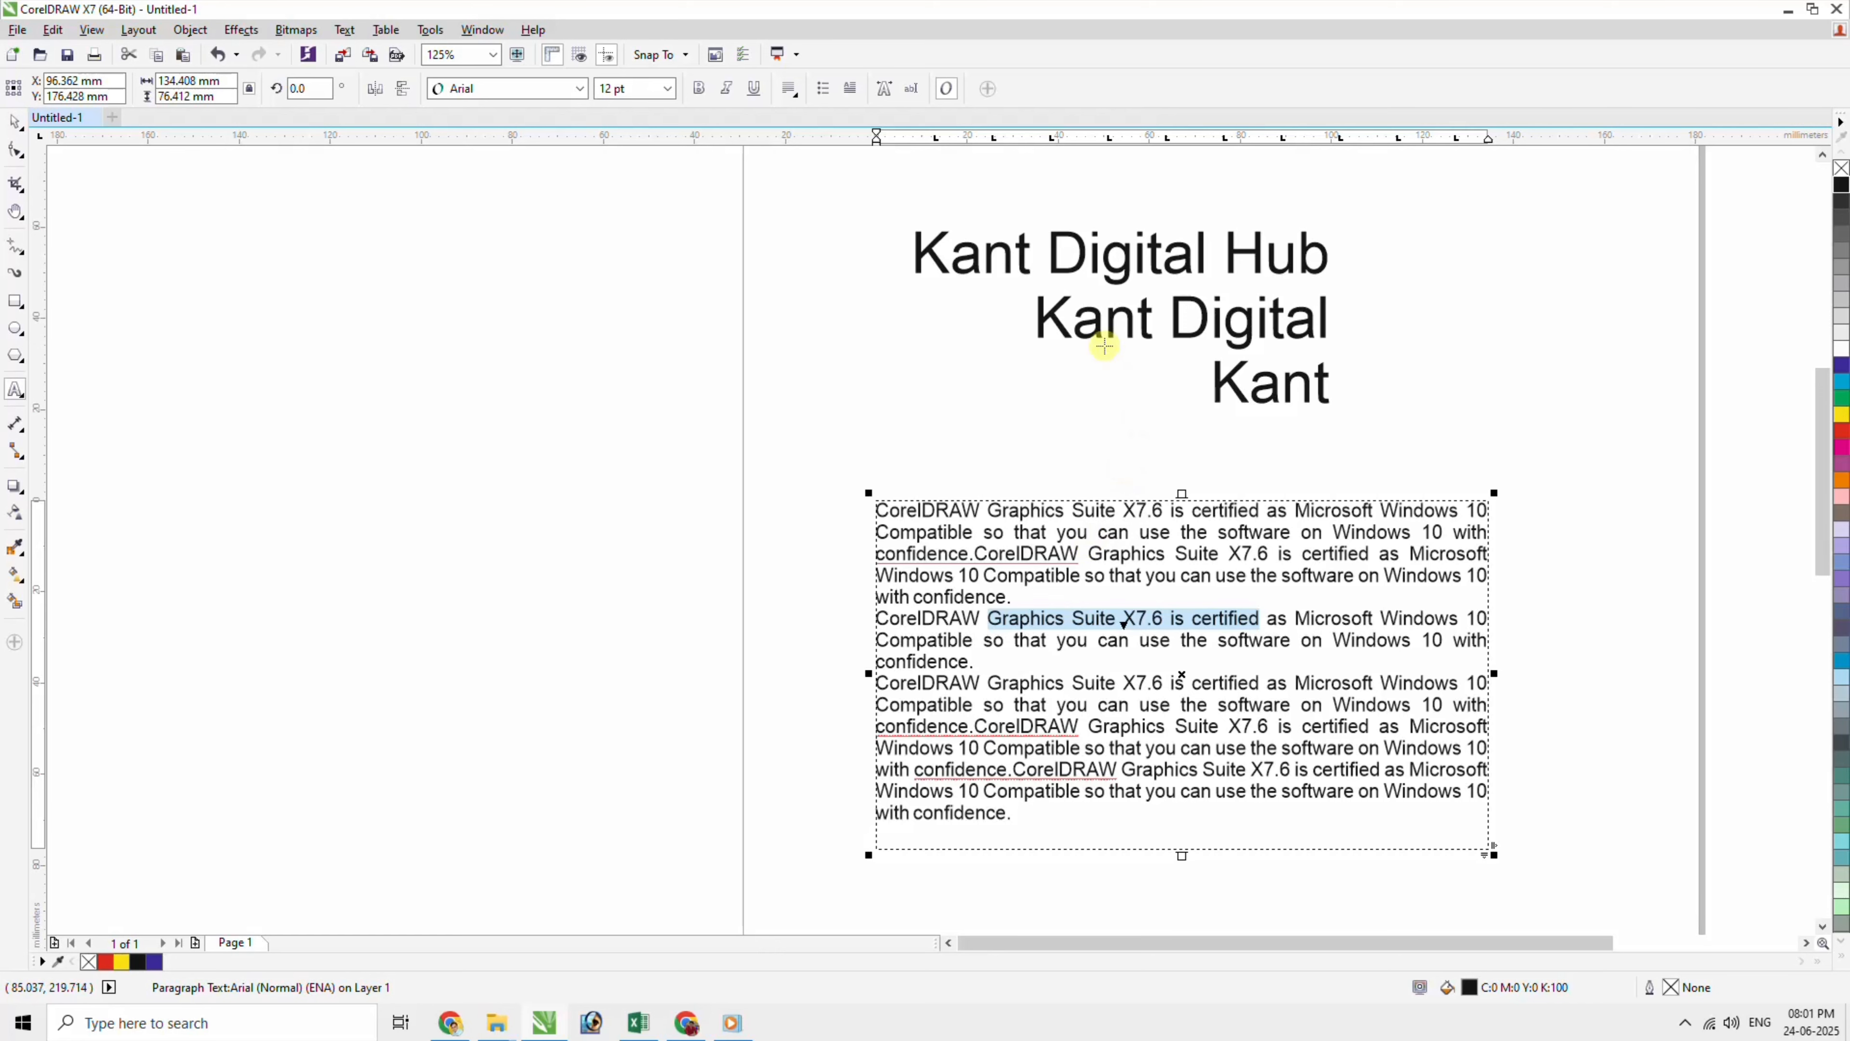
Make "Digital" in the second line red and bold, and fill the entire three-line artistic text red.
drag(1170, 321, 1322, 321)
click(1841, 431)
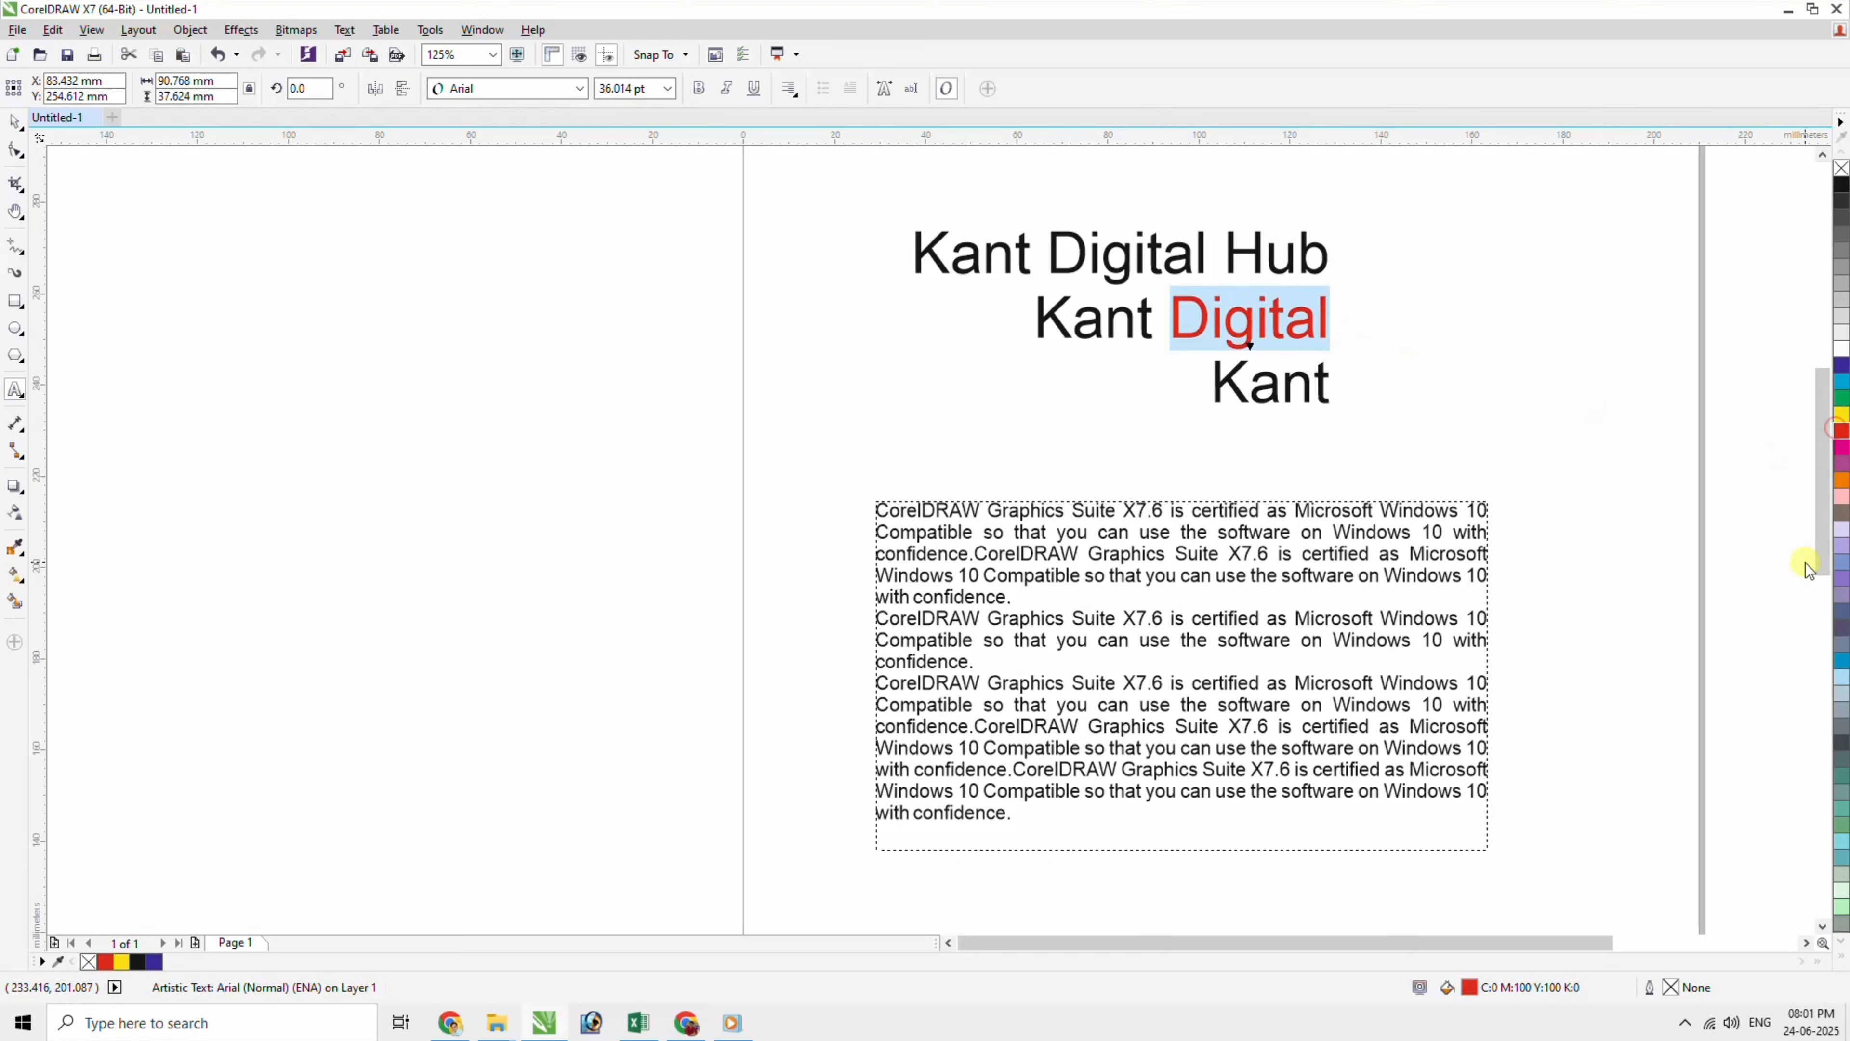
click(699, 88)
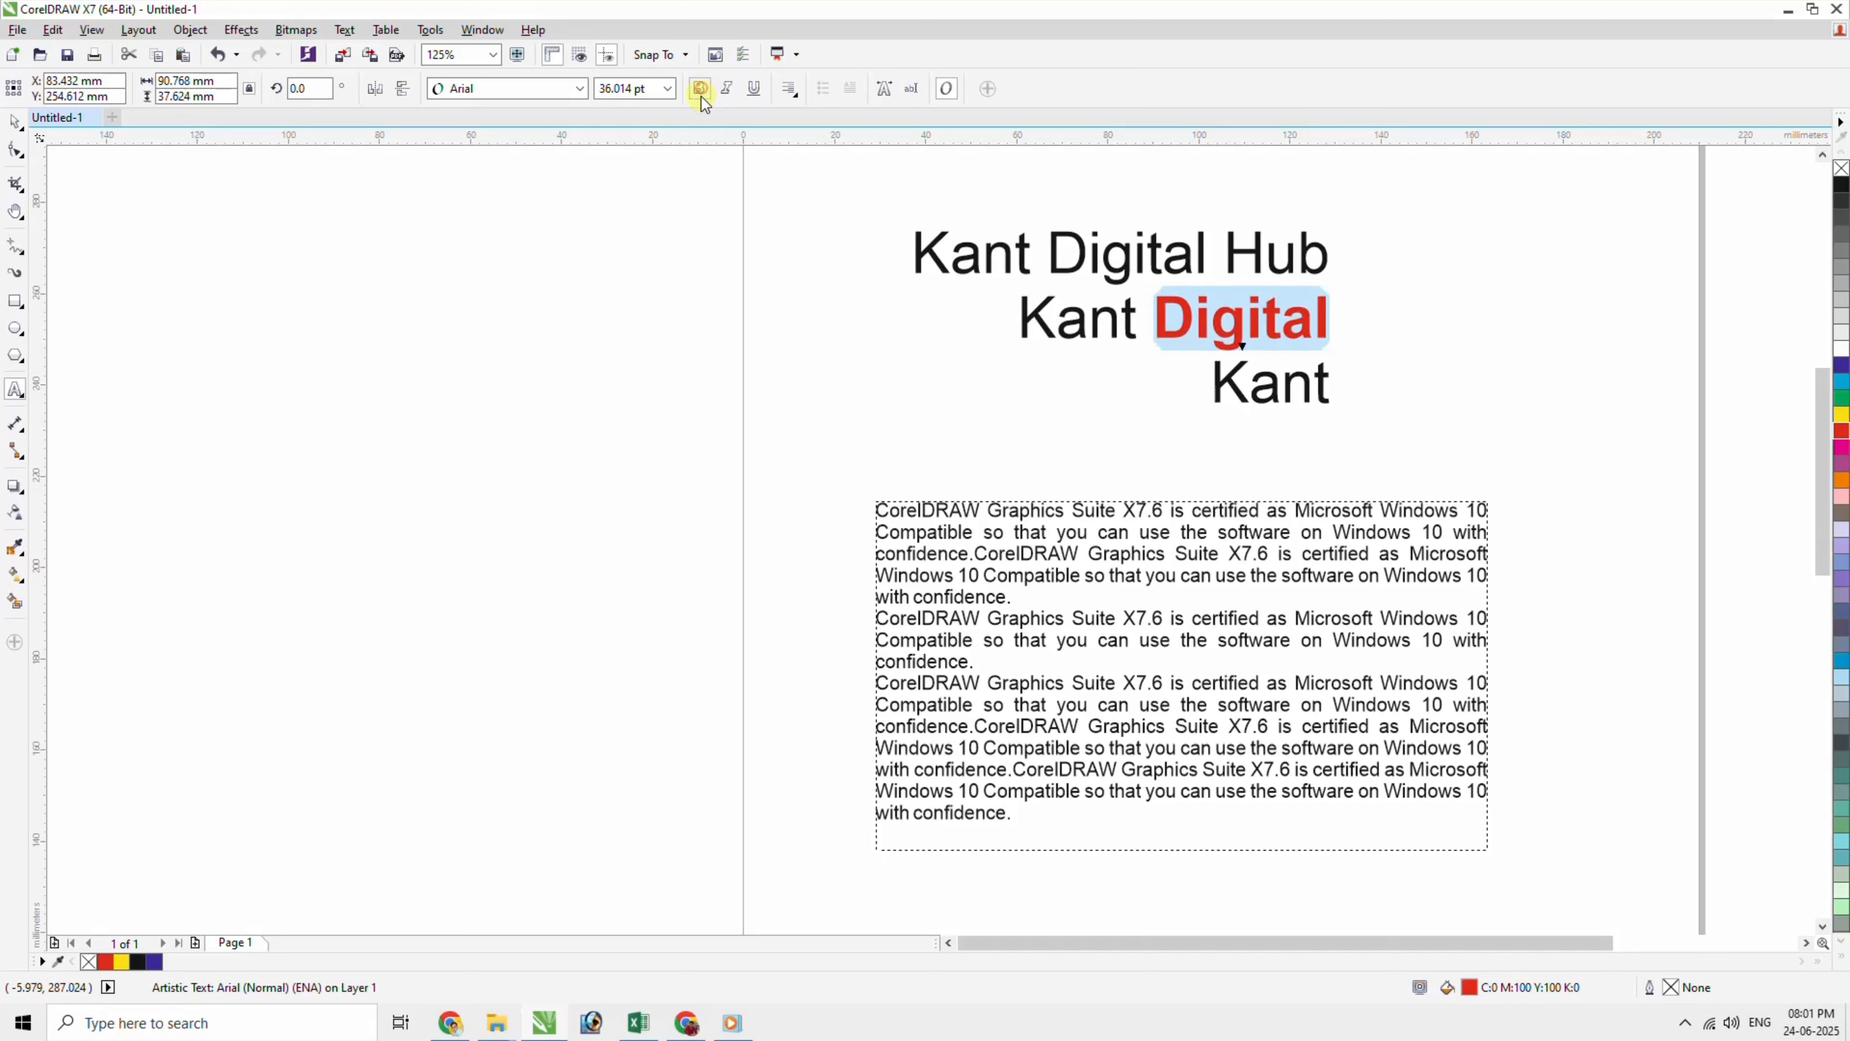
click(1209, 335)
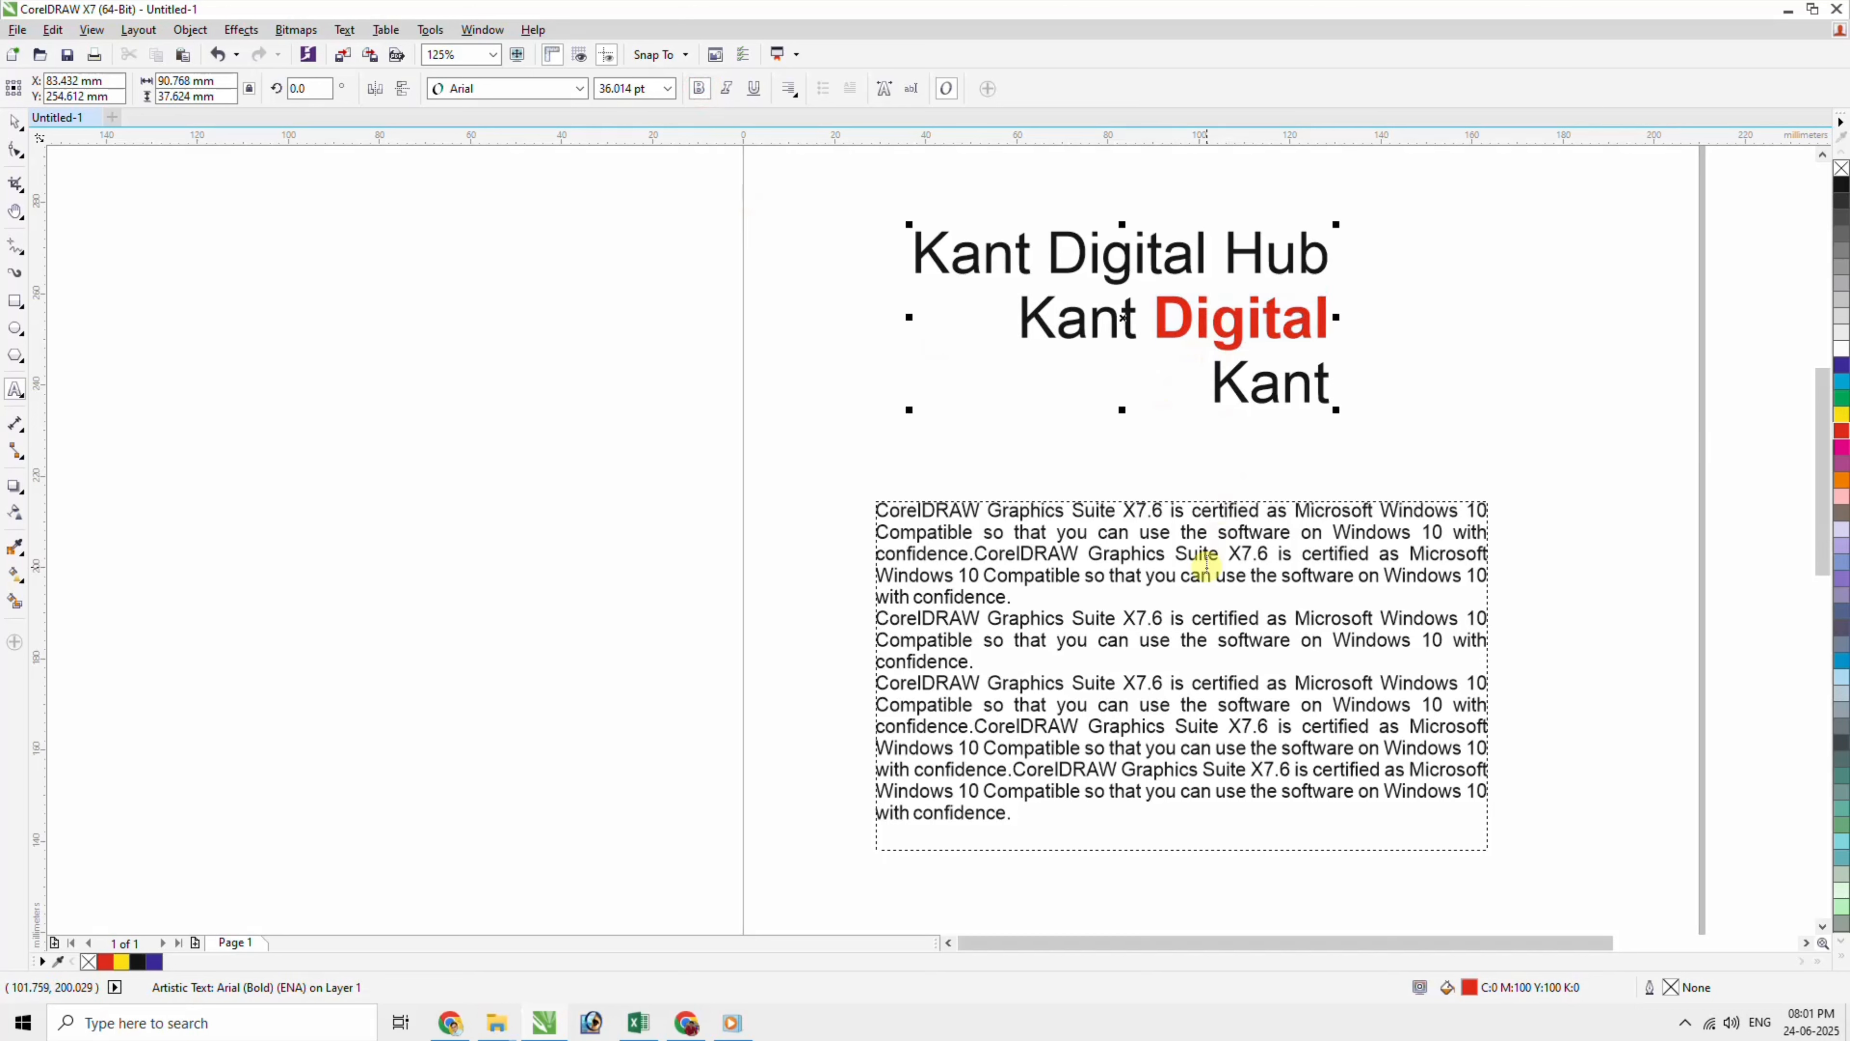
click(14, 121)
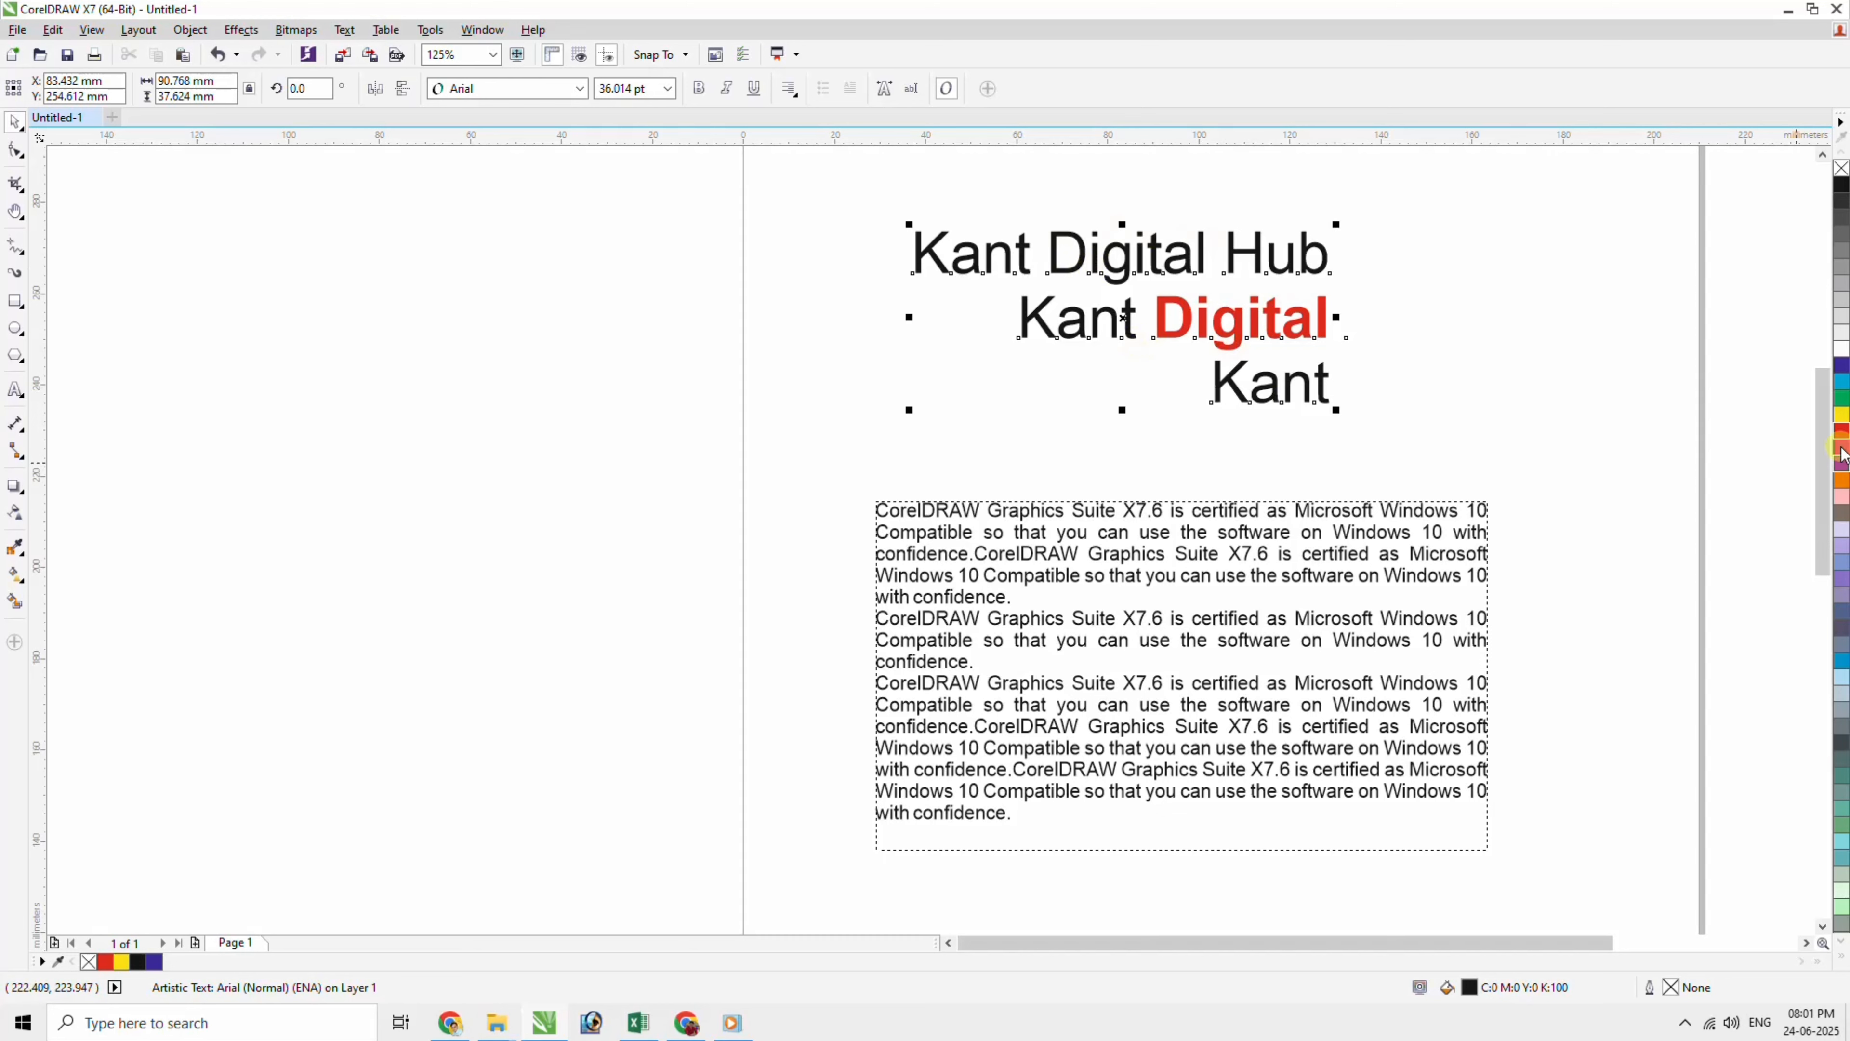
click(1841, 432)
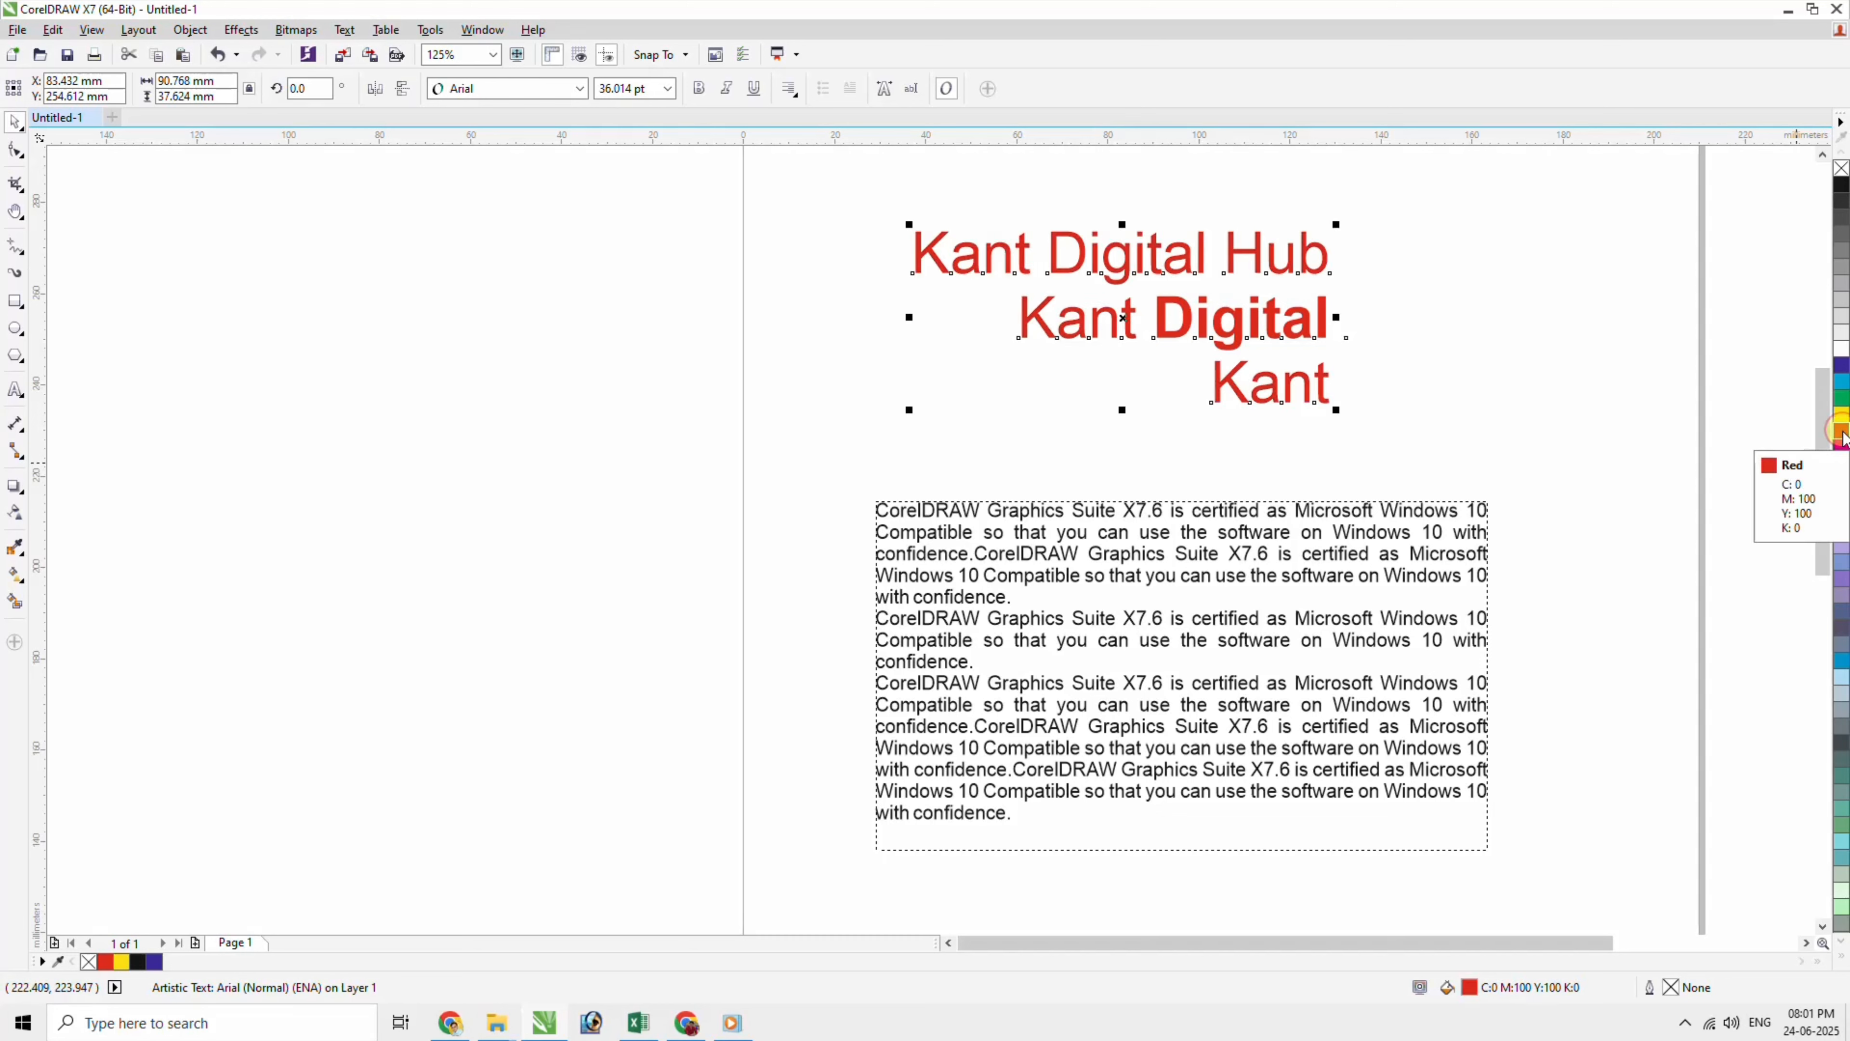
Fill the word "Digital" in the first line black, make it italic, and deselect the text.
click(15, 397)
double_click(1059, 264)
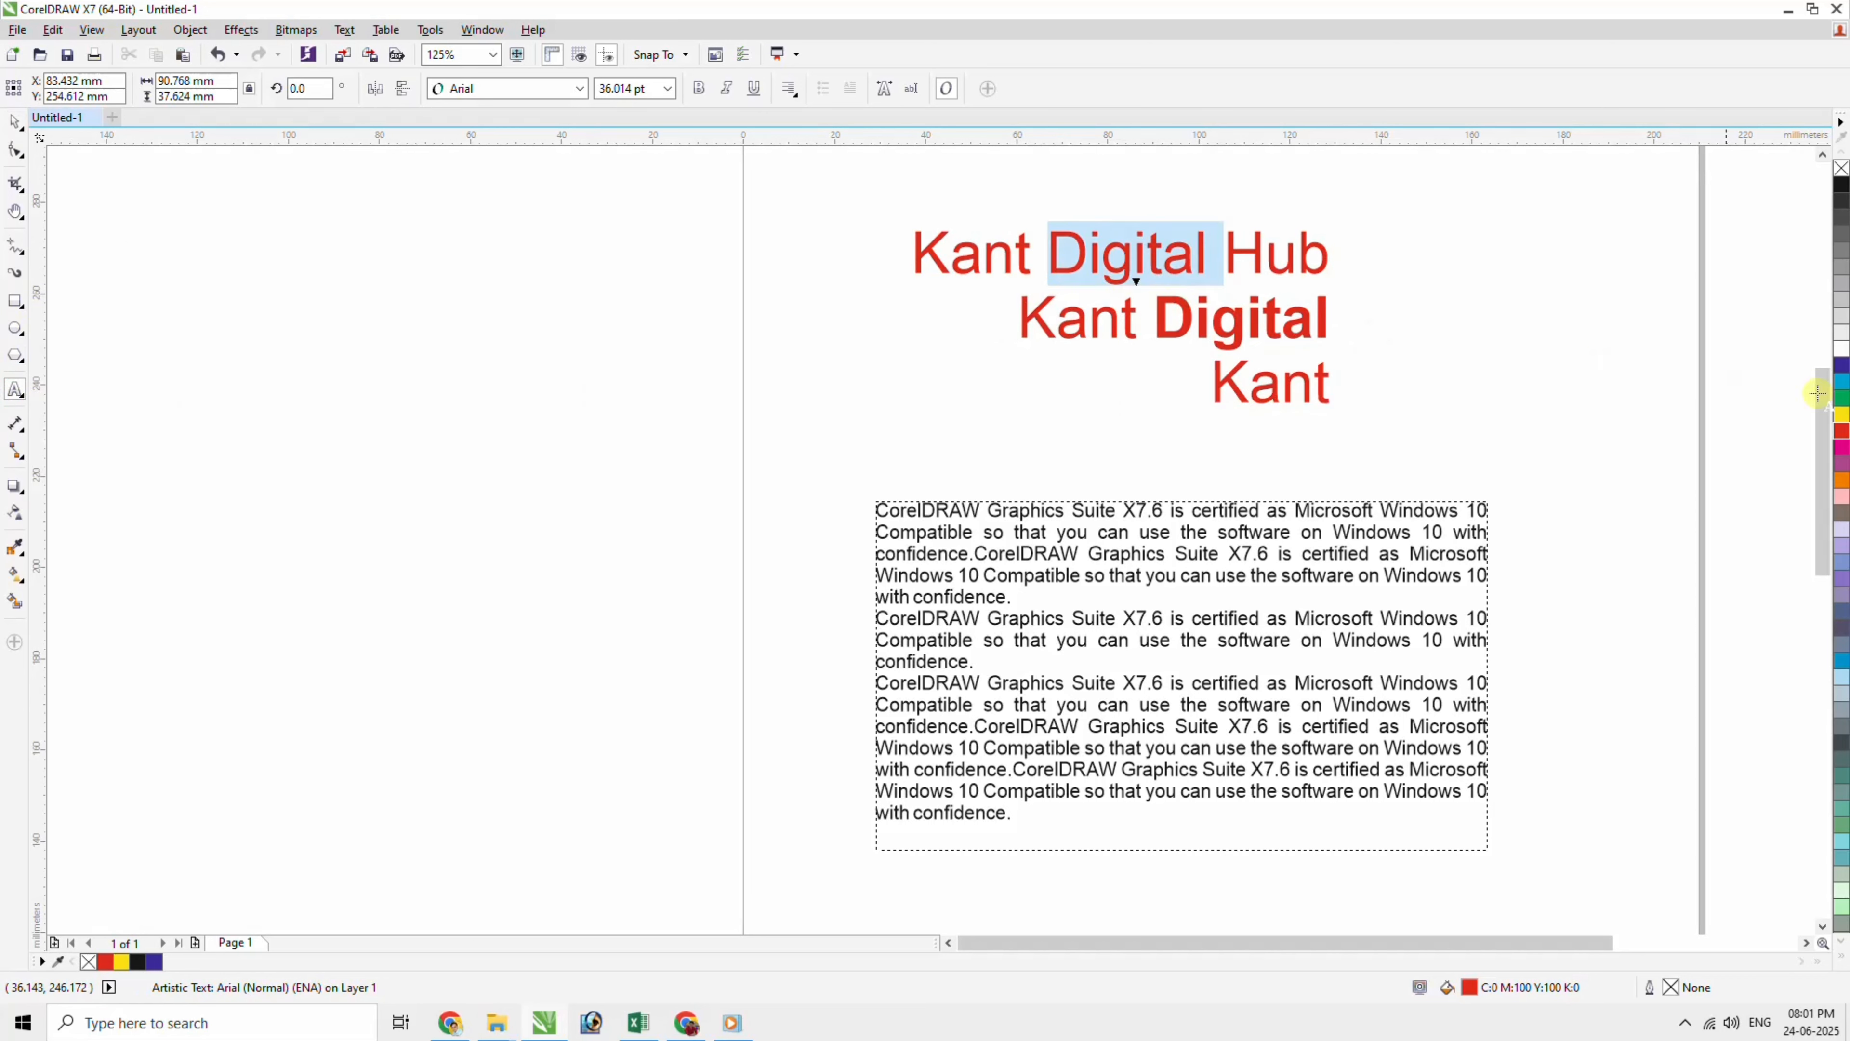
click(1839, 188)
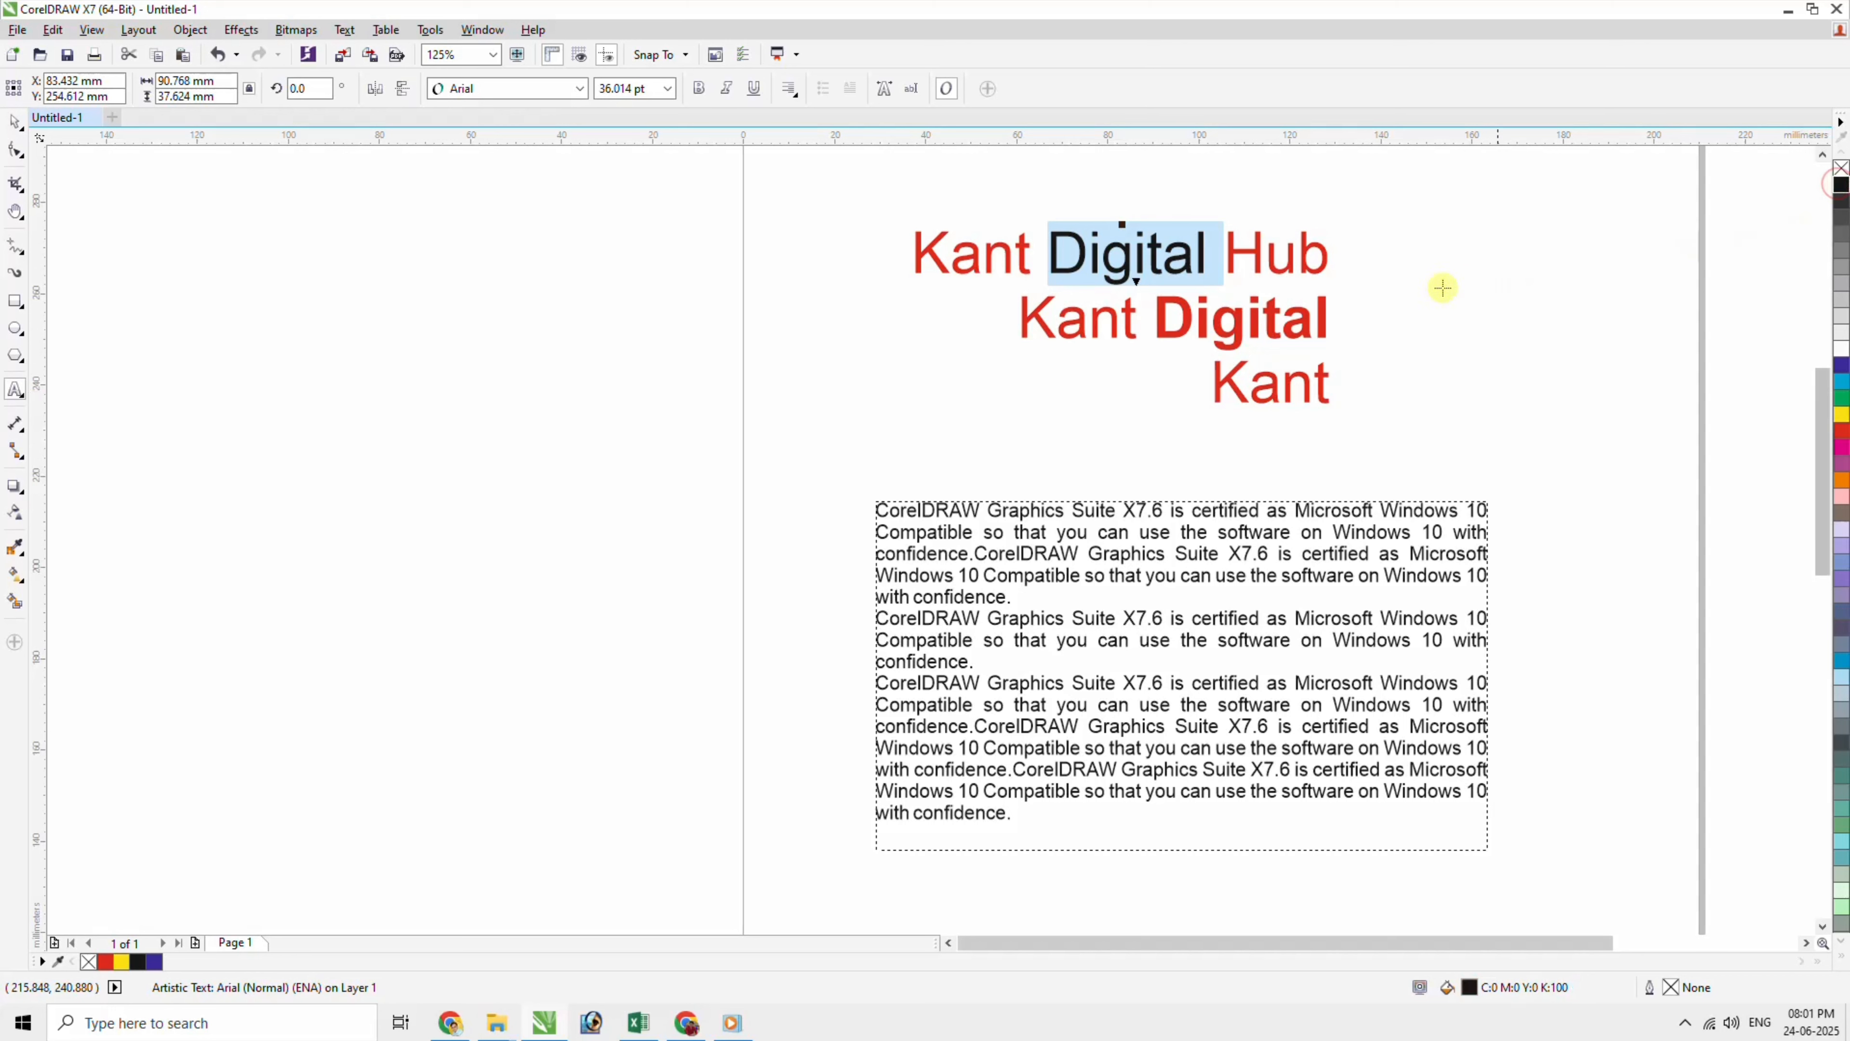
click(727, 89)
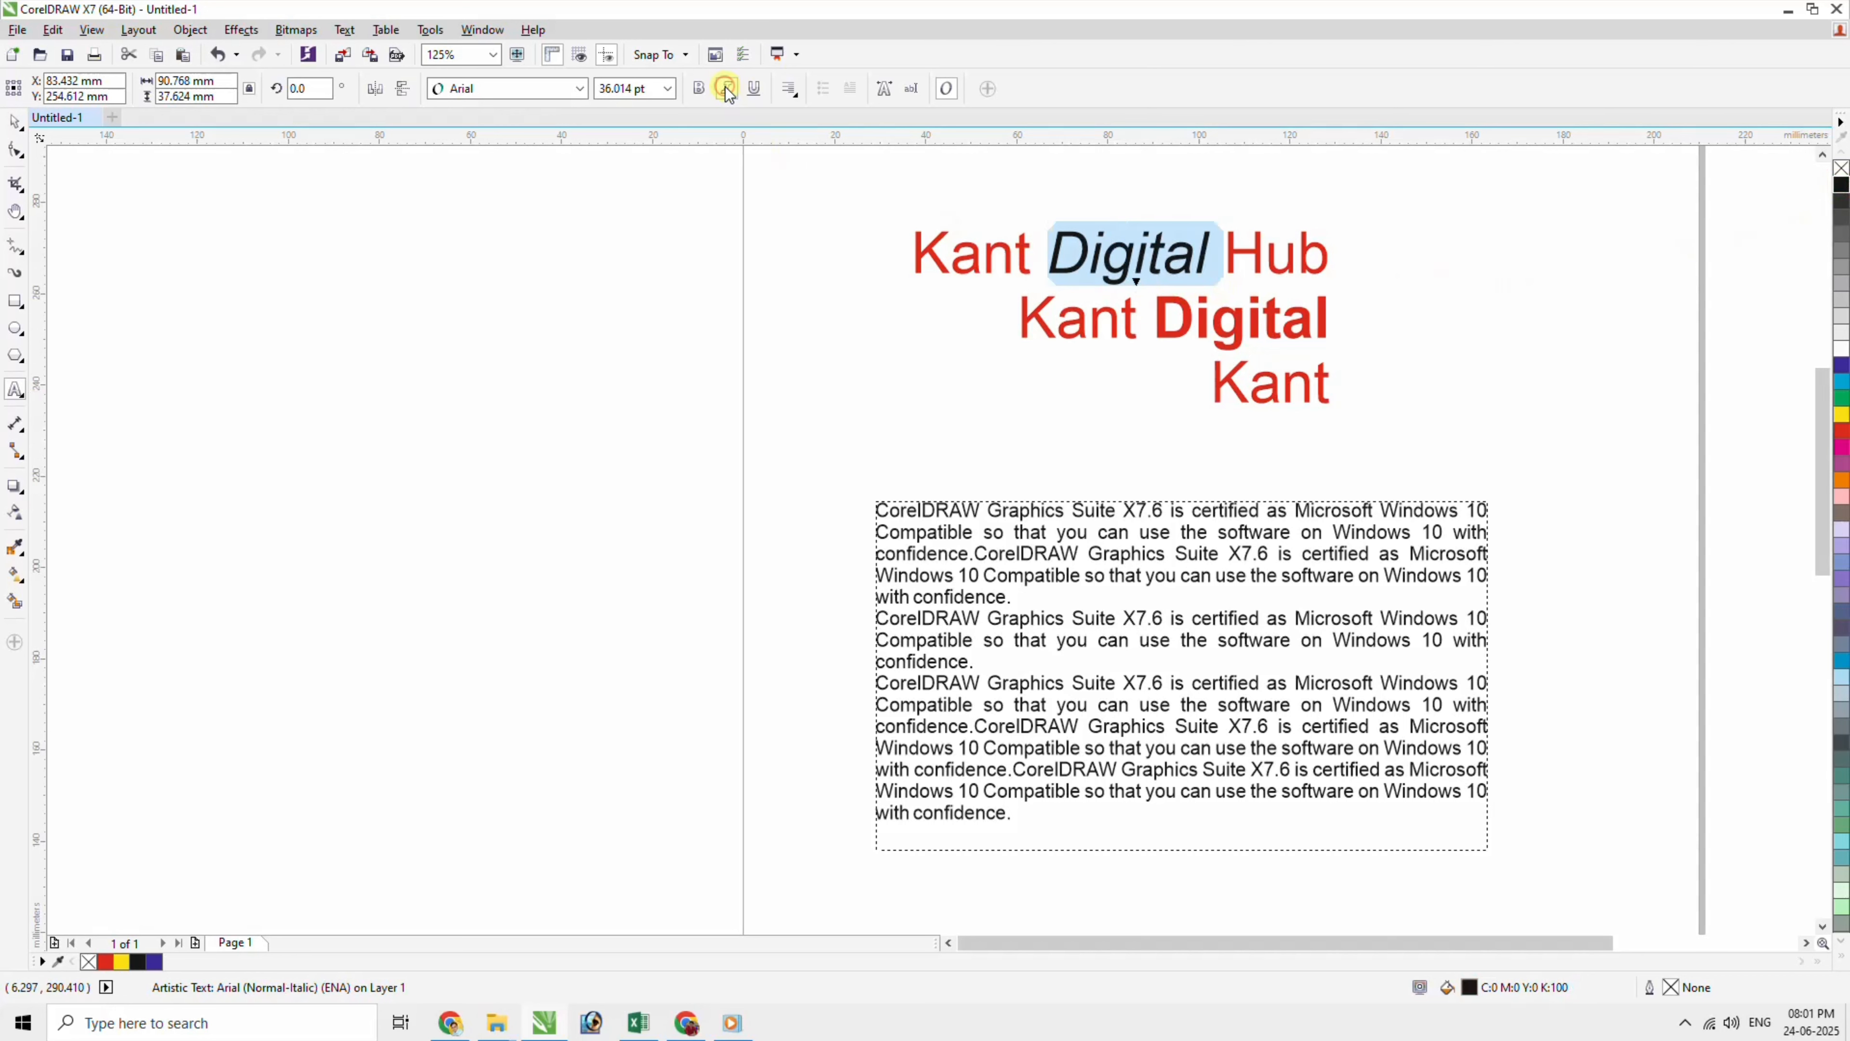
click(16, 126)
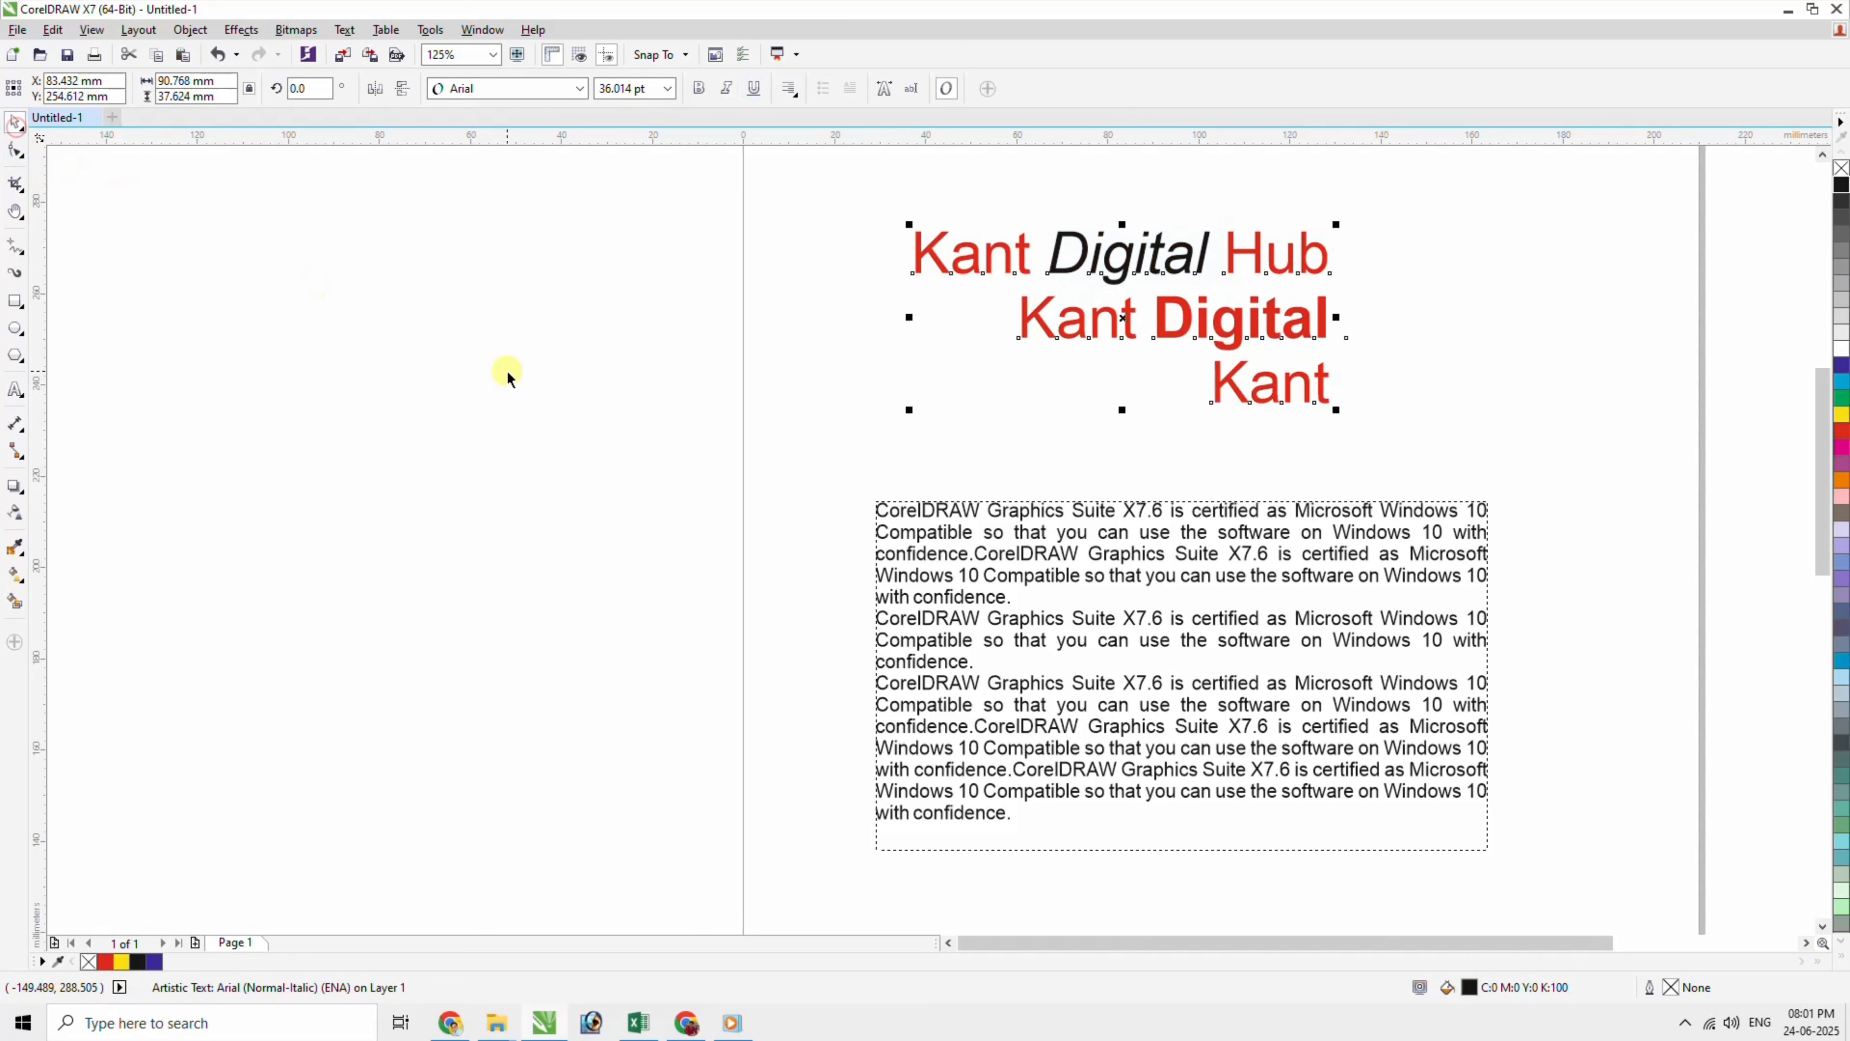
click(504, 371)
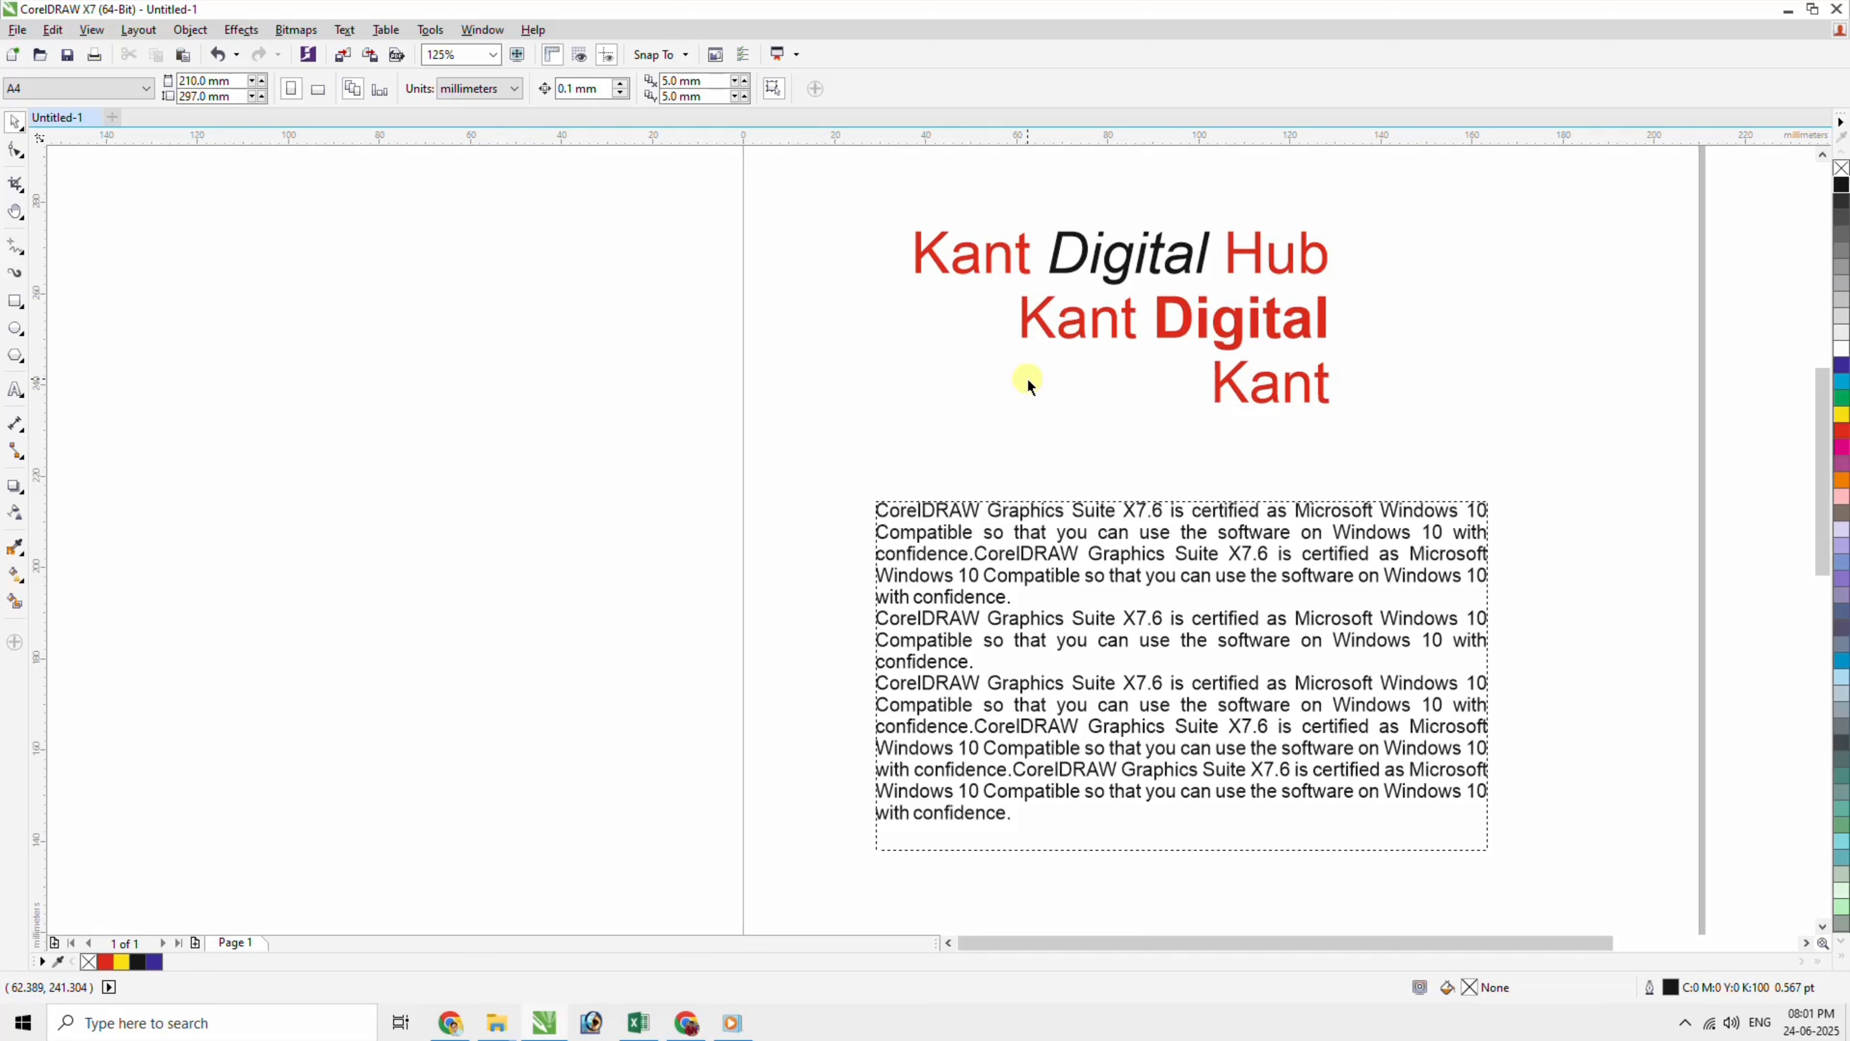
Place the text cursor inside "can" in the paragraph's second line and move it forward character by character.
click(1059, 531)
scroll(1486, 615, up, 2)
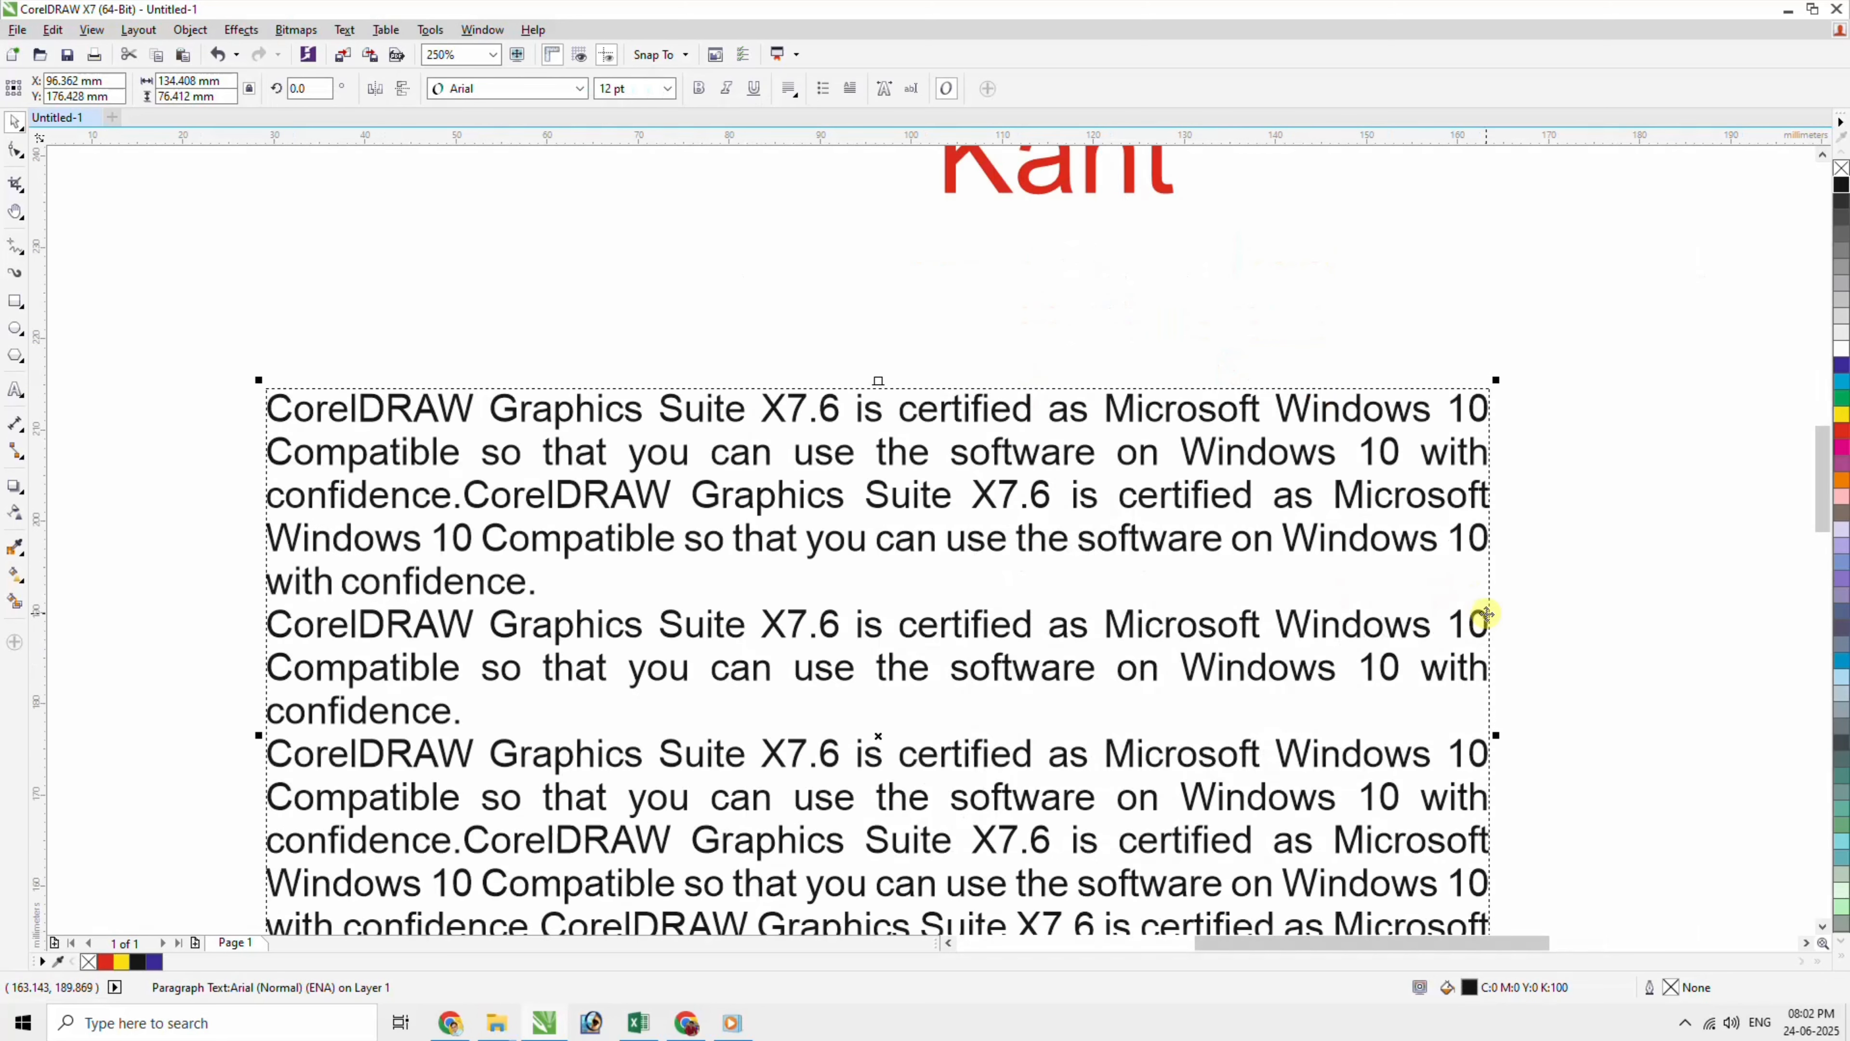
click(1047, 193)
click(14, 390)
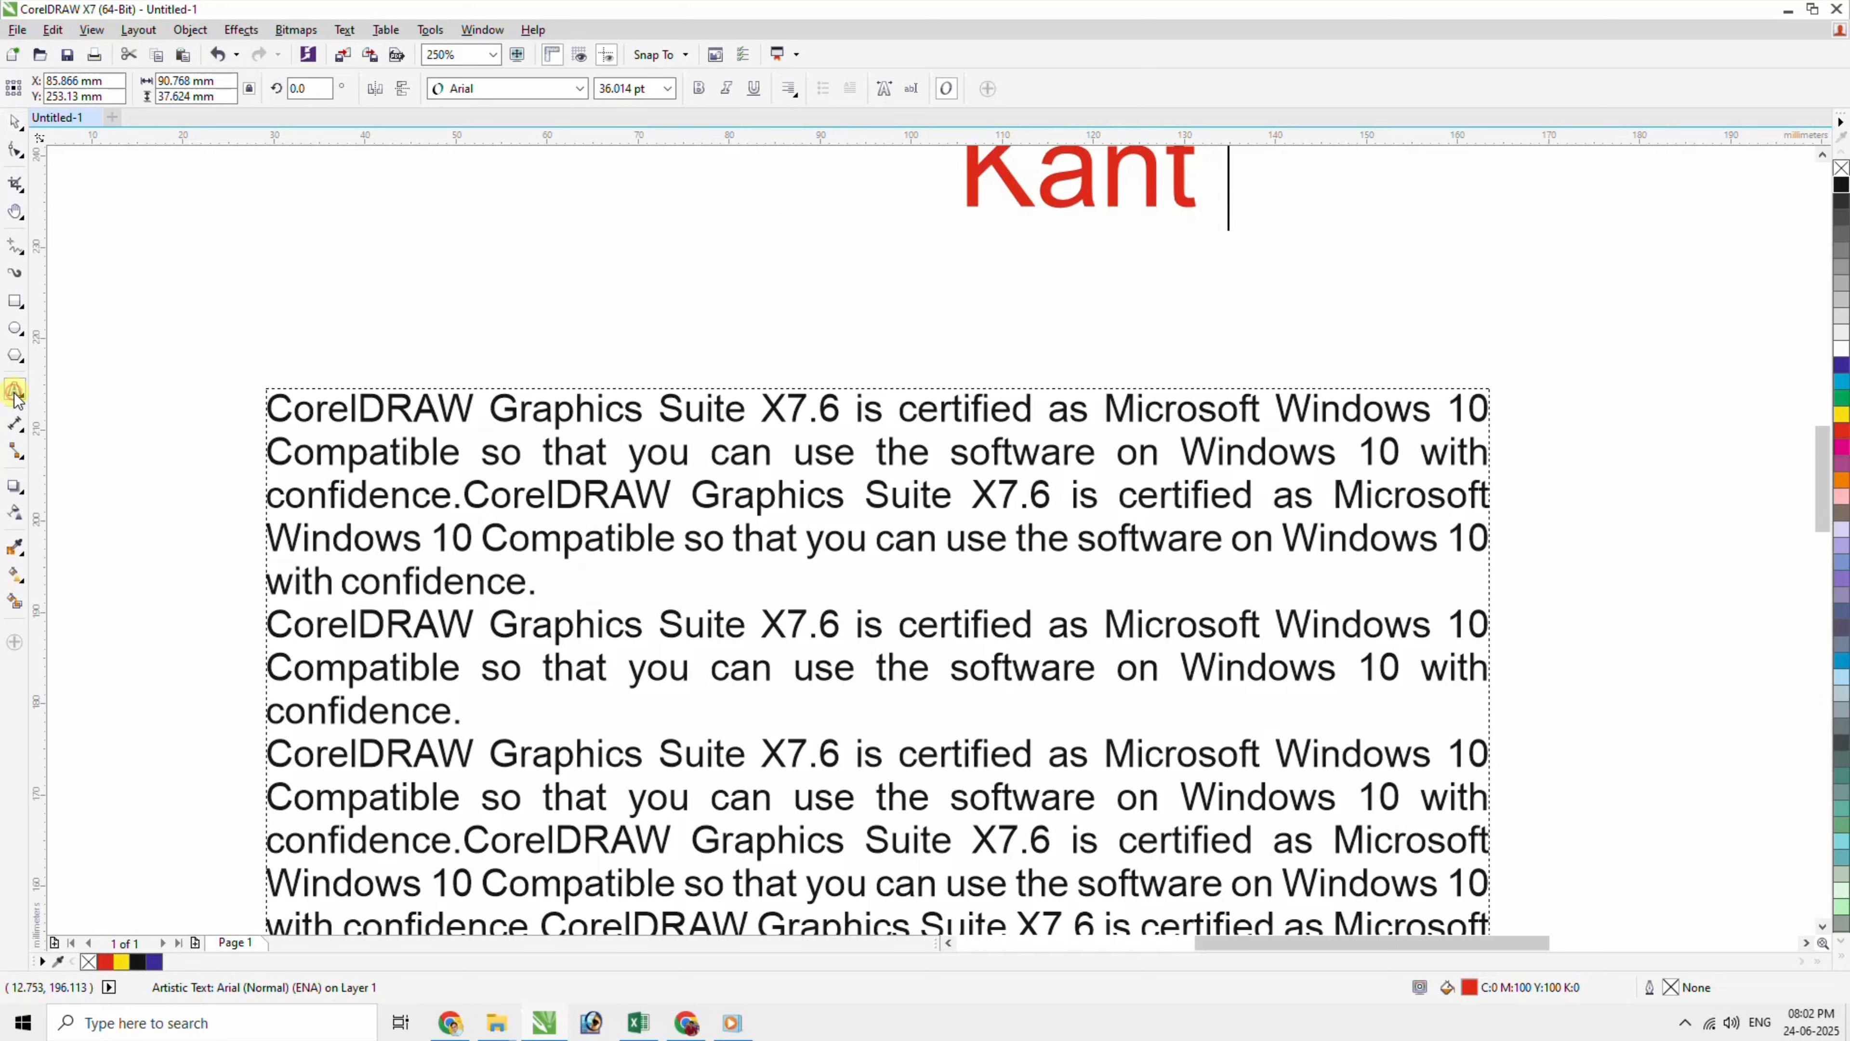
click(750, 453)
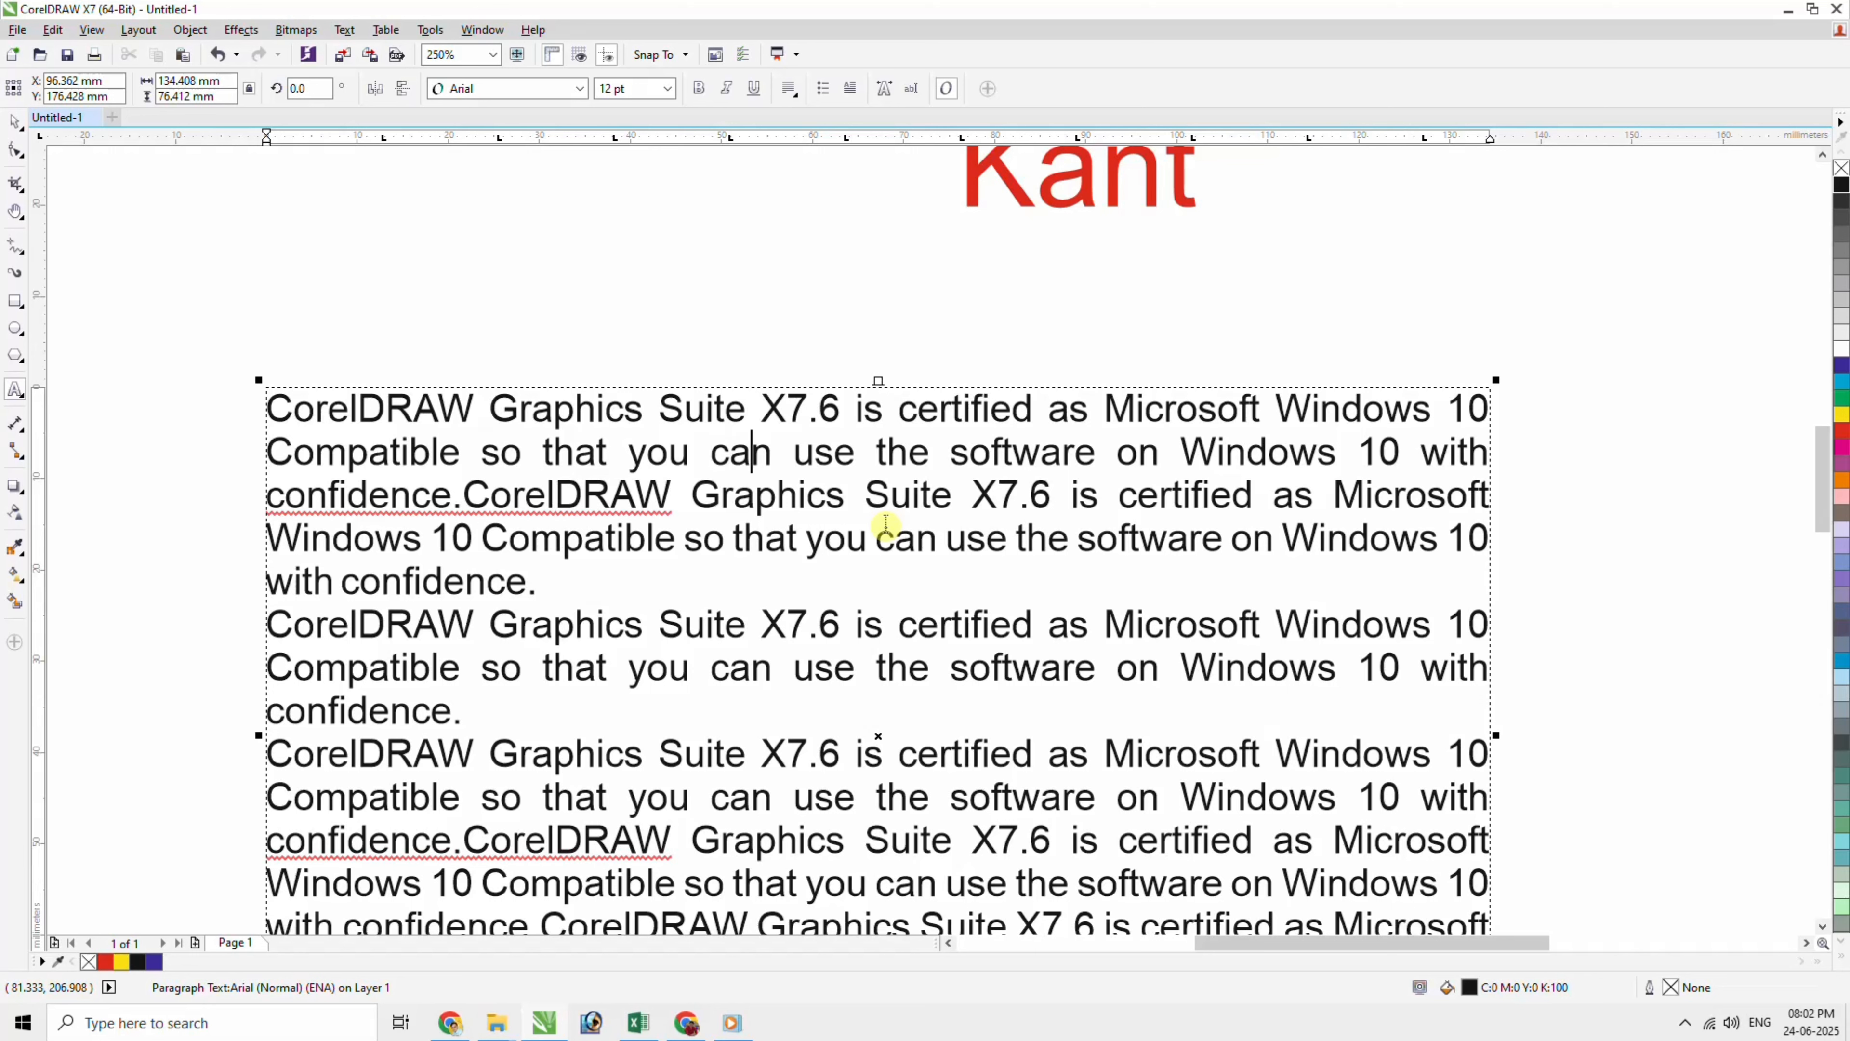
key(Right)
key(Right)
Select "ompatible so that you can" in the paragraph's fourth line by extending the selection character by character.
drag(508, 539, 564, 539)
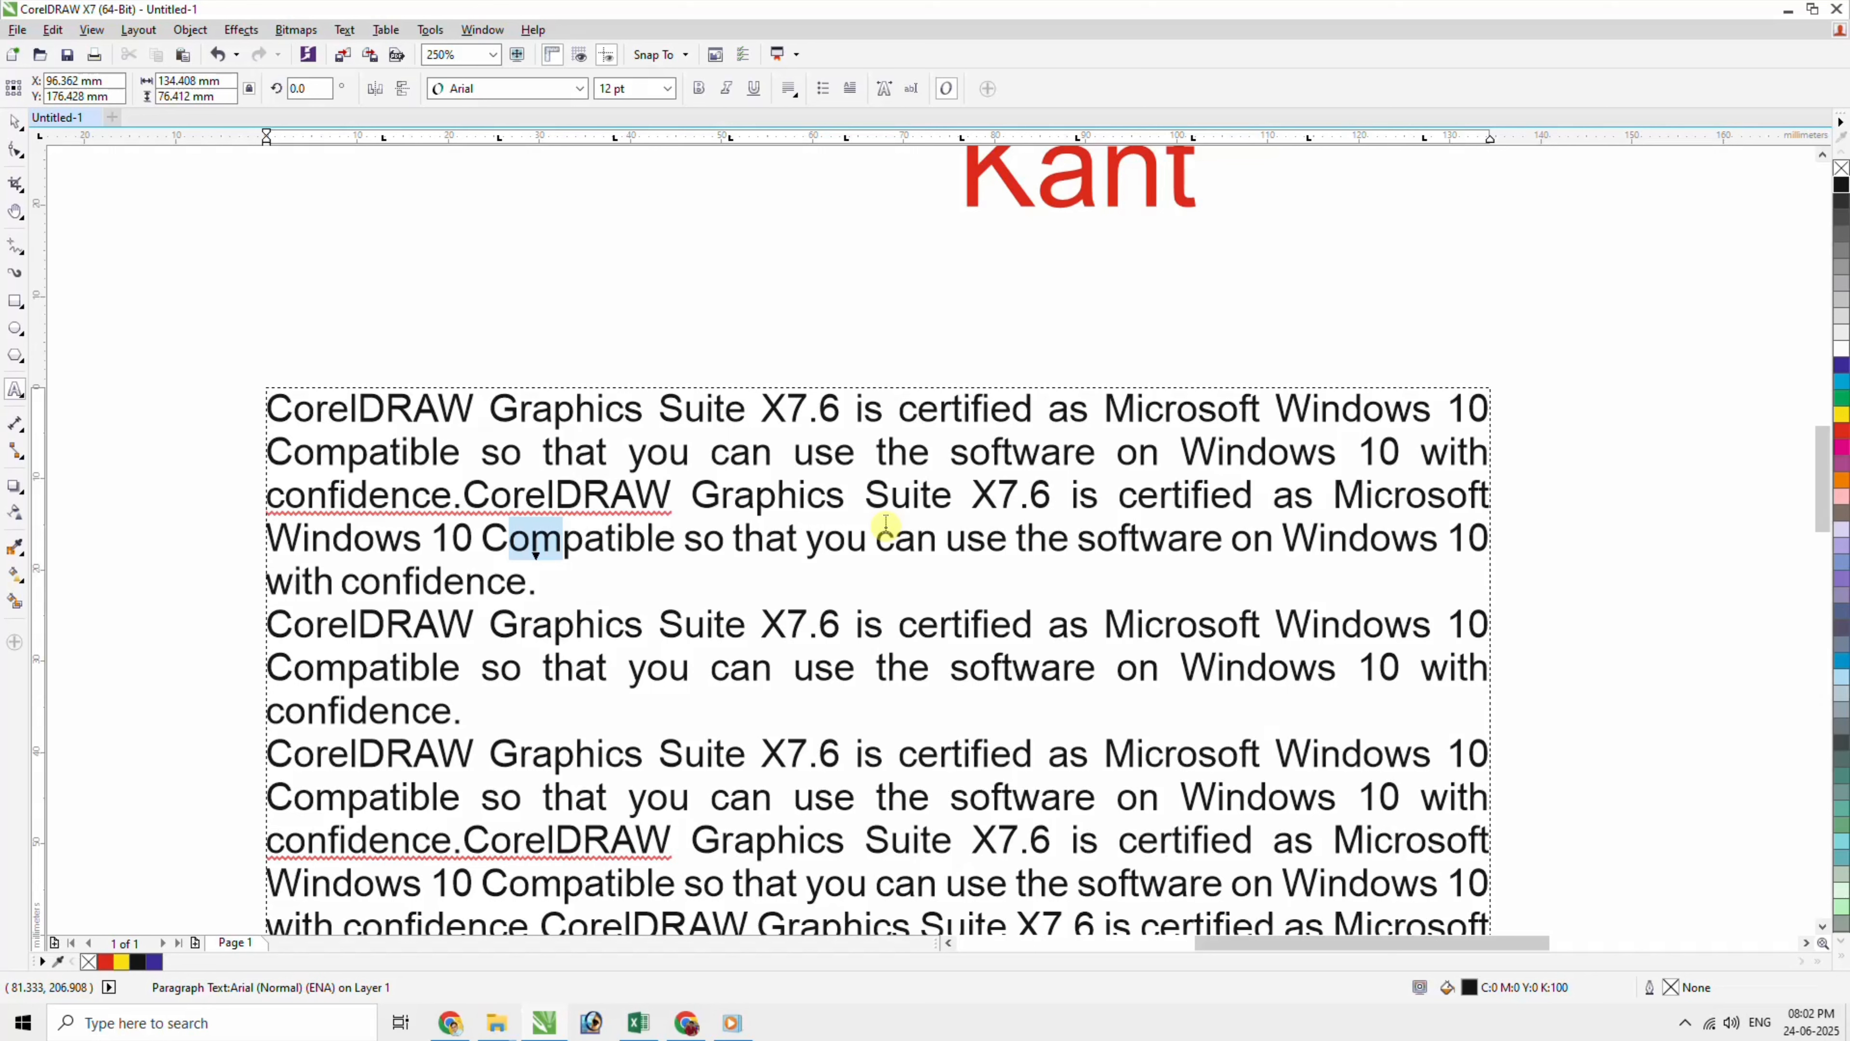
key(shift+Right)
key(shift+Right)
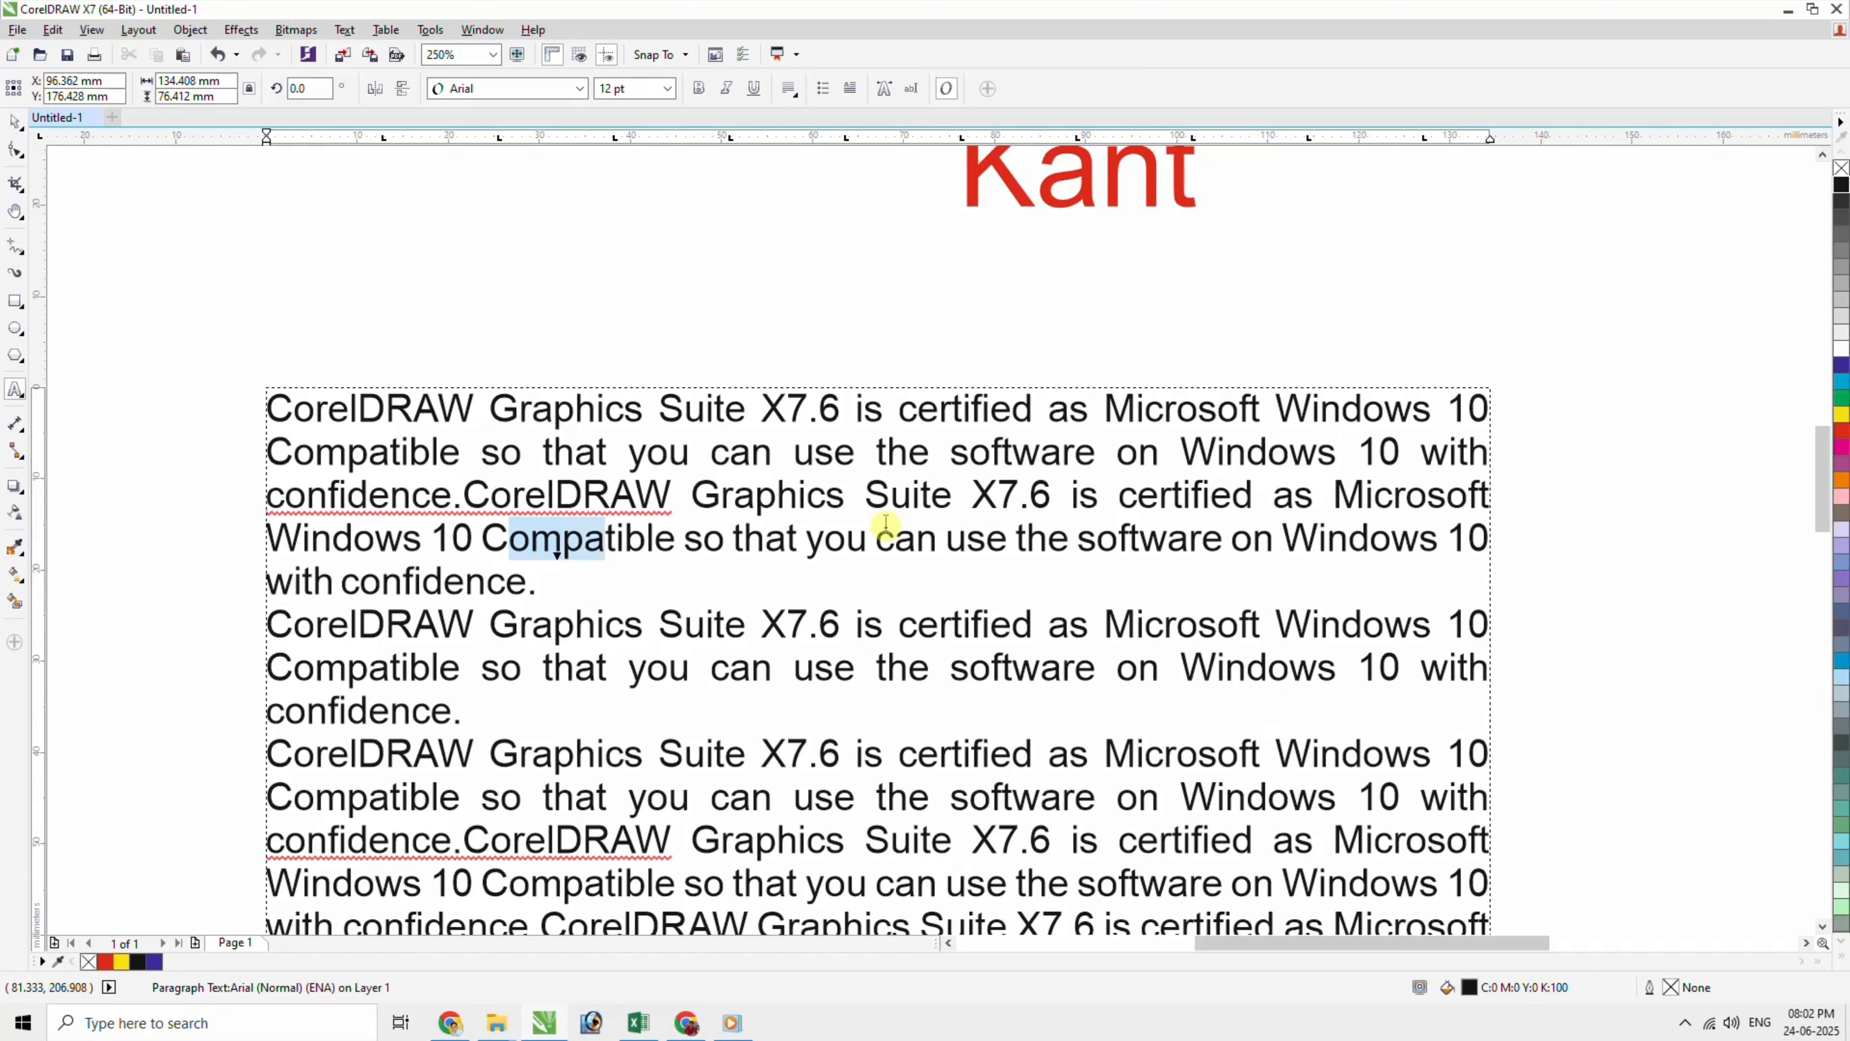
key(shift+Right)
key(shift+Right)
key(shift+Right)
key(shift+Right)
key(shift+Right)
key(shift+Right)
key(shift+Right)
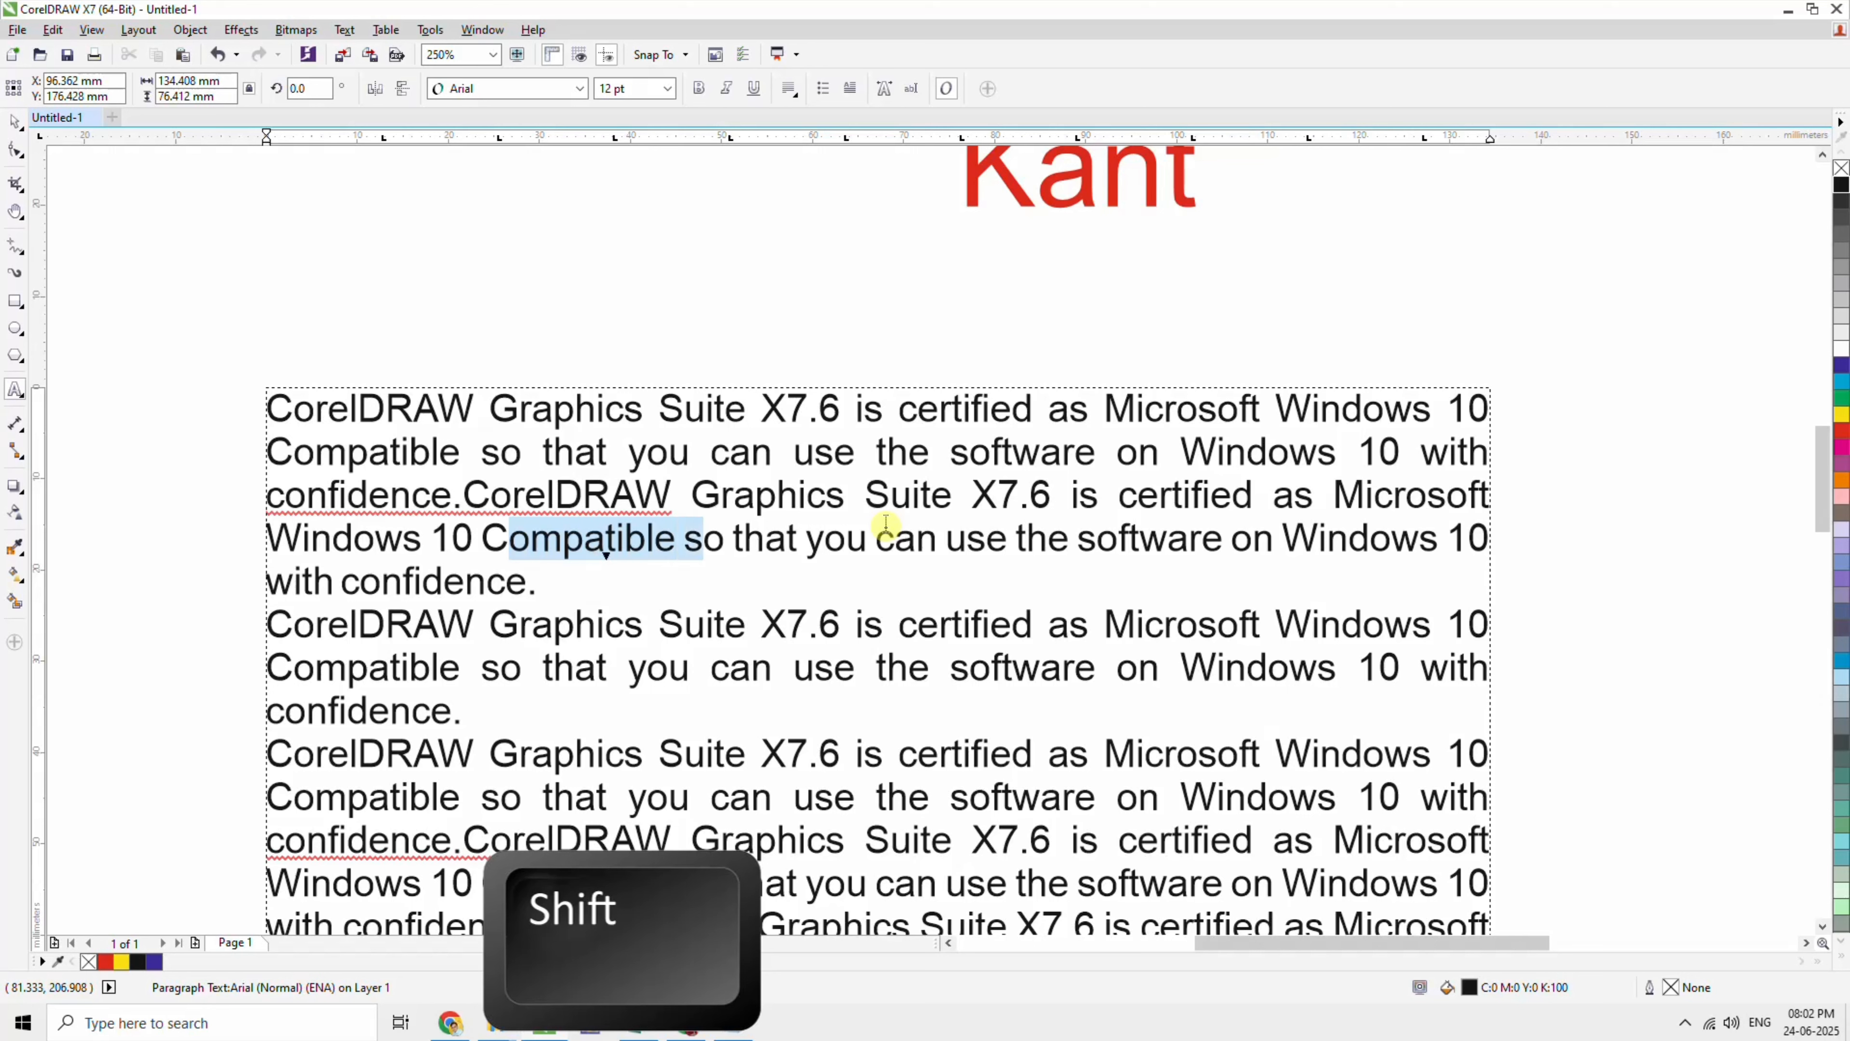
key(shift+Right)
key(shift+Right)
key(shift+Right)
key(shift+Right)
key(shift+Right)
key(shift+Right)
key(shift+Right)
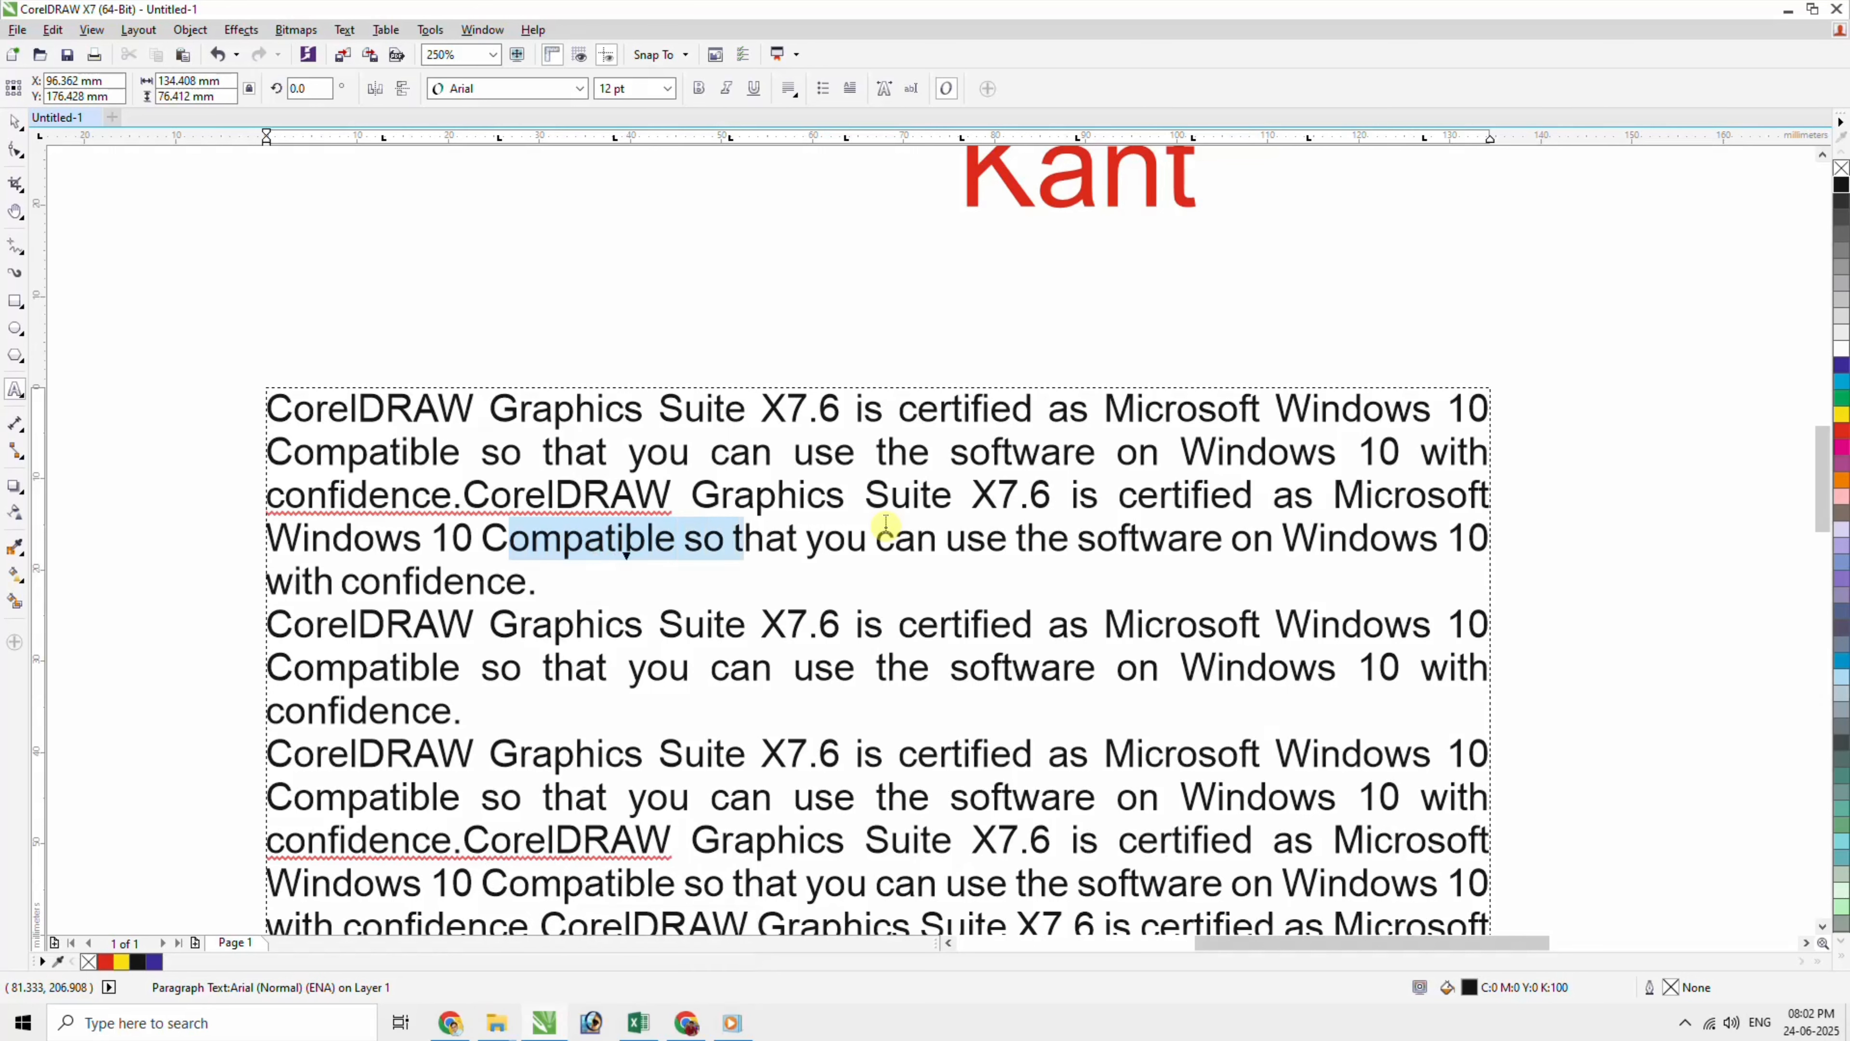
key(shift+Right)
key(shift+Right)
key(shift+Right)
key(shift+Right)
key(shift+Right)
key(shift+Right)
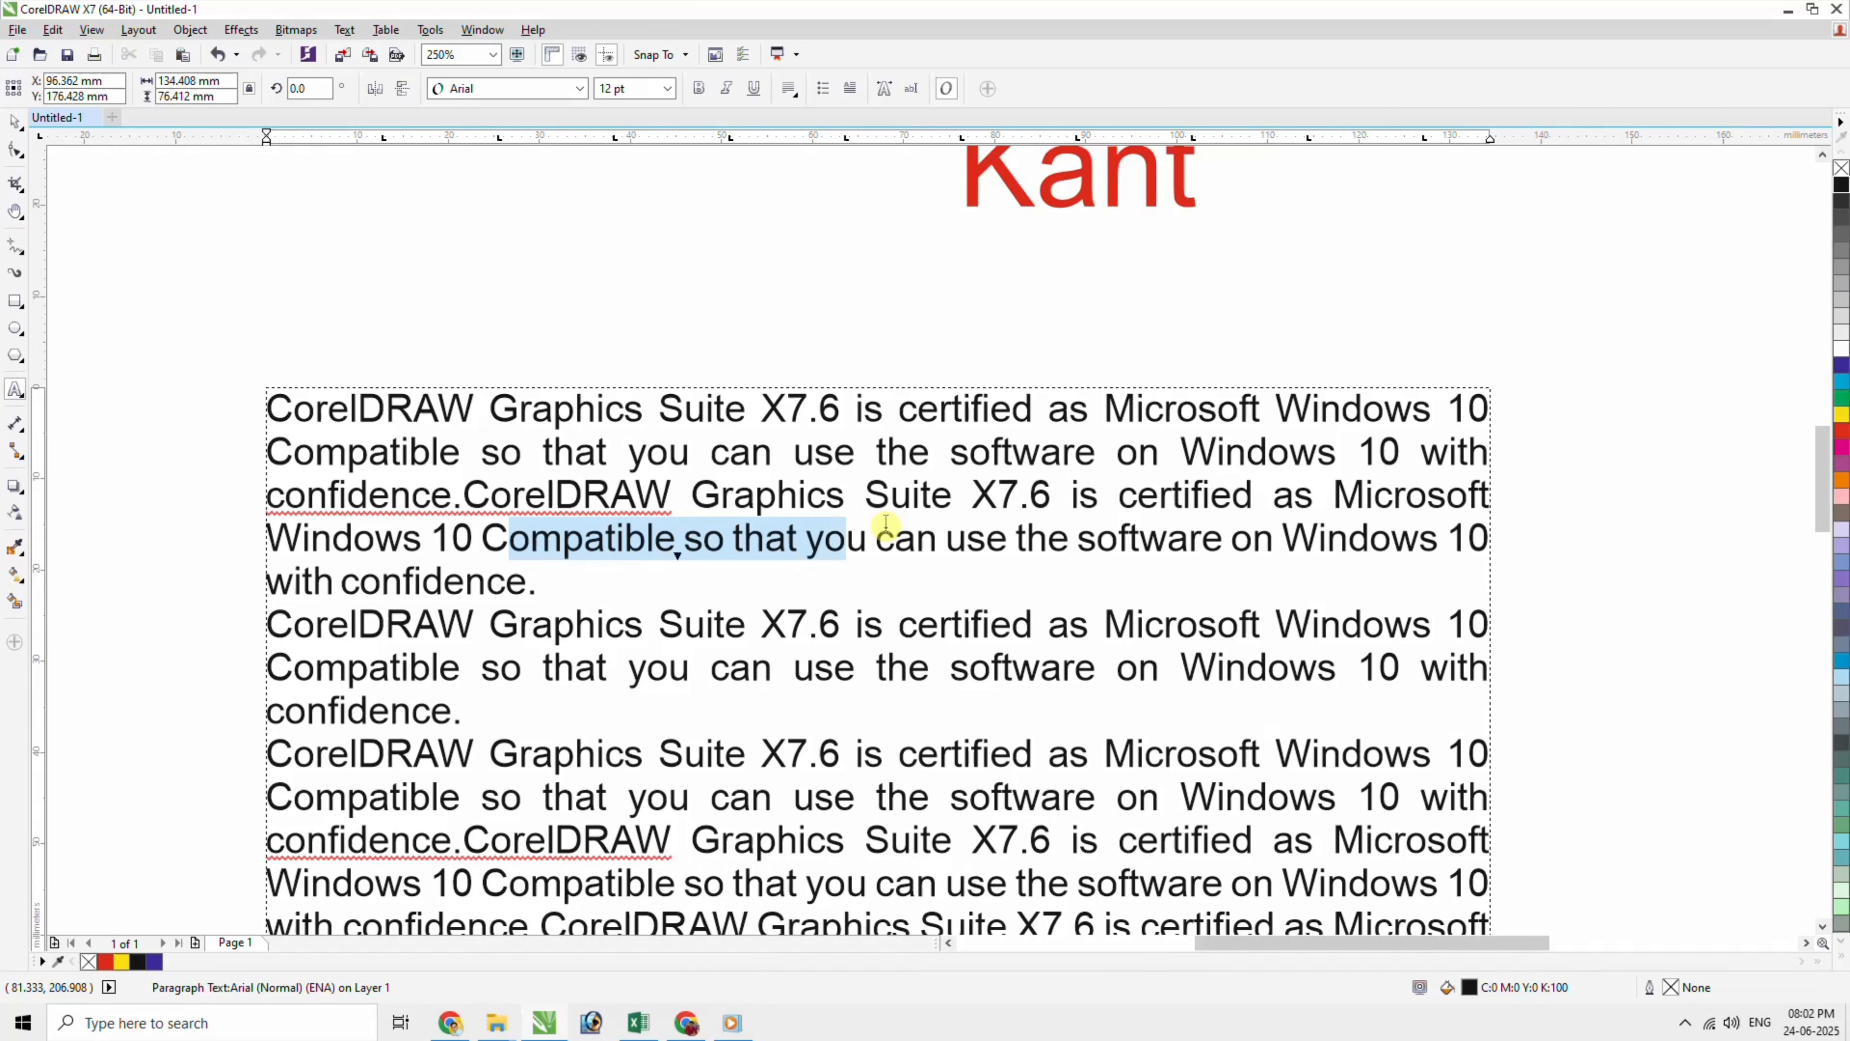
key(shift+Right)
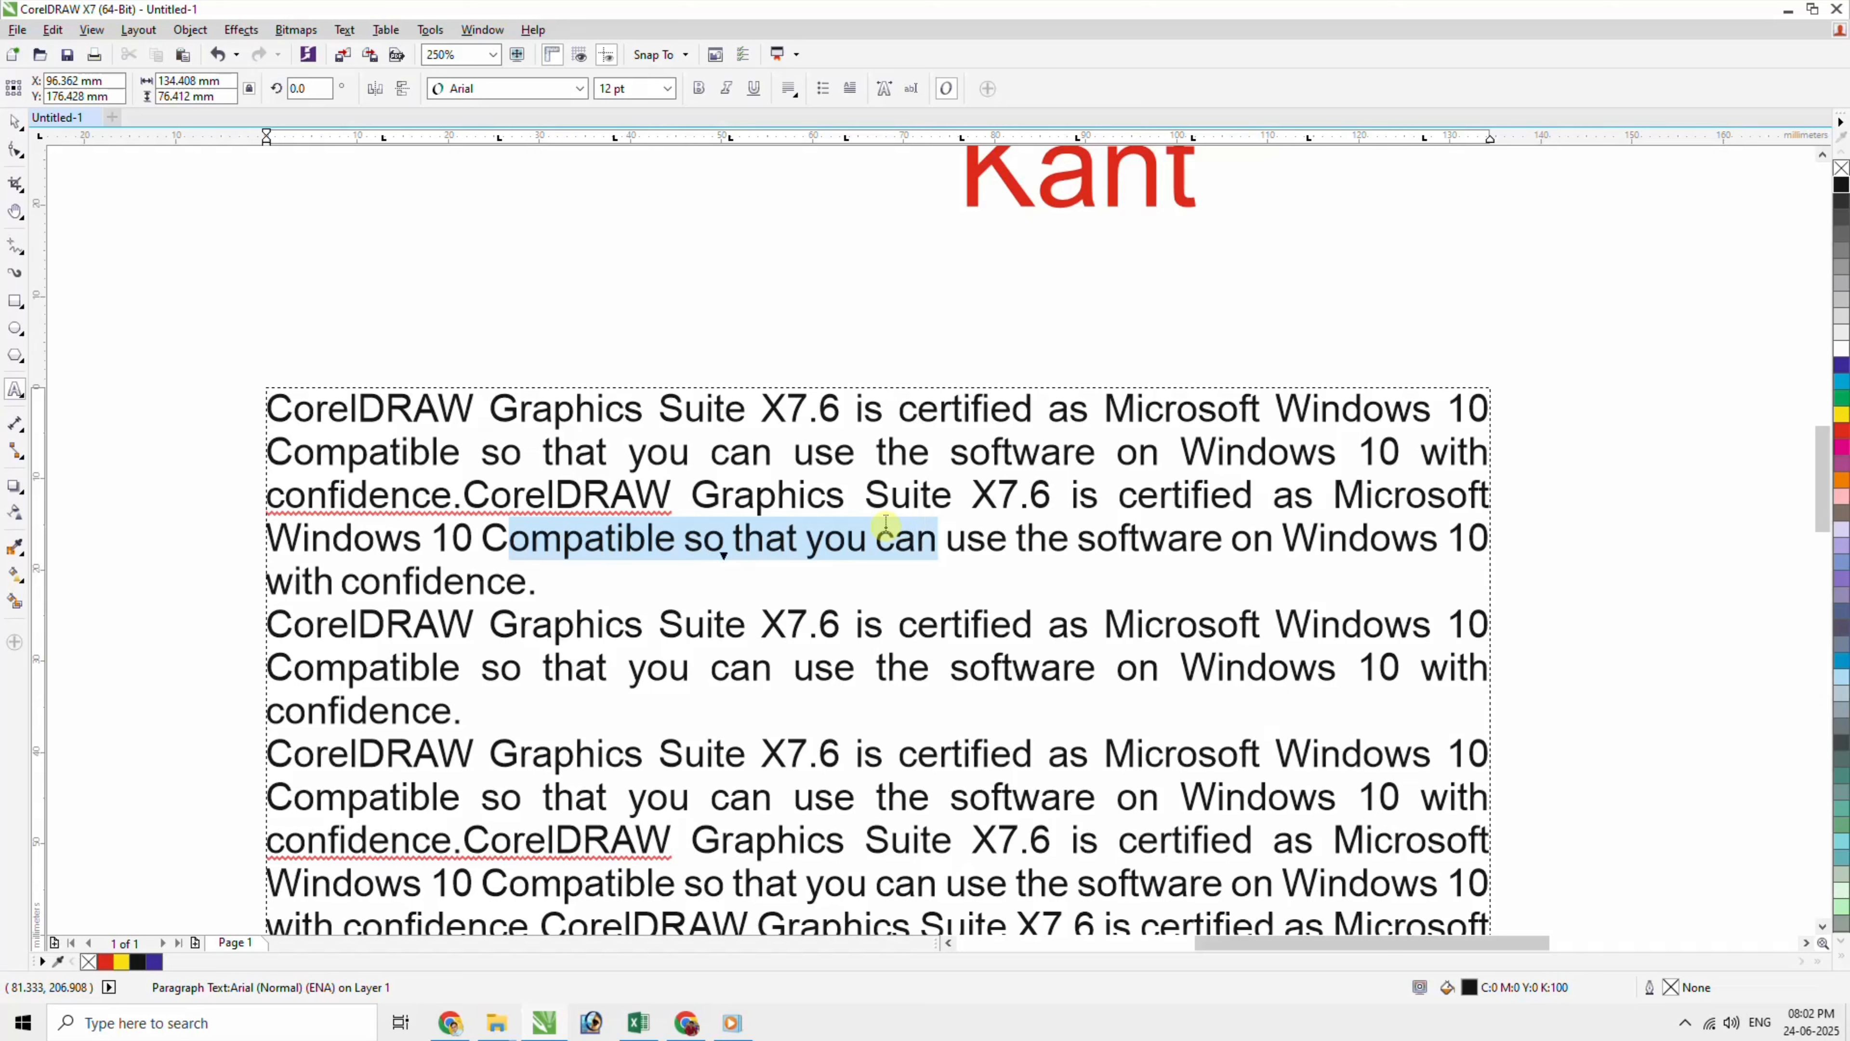
Clear the selection and move the cursor word by word along the fourth line, ending before "the software".
key(Left)
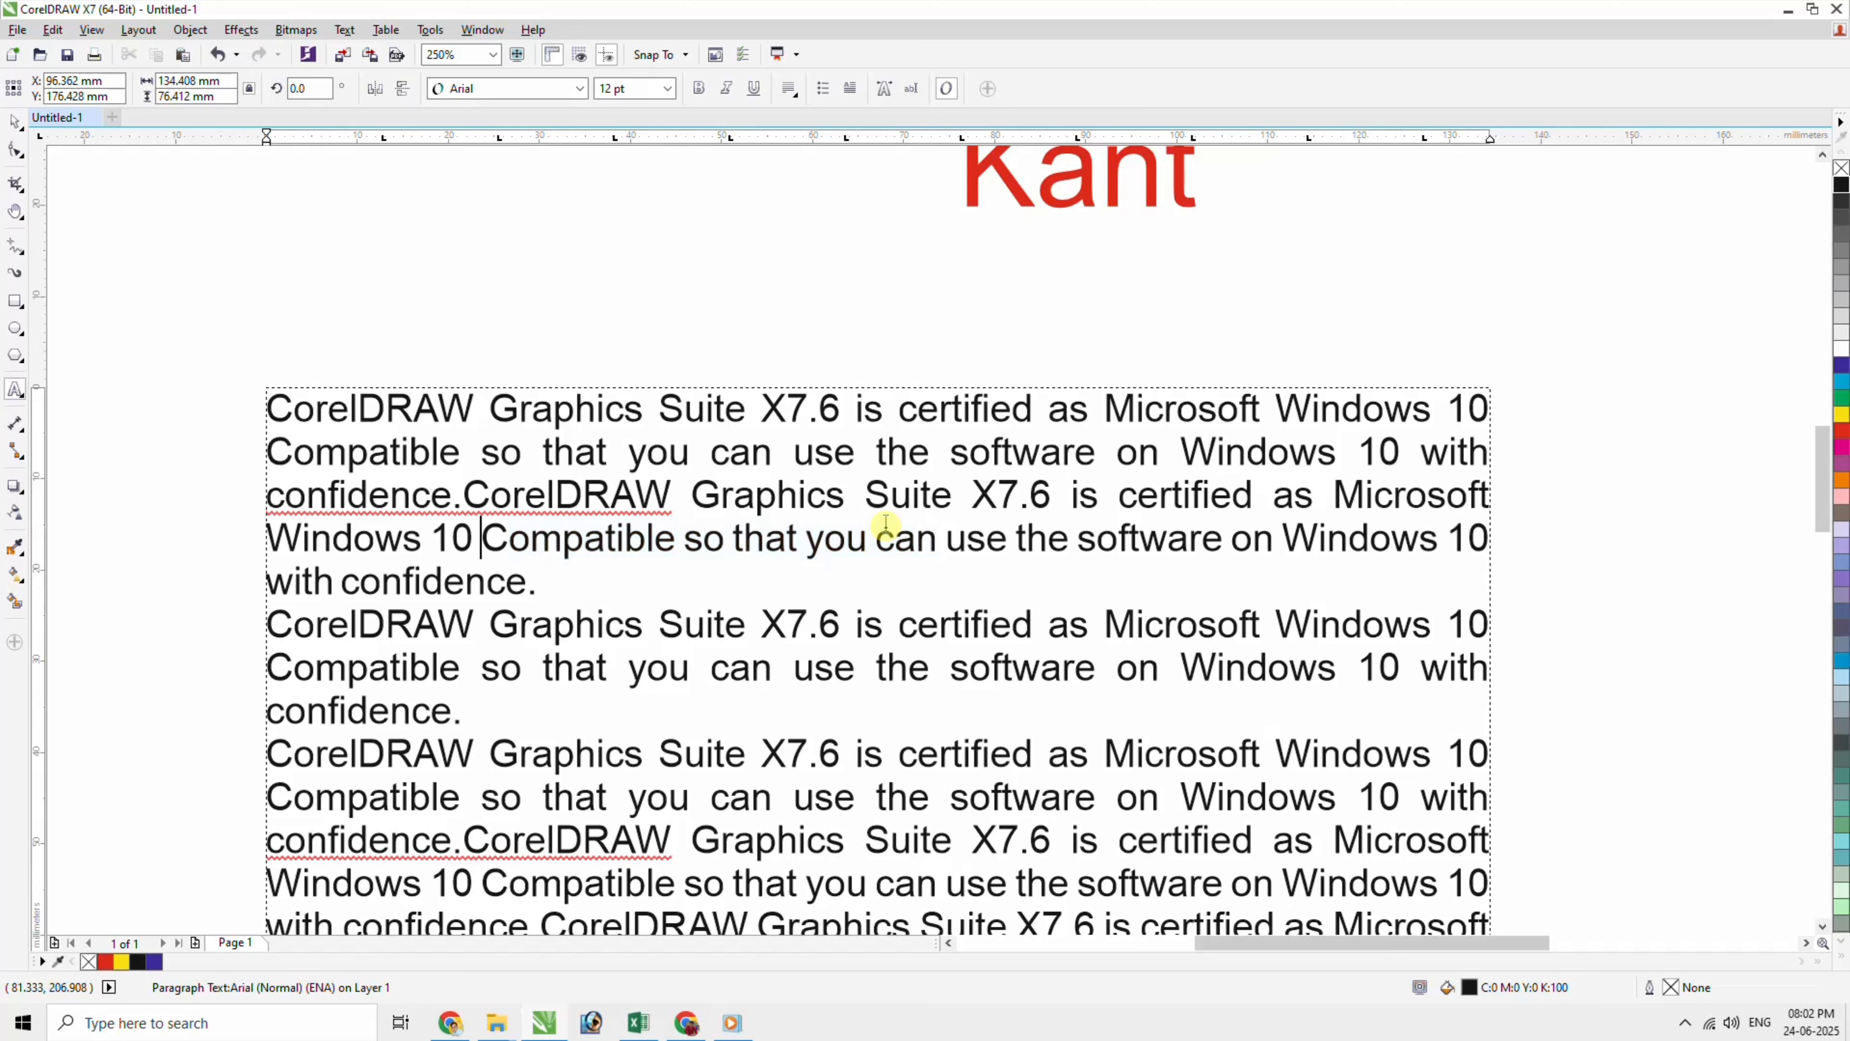
key(Right)
key(Right)
key(Right)
key(Right)
key(ctrl+Right)
key(ctrl+Right)
key(ctrl+Right)
key(ctrl+Right)
key(ctrl+Right)
key(ctrl+Right)
key(ctrl+Right)
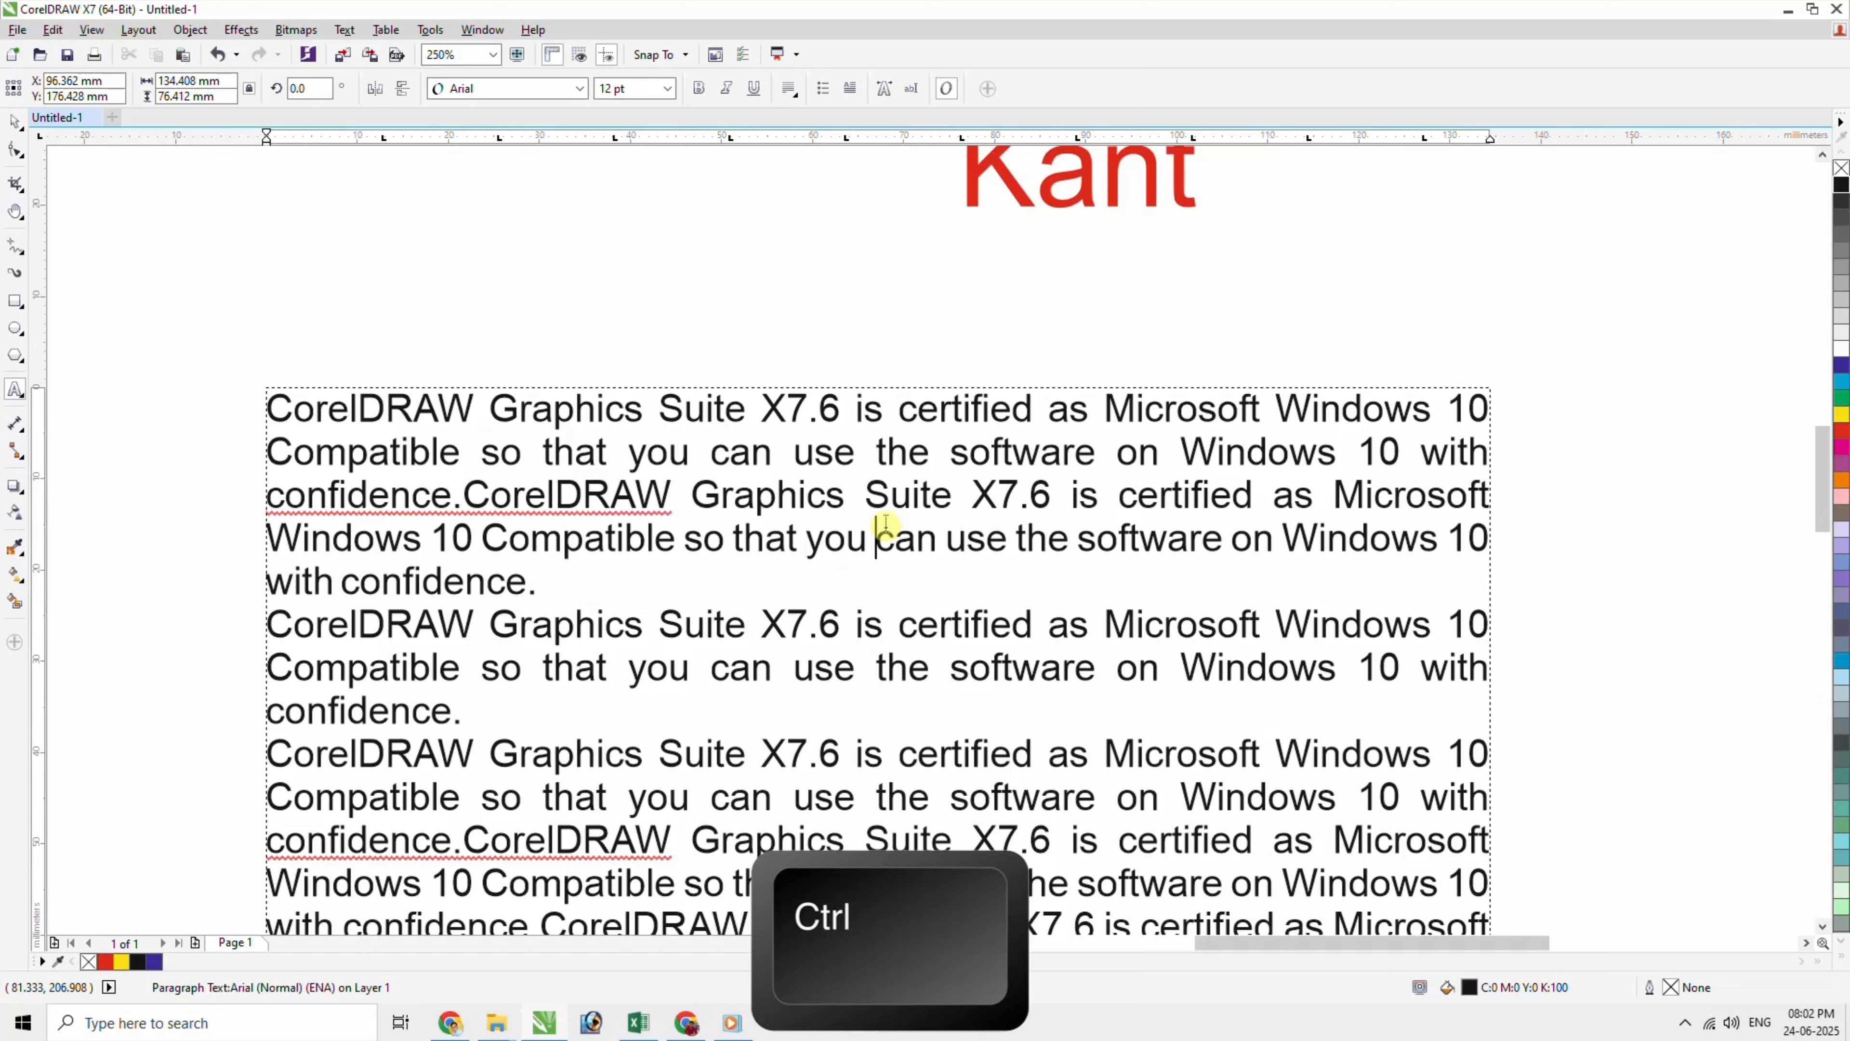
key(ctrl+Right)
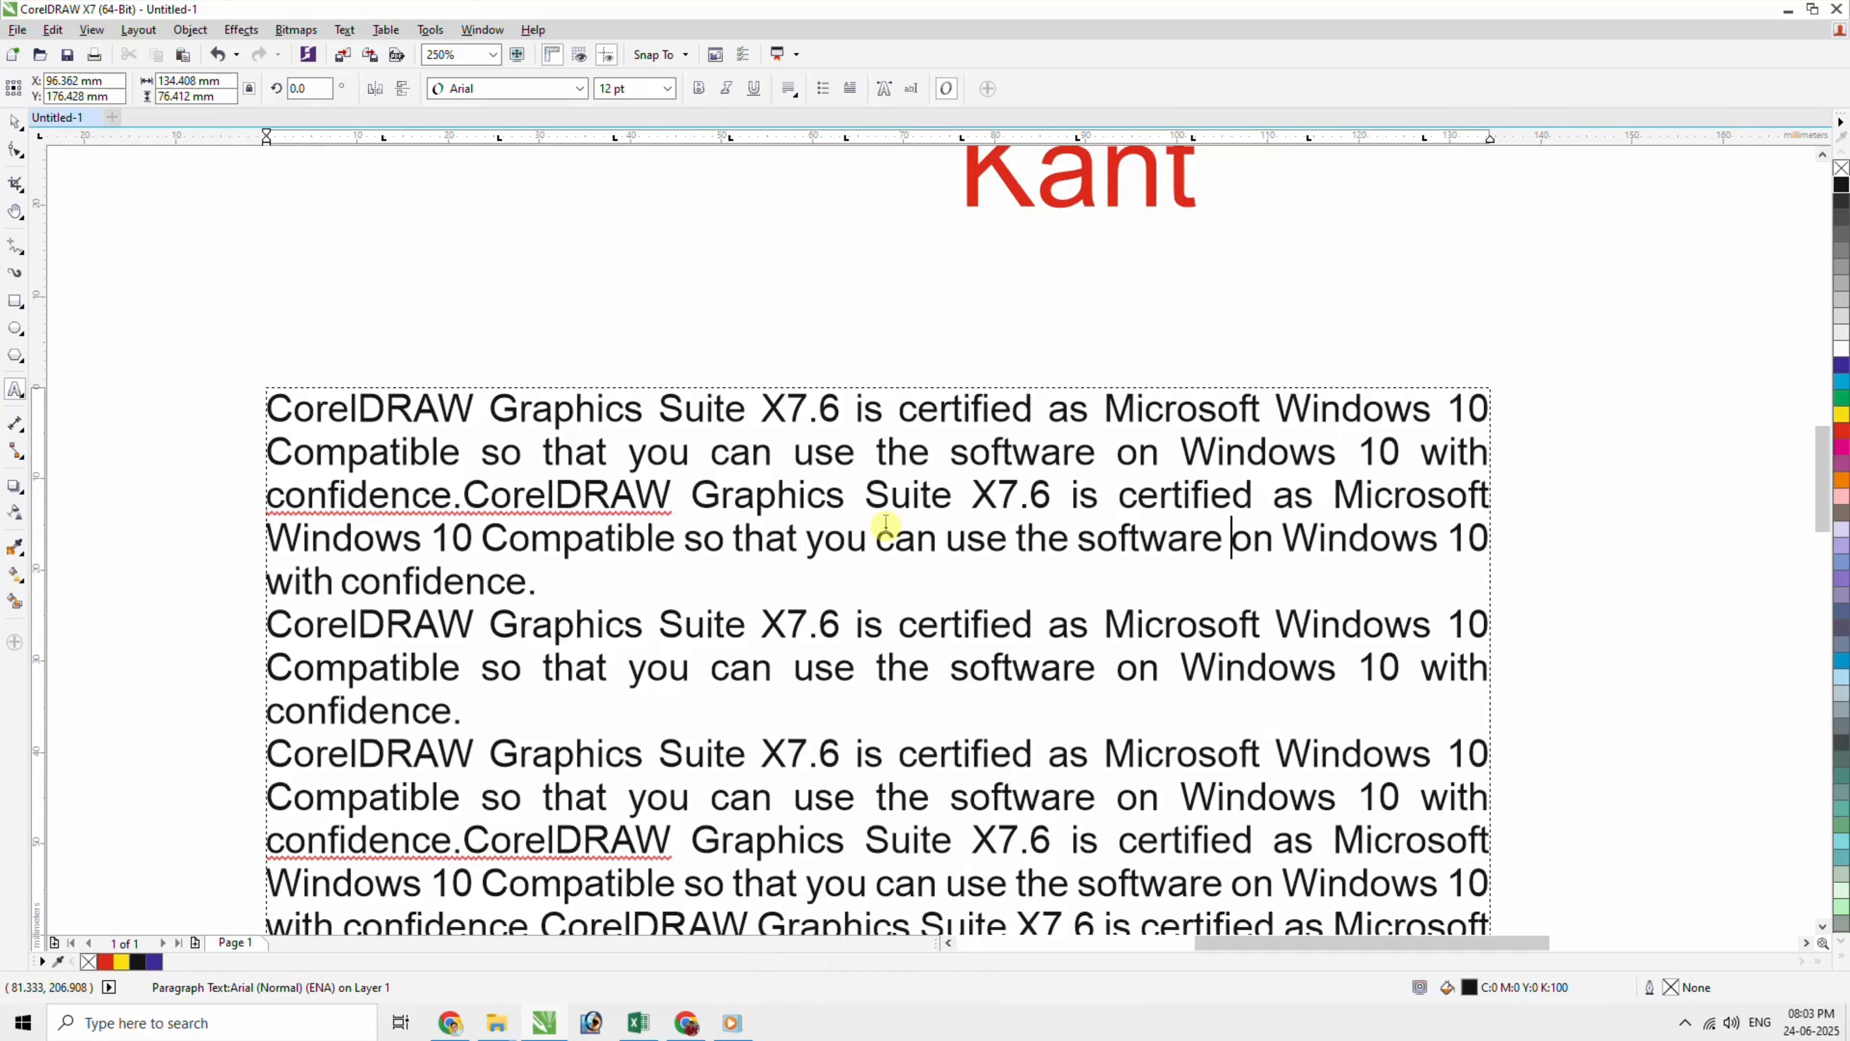
key(ctrl+Right)
key(ctrl+Left)
key(ctrl+Left)
key(ctrl+Left)
Extend a selection backward word by word from before "the" to cover "Windows 10 Compatible so that you can use".
key(ctrl+shift+Left)
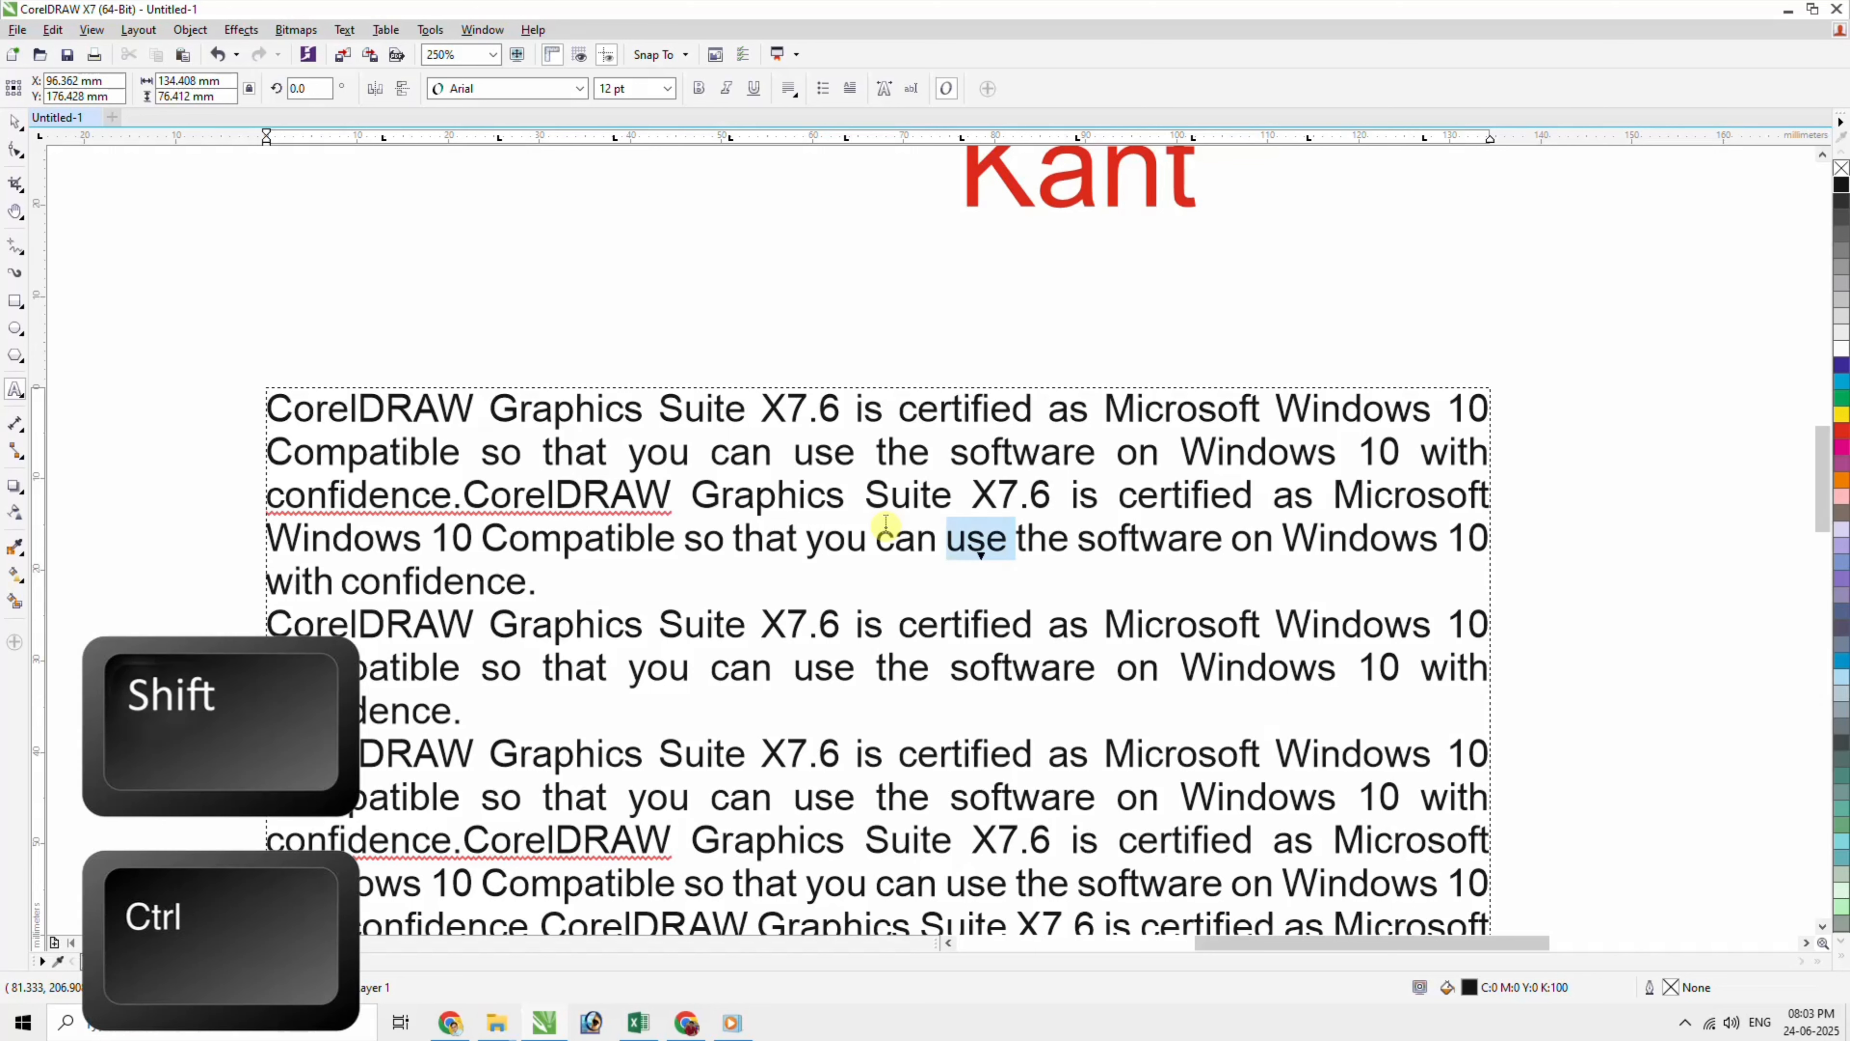
key(ctrl+shift+Left)
key(ctrl+shift+Left)
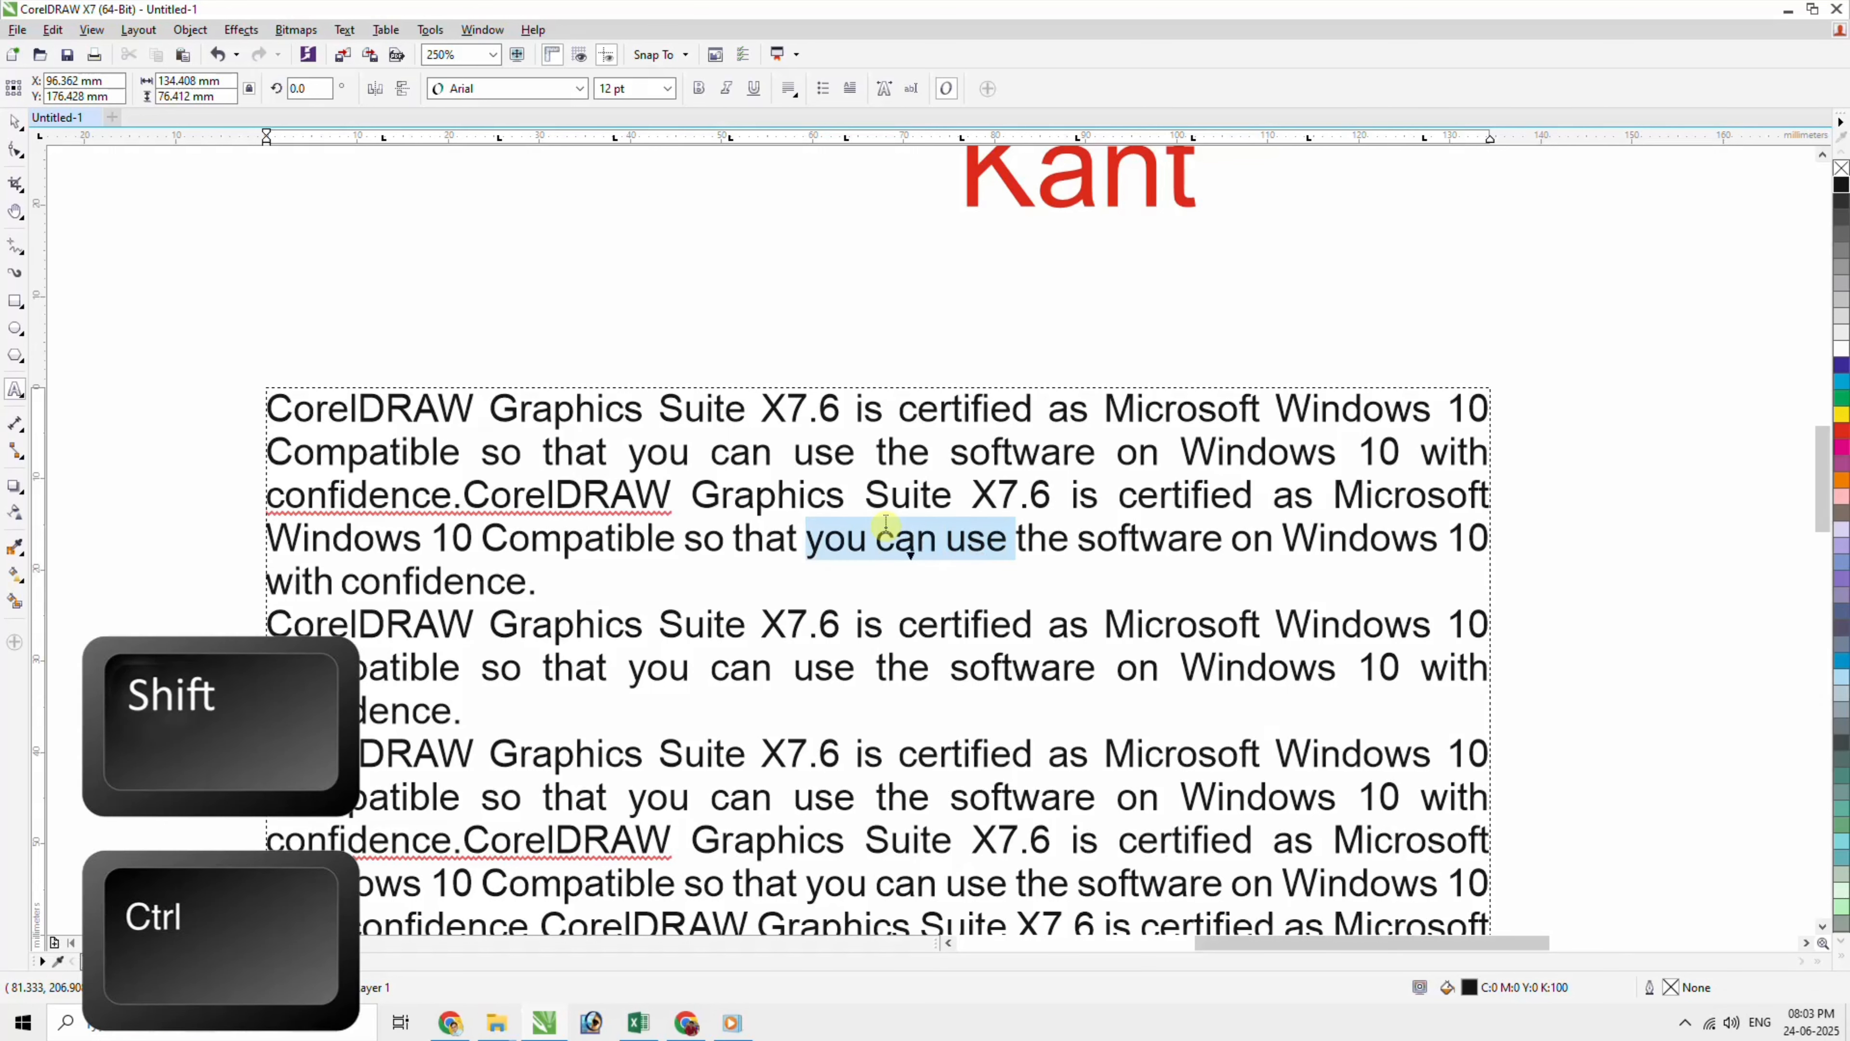
key(ctrl+shift+Left)
key(ctrl+shift+Left)
key(ctrl+shift+Left)
key(ctrl+shift+Left)
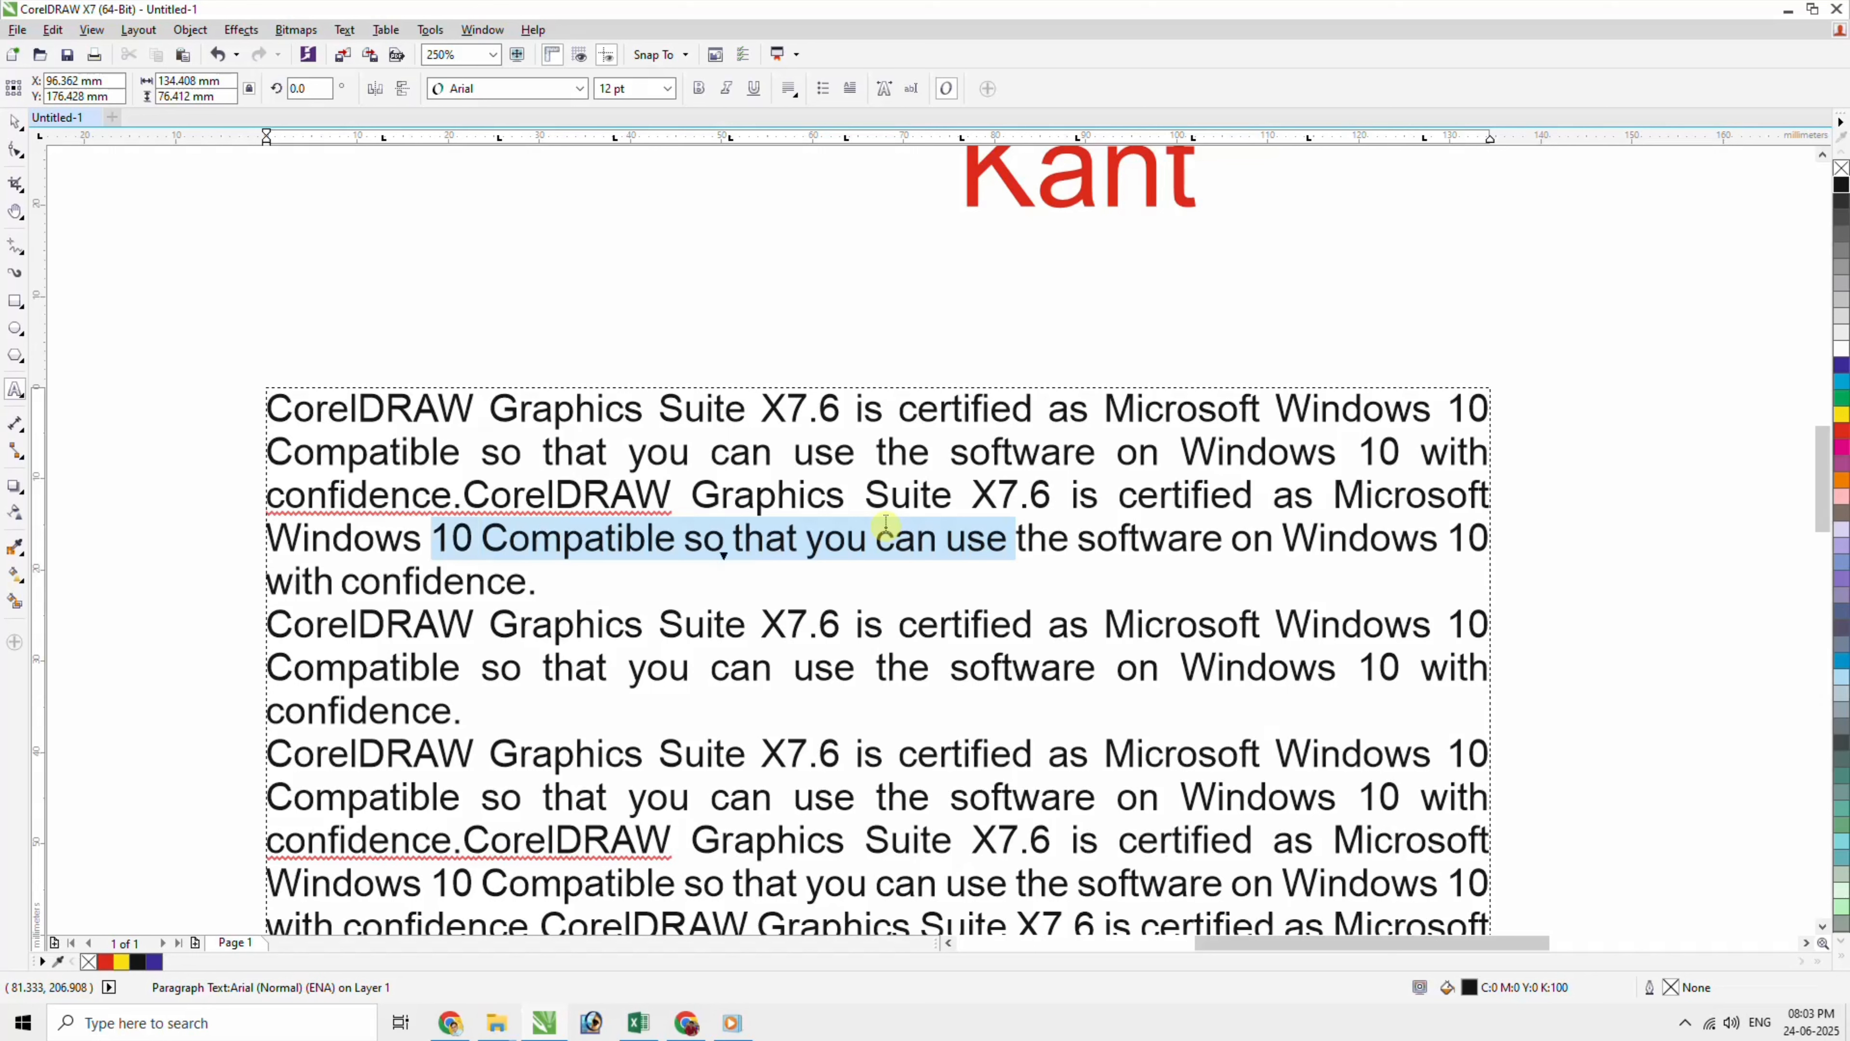
key(ctrl+shift+Left)
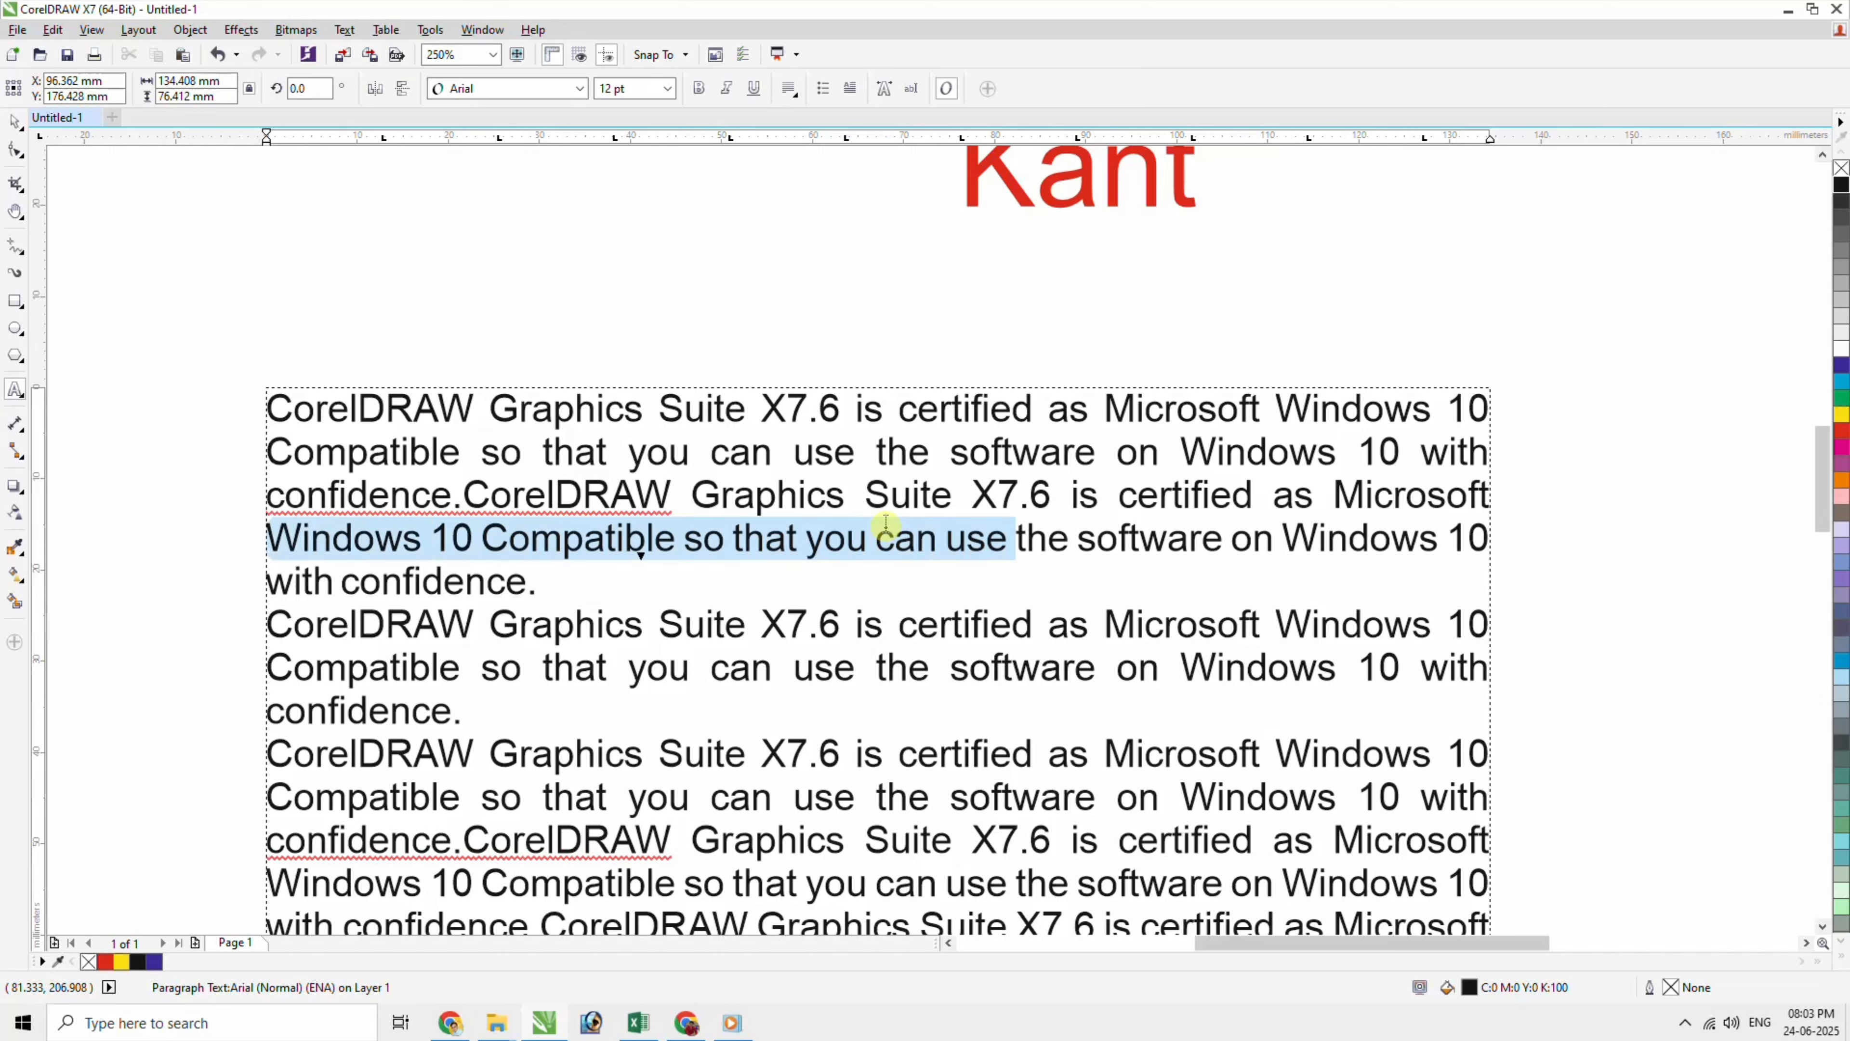
Clear the selection and move the cursor forward by words, up three lines and back down three lines.
key(Right)
key(ctrl+Right)
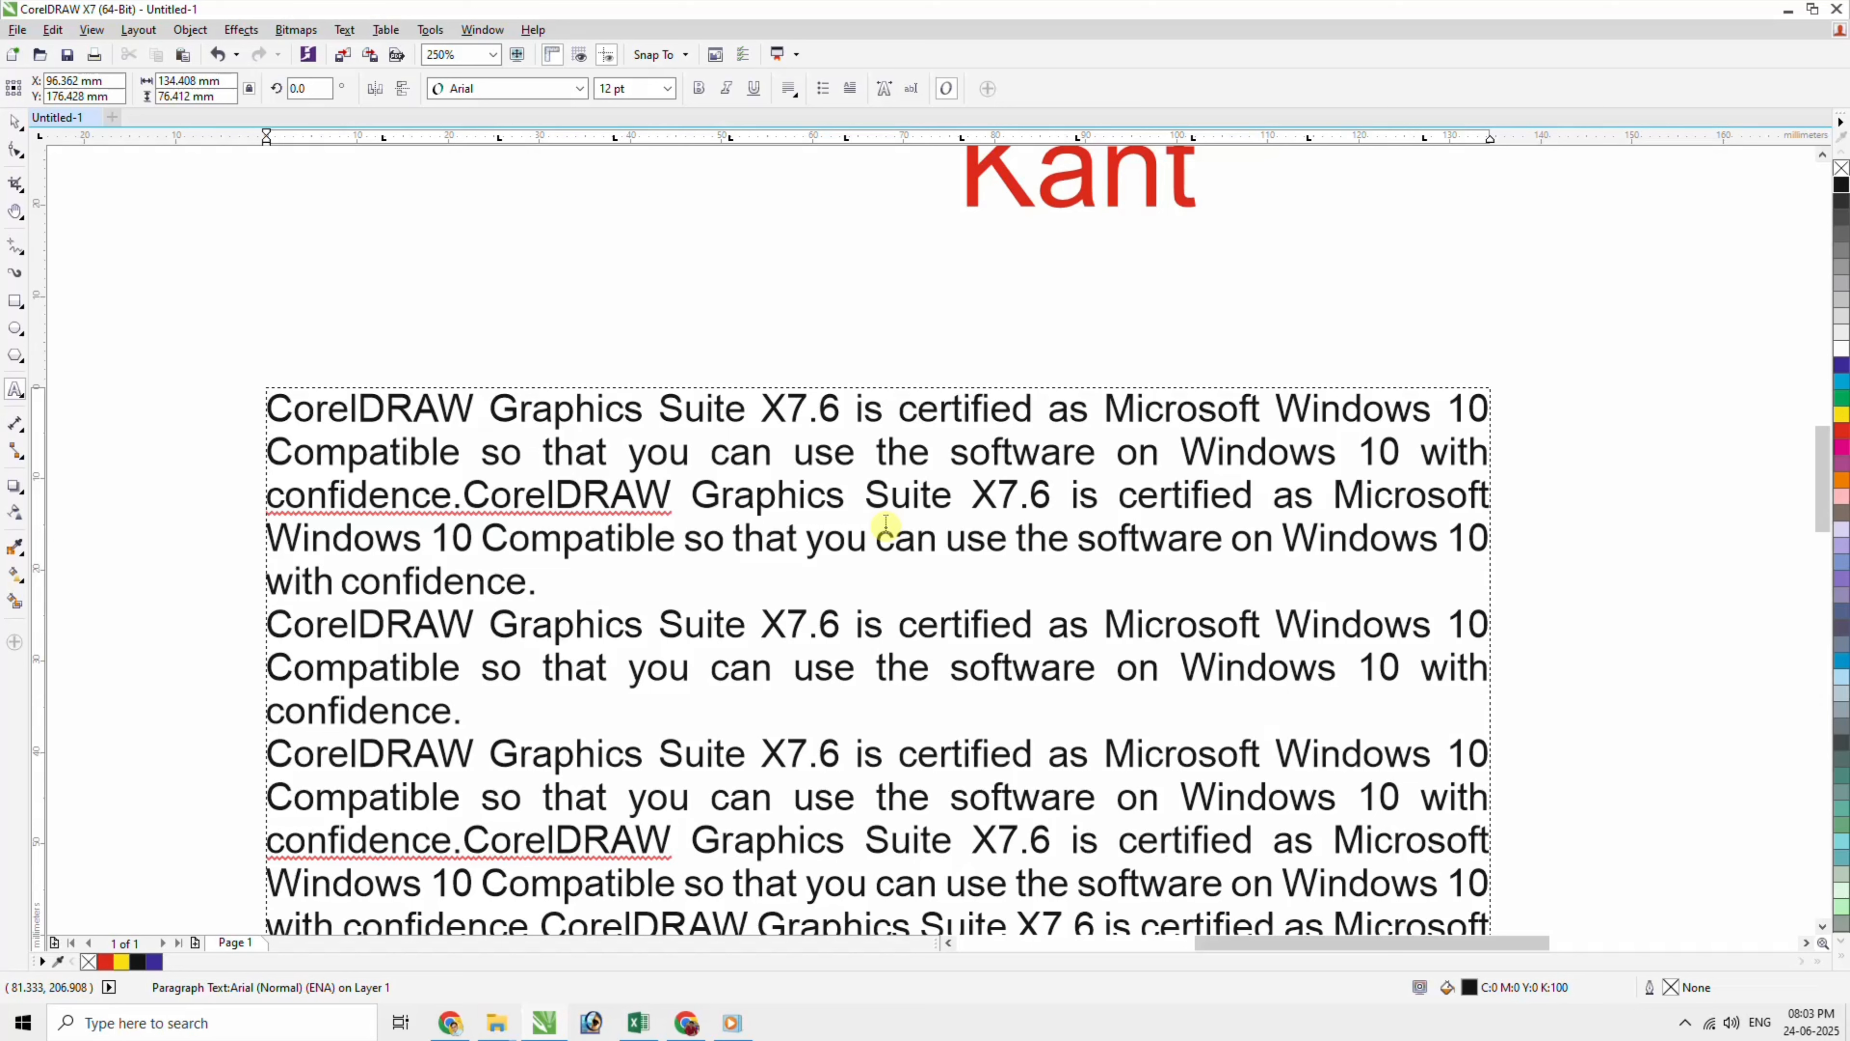
key(ctrl+Right)
key(Up)
key(Up)
key(Up)
key(Down)
key(Down)
key(Down)
Move the text cursor down and up paragraph by paragraph, ending at the start of the first paragraph.
key(ctrl+Down)
scroll(845, 524, down, 3)
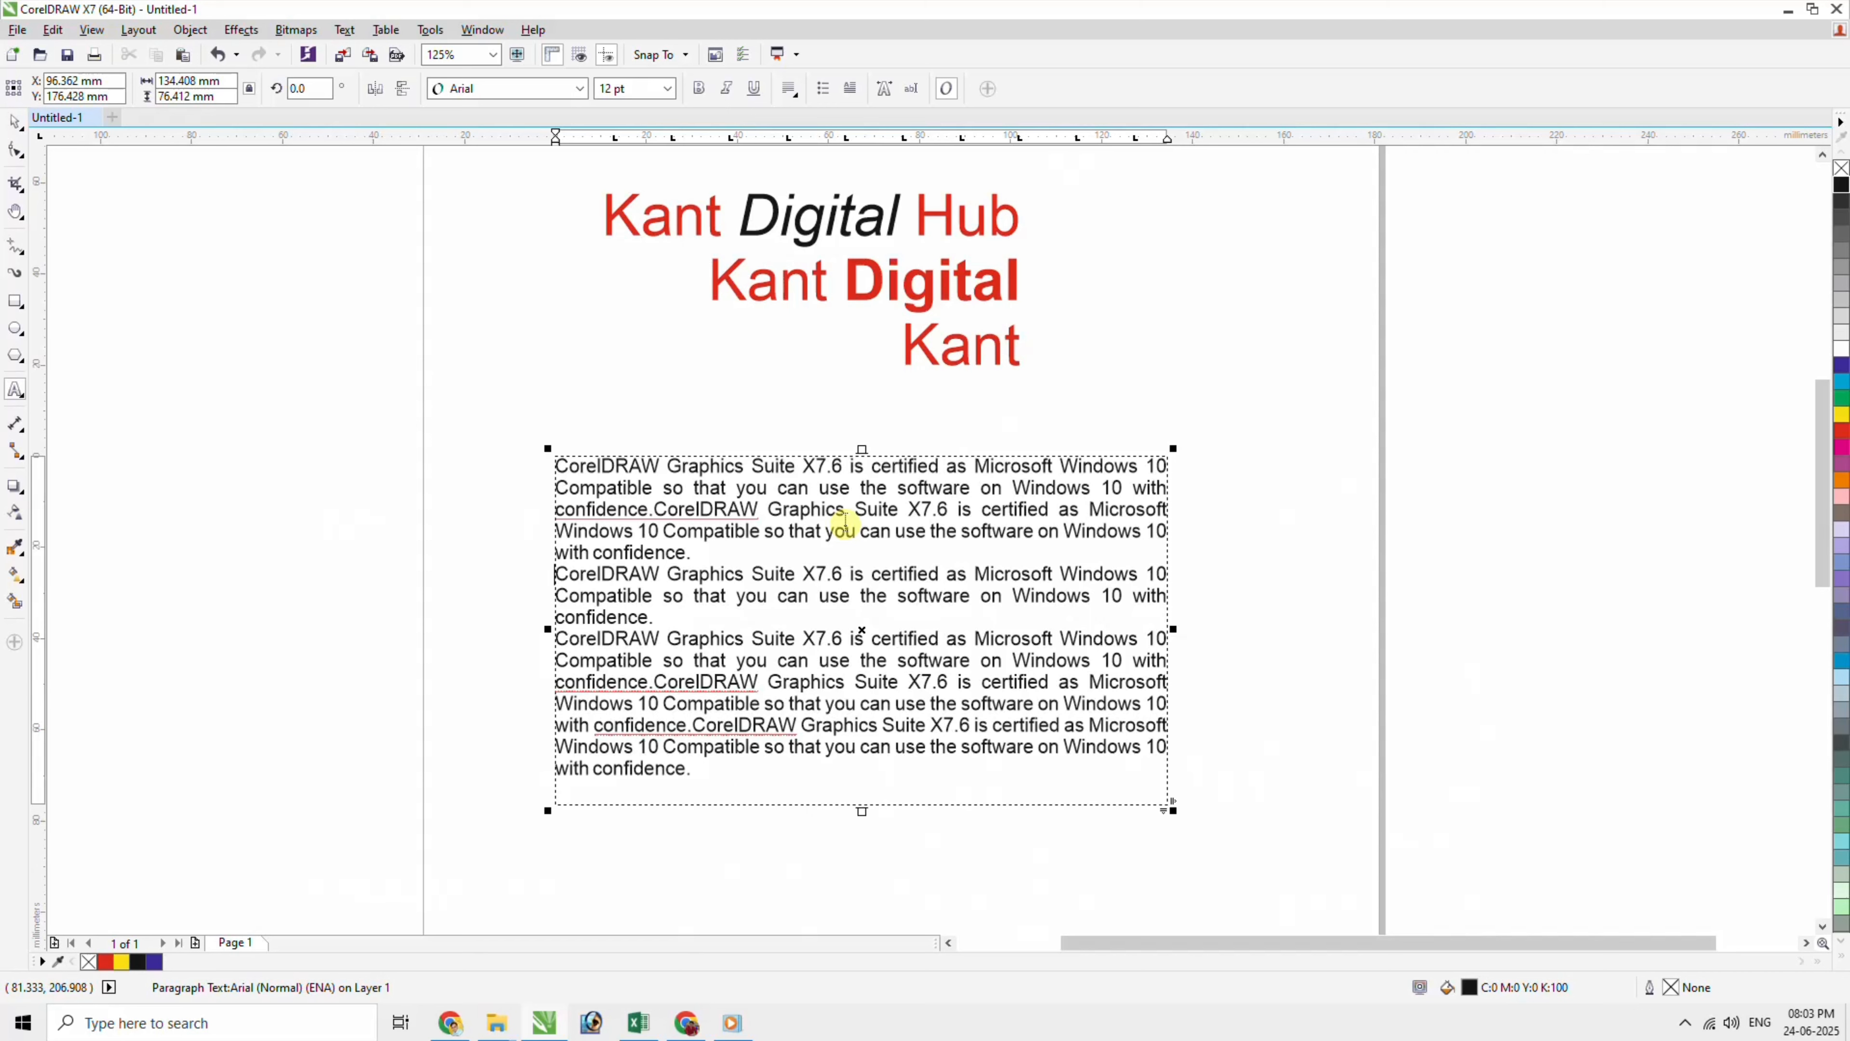
key(ctrl+Down)
key(ctrl+Down)
key(ctrl+Up)
key(ctrl+Up)
key(ctrl+Down)
key(ctrl+Down)
key(ctrl+Up)
key(ctrl+Up)
Select the paragraph text's first line, extend the selection by one line, and extend it to cover the first two paragraphs.
key(shift+End)
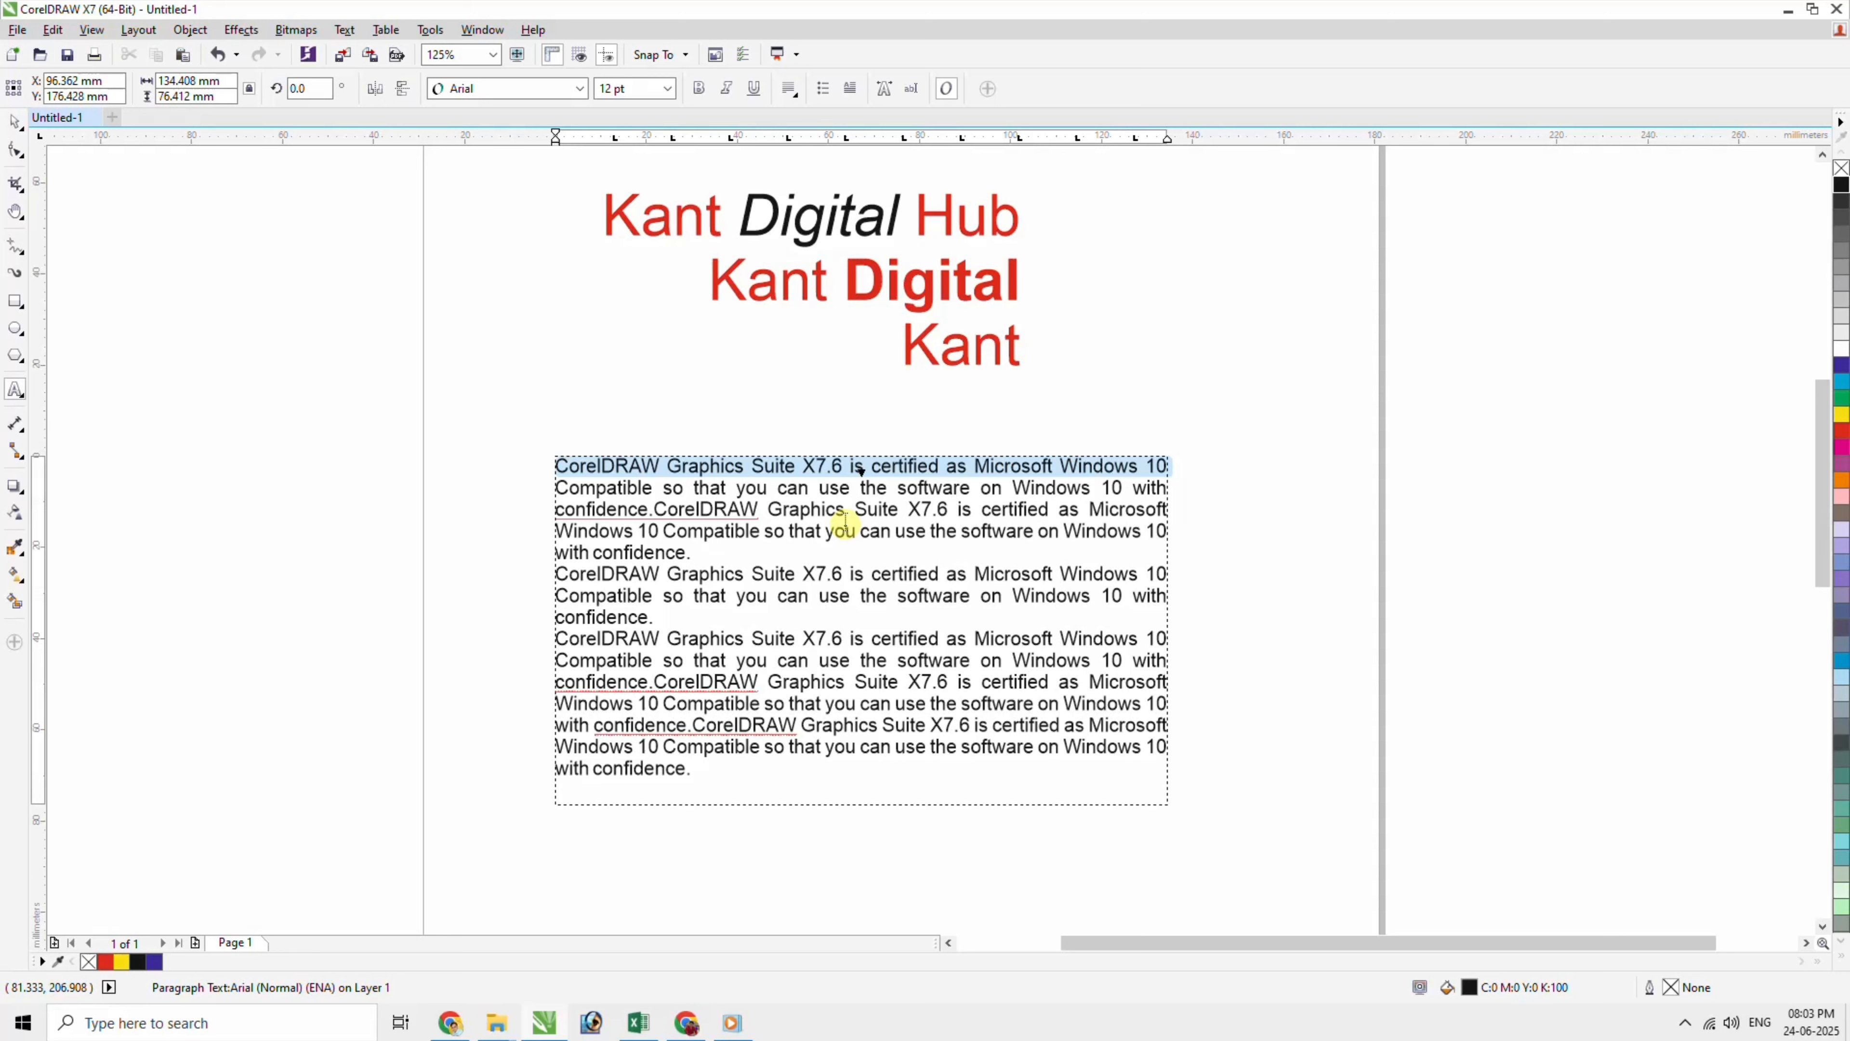
key(shift+Down)
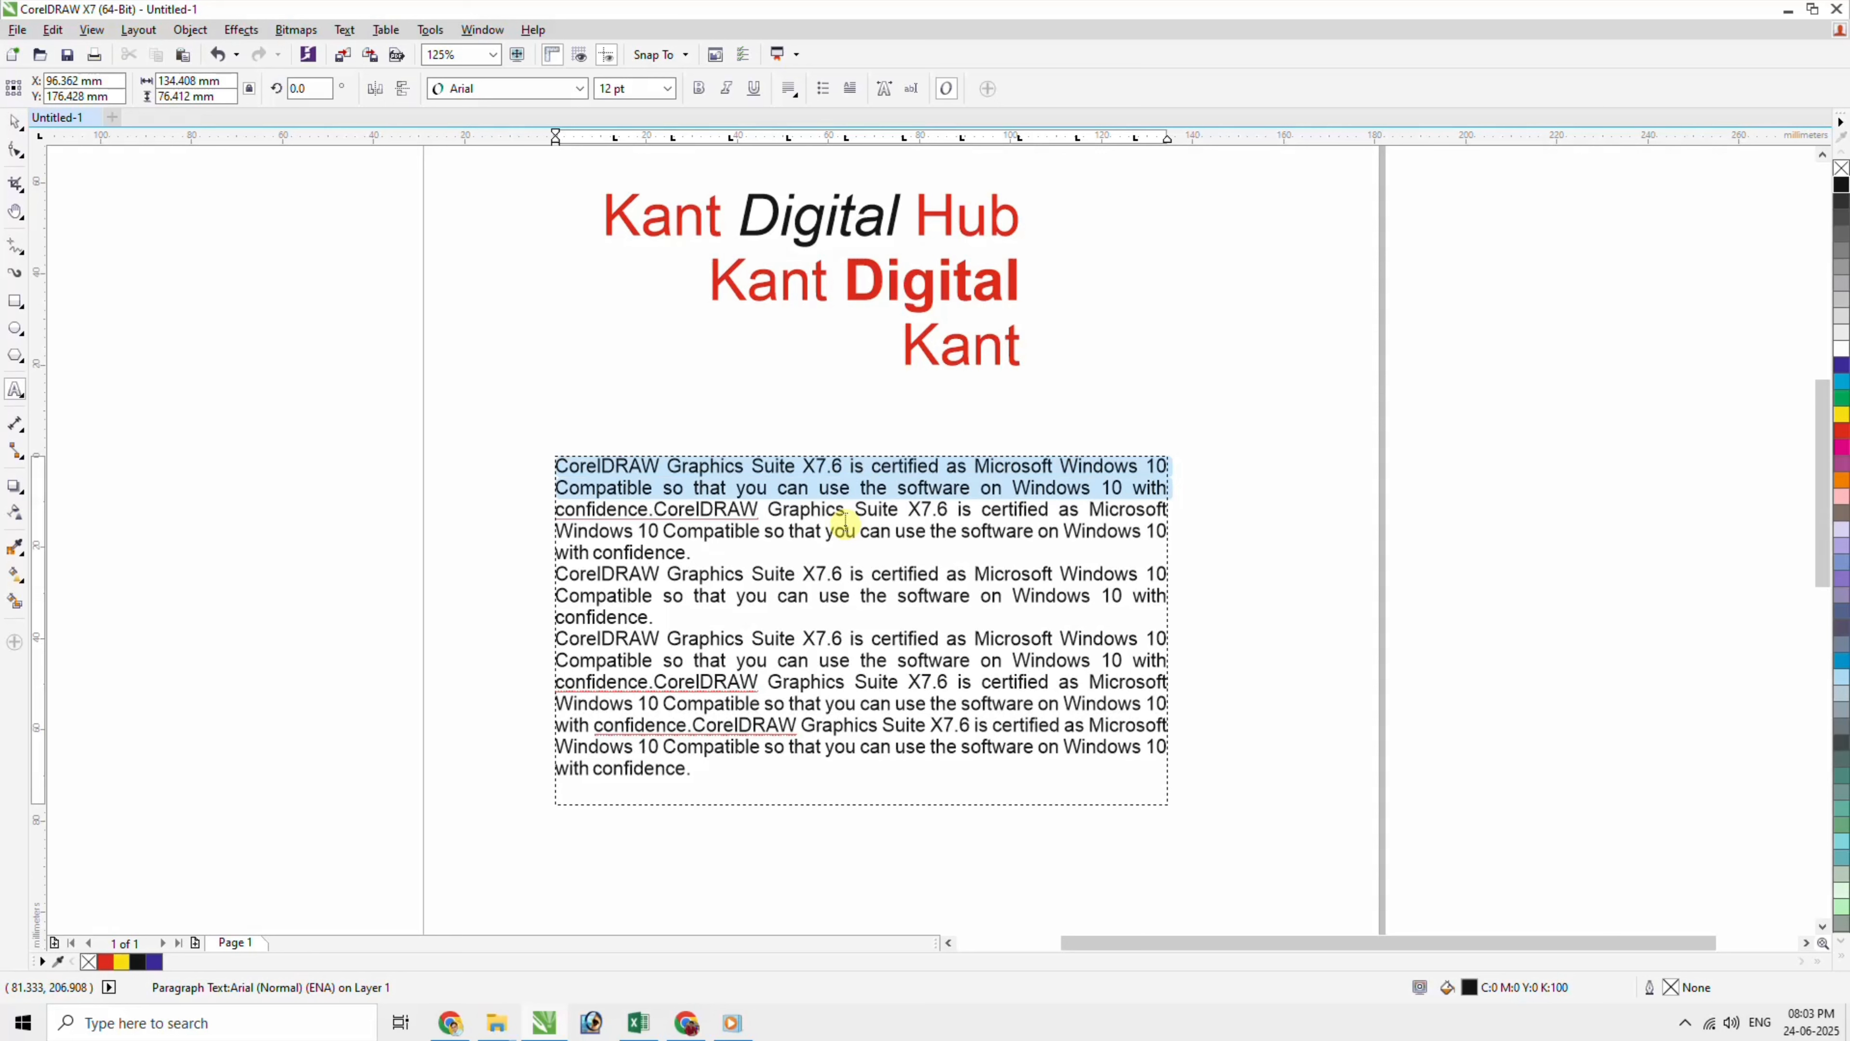
key(ctrl+shift+Down)
key(ctrl+shift+Down)
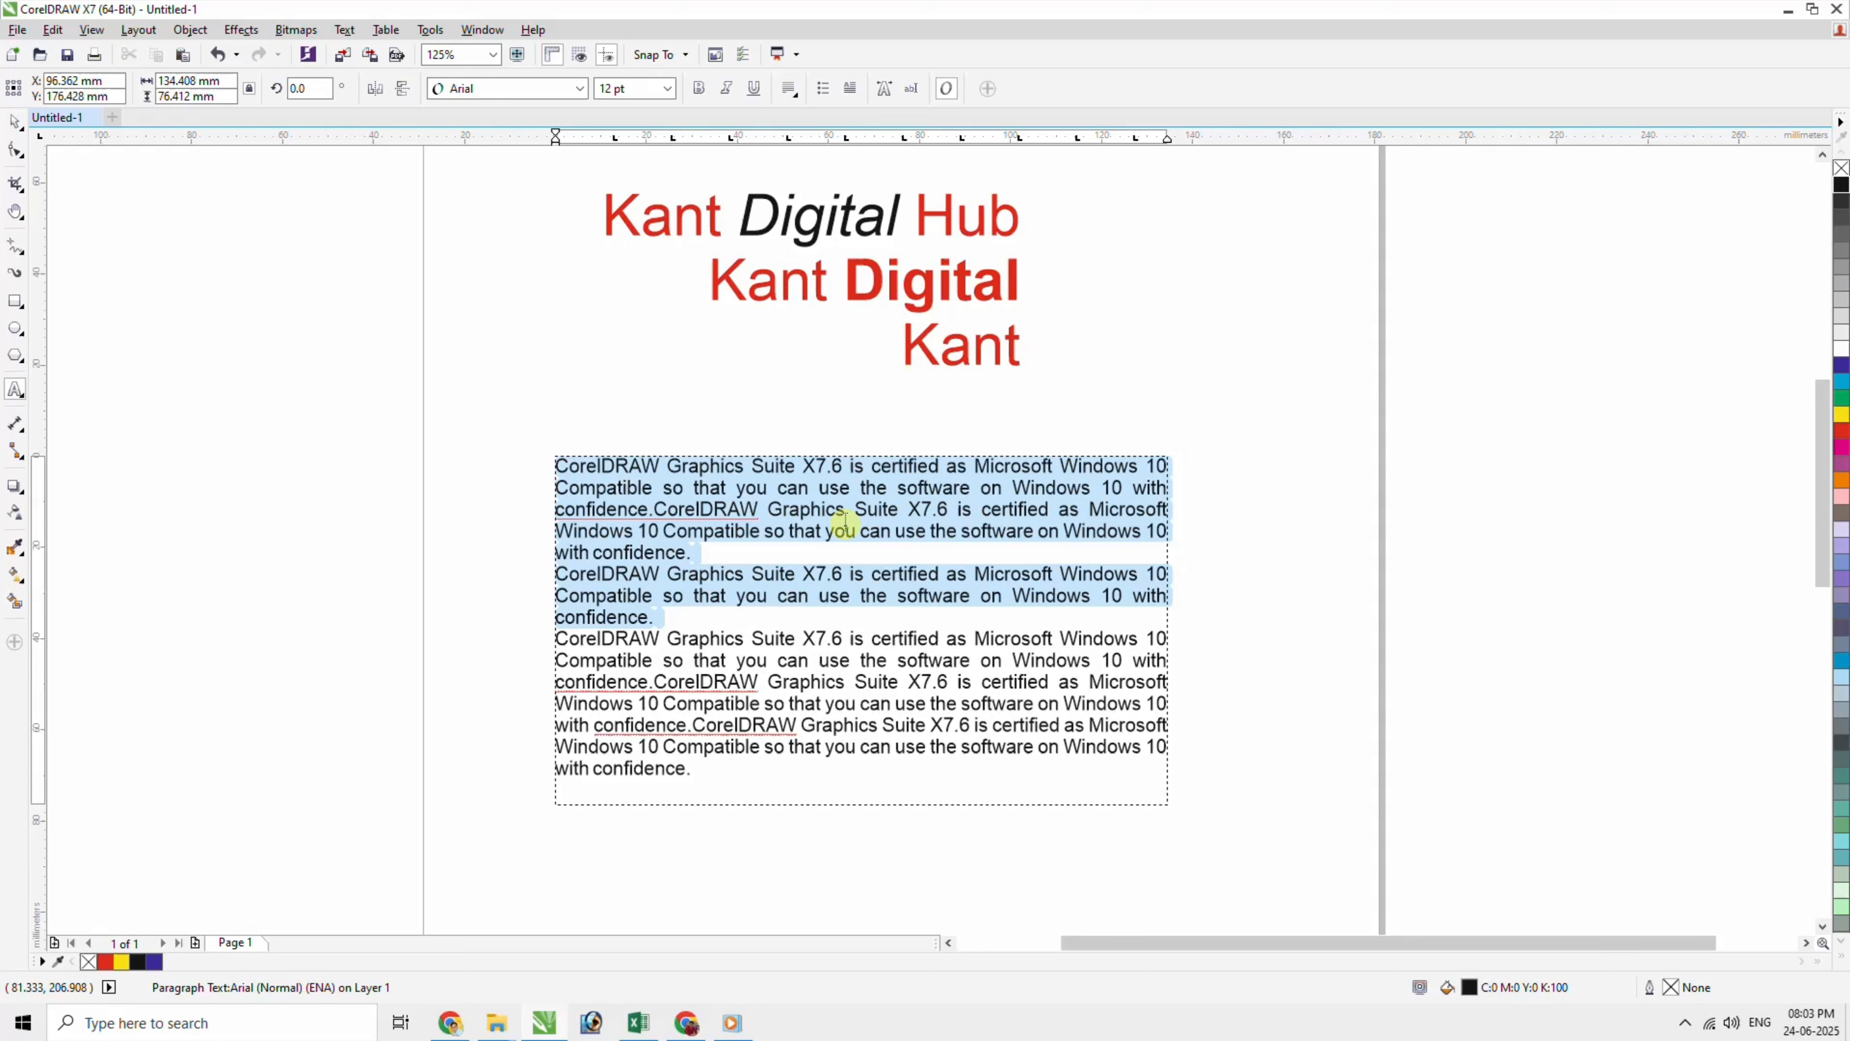
Extend the selection paragraph by paragraph over all three paragraphs, shrink it back to the start, and extend it over all three again.
key(ctrl+shift+Down)
key(ctrl+shift+Up)
key(ctrl+shift+Up)
key(ctrl+shift+Up)
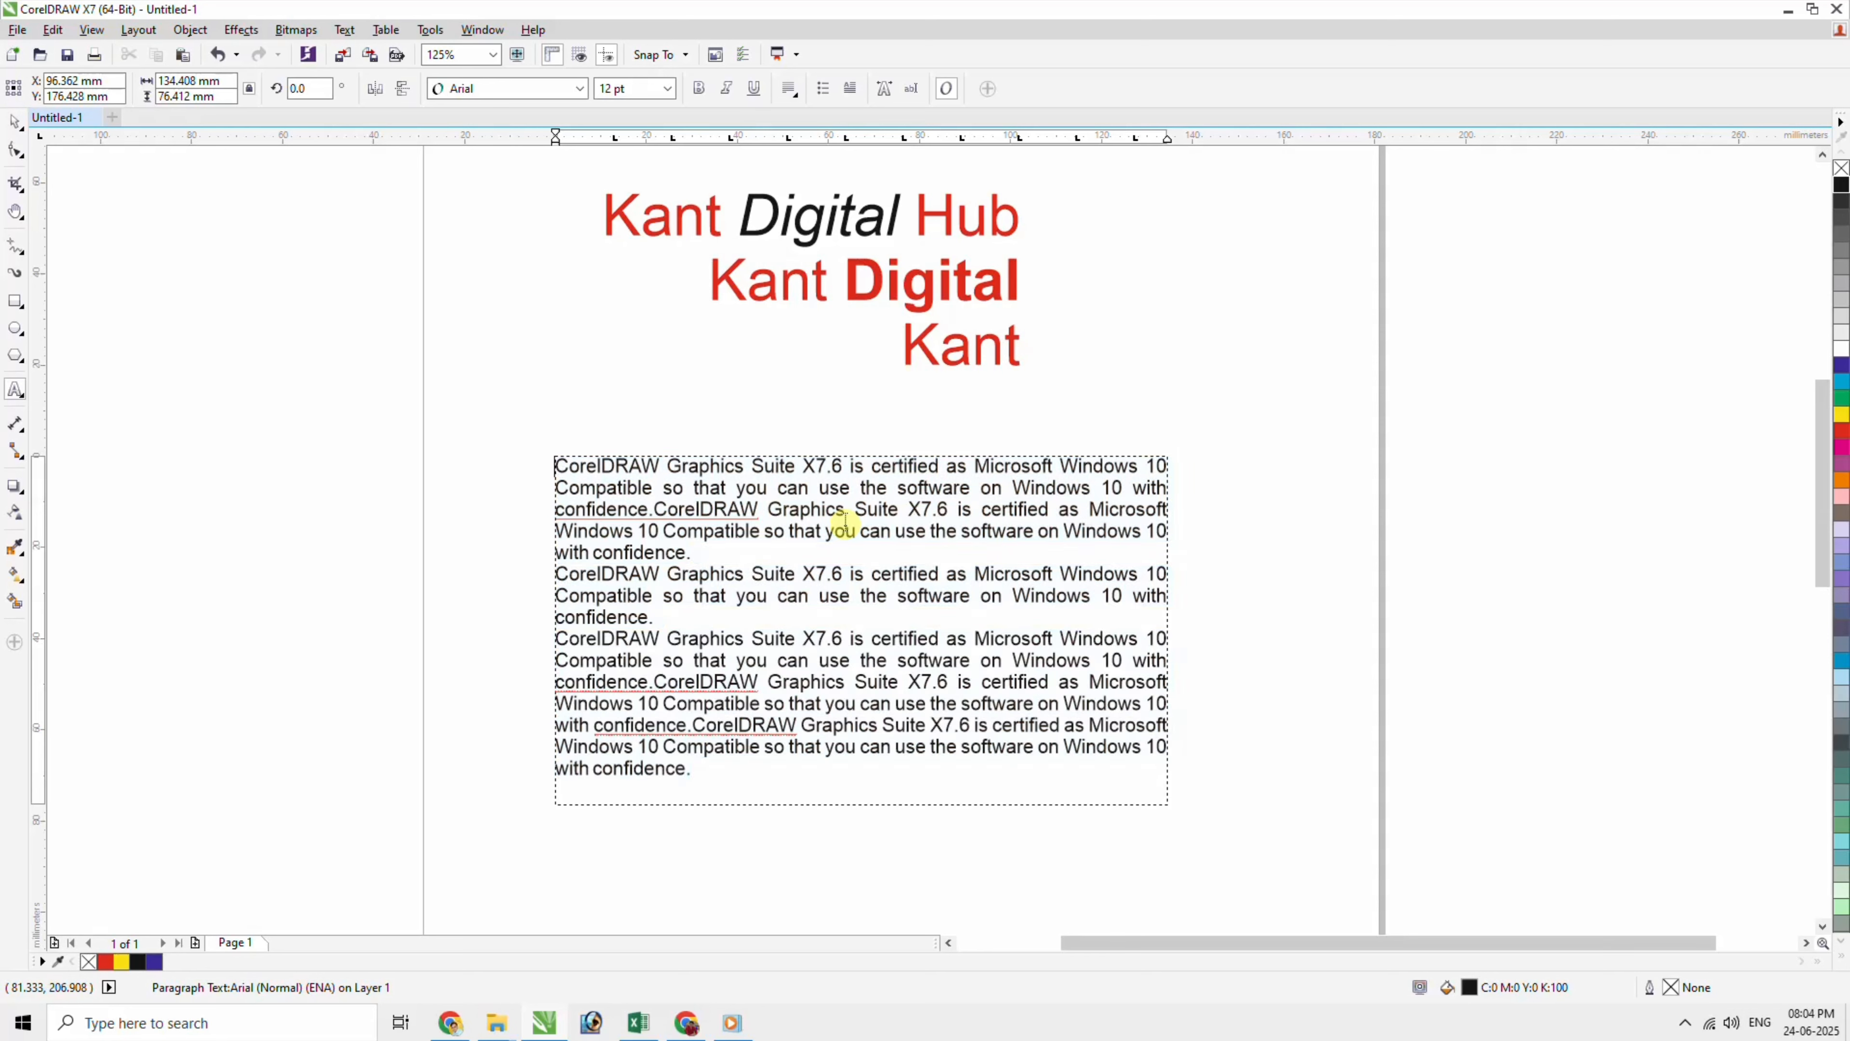
key(ctrl+shift+Down)
key(ctrl+shift+Down)
key(ctrl+shift+Down)
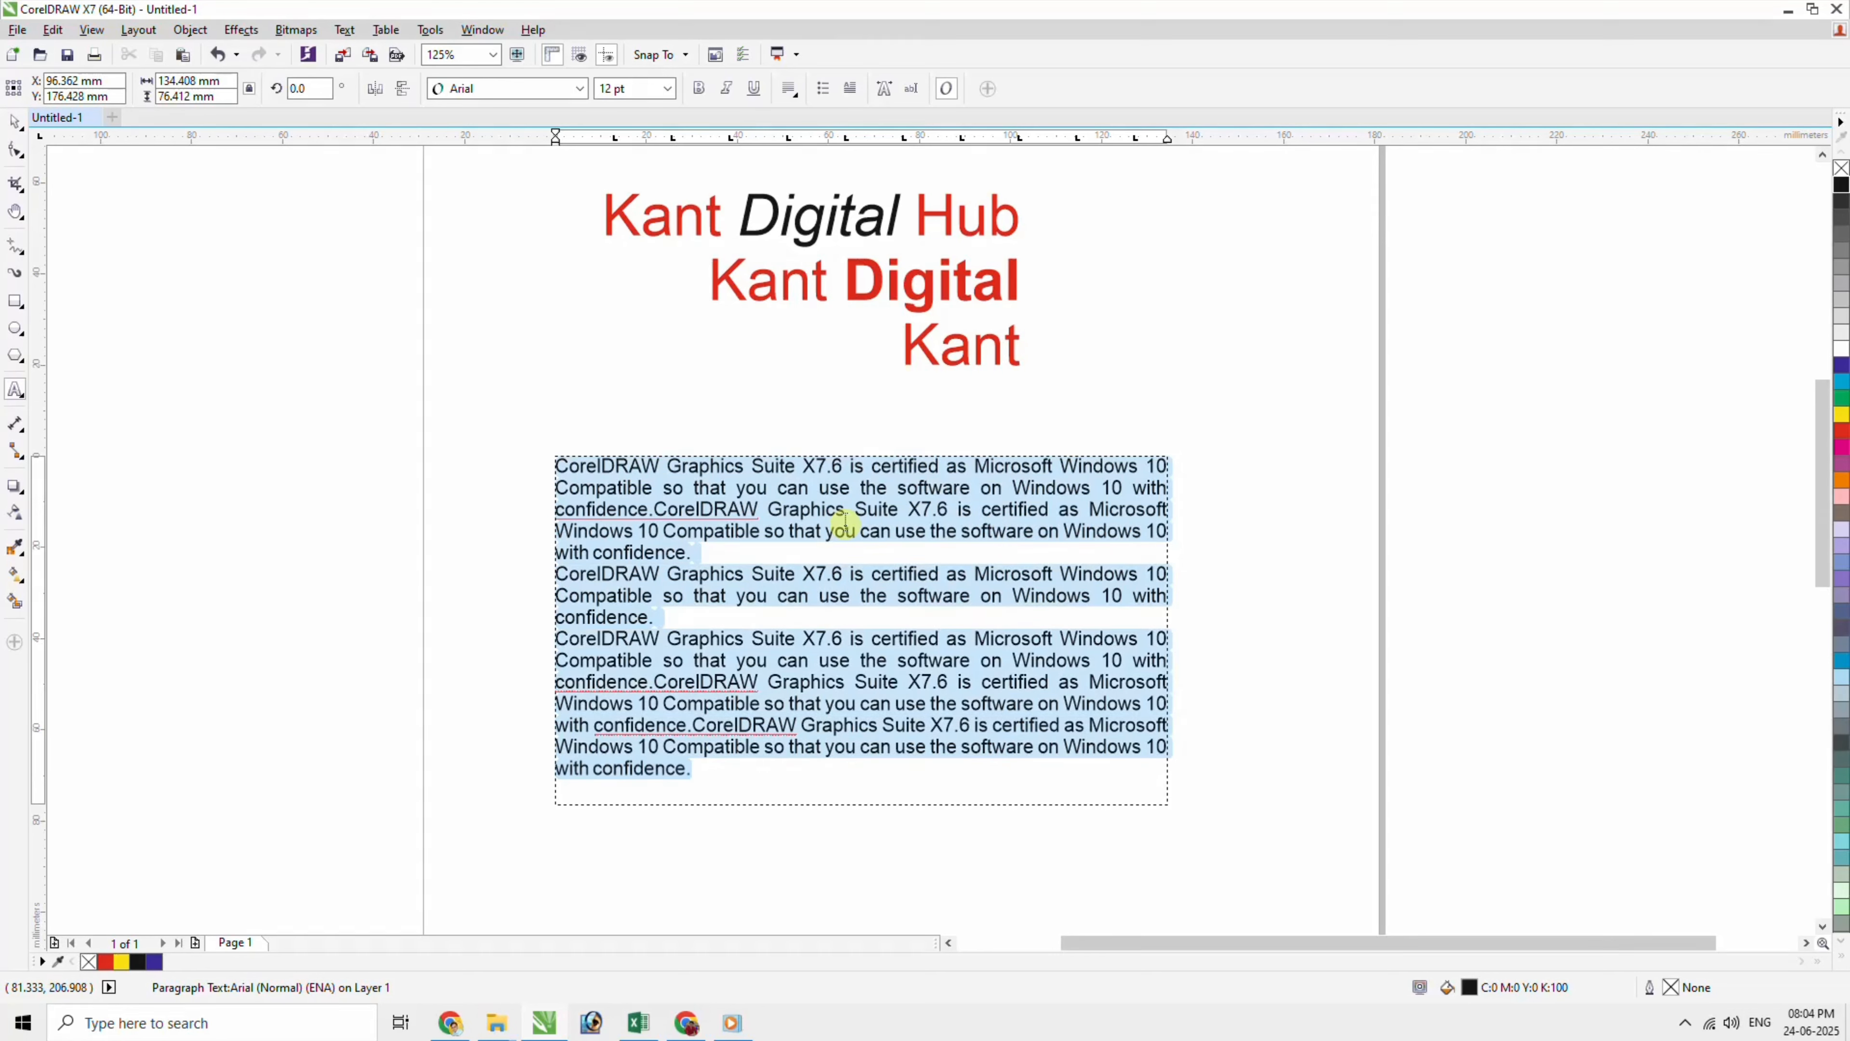
Clear the selection at the end of the text and move the cursor up five lines into the third paragraph.
key(Right)
key(Up)
key(Up)
key(Up)
key(Up)
key(Up)
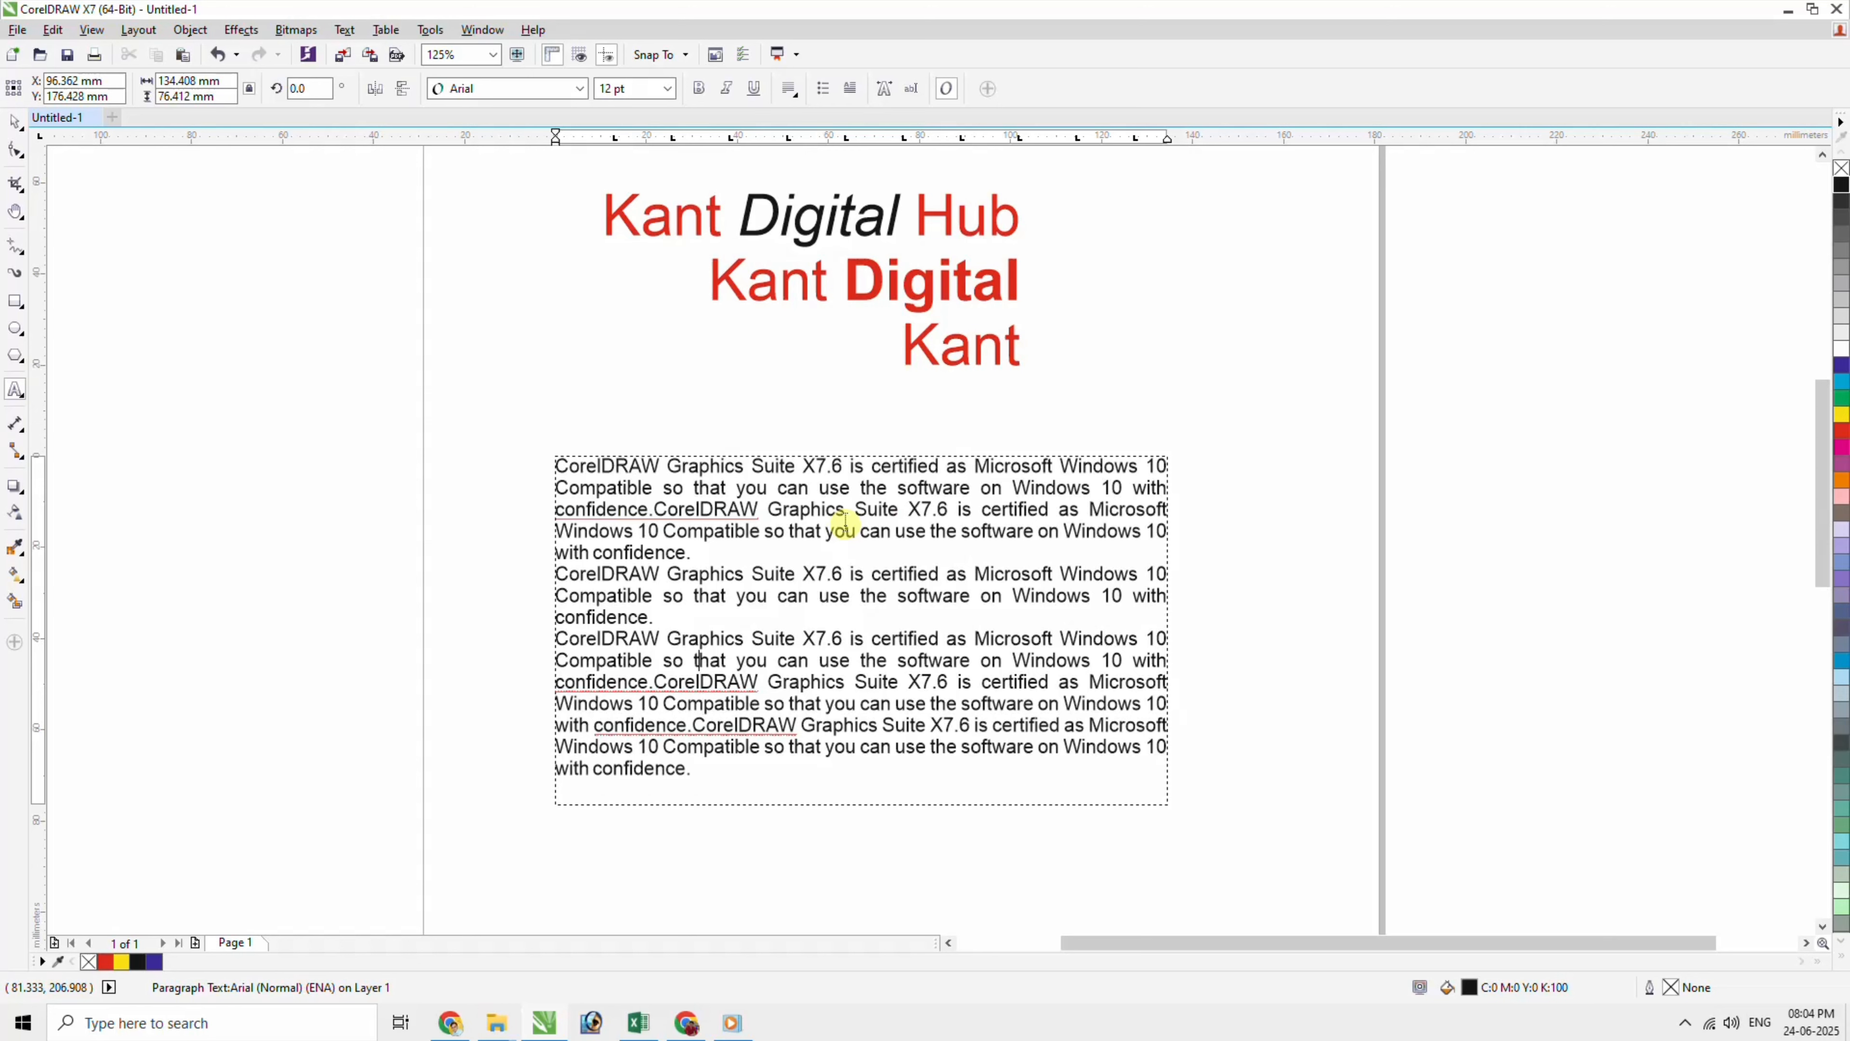
Select all text in the paragraph frame, clear the selection, select everything again, and place the cursor in the second paragraph.
key(ctrl+a)
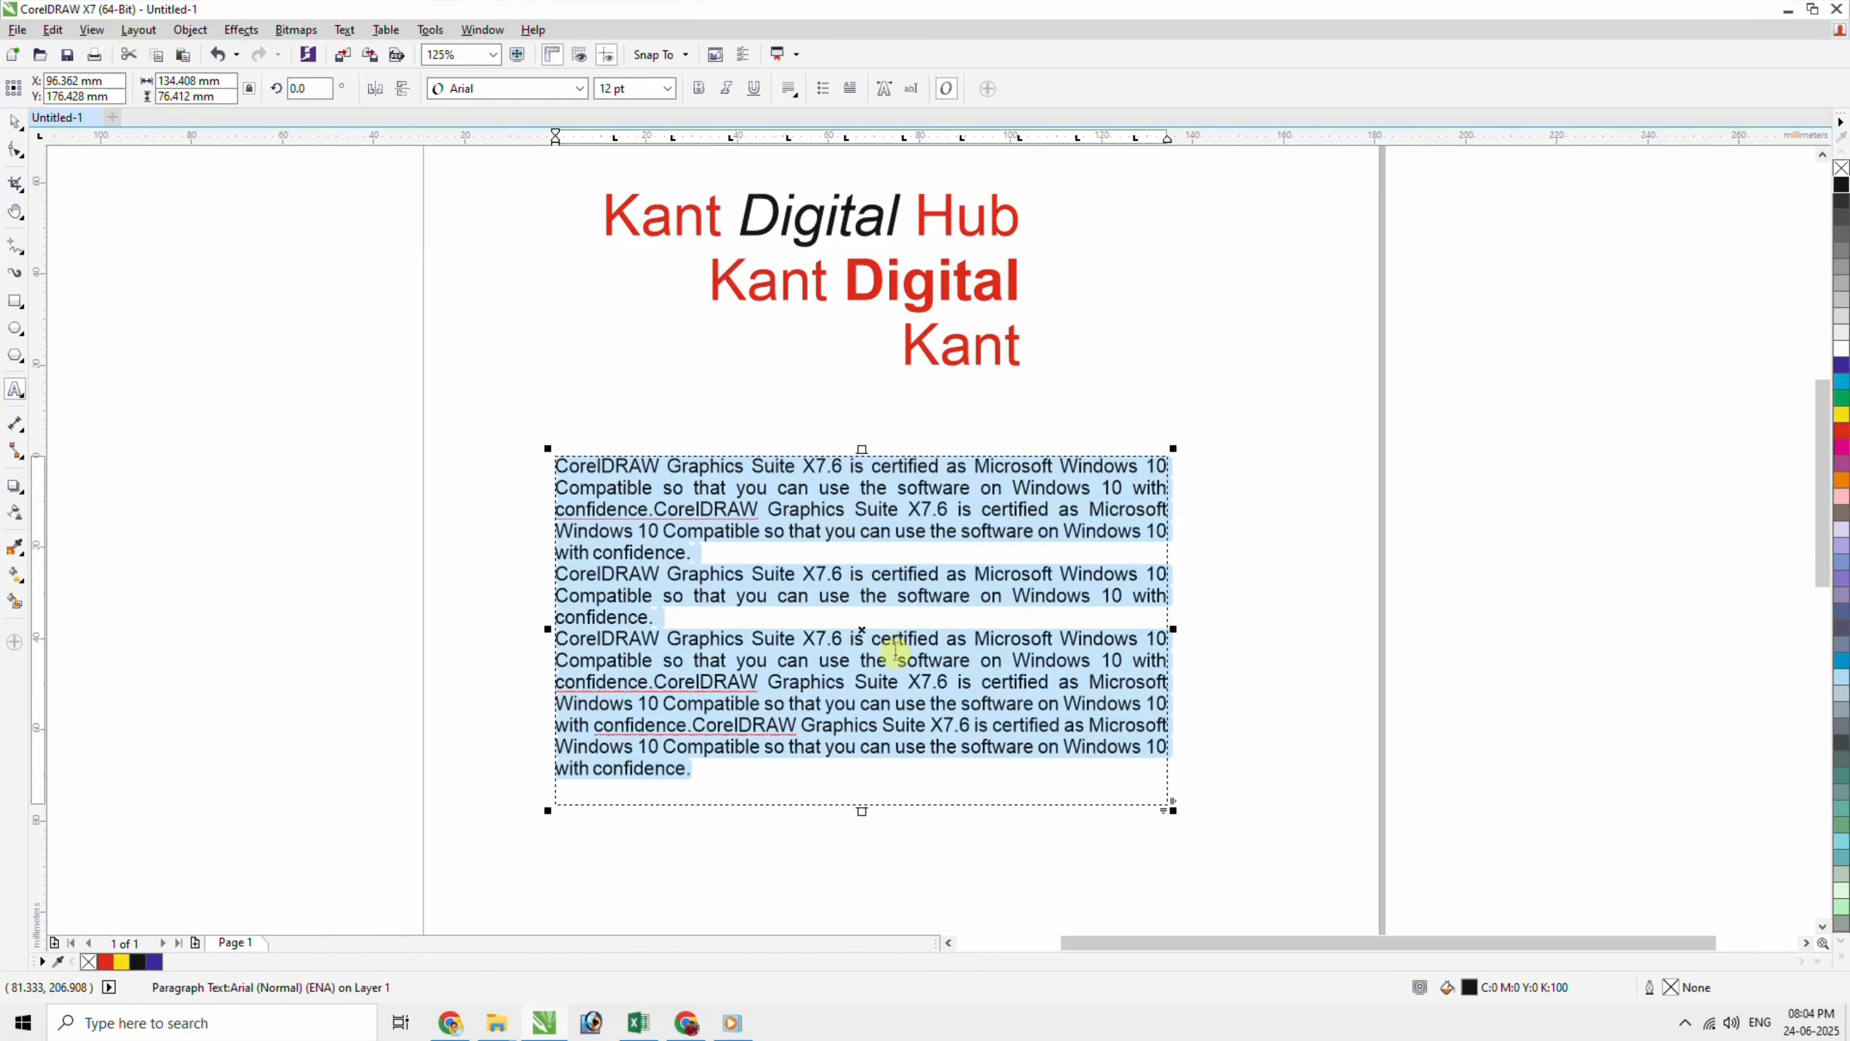
click(896, 673)
click(882, 574)
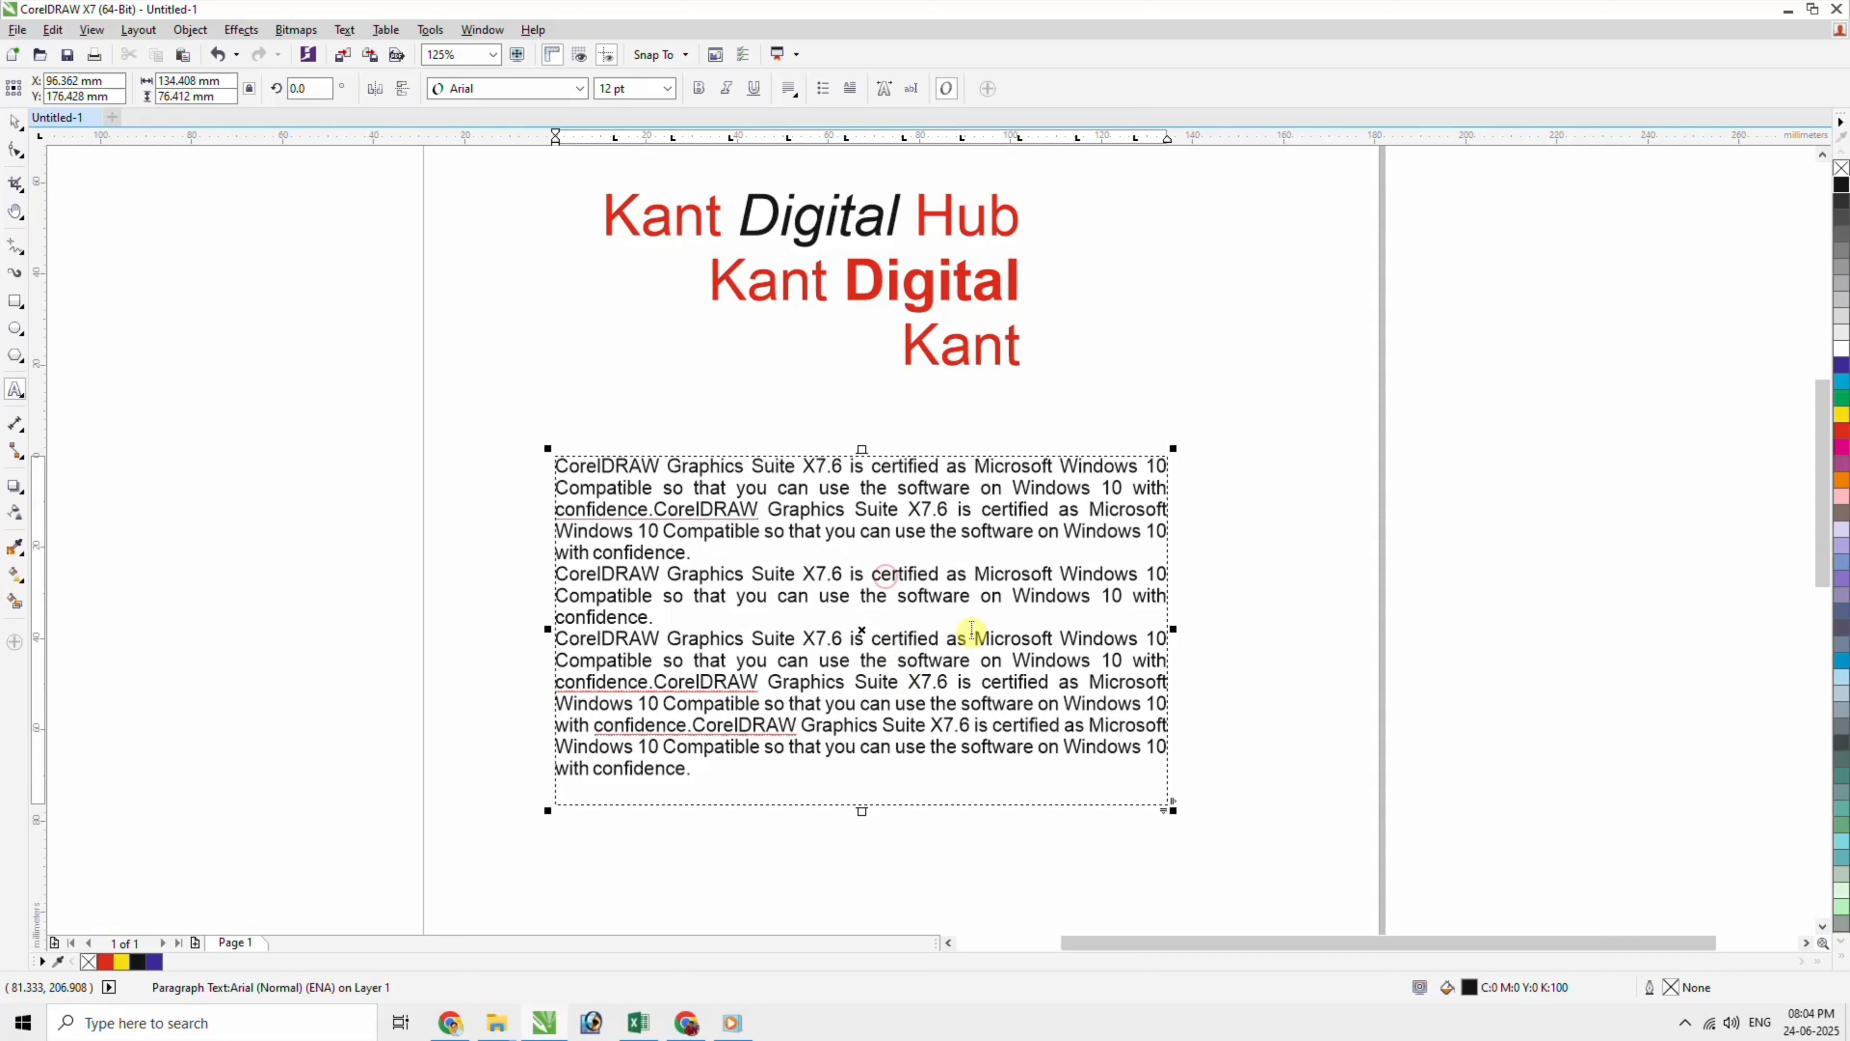
key(ctrl+a)
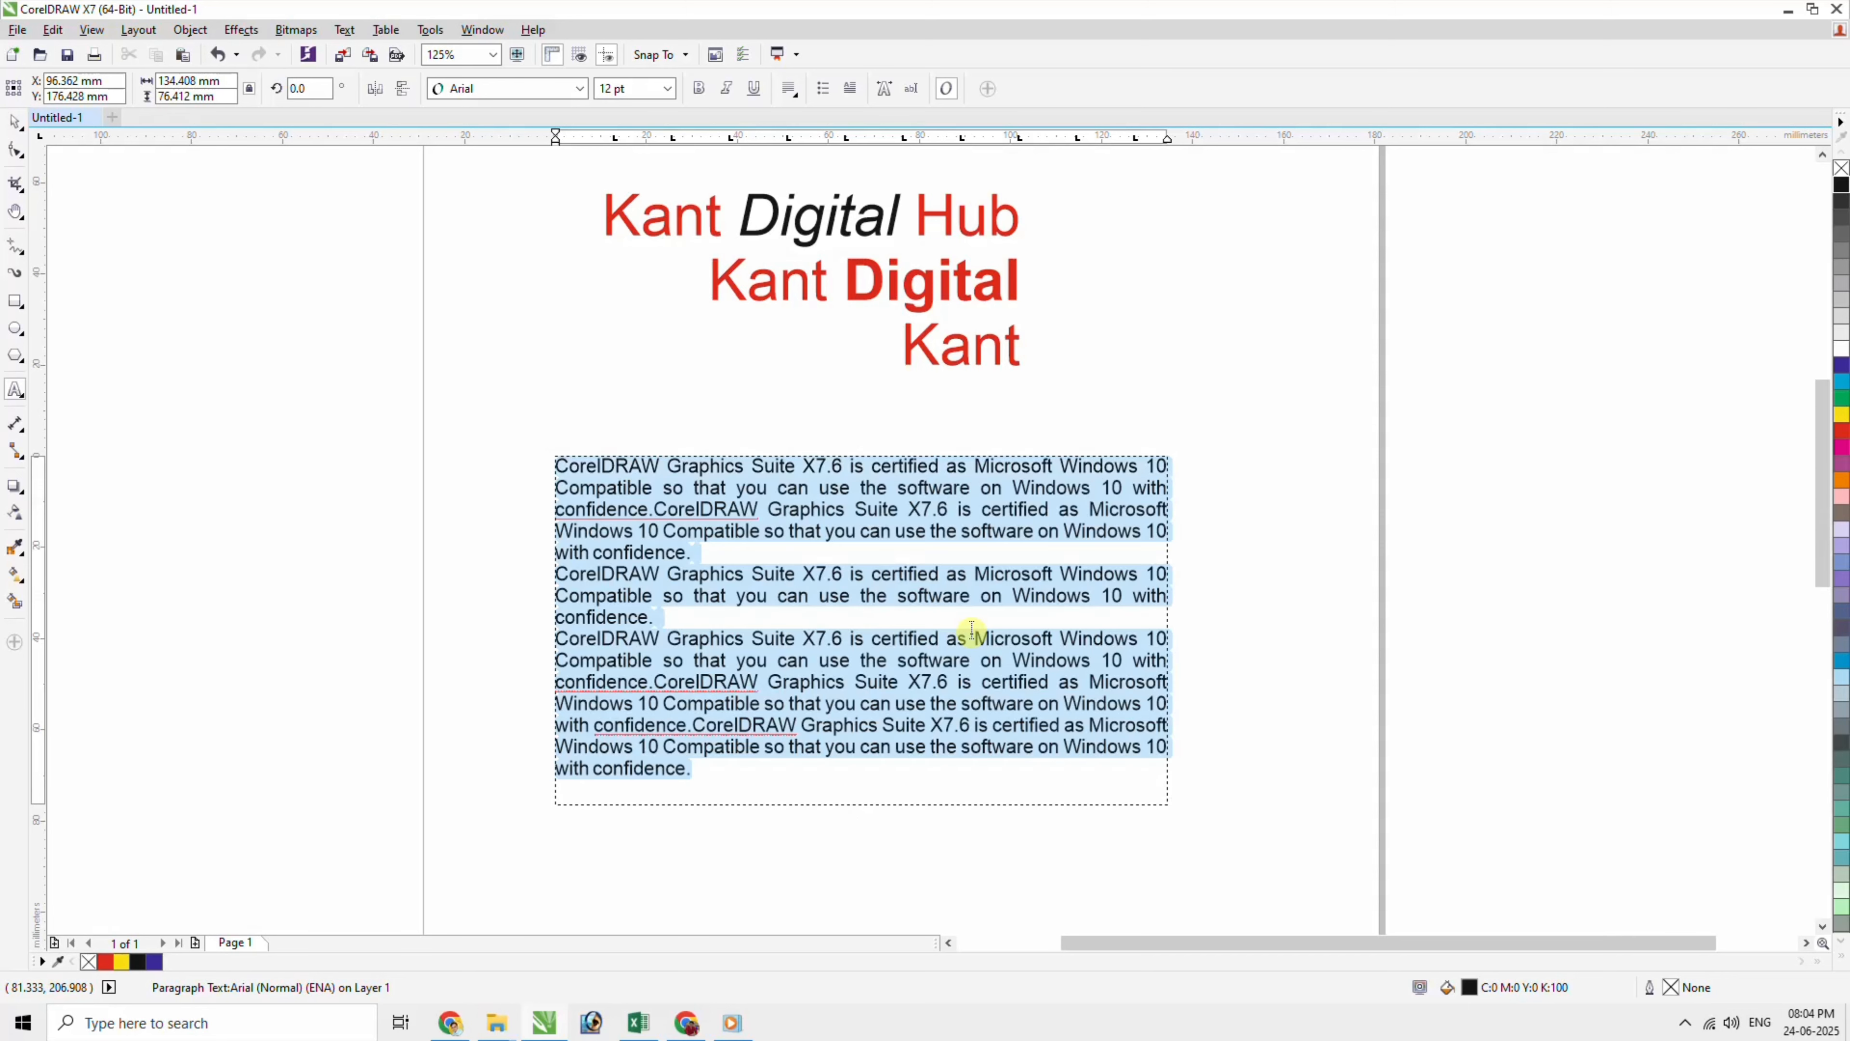
click(967, 596)
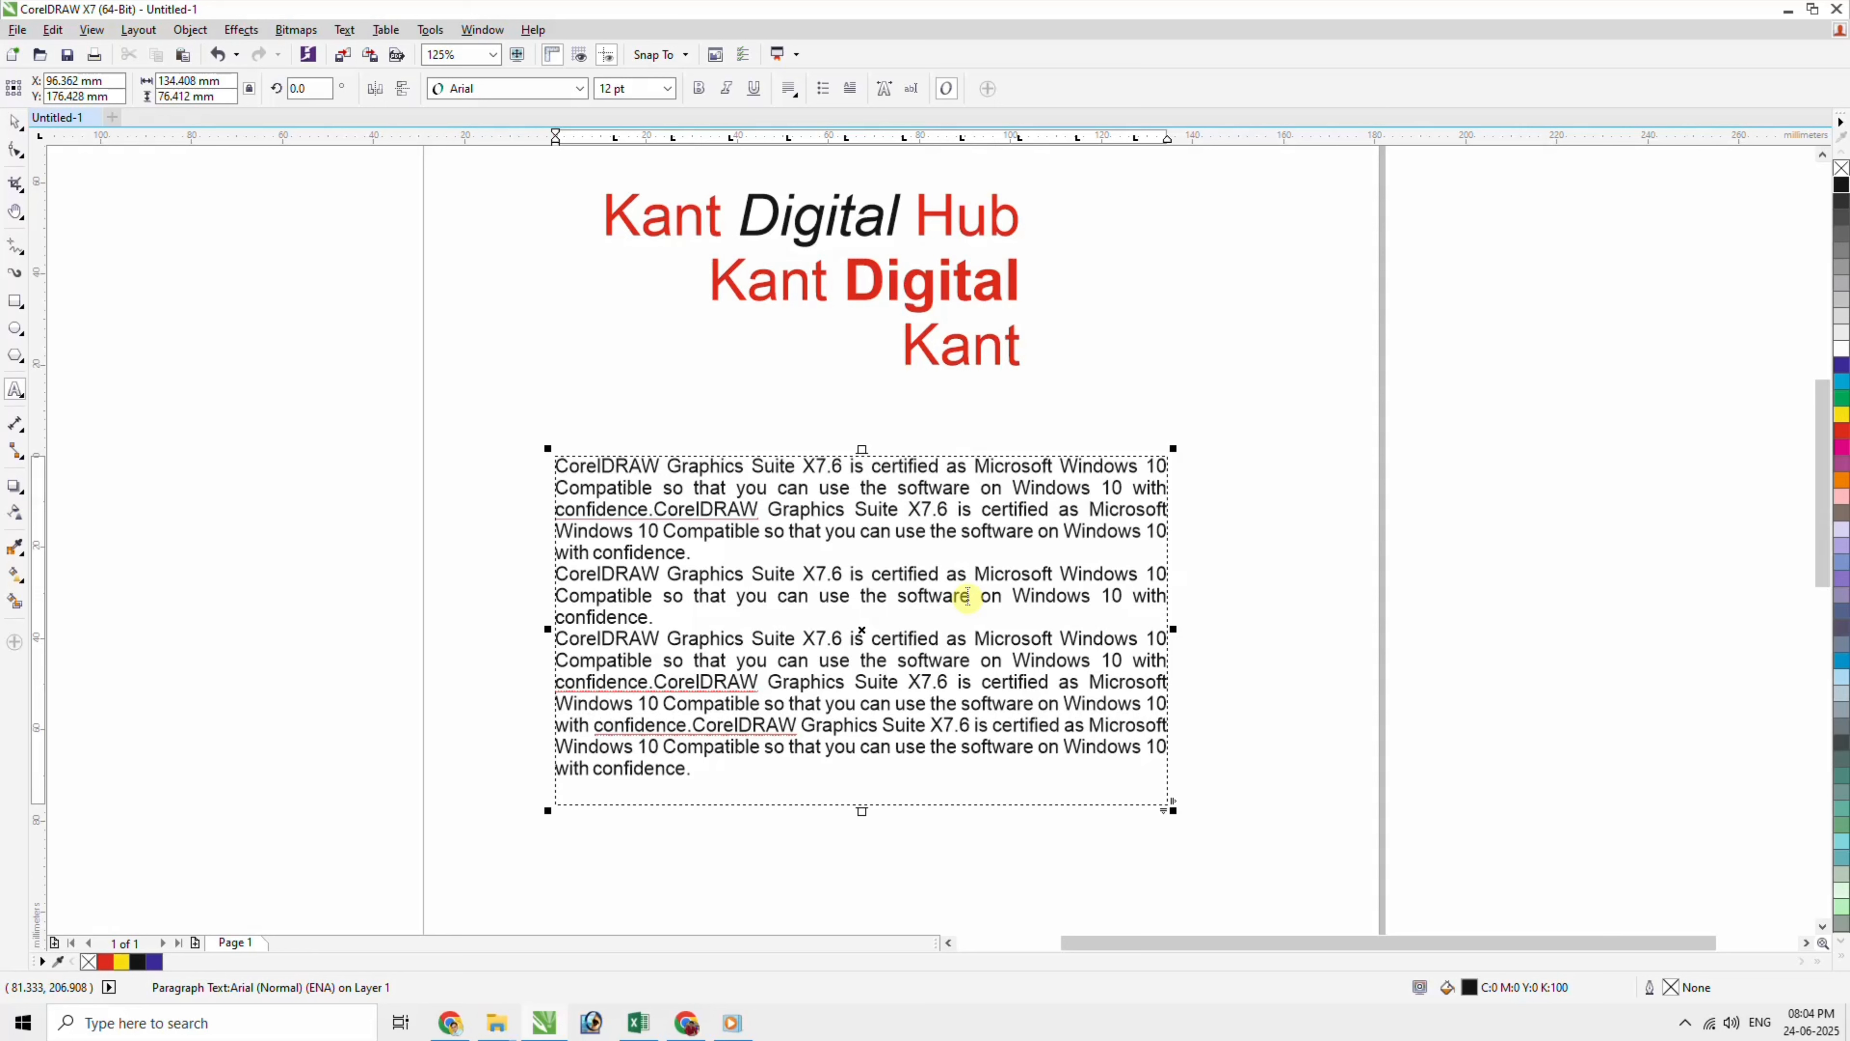
Select the word "Graphics", expand the selection to the whole first paragraph, and apply Force Justify alignment to it.
double_click(840, 510)
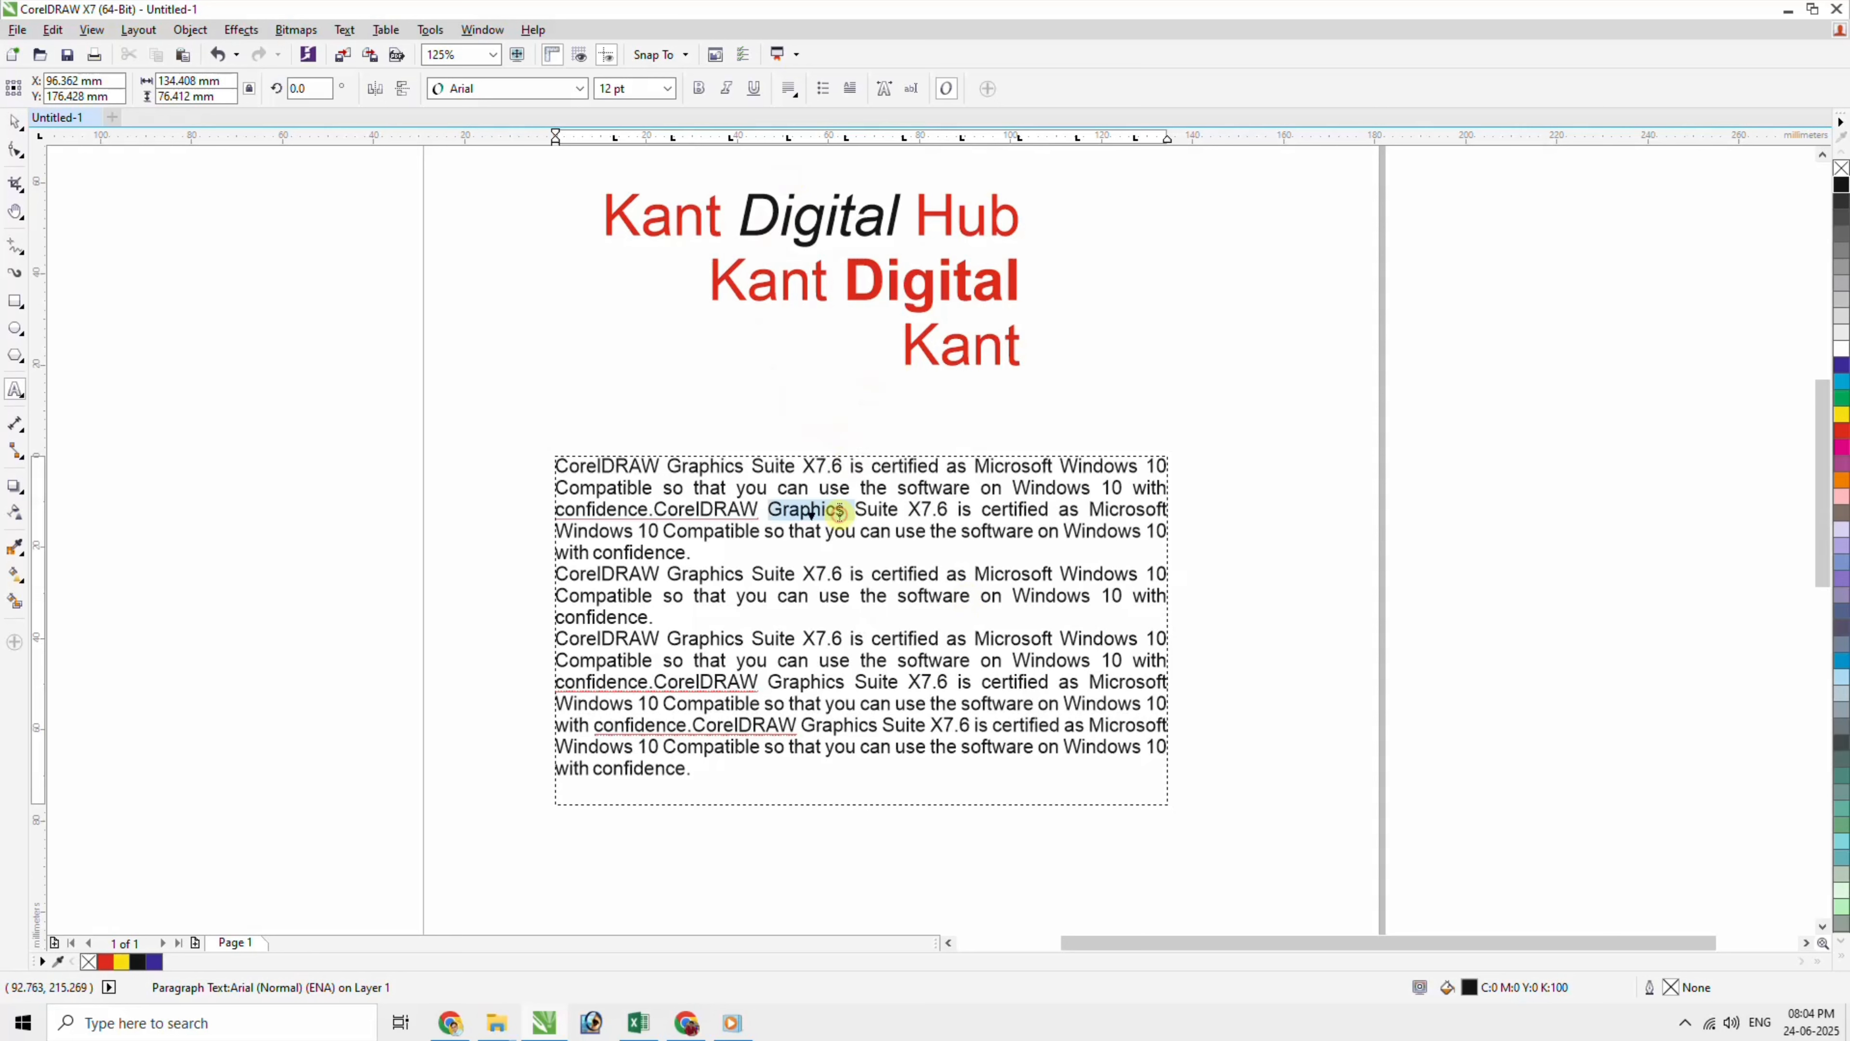
triple_click(839, 510)
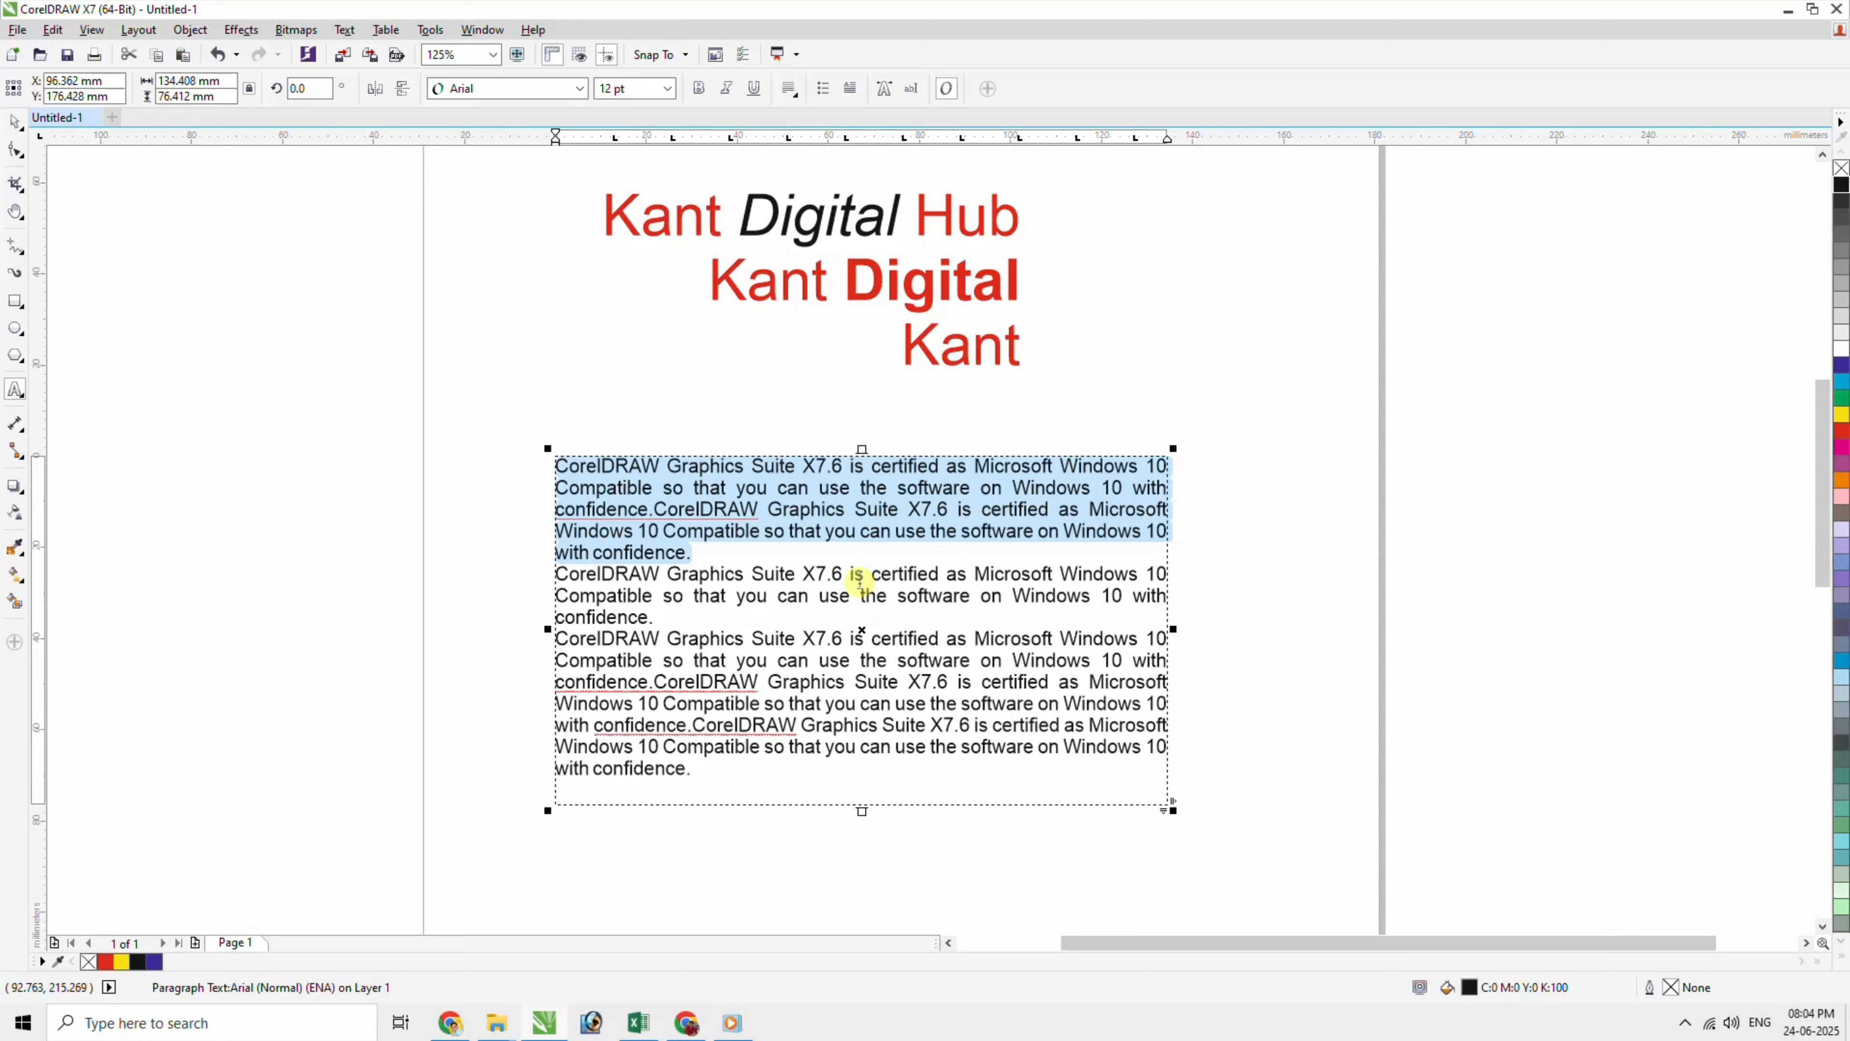
click(789, 88)
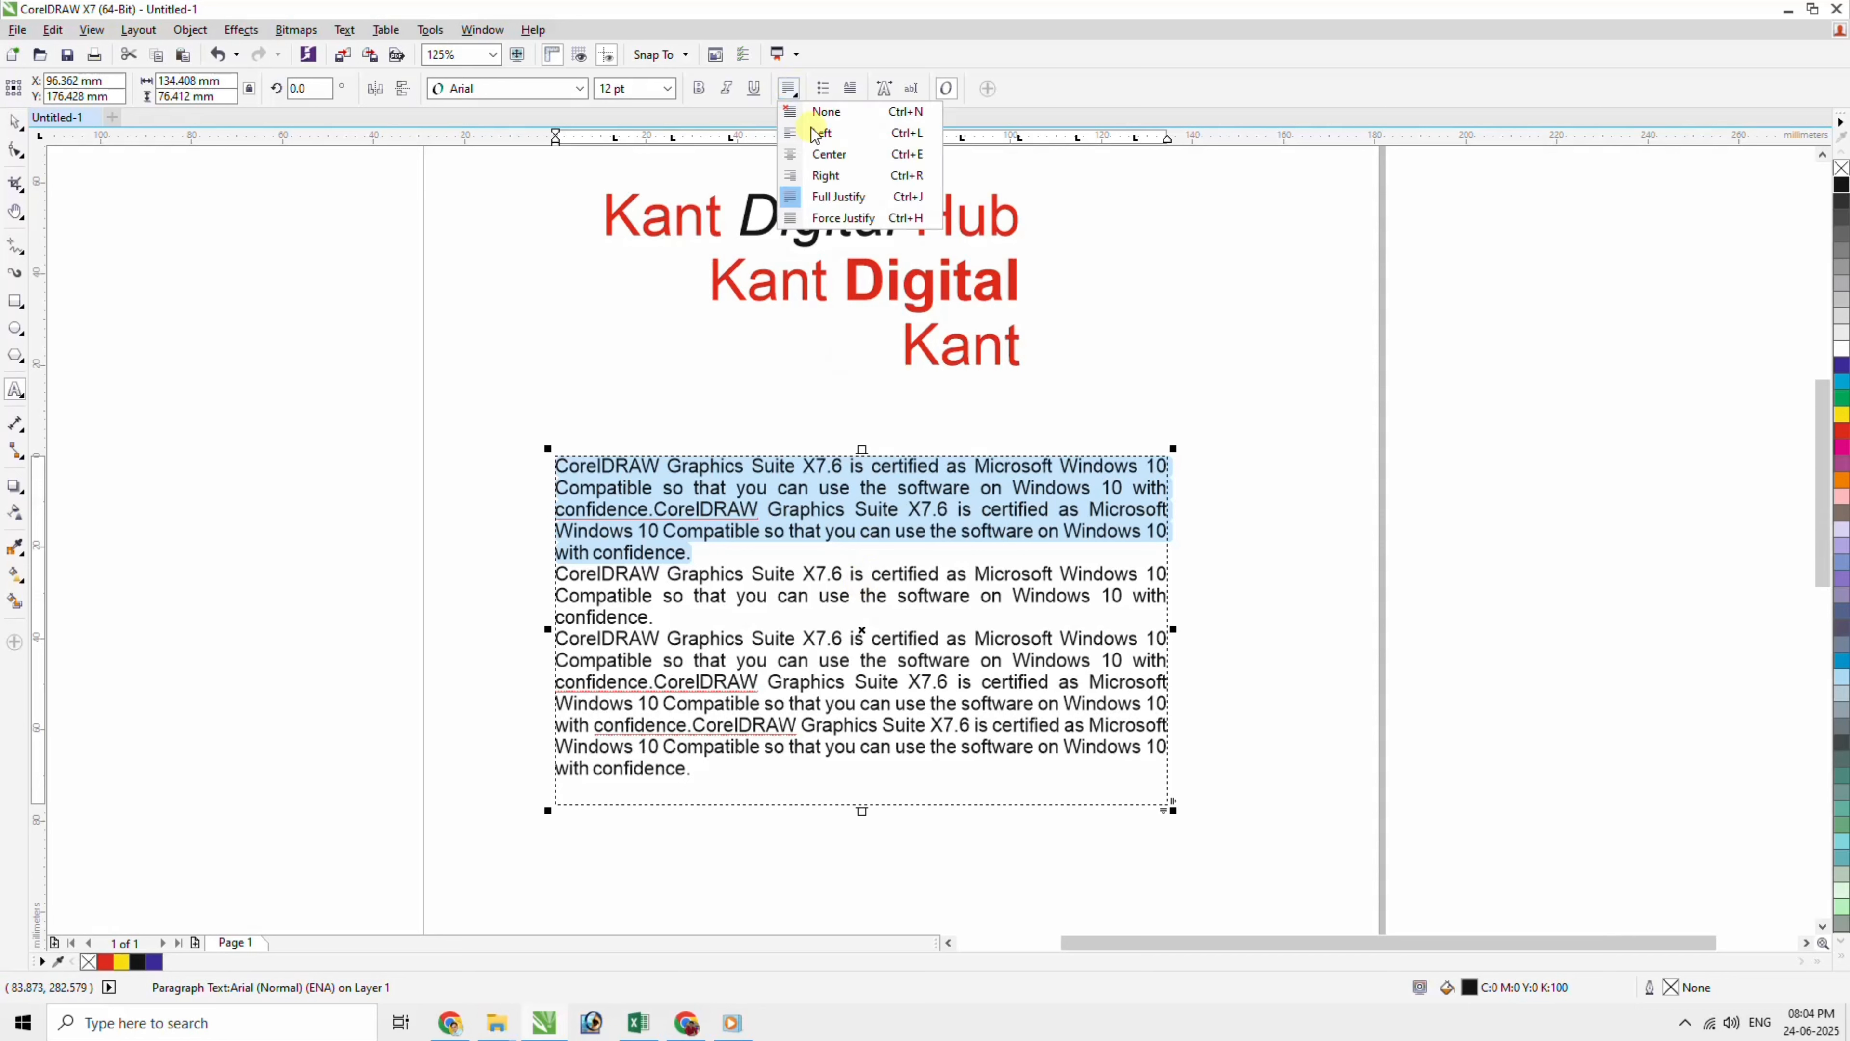
click(845, 217)
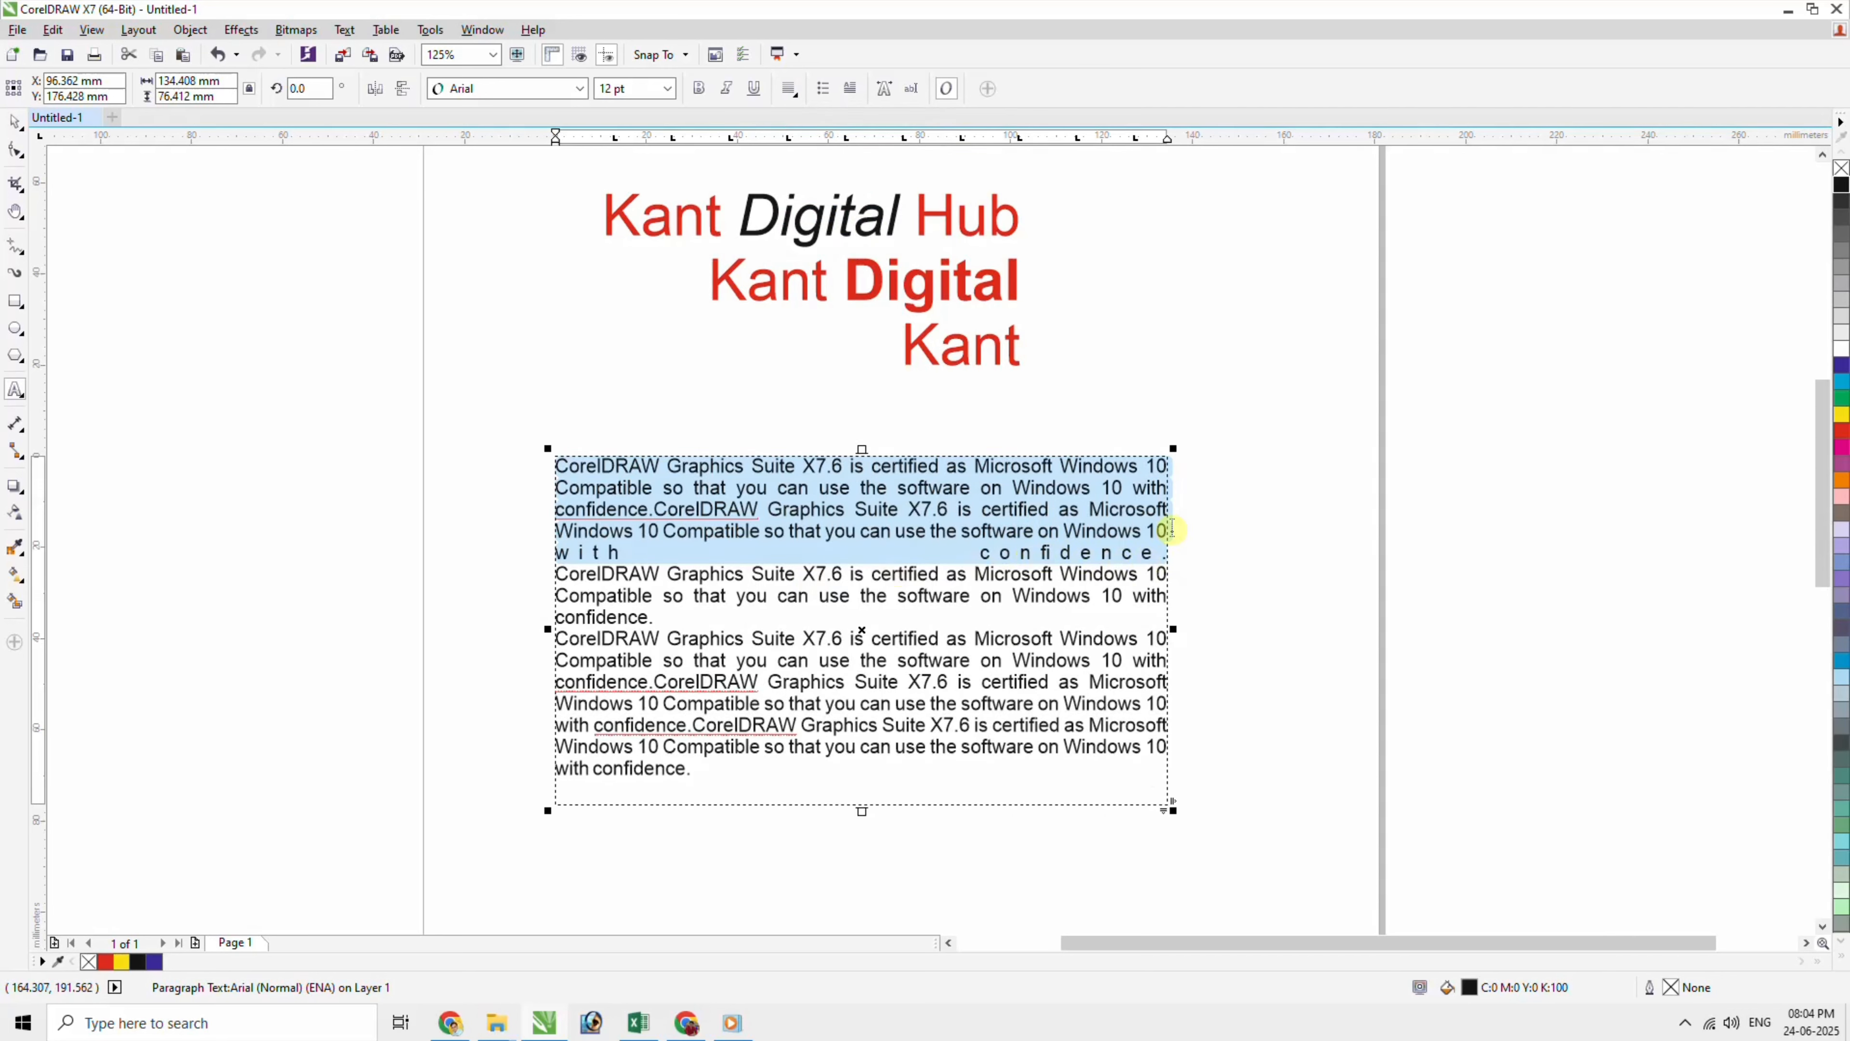
Clear the paragraph selection and narrow the paragraph text frame from its right side to about 121 mm wide.
click(652, 617)
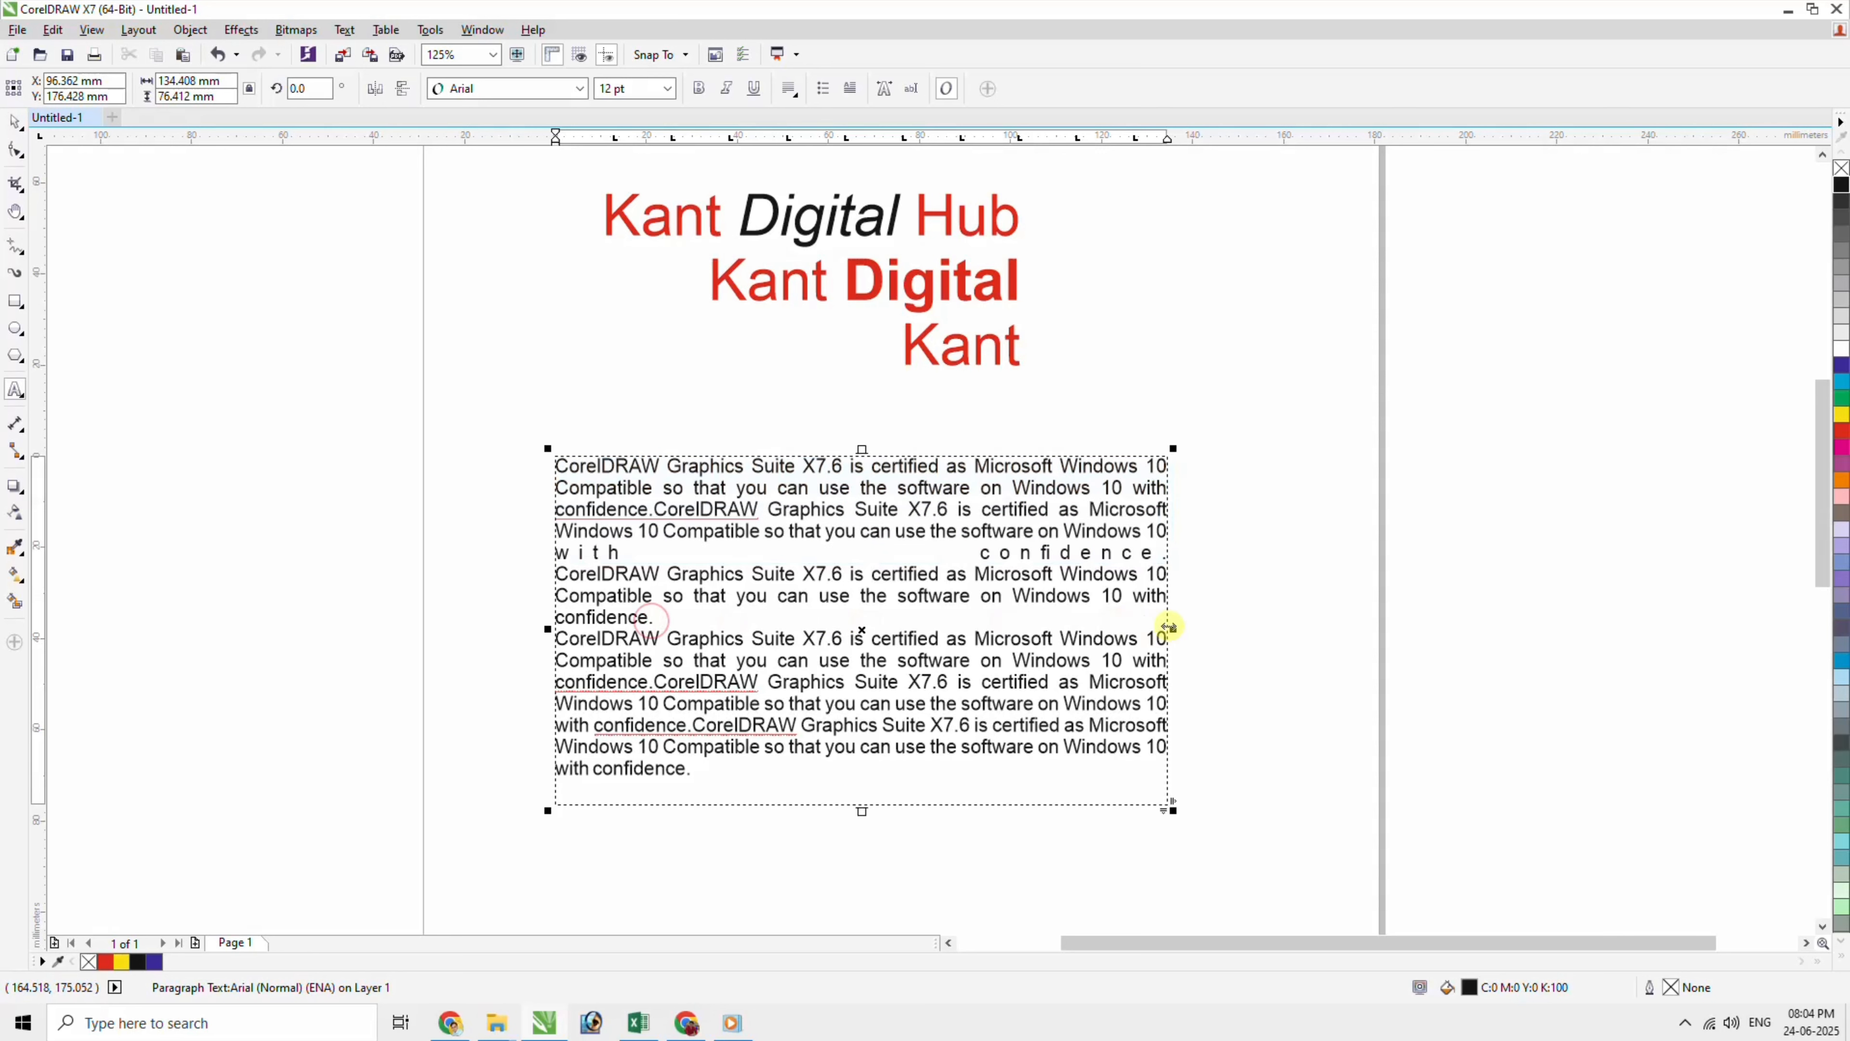
drag(1173, 629, 1112, 629)
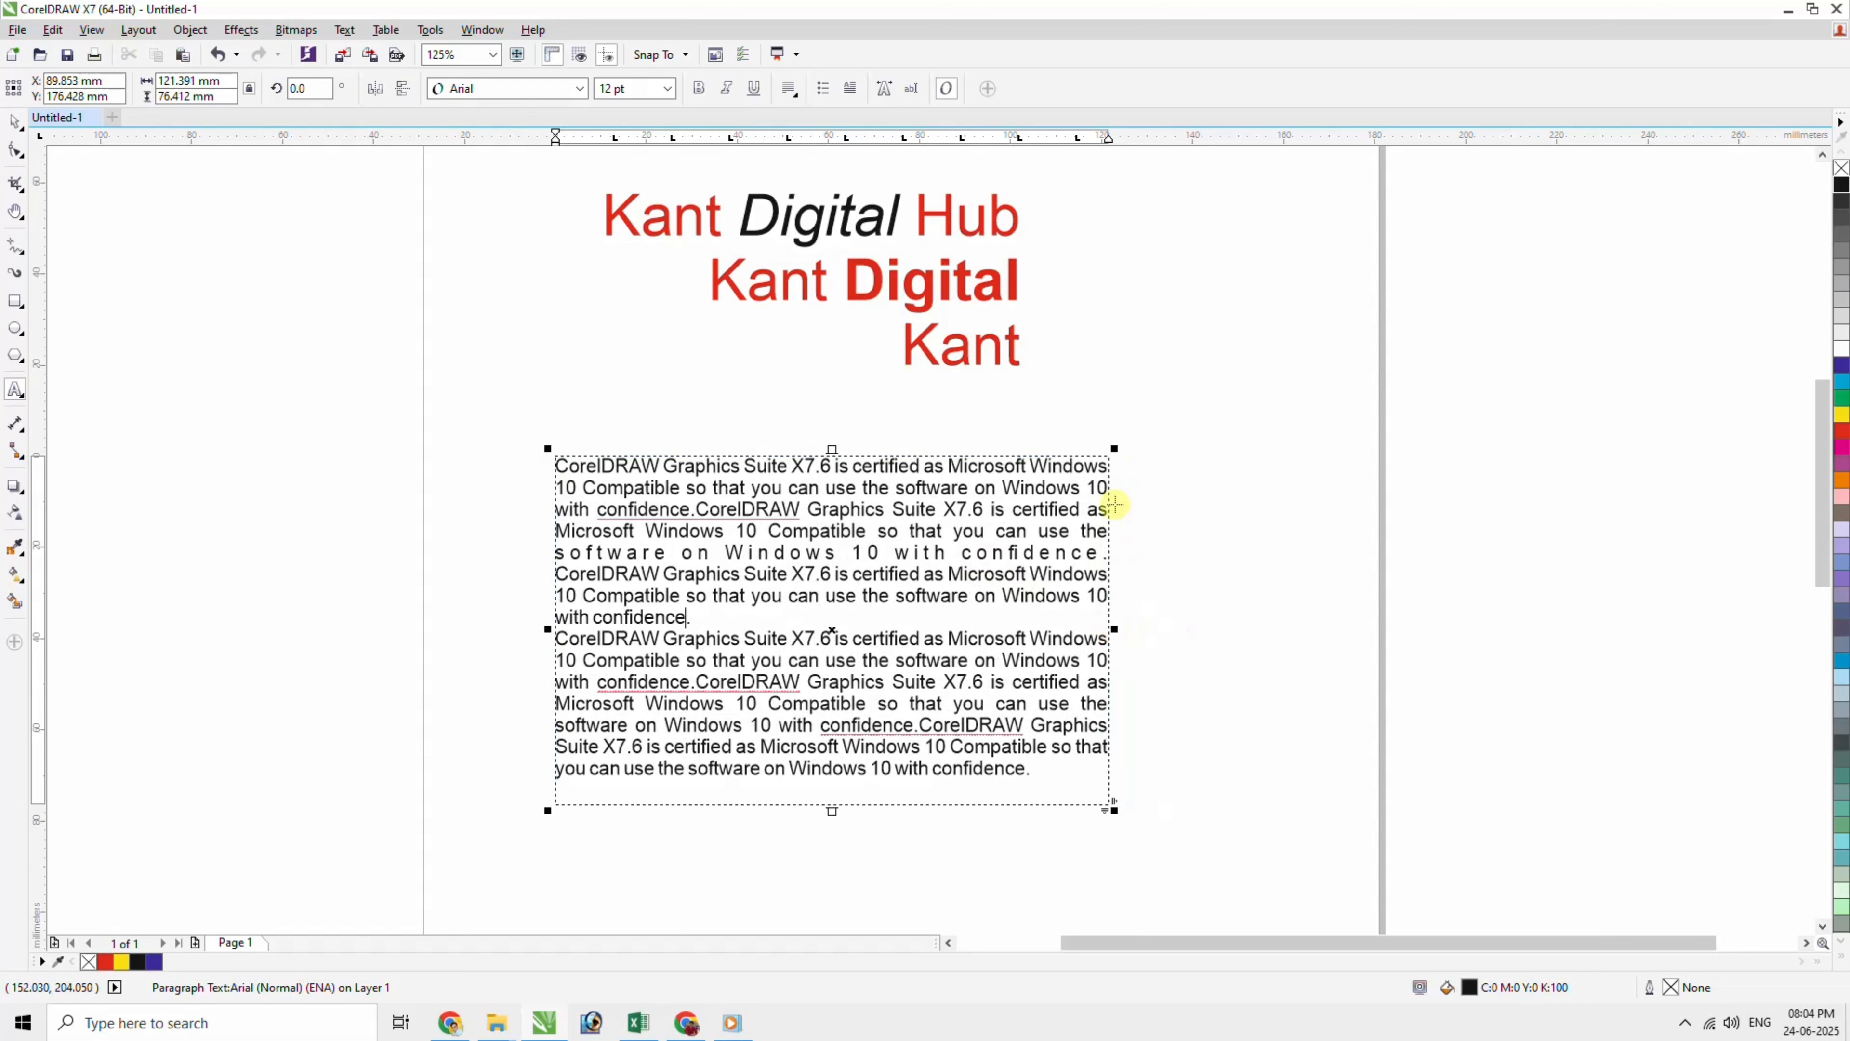
Select the entire first paragraph, apply Full Justify alignment, and leave text editing with the Pick tool.
triple_click(838, 514)
click(789, 89)
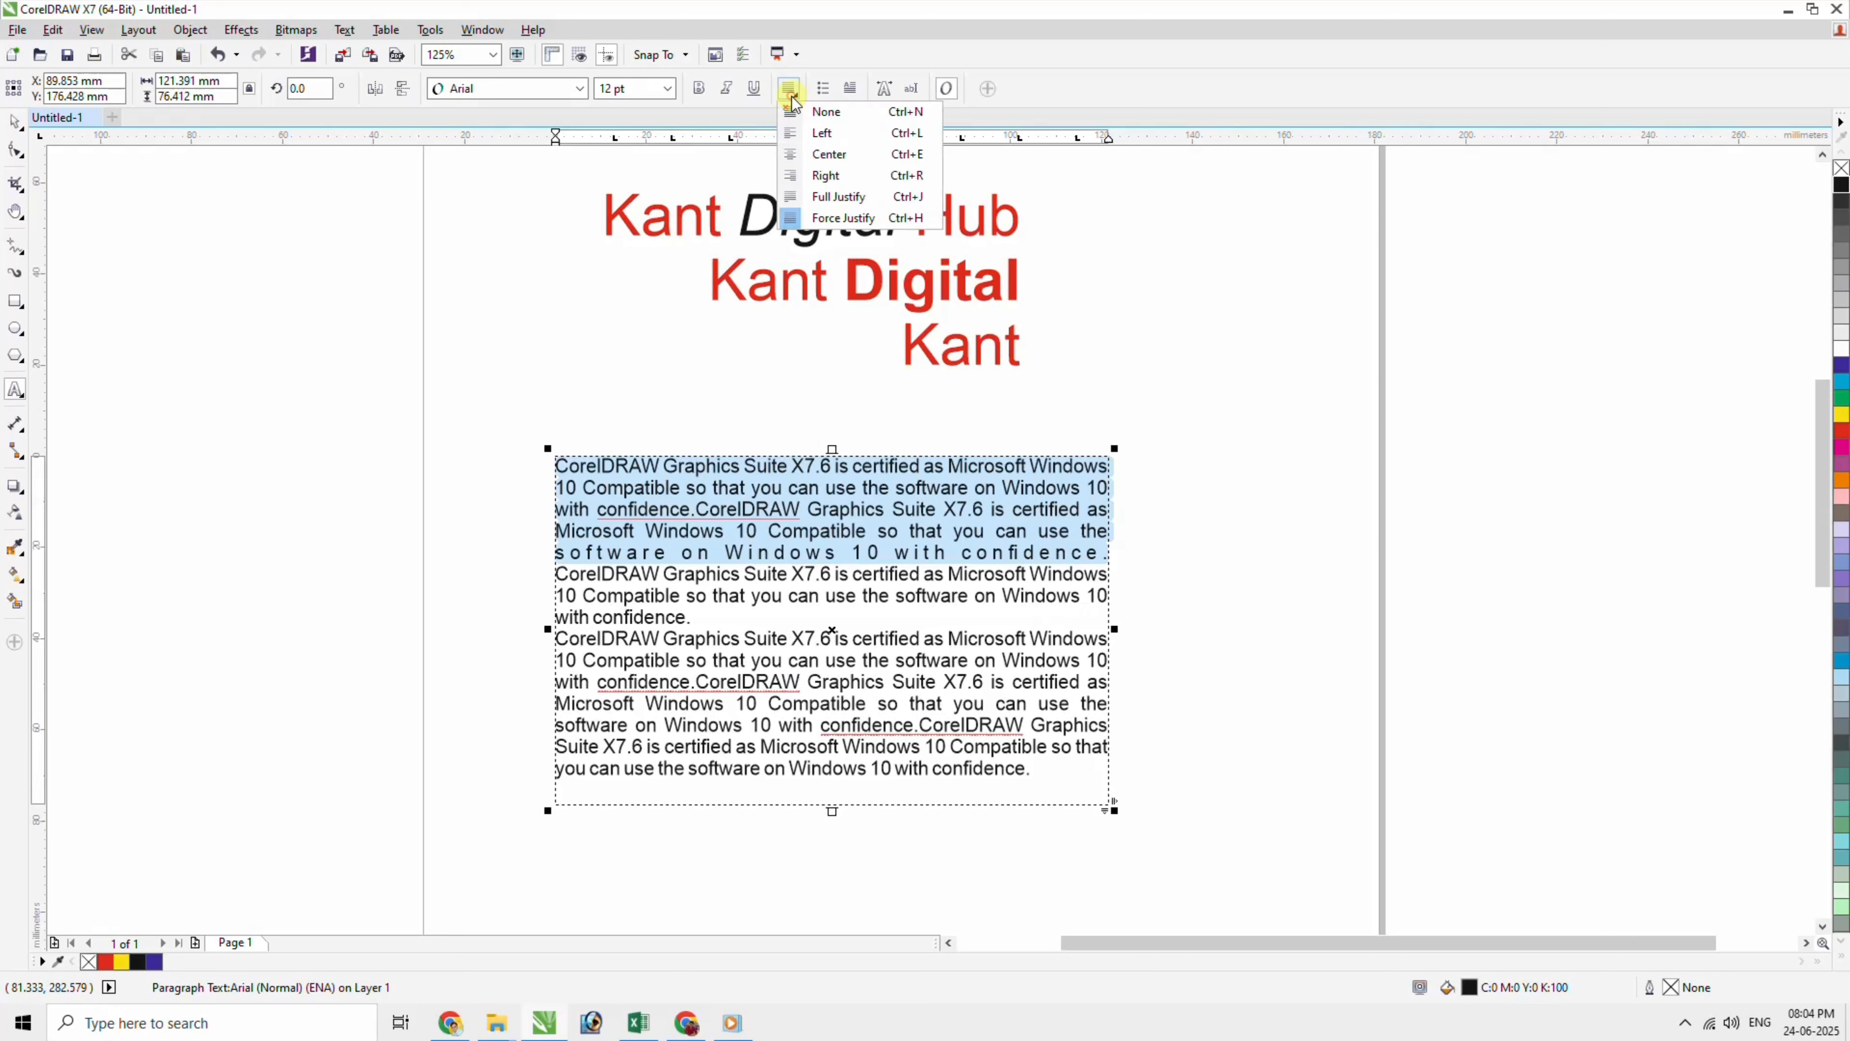
click(828, 204)
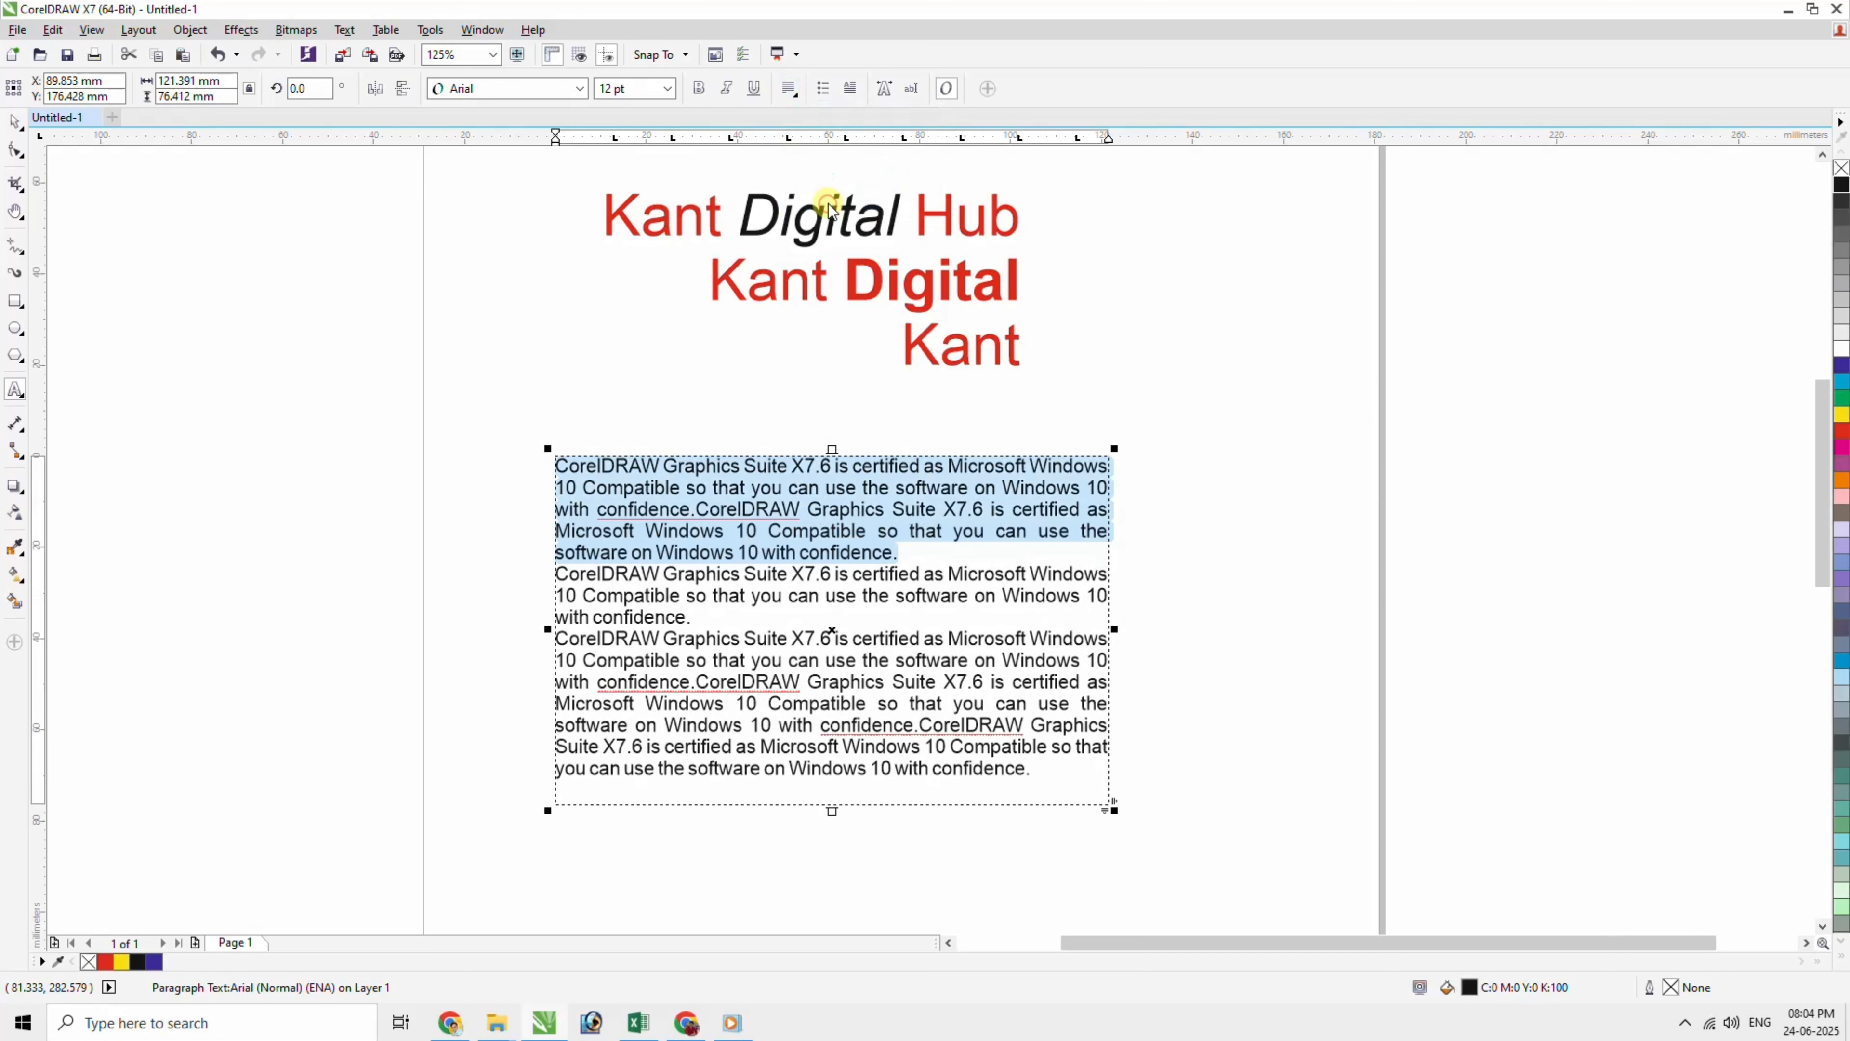
click(815, 500)
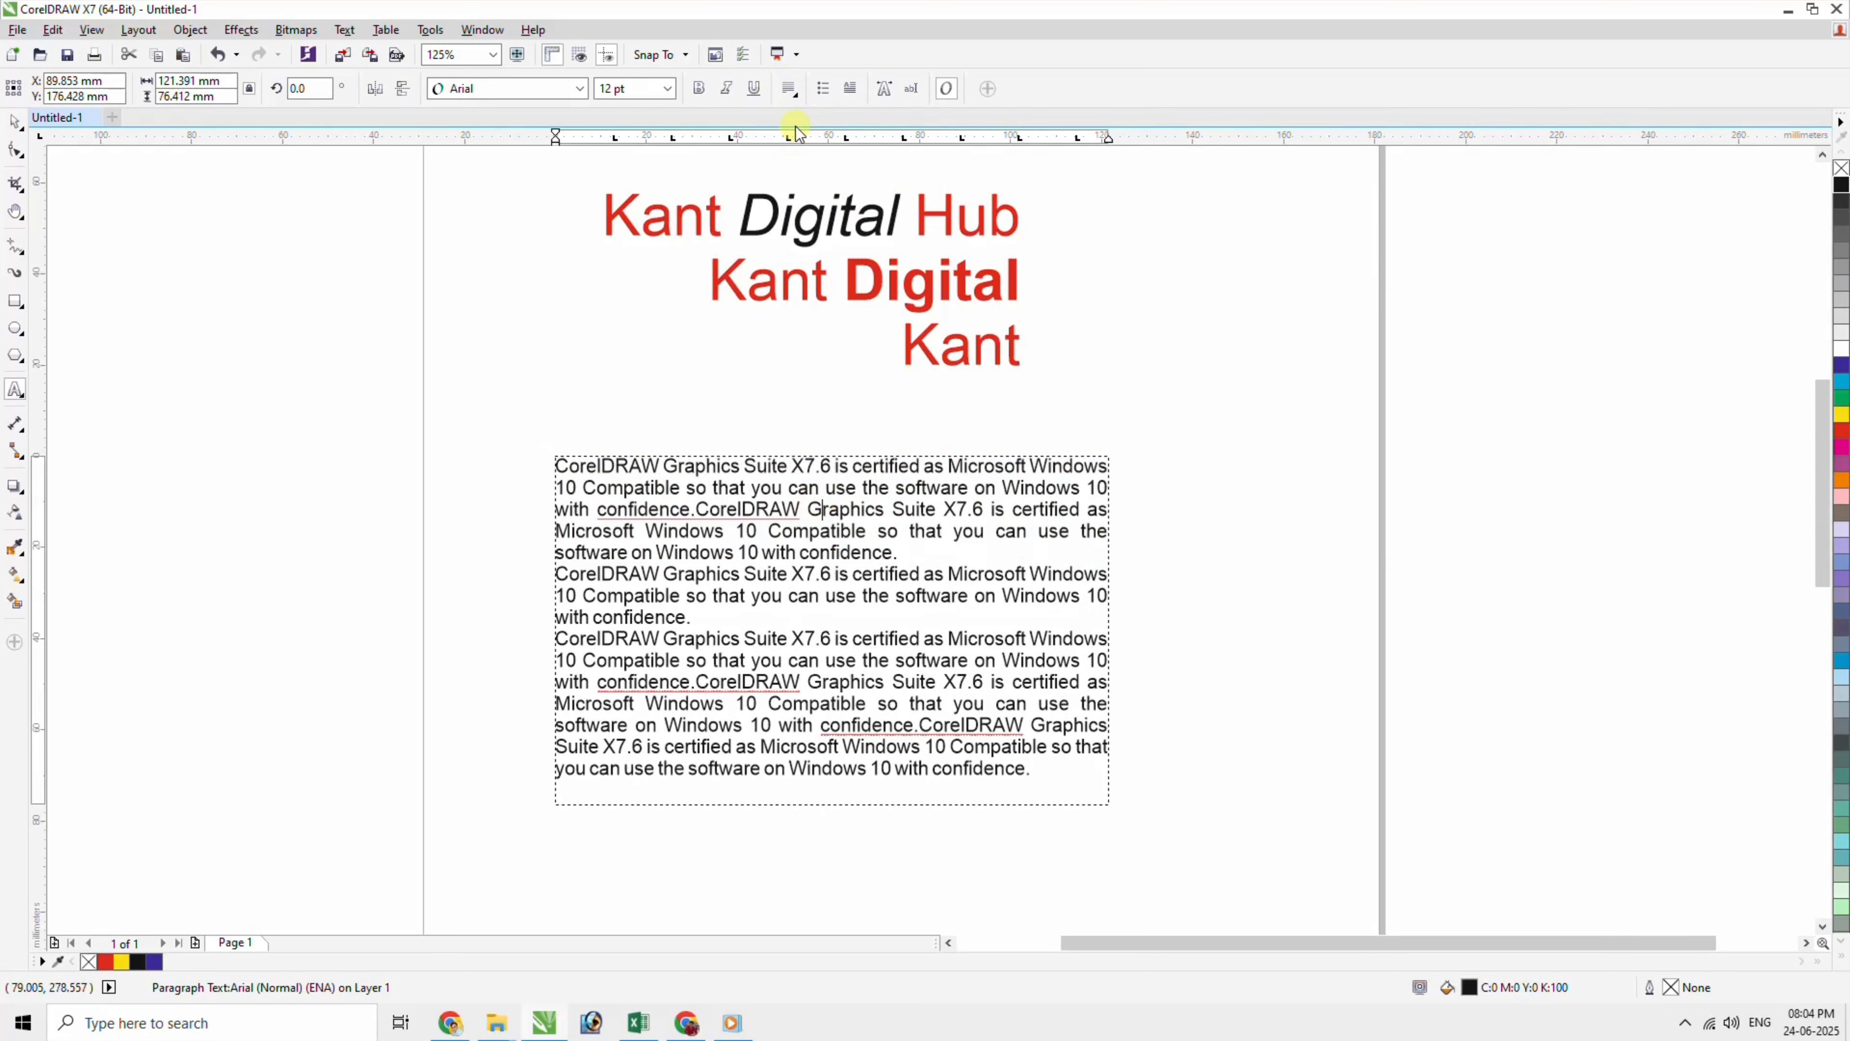
click(795, 89)
click(816, 196)
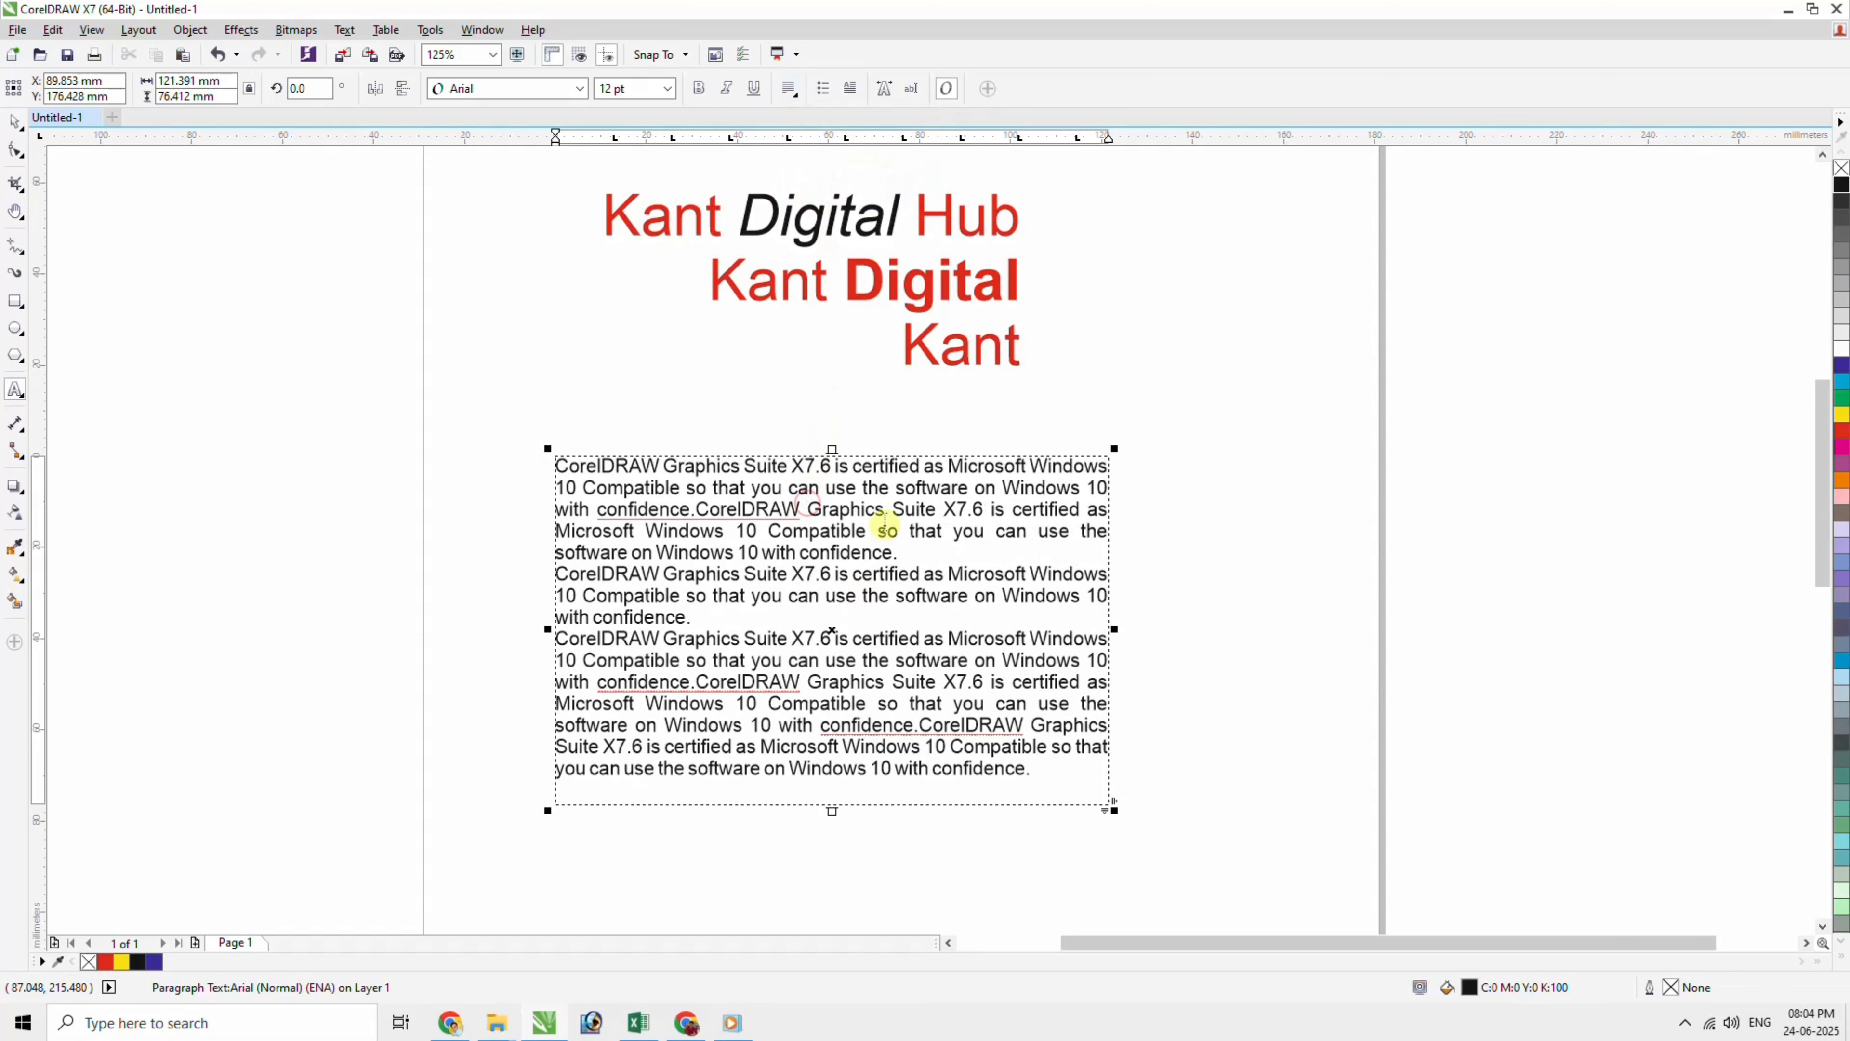
click(20, 127)
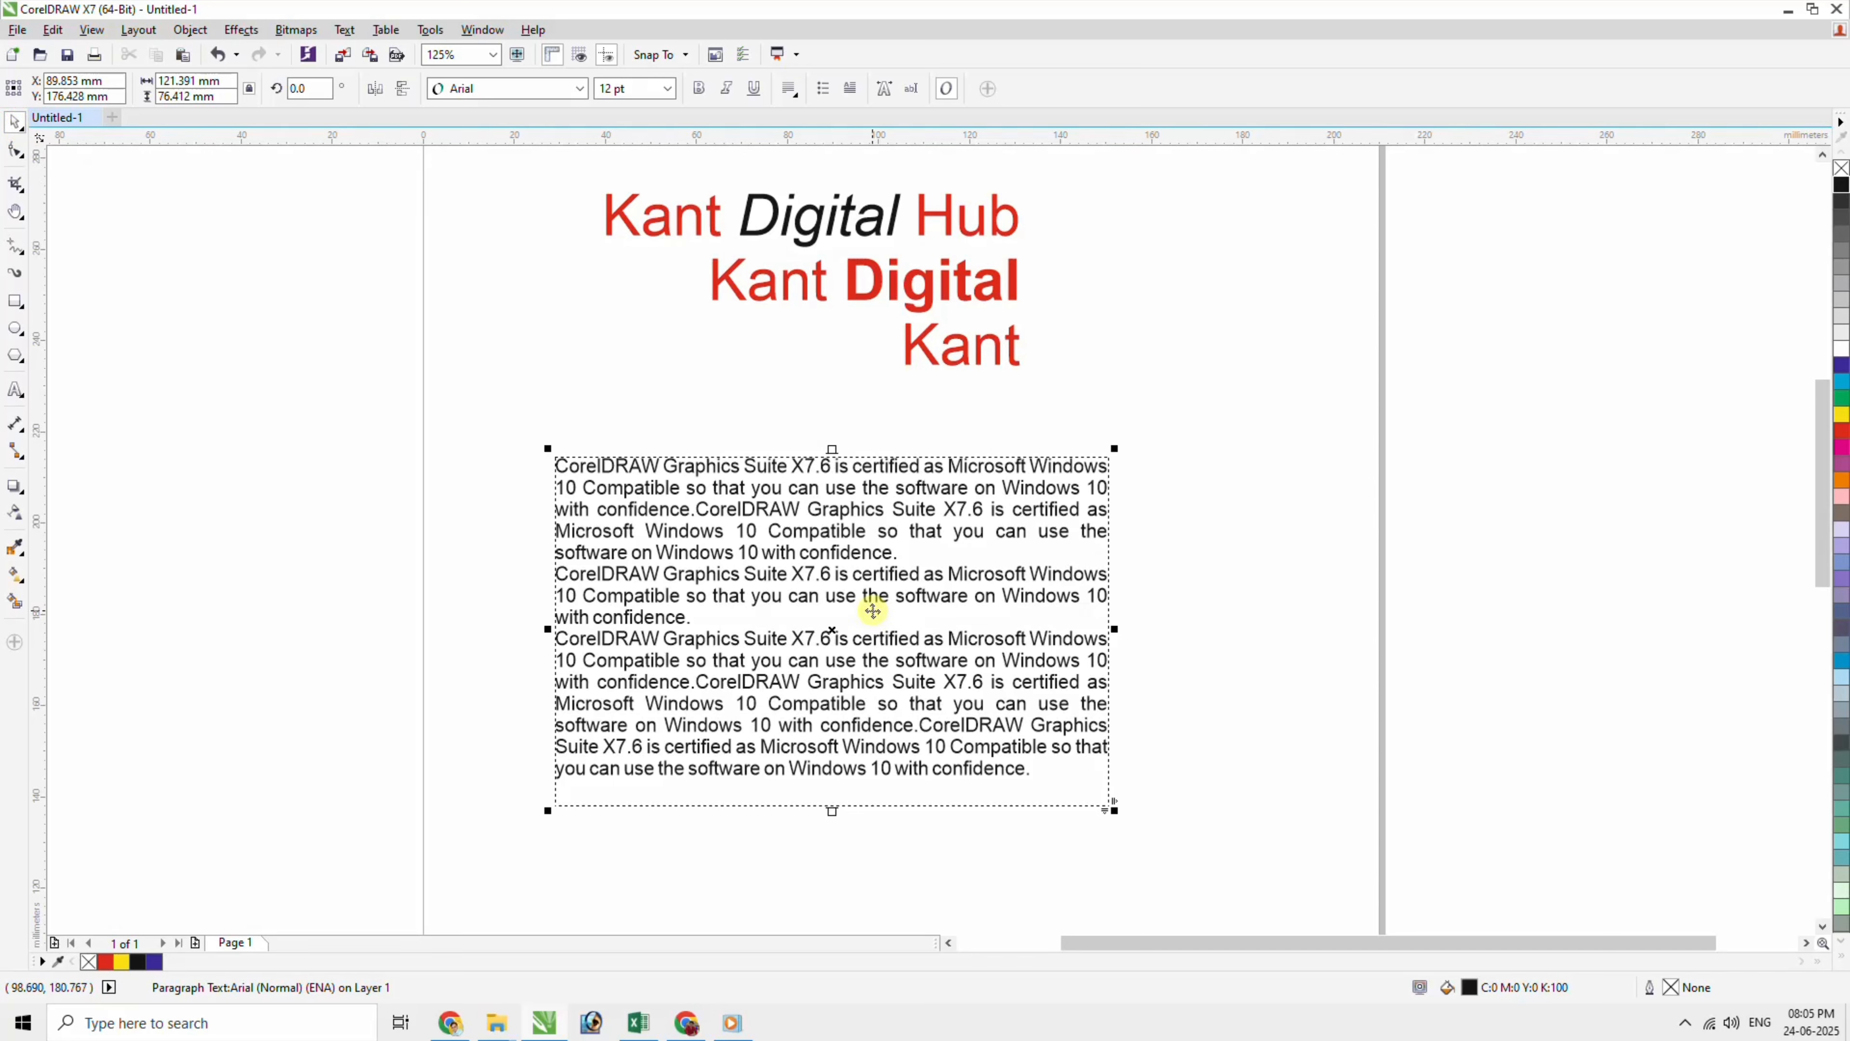
click(1684, 1023)
click(1648, 984)
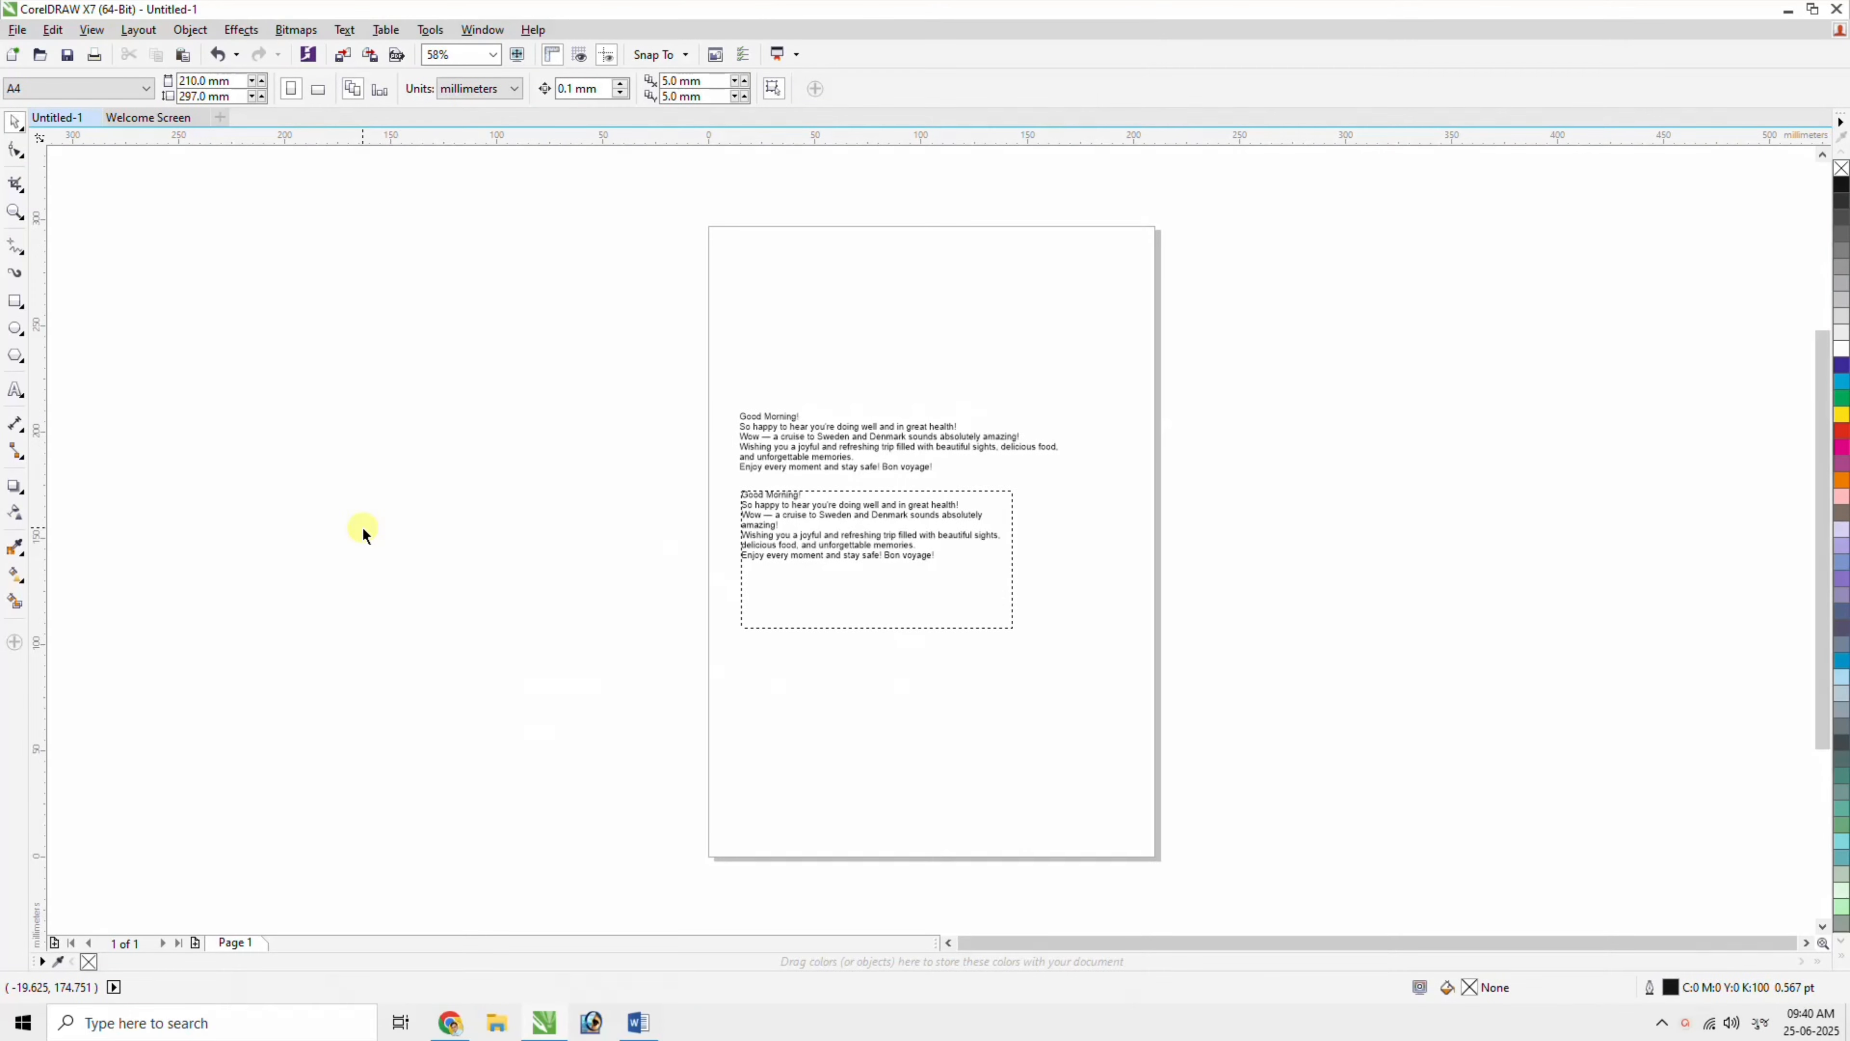
Select the "Good Morning!" artistic text, then the paragraph text below it, and narrow the paragraph frame to about 87 mm.
click(900, 436)
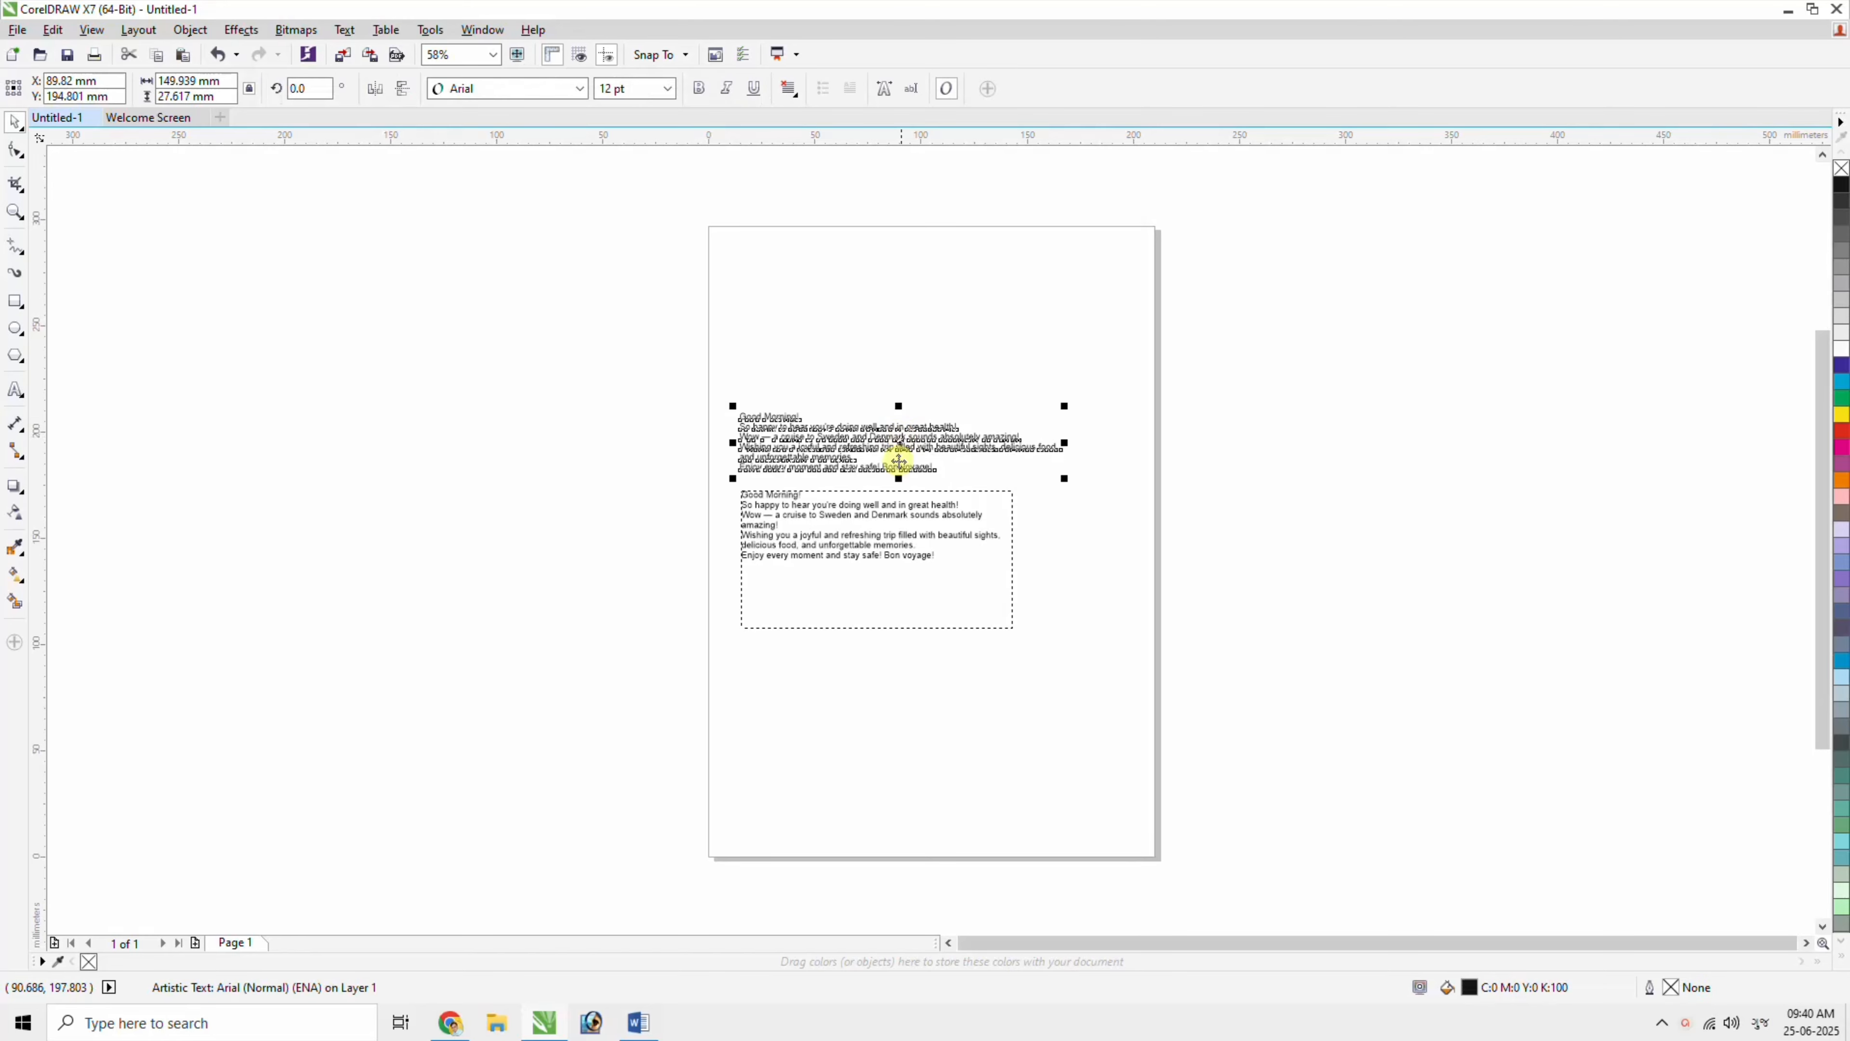
click(877, 512)
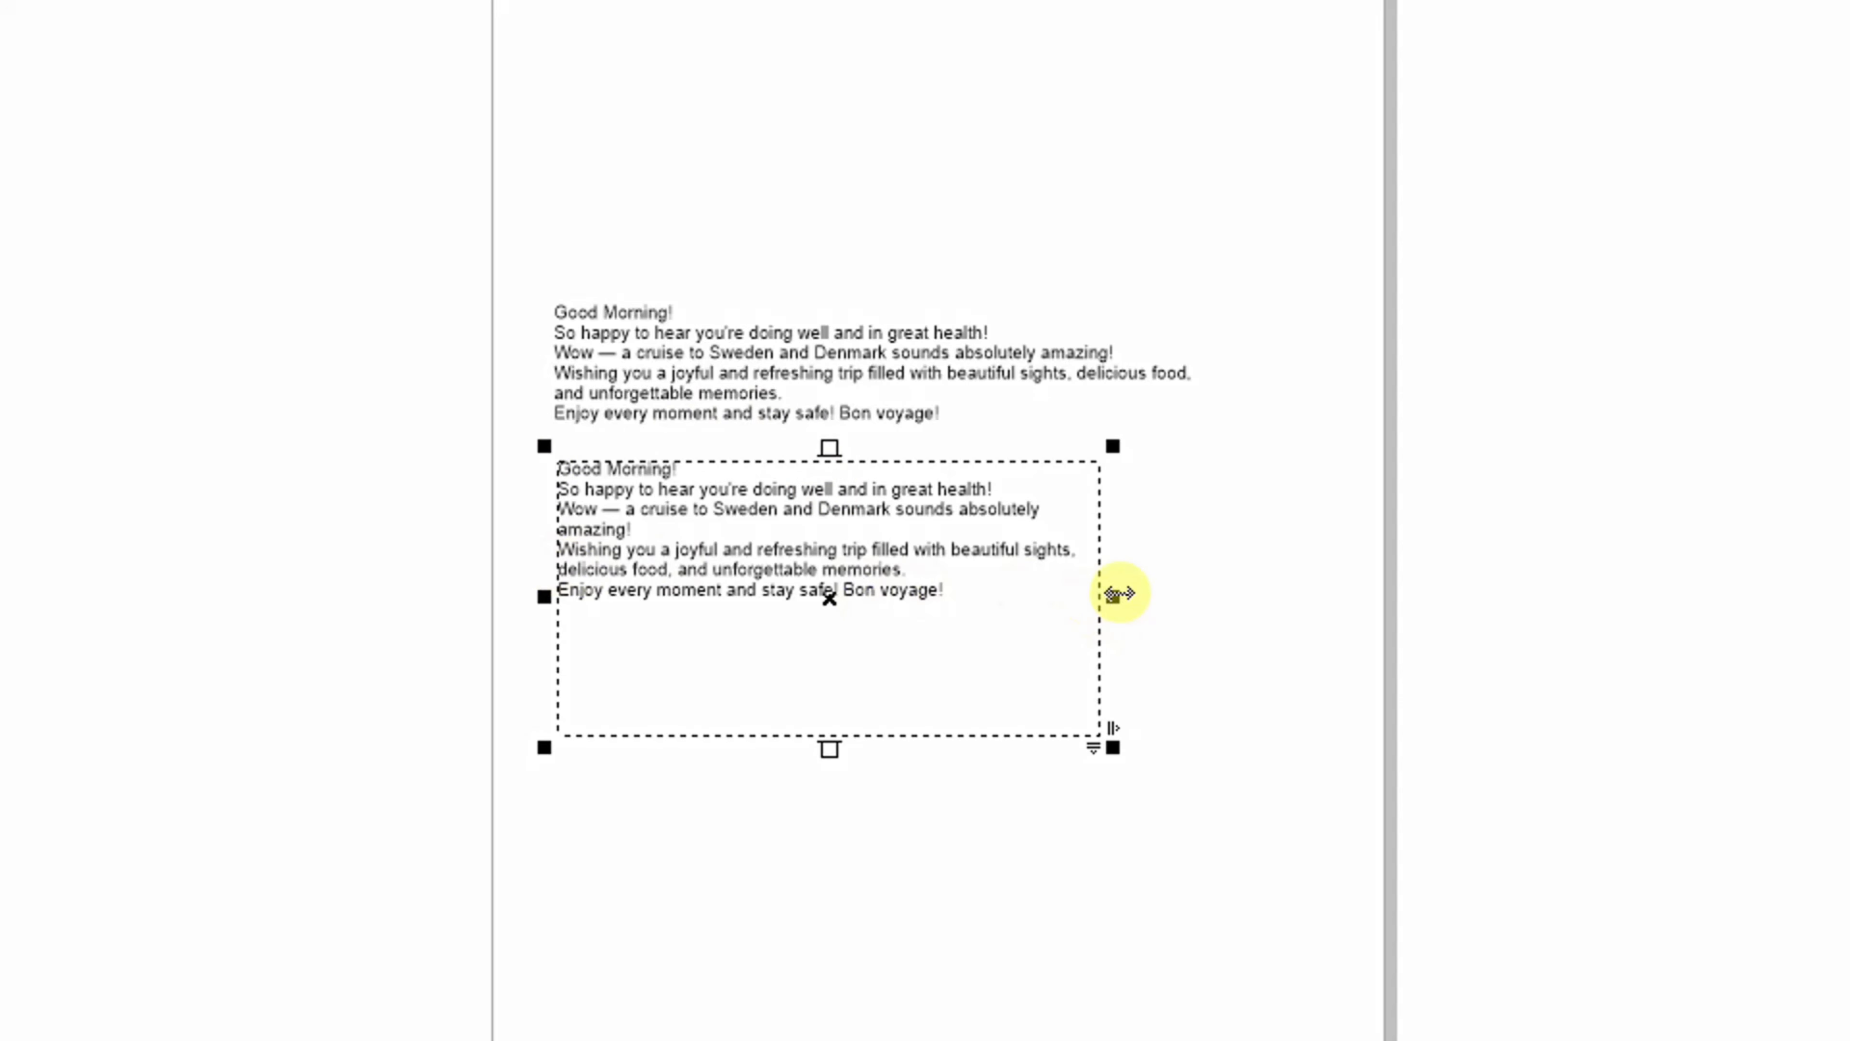
drag(1119, 592, 948, 607)
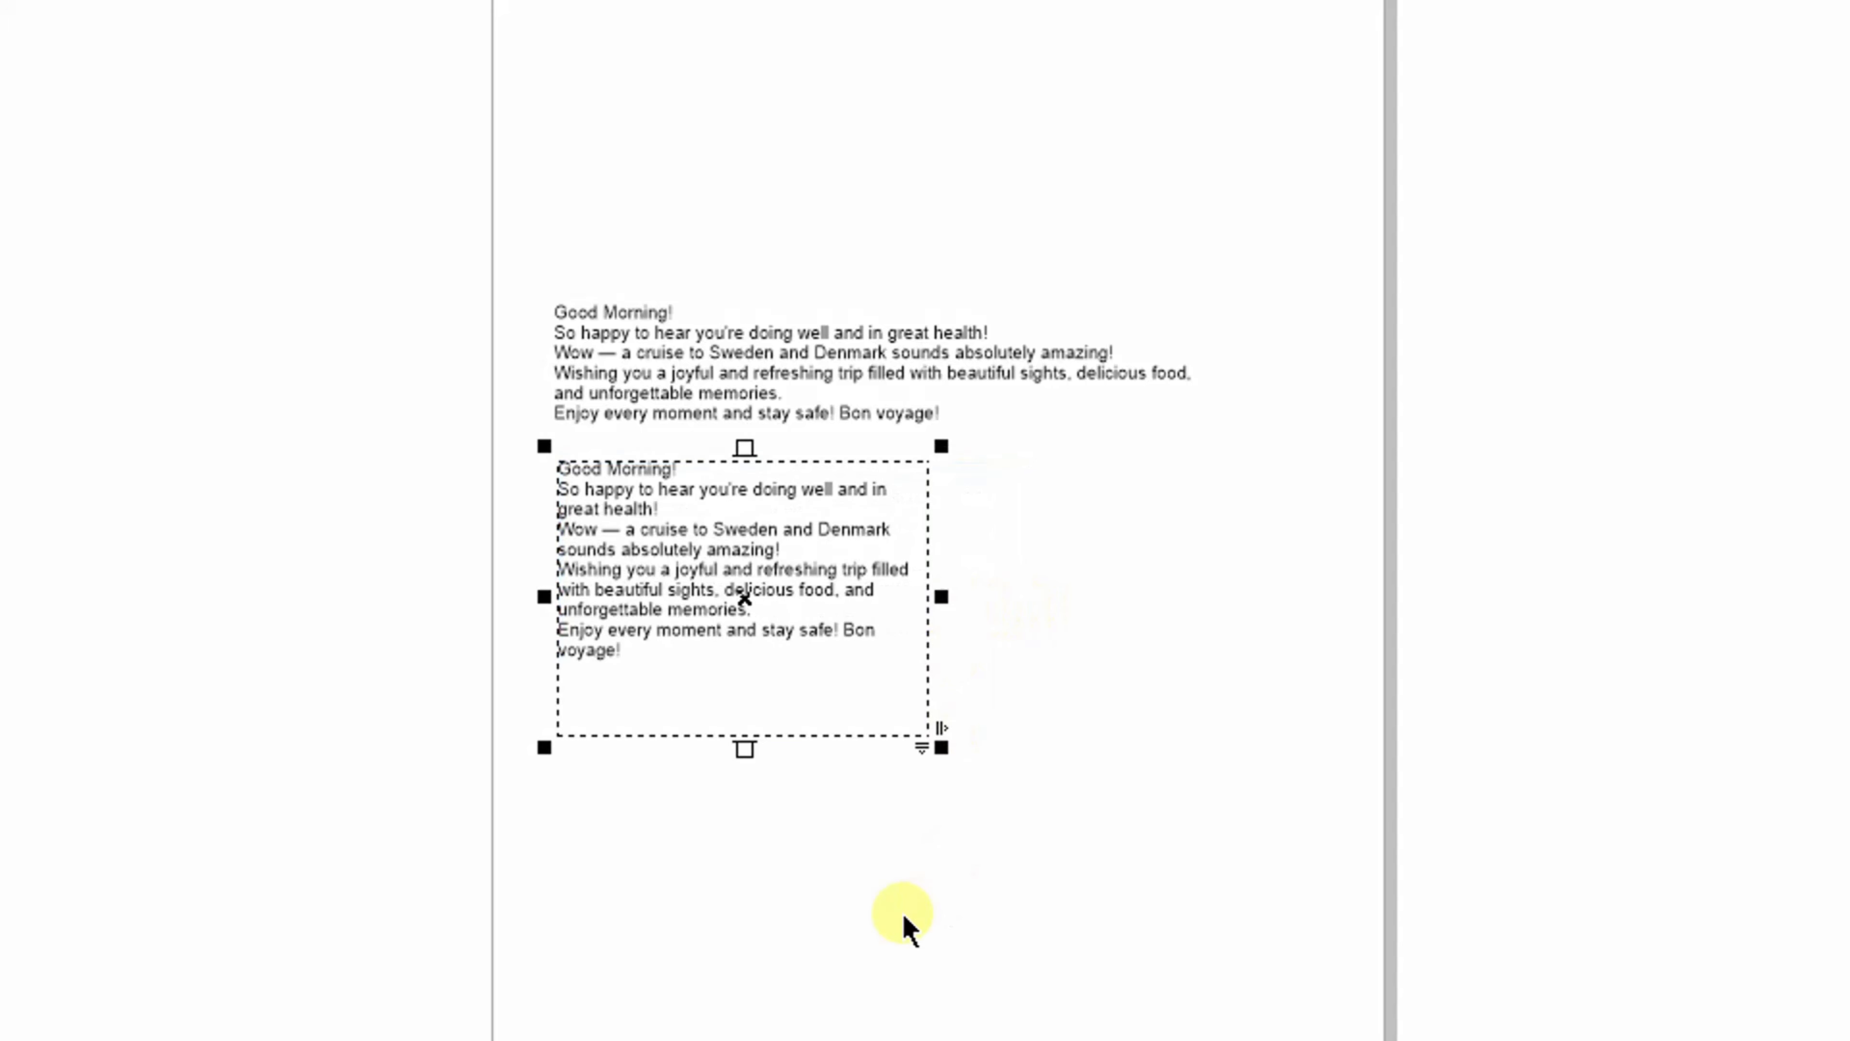
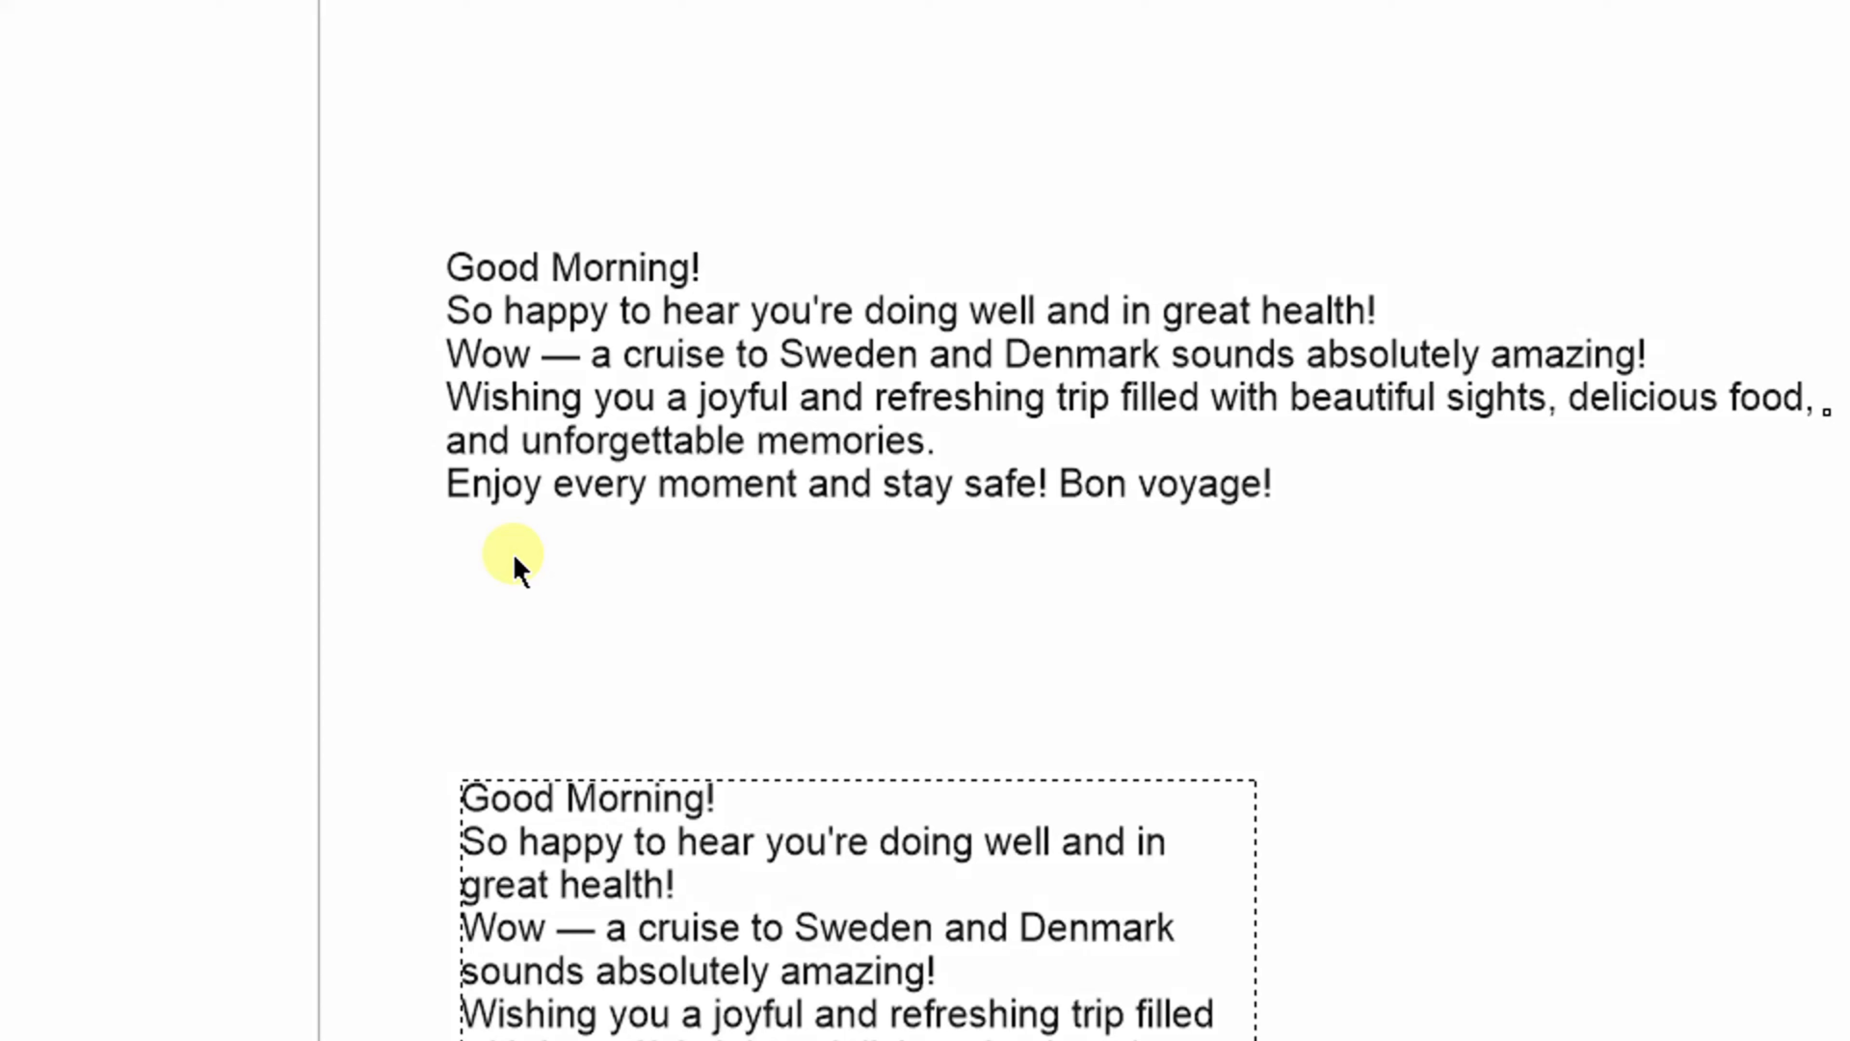
Move the "Good Morning!" artistic text higher on the page and bring the paragraph text frame up beneath it.
click(694, 828)
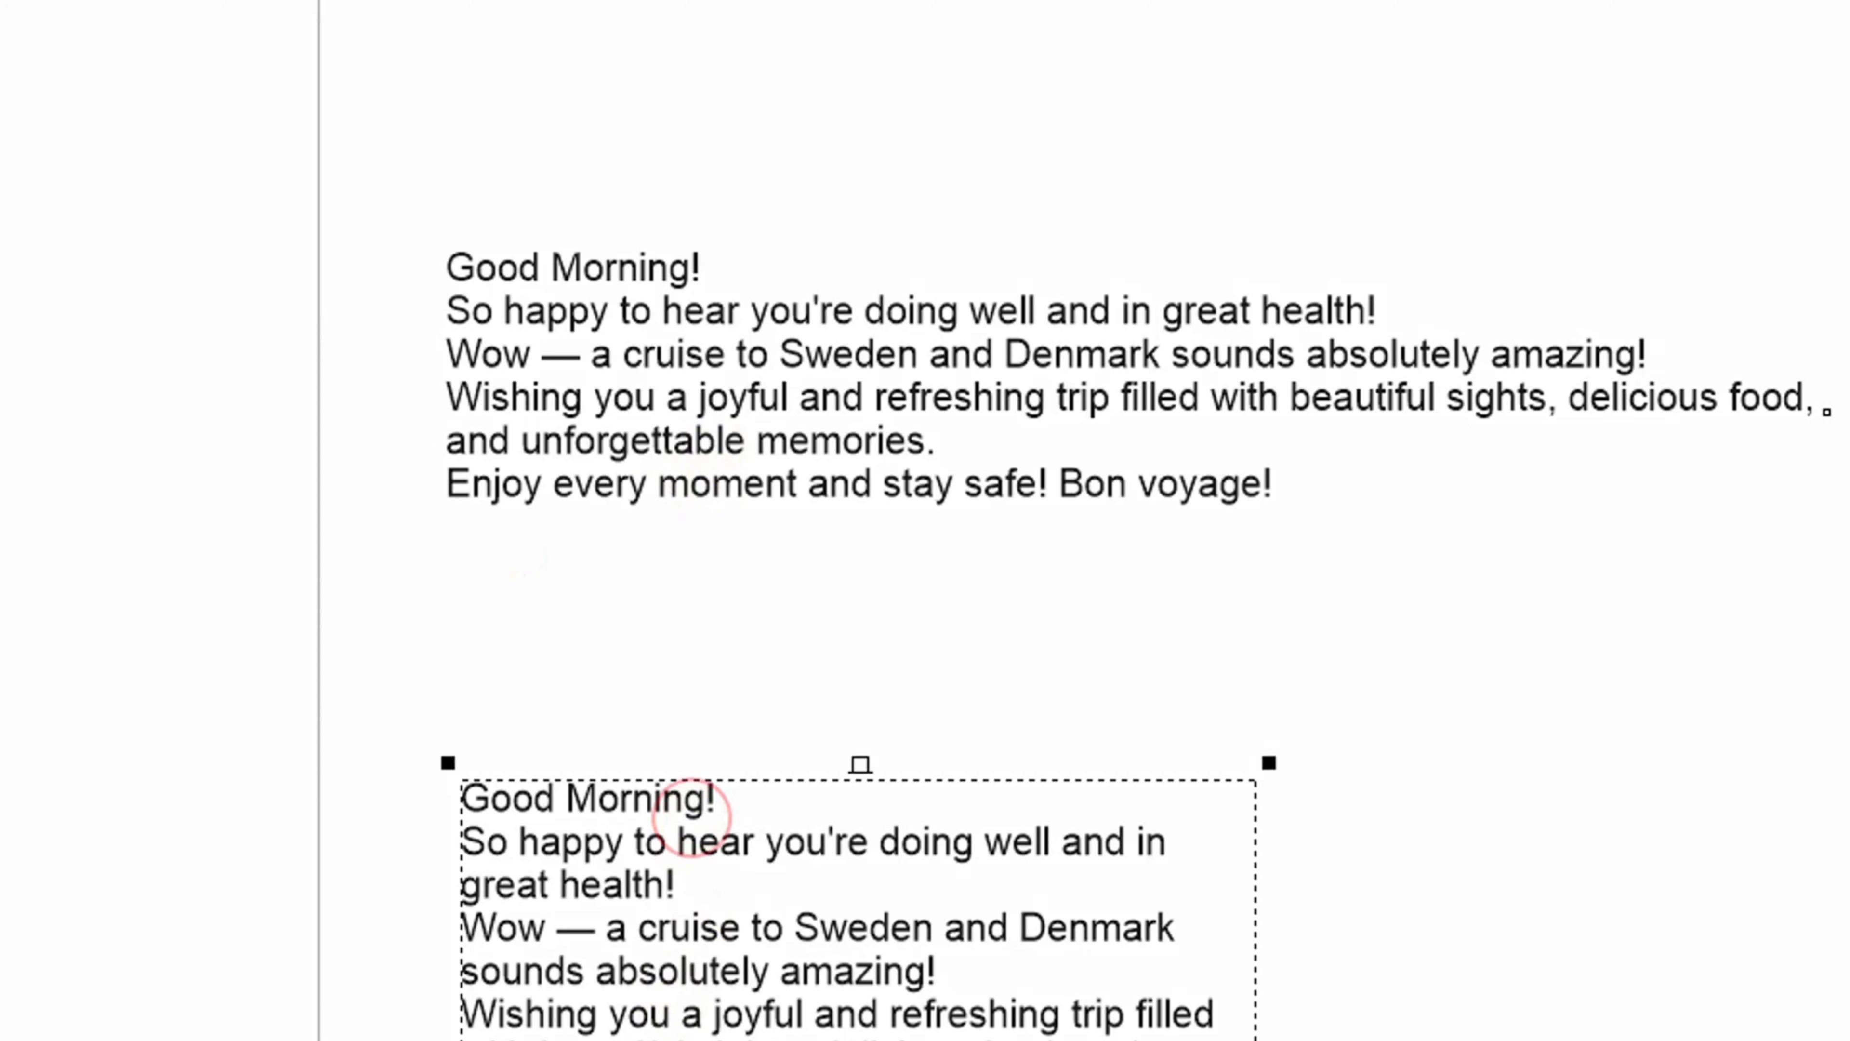
drag(685, 971, 679, 808)
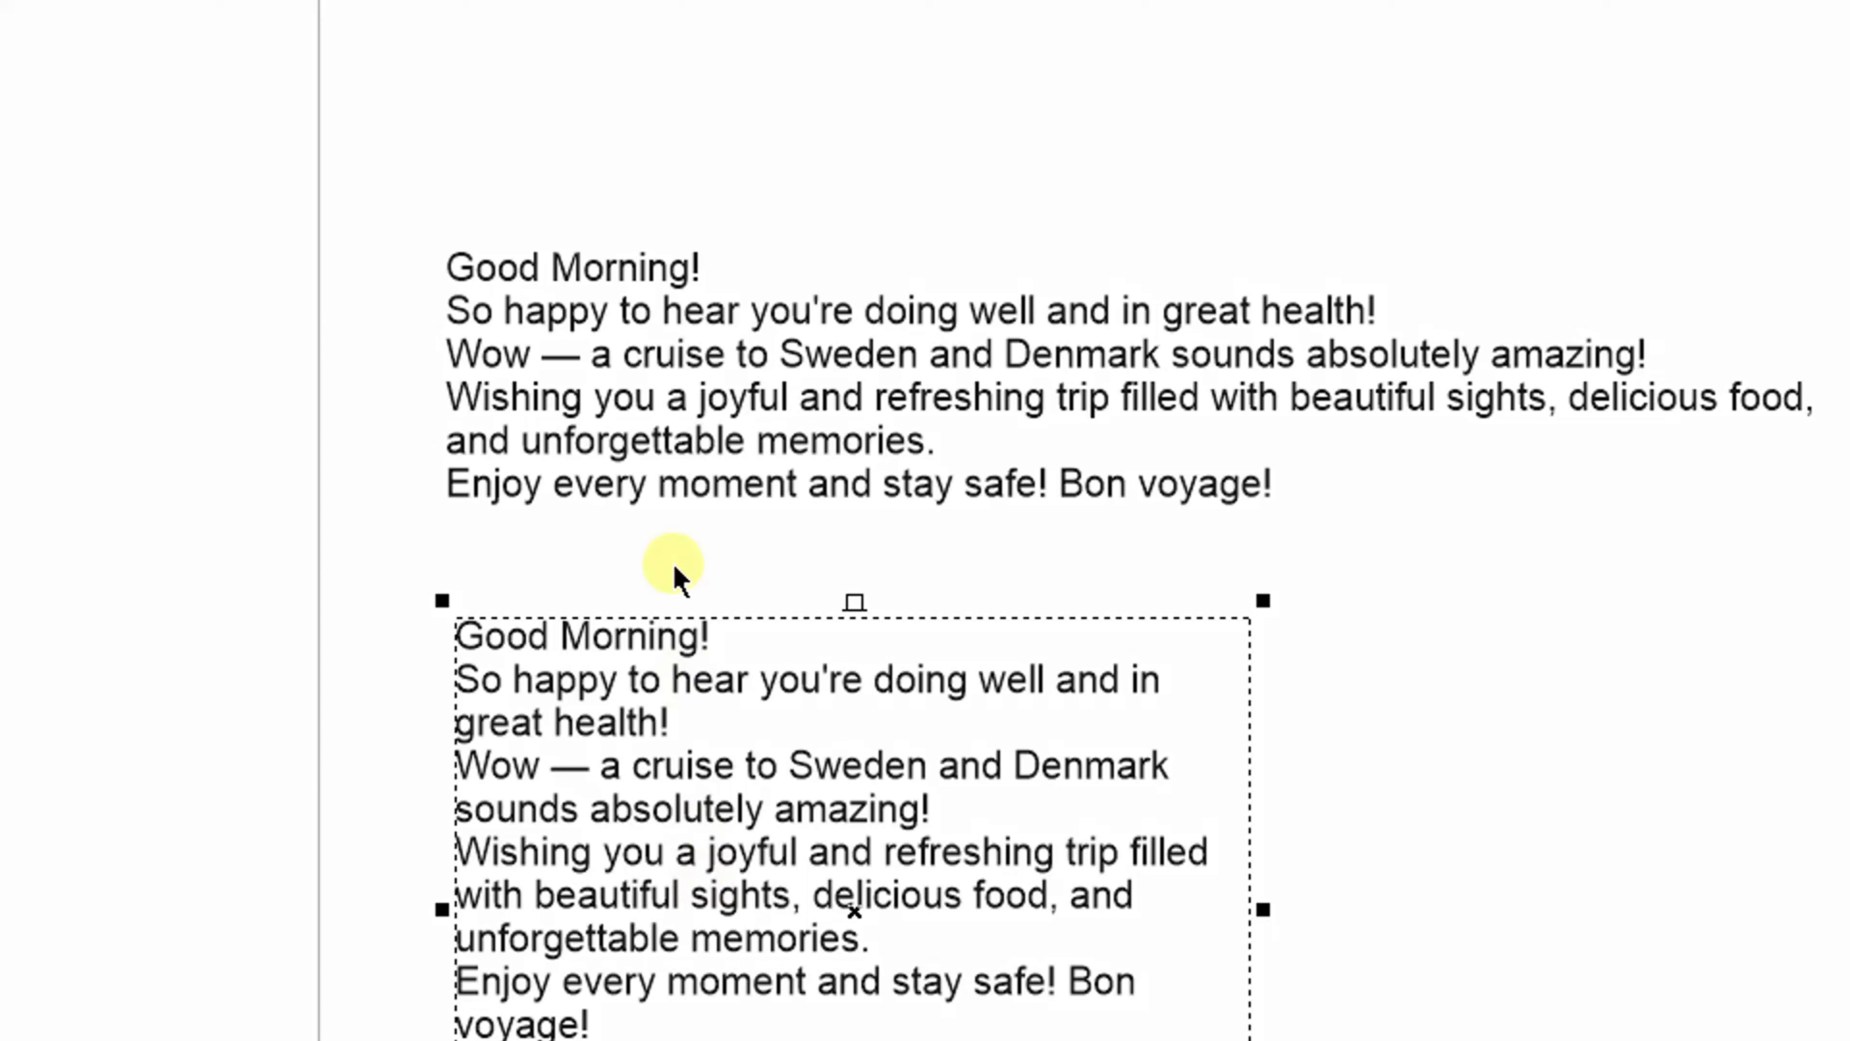
drag(636, 319, 611, 49)
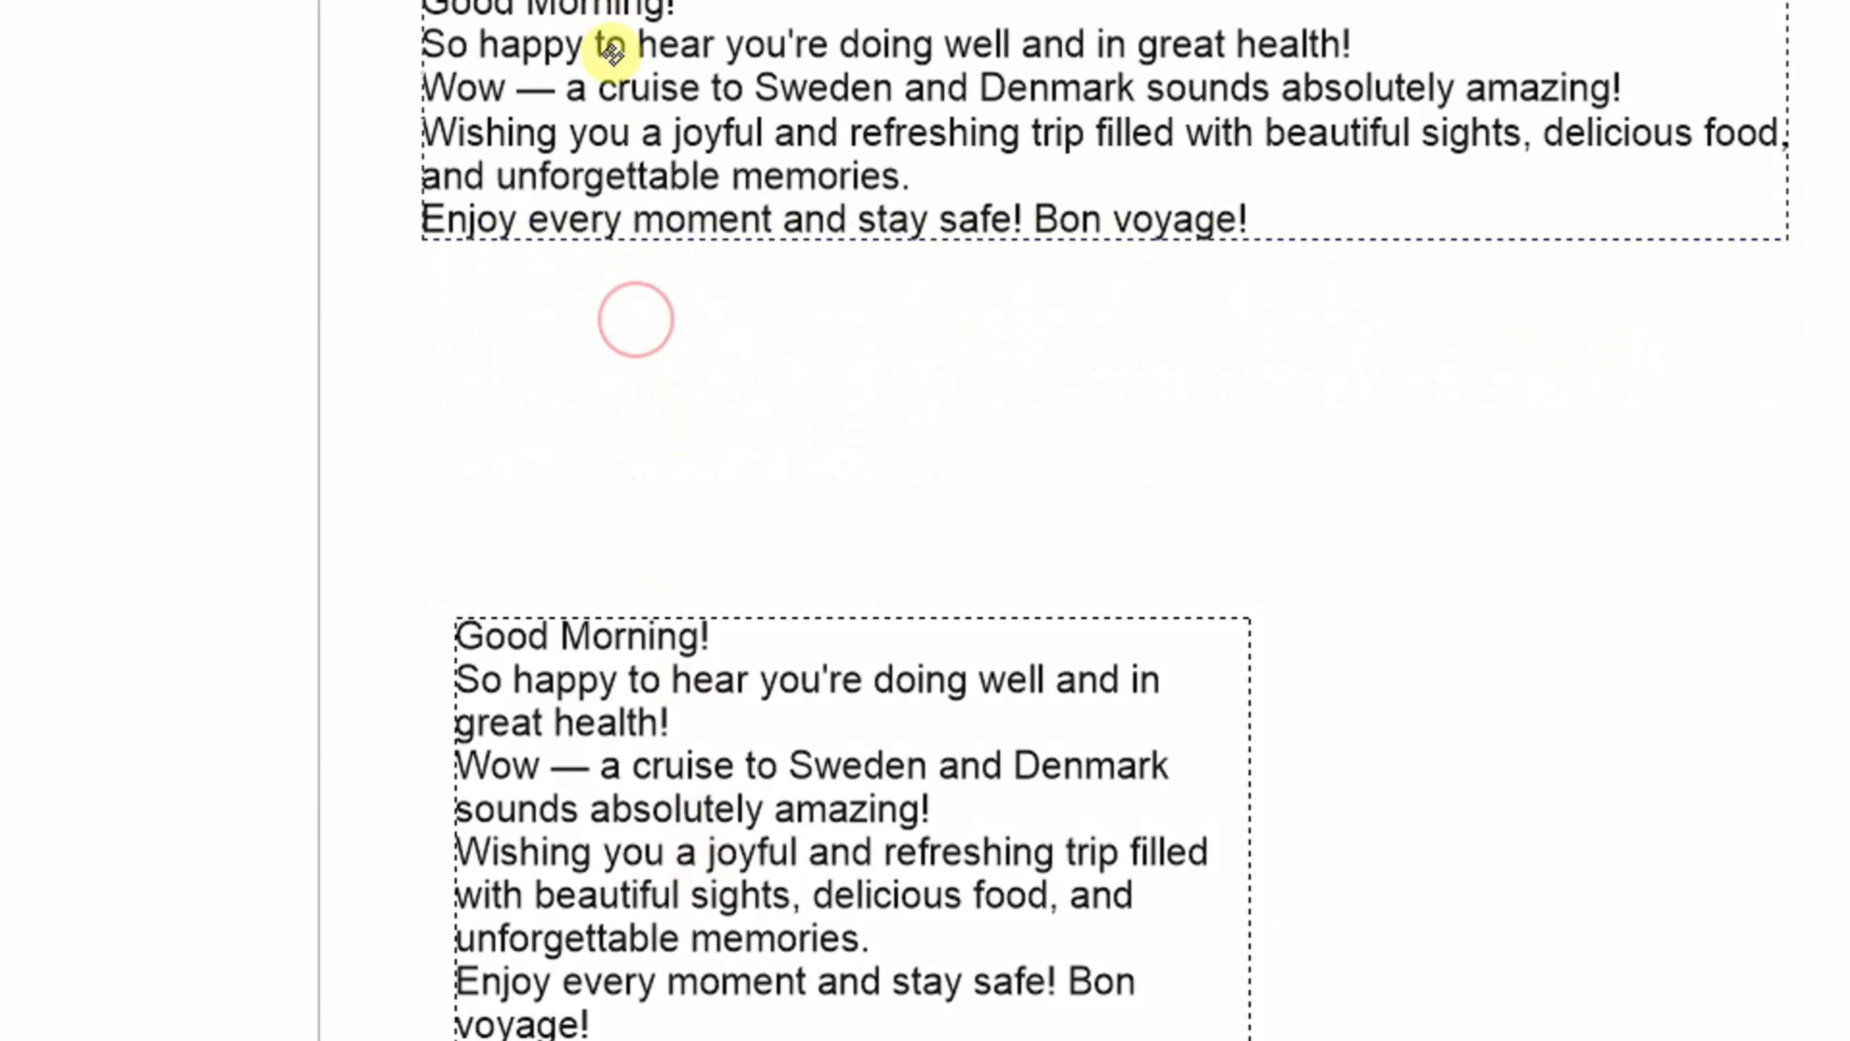
drag(612, 645, 591, 364)
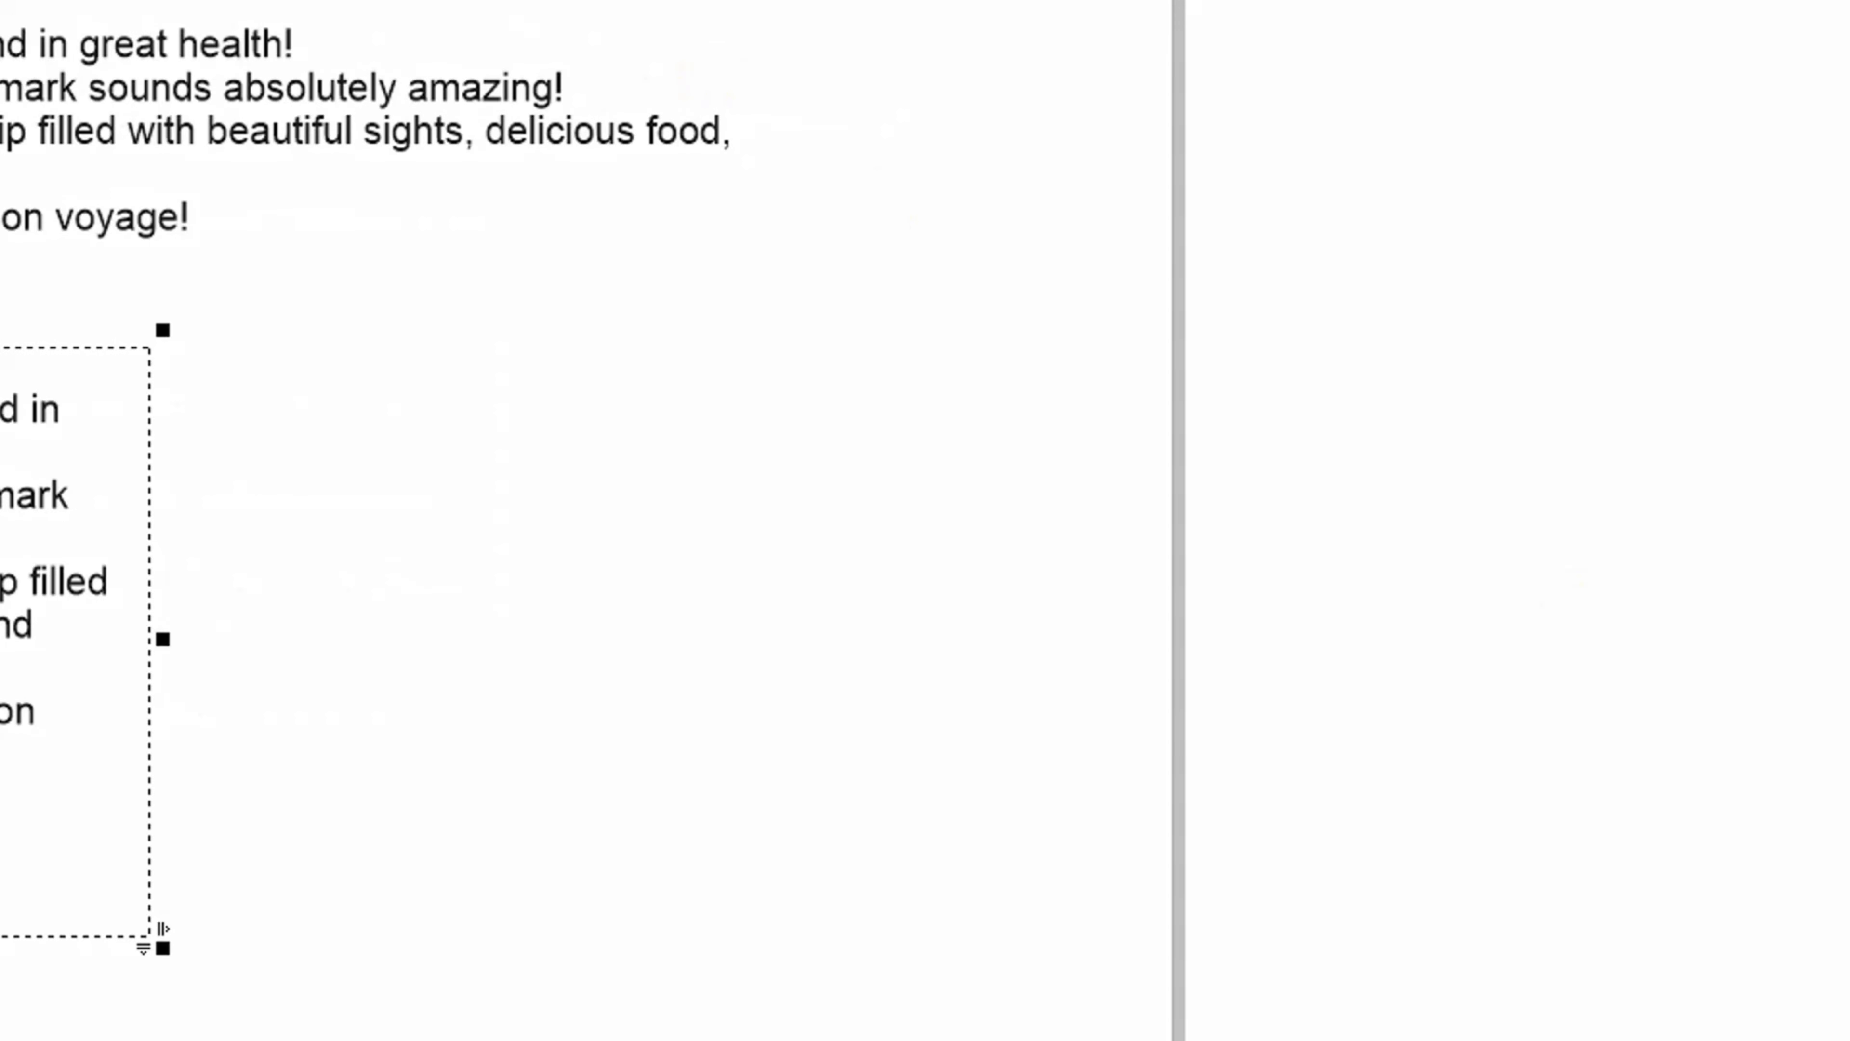
Open Text Properties for the selected "Good Morning!" paragraph text frame.
click(345, 29)
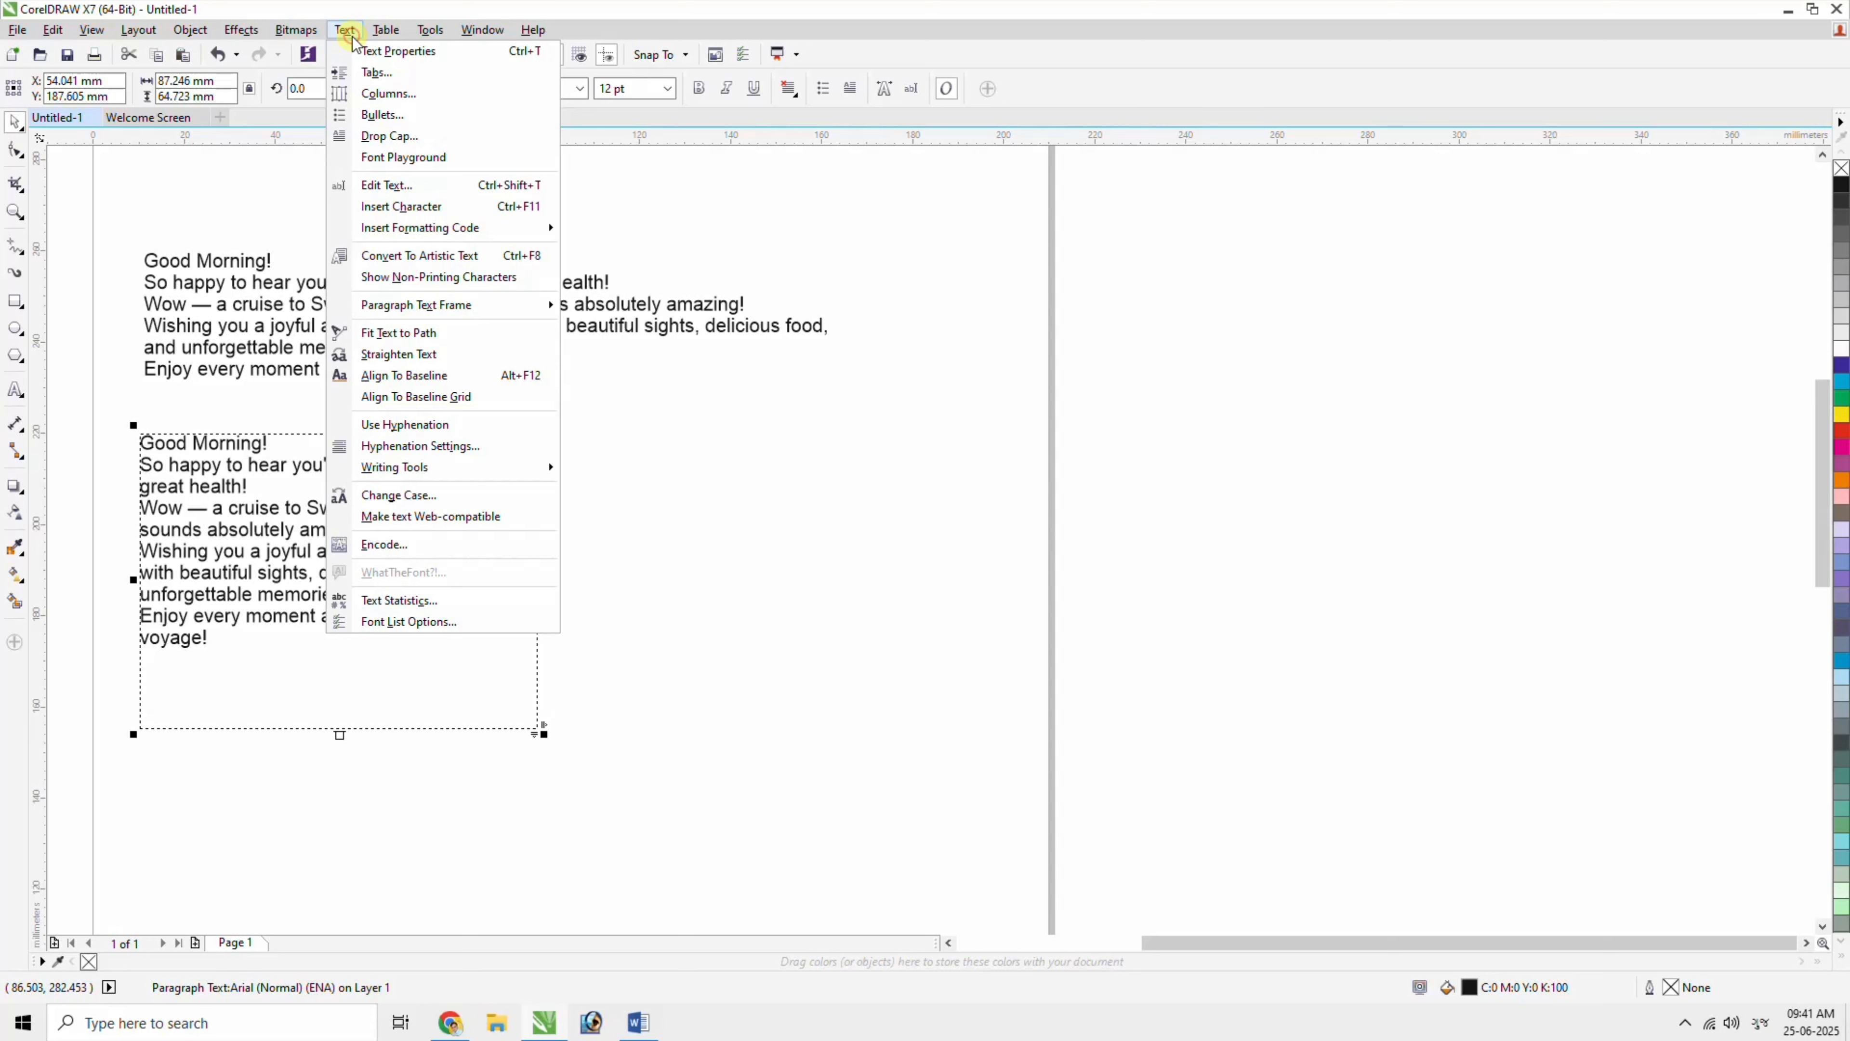
click(471, 54)
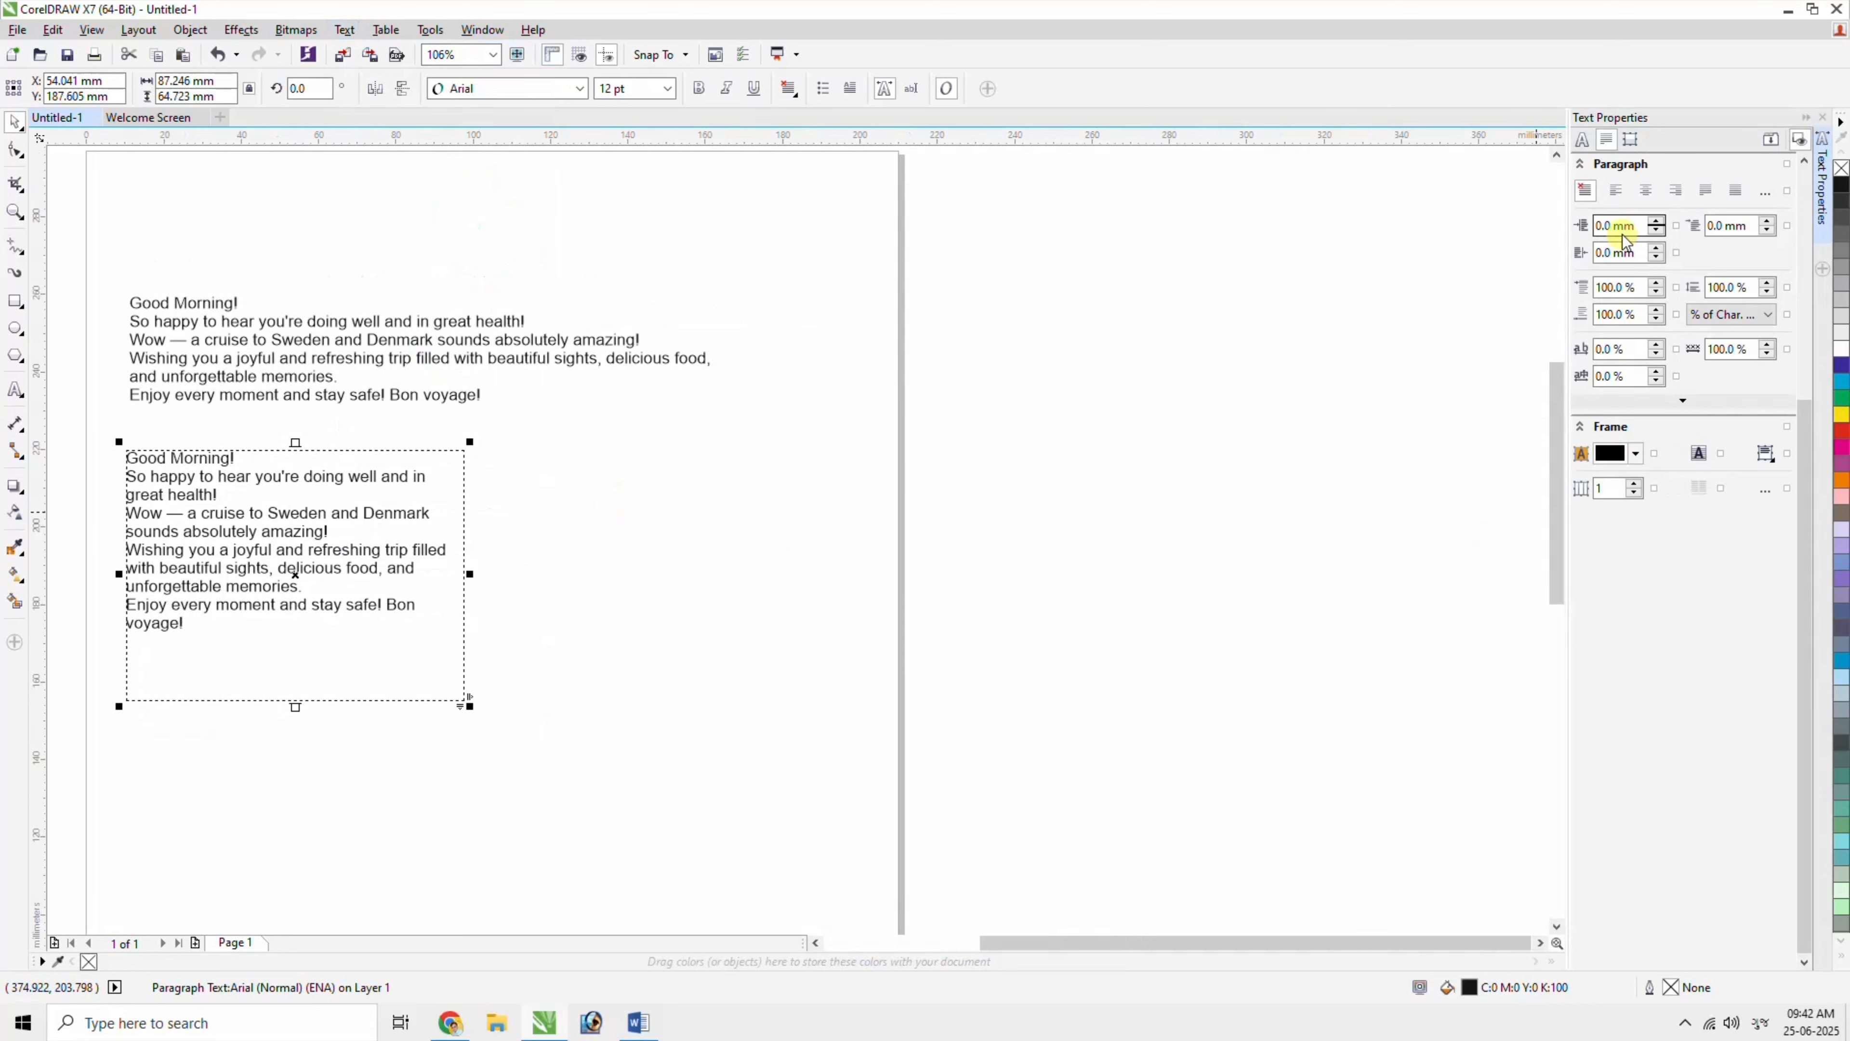
click(1540, 942)
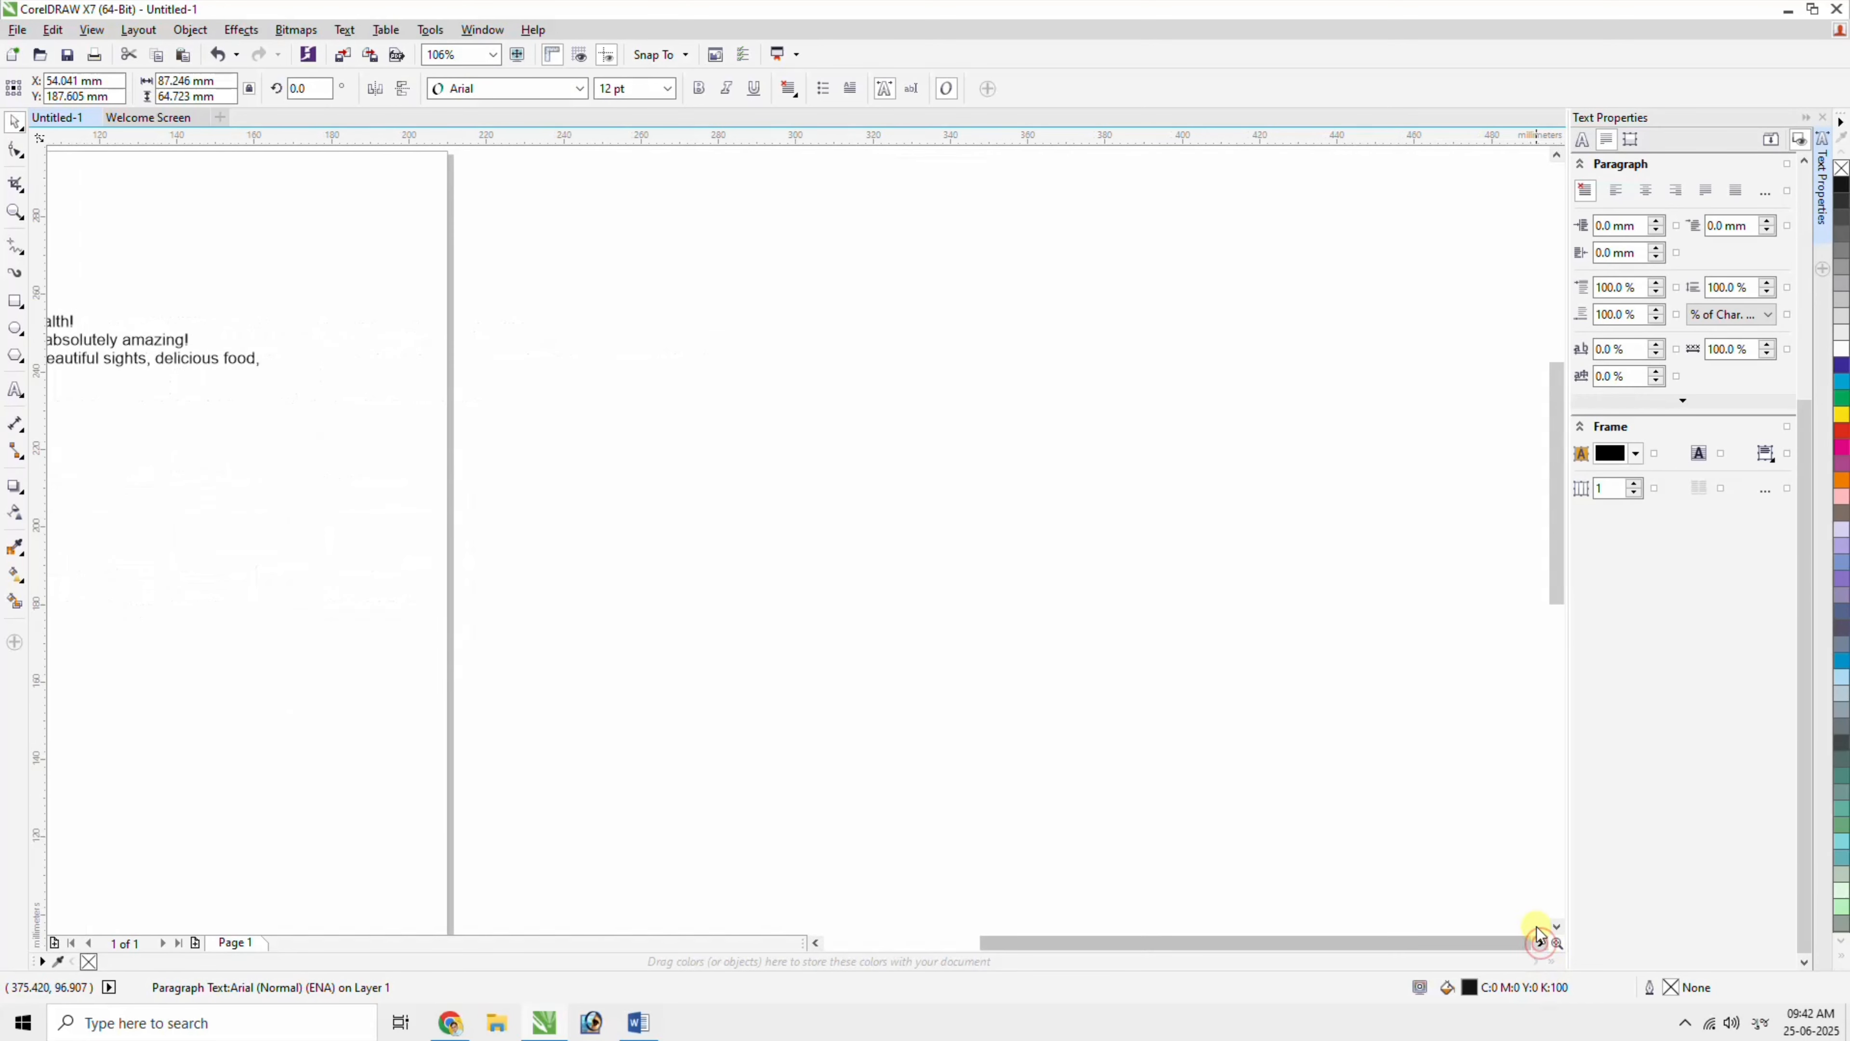
key(F4)
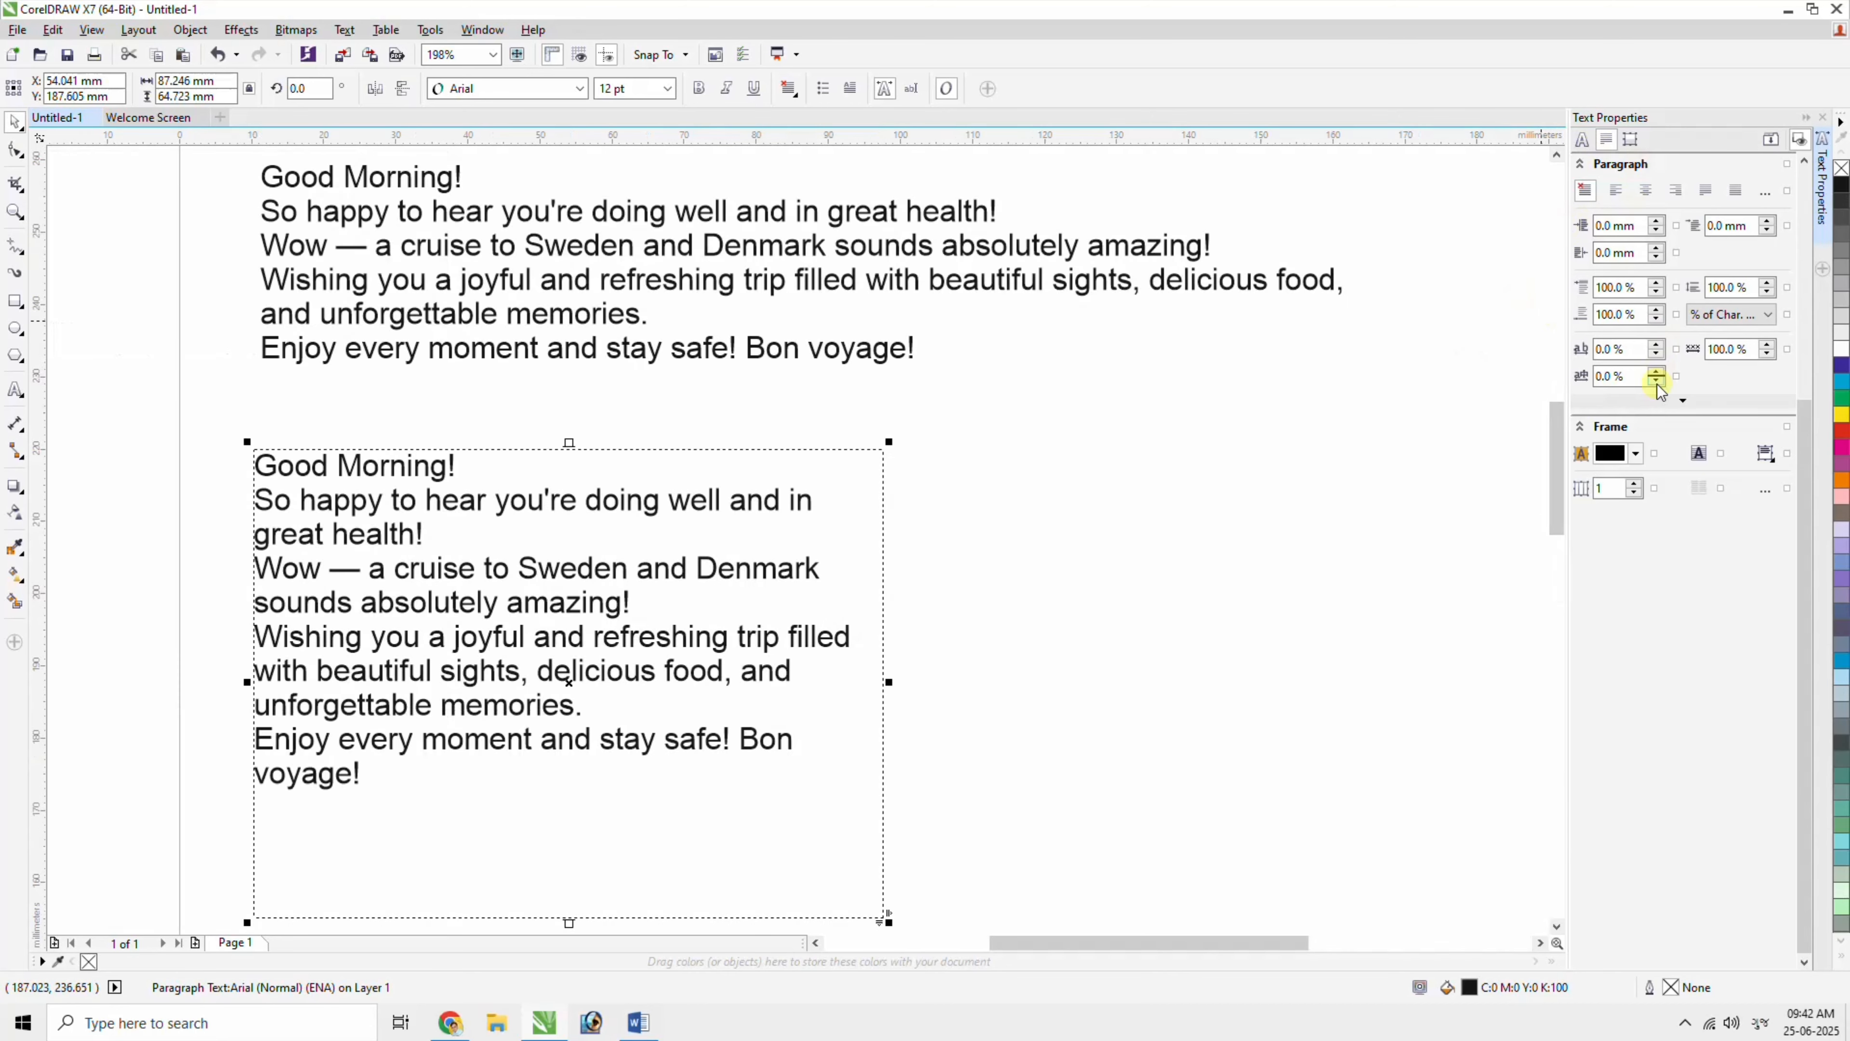
Examine the Character and Paragraph sections of Text Properties and the font styles available for Arial.
click(1584, 142)
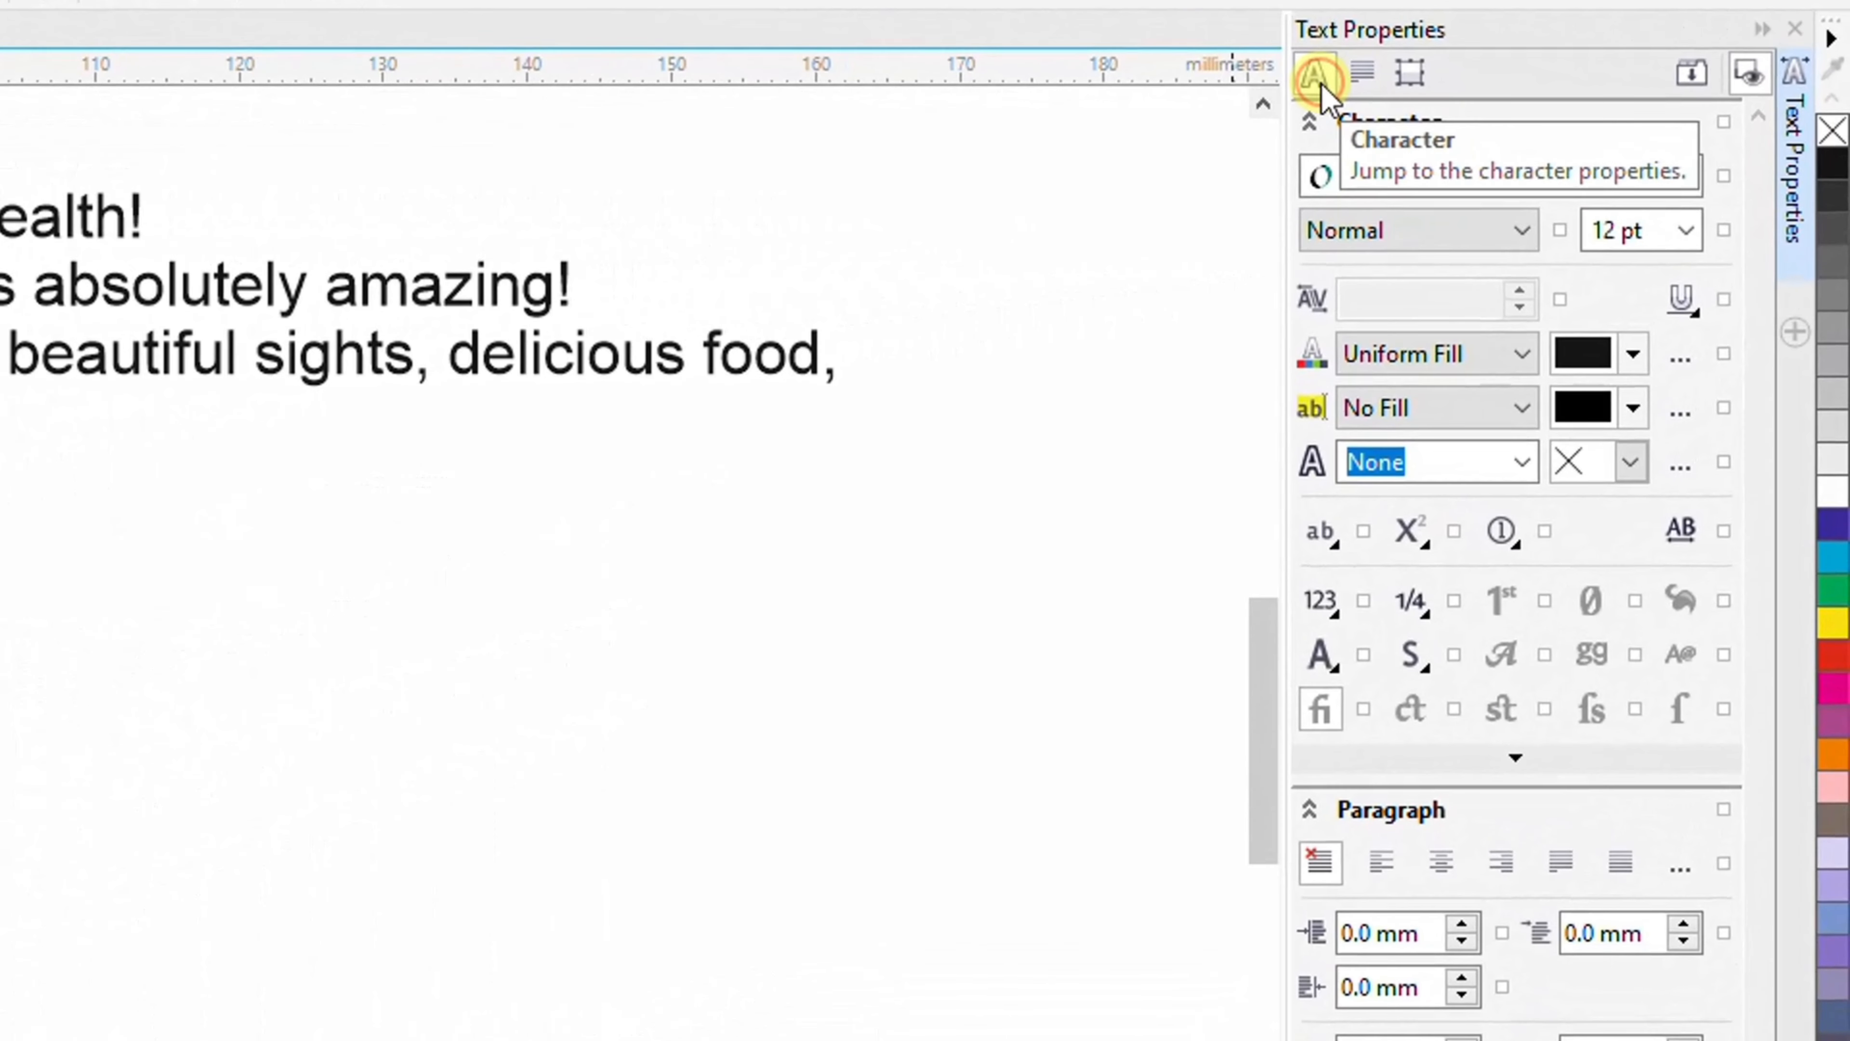
click(1362, 73)
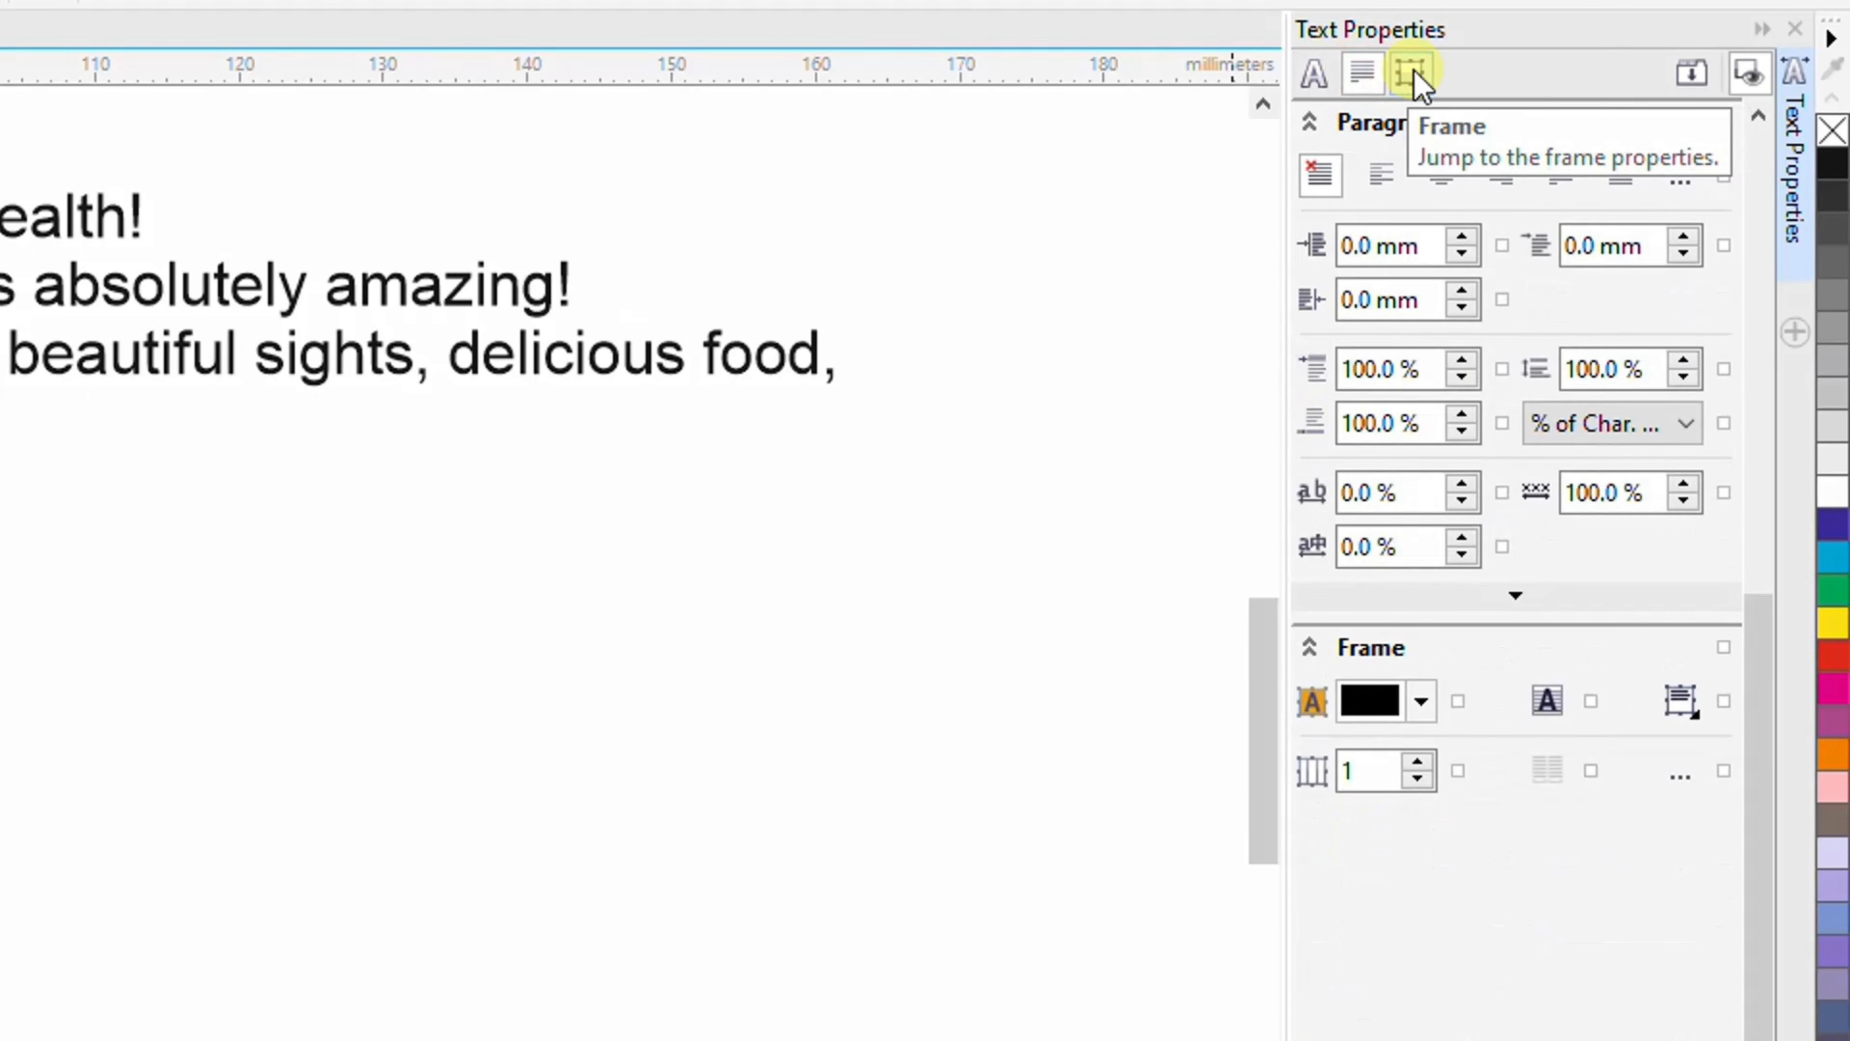
click(1324, 81)
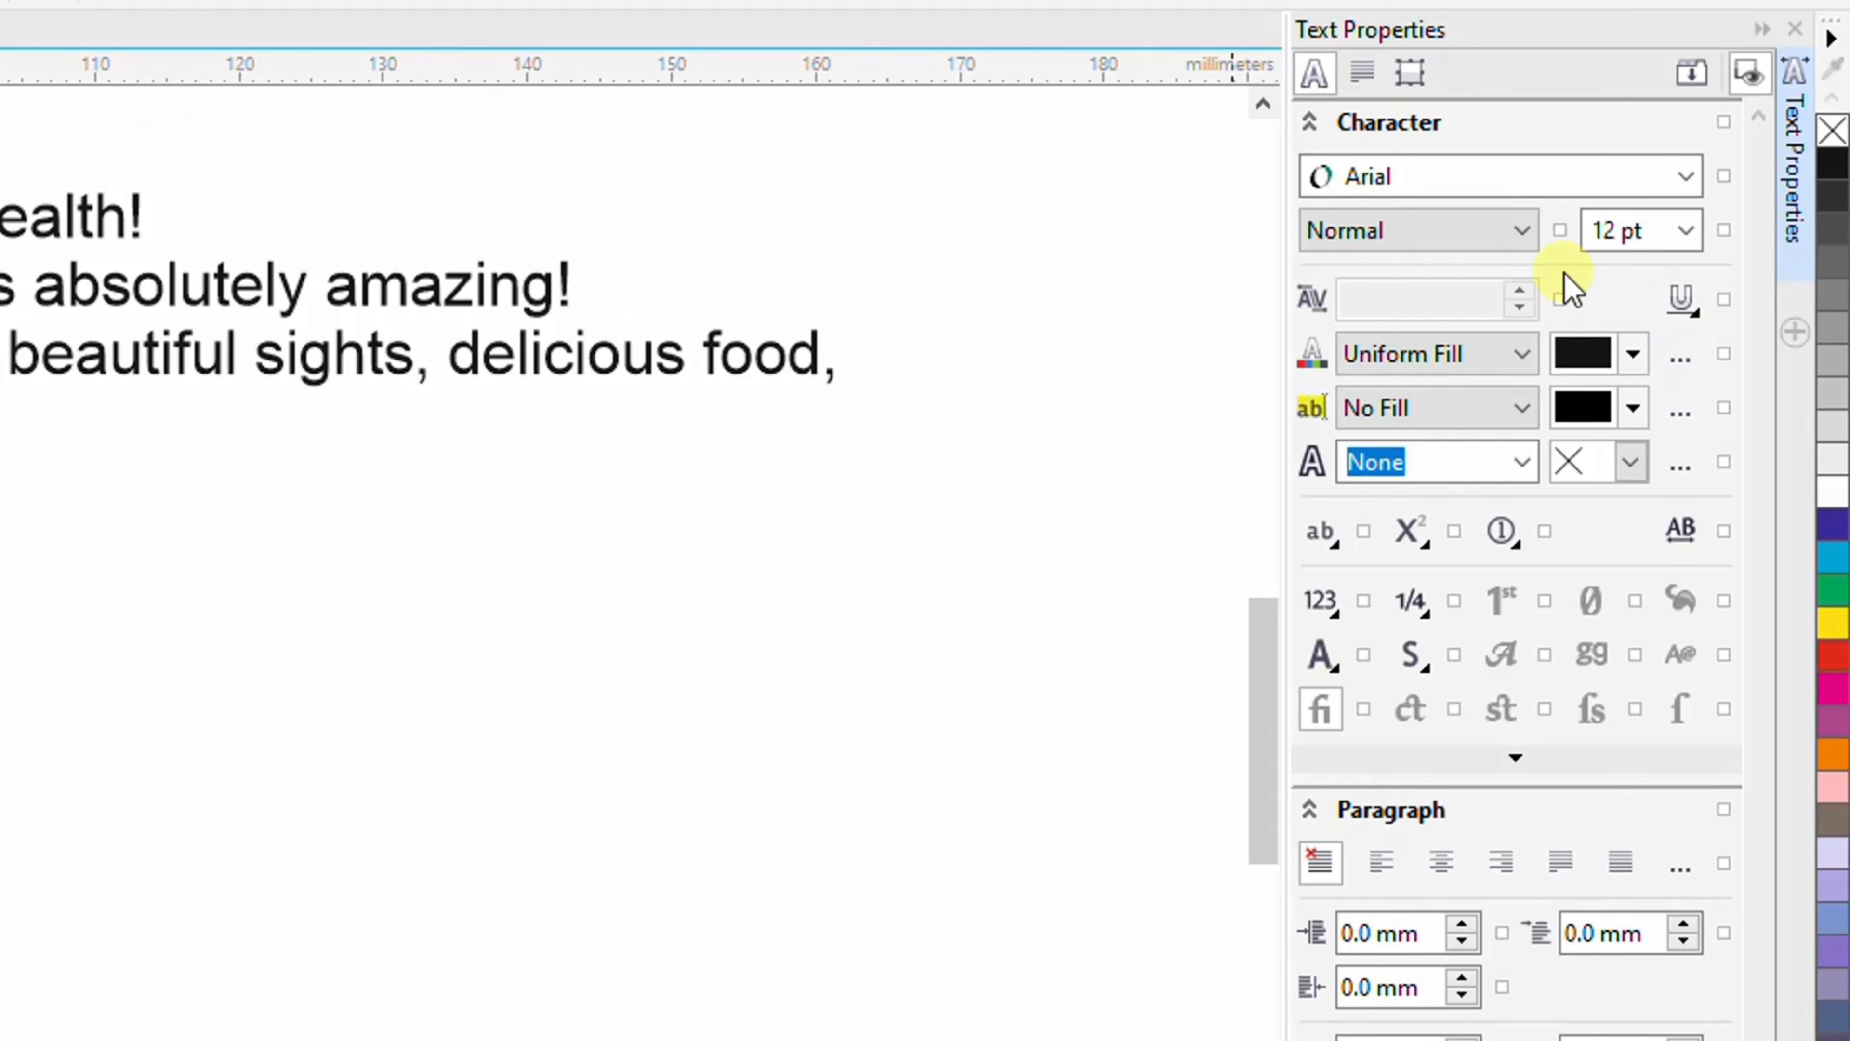
click(1522, 233)
click(1522, 233)
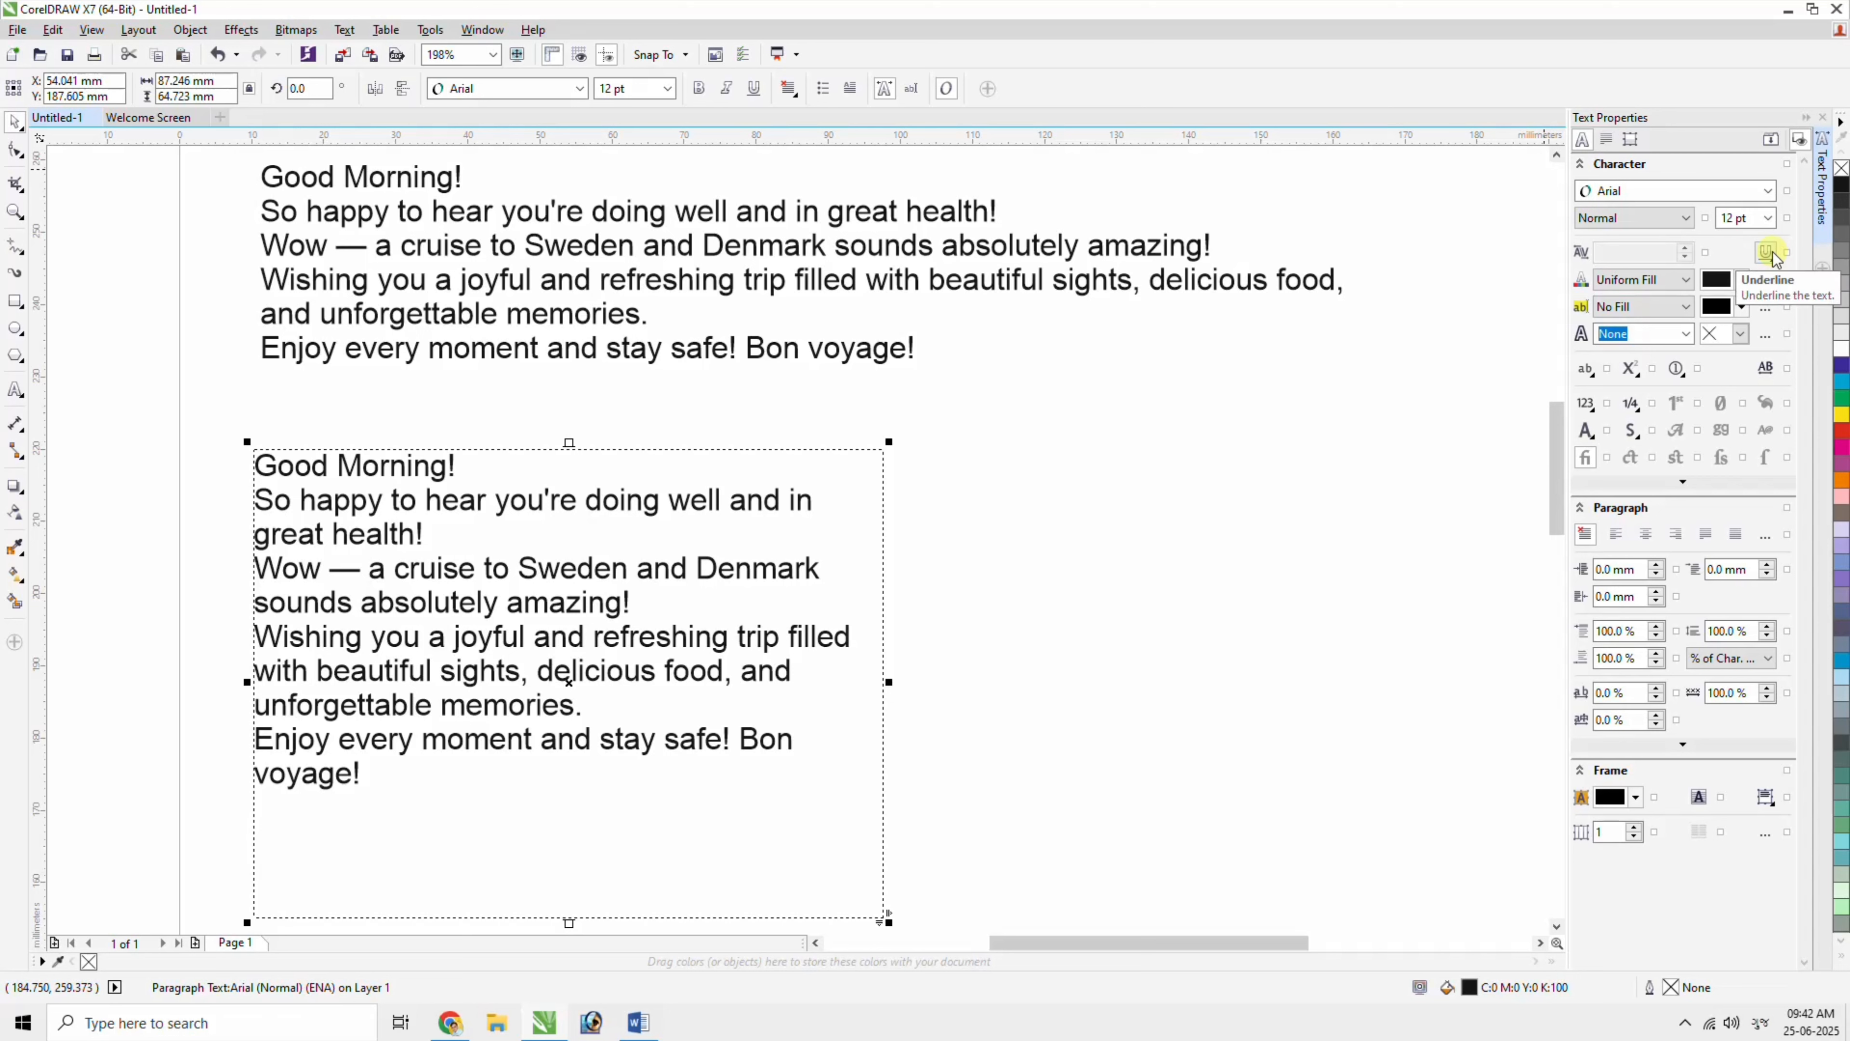
Apply All Caps and then Titling Caps to the paragraph text, and shift its frame slightly right and up.
click(1587, 372)
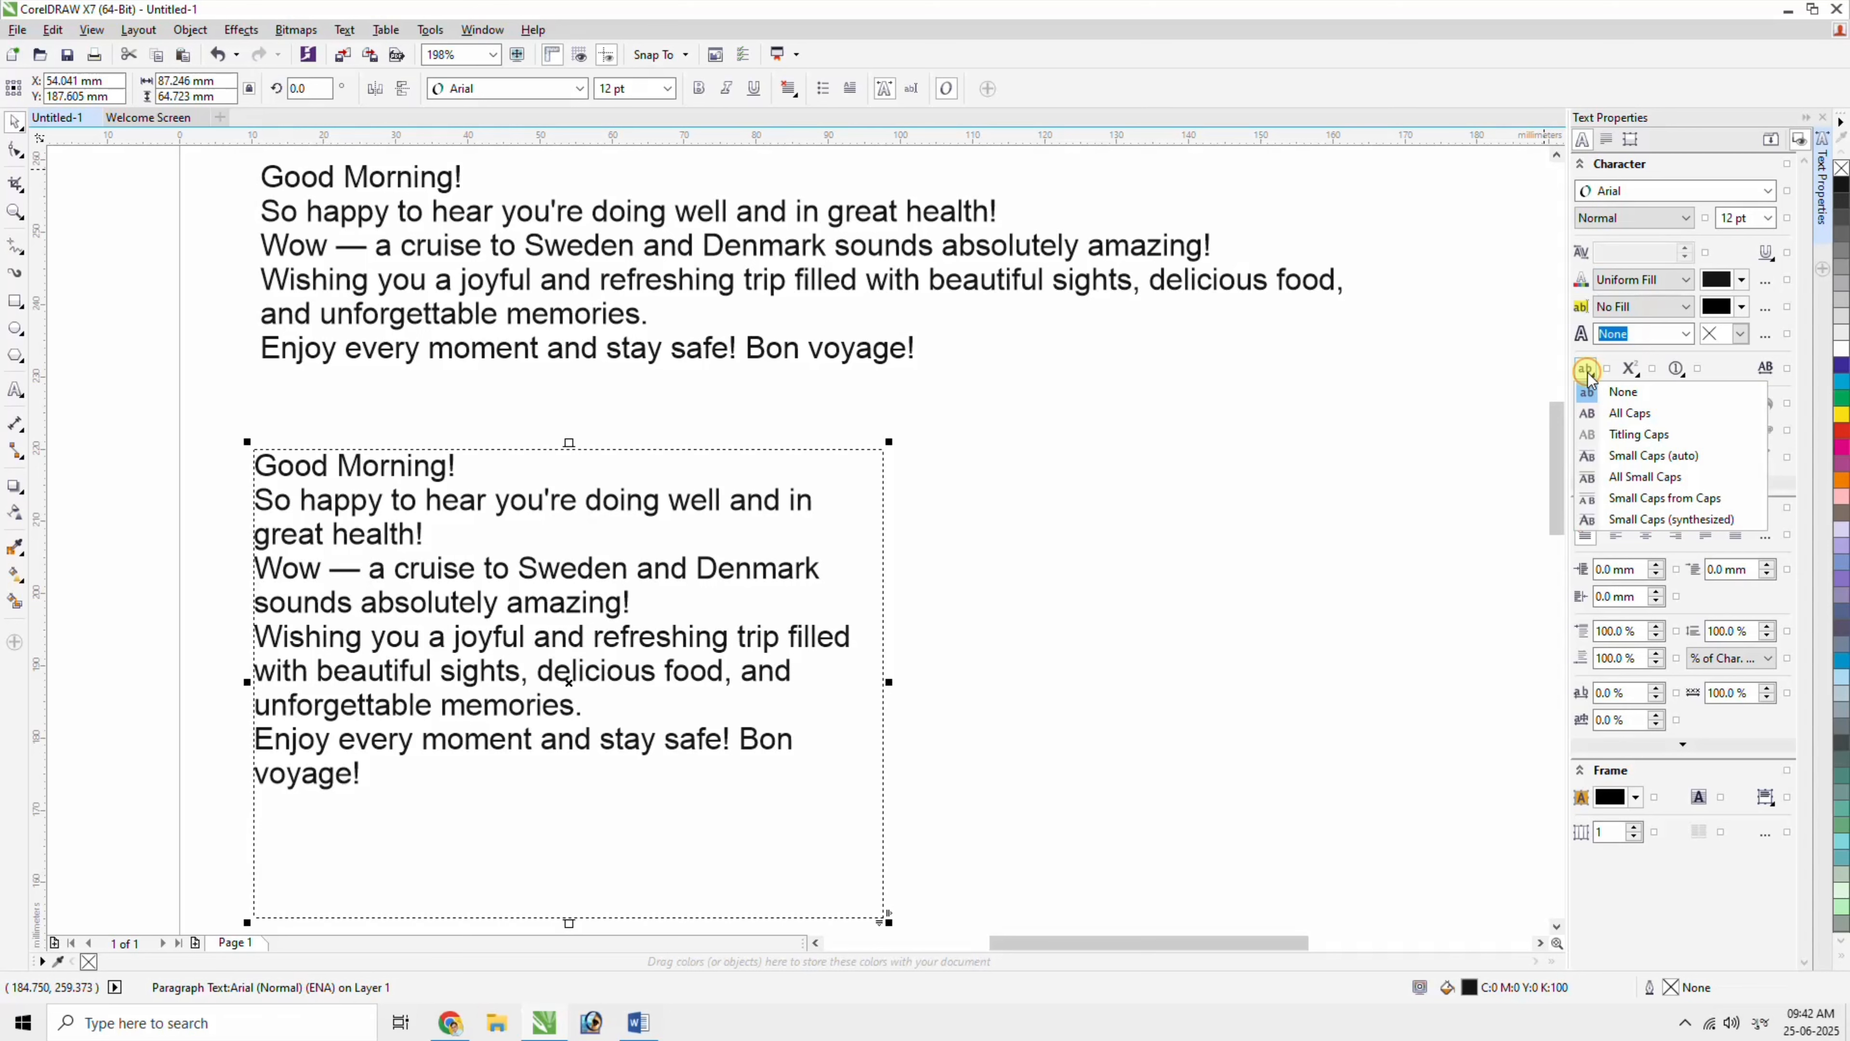
click(1644, 414)
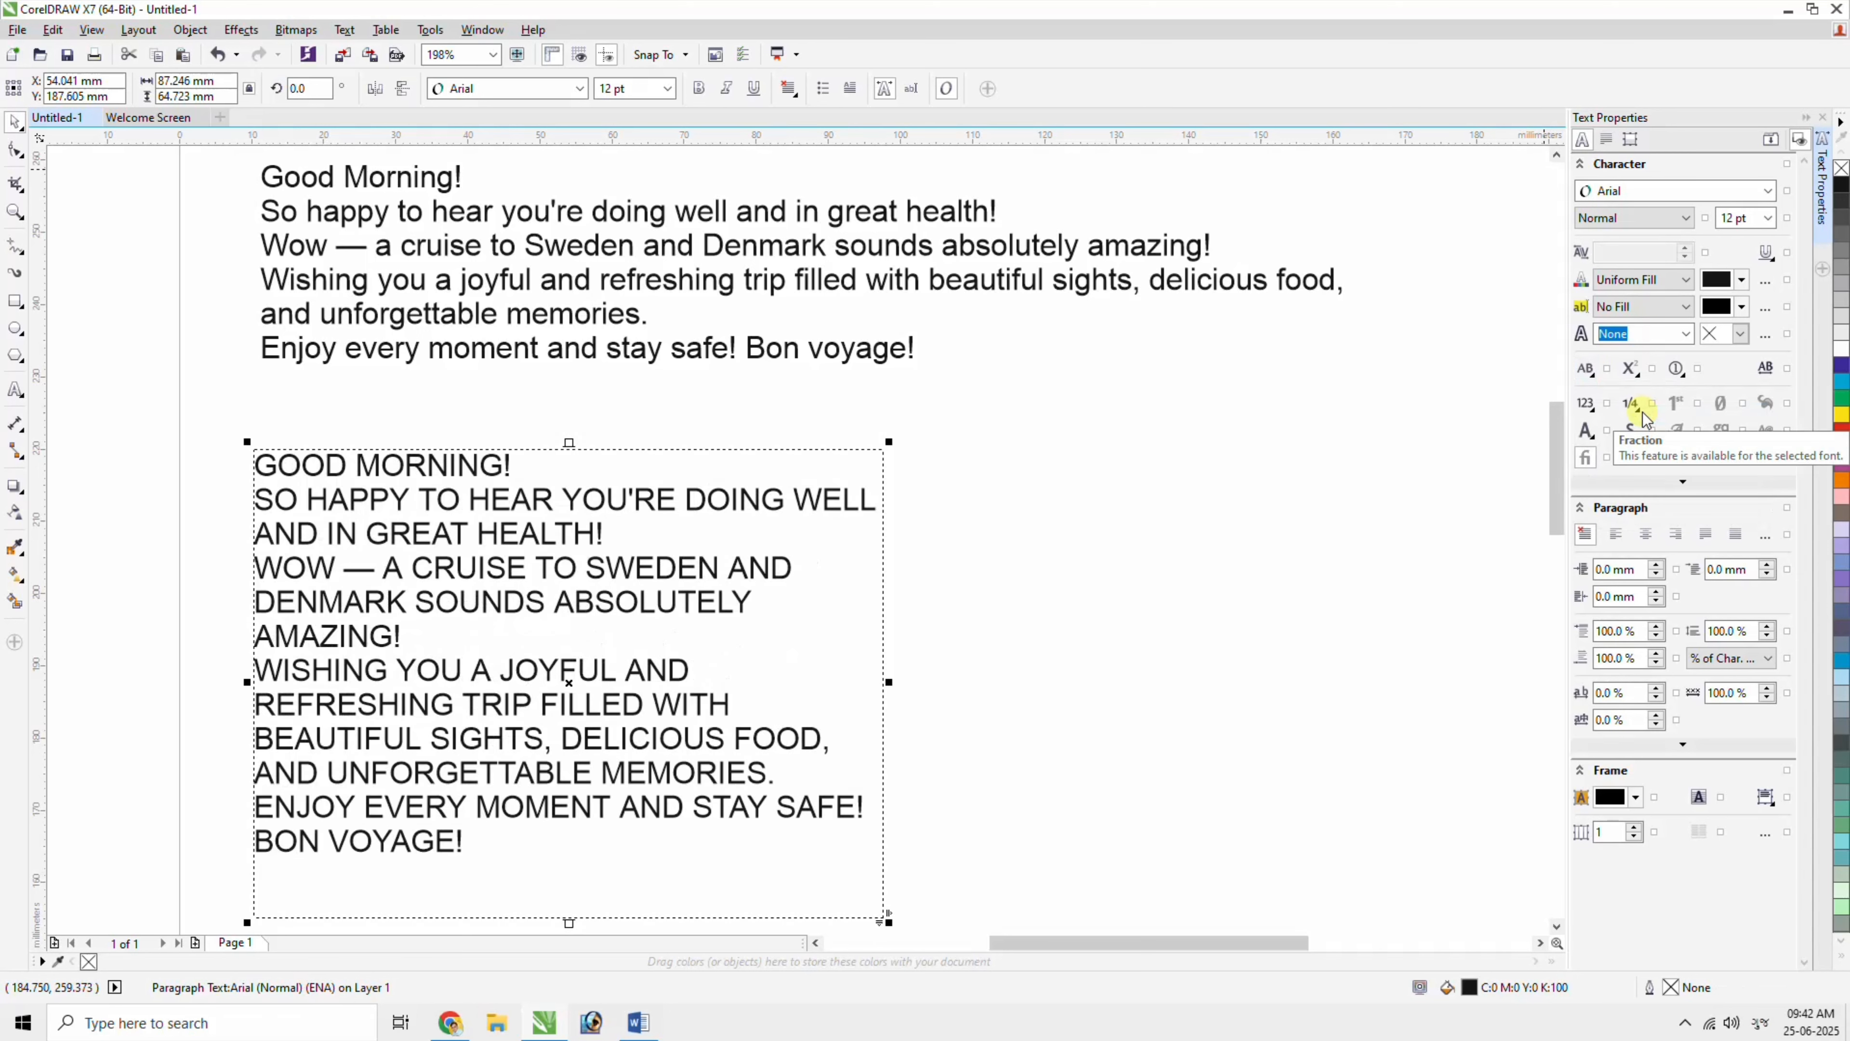
click(1588, 370)
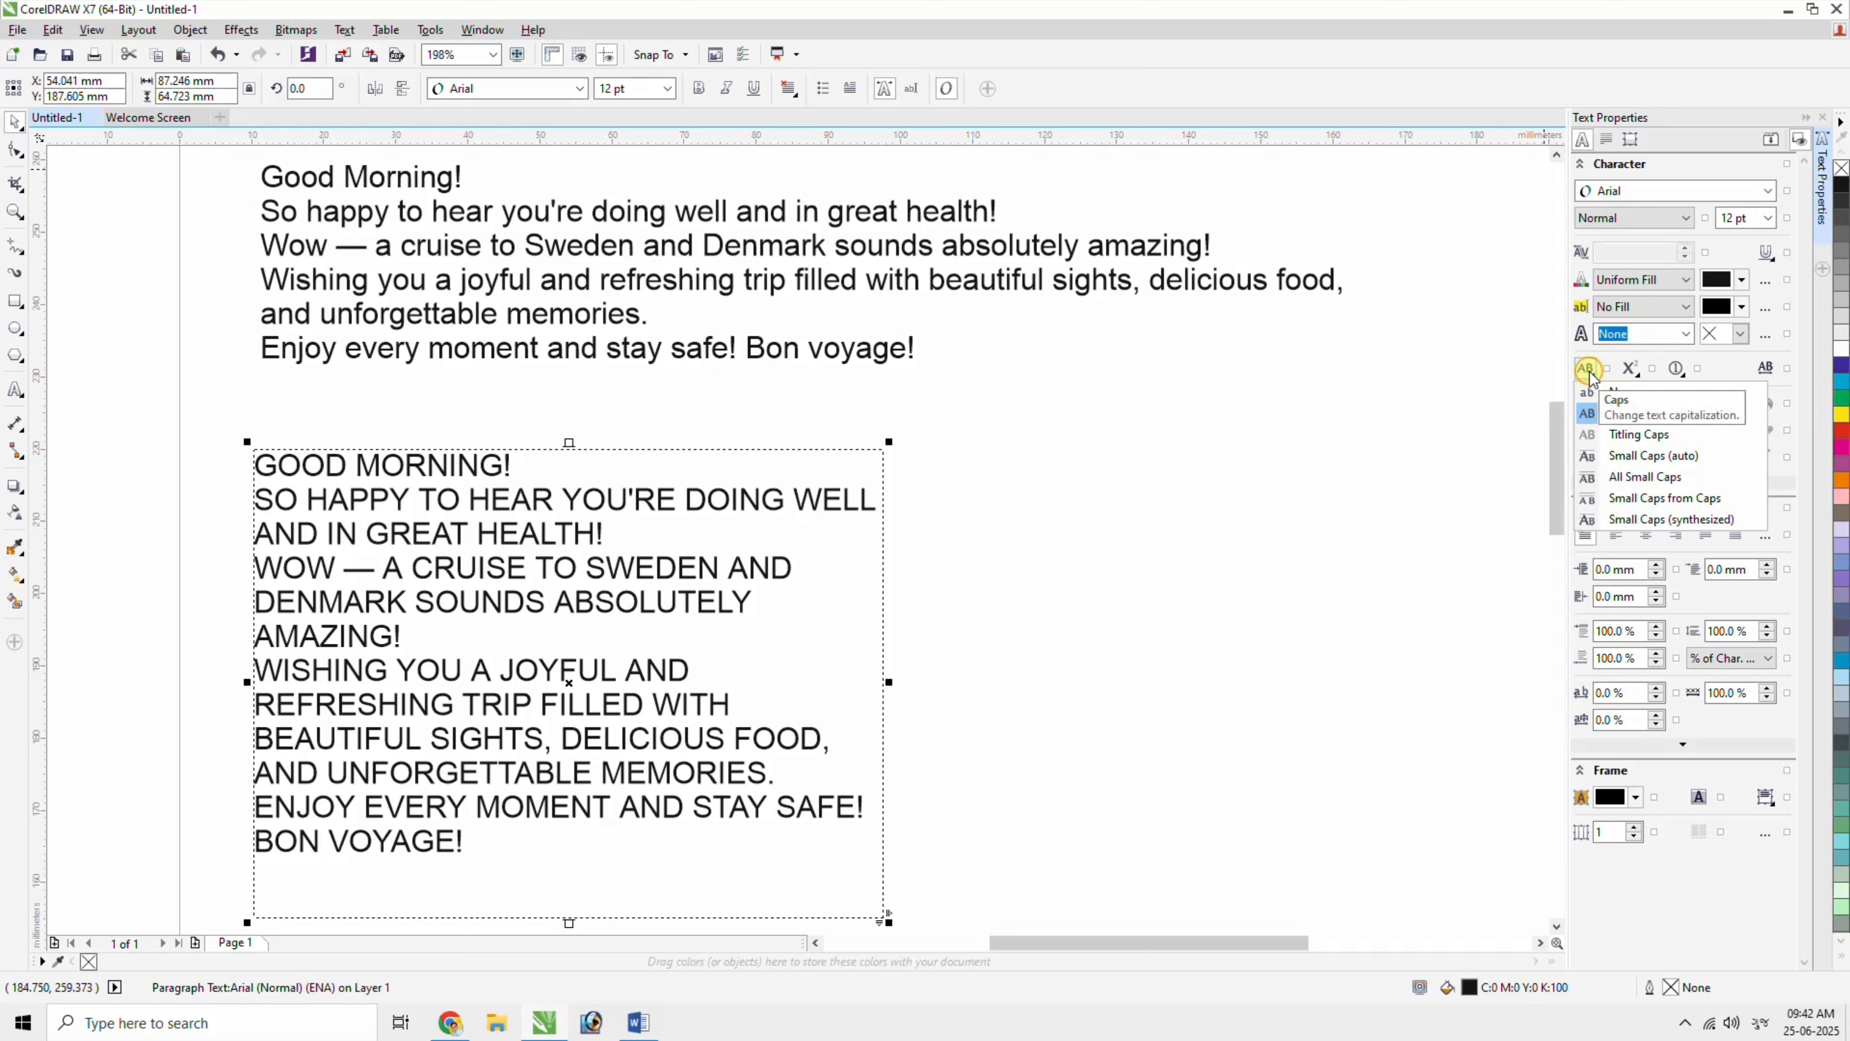
click(1602, 436)
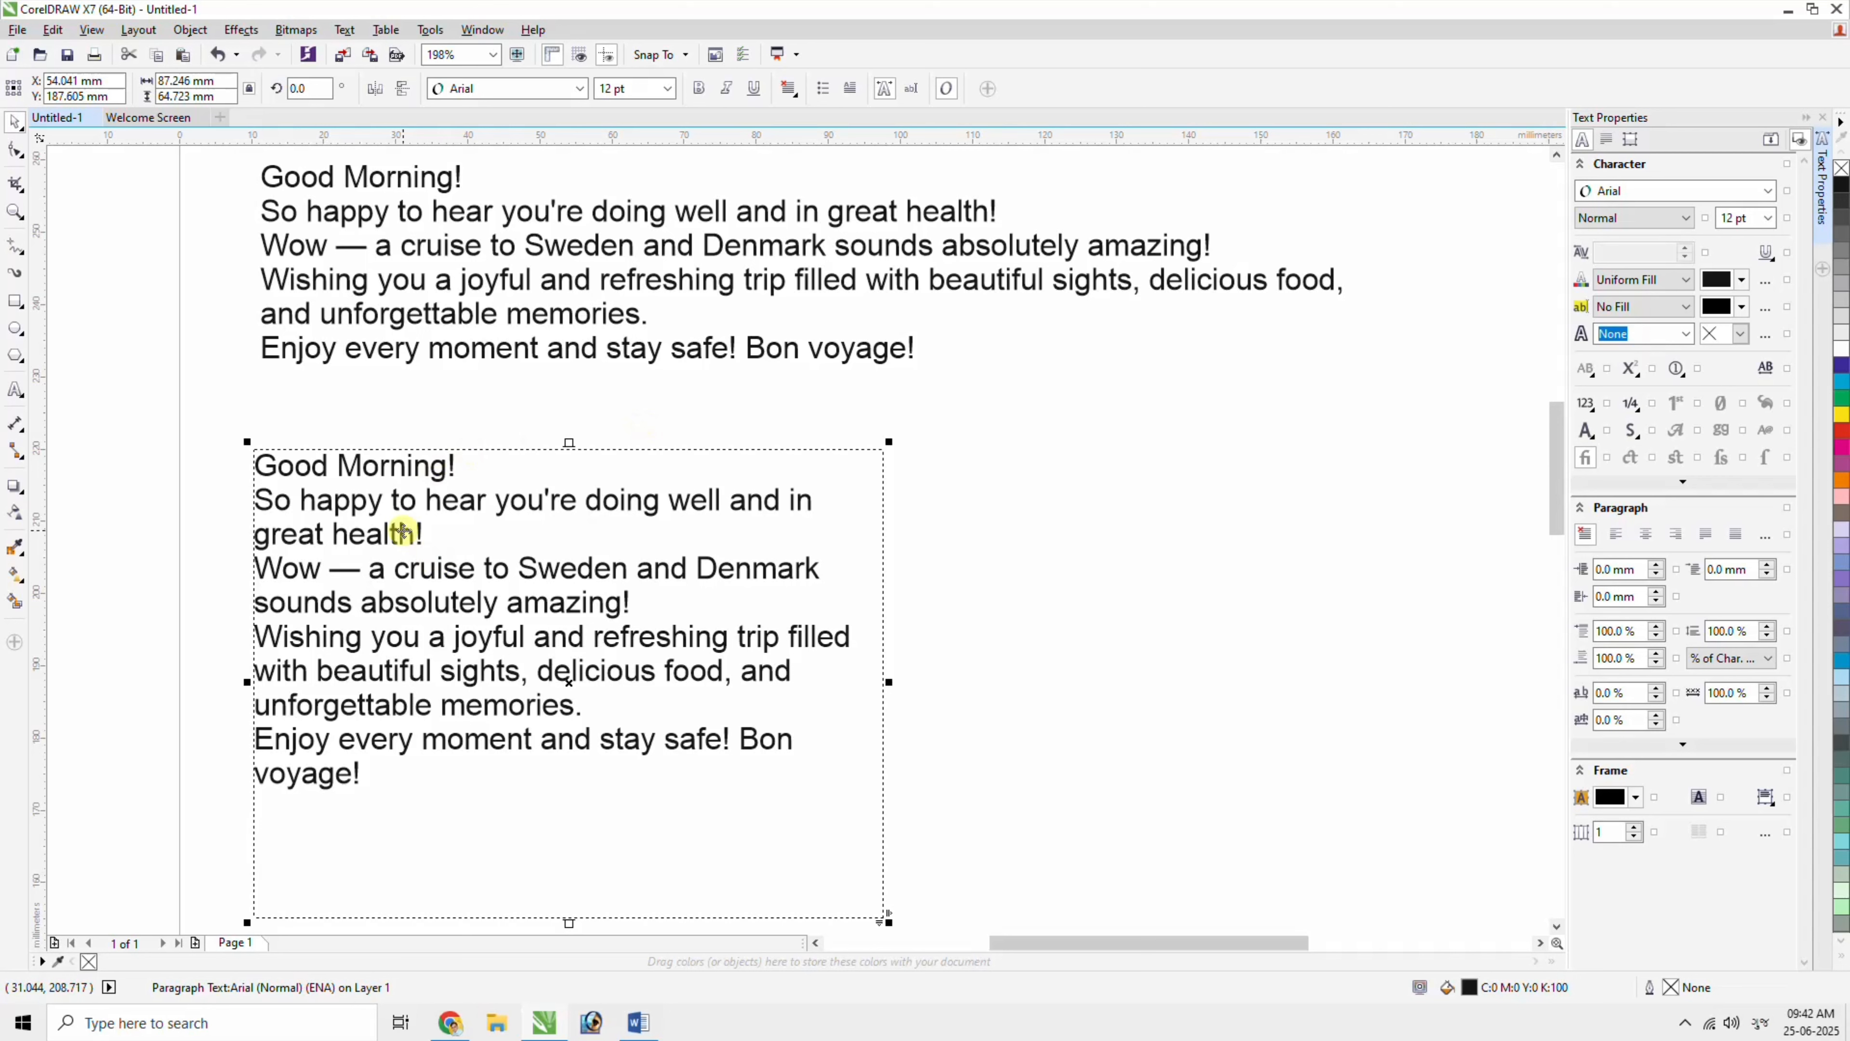
drag(402, 520, 432, 505)
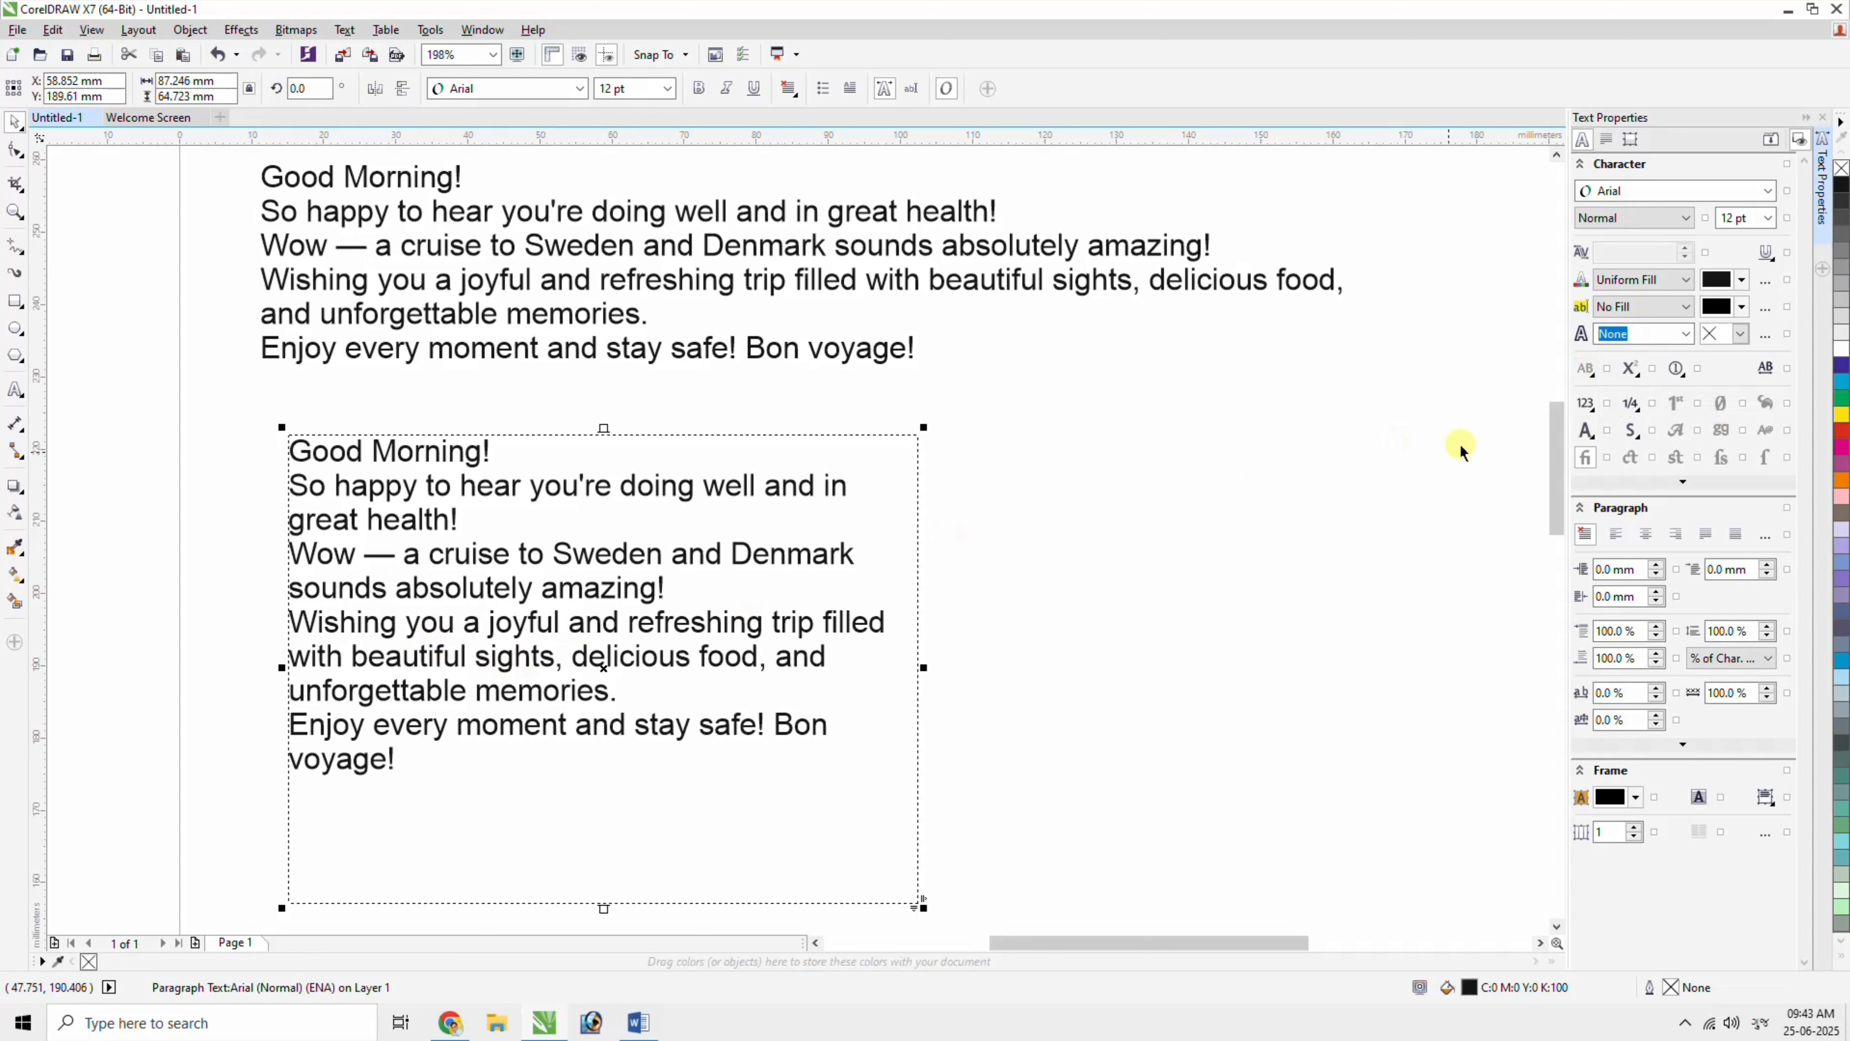
Try Small Caps (auto), All Small Caps and Small Caps from Caps on the paragraph text.
click(1587, 370)
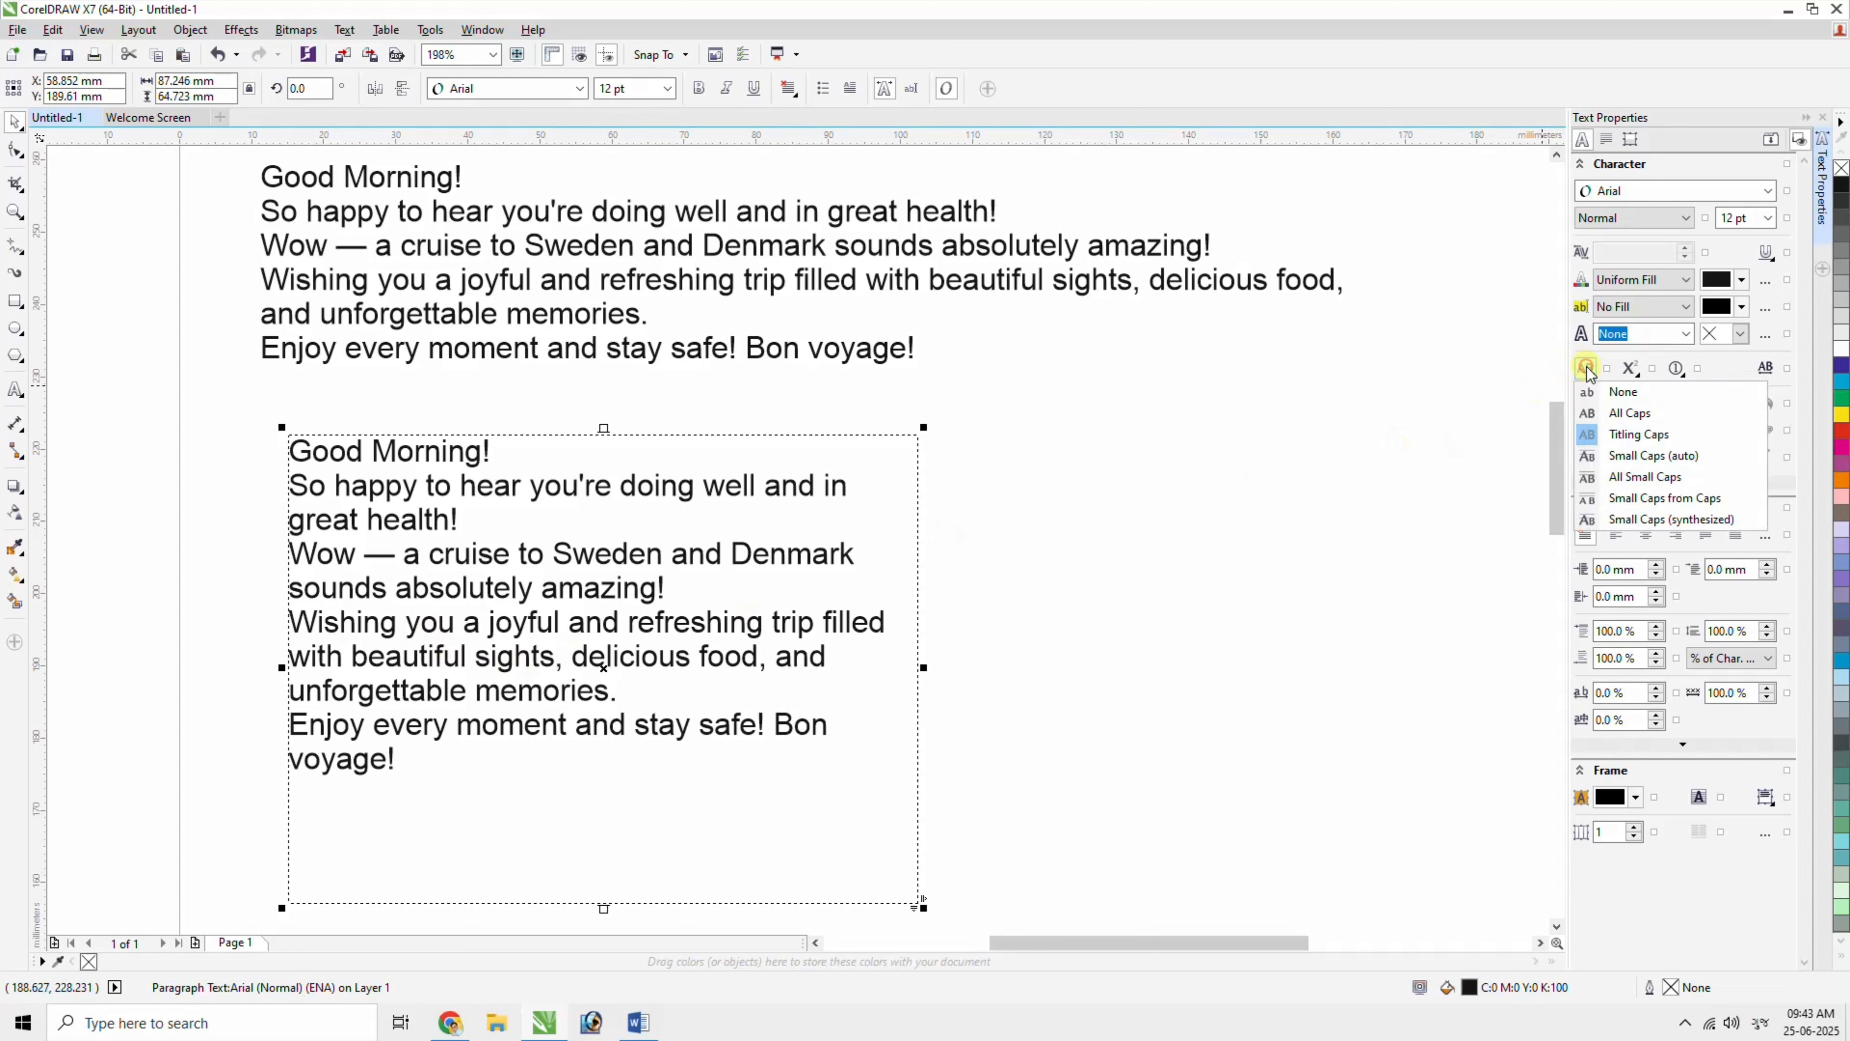
click(1657, 456)
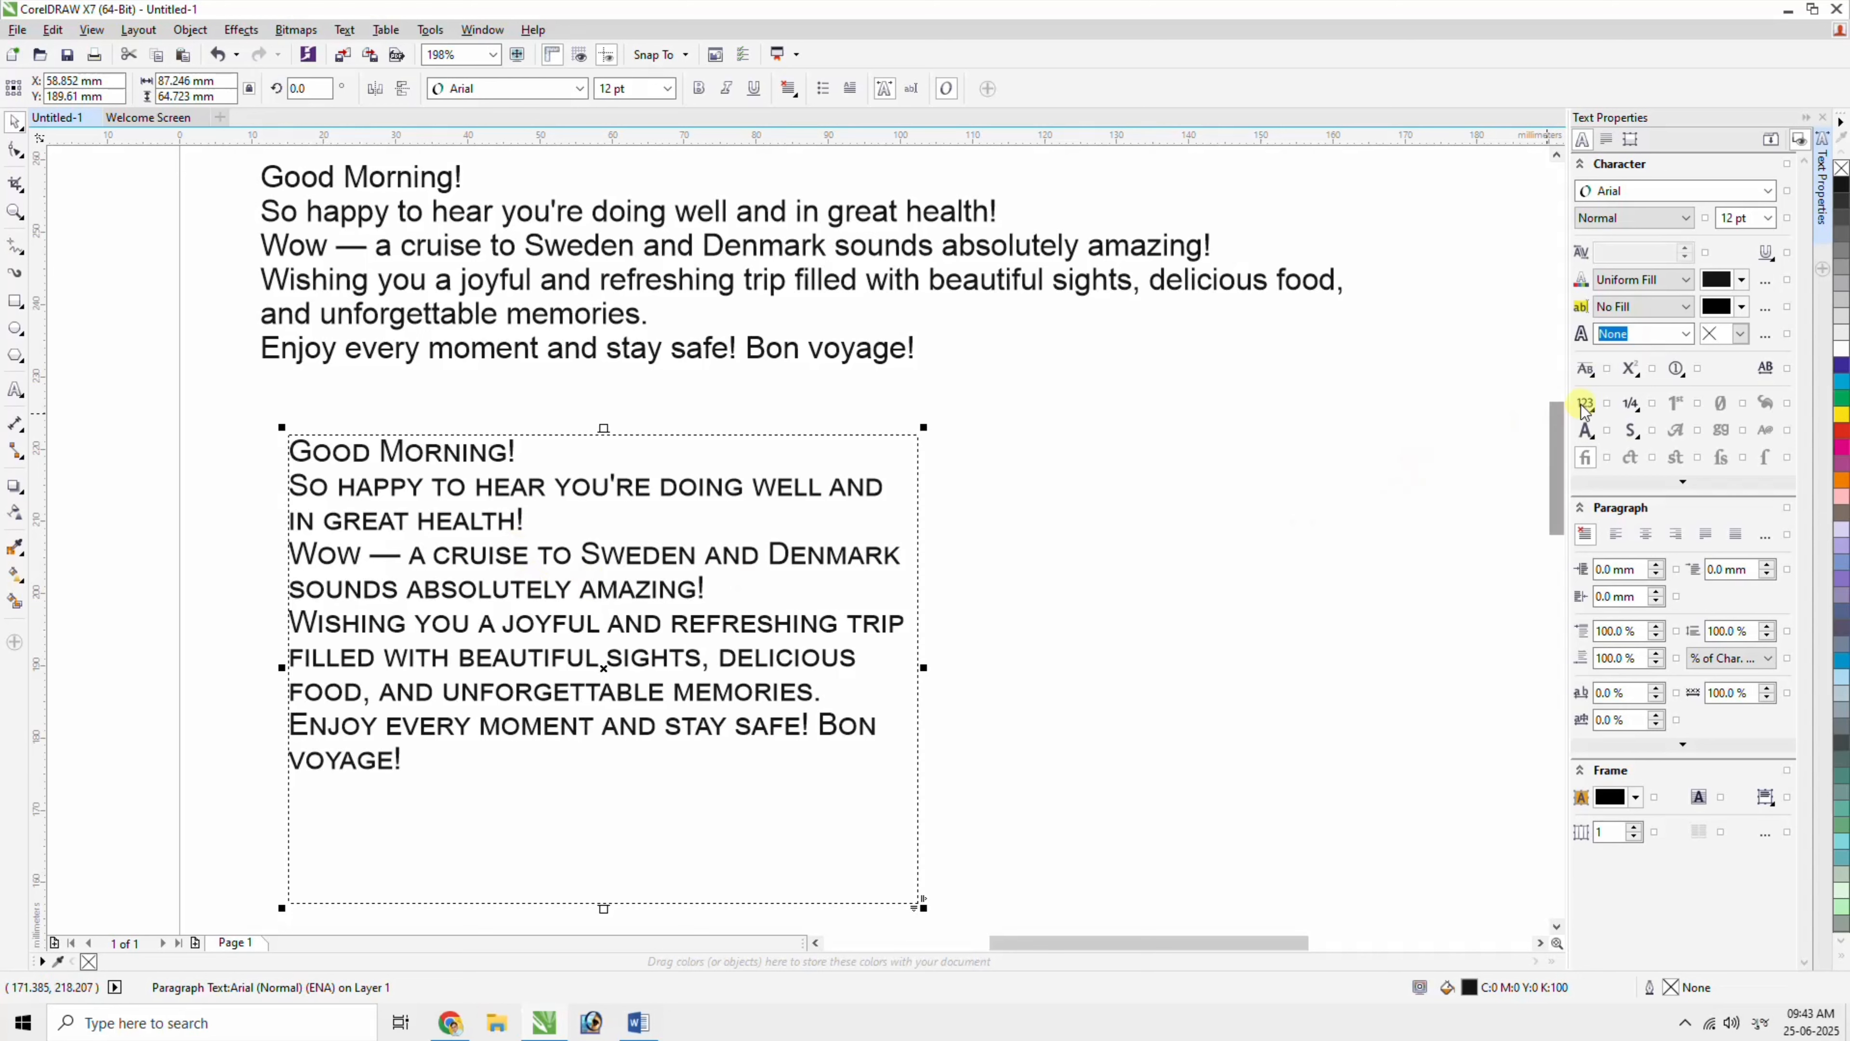
click(1588, 371)
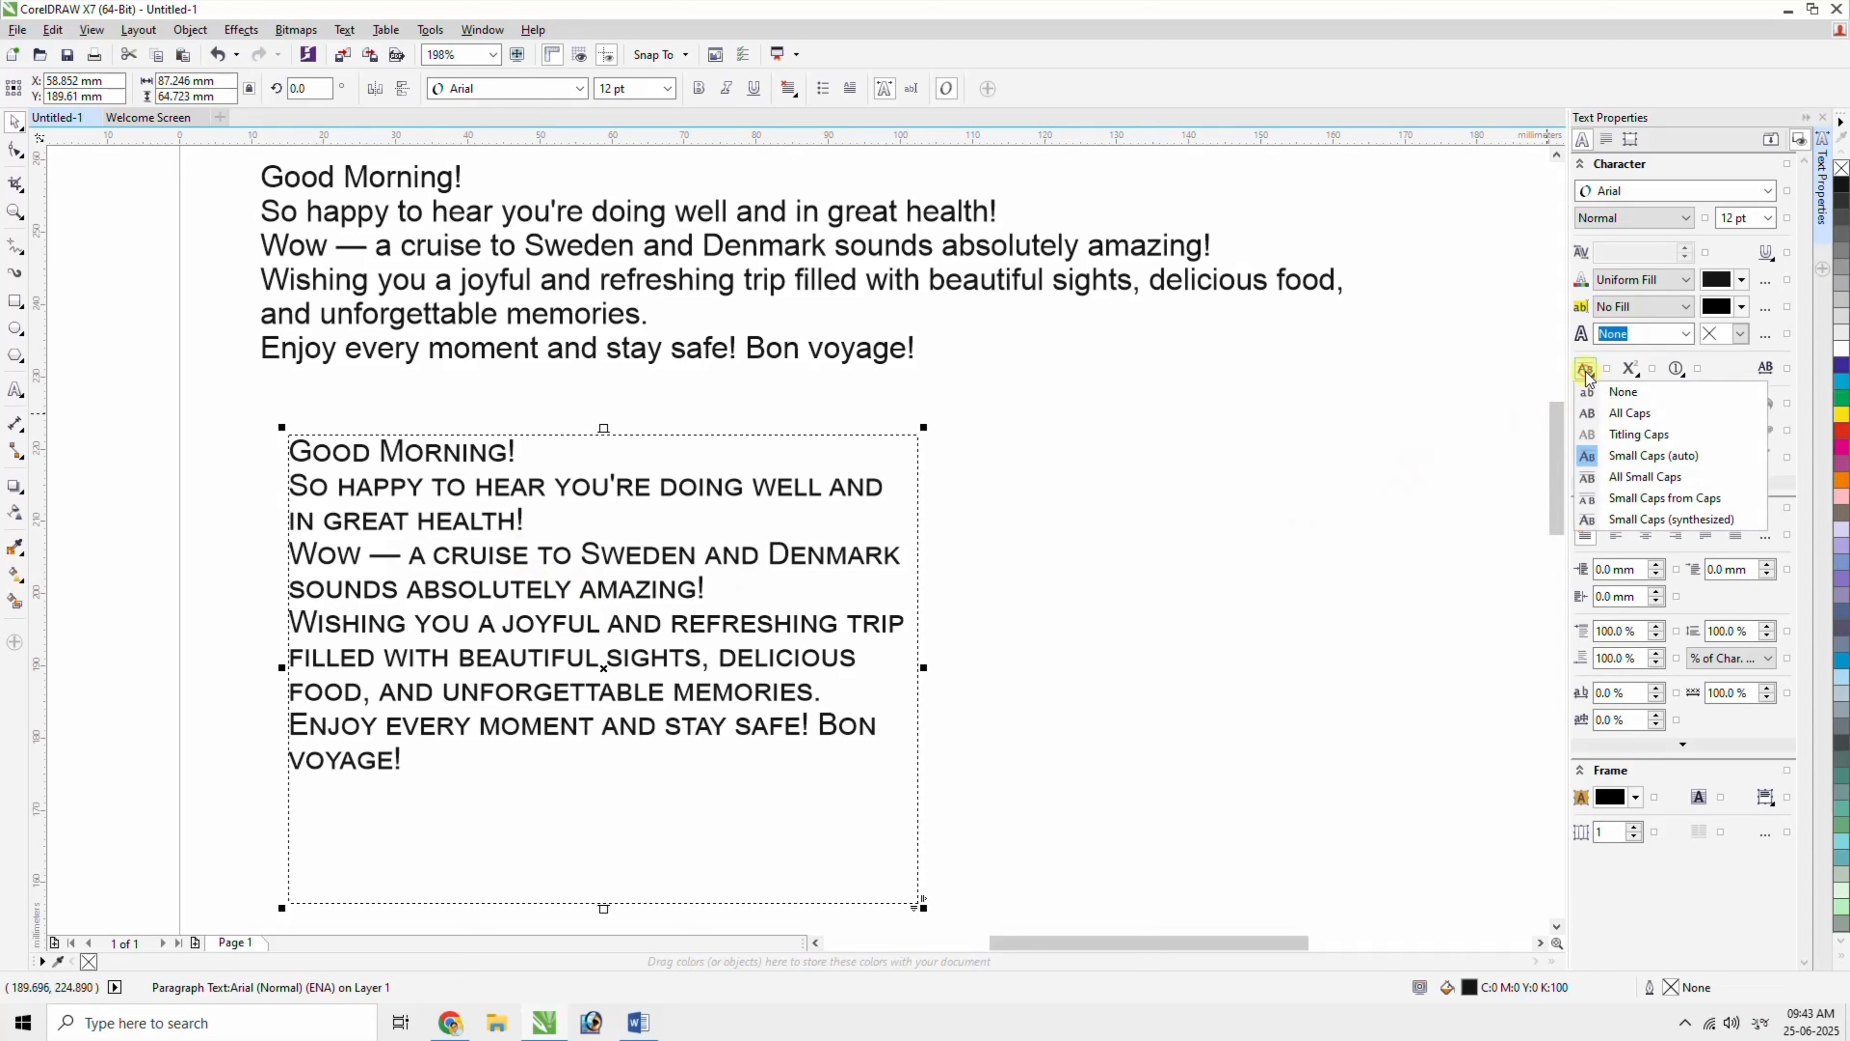
click(1628, 477)
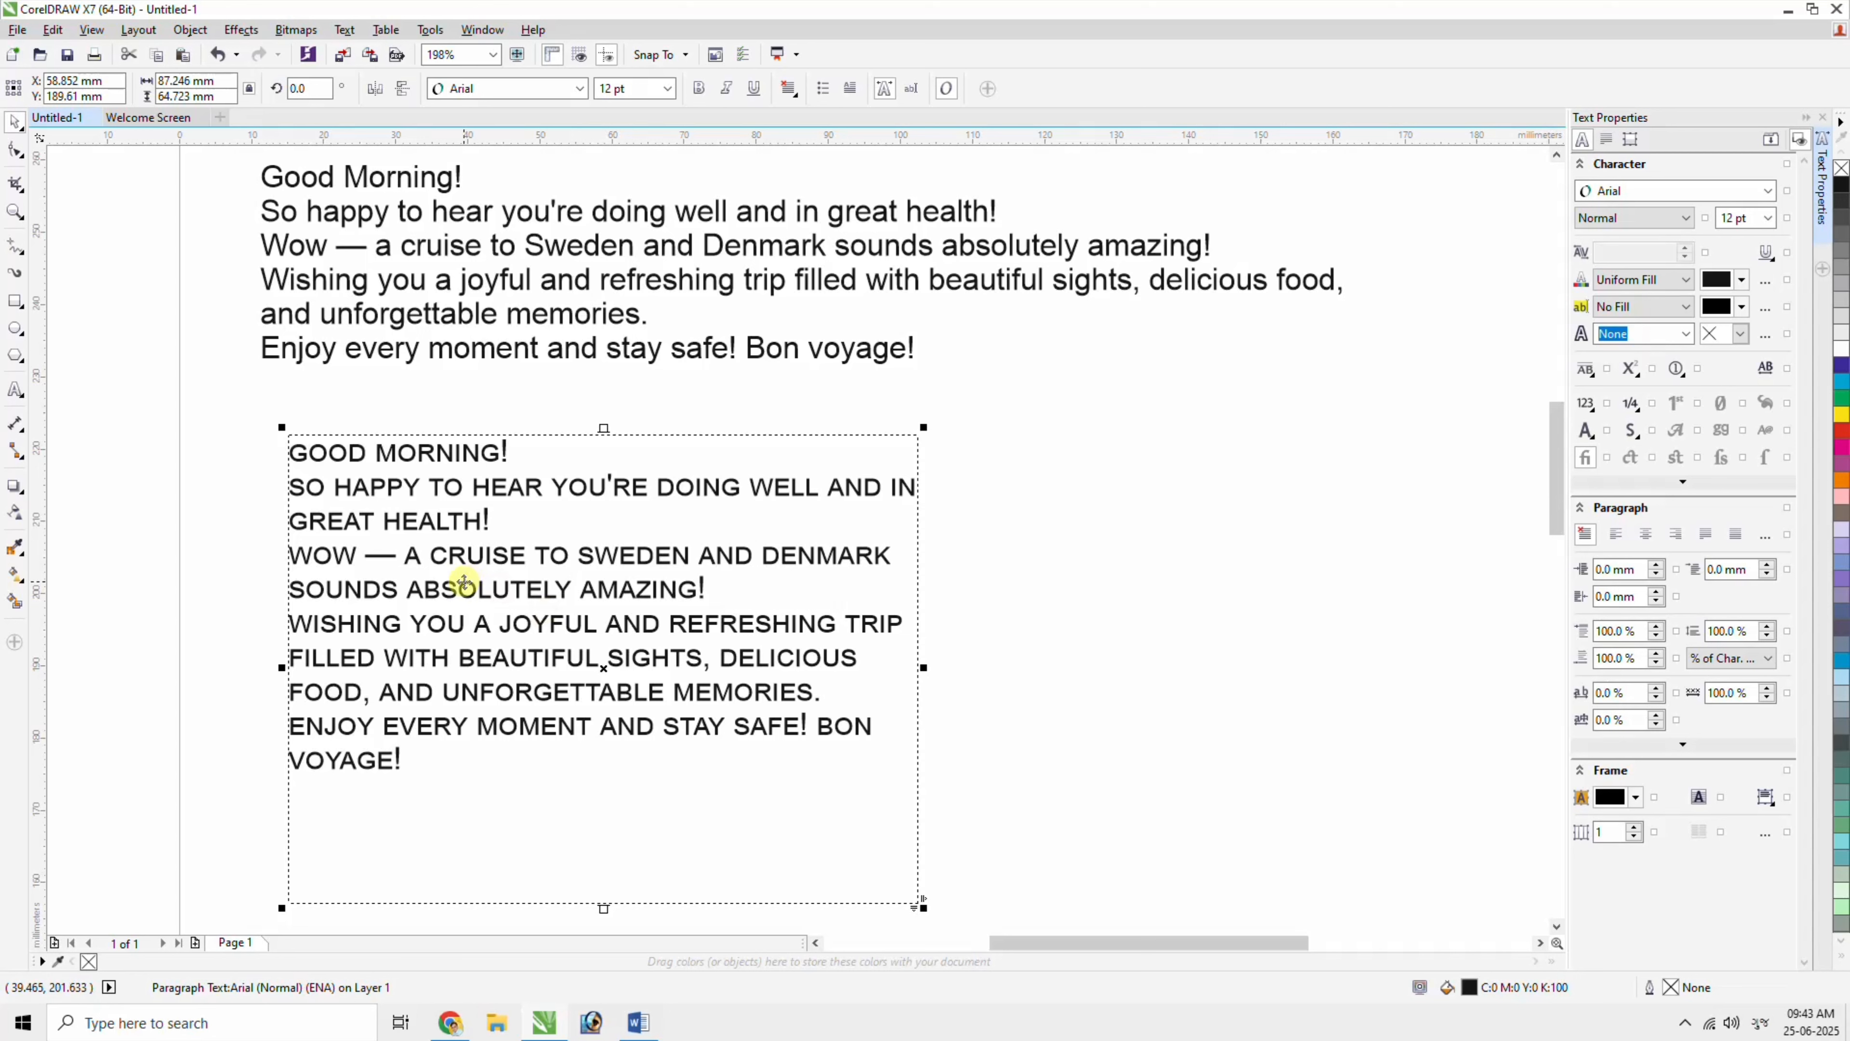
click(1585, 373)
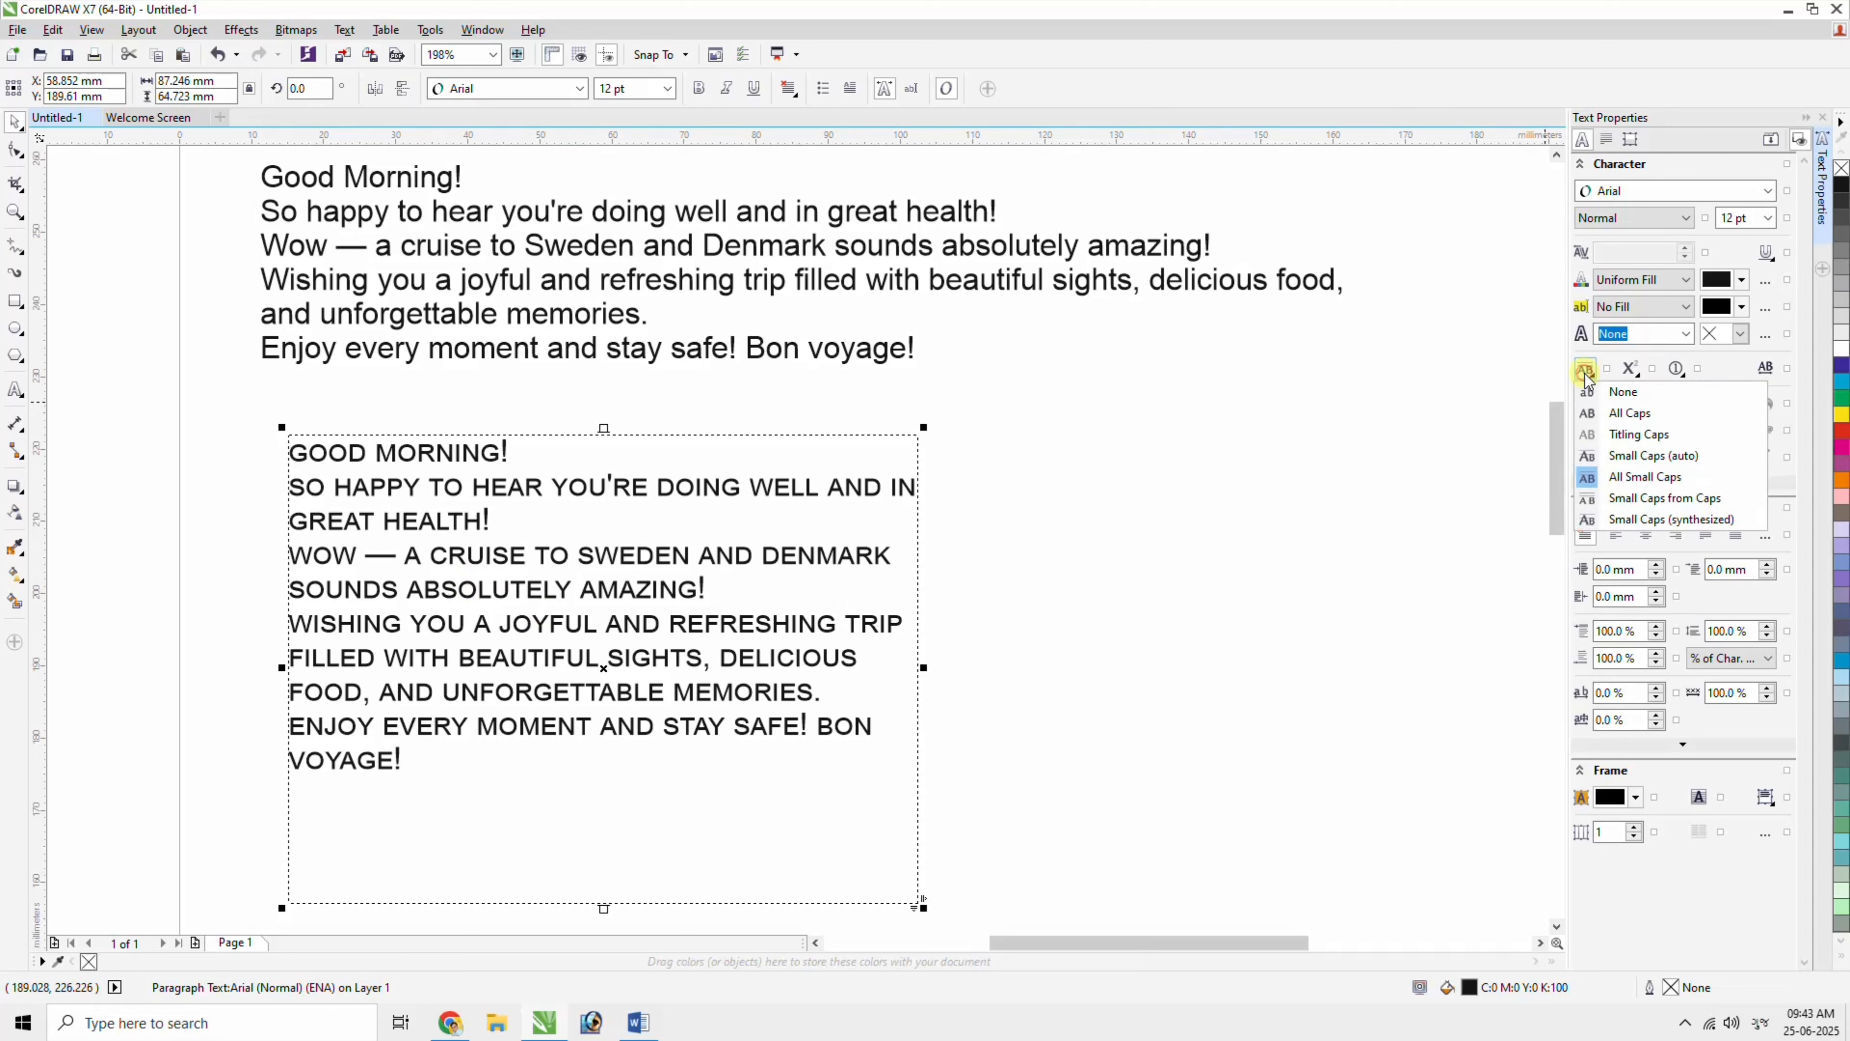
click(1627, 502)
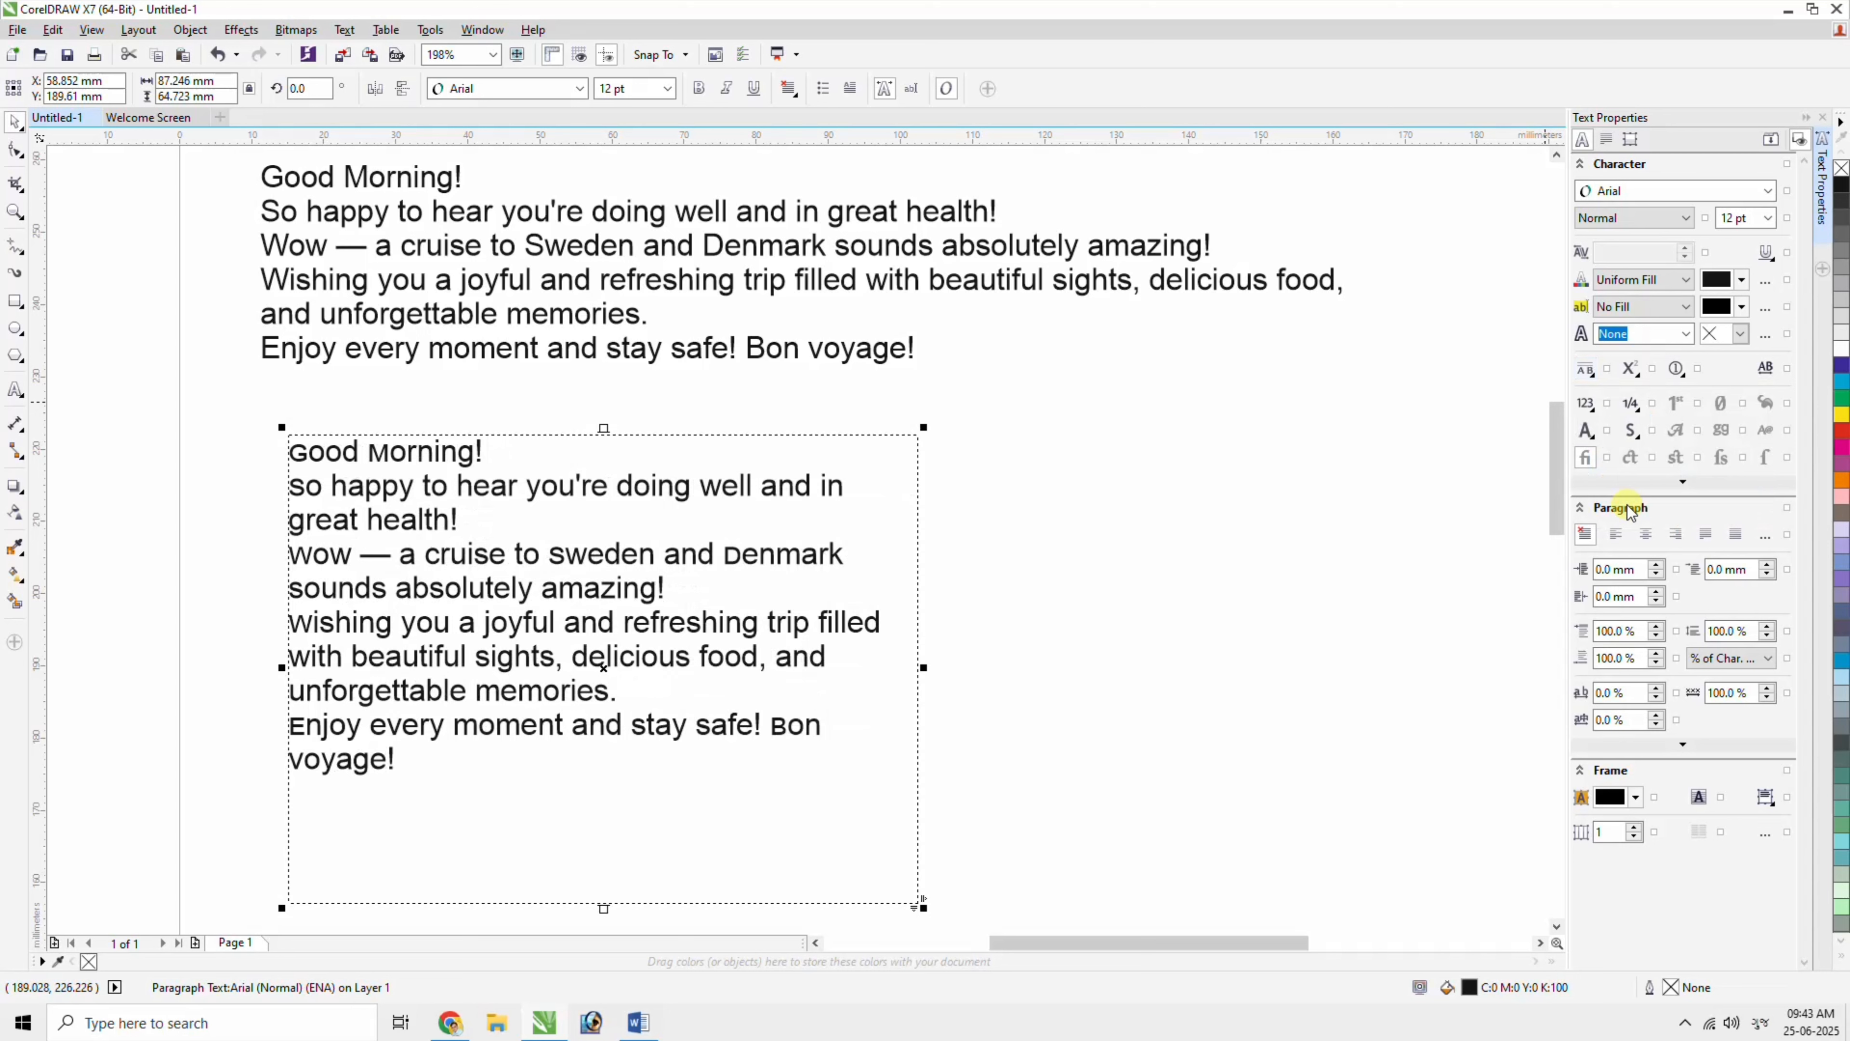
Reset the paragraph text's capitalization to None and look at the available superscript and subscript options.
click(1588, 370)
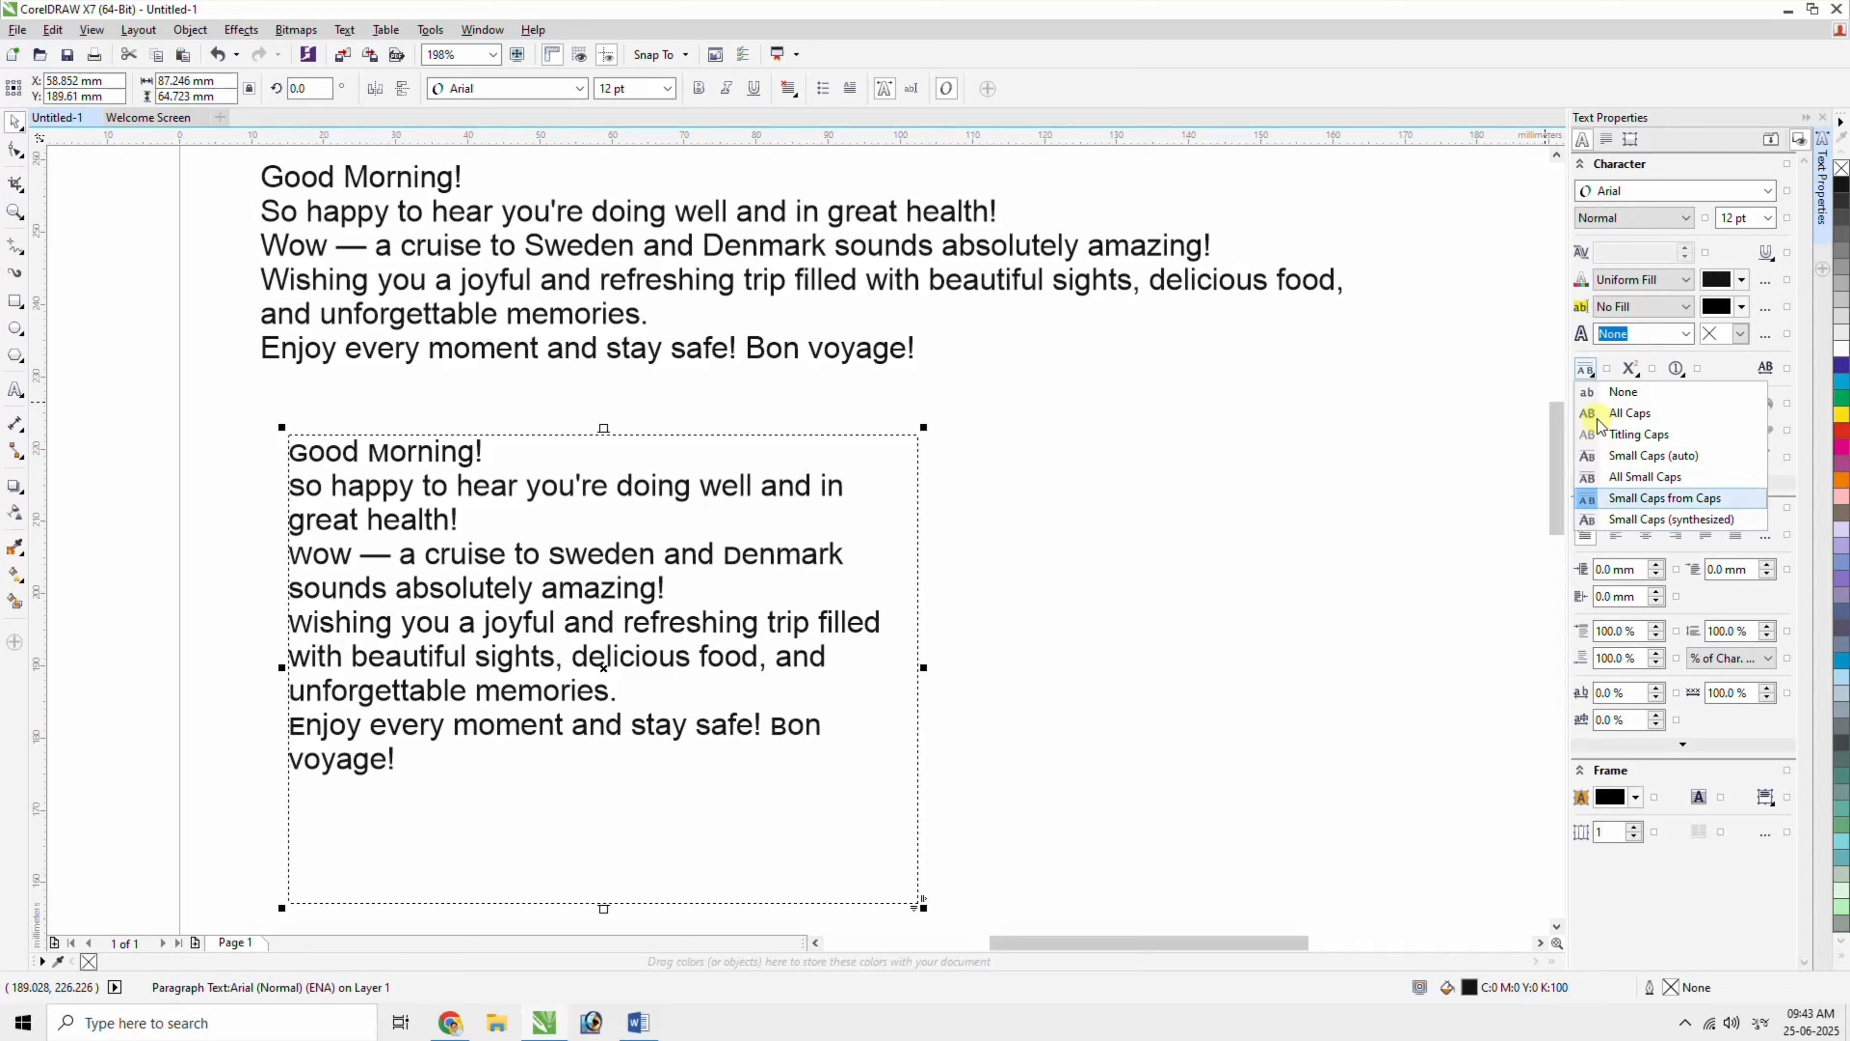
click(1610, 393)
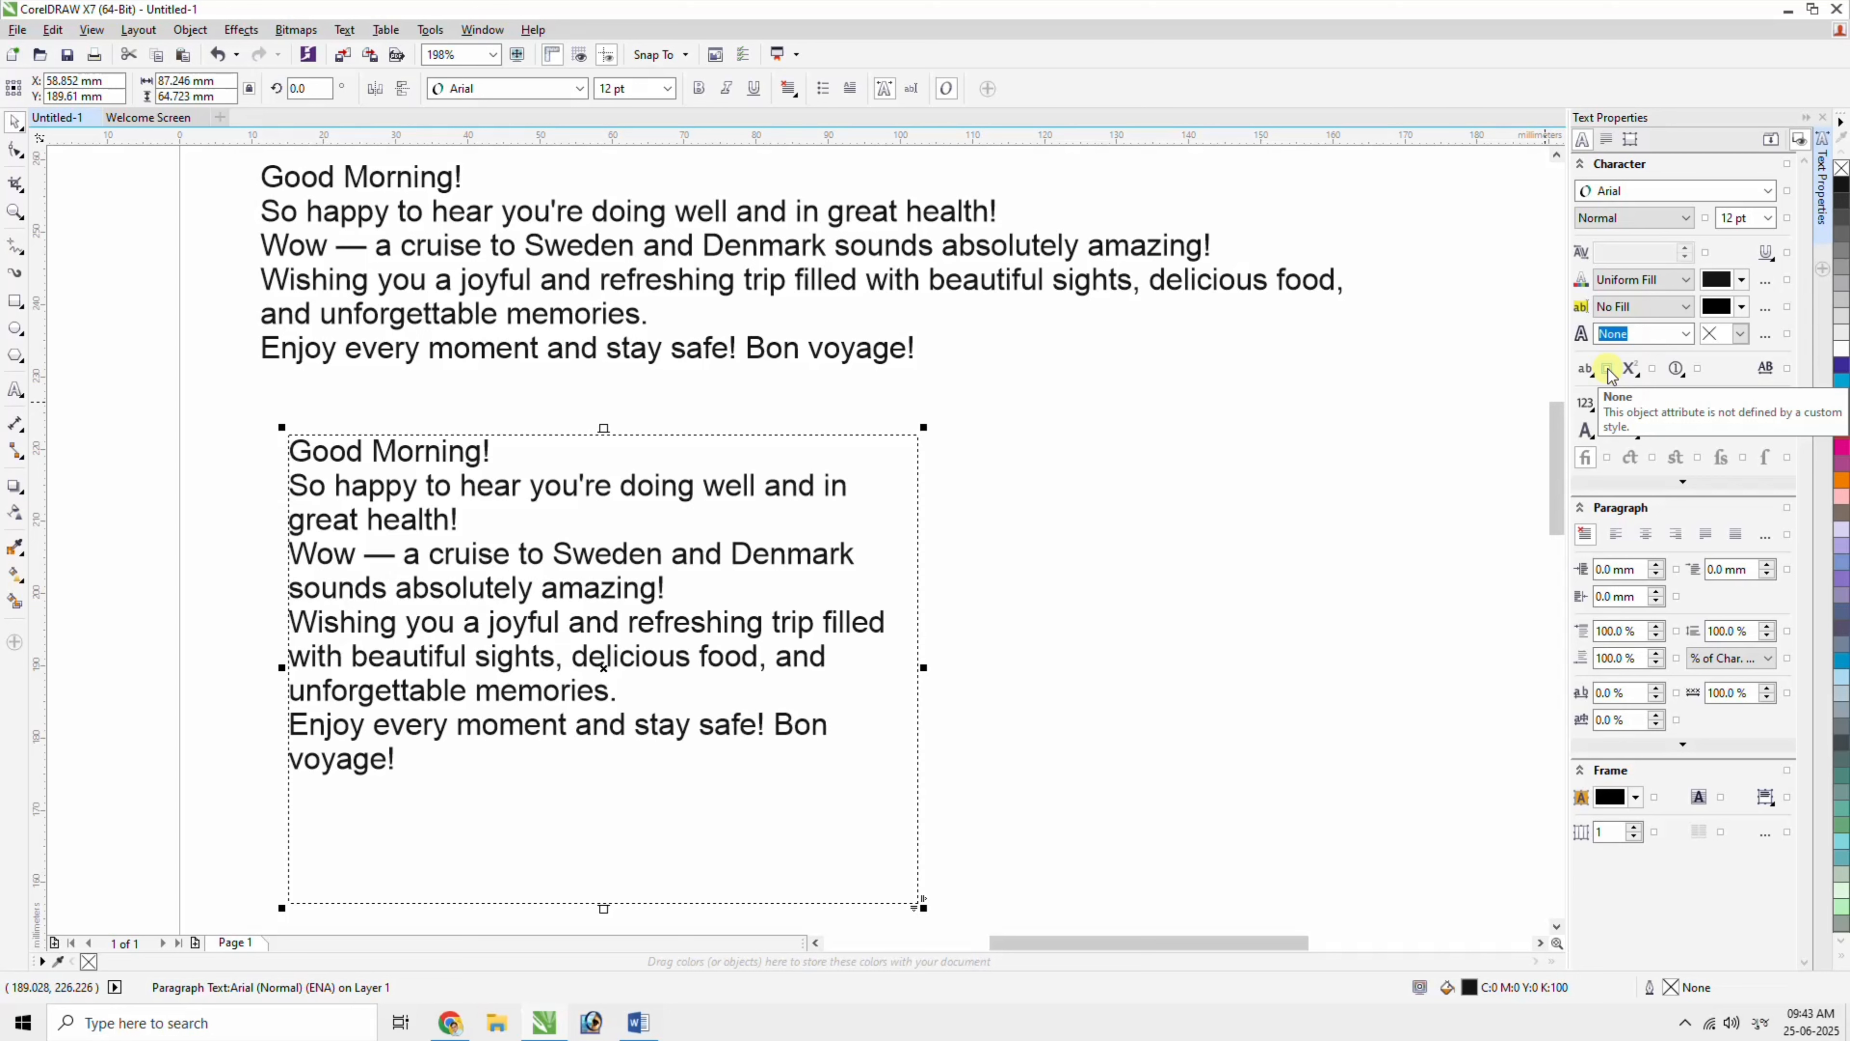
click(1634, 371)
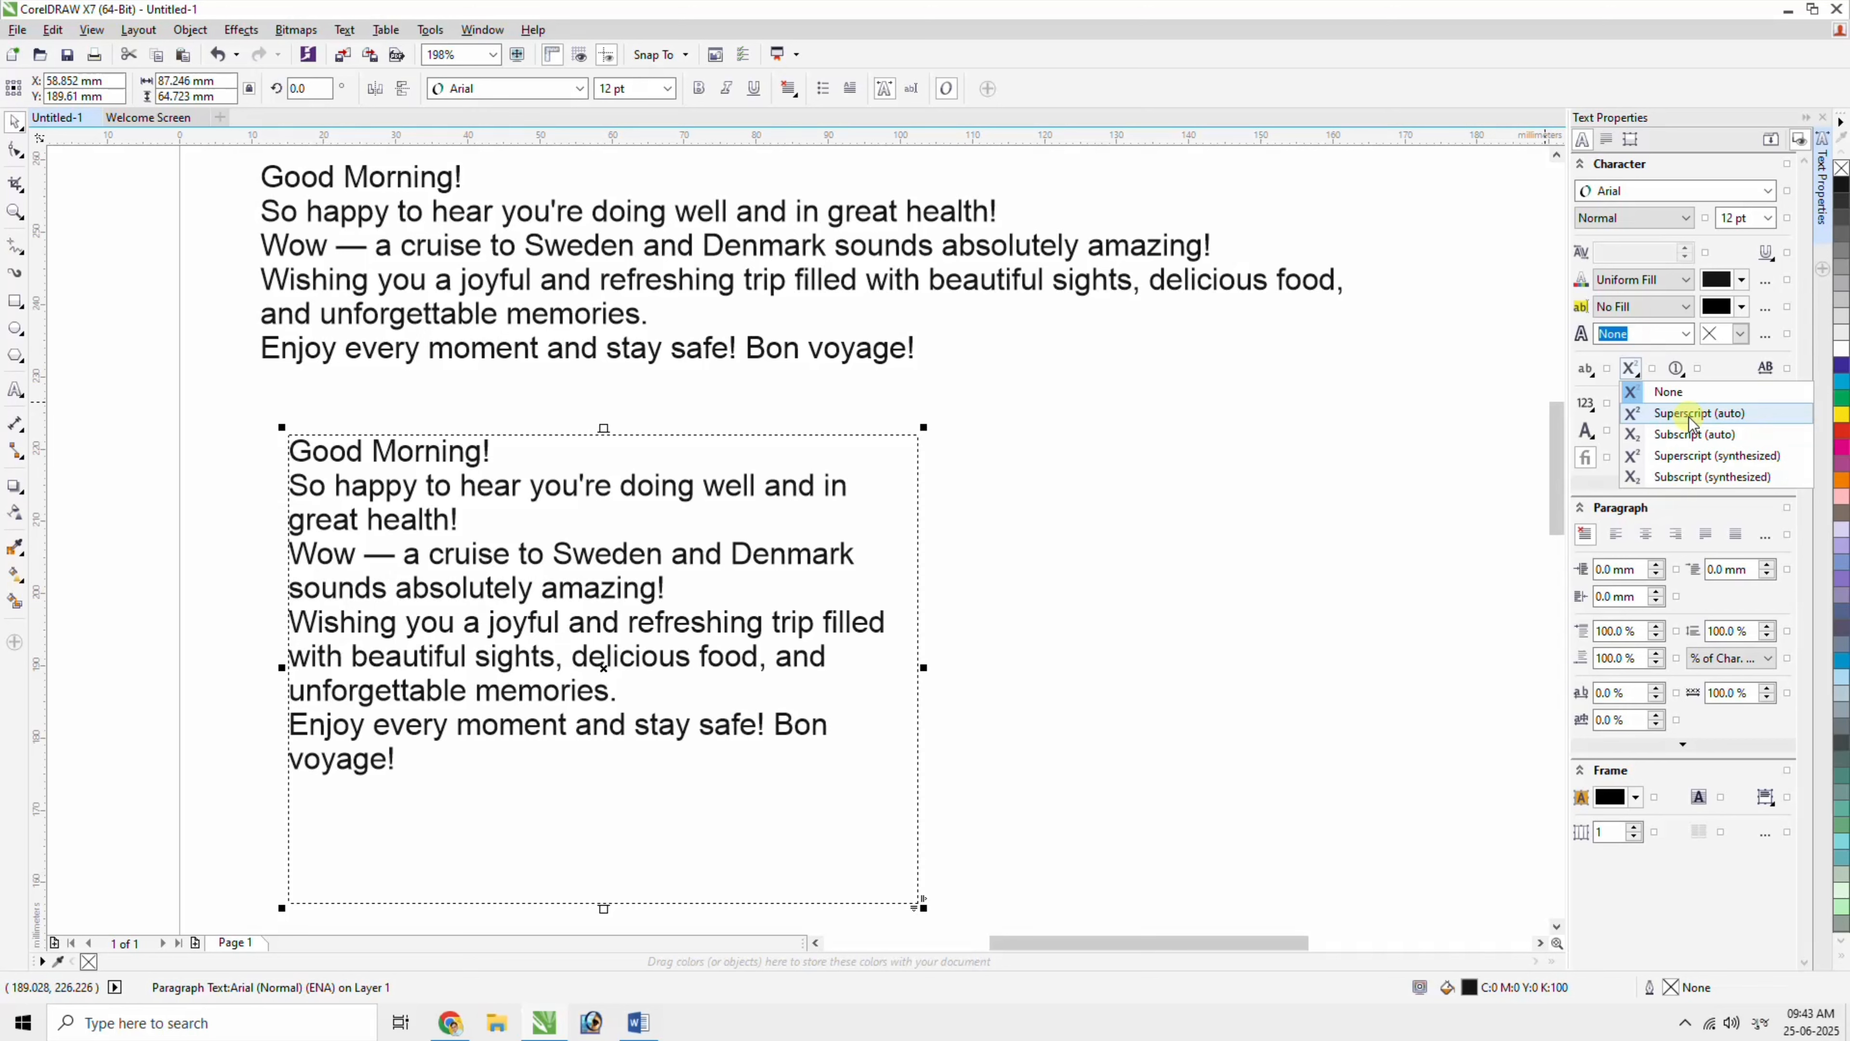
Create the artistic text "X2" in the empty area beside the paragraph frame, using an English keyboard layout.
click(1074, 446)
click(15, 390)
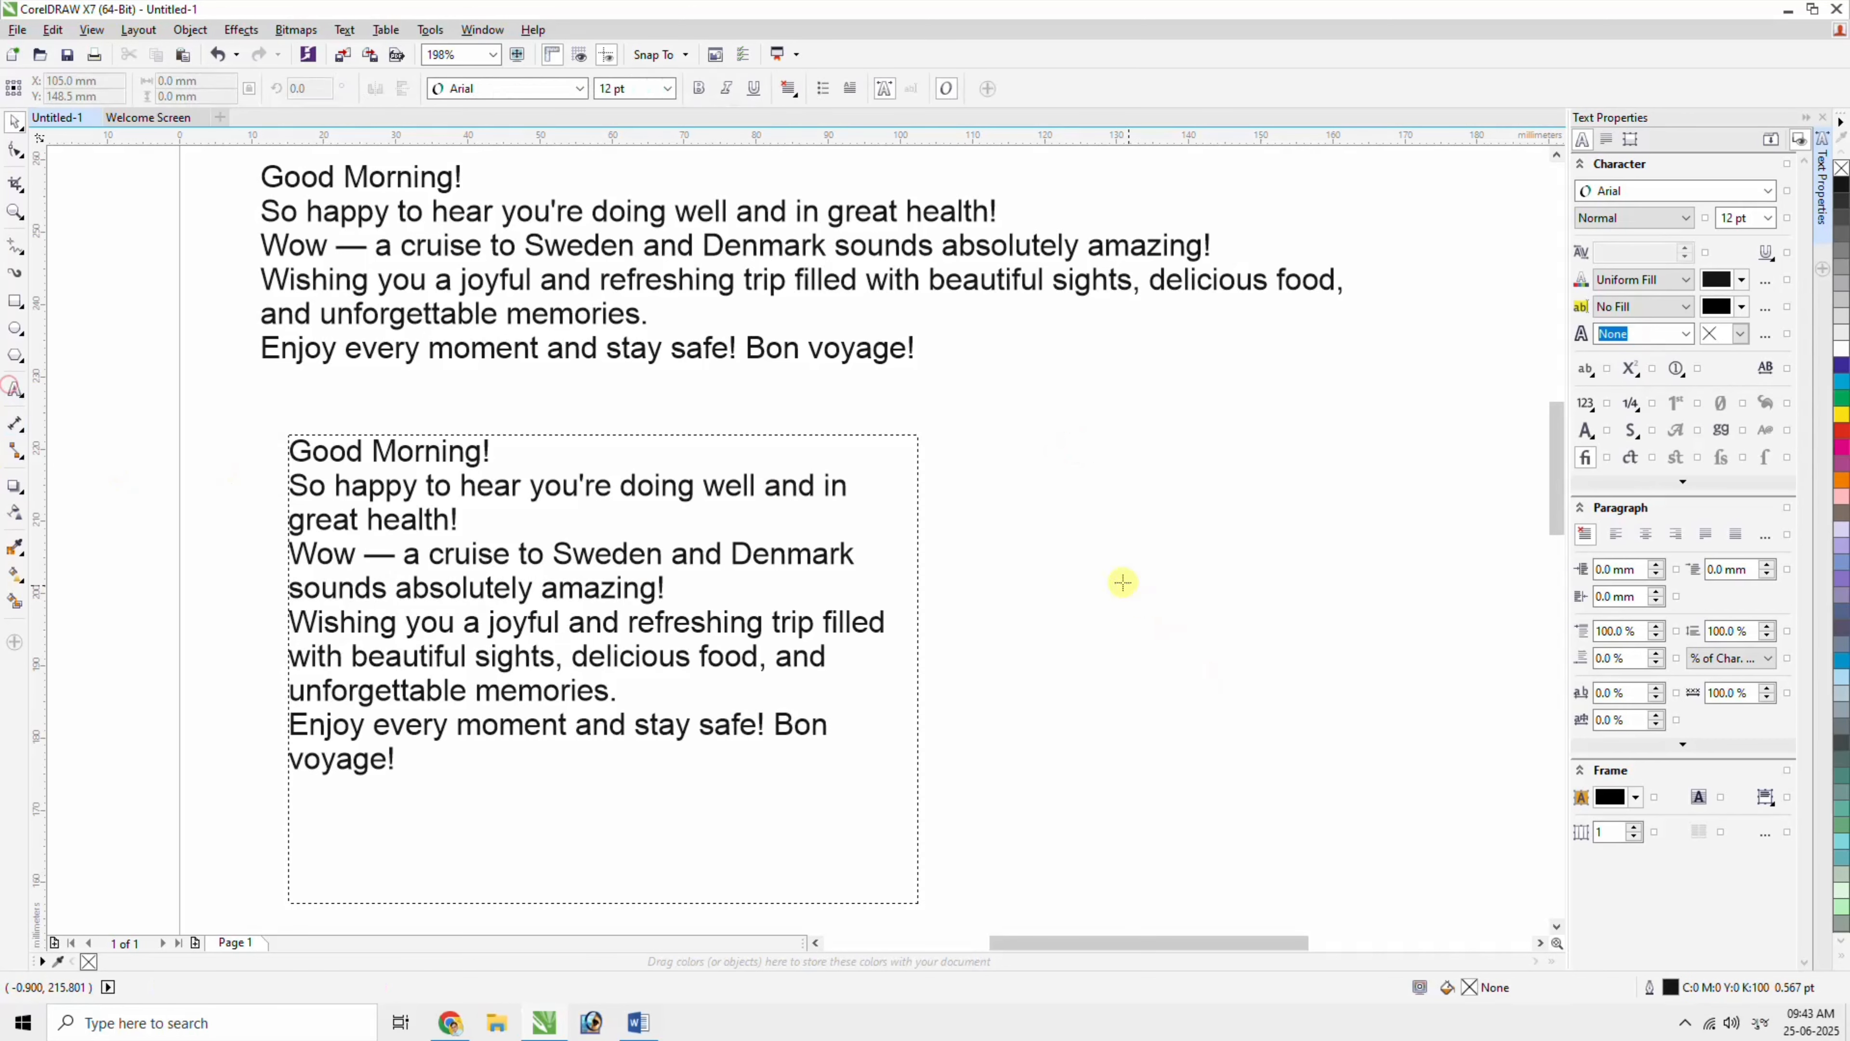
click(1080, 559)
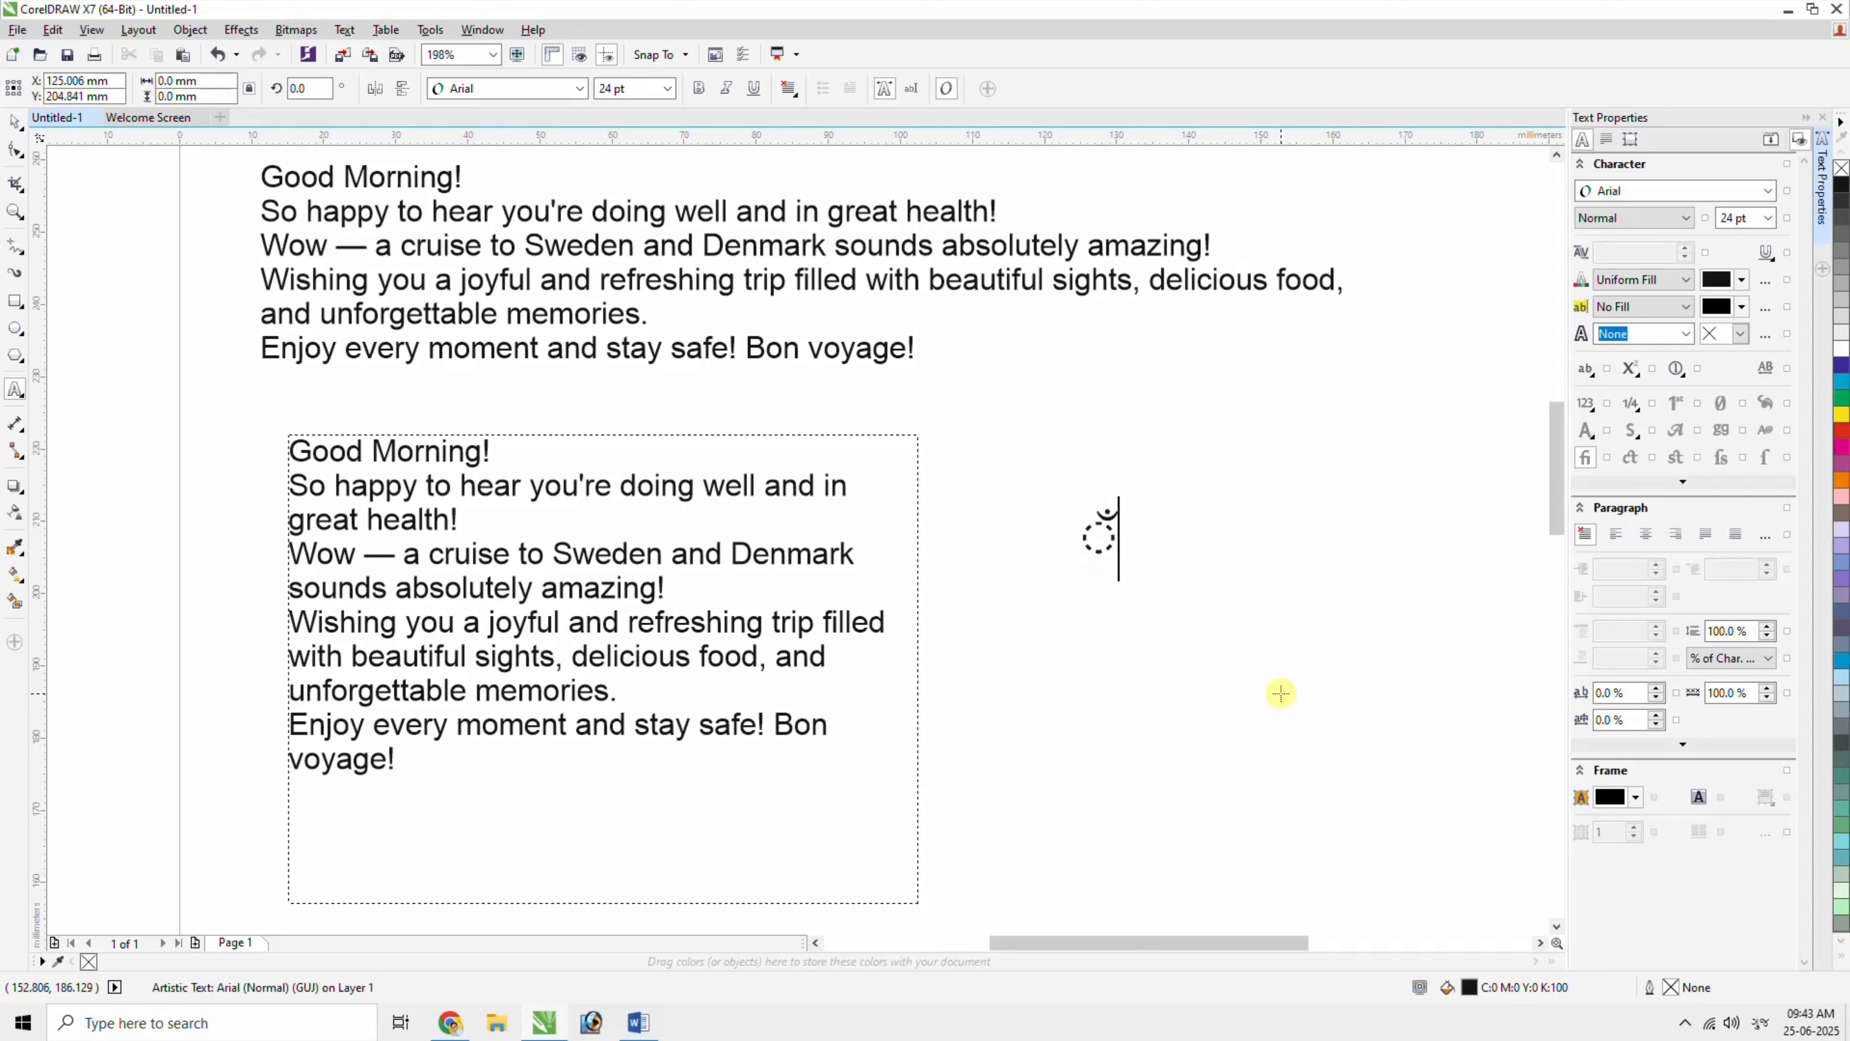
key(super+space)
key(super+shift+space)
key(super+shift+space)
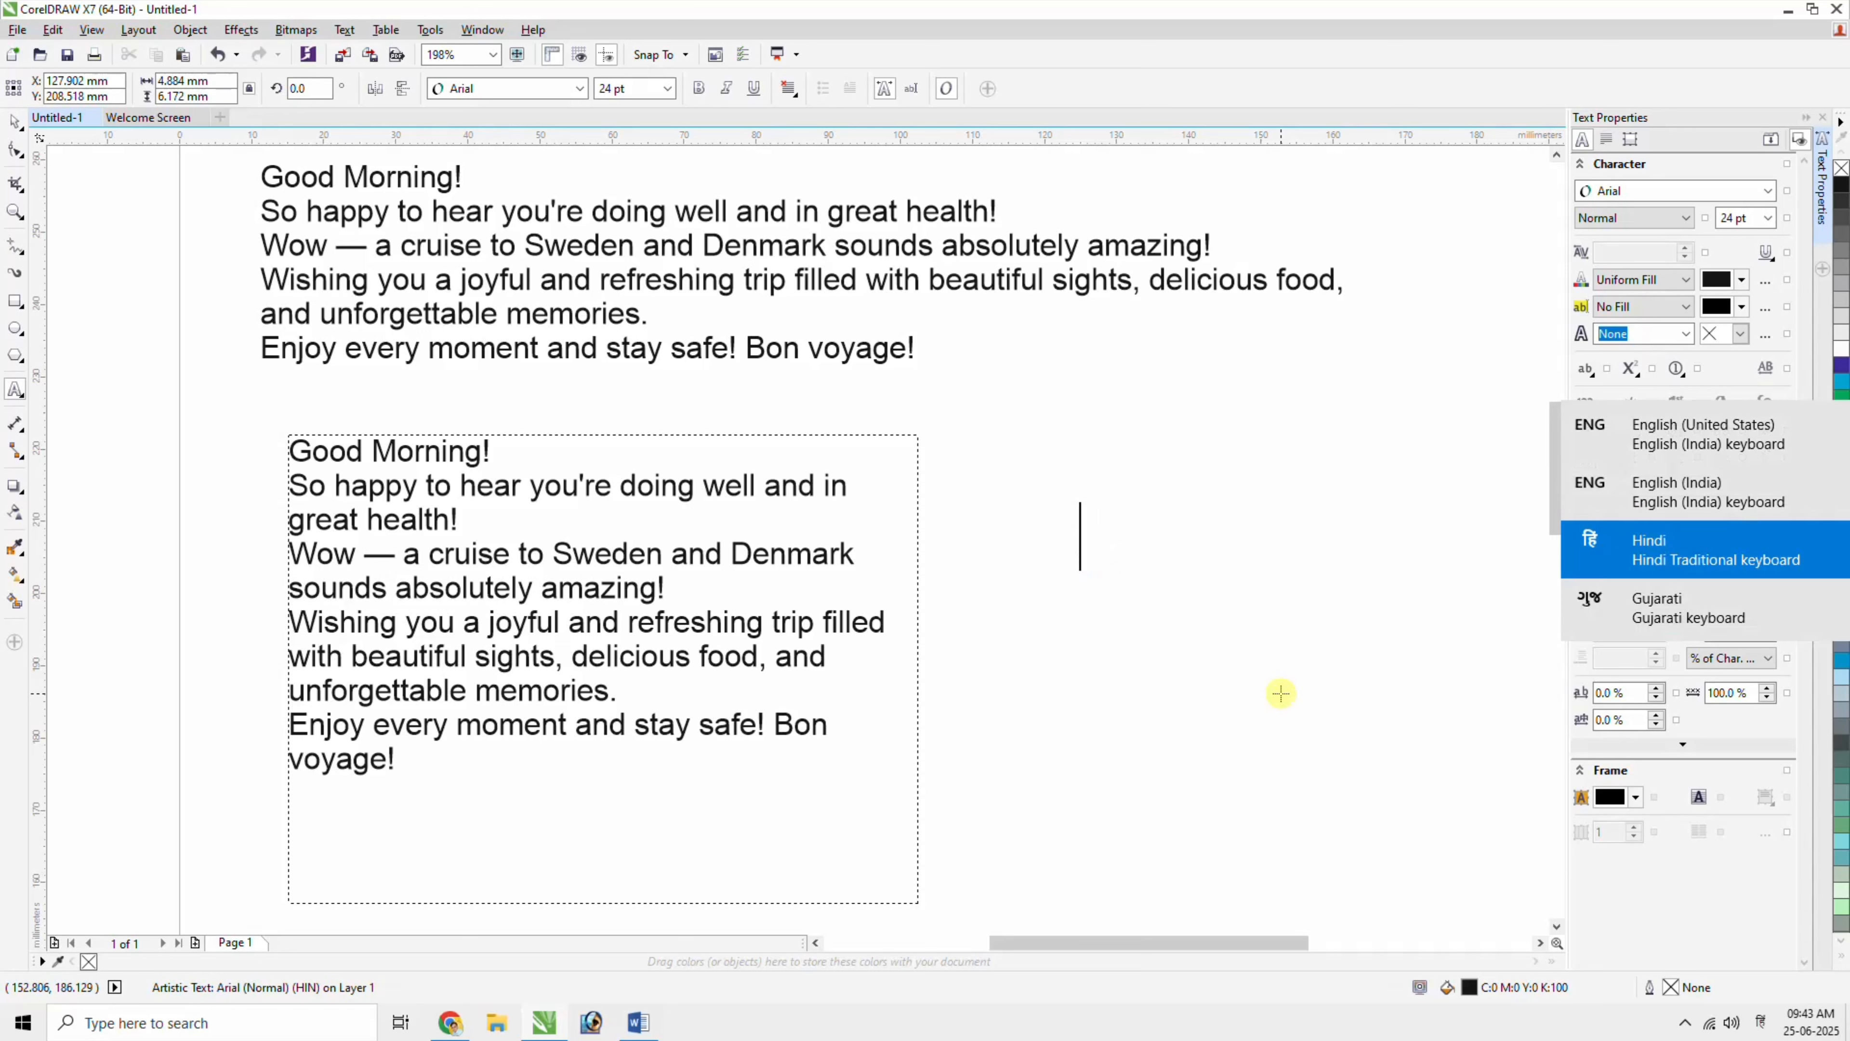
text(X)
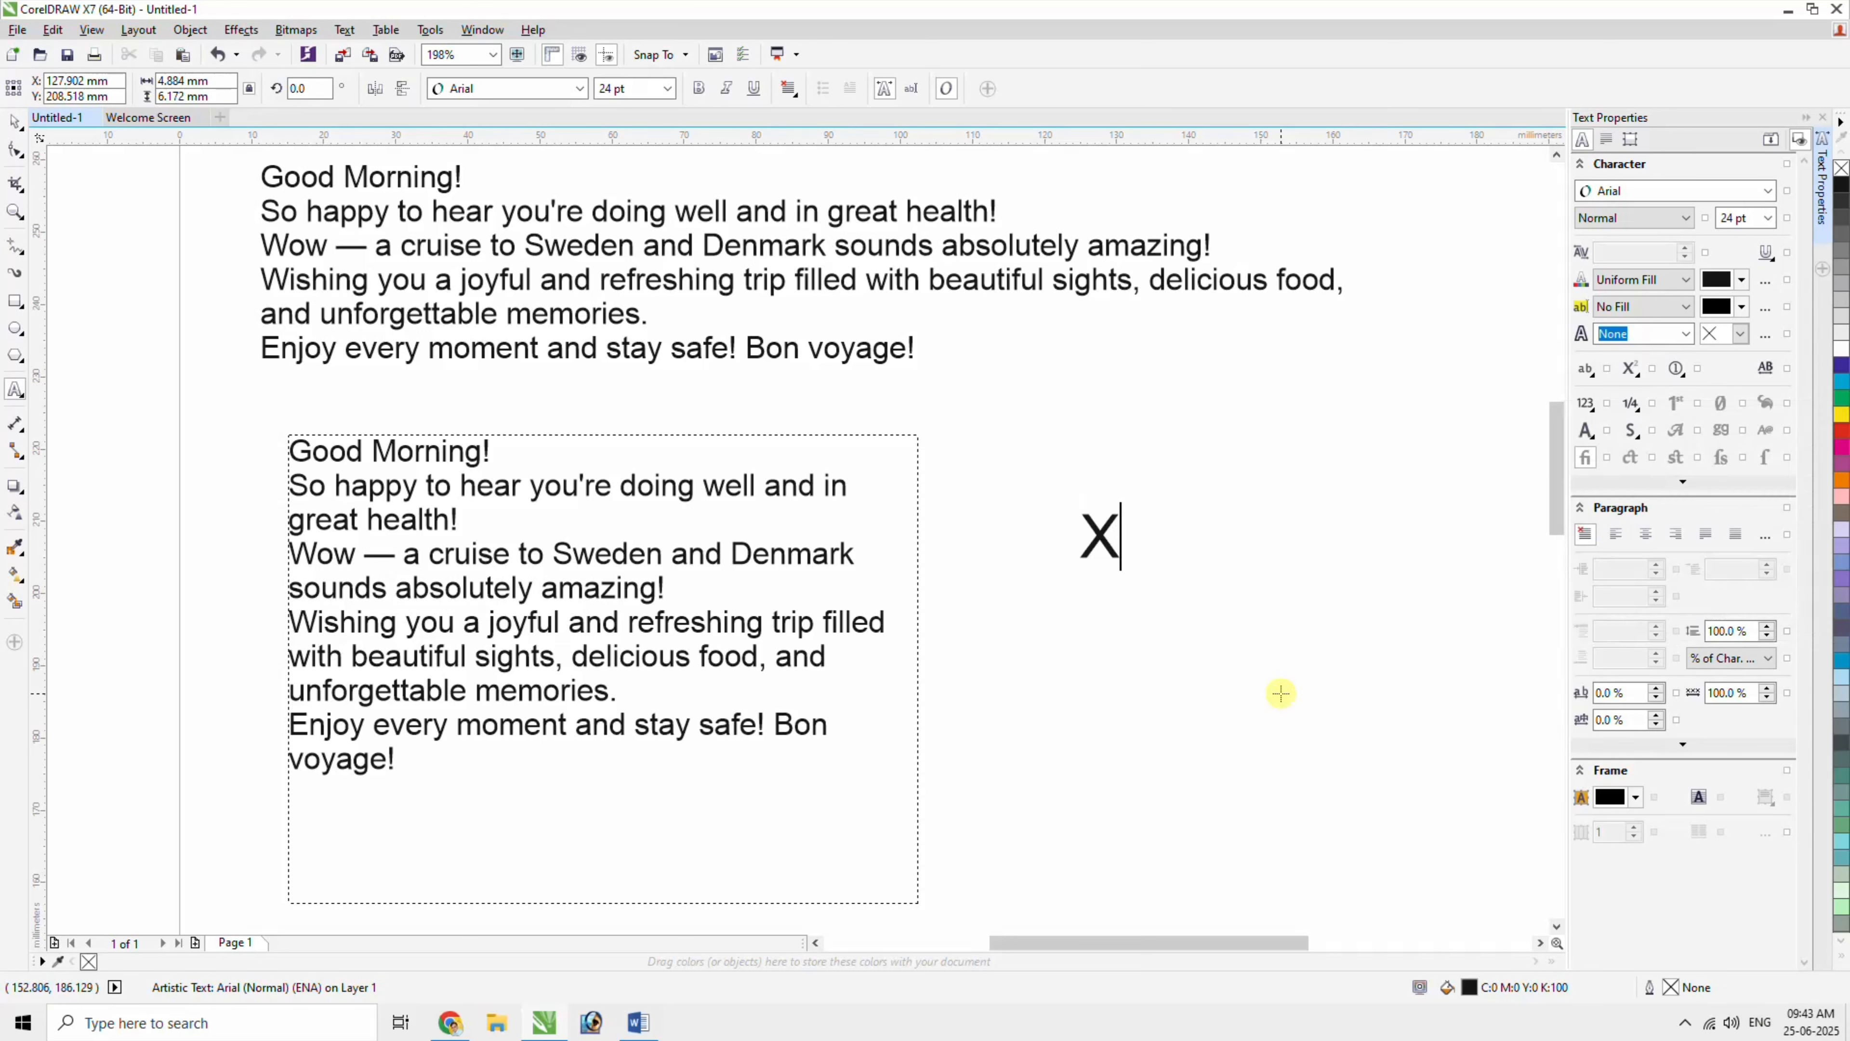
text(2)
Format the 2 in "X2" as Superscript (auto), try Subscript (auto) on it, and restore the superscript.
key(shift+Left)
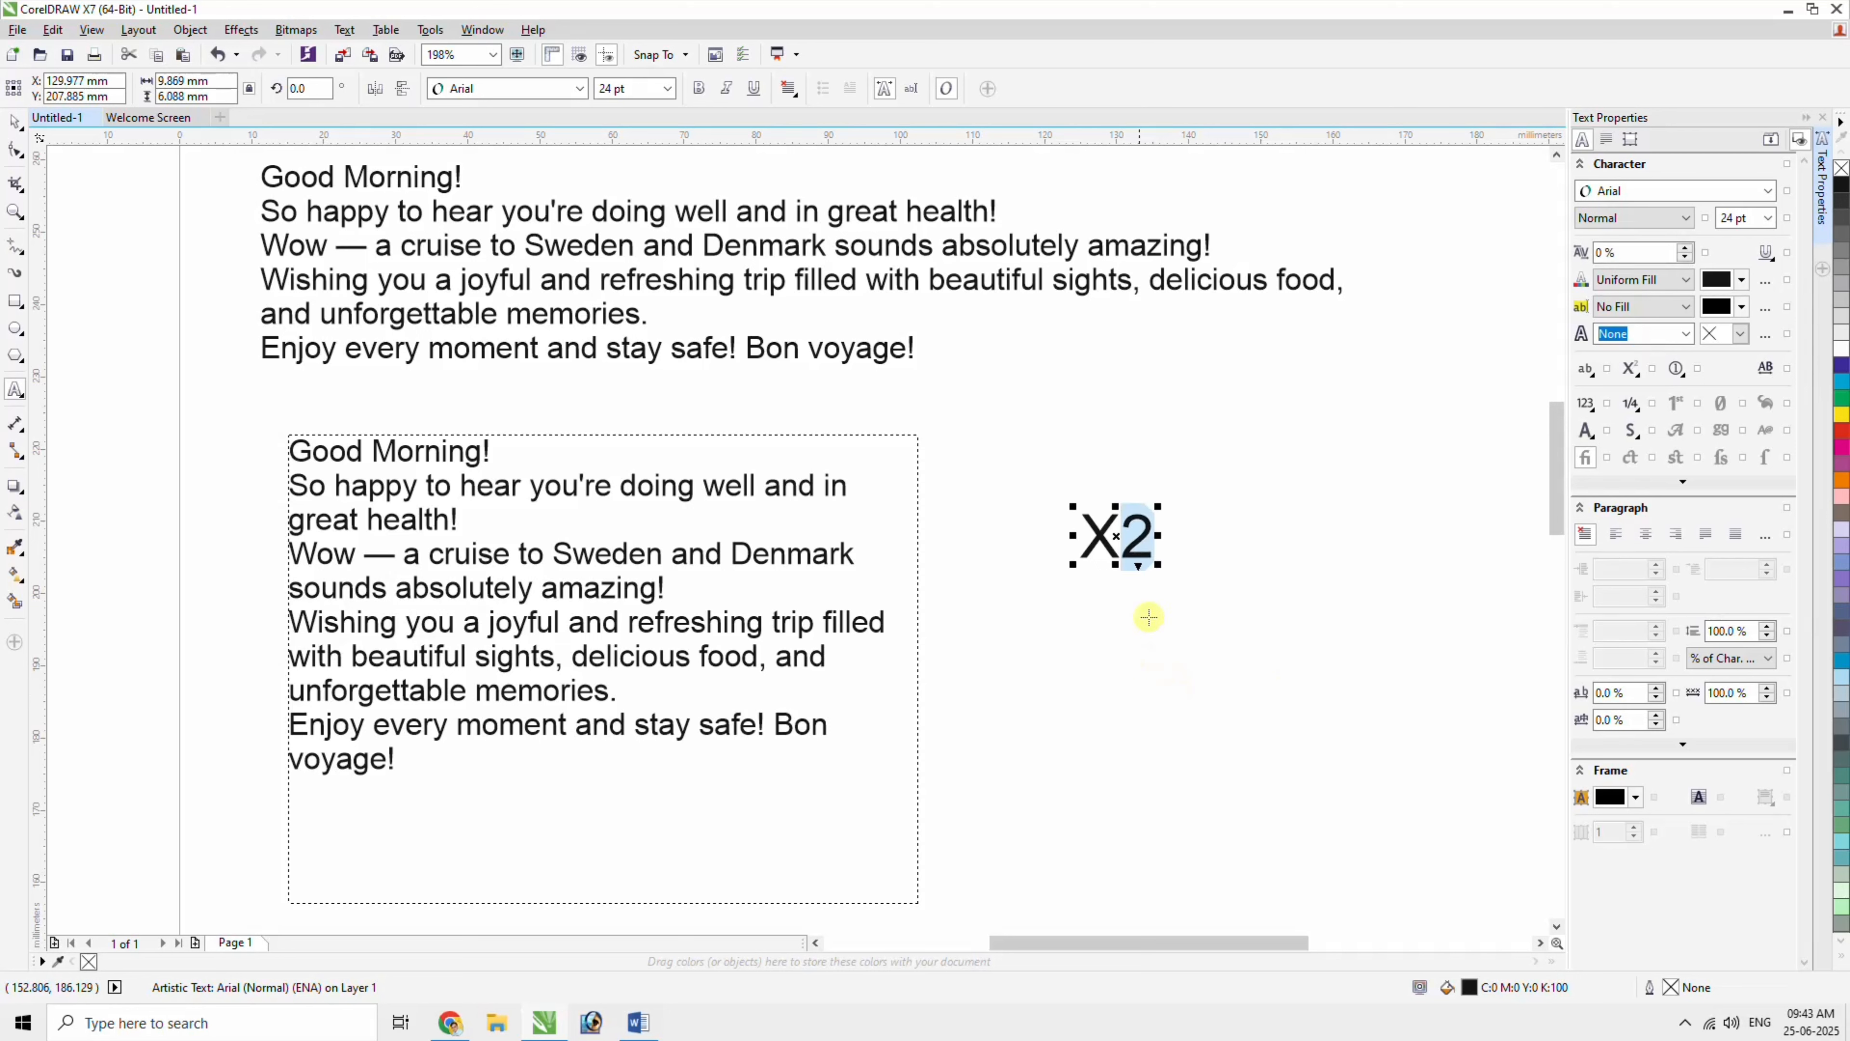
click(1640, 370)
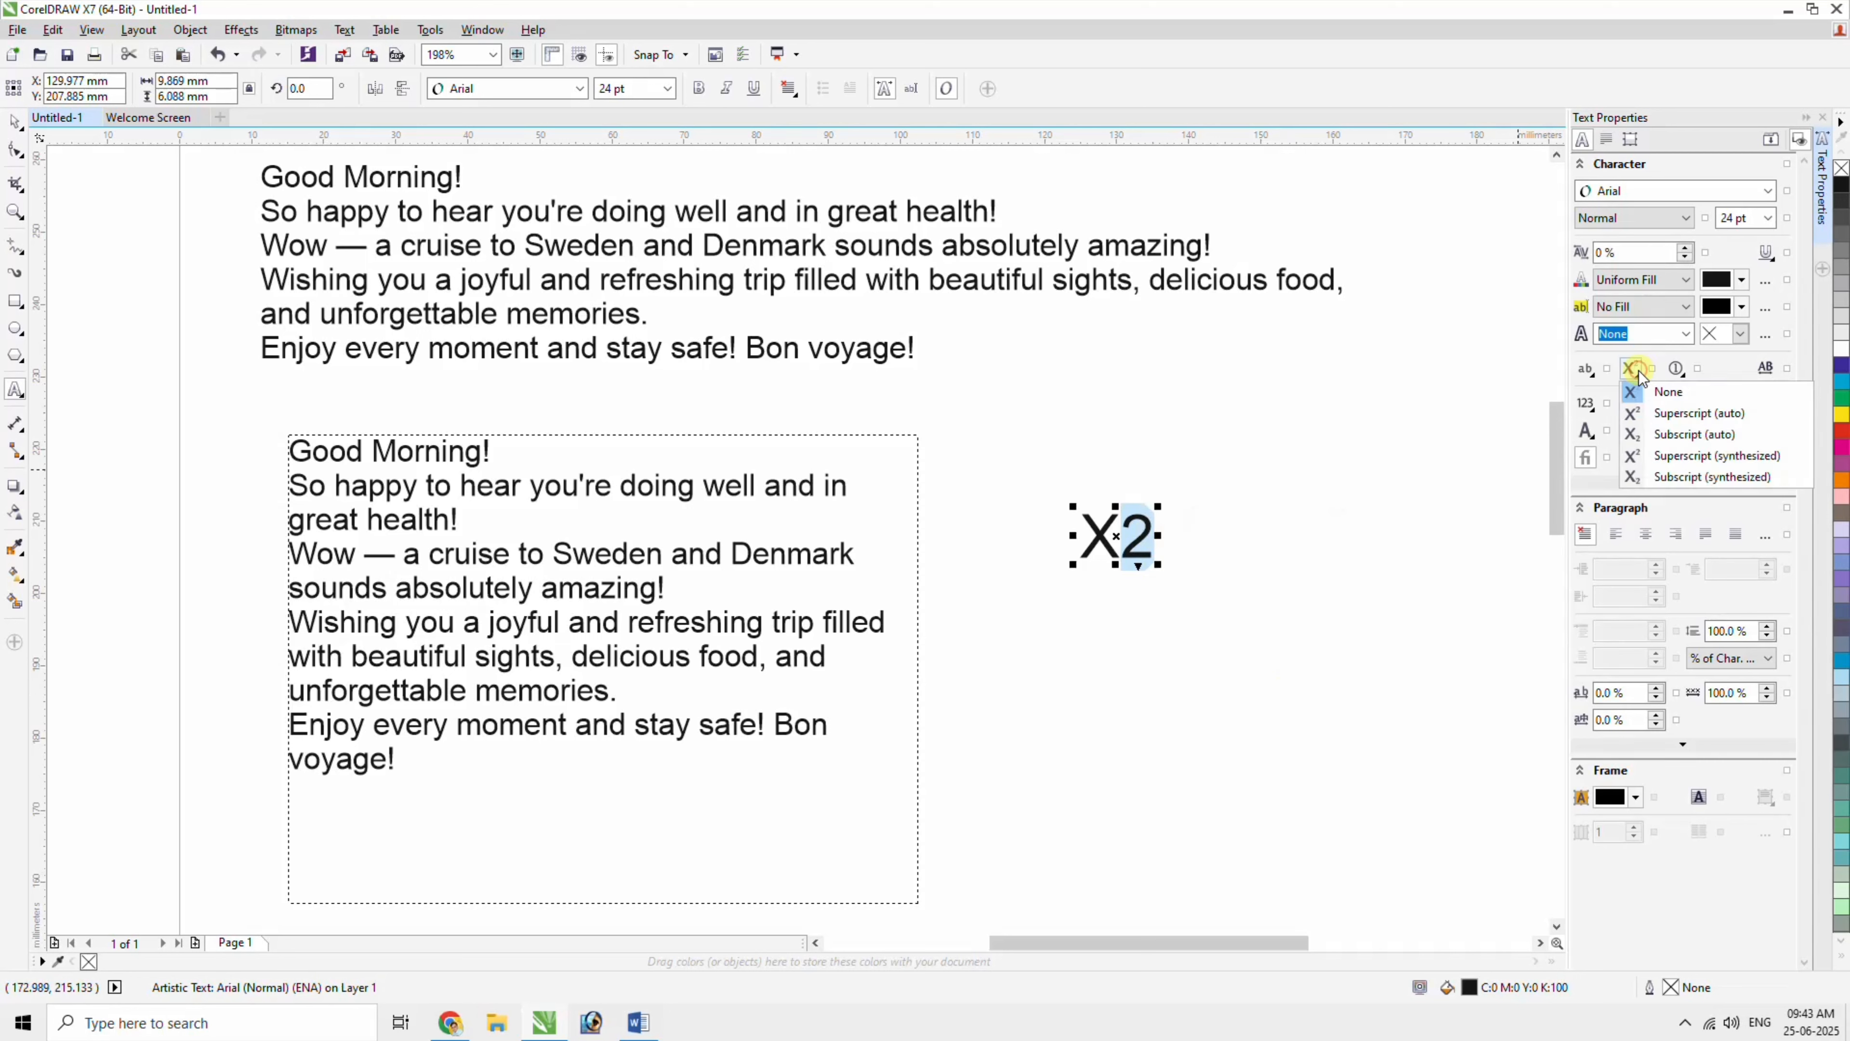
click(1659, 411)
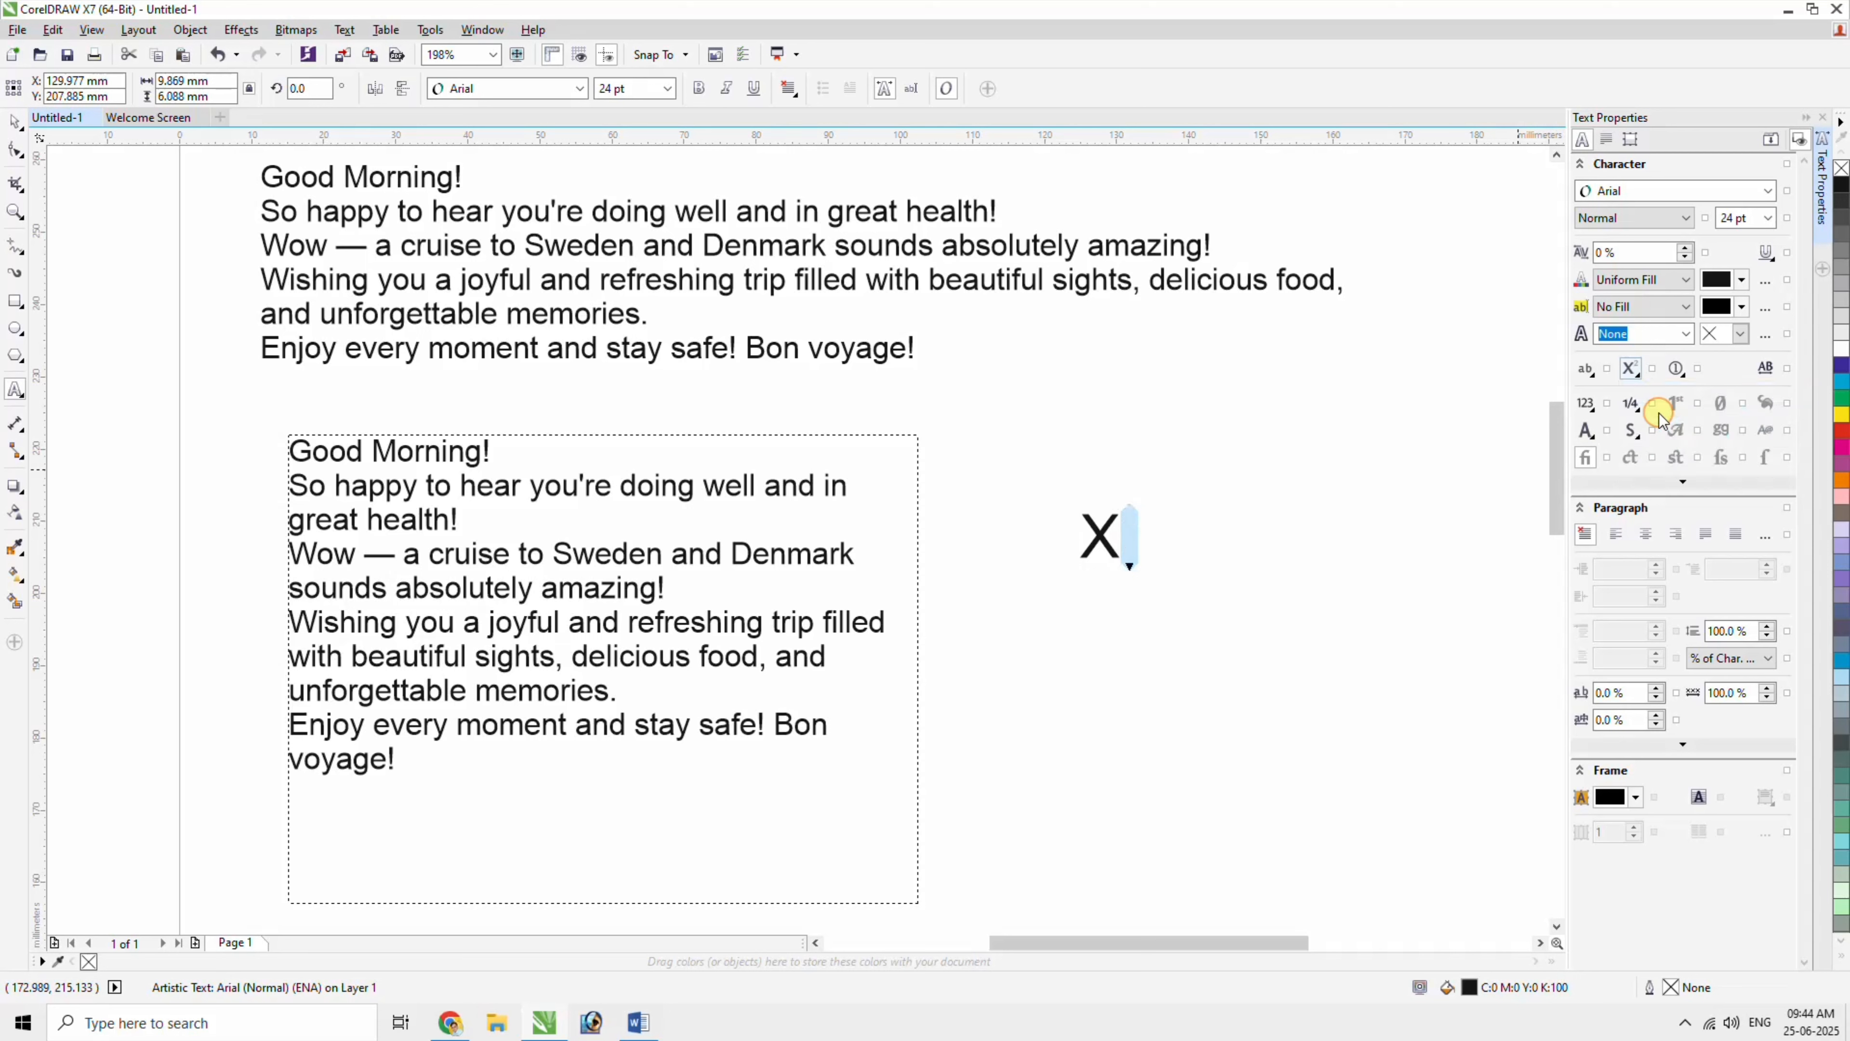
click(1634, 370)
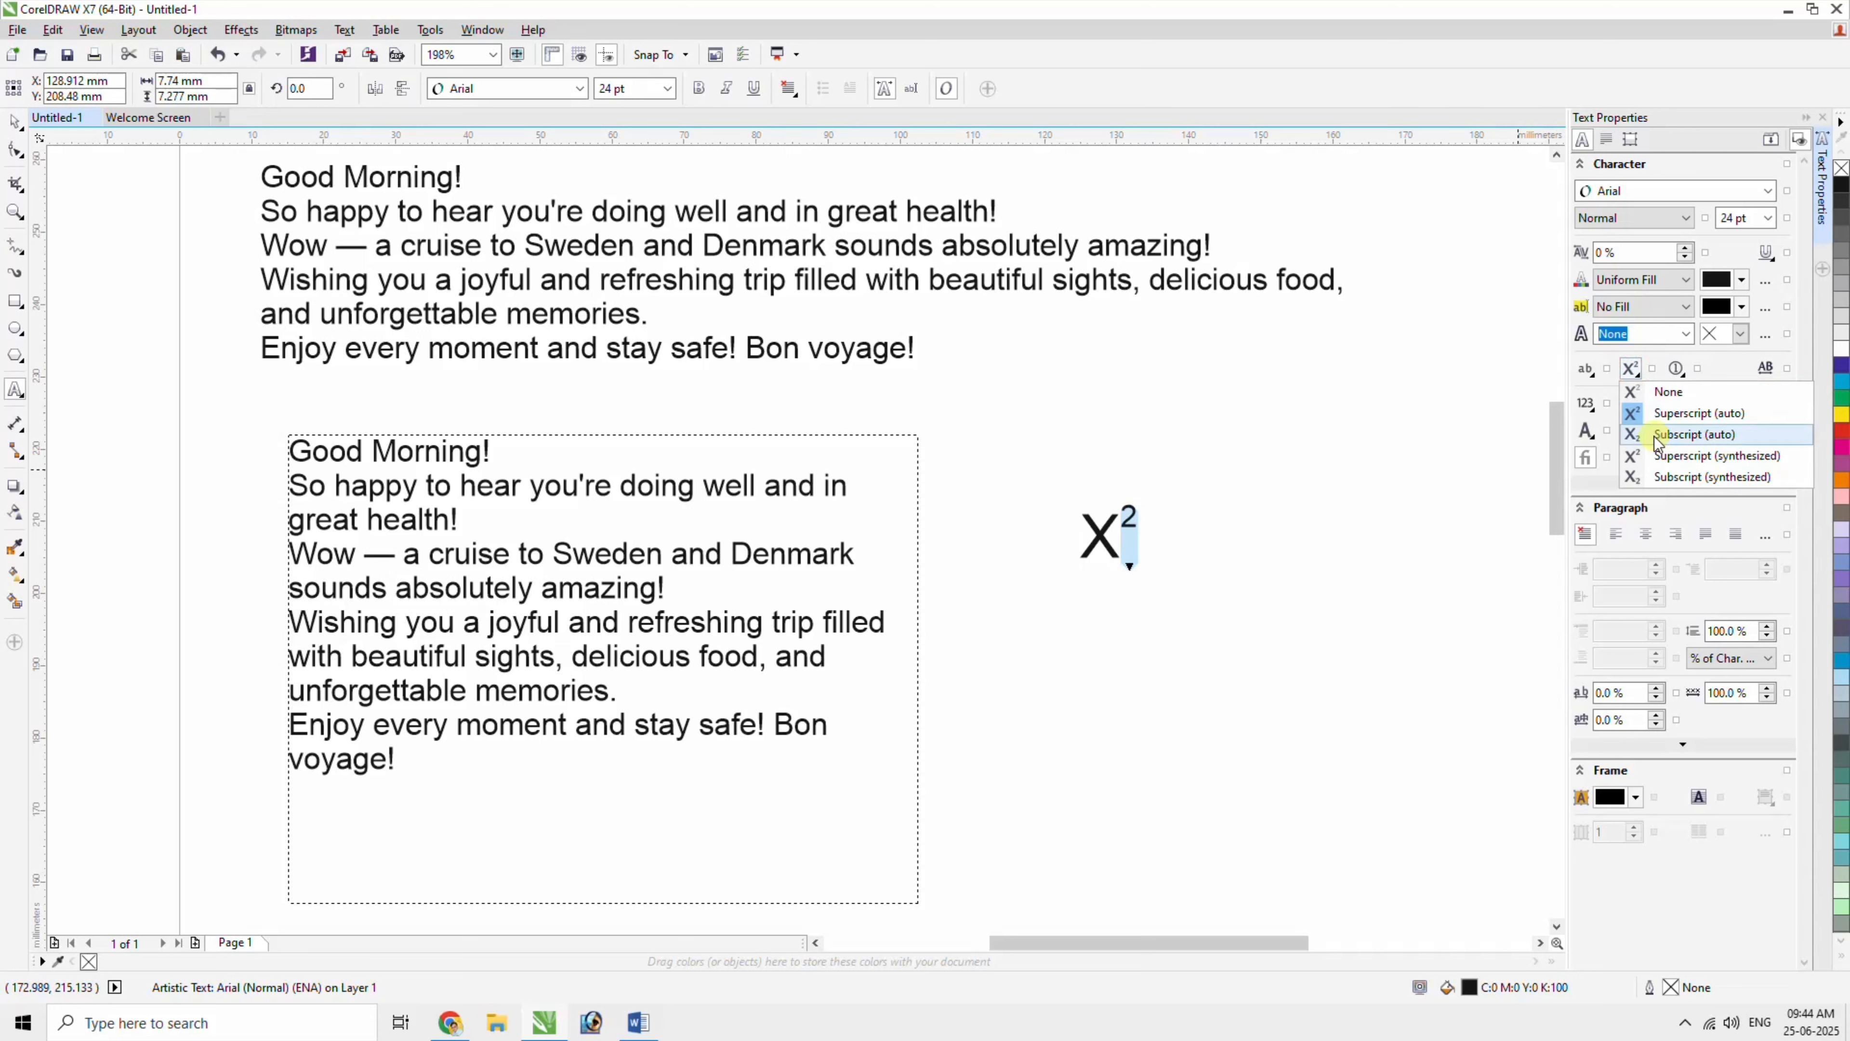
click(1657, 435)
click(1635, 369)
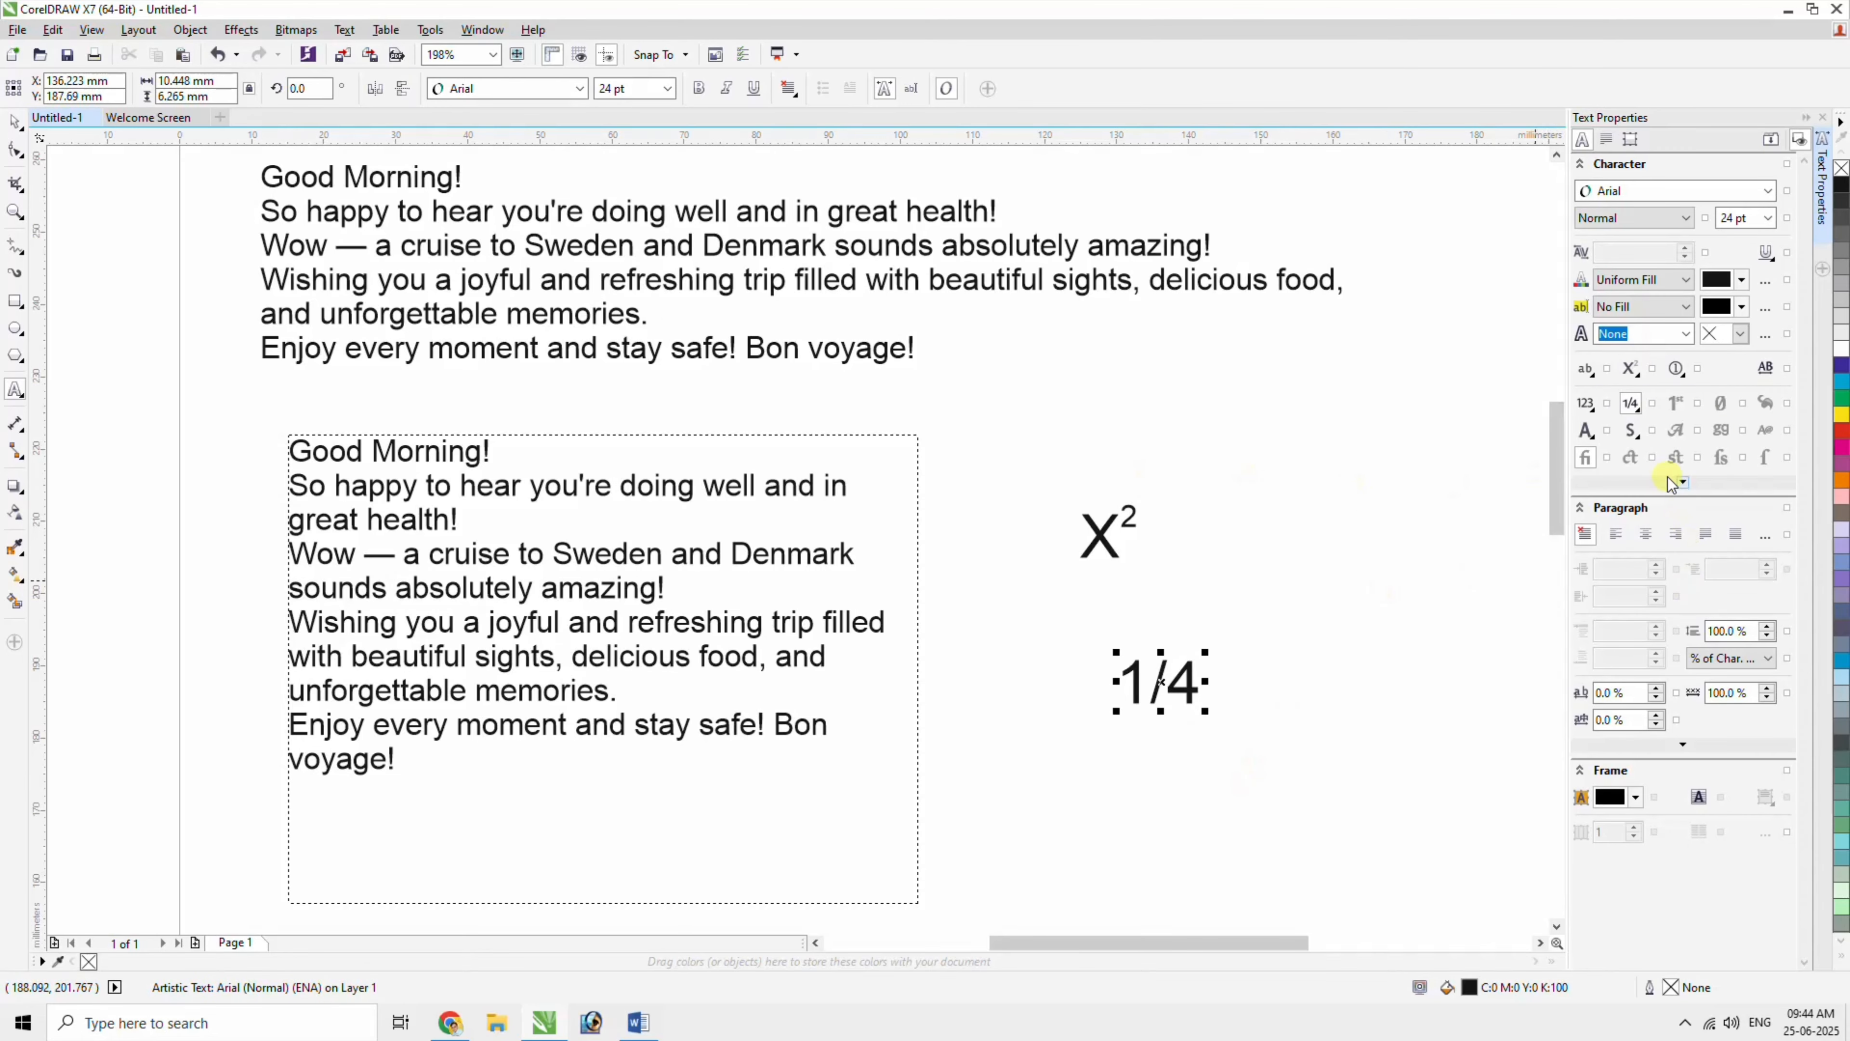
Select the whole "1/4" artistic text and format it as Numerator.
click(15, 120)
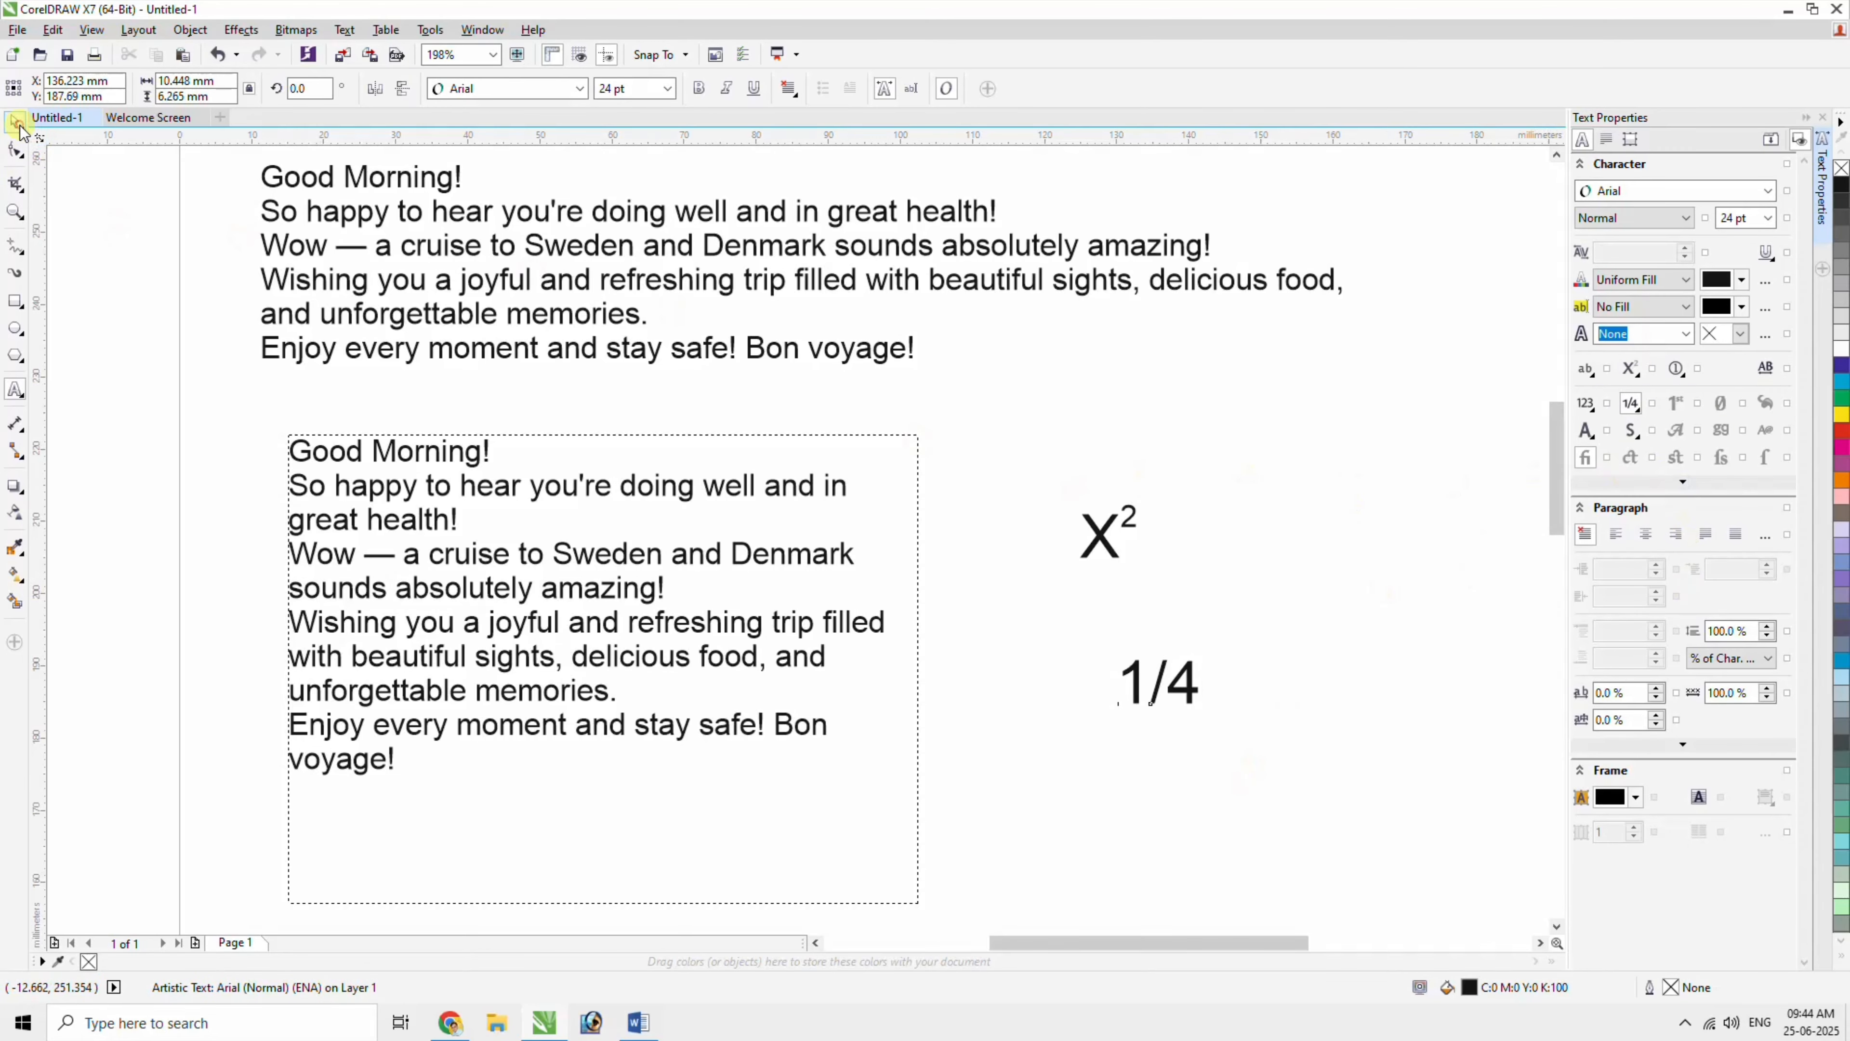
click(1630, 403)
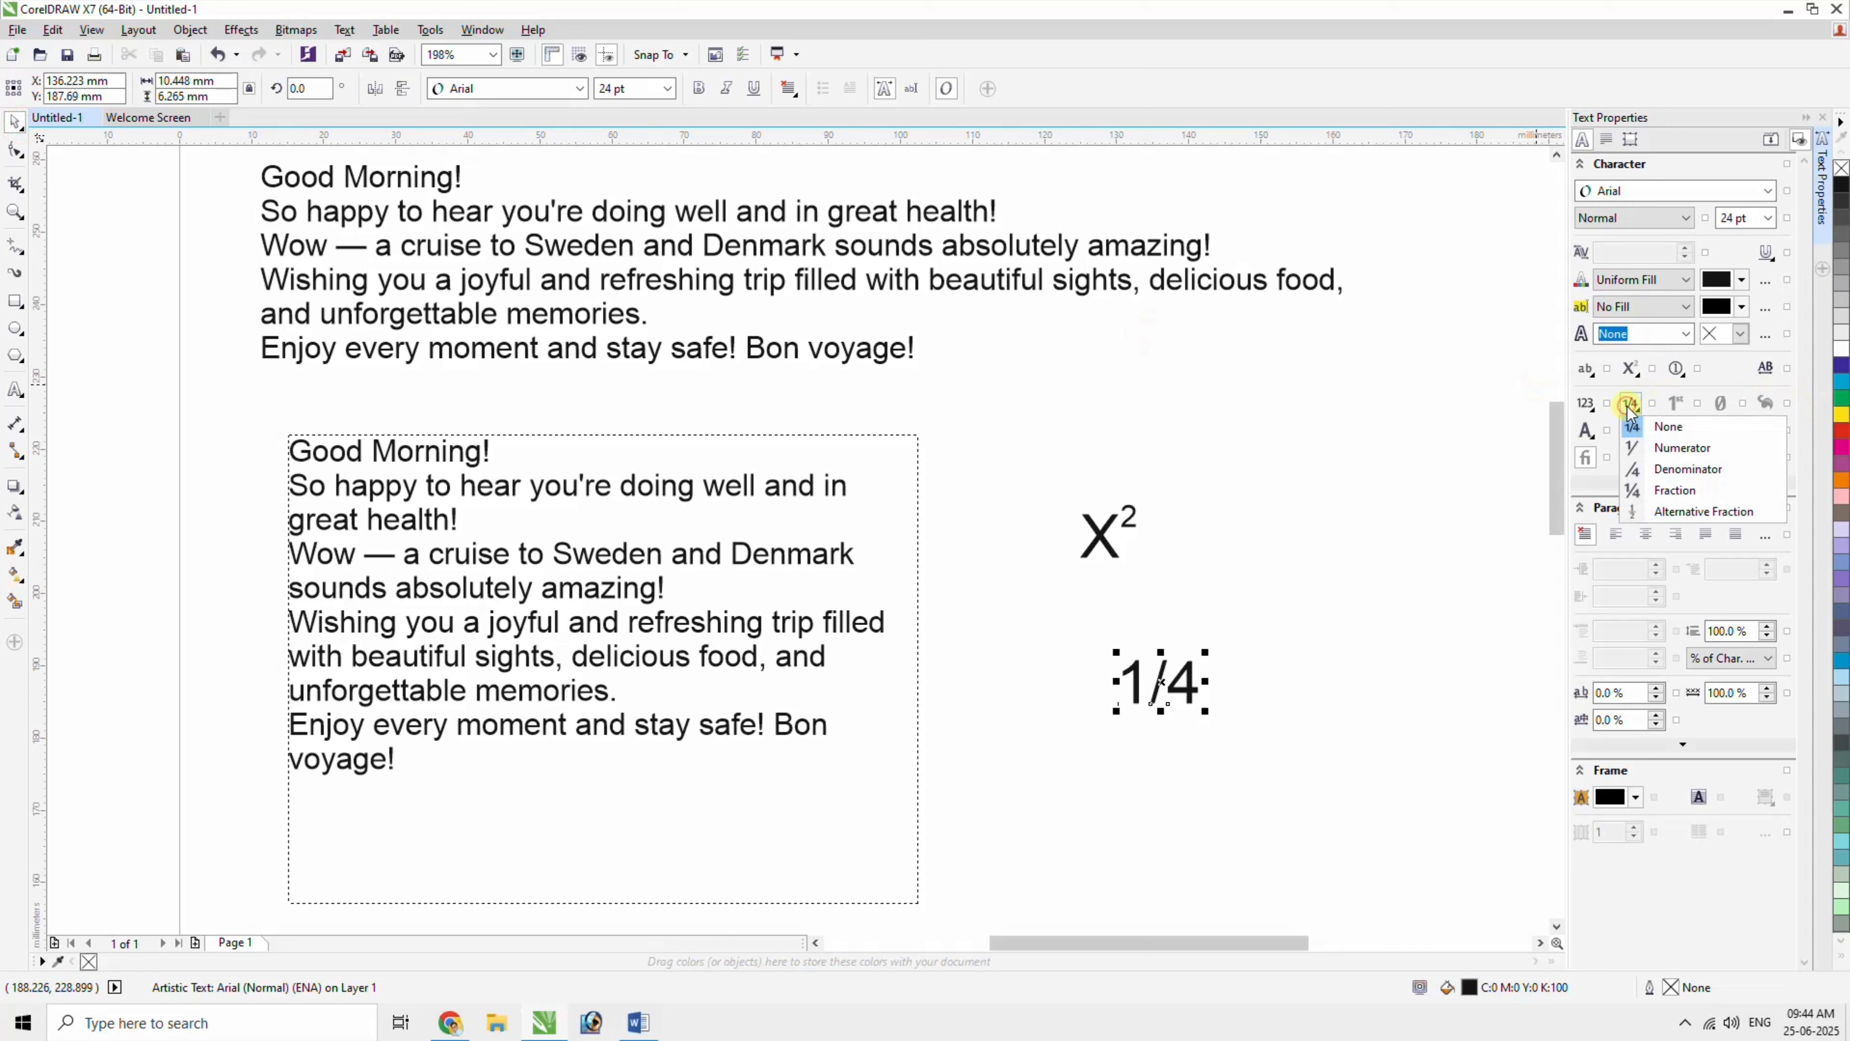
click(1654, 447)
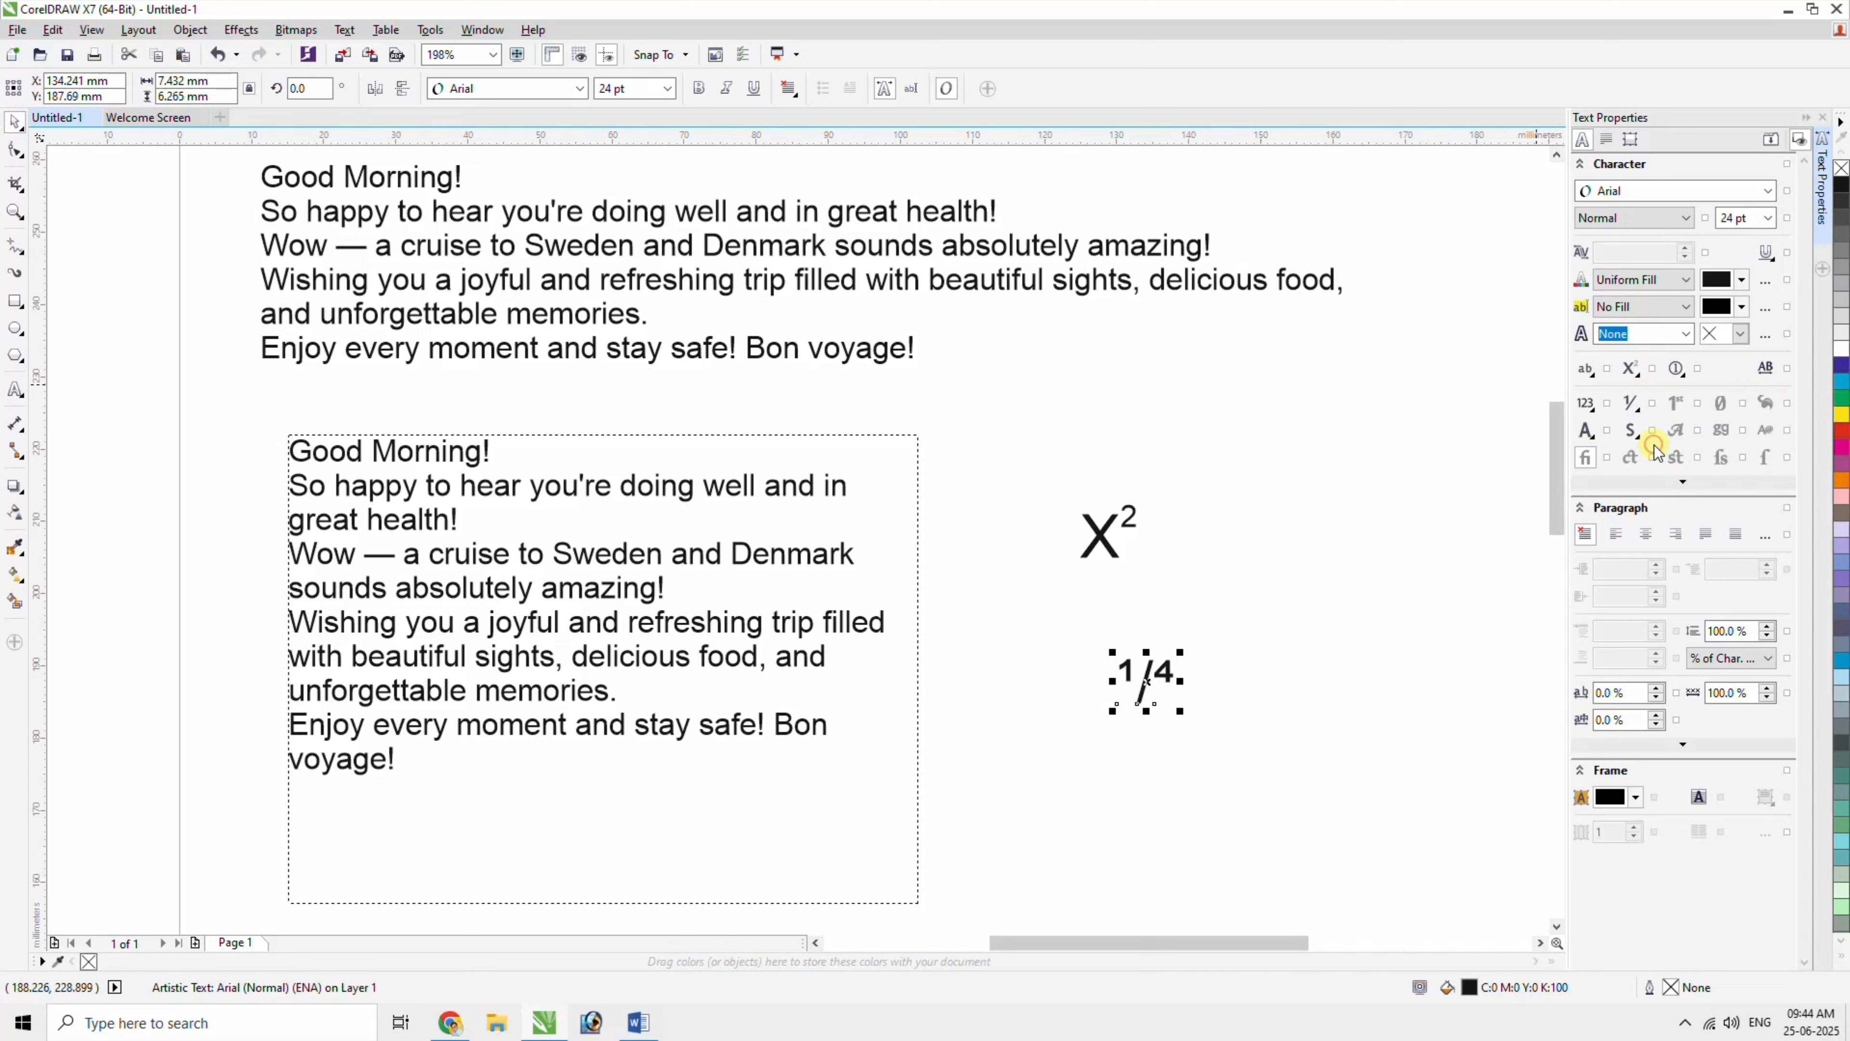
Format only the 4 in the "1/4" artistic text as Denominator.
double_click(1162, 674)
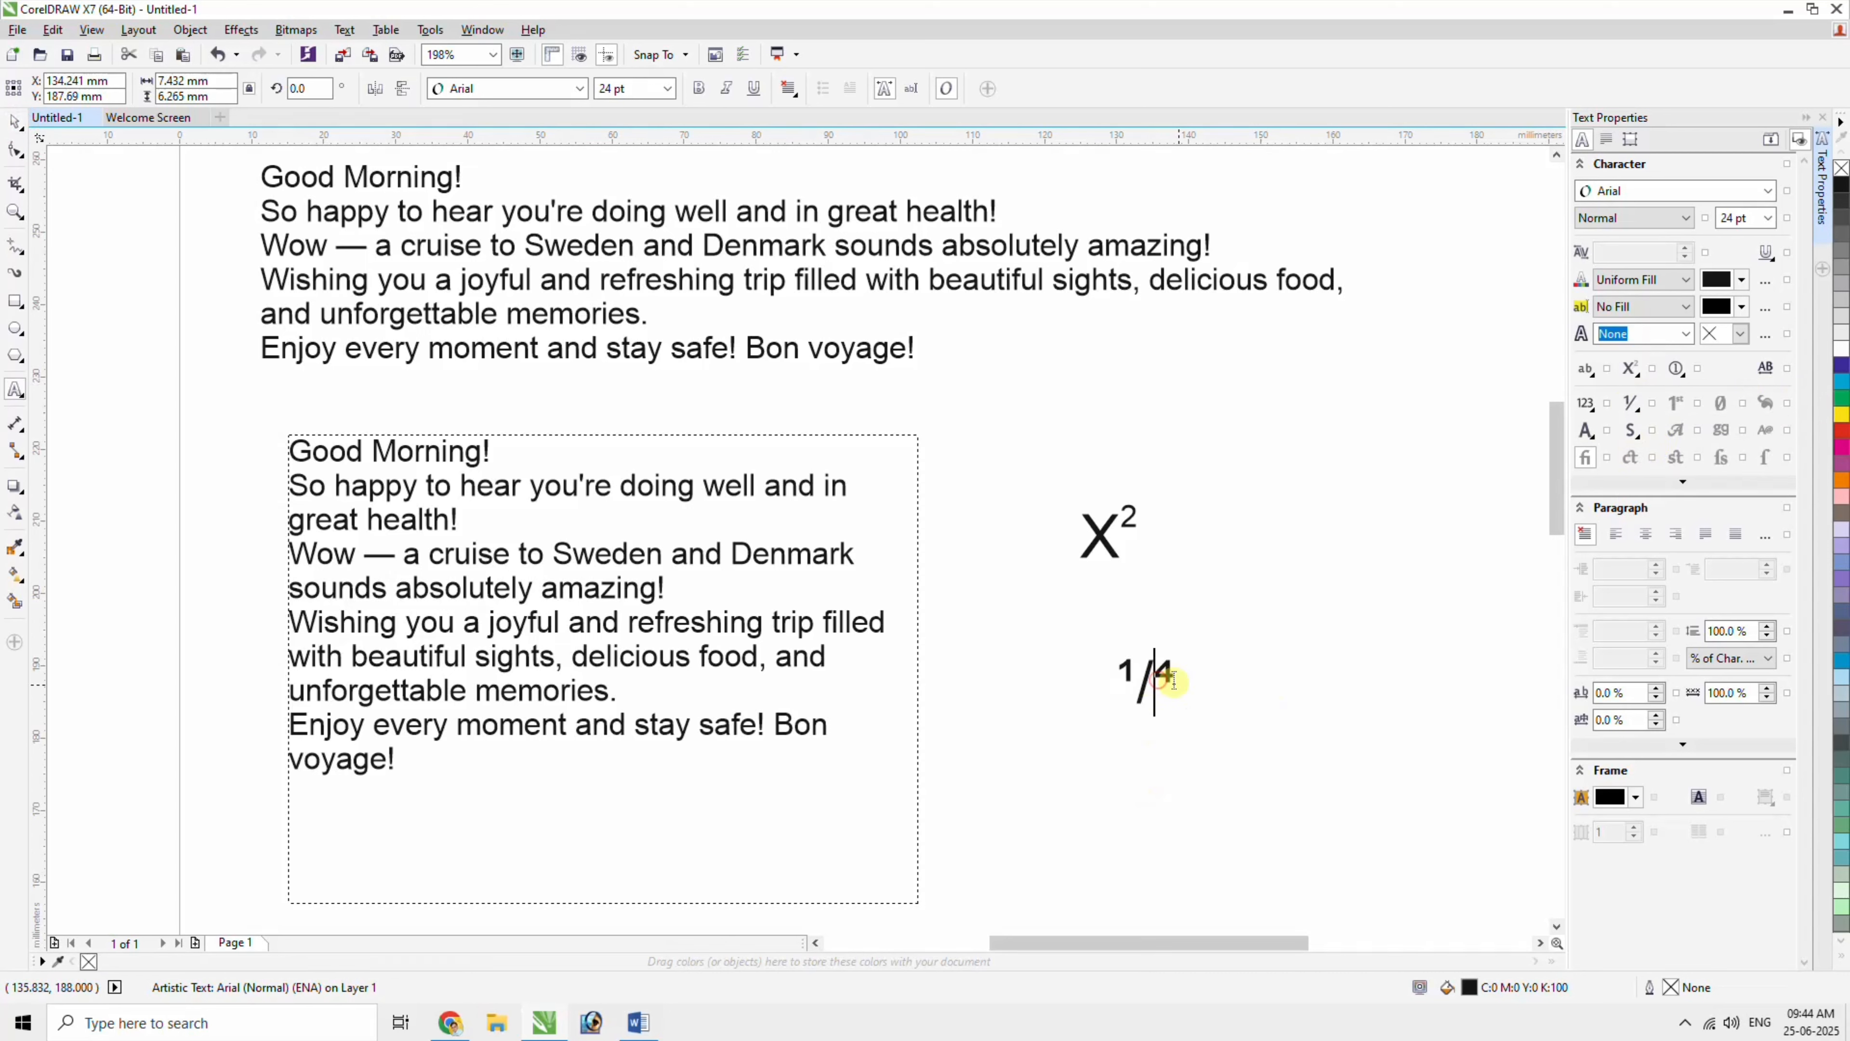
drag(1158, 678, 1186, 677)
click(1630, 370)
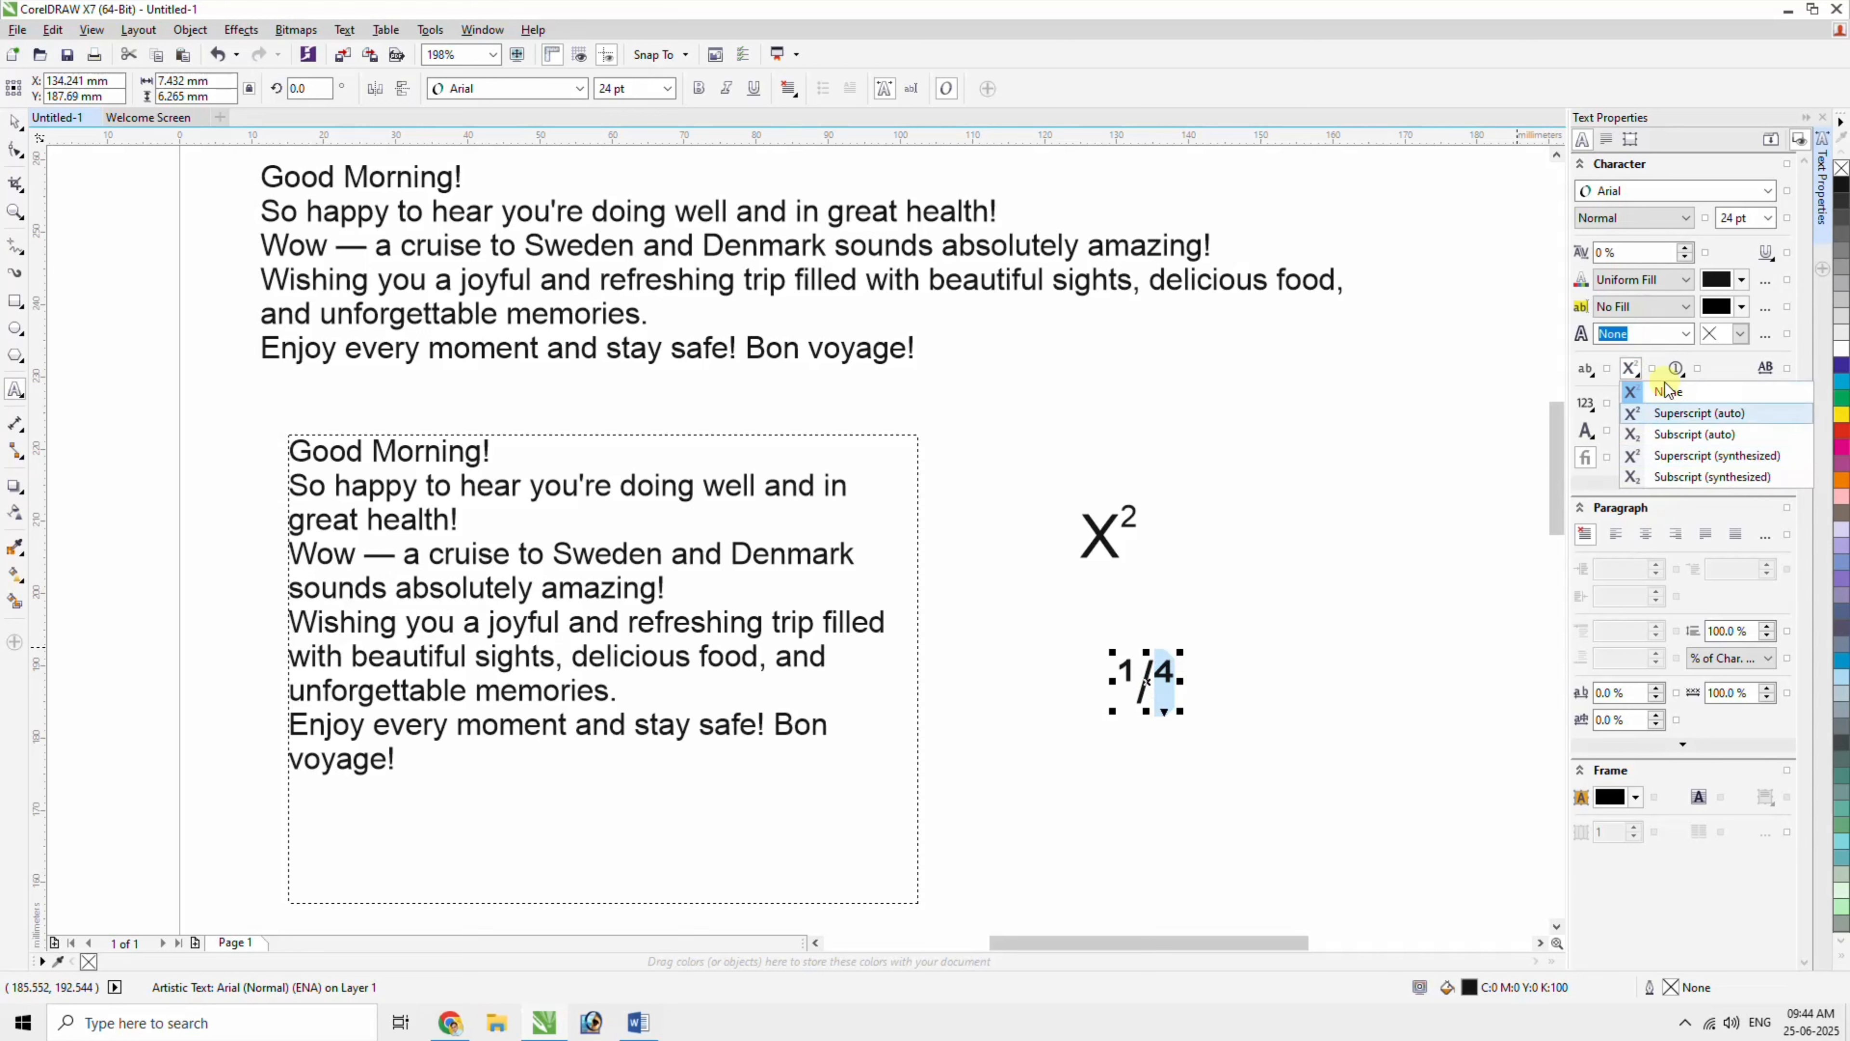
click(1588, 412)
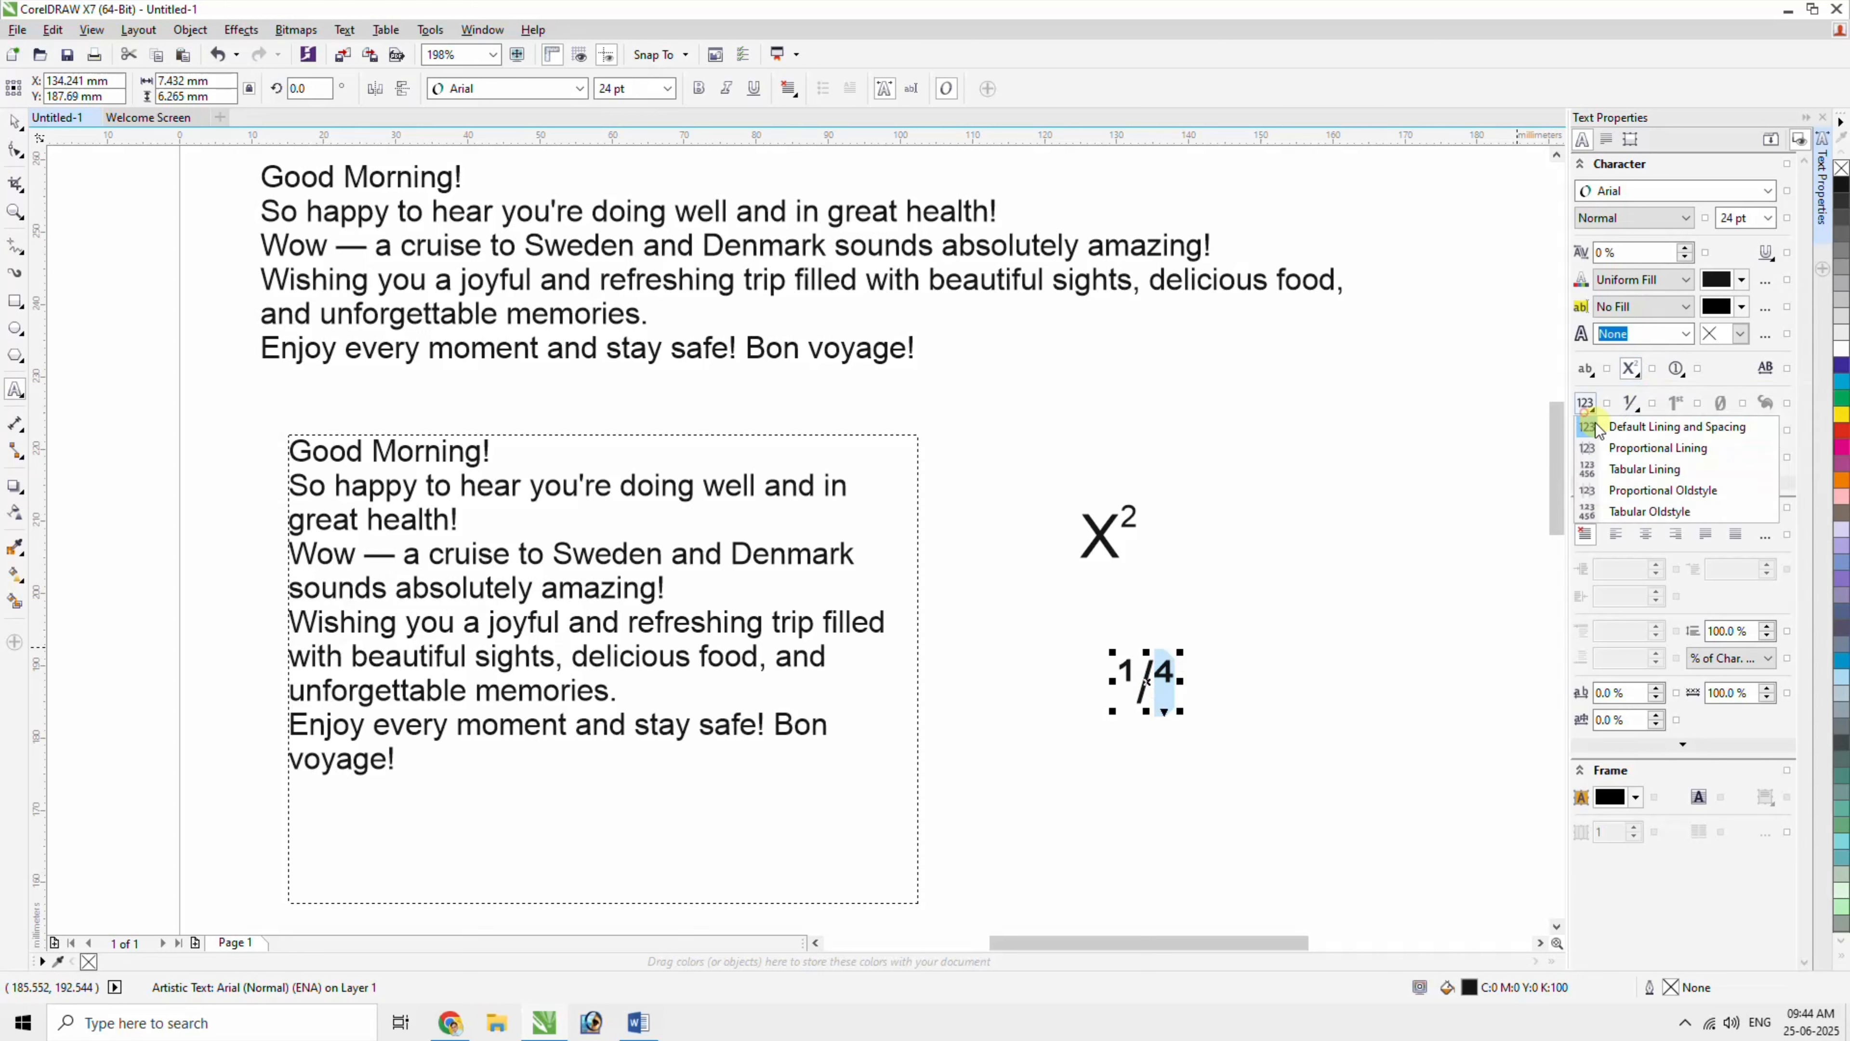
click(1630, 403)
click(1669, 471)
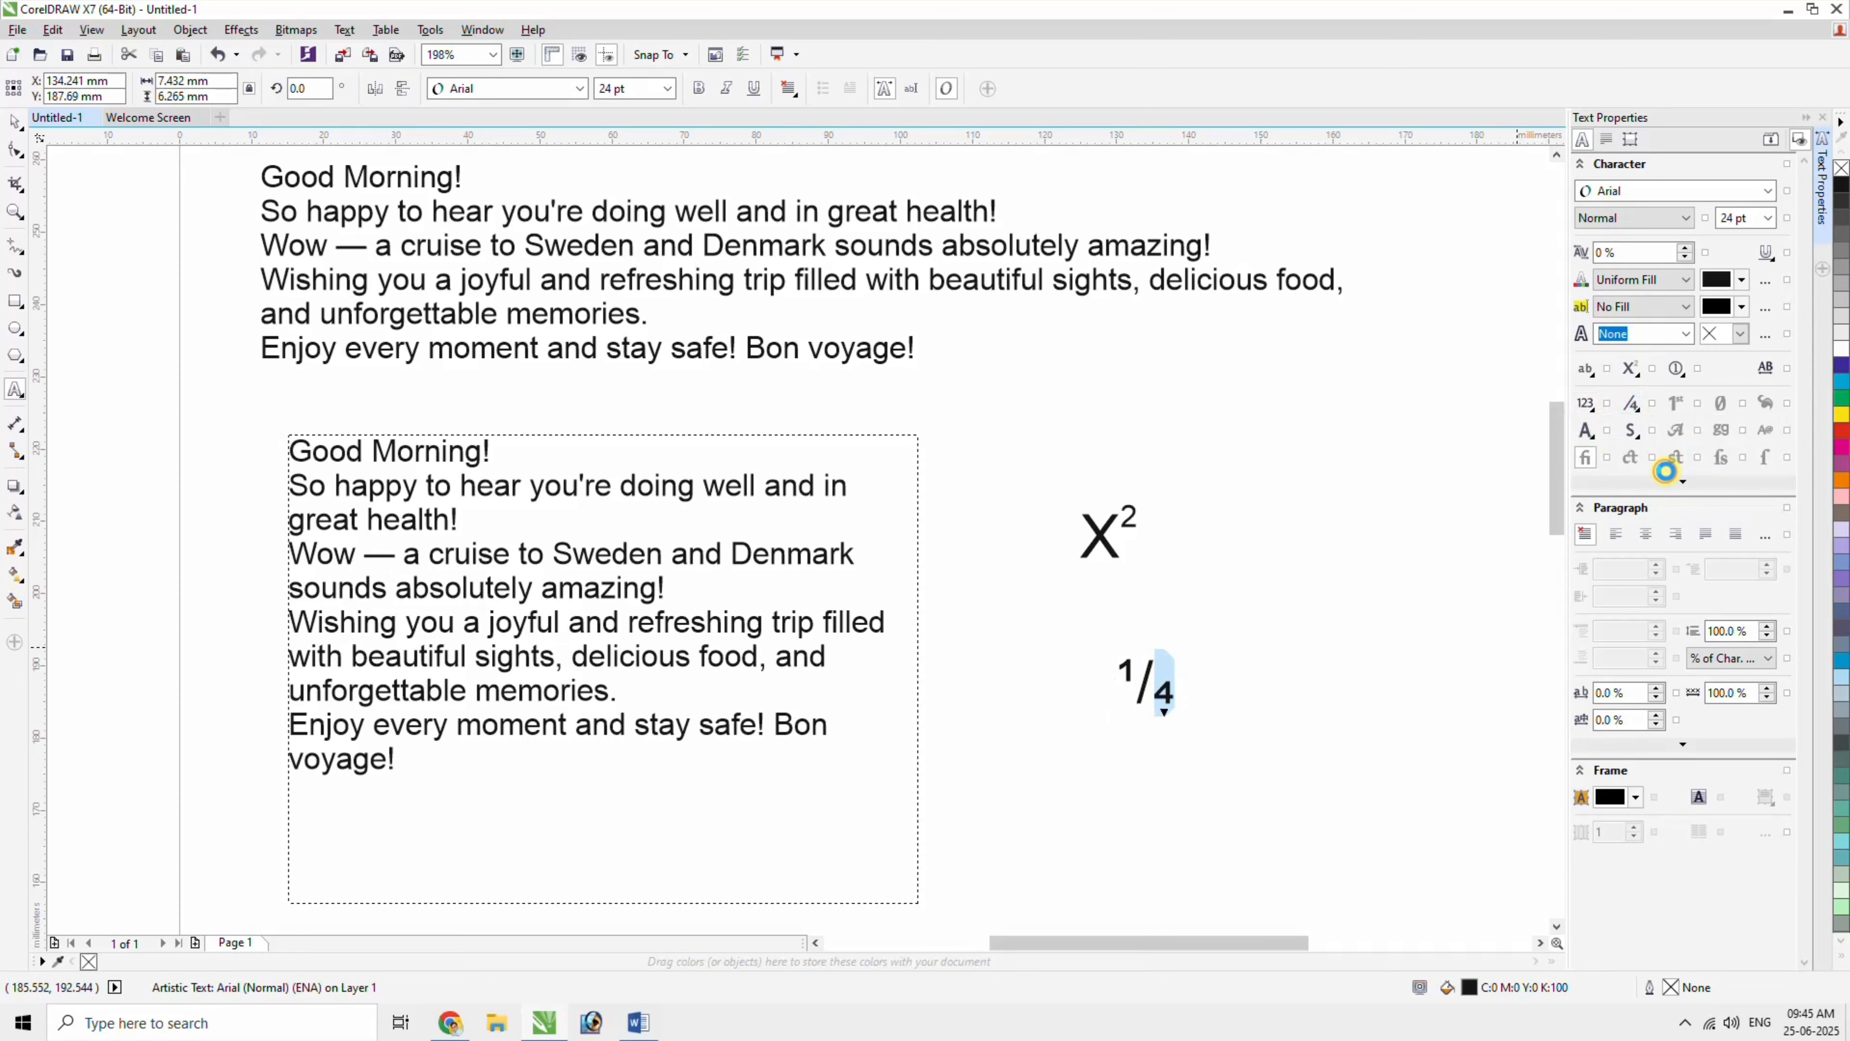
Apply the Alternative Fraction style to the "1/4" artistic text.
click(1139, 676)
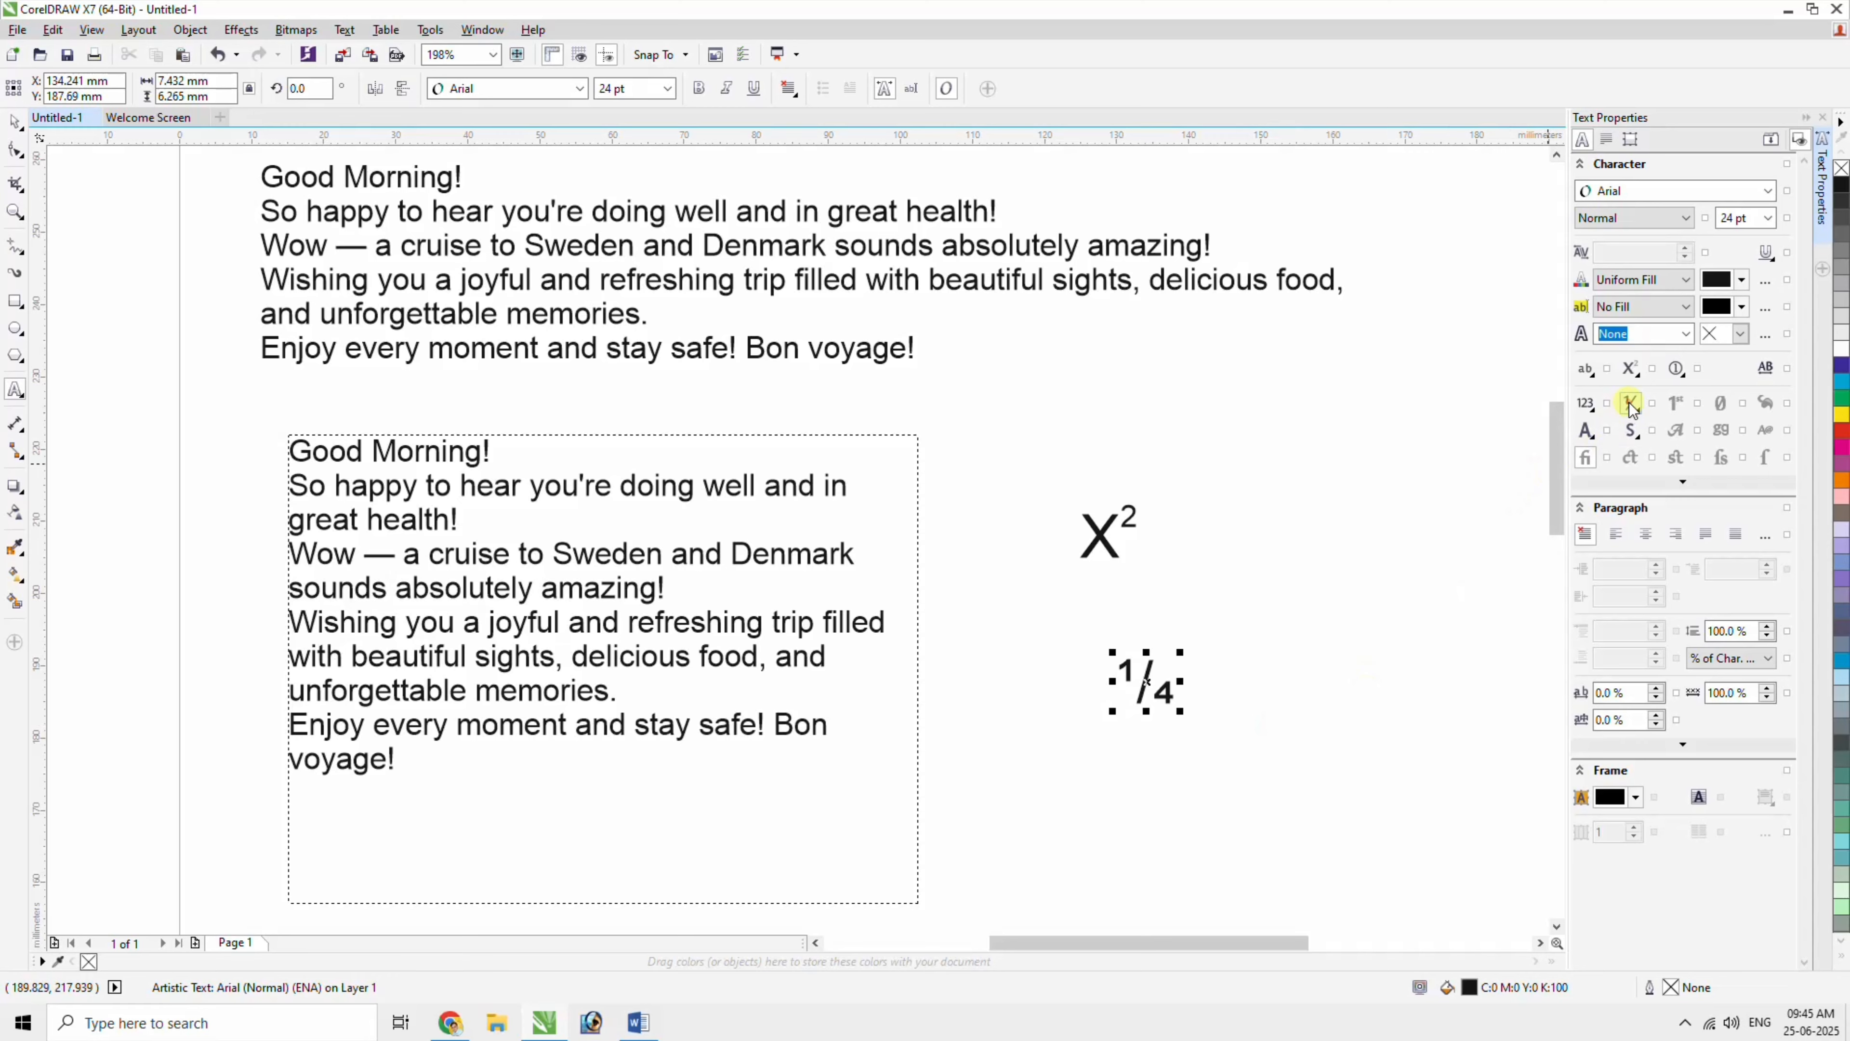
click(1629, 405)
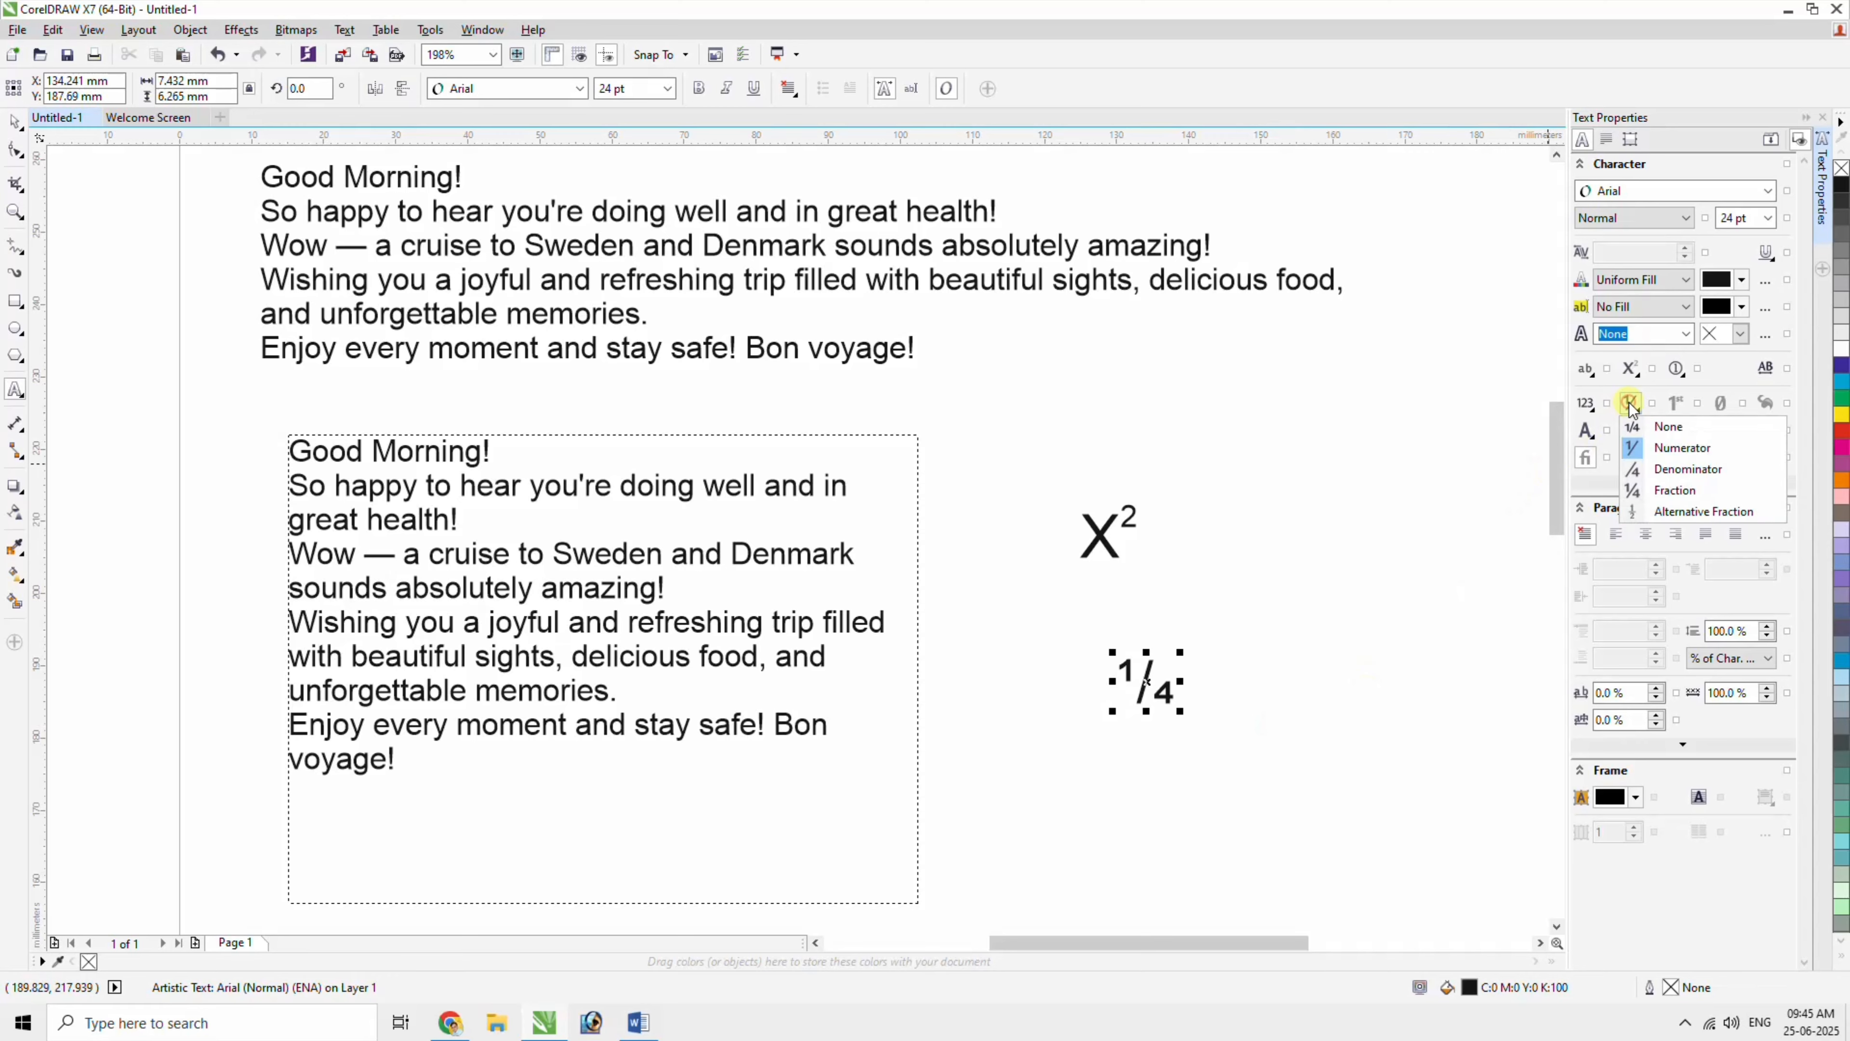
click(1687, 512)
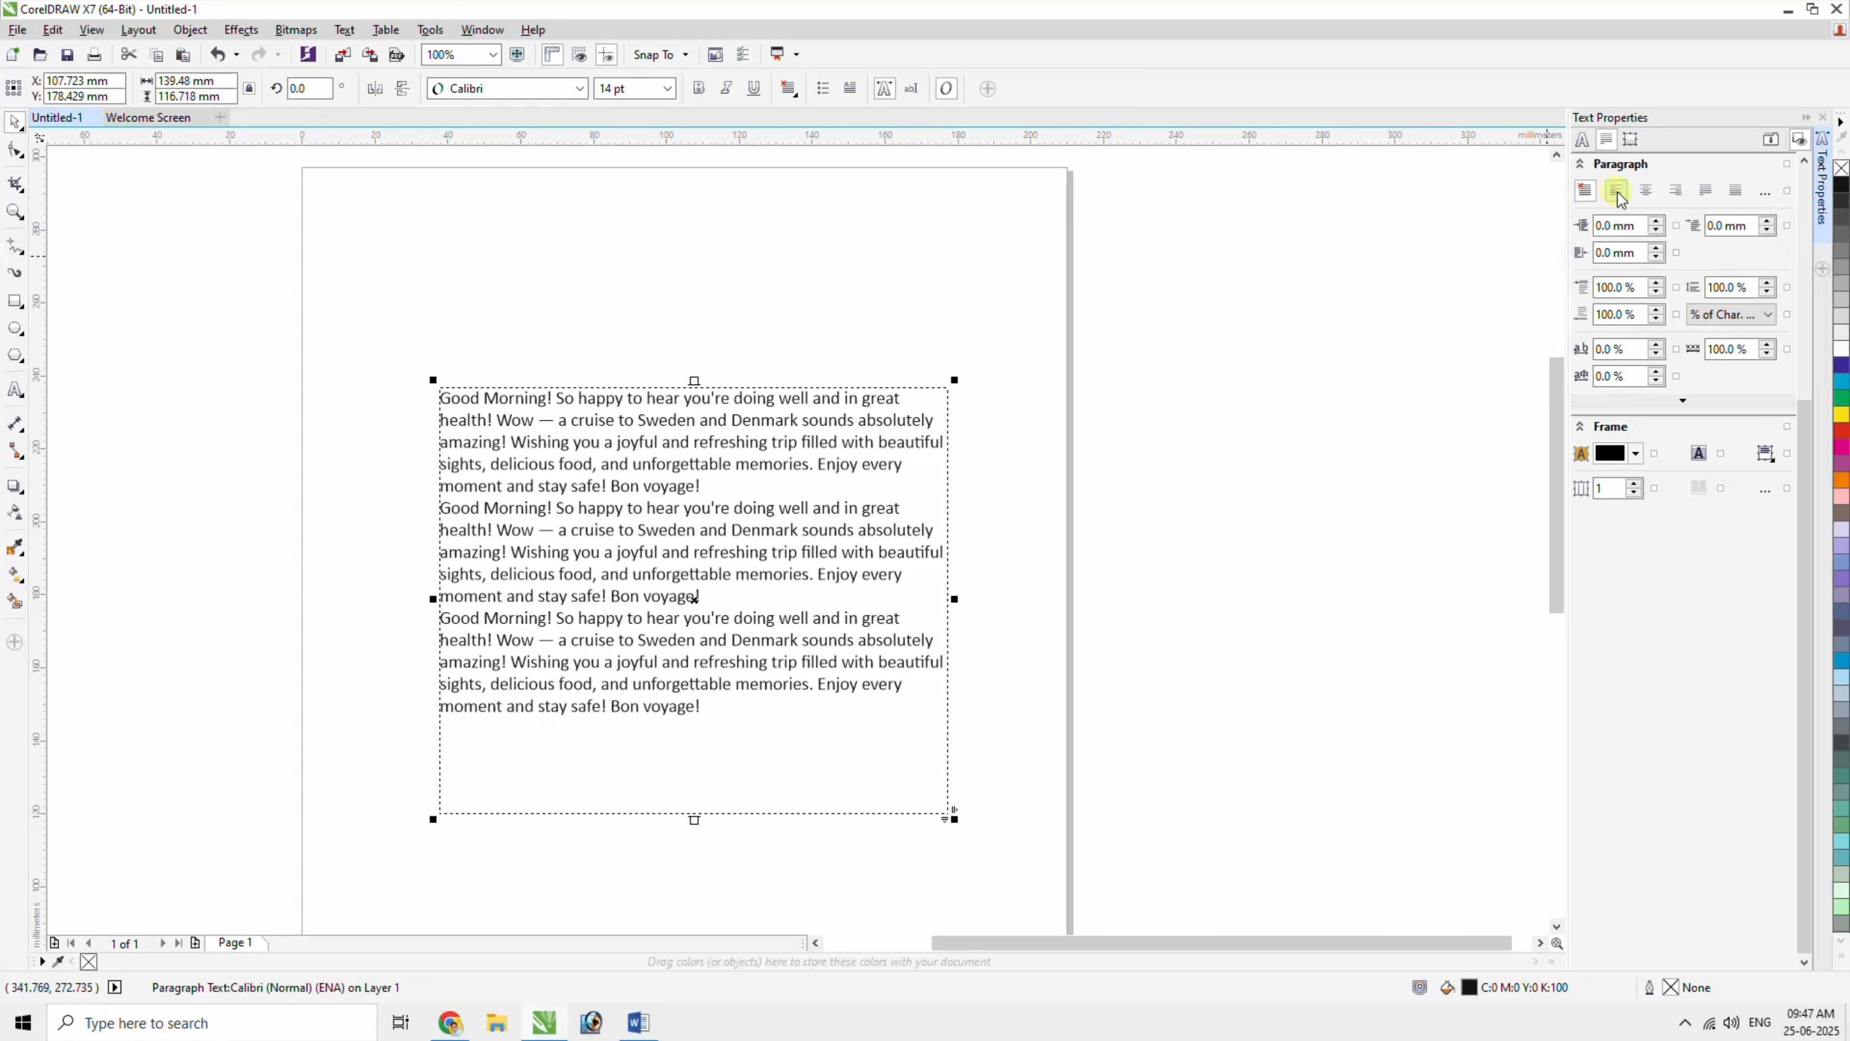
Try center and left alignment on the paragraph text, and apply full justification.
click(1645, 192)
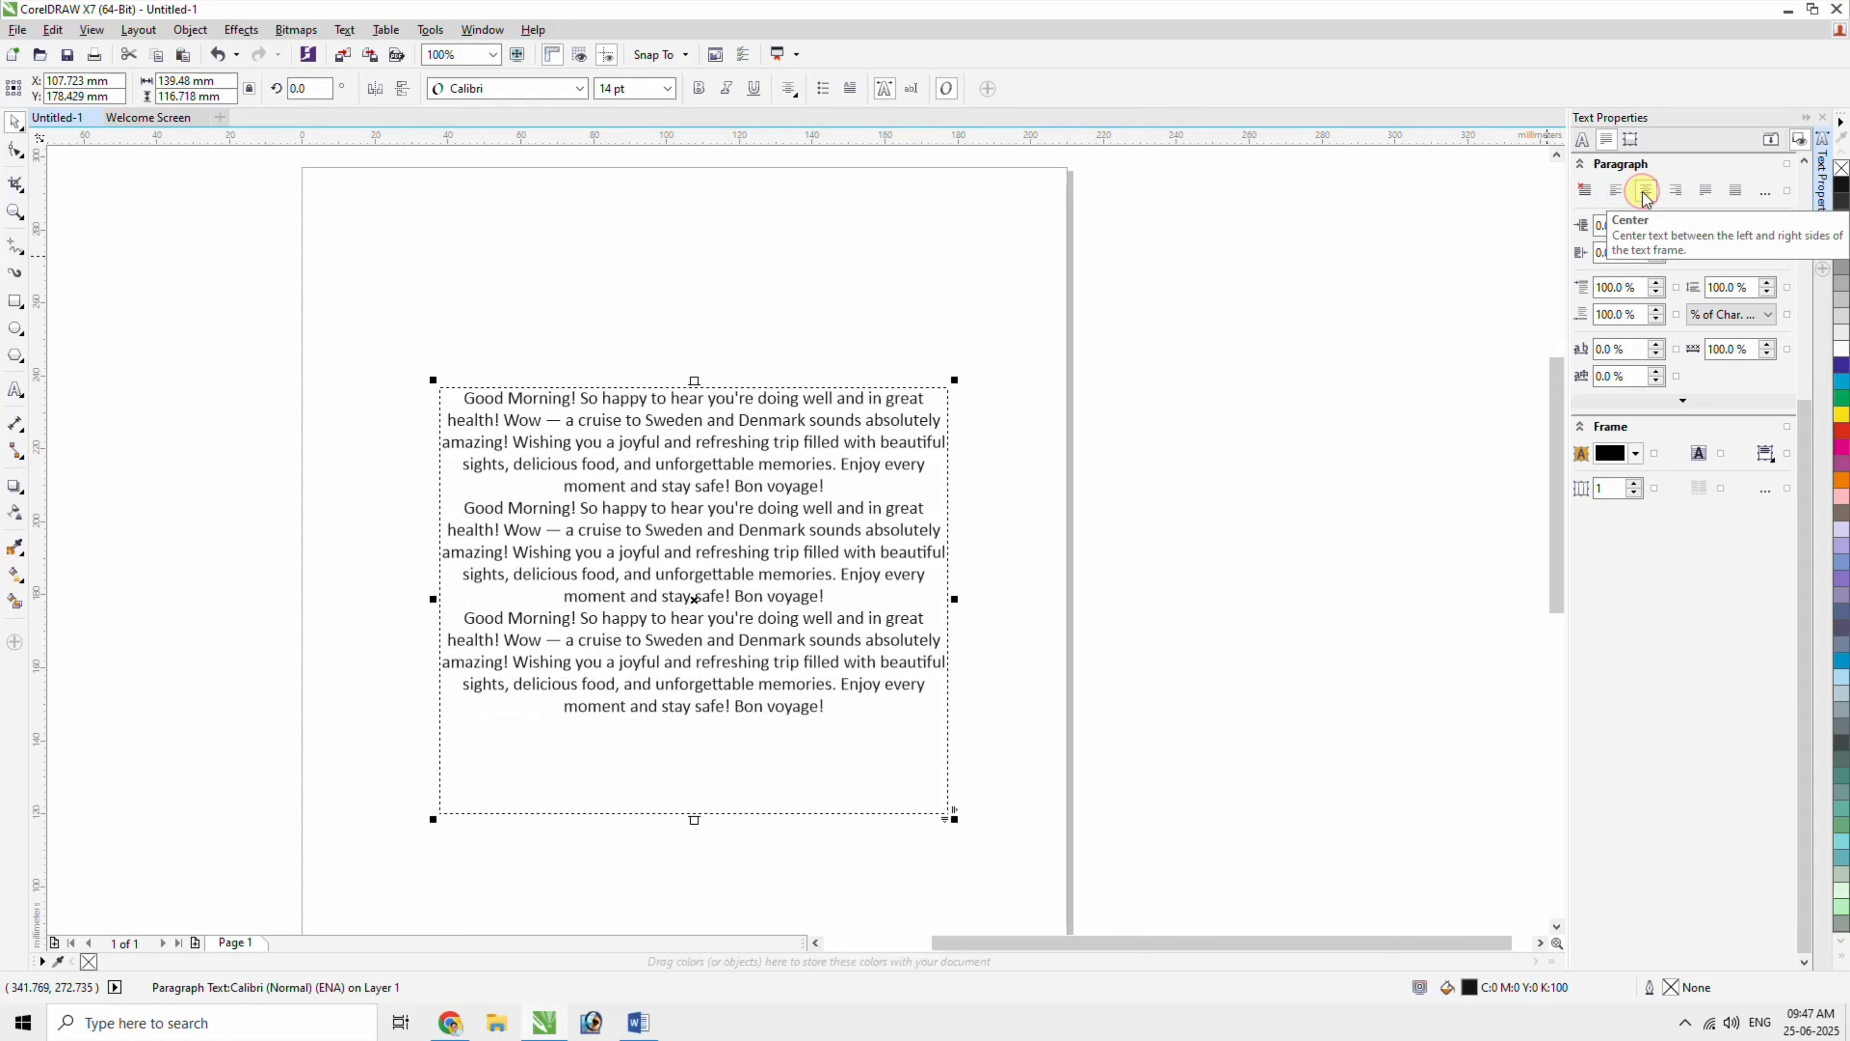
click(1617, 193)
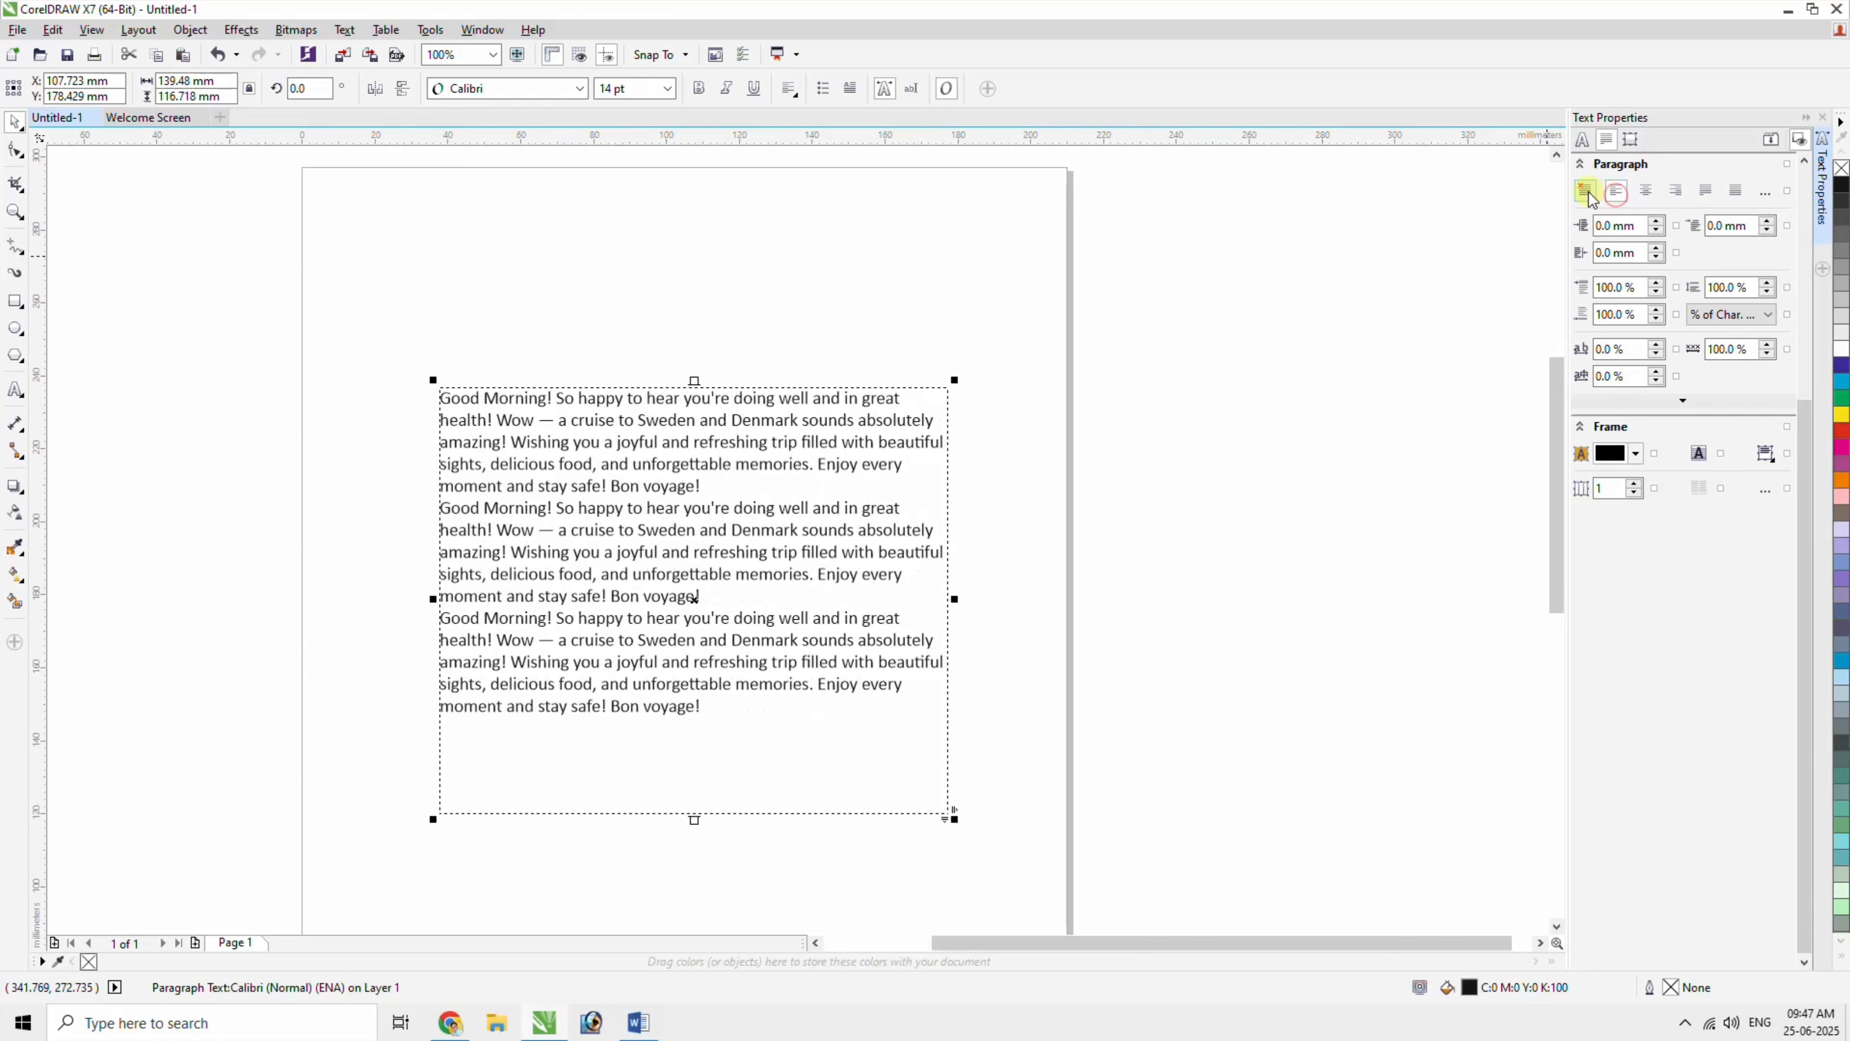
click(1704, 193)
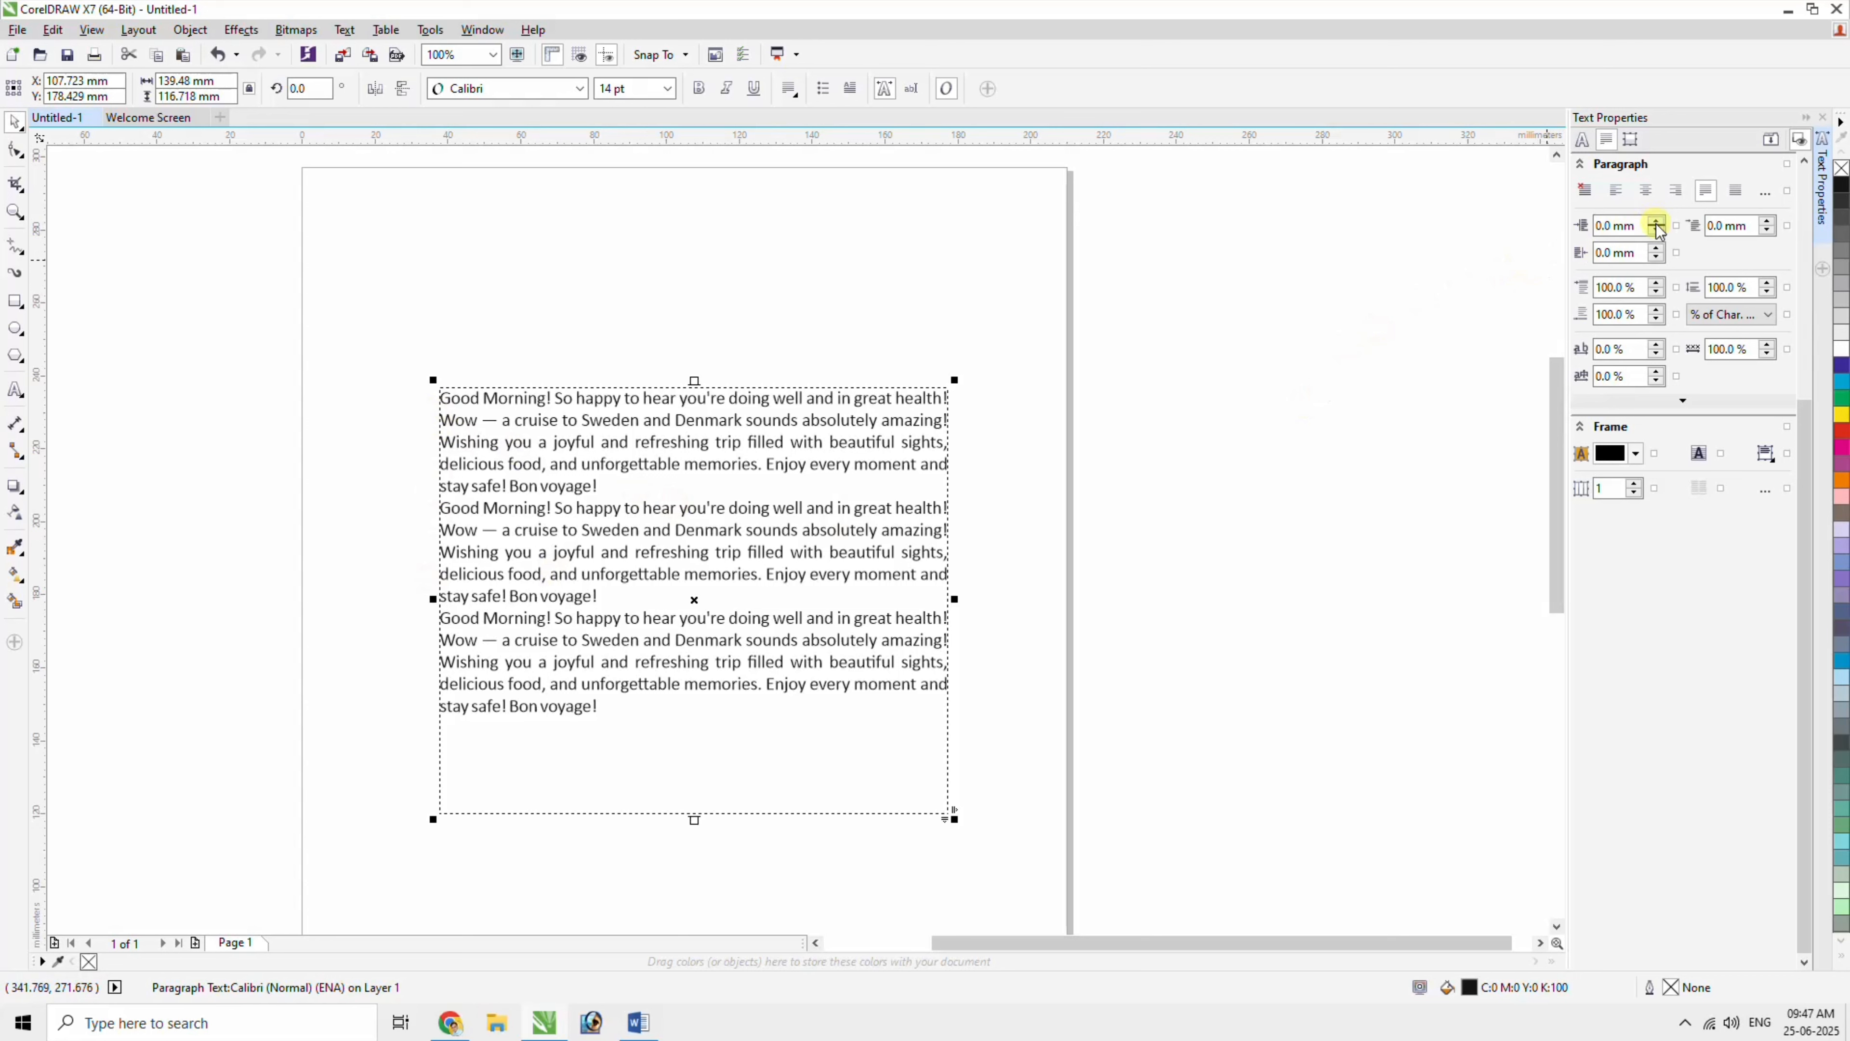
Set the left line indent of the justified paragraph text to 10 mm.
double_click(1604, 227)
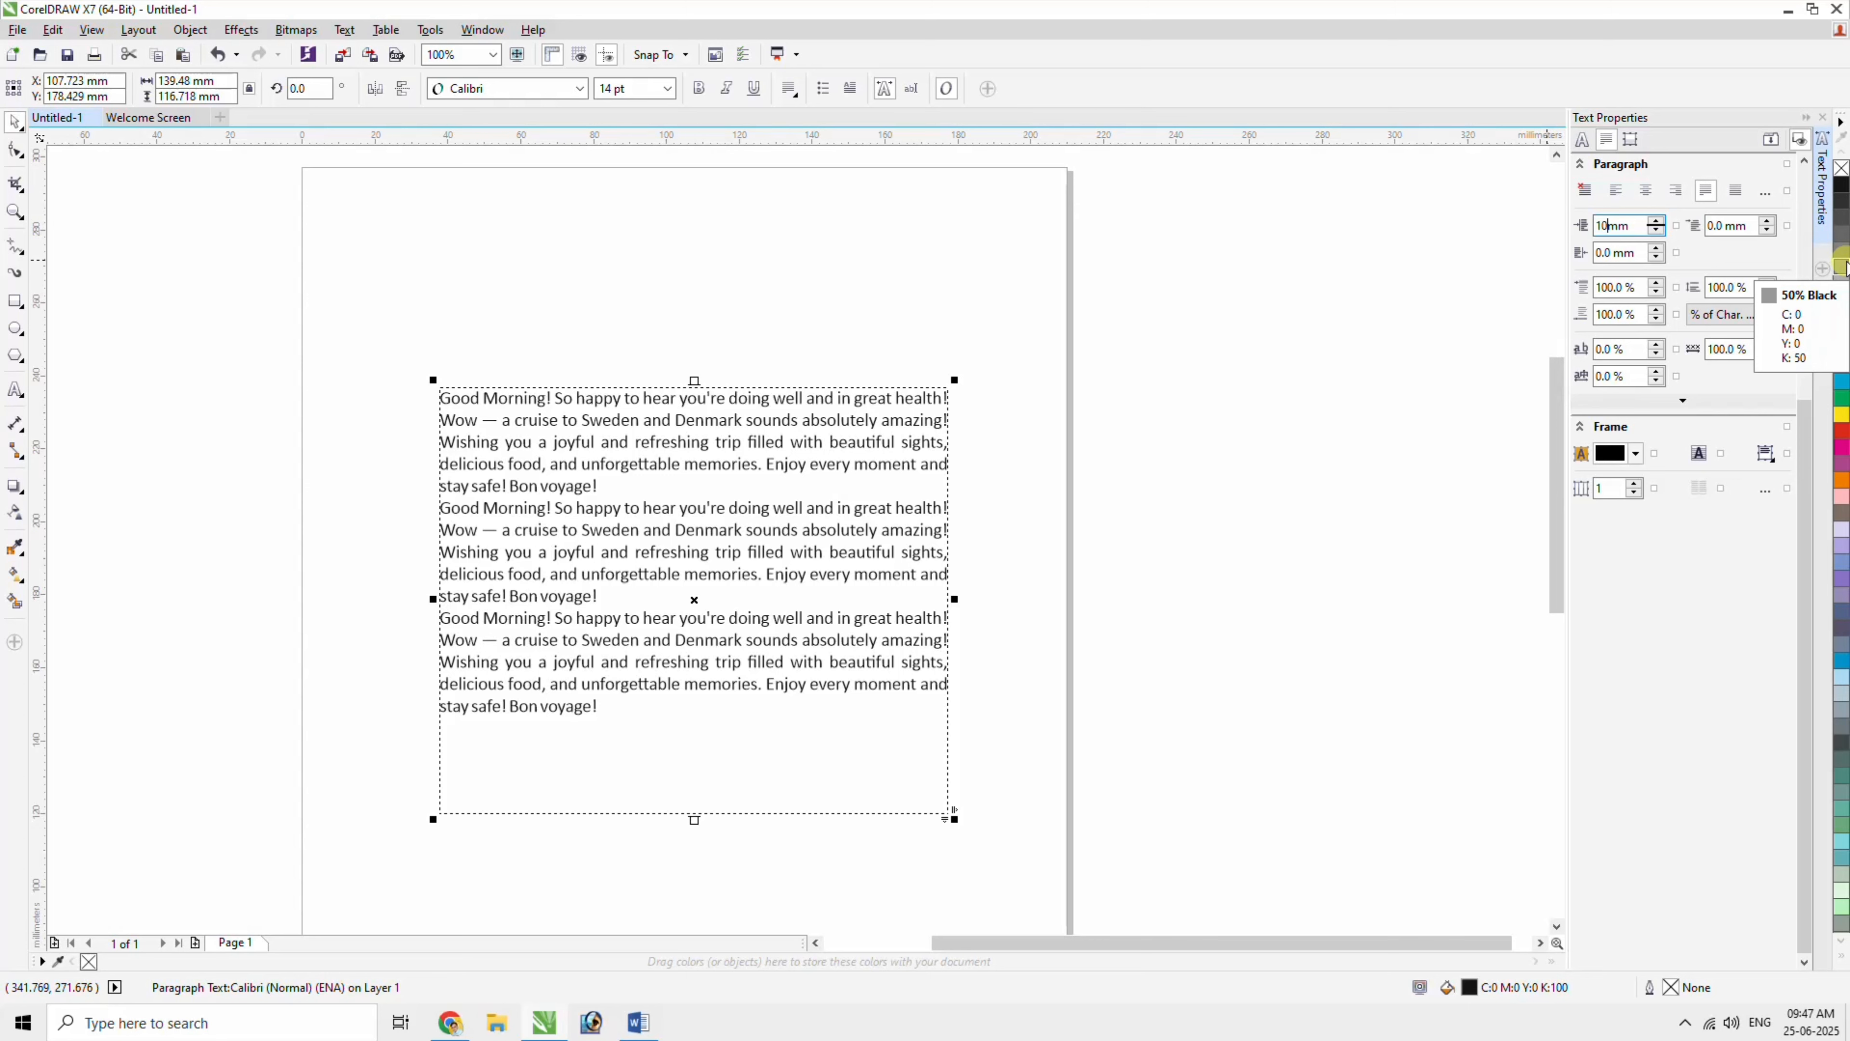
text(10mm)
key(Return)
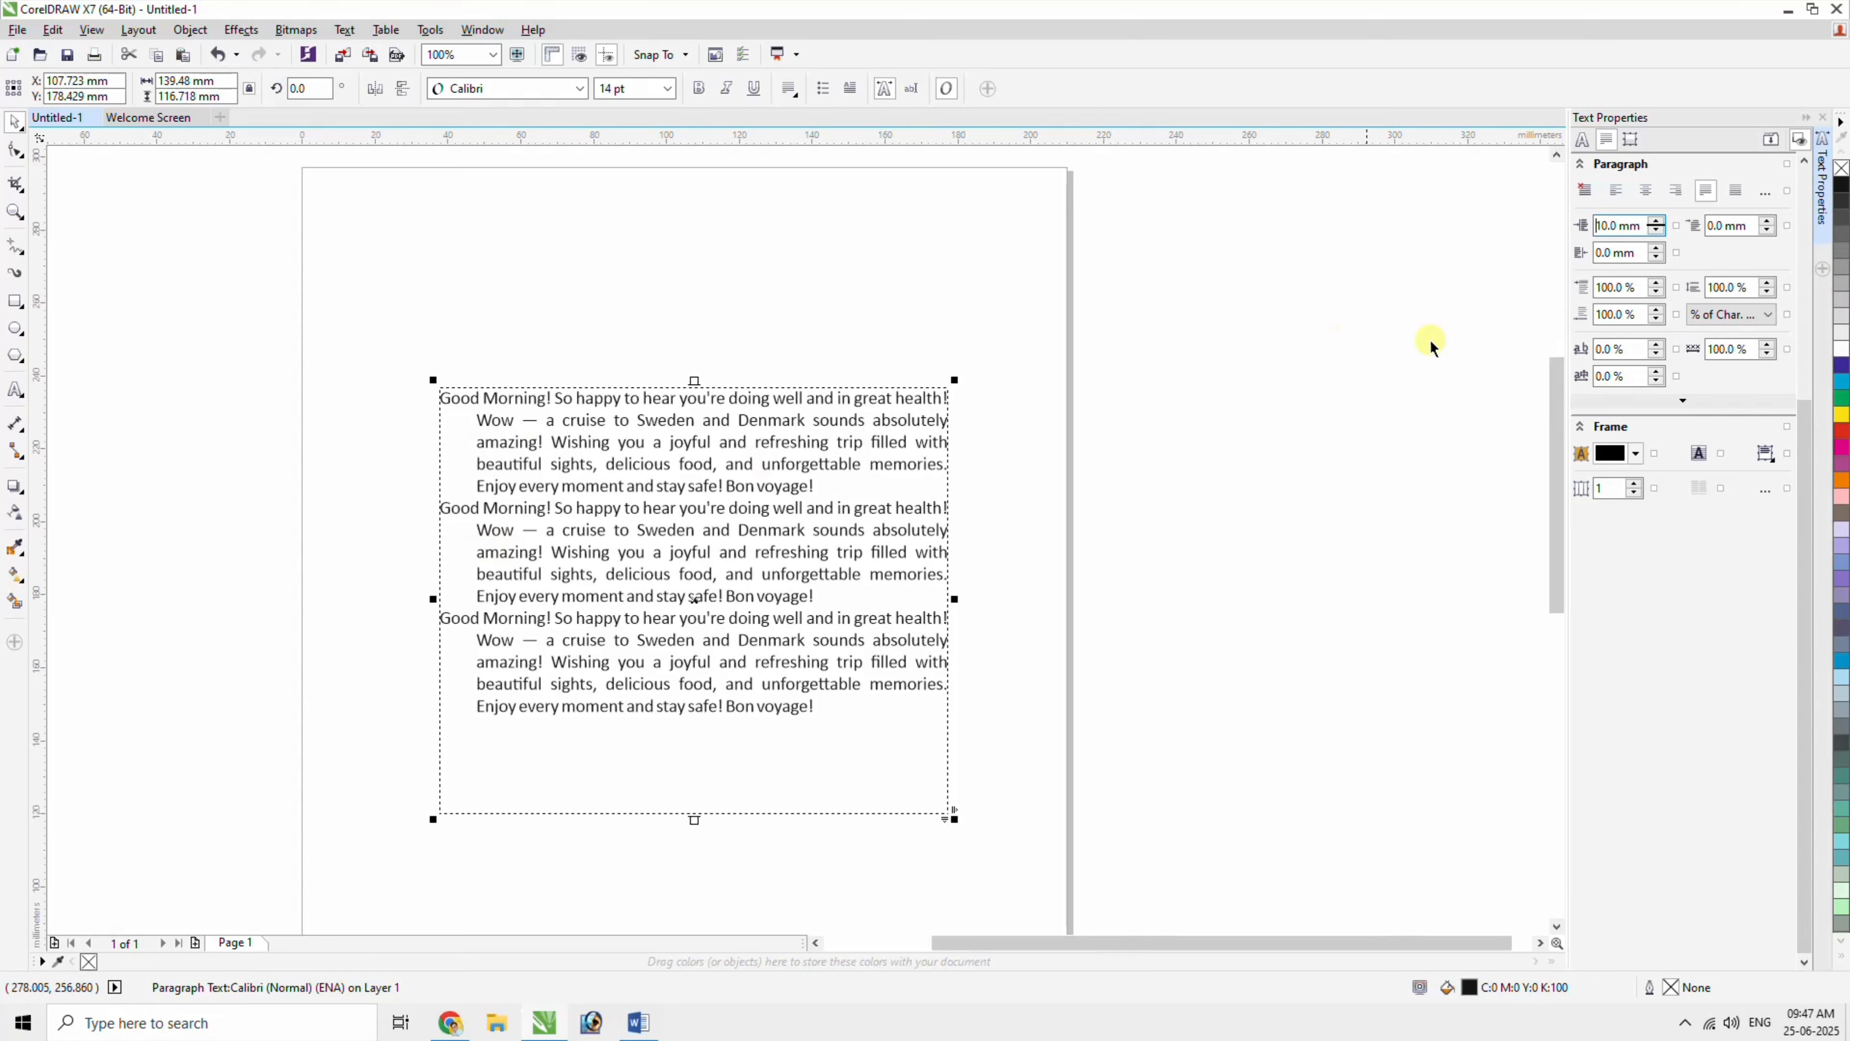
Try a 10 mm first line indent on the paragraph text and undo it.
double_click(1716, 225)
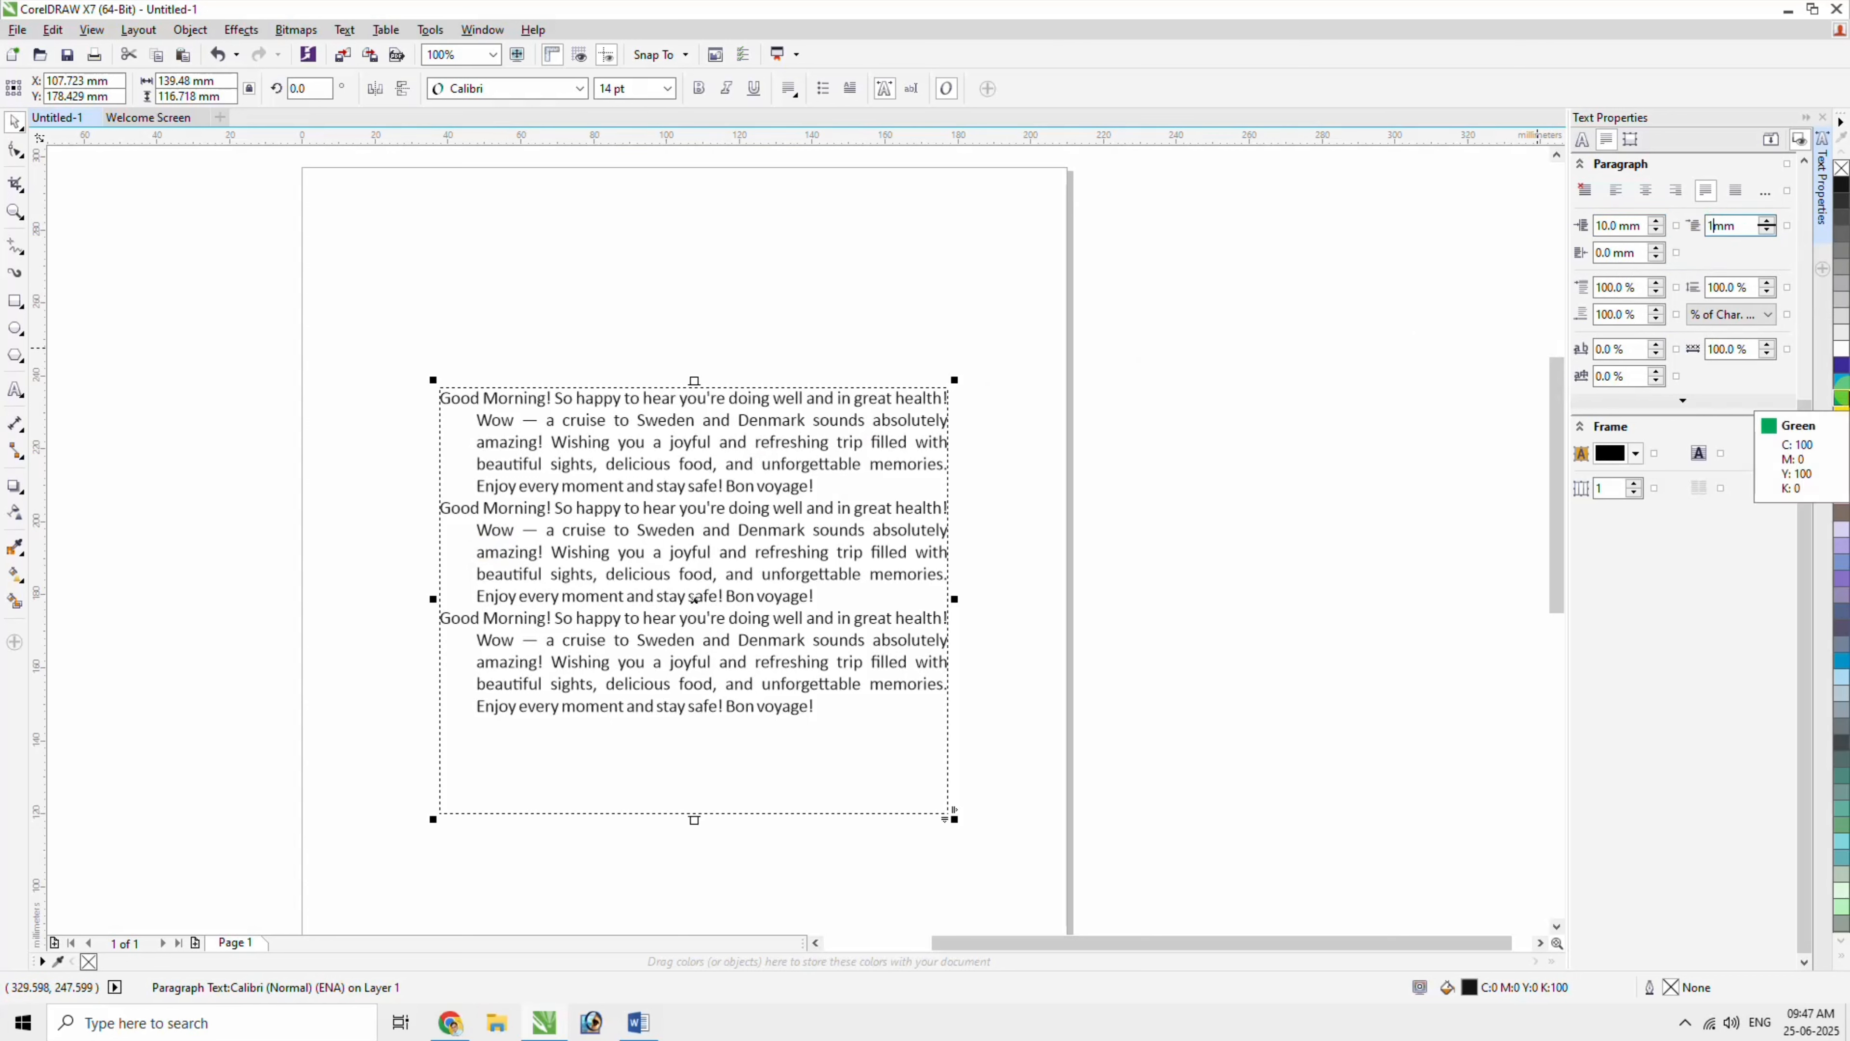
key(Return)
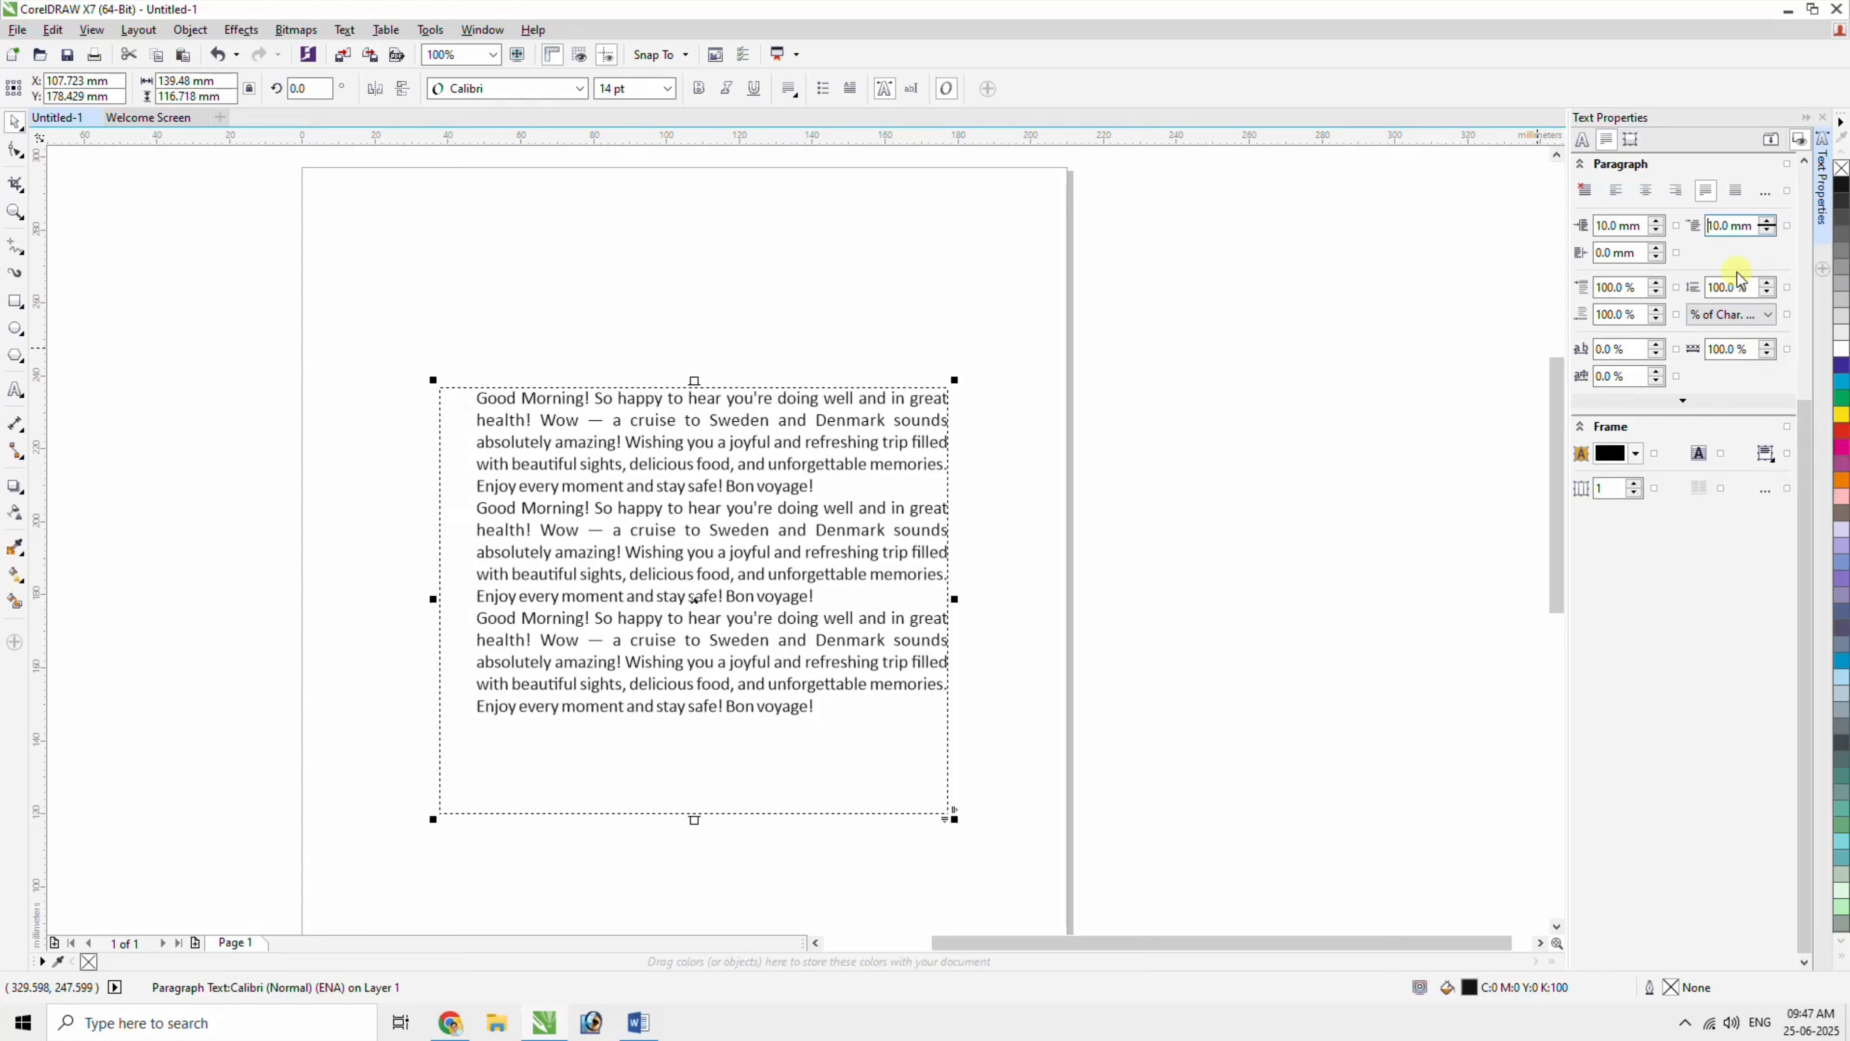
key(ctrl+z)
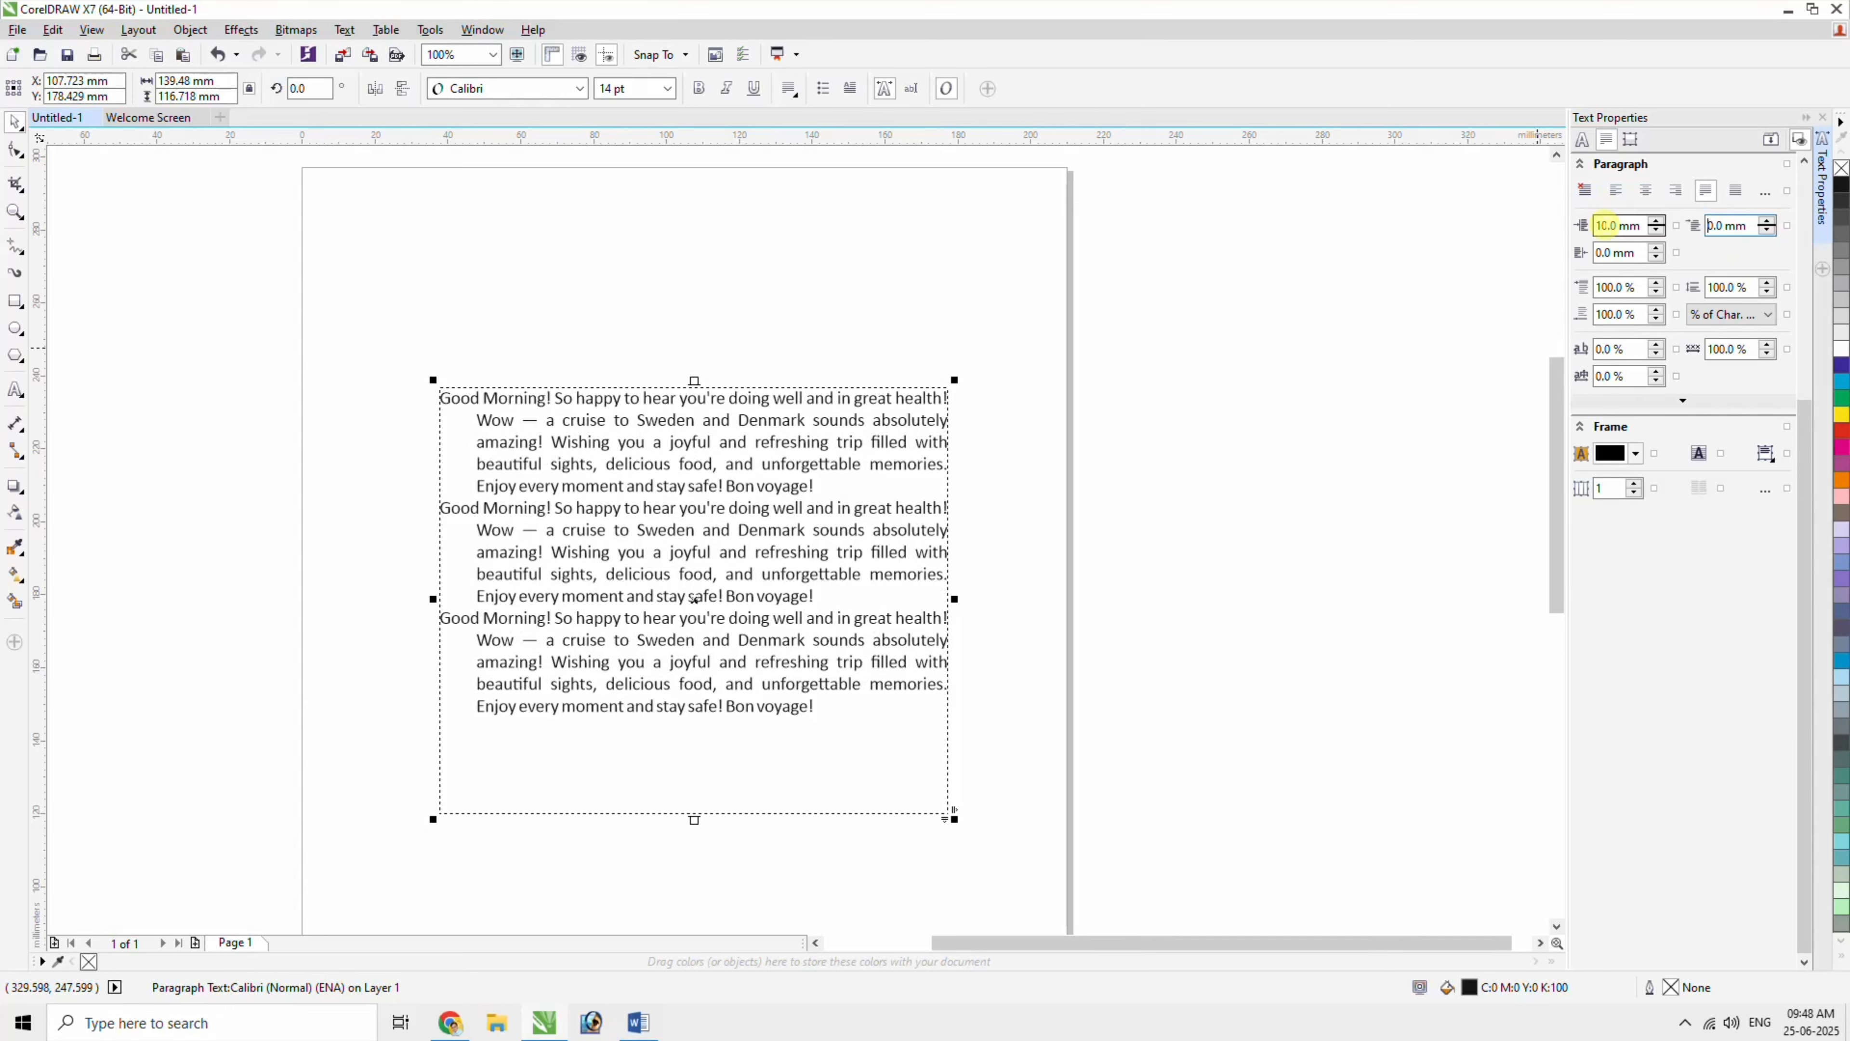
Reset the left line indent of the paragraph text to 0 mm.
double_click(1720, 225)
double_click(1605, 228)
text(0)
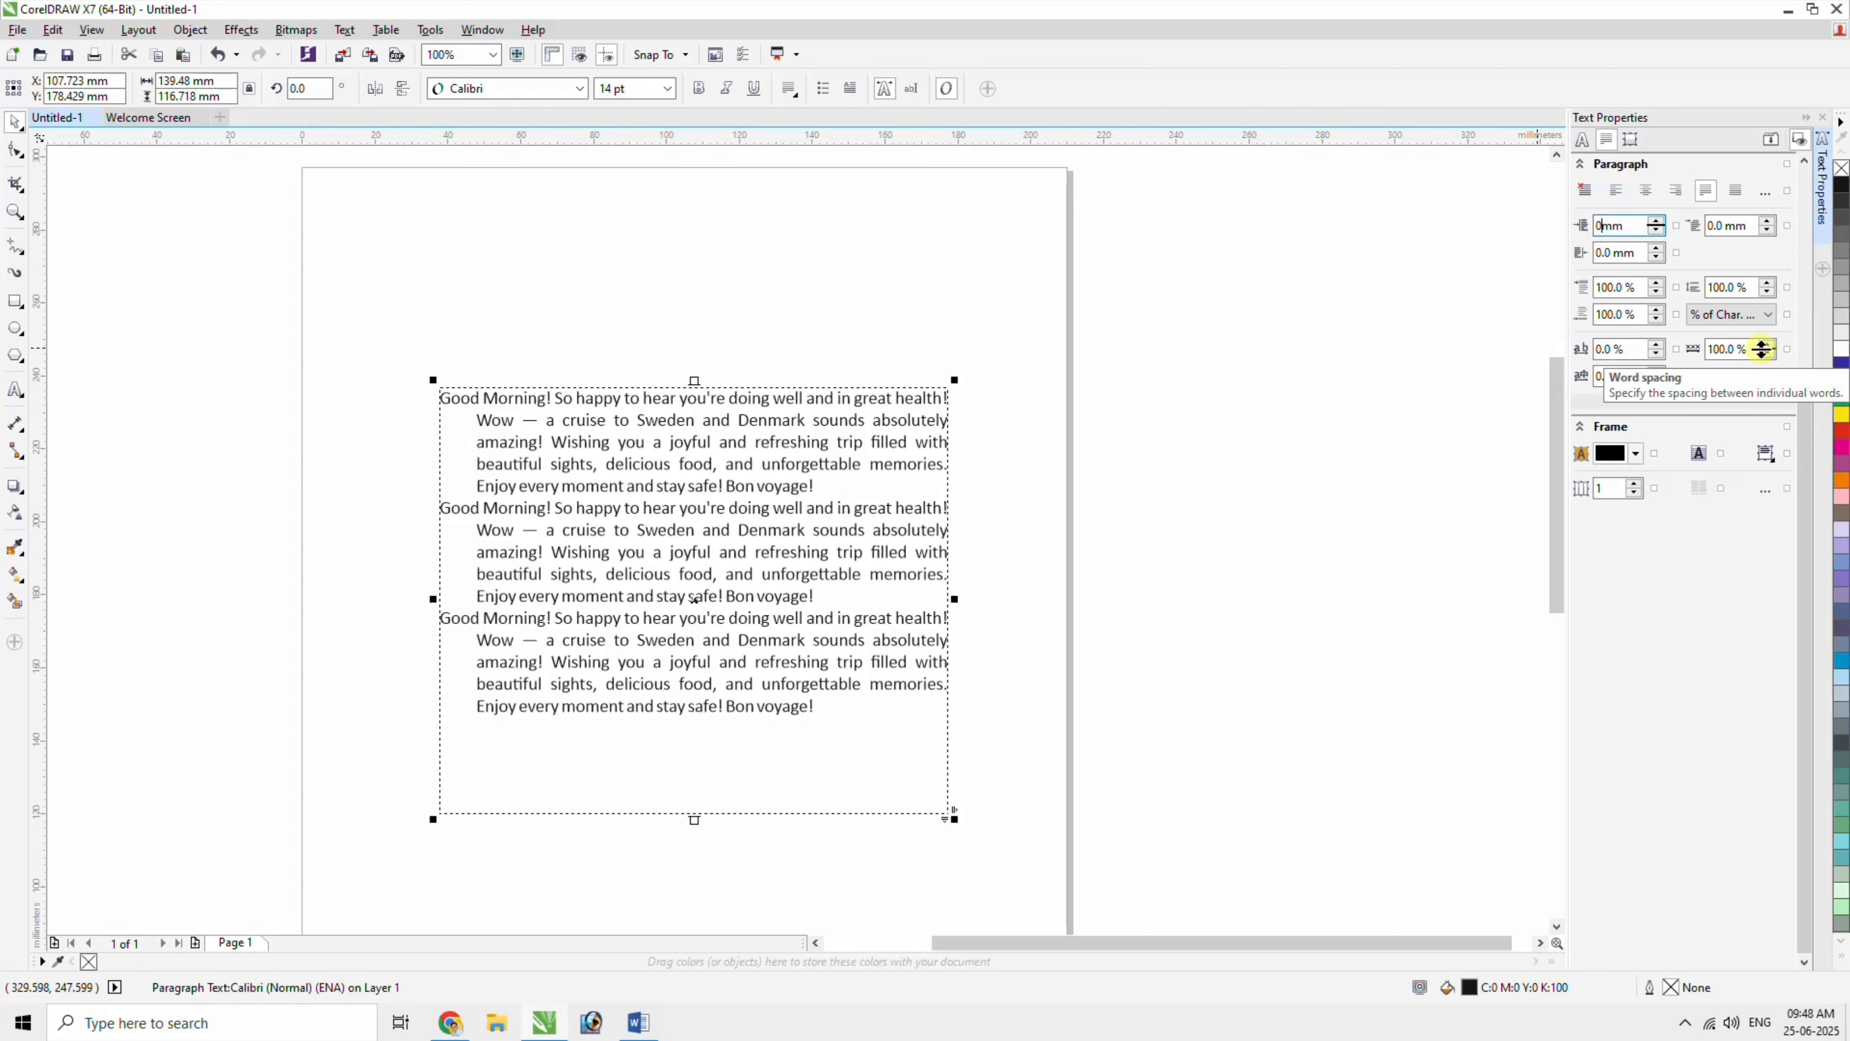
key(Return)
Set the right line indent of the paragraph text to 10 mm and increase it to 20 mm.
double_click(1605, 252)
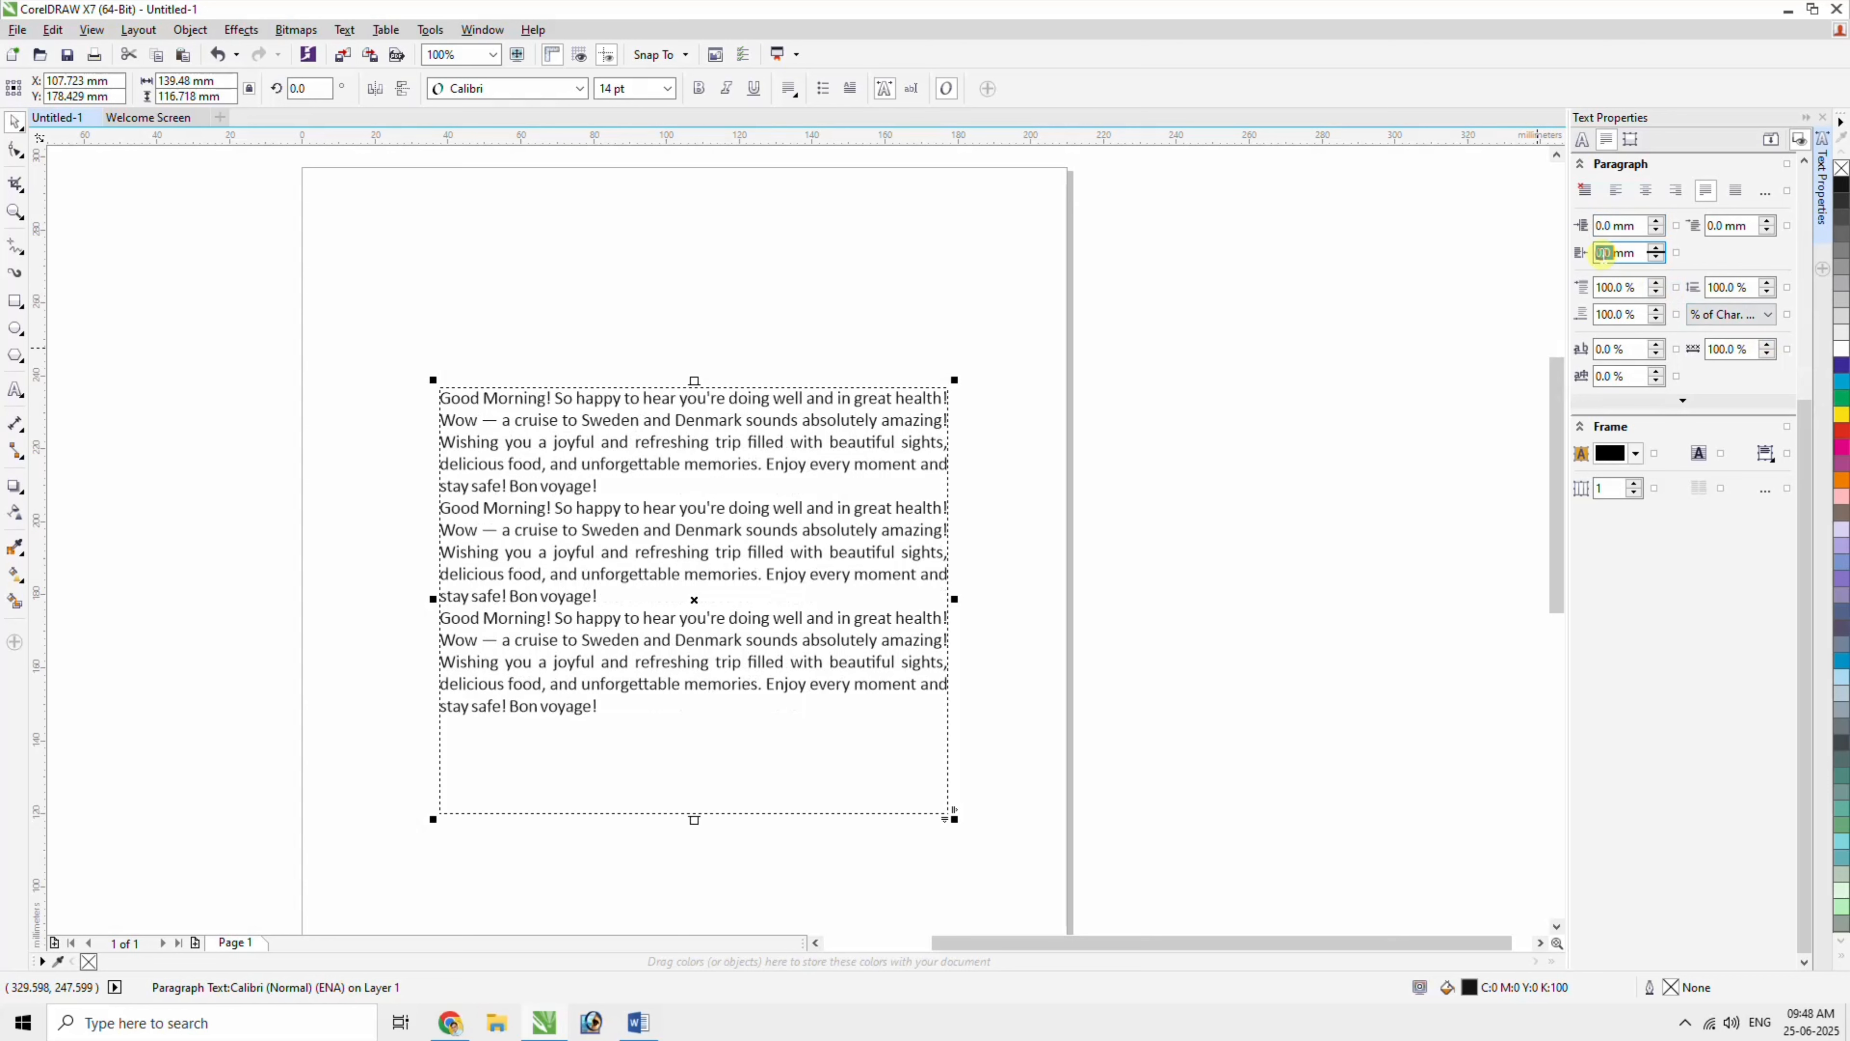
text(1)
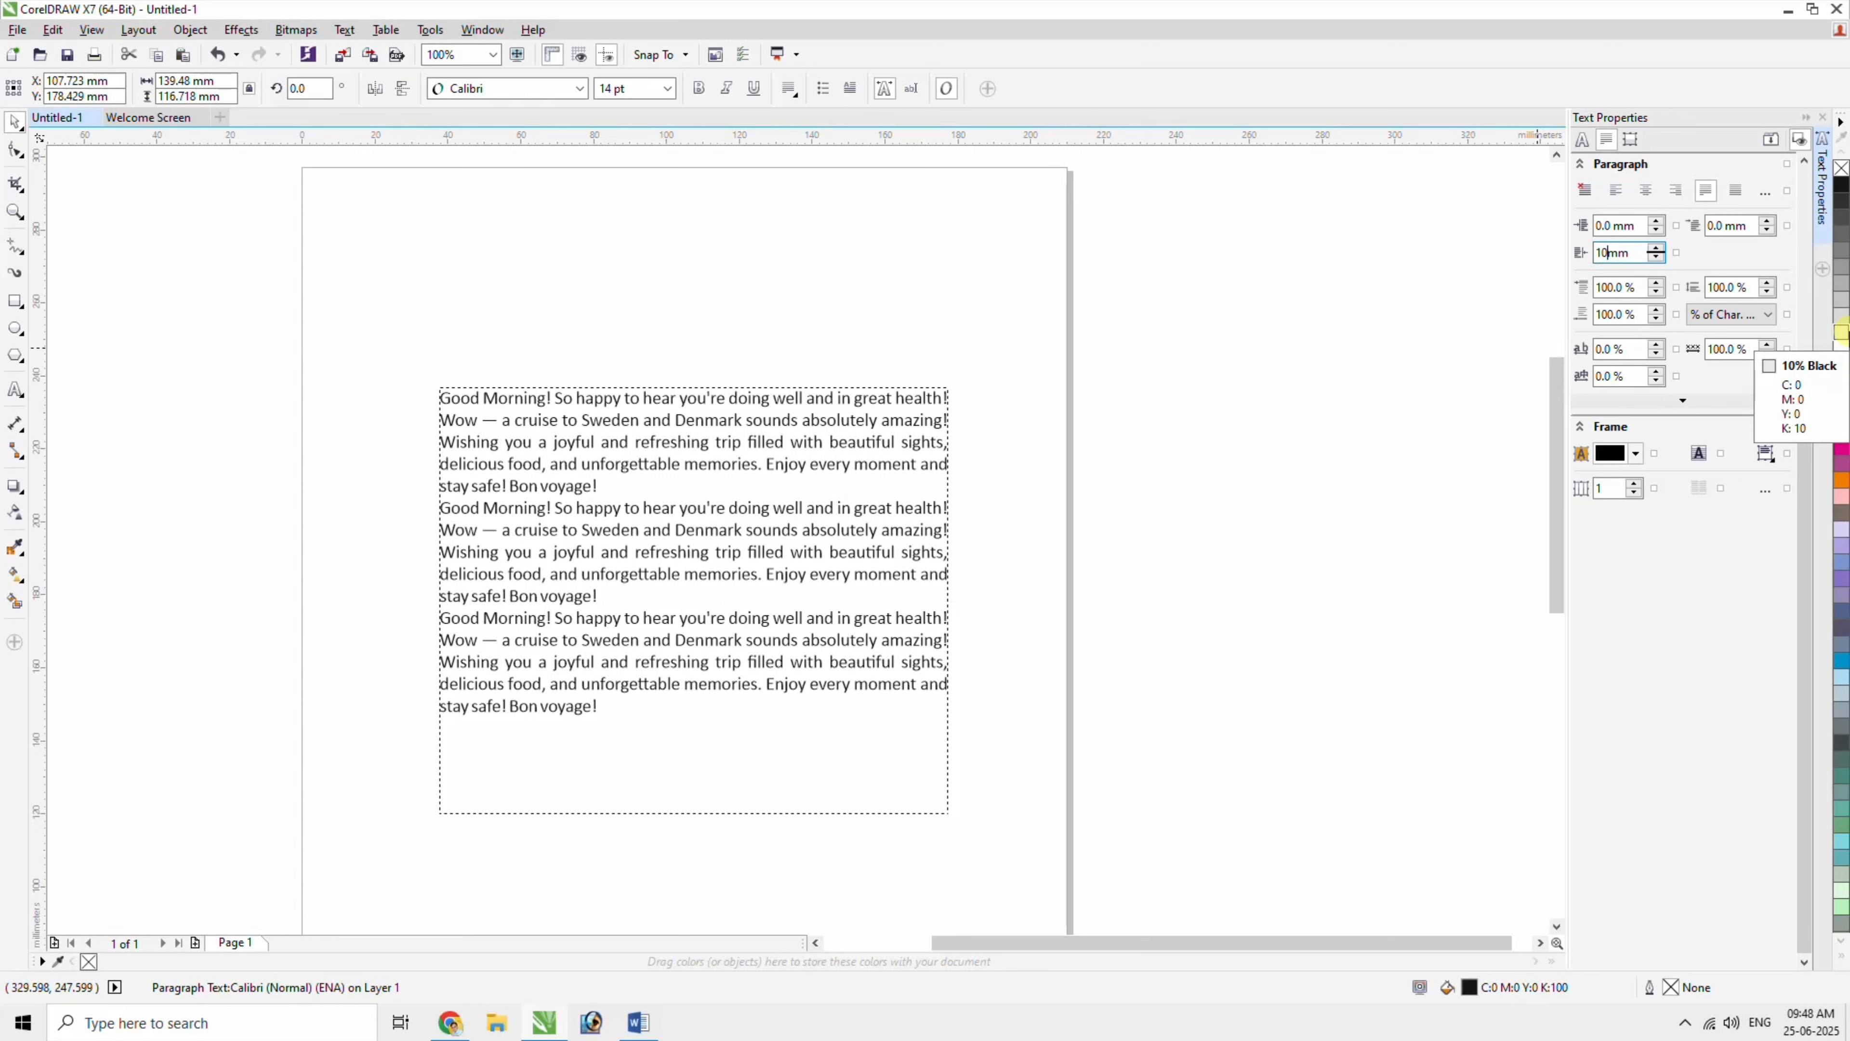
key(Return)
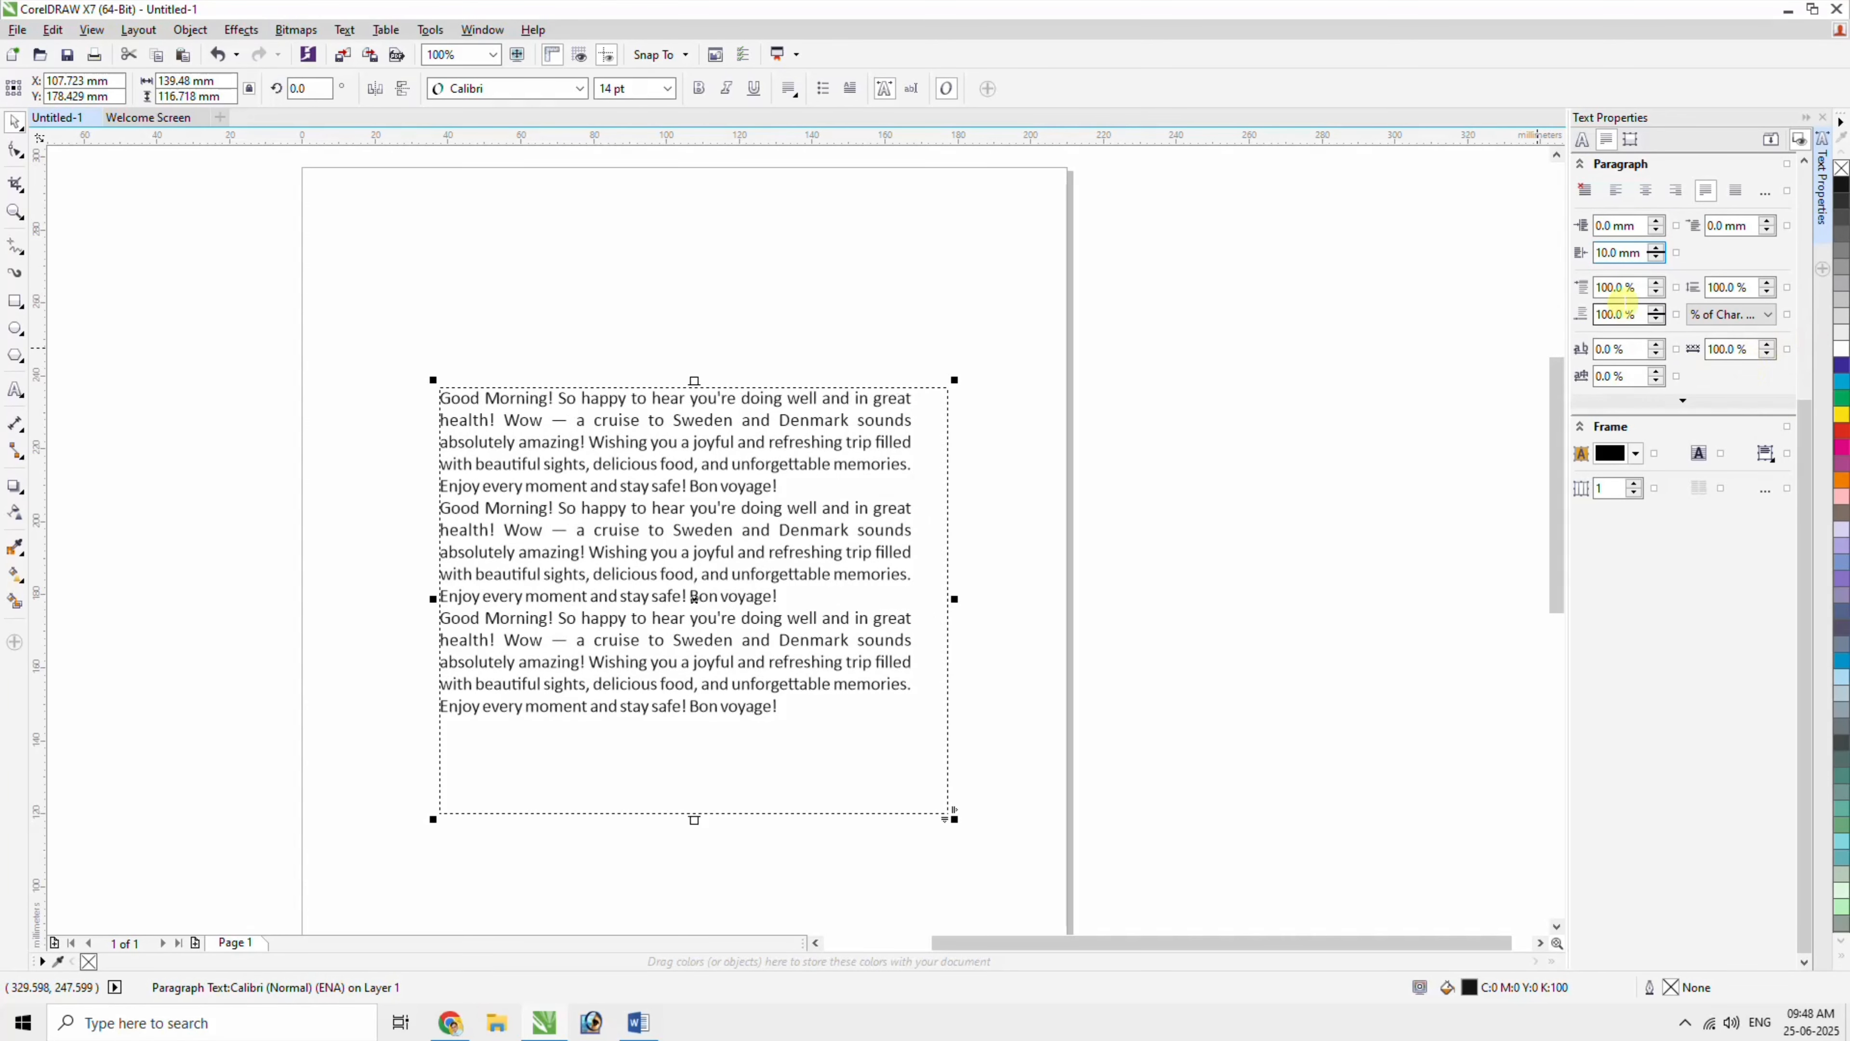
double_click(1605, 252)
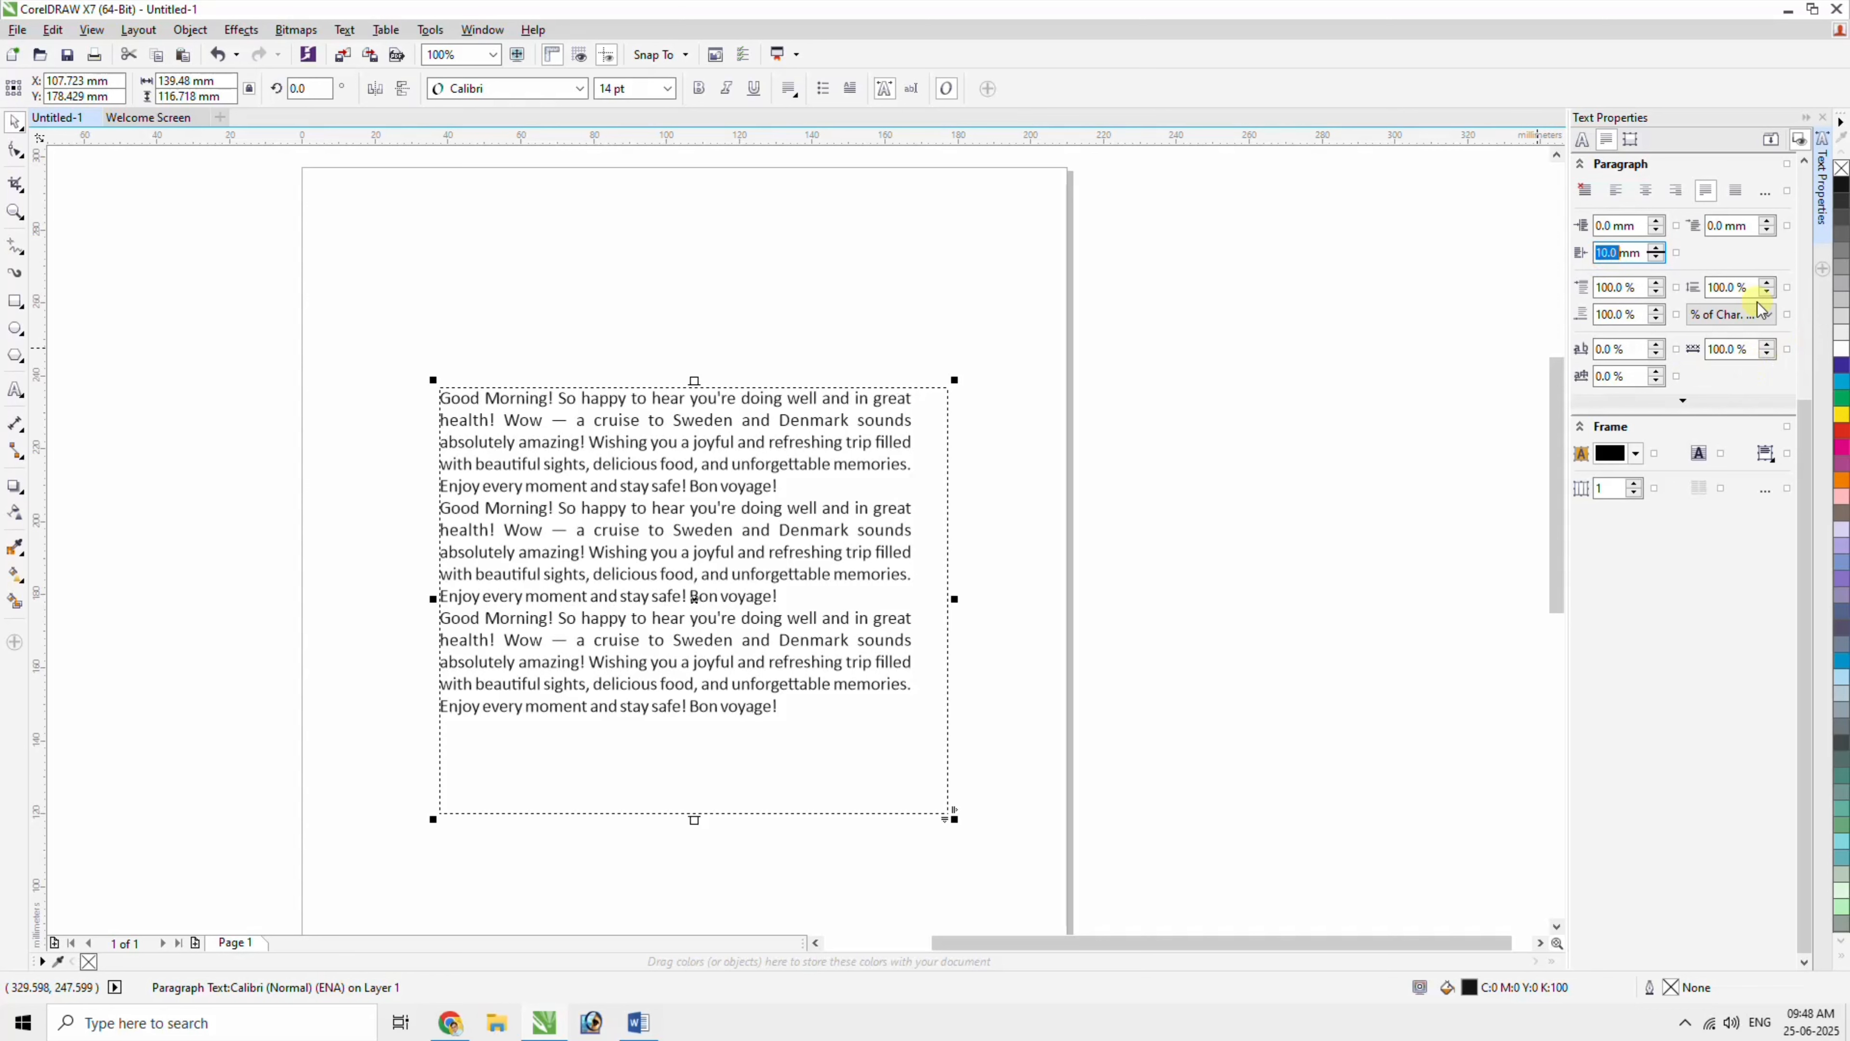
key(Return)
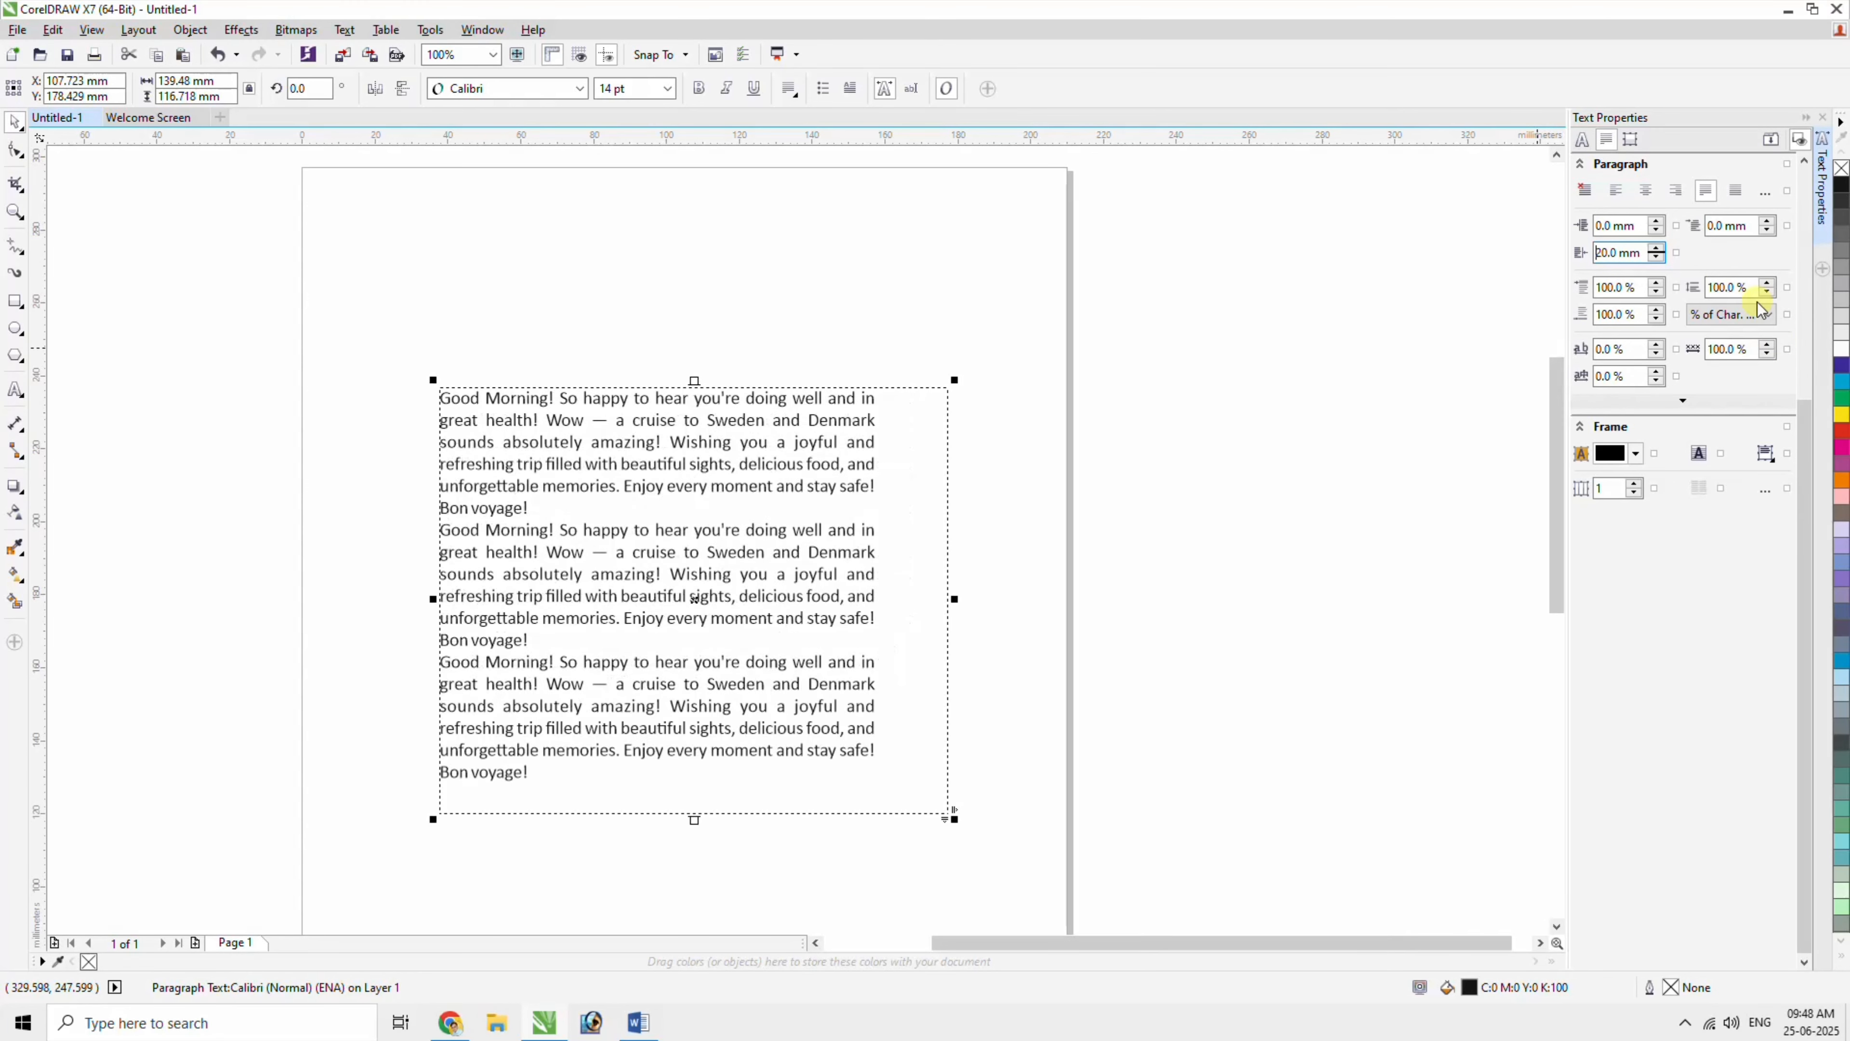
Reset the right line indent of the paragraph text to 0 mm and set its first line indent to 10 mm.
double_click(1608, 254)
text(0)
key(Return)
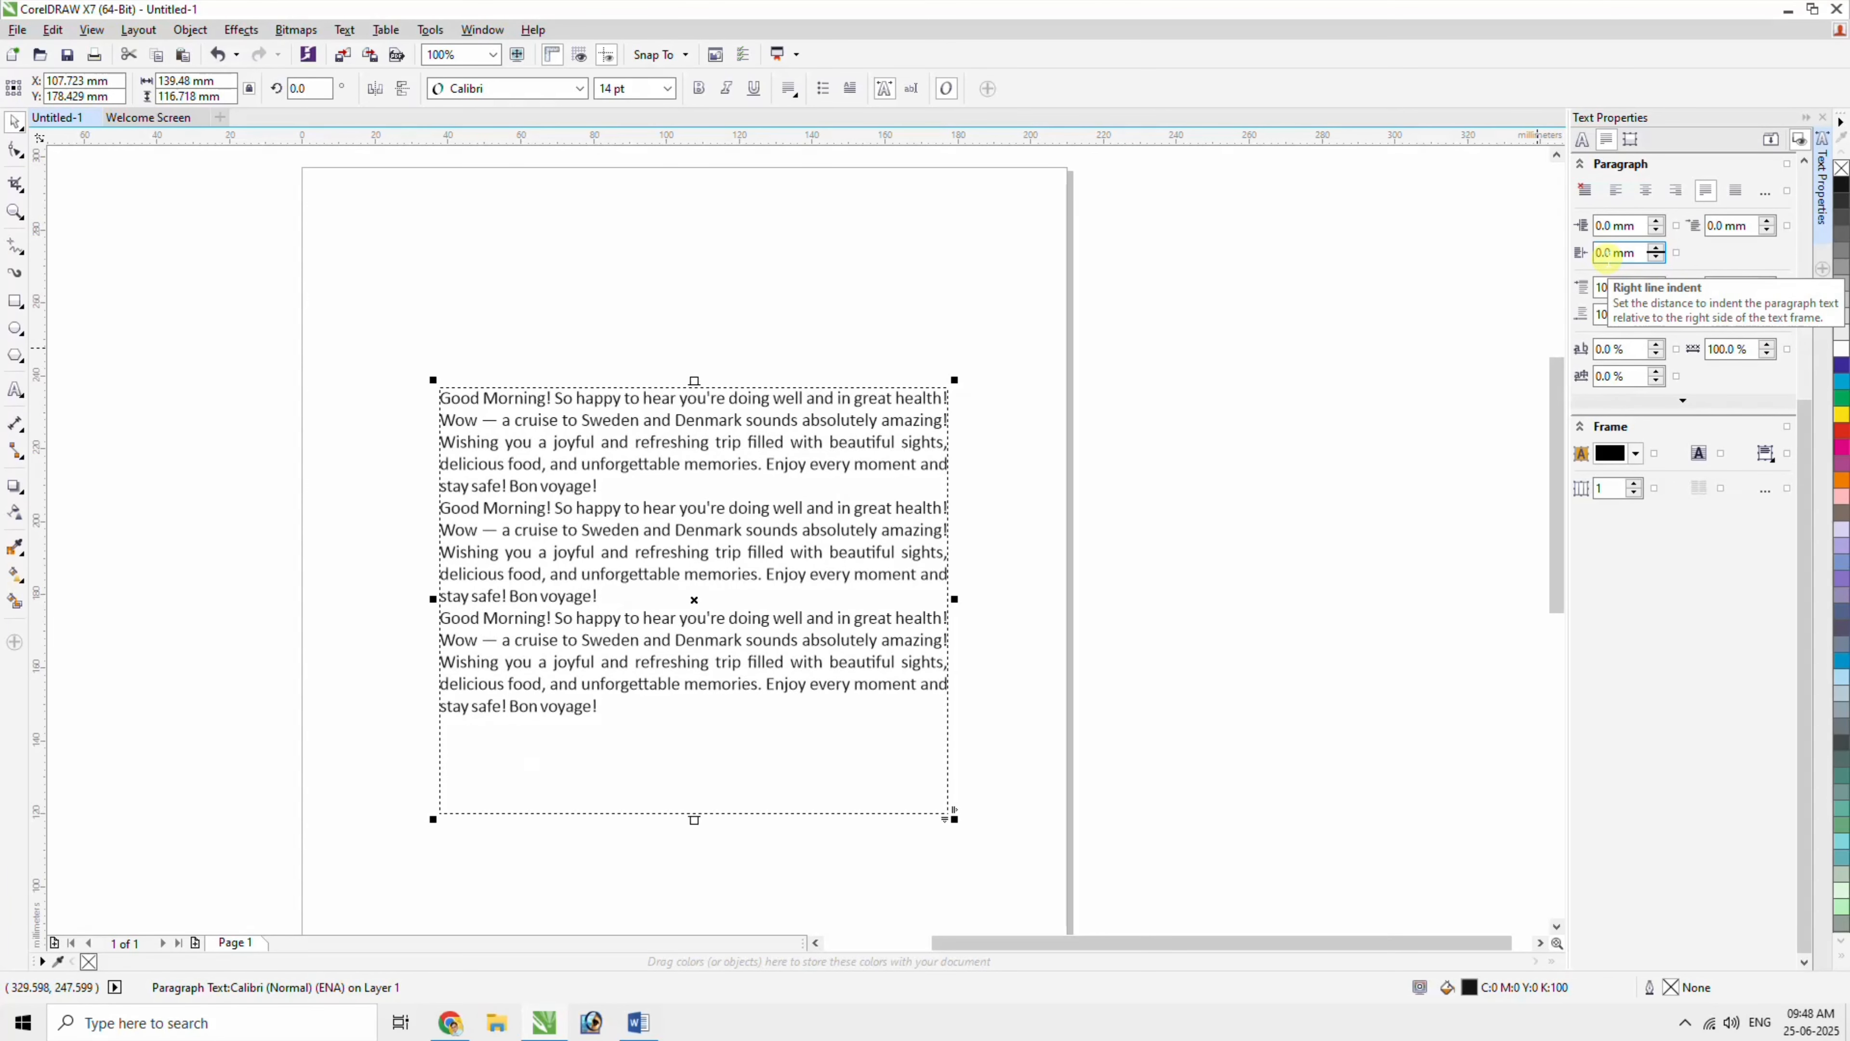
double_click(1717, 226)
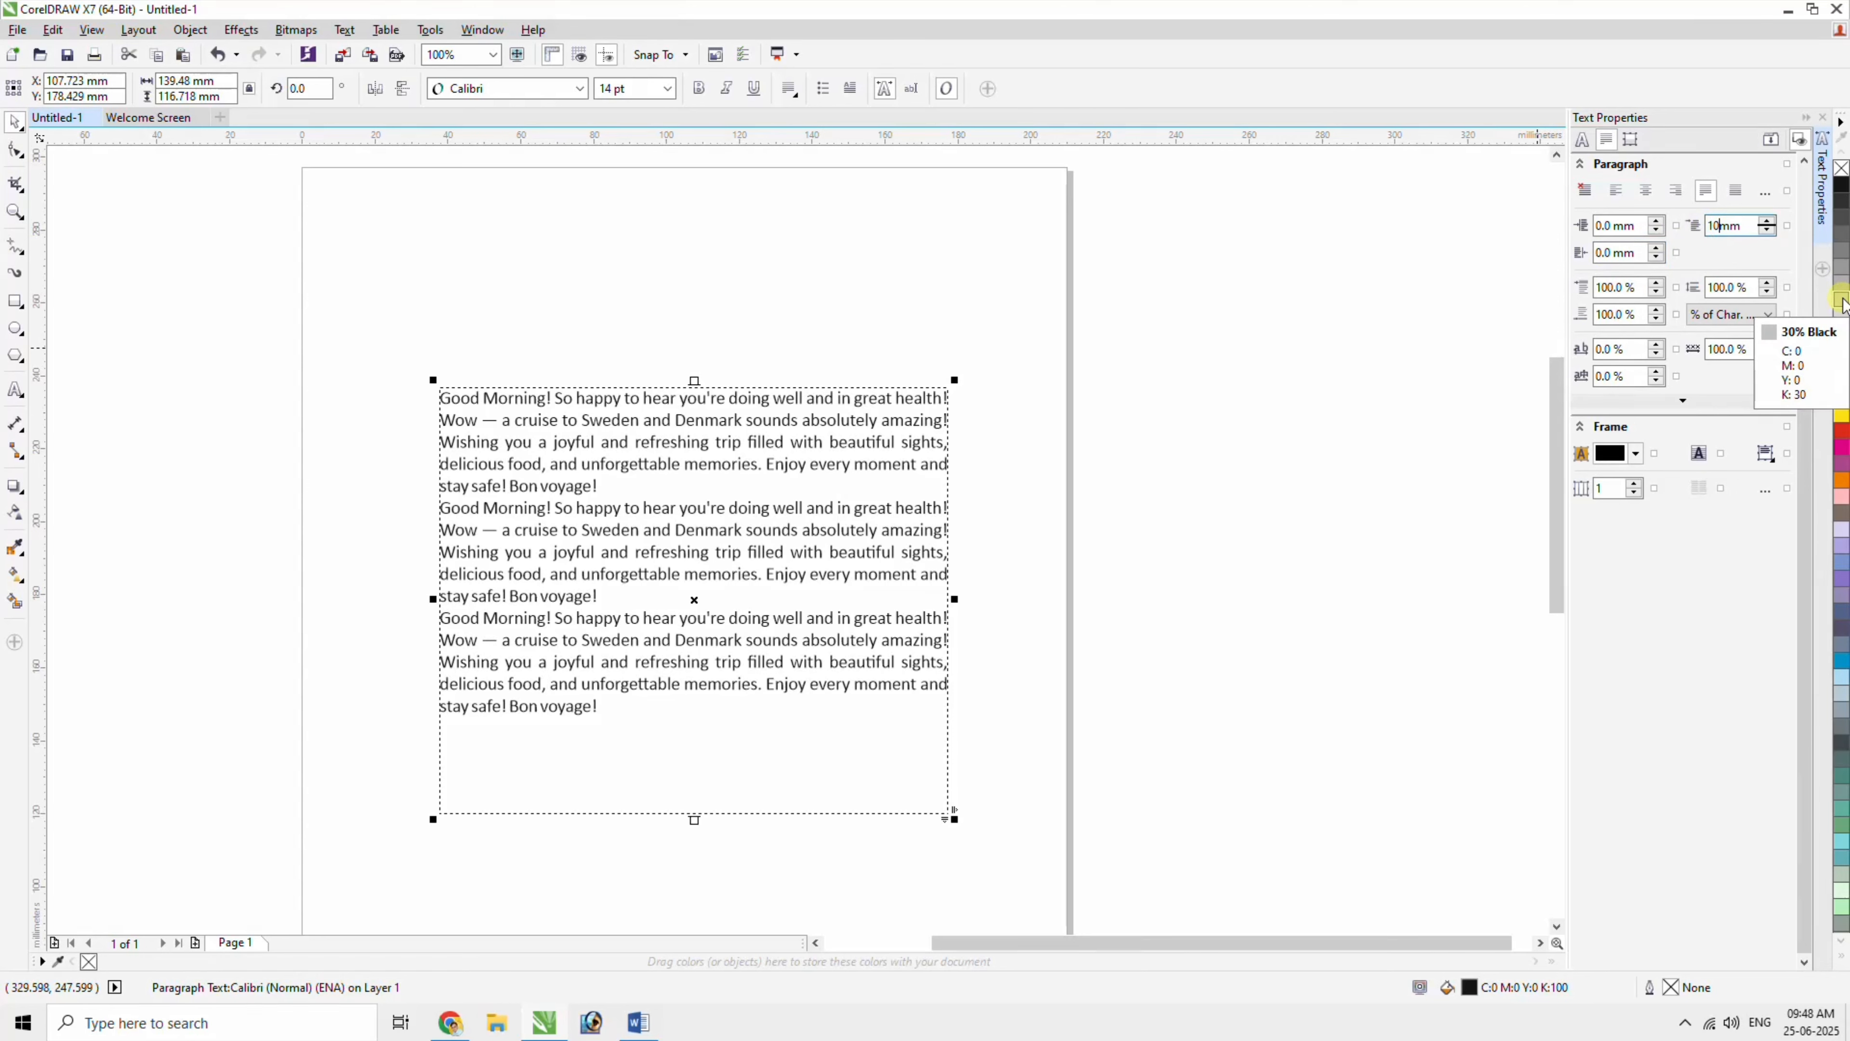
key(Return)
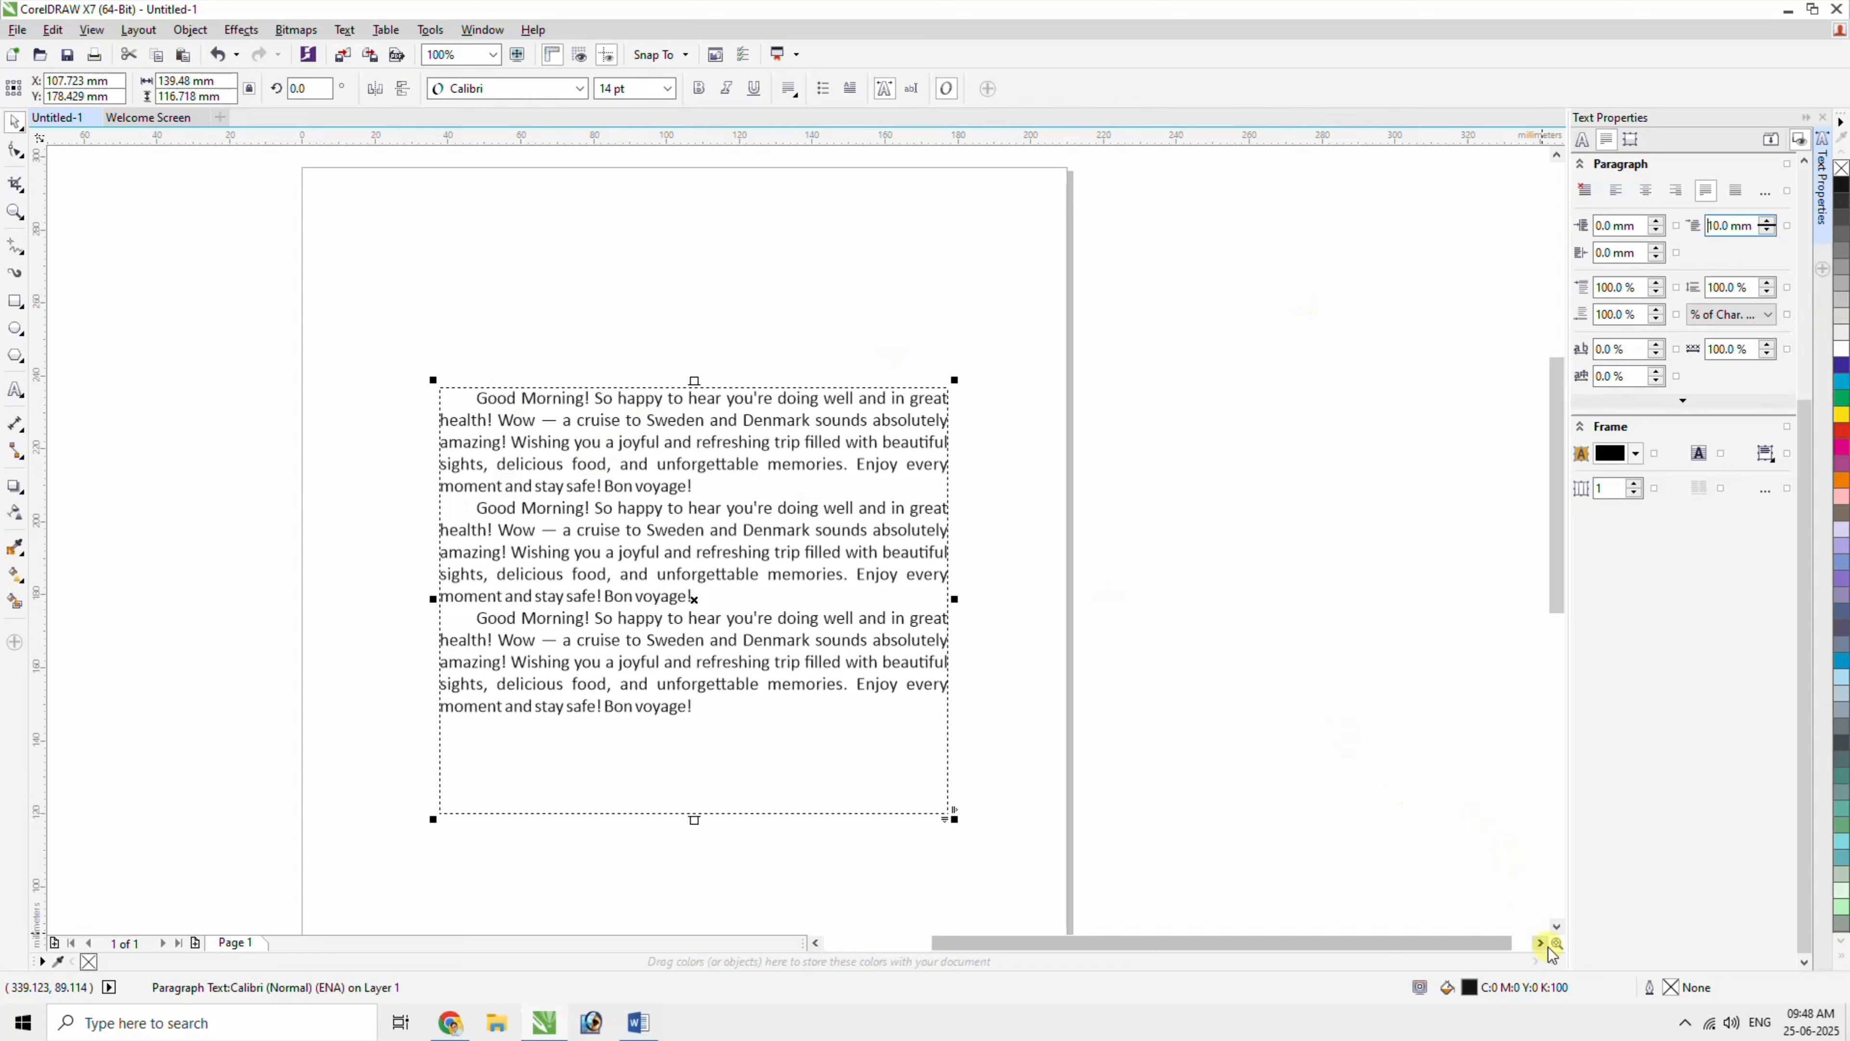
Select the paragraph text frame and set its before-paragraph spacing to 120 %.
drag(1214, 649, 1428, 589)
middle_click(1212, 584)
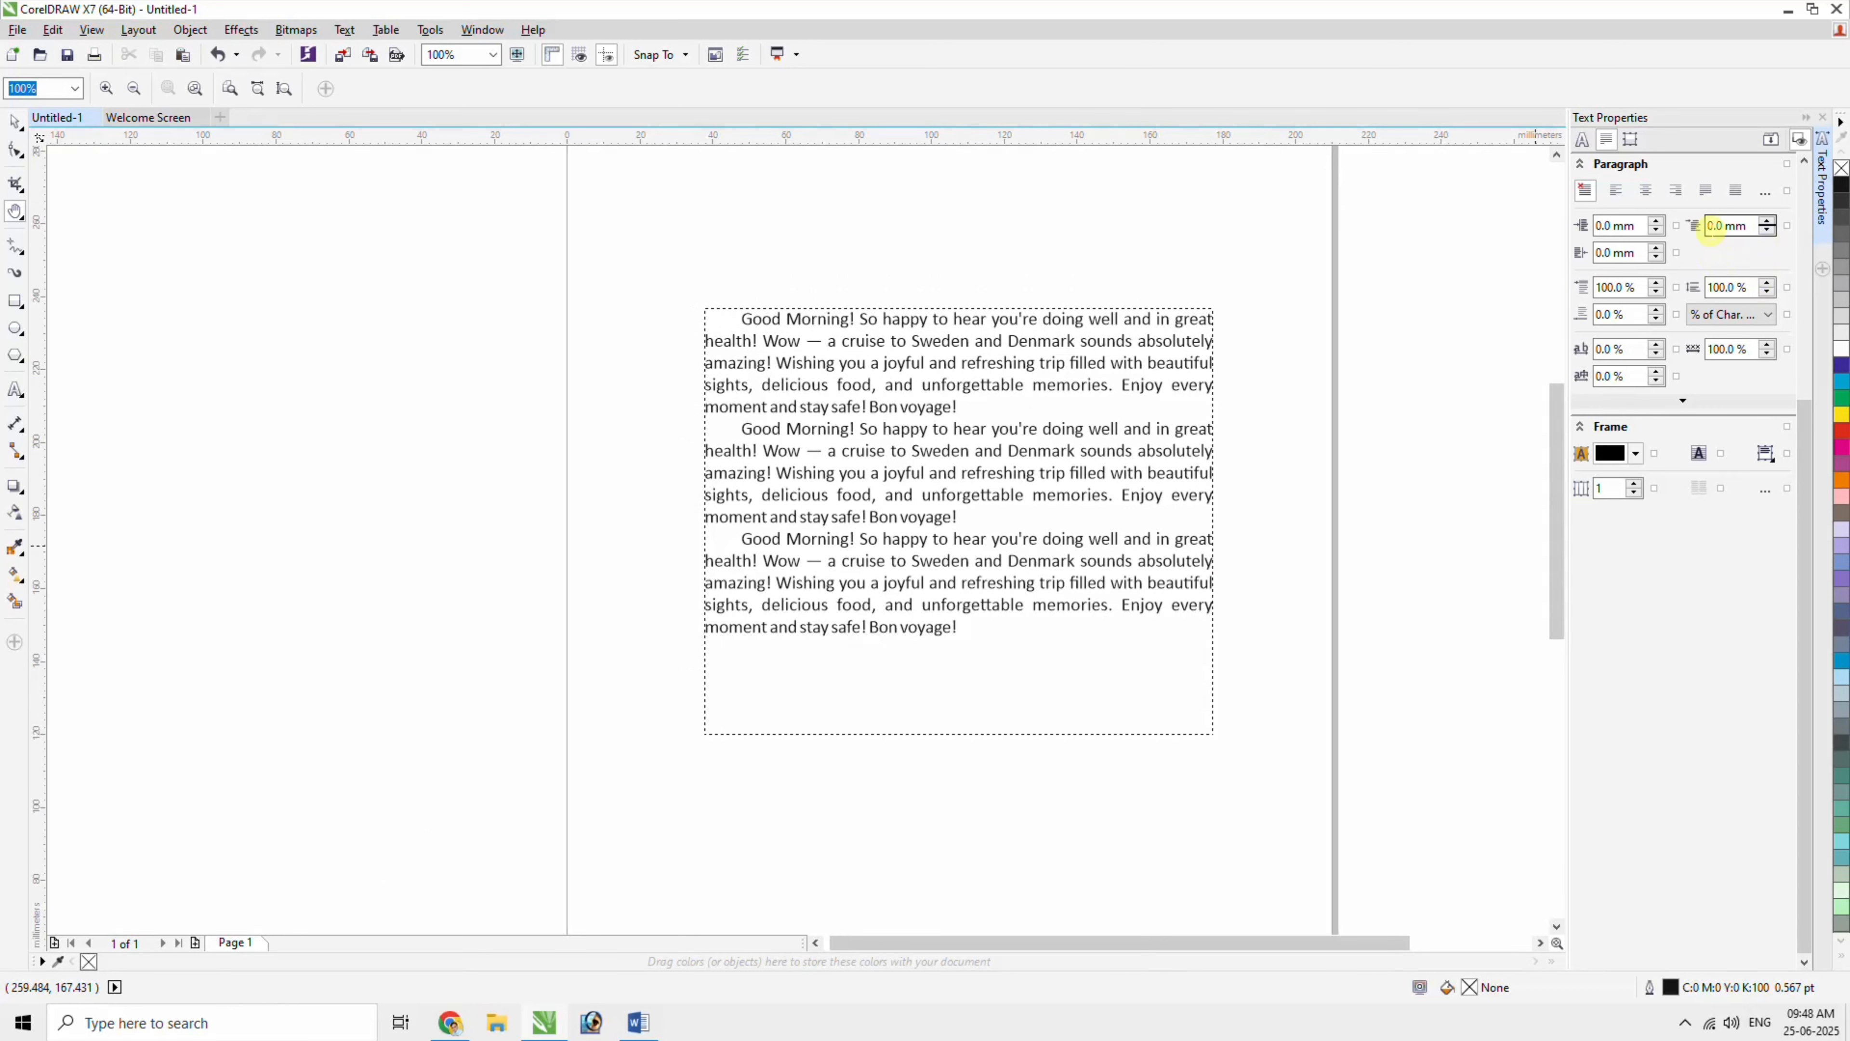
click(18, 128)
click(833, 366)
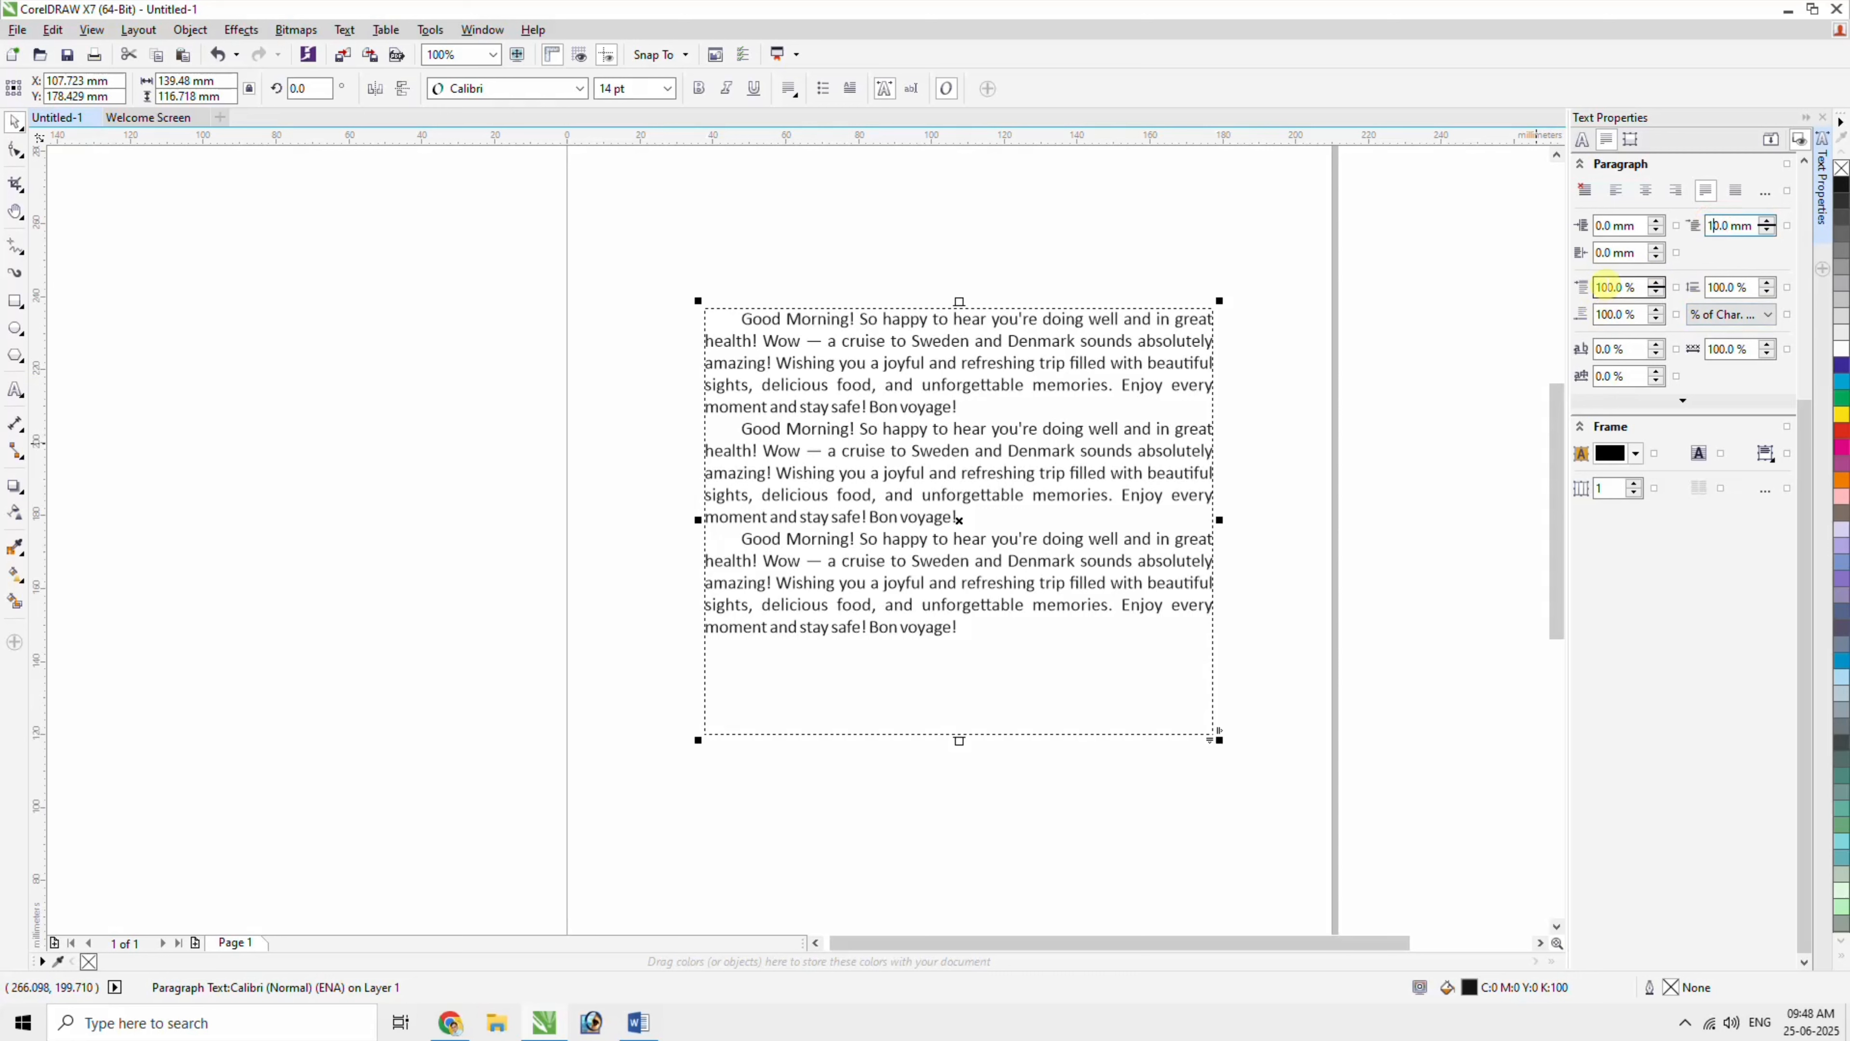
click(1607, 286)
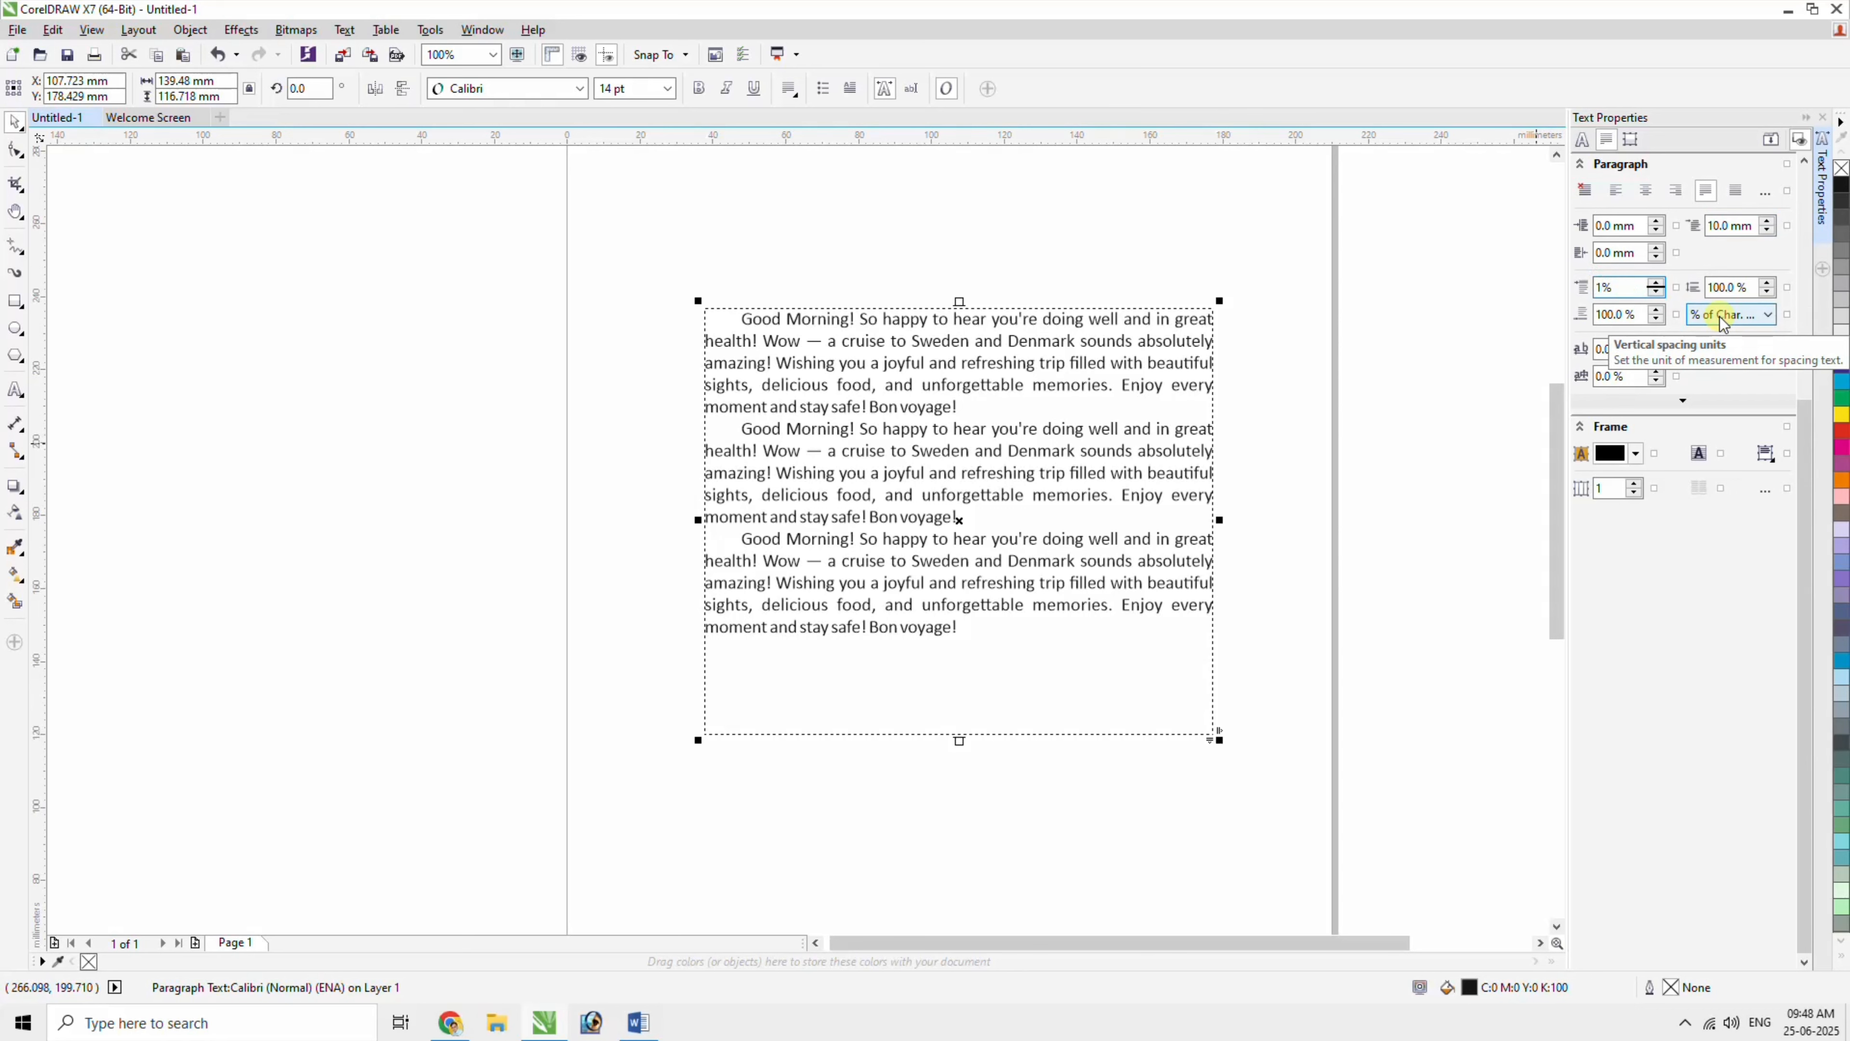
text(120)
key(Return)
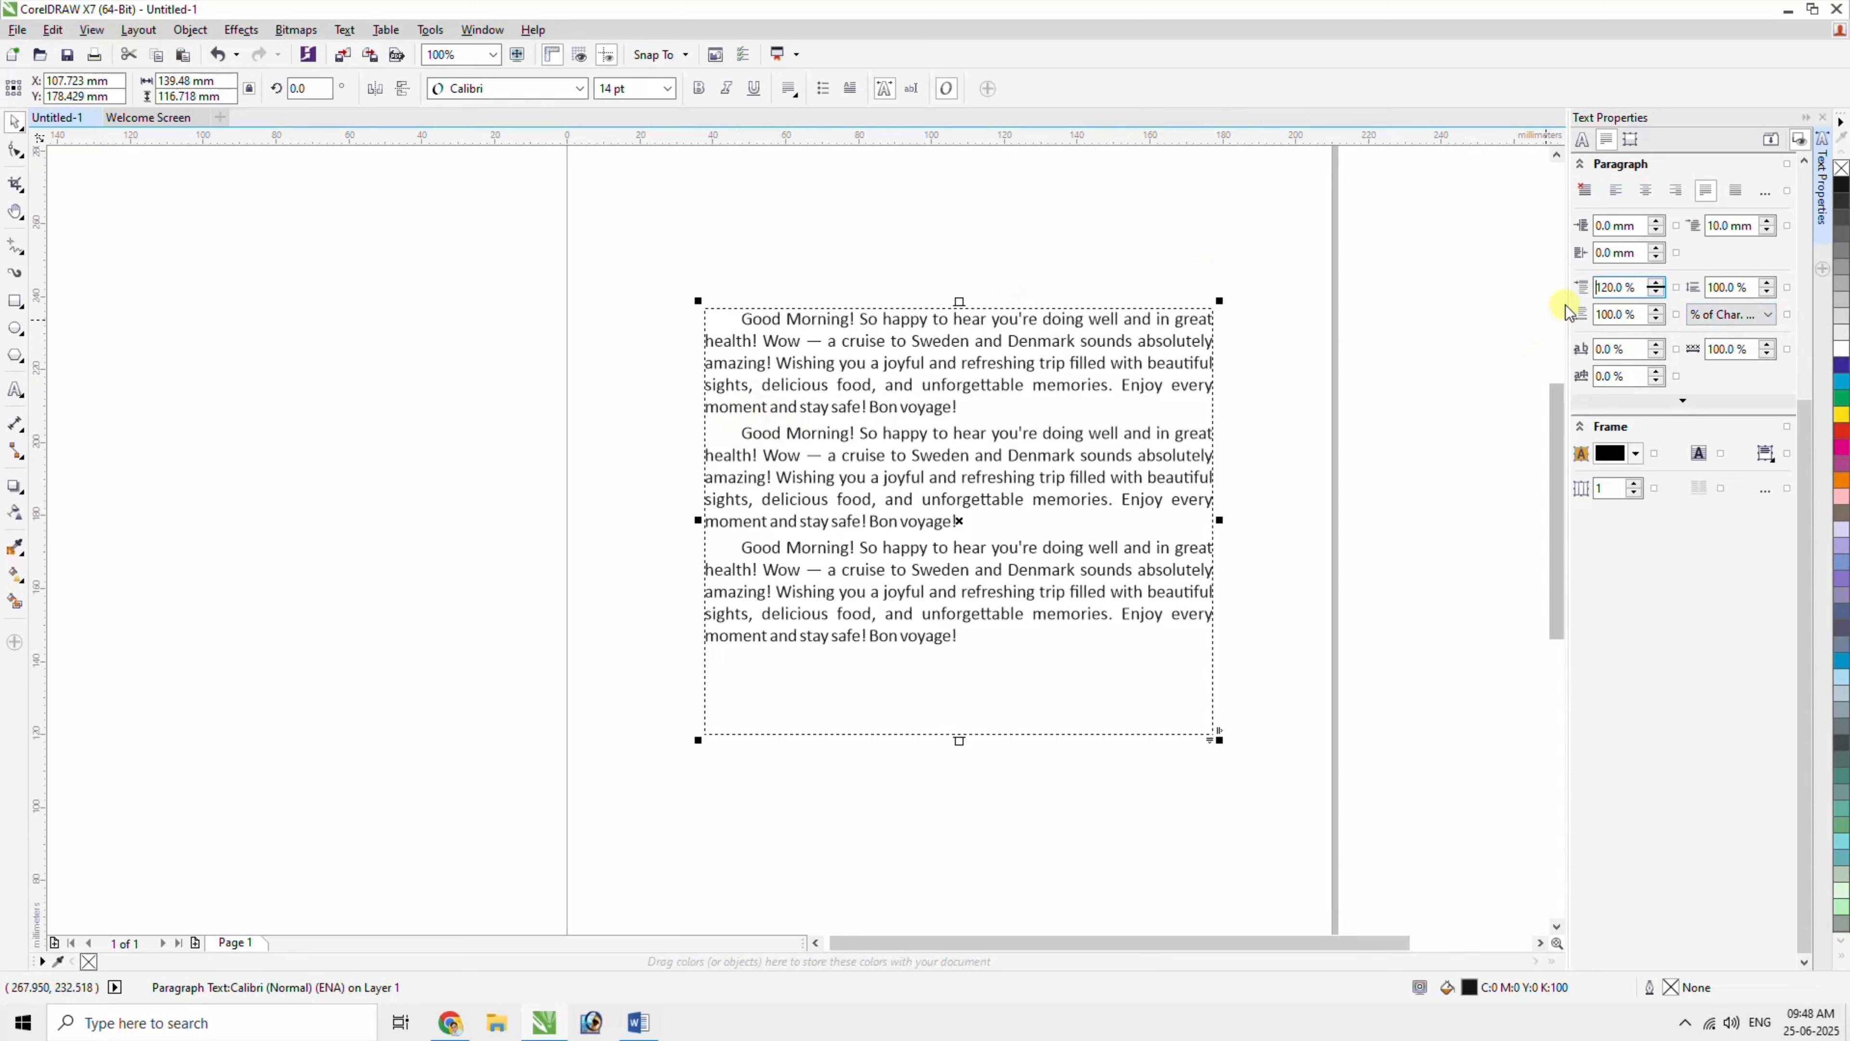
Increase the before-paragraph spacing of the paragraph text to 200 %.
click(1607, 287)
text(2)
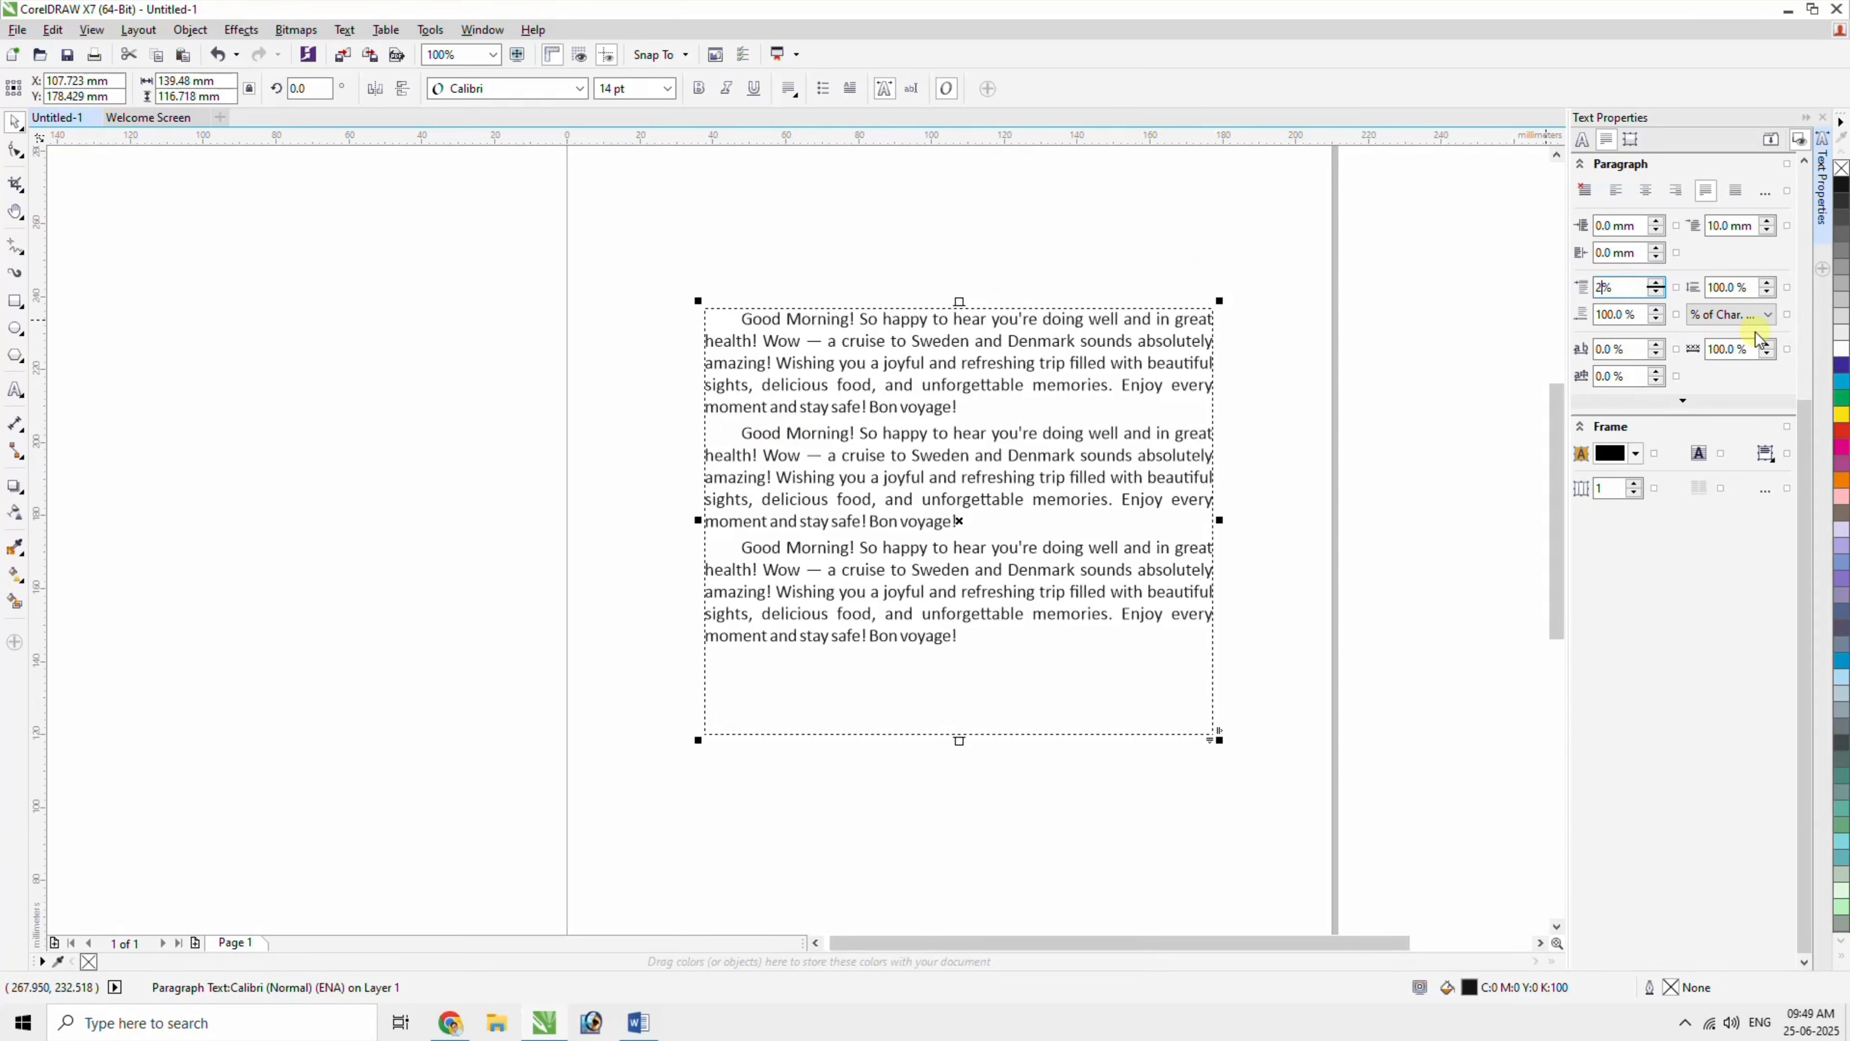
text(00)
key(Return)
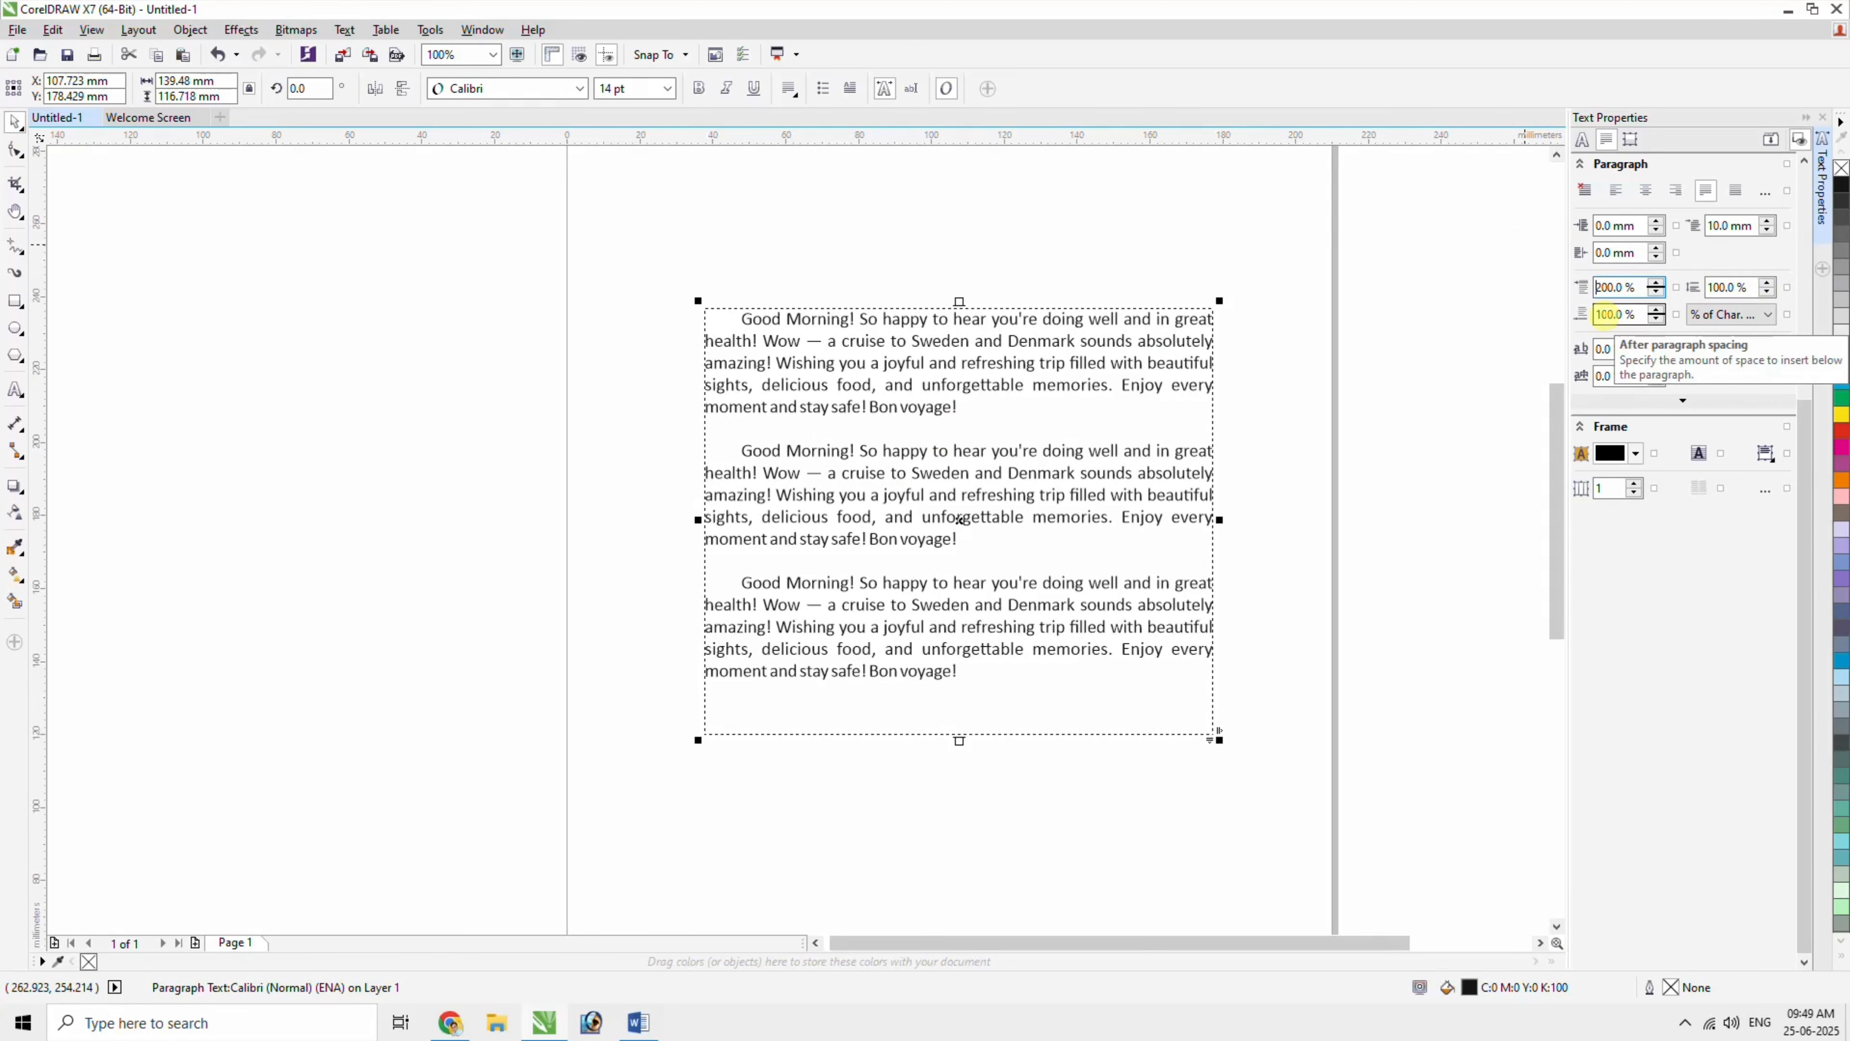
Try a line spacing of 120 % on the paragraph text and restore it to 100 %.
key(Tab)
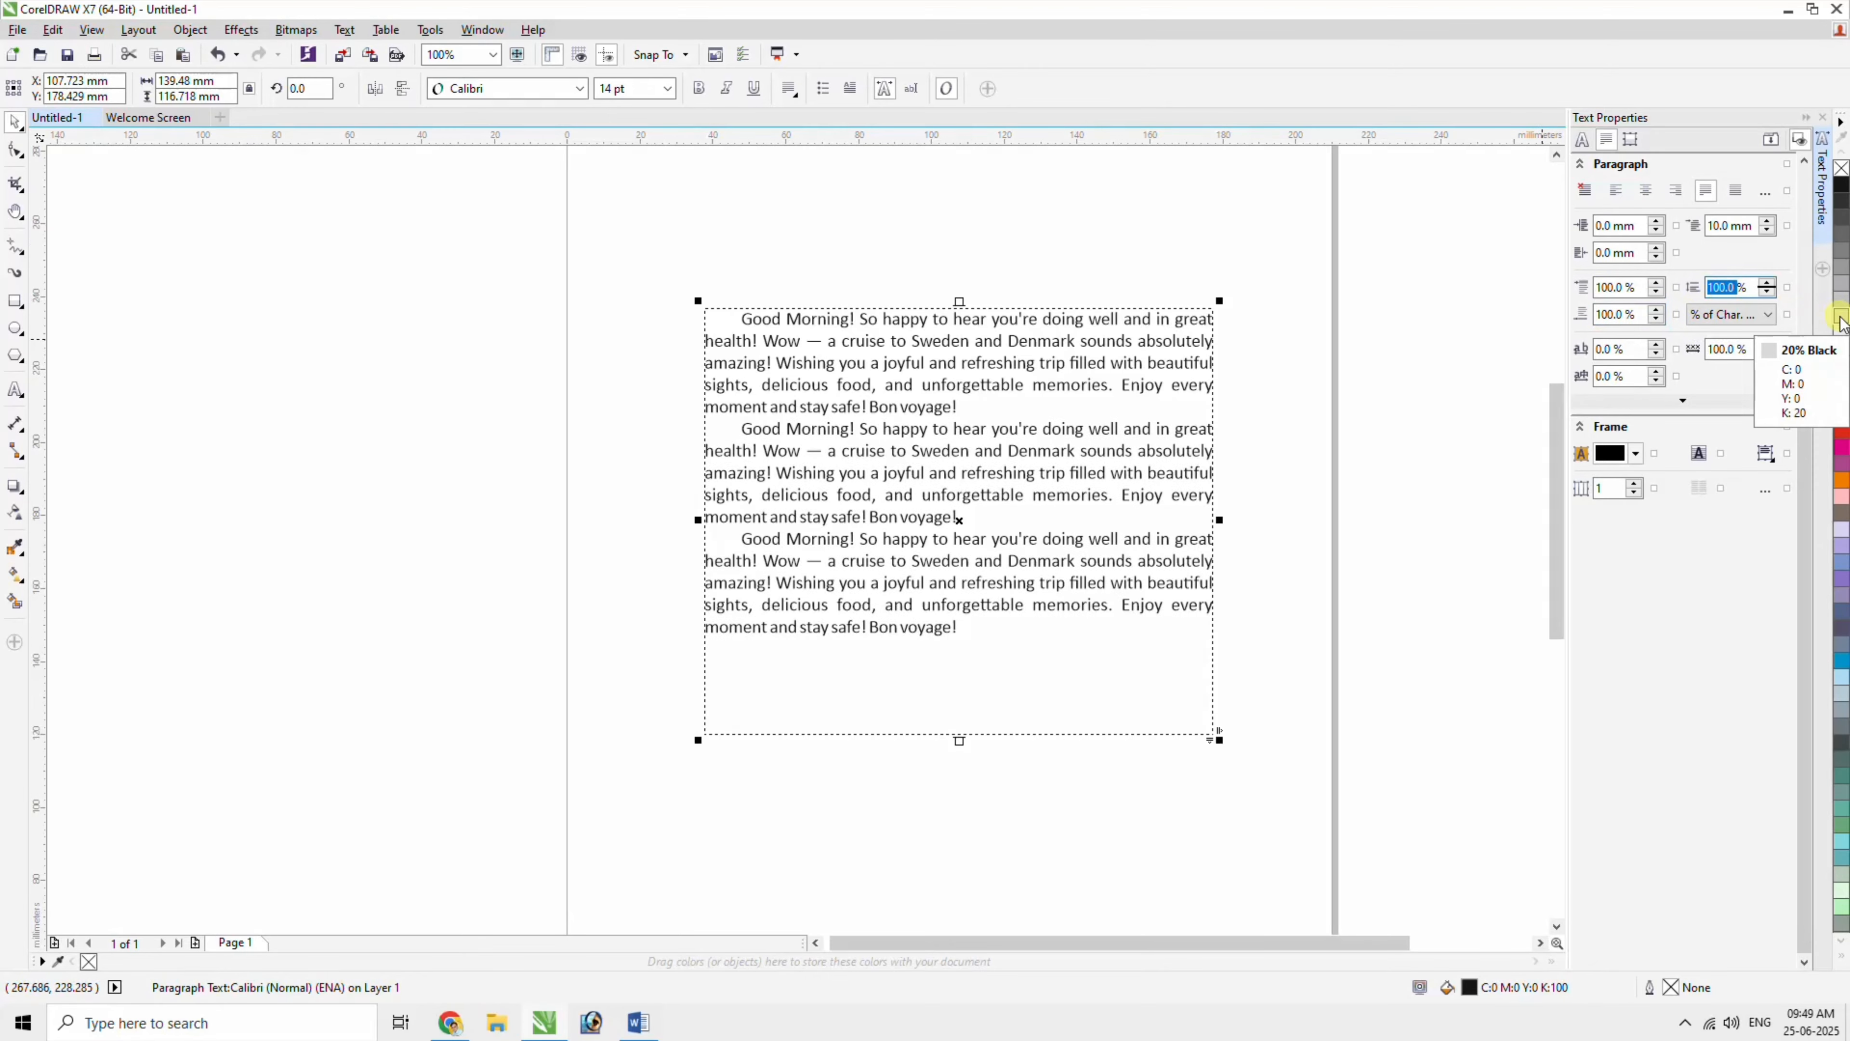
key(Return)
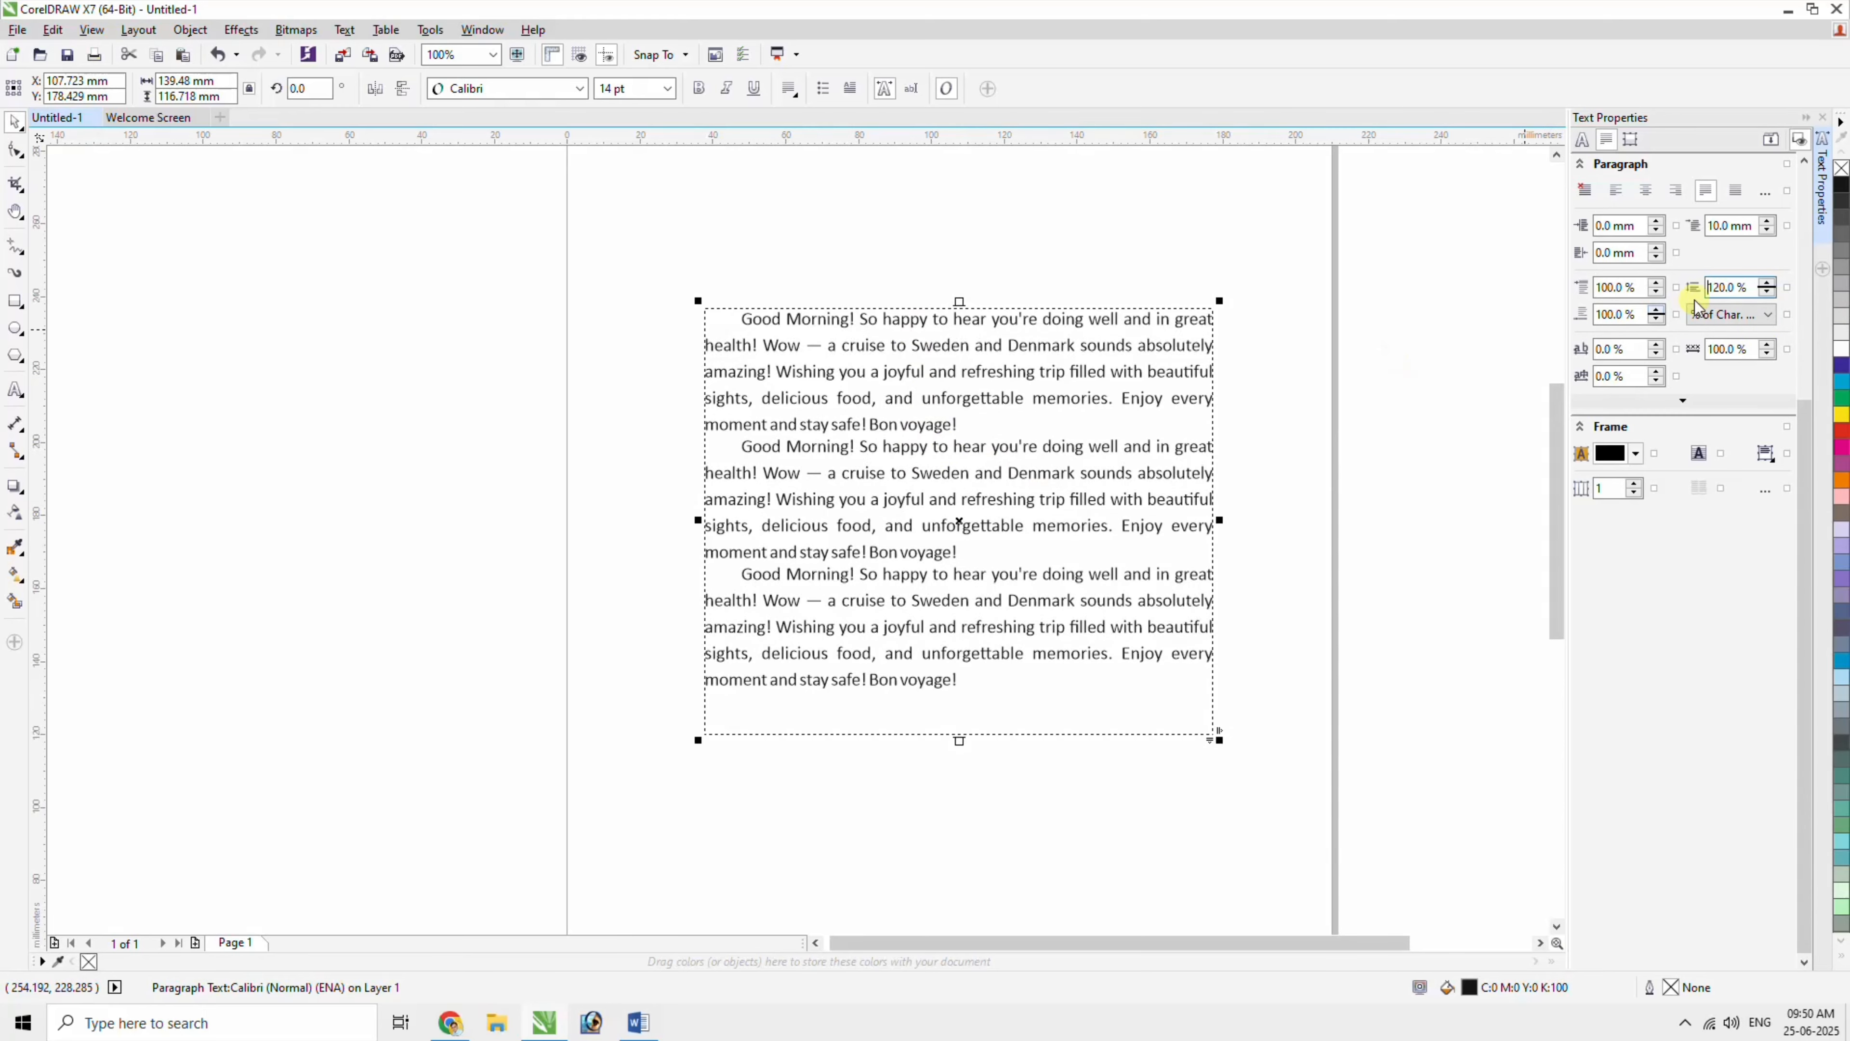
double_click(1718, 286)
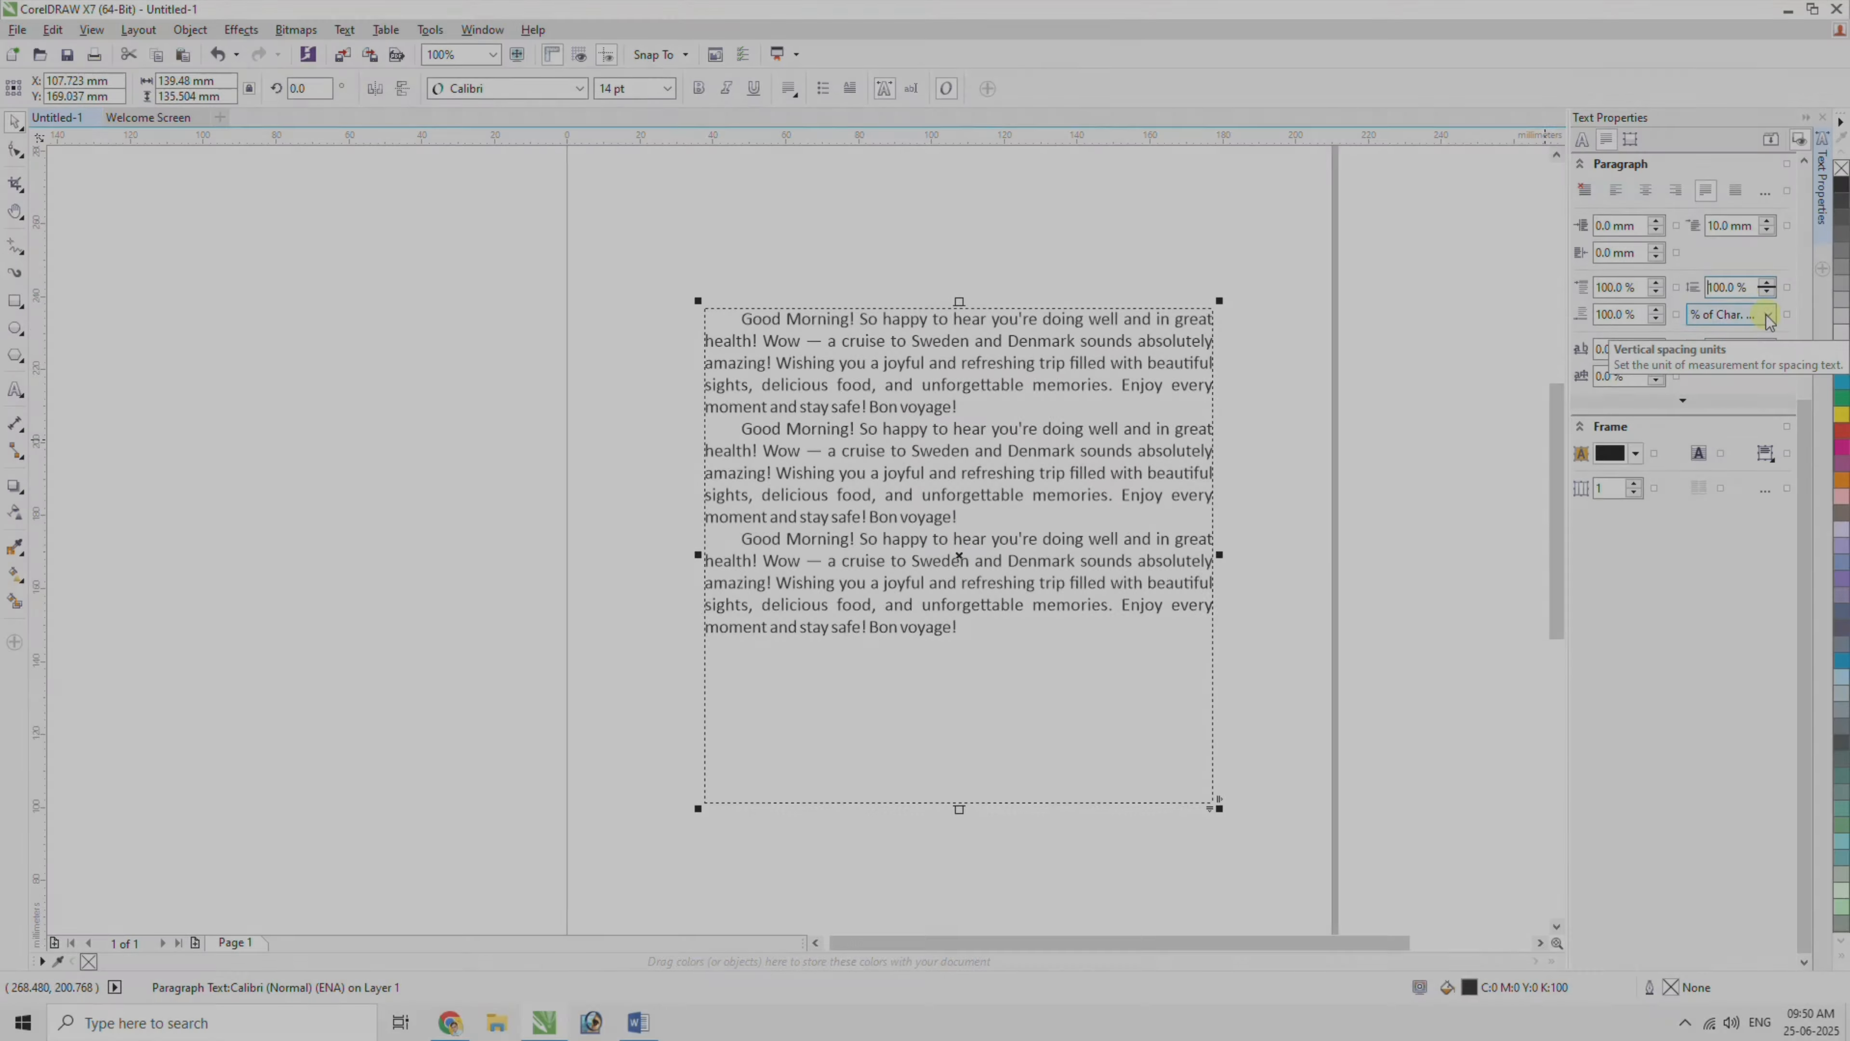
Try points as the vertical spacing unit for the paragraph text.
click(1767, 315)
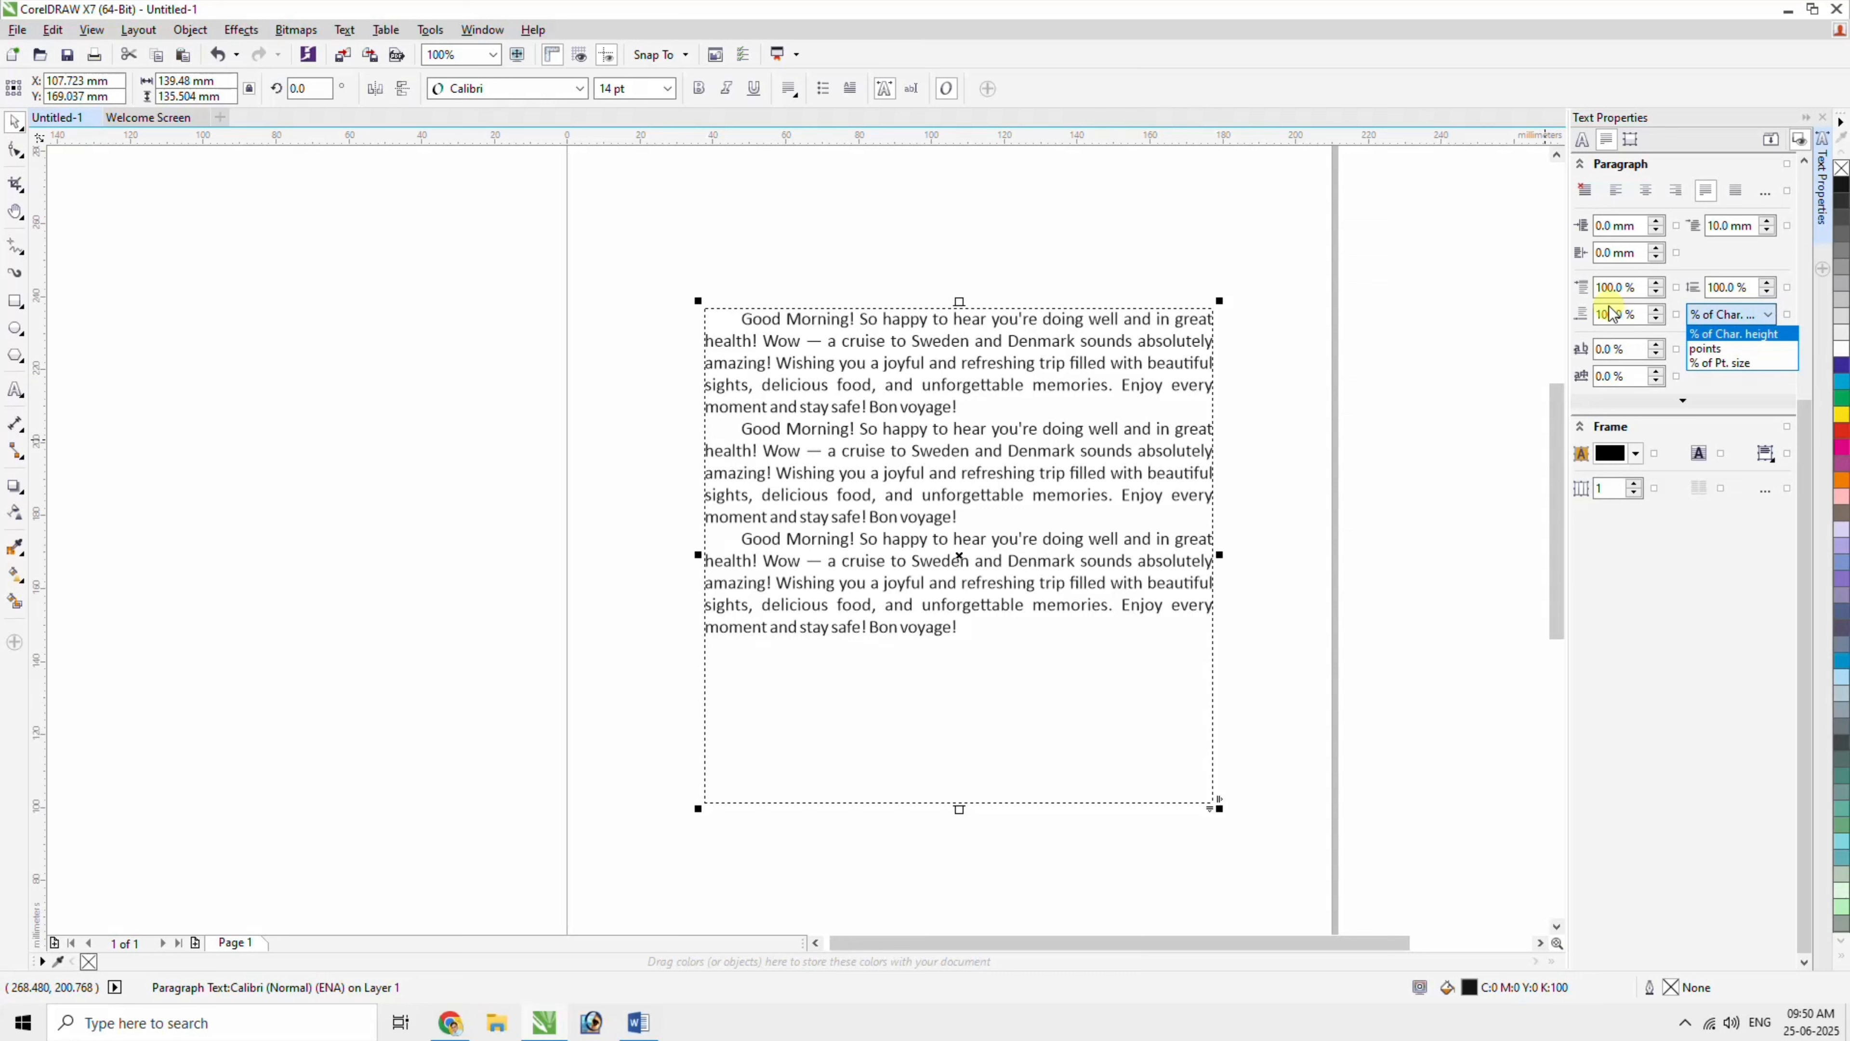
click(1719, 353)
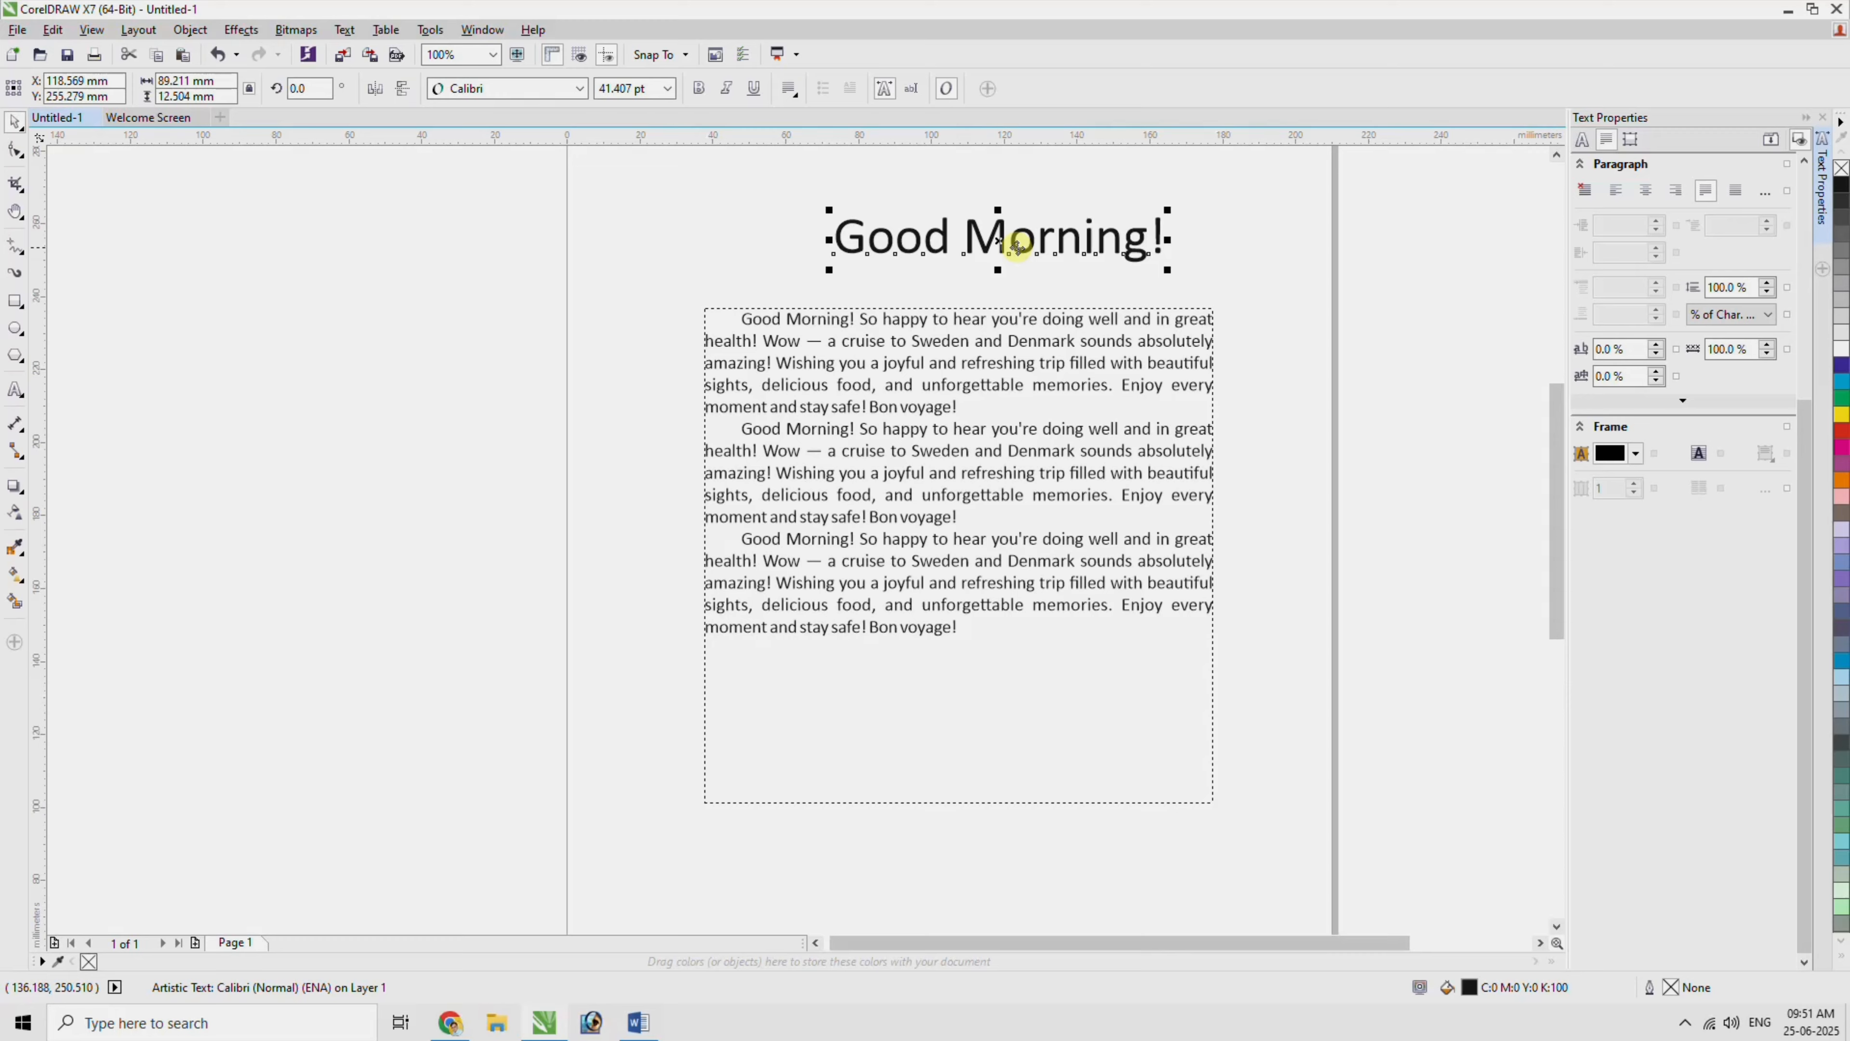
Shift the "Good Morning!" artistic text about 3 mm left above the paragraph frame.
drag(1012, 240, 987, 240)
click(1019, 401)
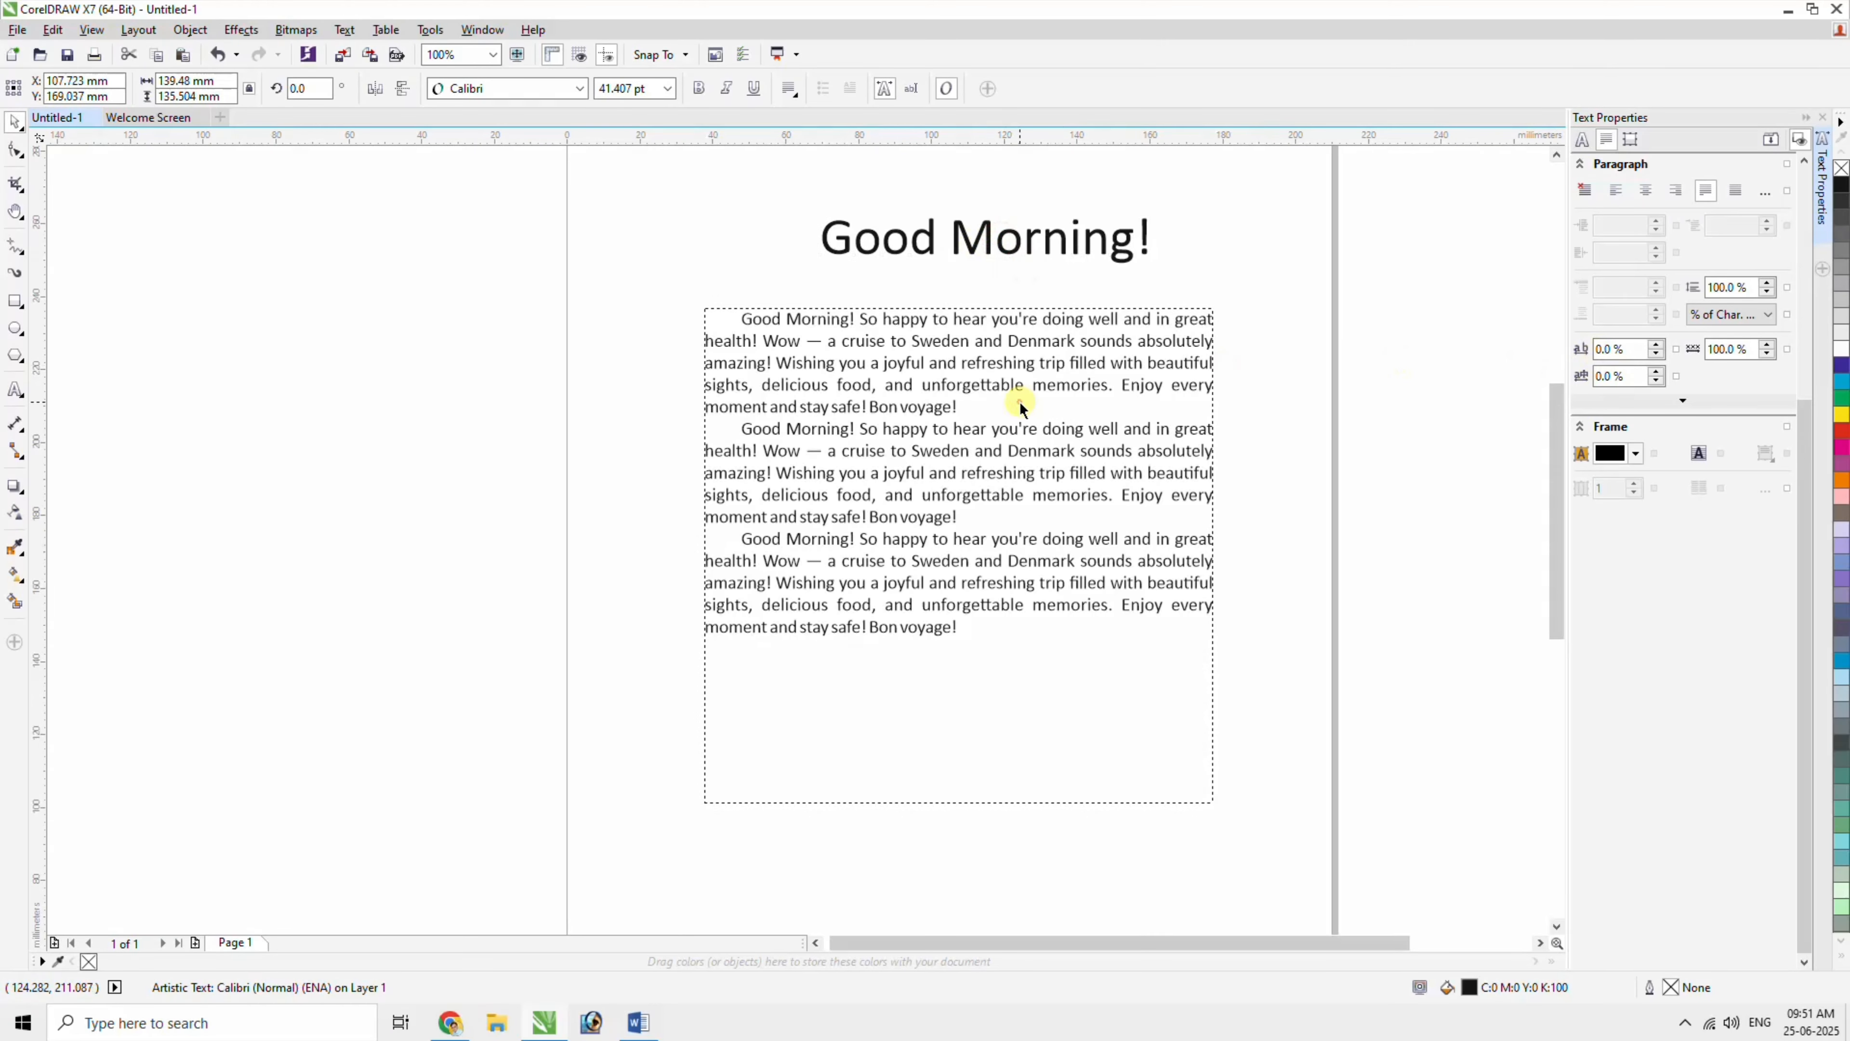
Gradually increase the character spacing of the "Good Morning!" artistic text to about 22 %.
click(1033, 244)
click(1657, 345)
click(1657, 346)
click(1657, 346)
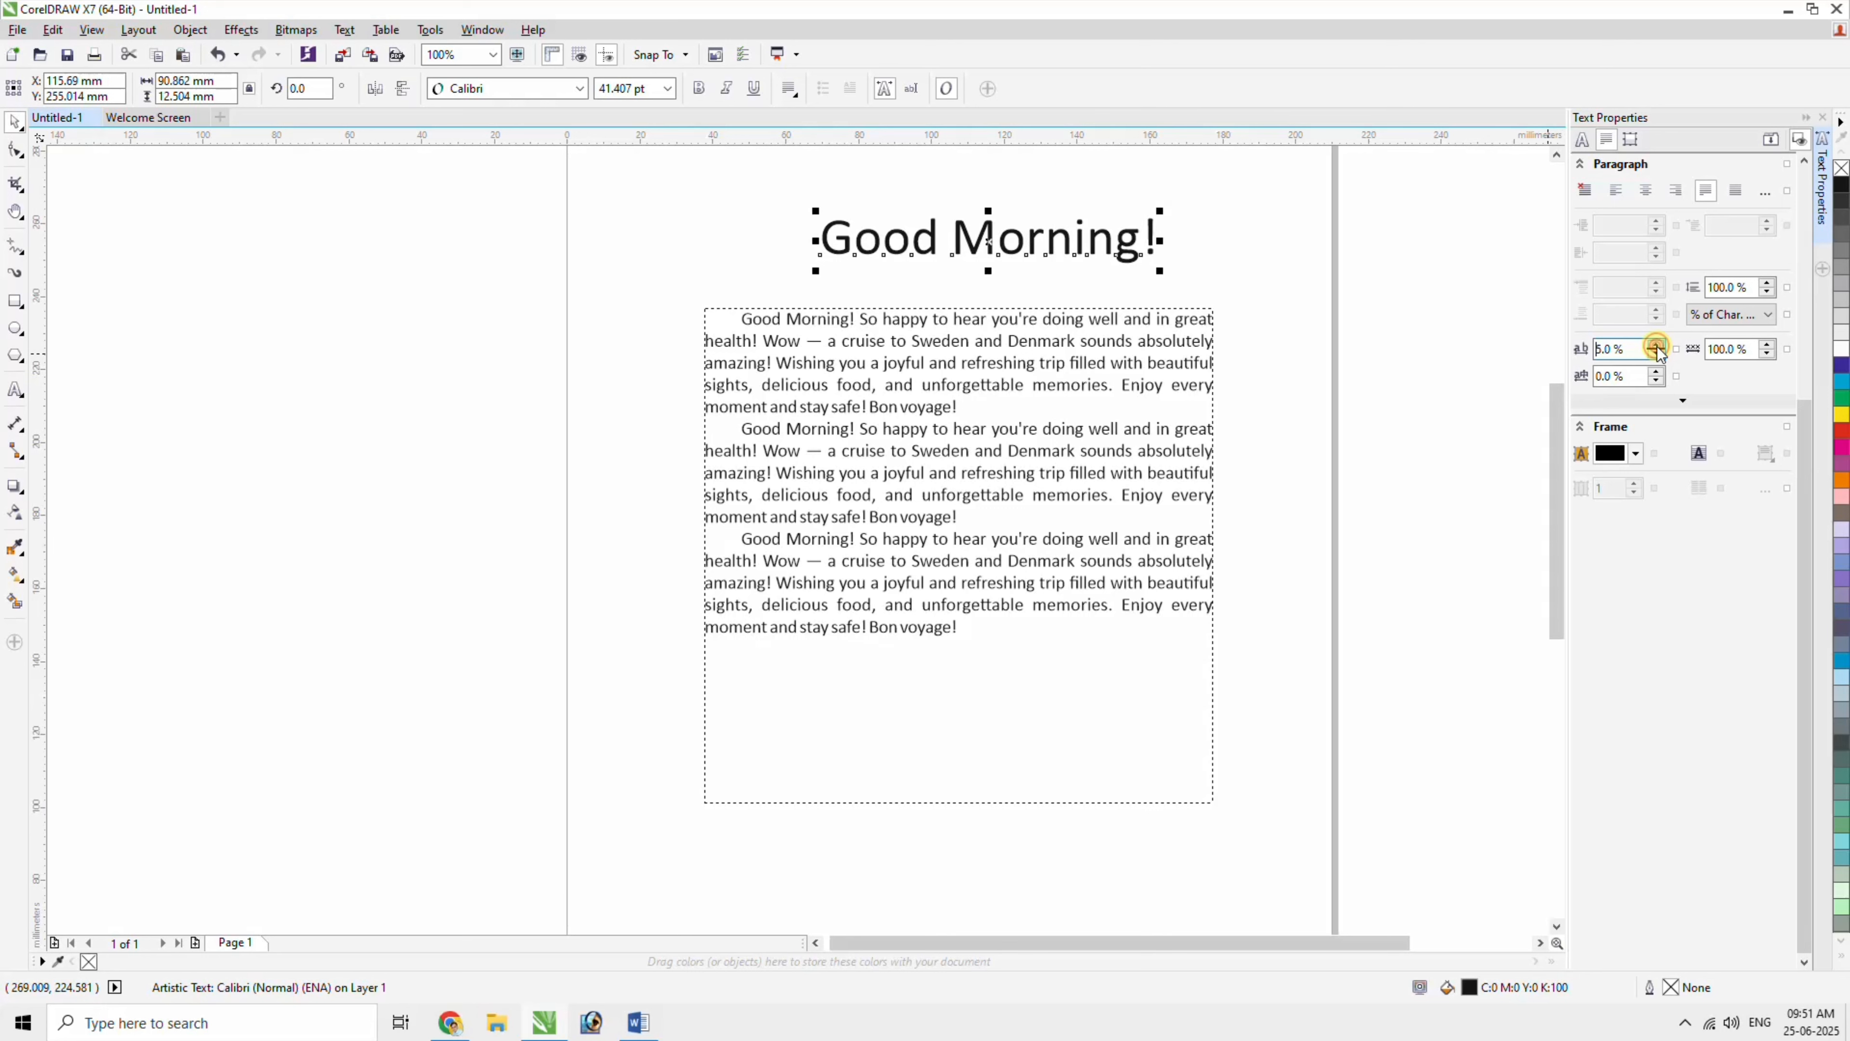
click(1657, 345)
click(1657, 346)
click(1657, 345)
click(1657, 345)
click(1657, 346)
click(1656, 346)
click(1657, 345)
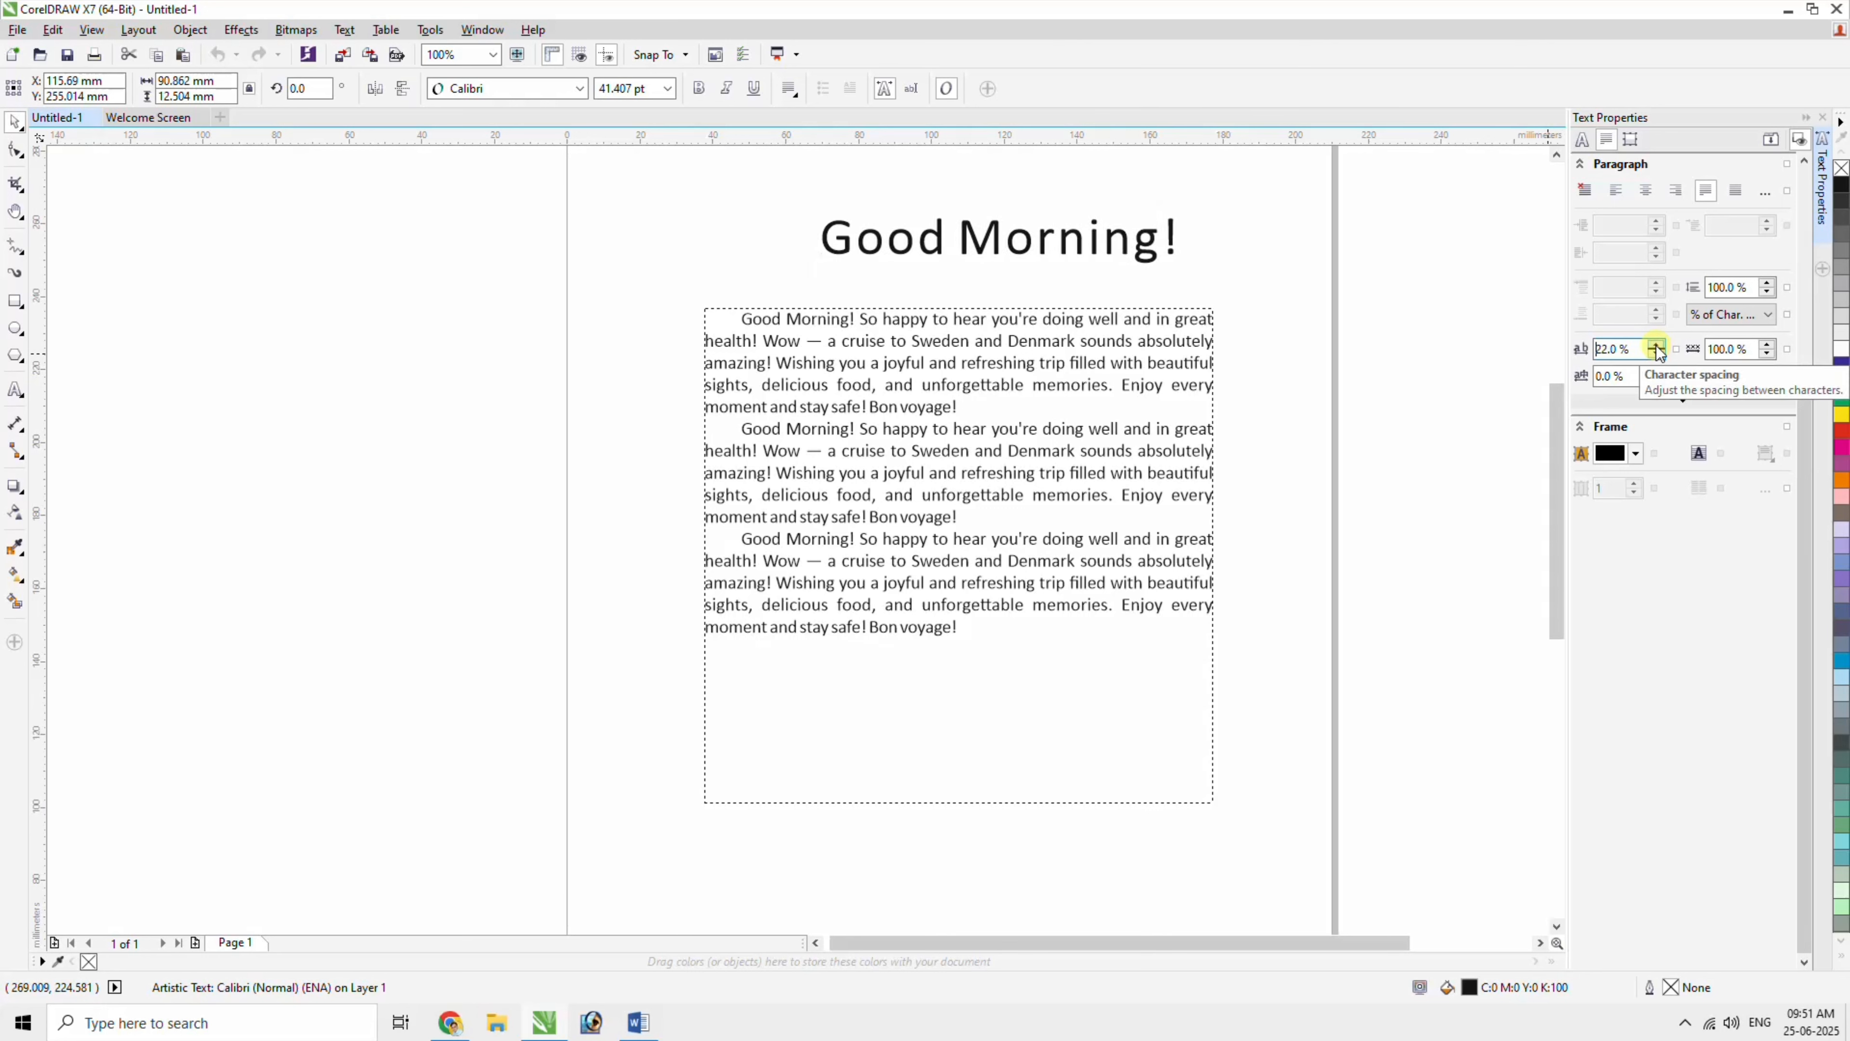
click(1656, 346)
click(1657, 345)
Set the character spacing of the "Good Morning!" artistic text to 100 % and recenter the text above the paragraph frame.
text(1)
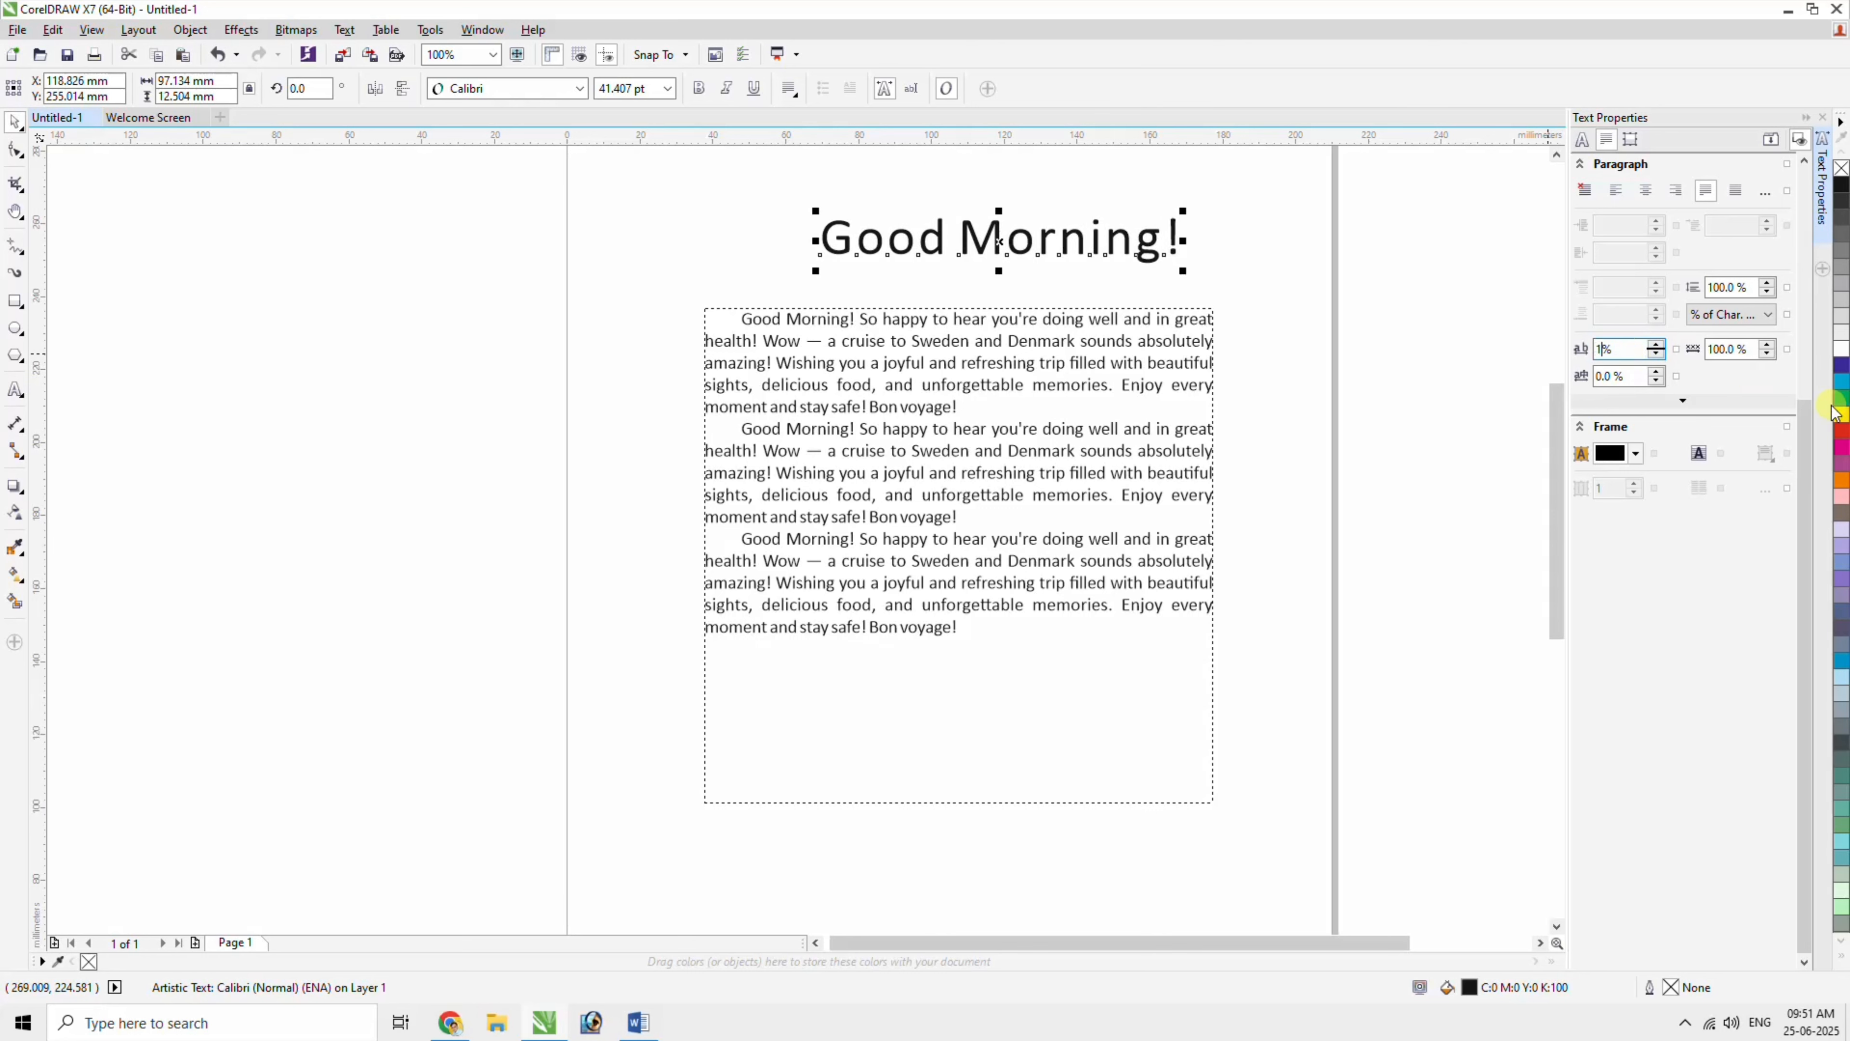
text(00)
key(Return)
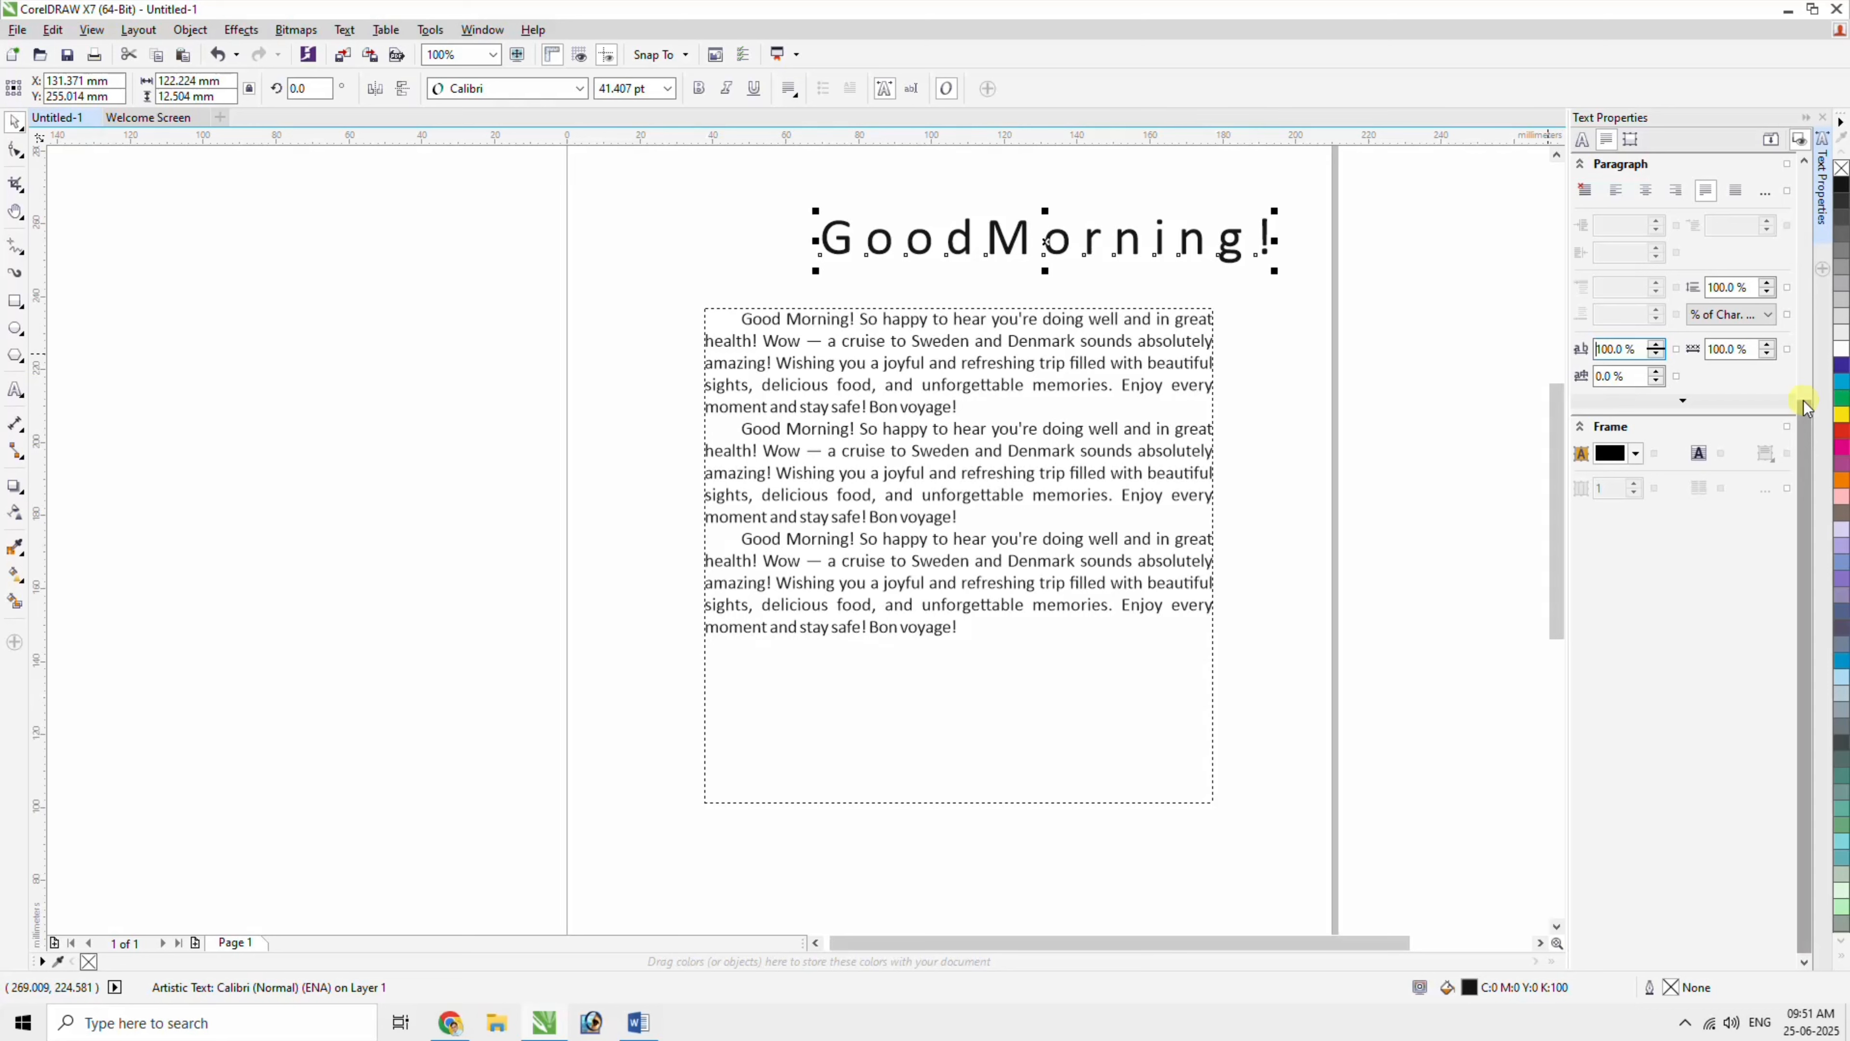
click(569, 236)
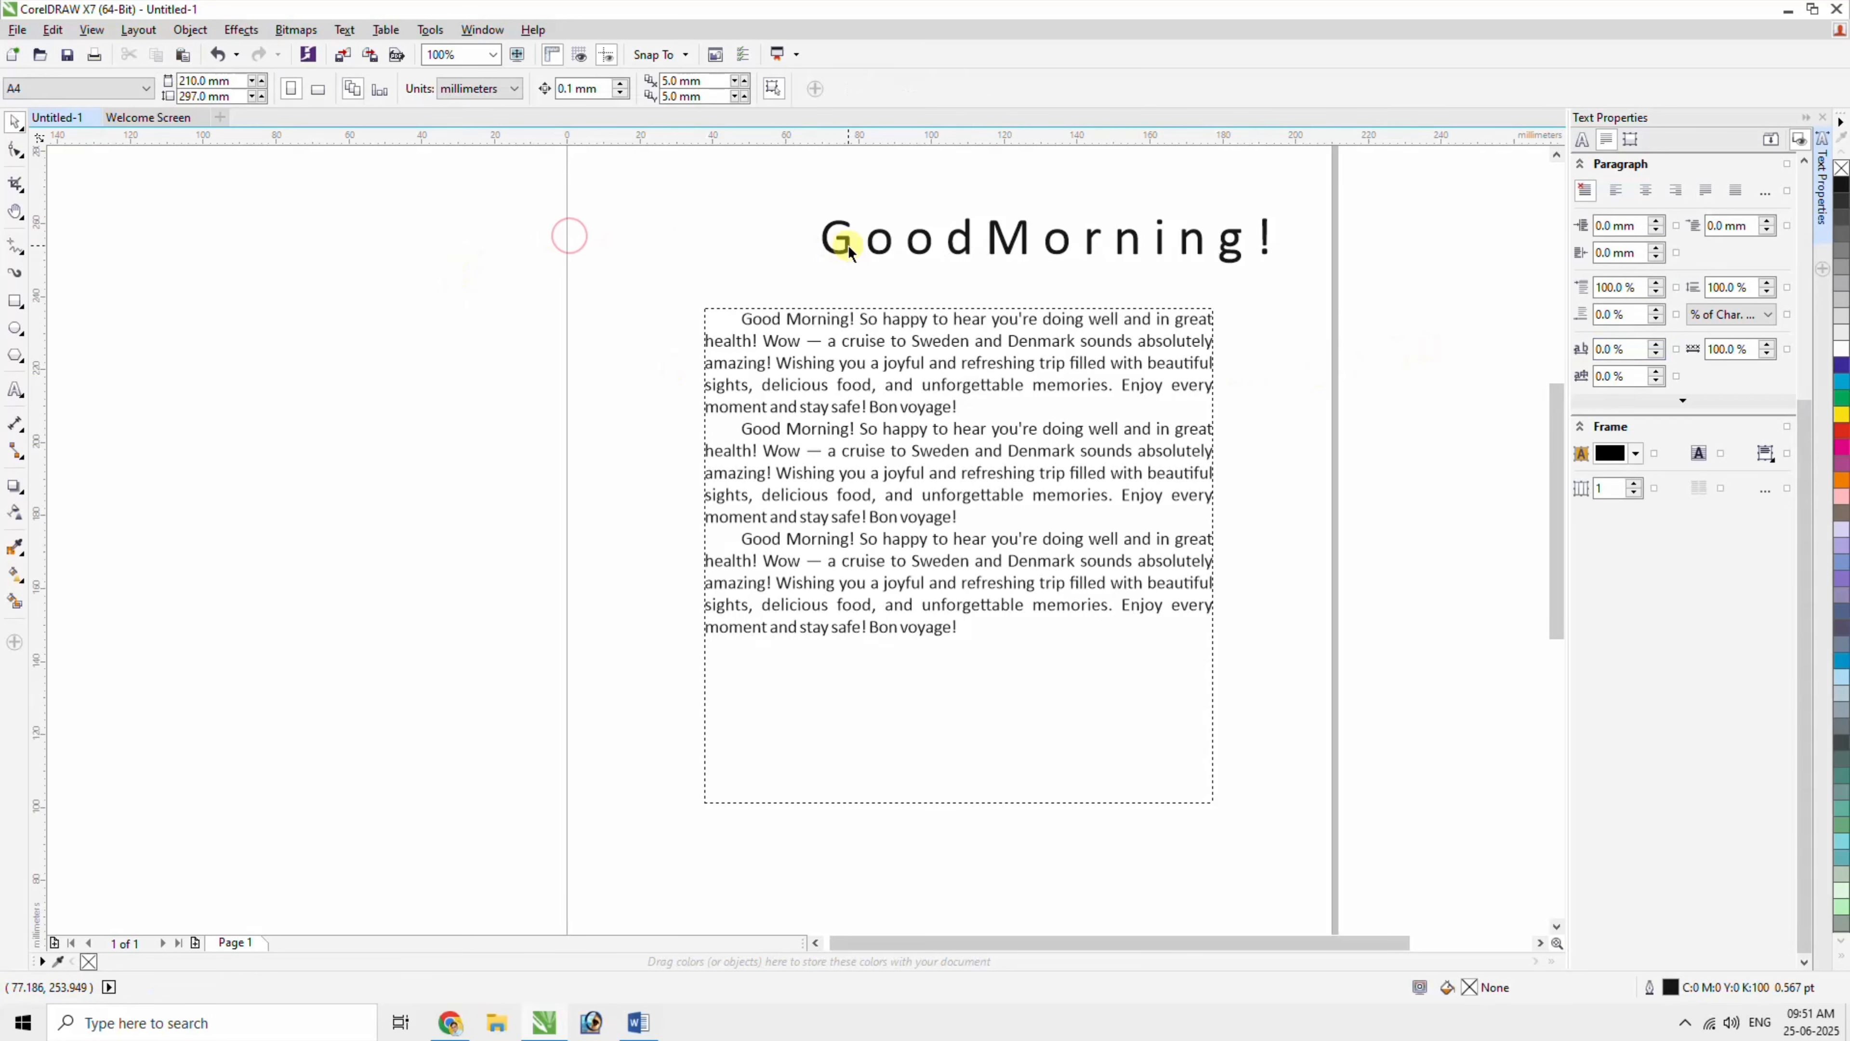
drag(847, 248, 754, 232)
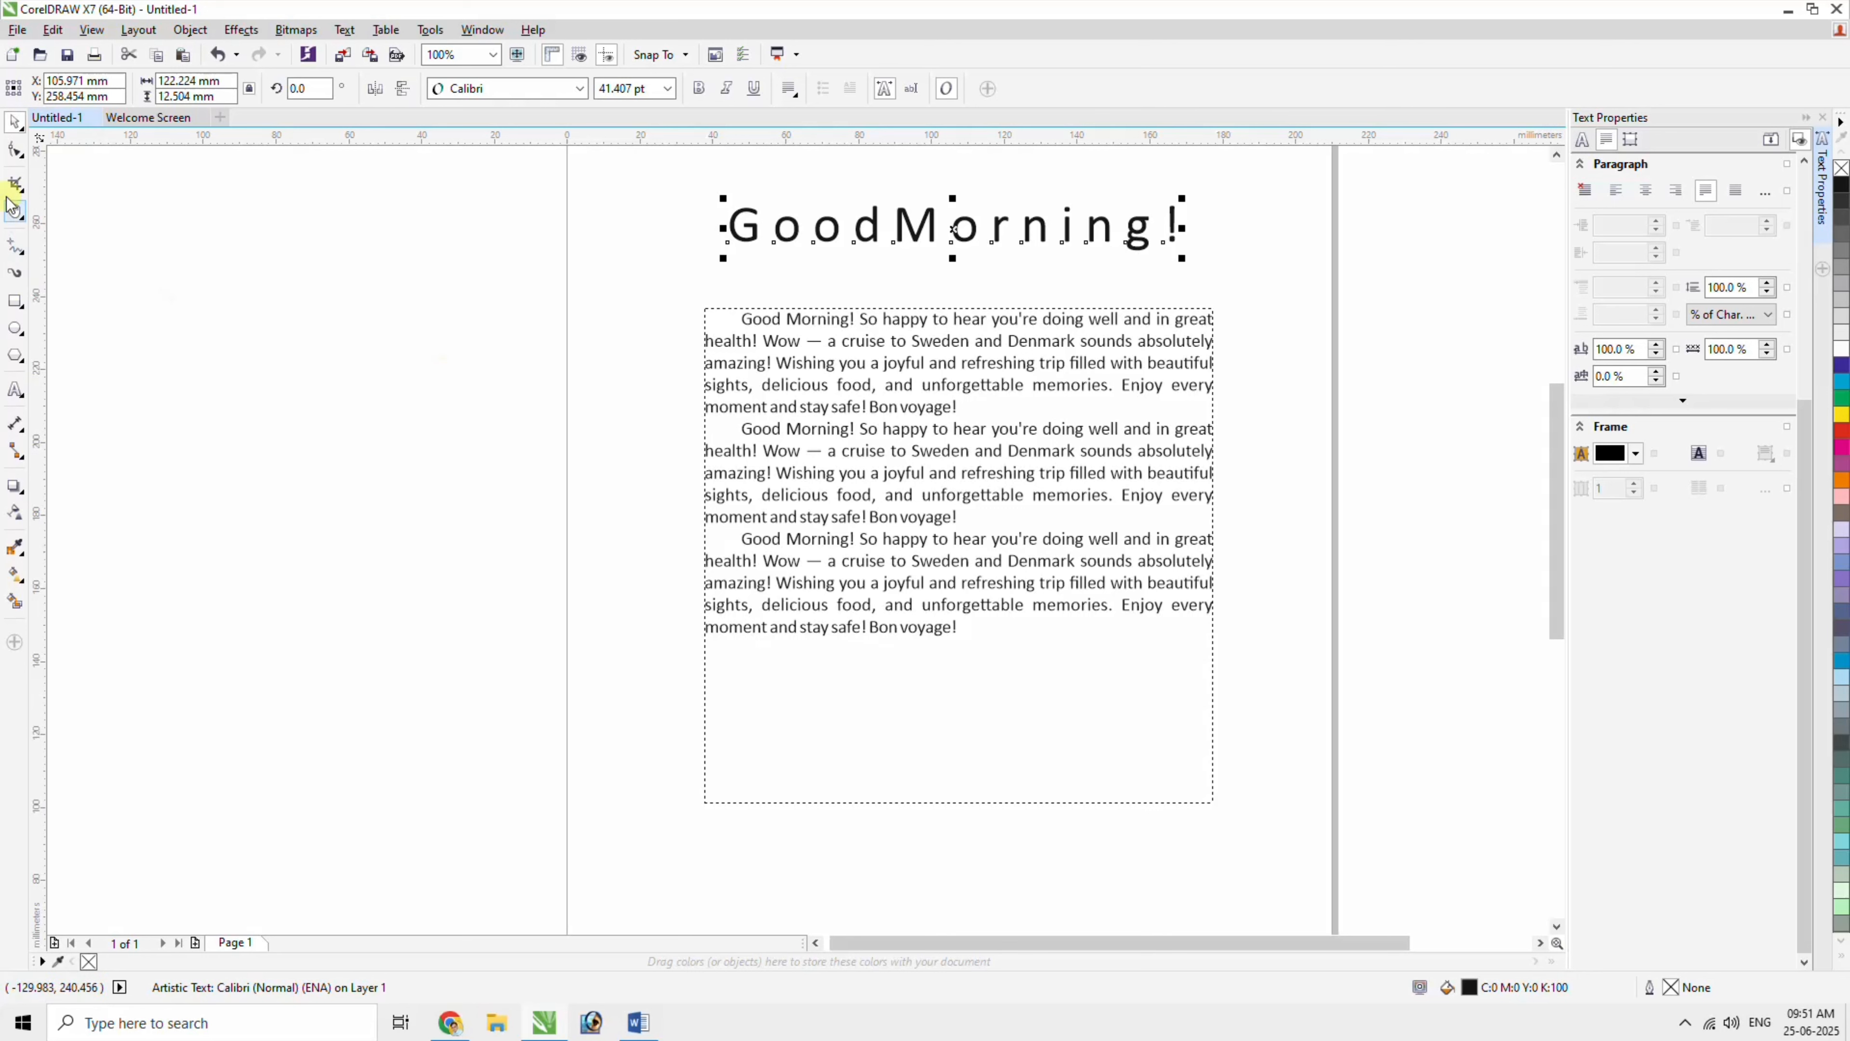
Tighten the character spacing of the "Good Morning!" artistic text interactively with the Shape tool to about 12.3 %.
click(17, 152)
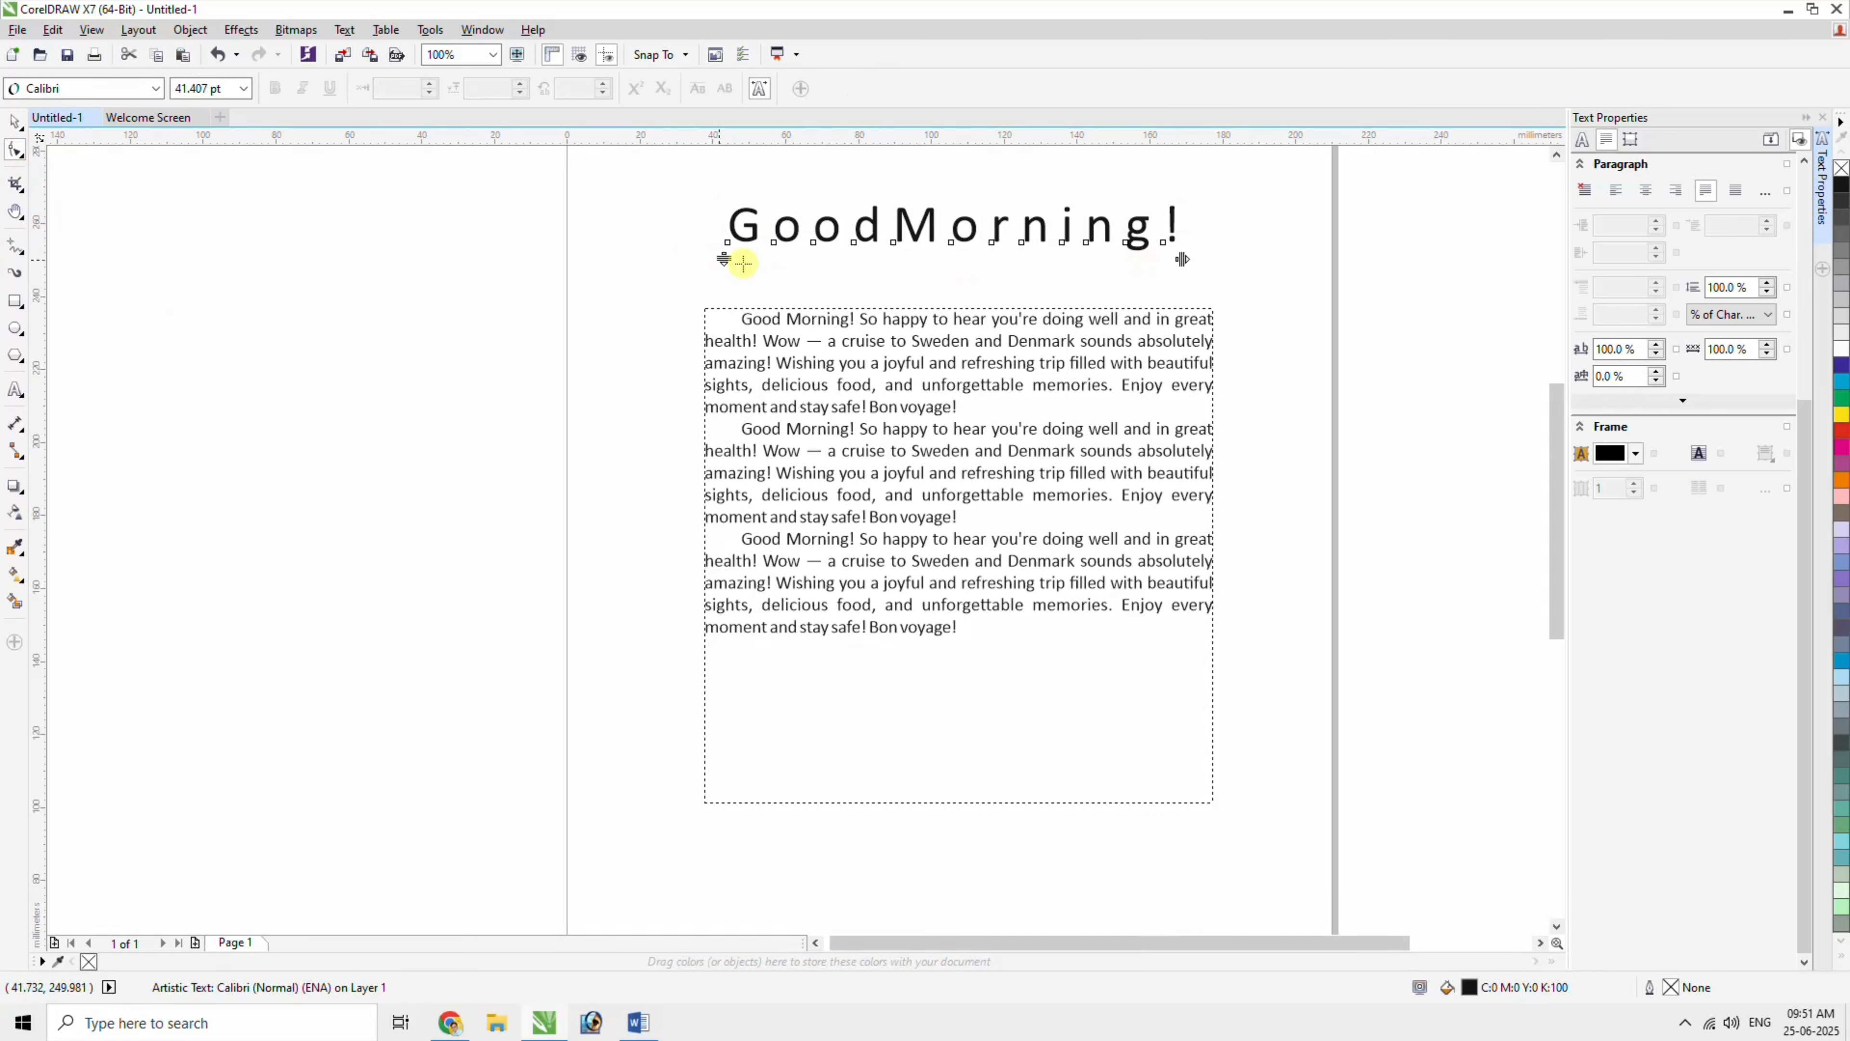
drag(1180, 267, 1035, 285)
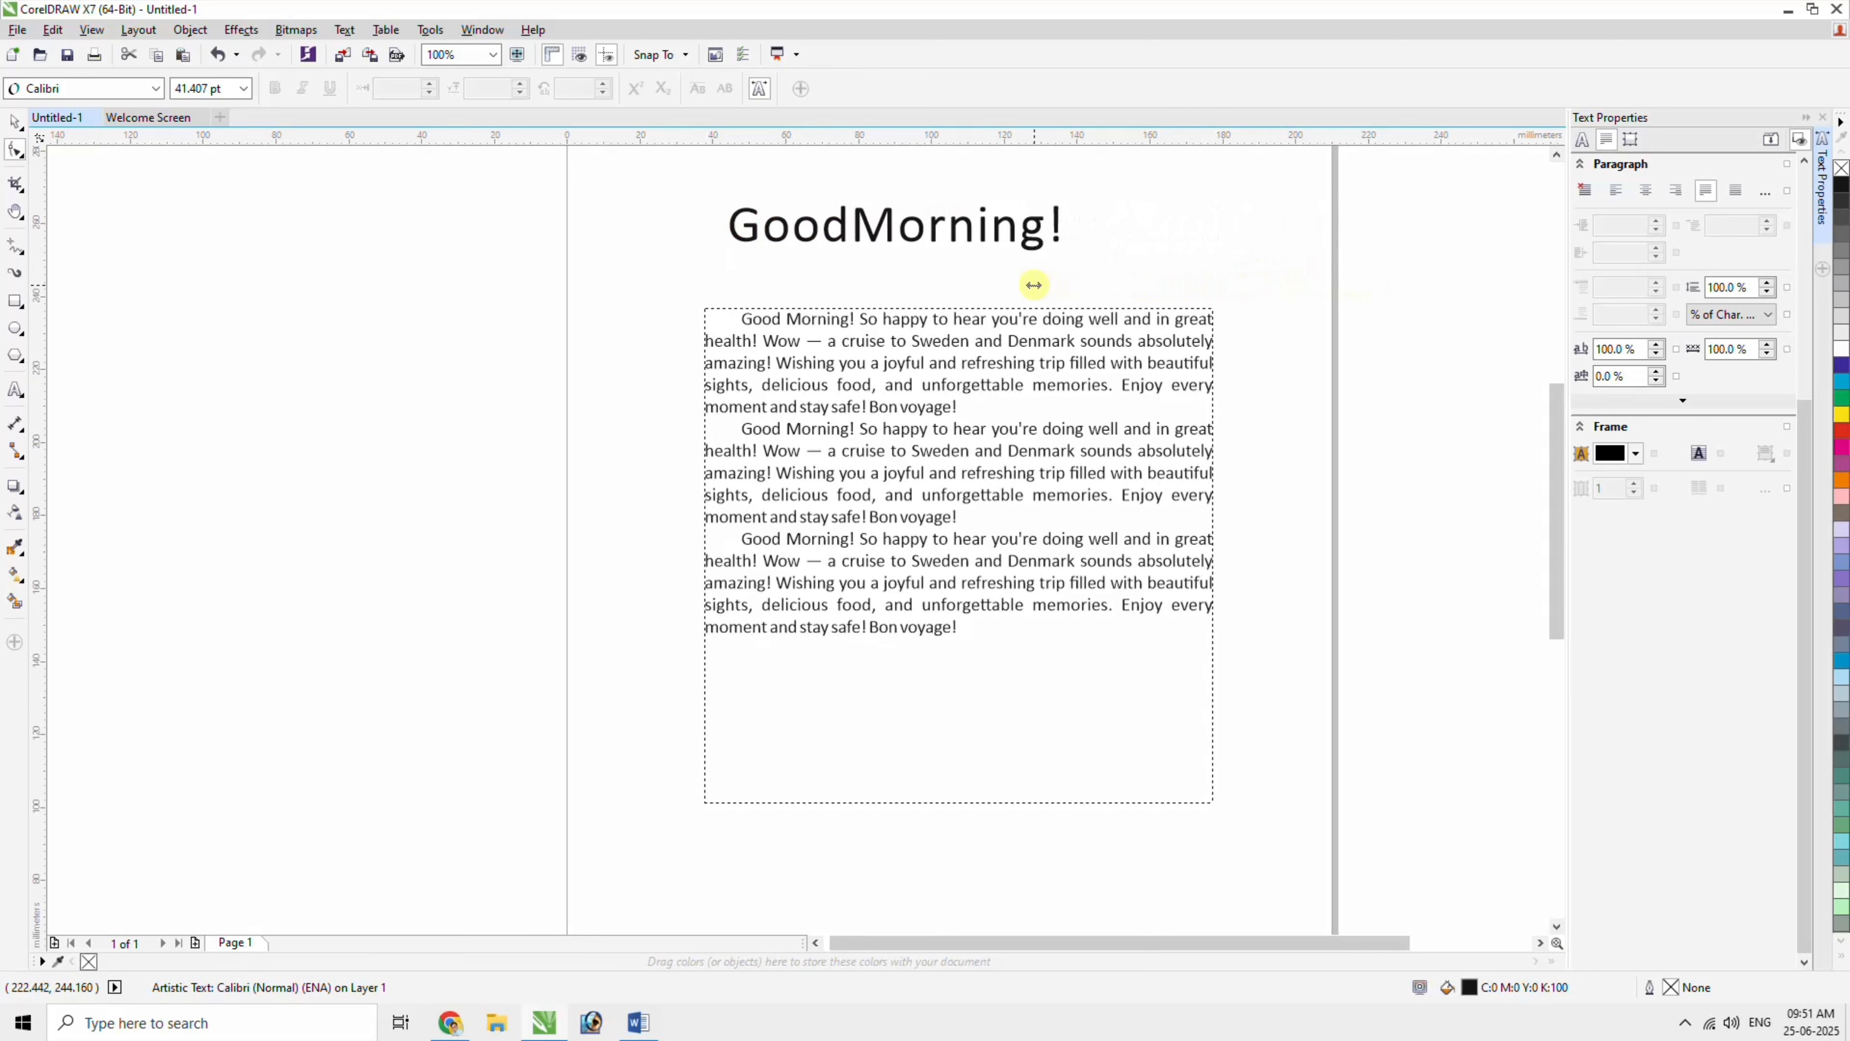
click(14, 121)
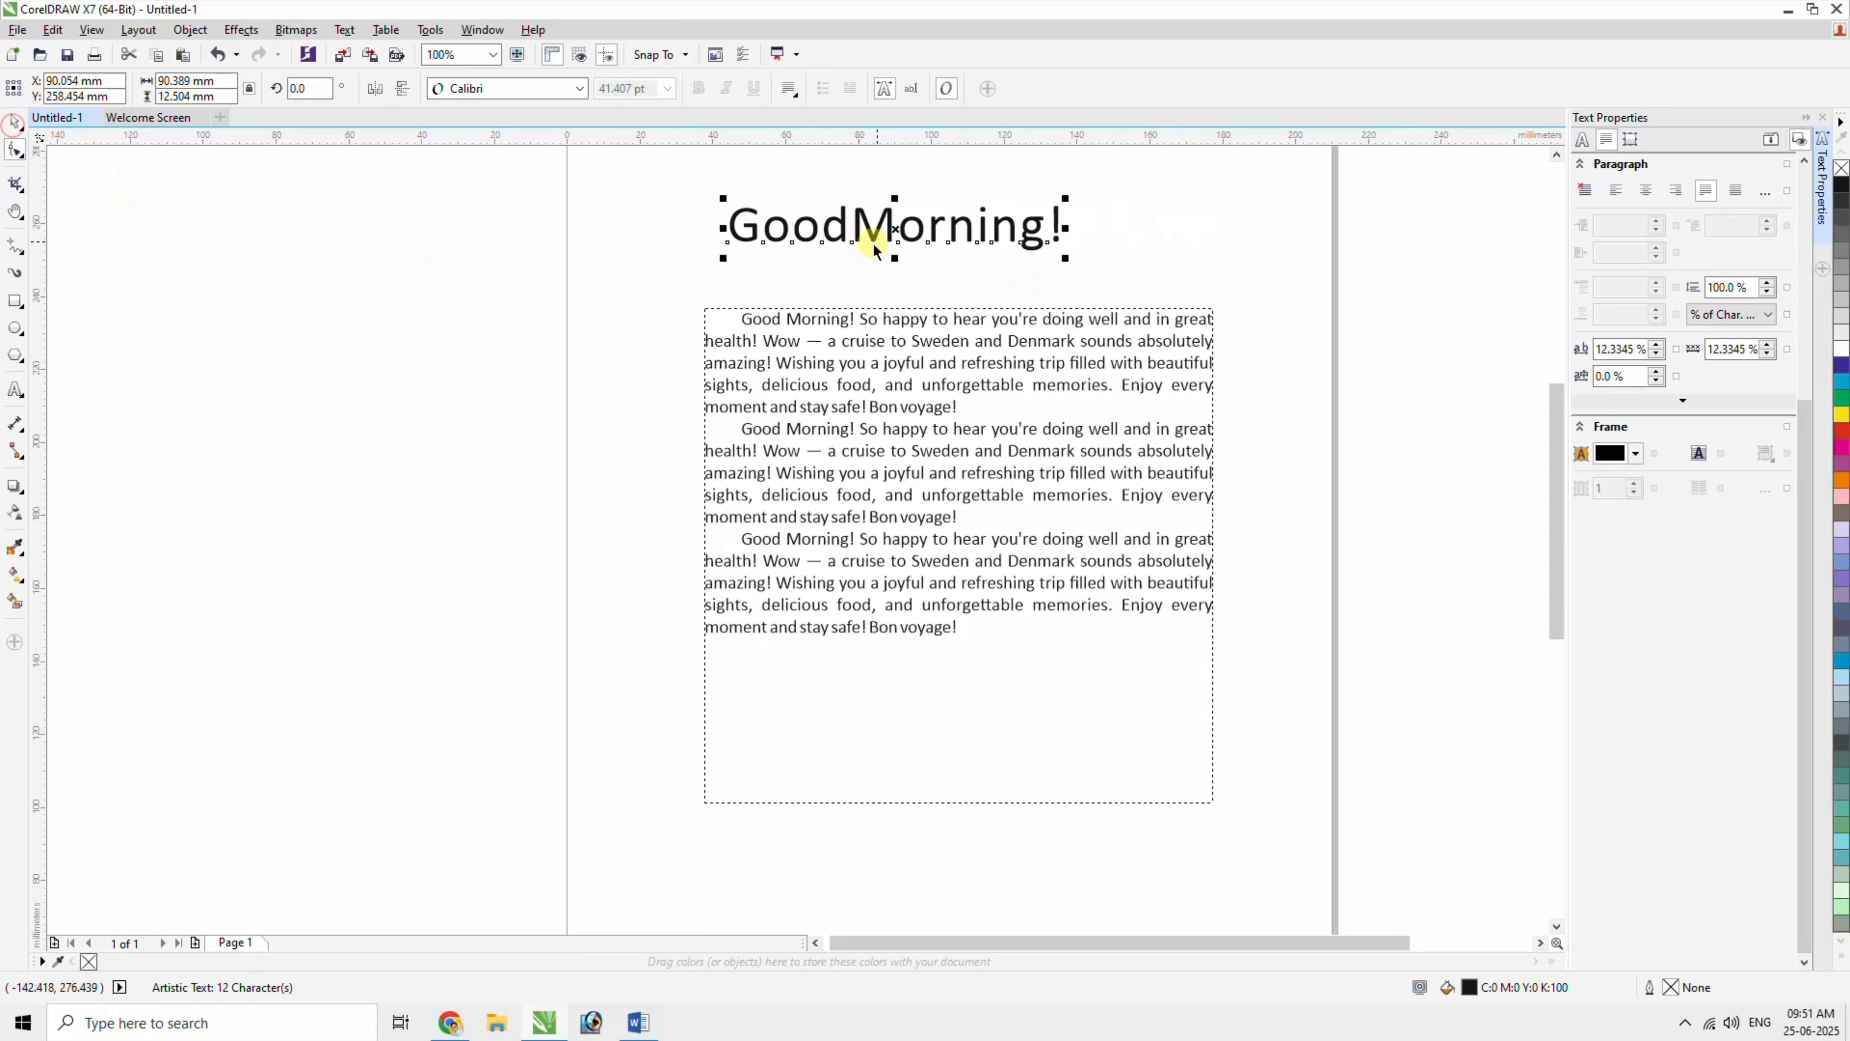
Move the "Good Morning!" artistic text about 139 mm left, off the page, and repeat it on four lines.
click(896, 225)
click(893, 229)
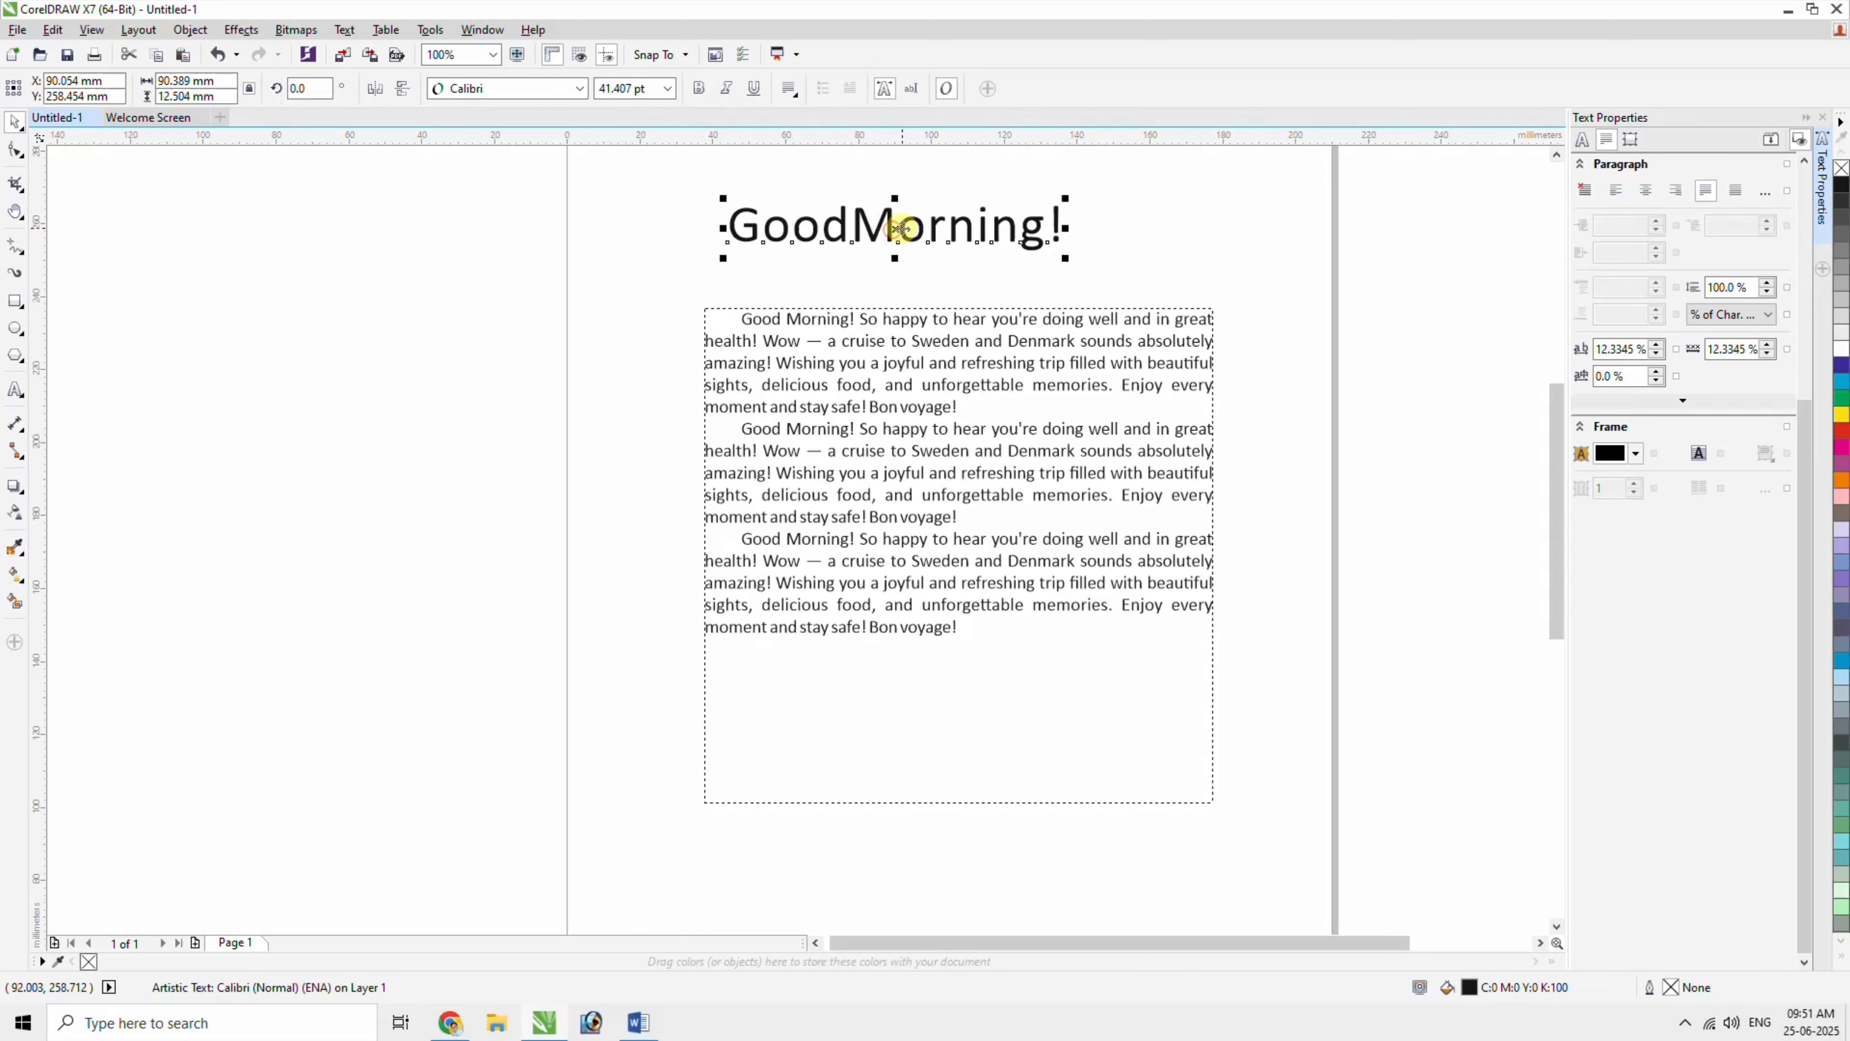
drag(892, 228, 384, 271)
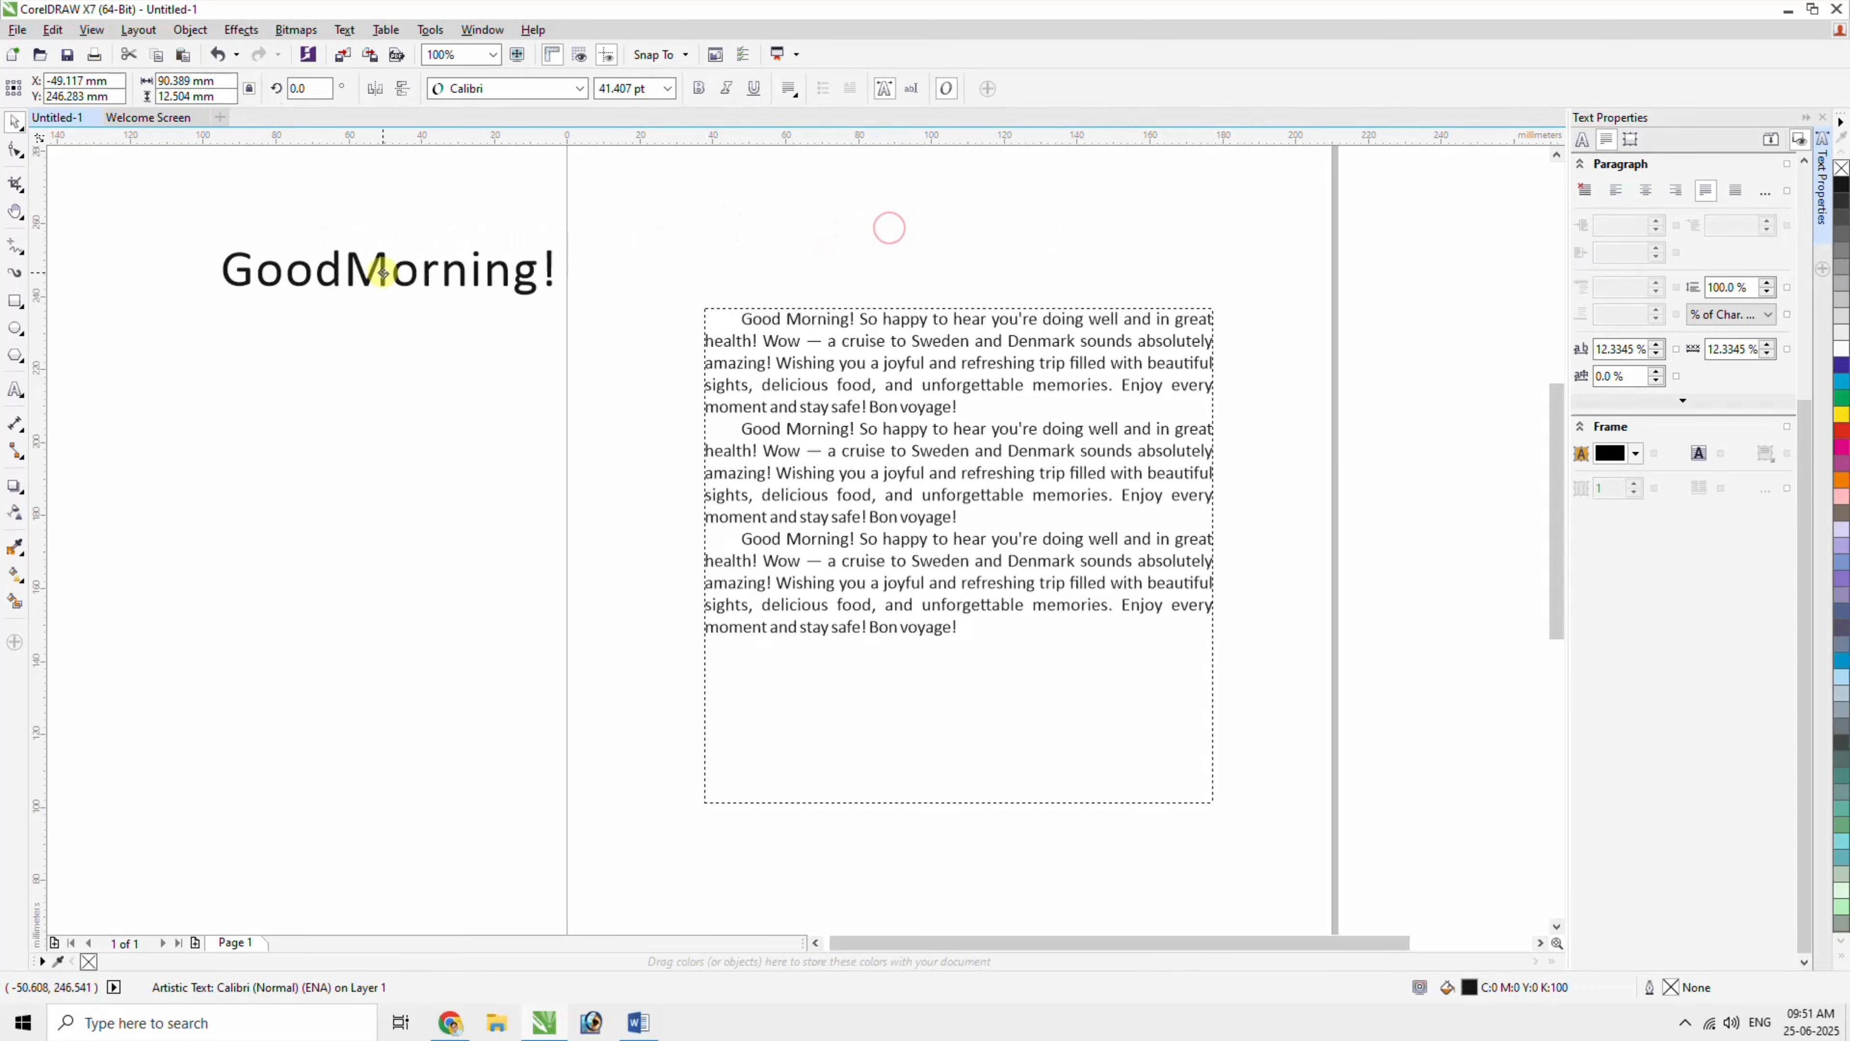
double_click(443, 284)
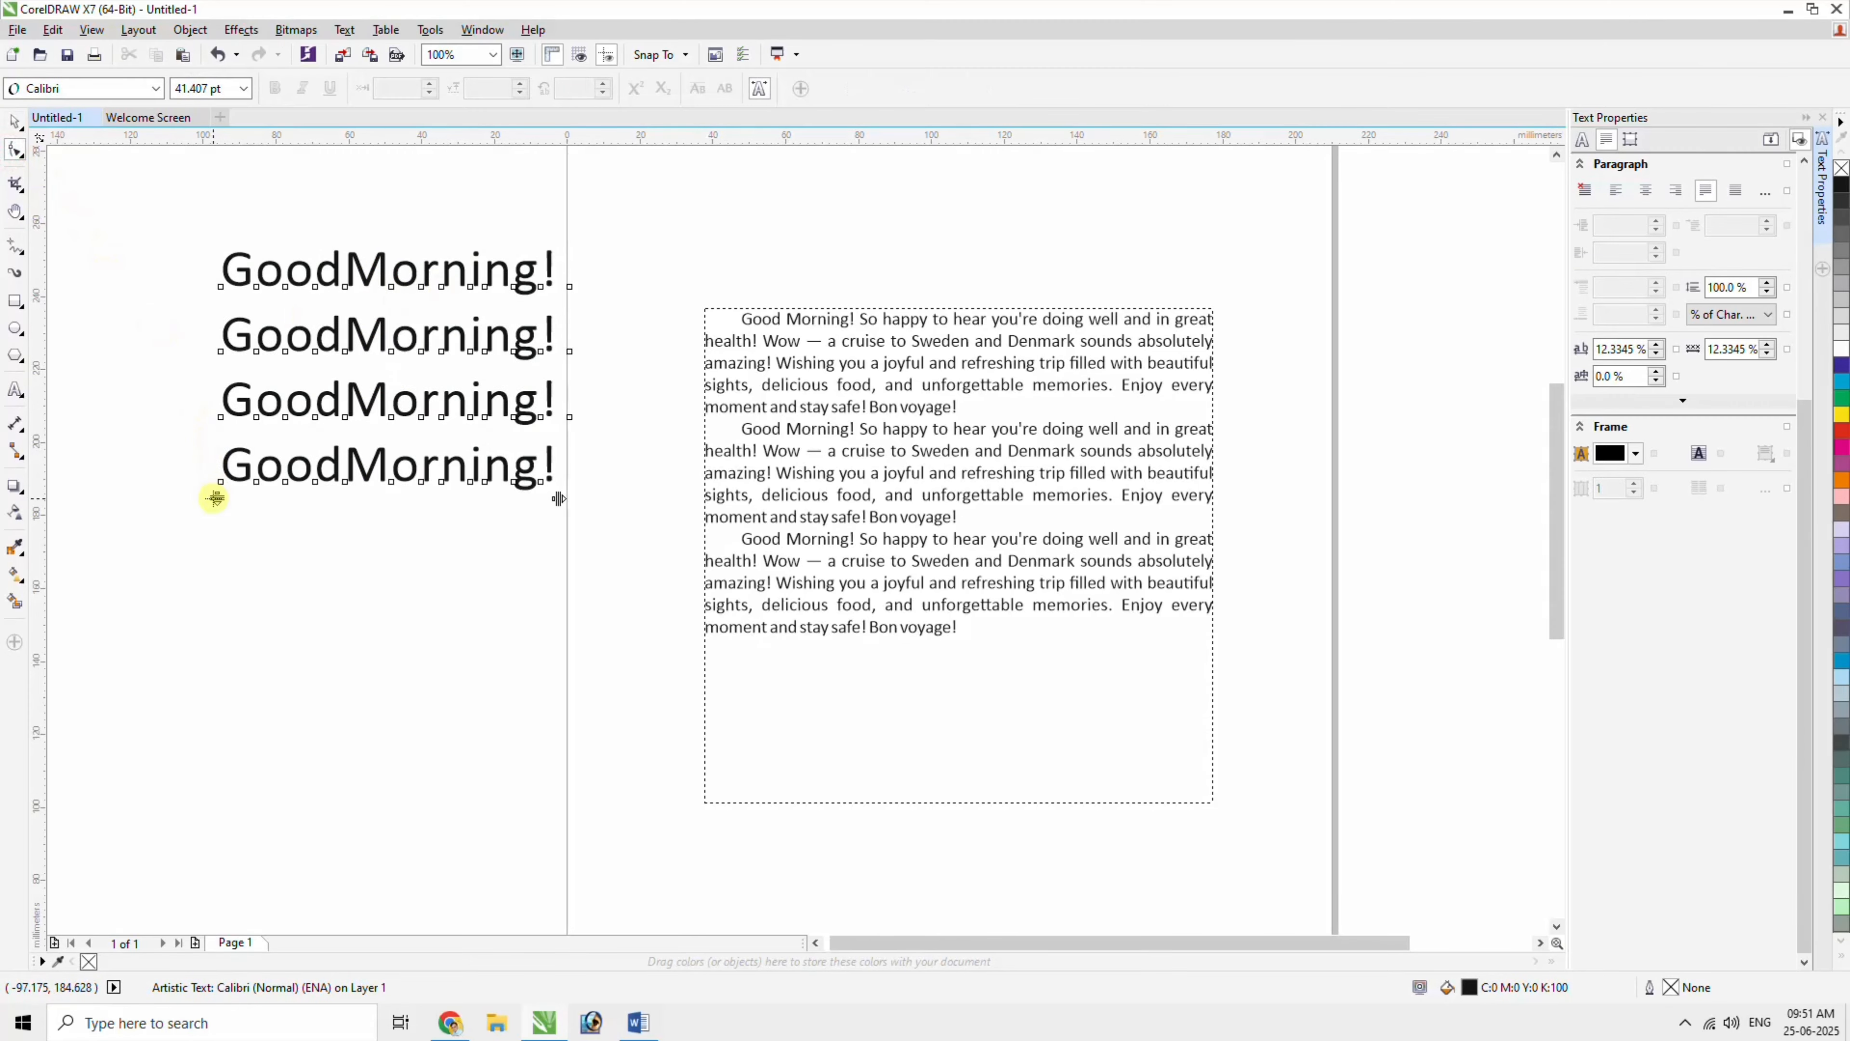
Widen the line spacing of the four "Good Morning!" lines with the Shape tool to about 167 %.
drag(213, 497, 230, 654)
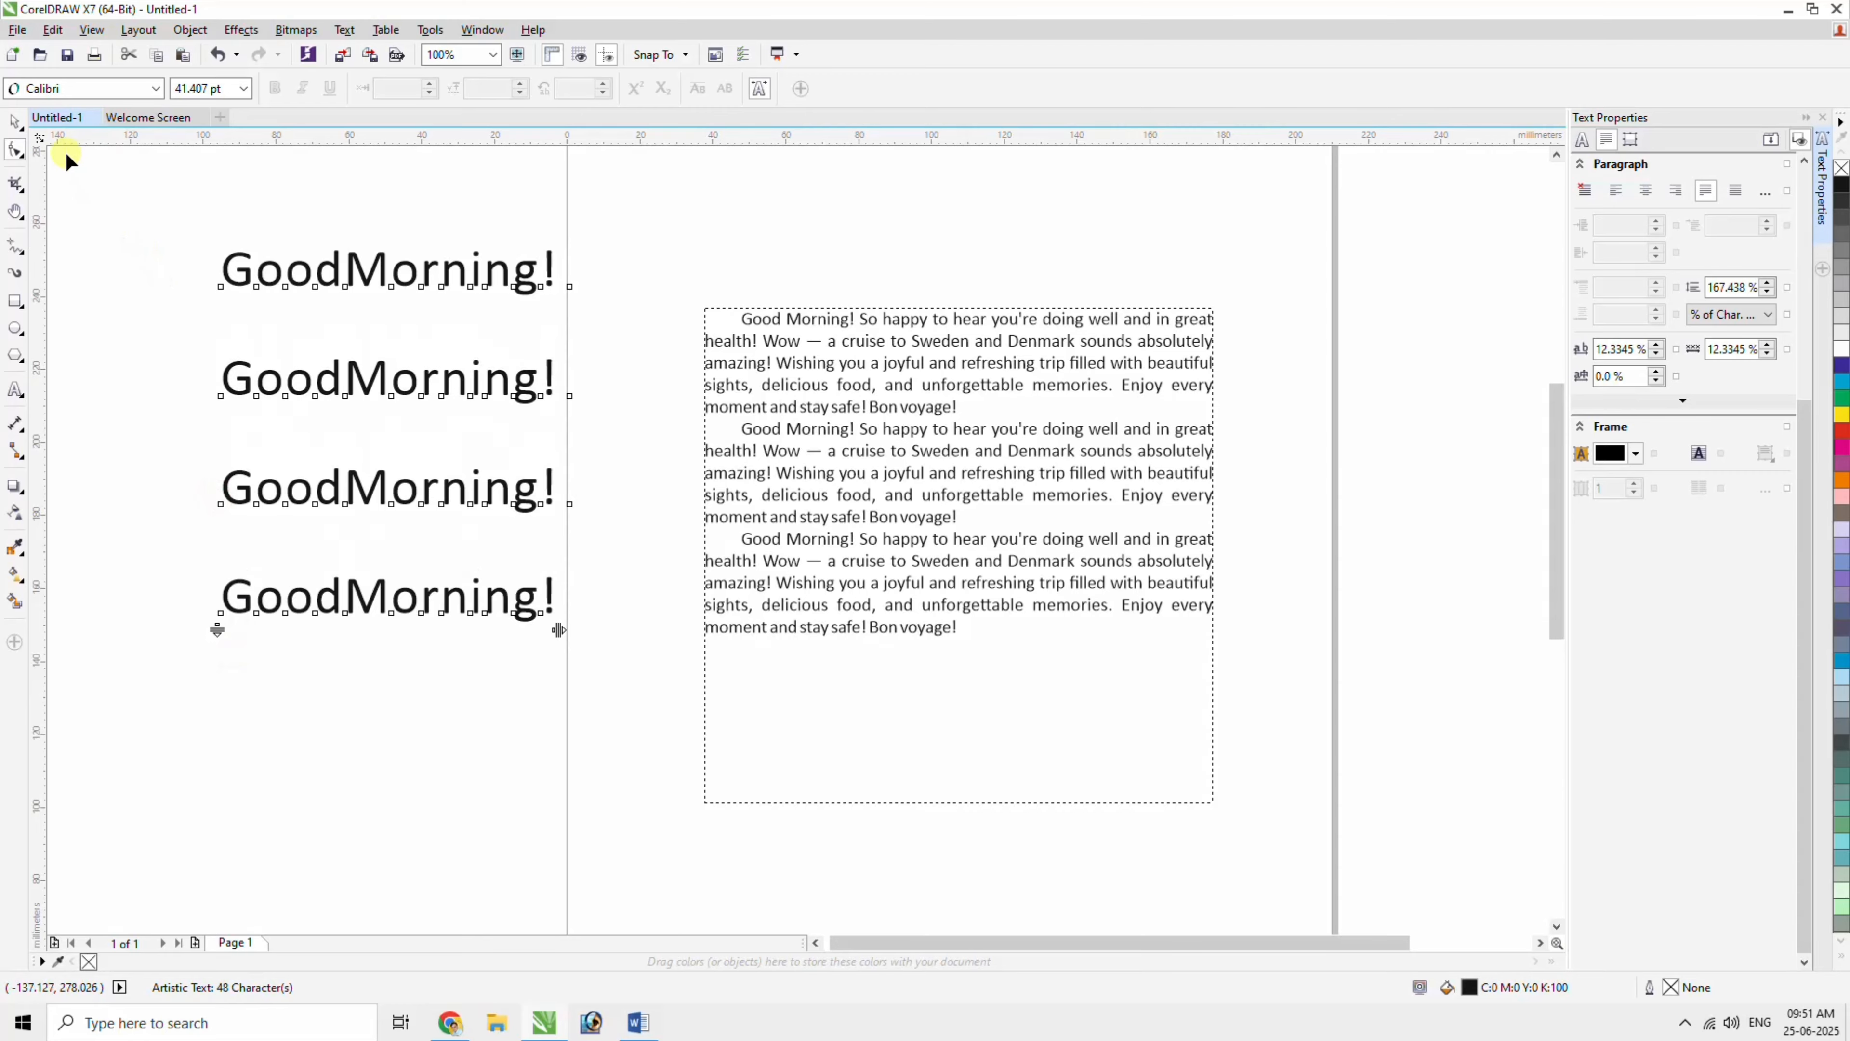
click(15, 123)
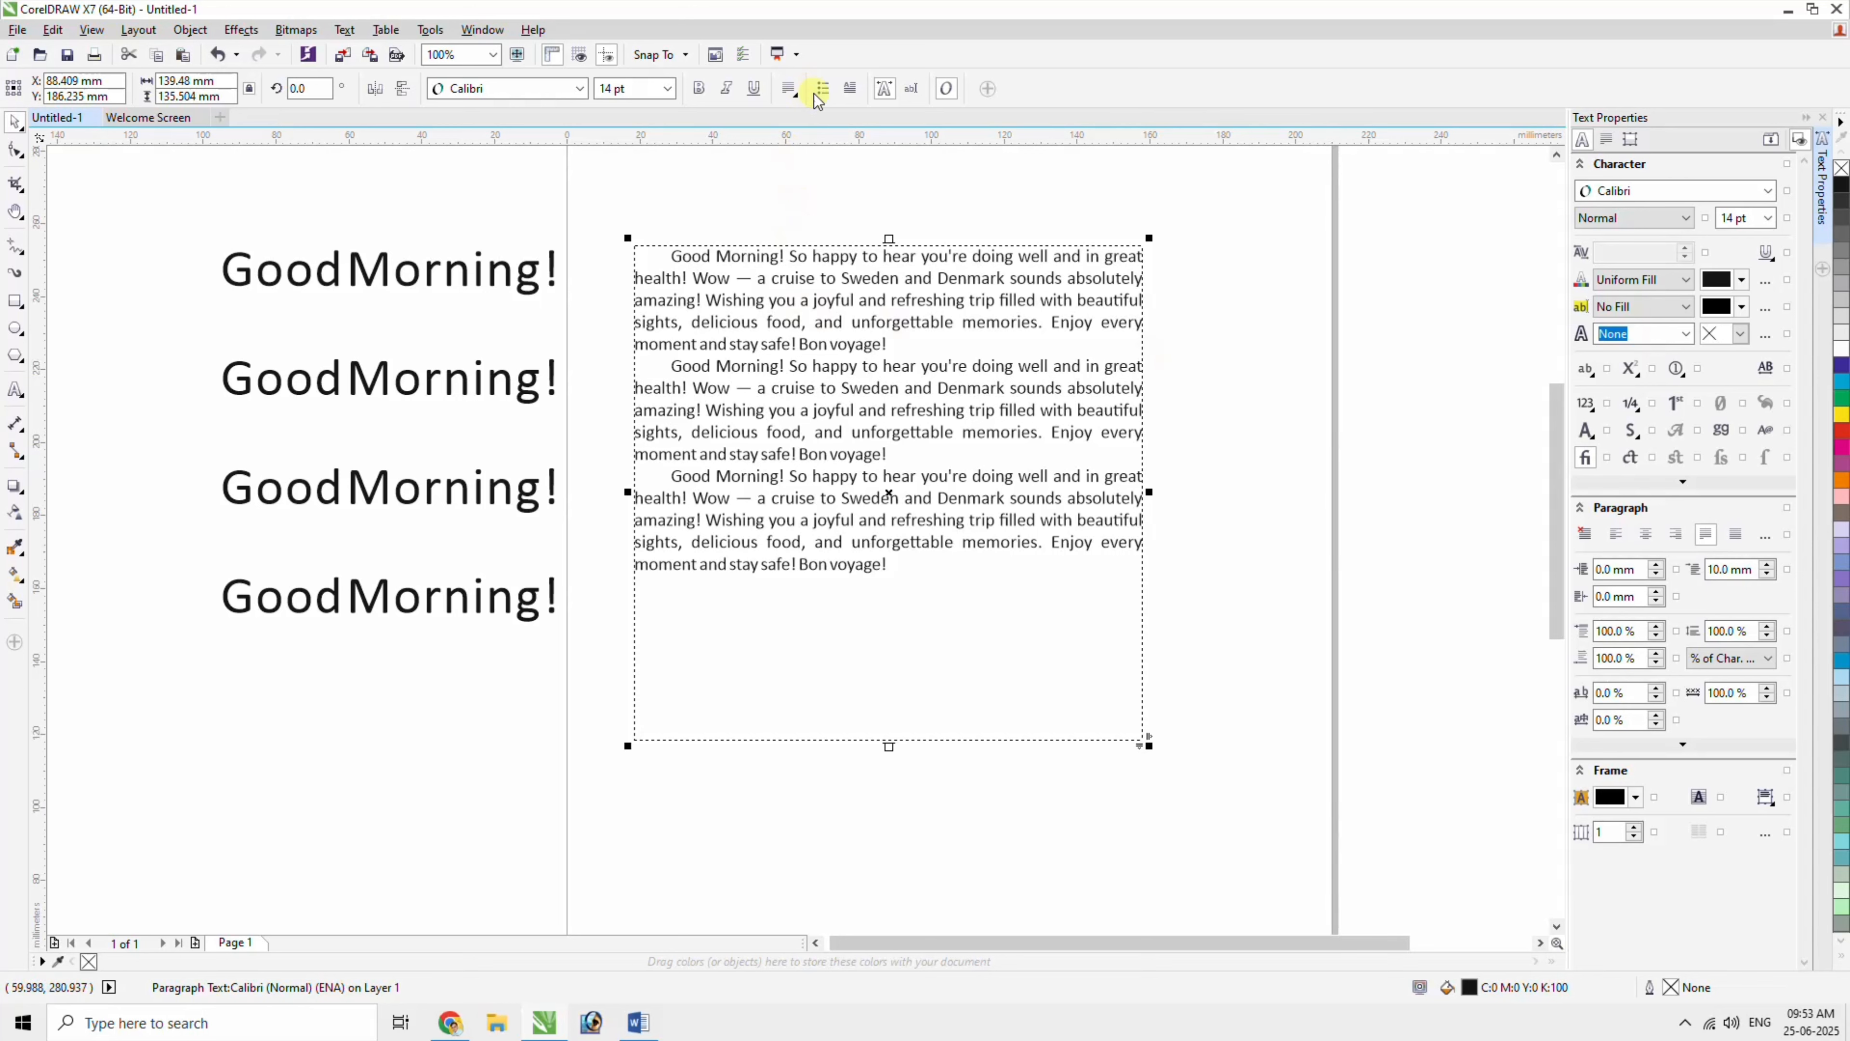
Draw an ellipse about 72 × 66 mm over the paragraph frame's upper right edge and fill it red.
click(625, 169)
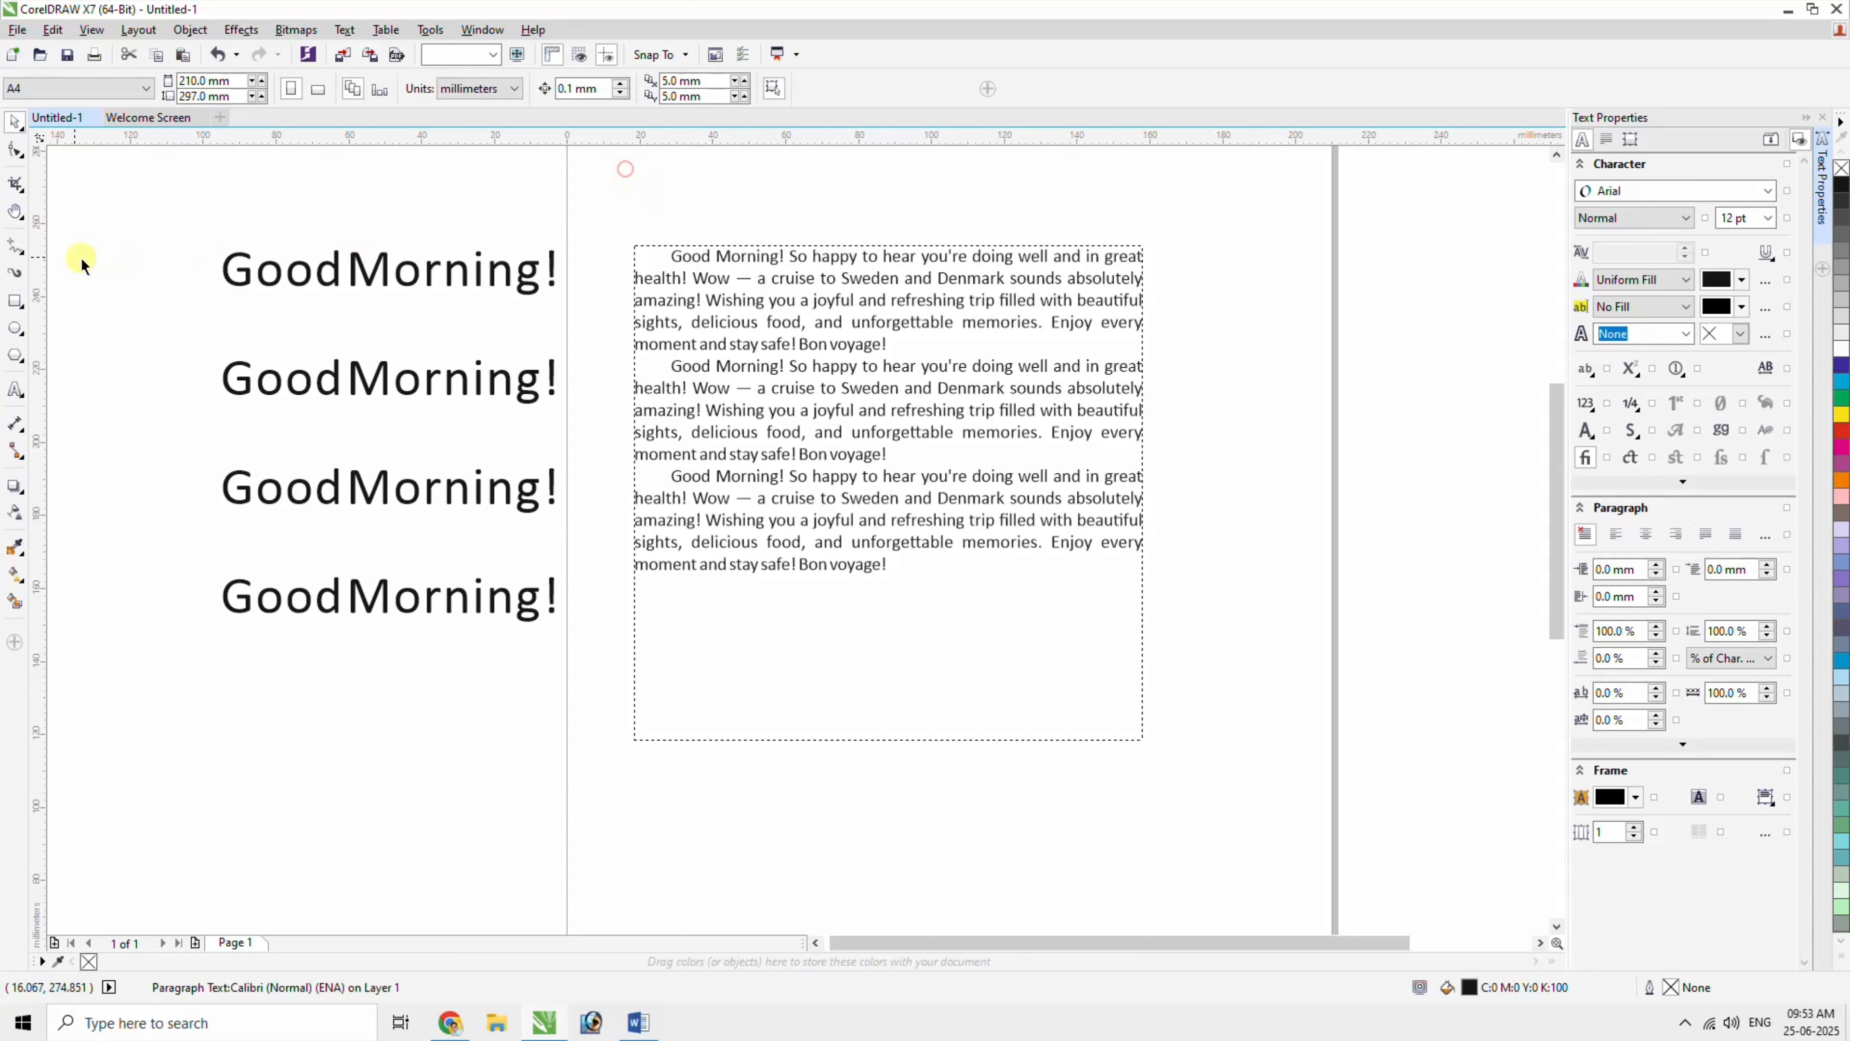
click(14, 327)
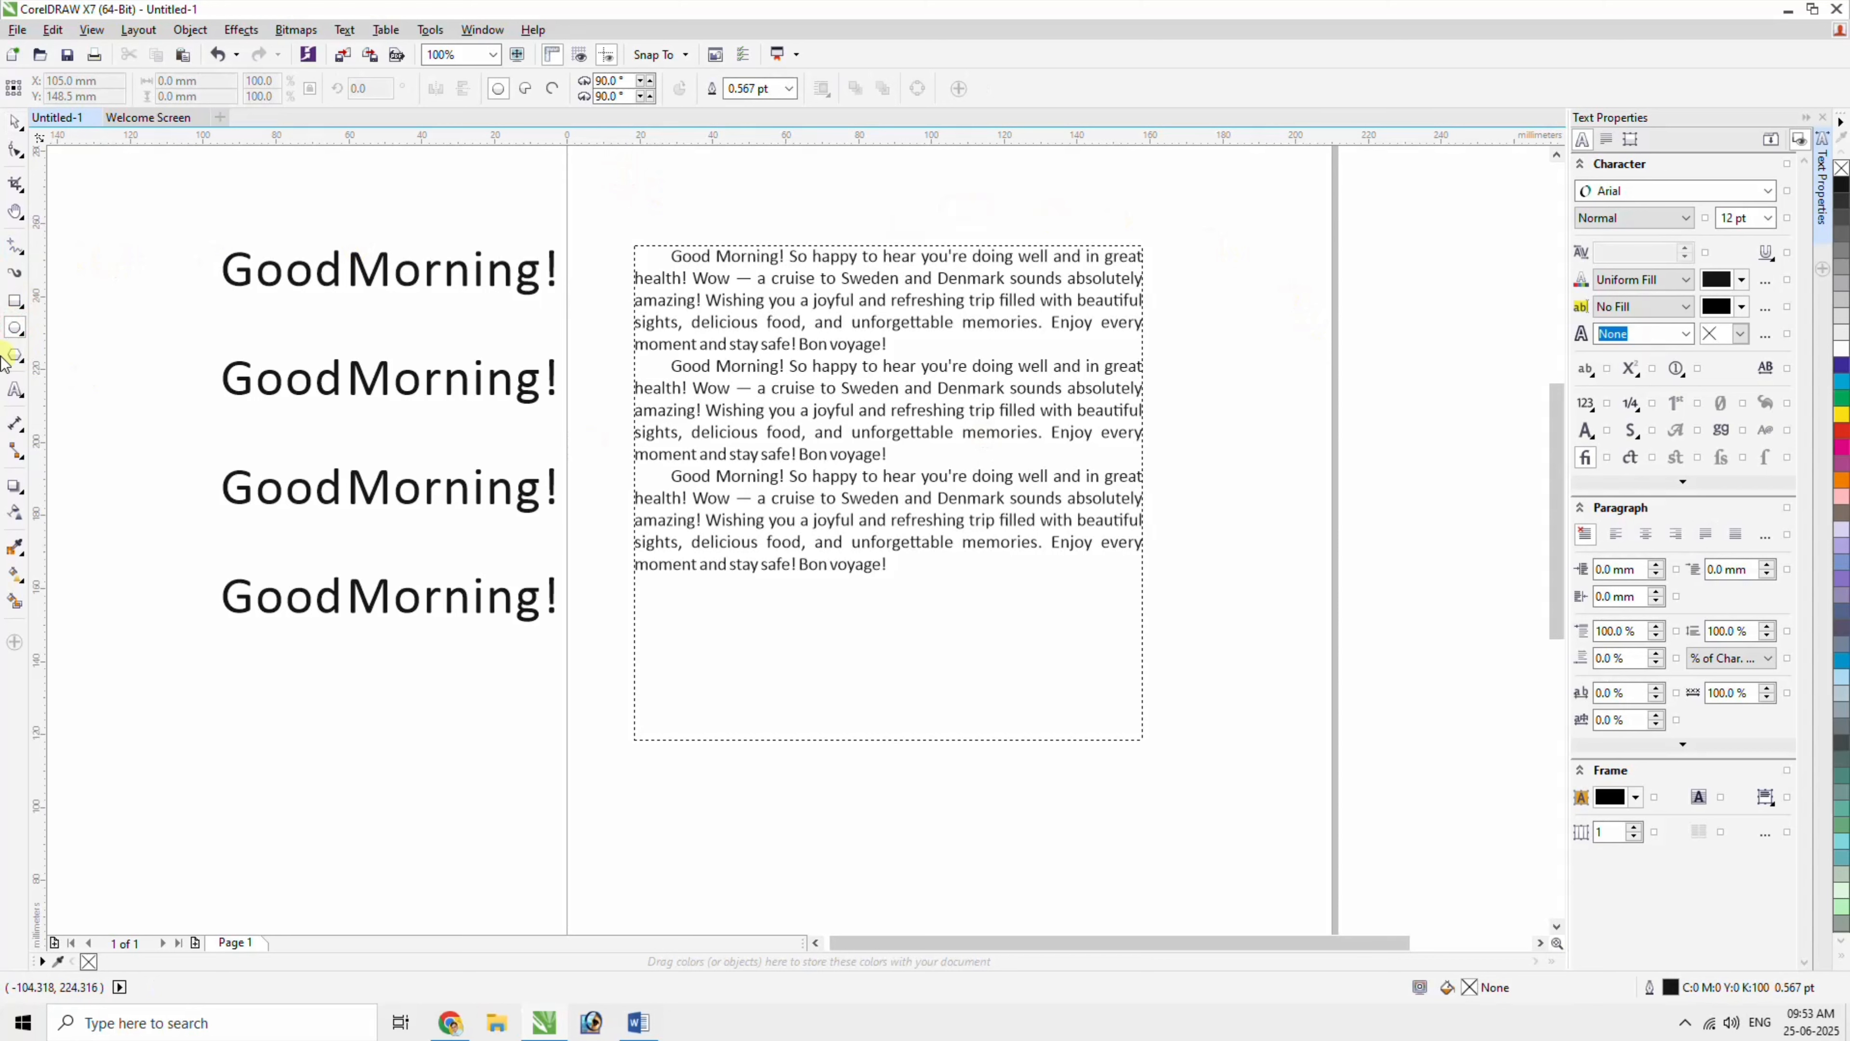
drag(1013, 223, 1283, 472)
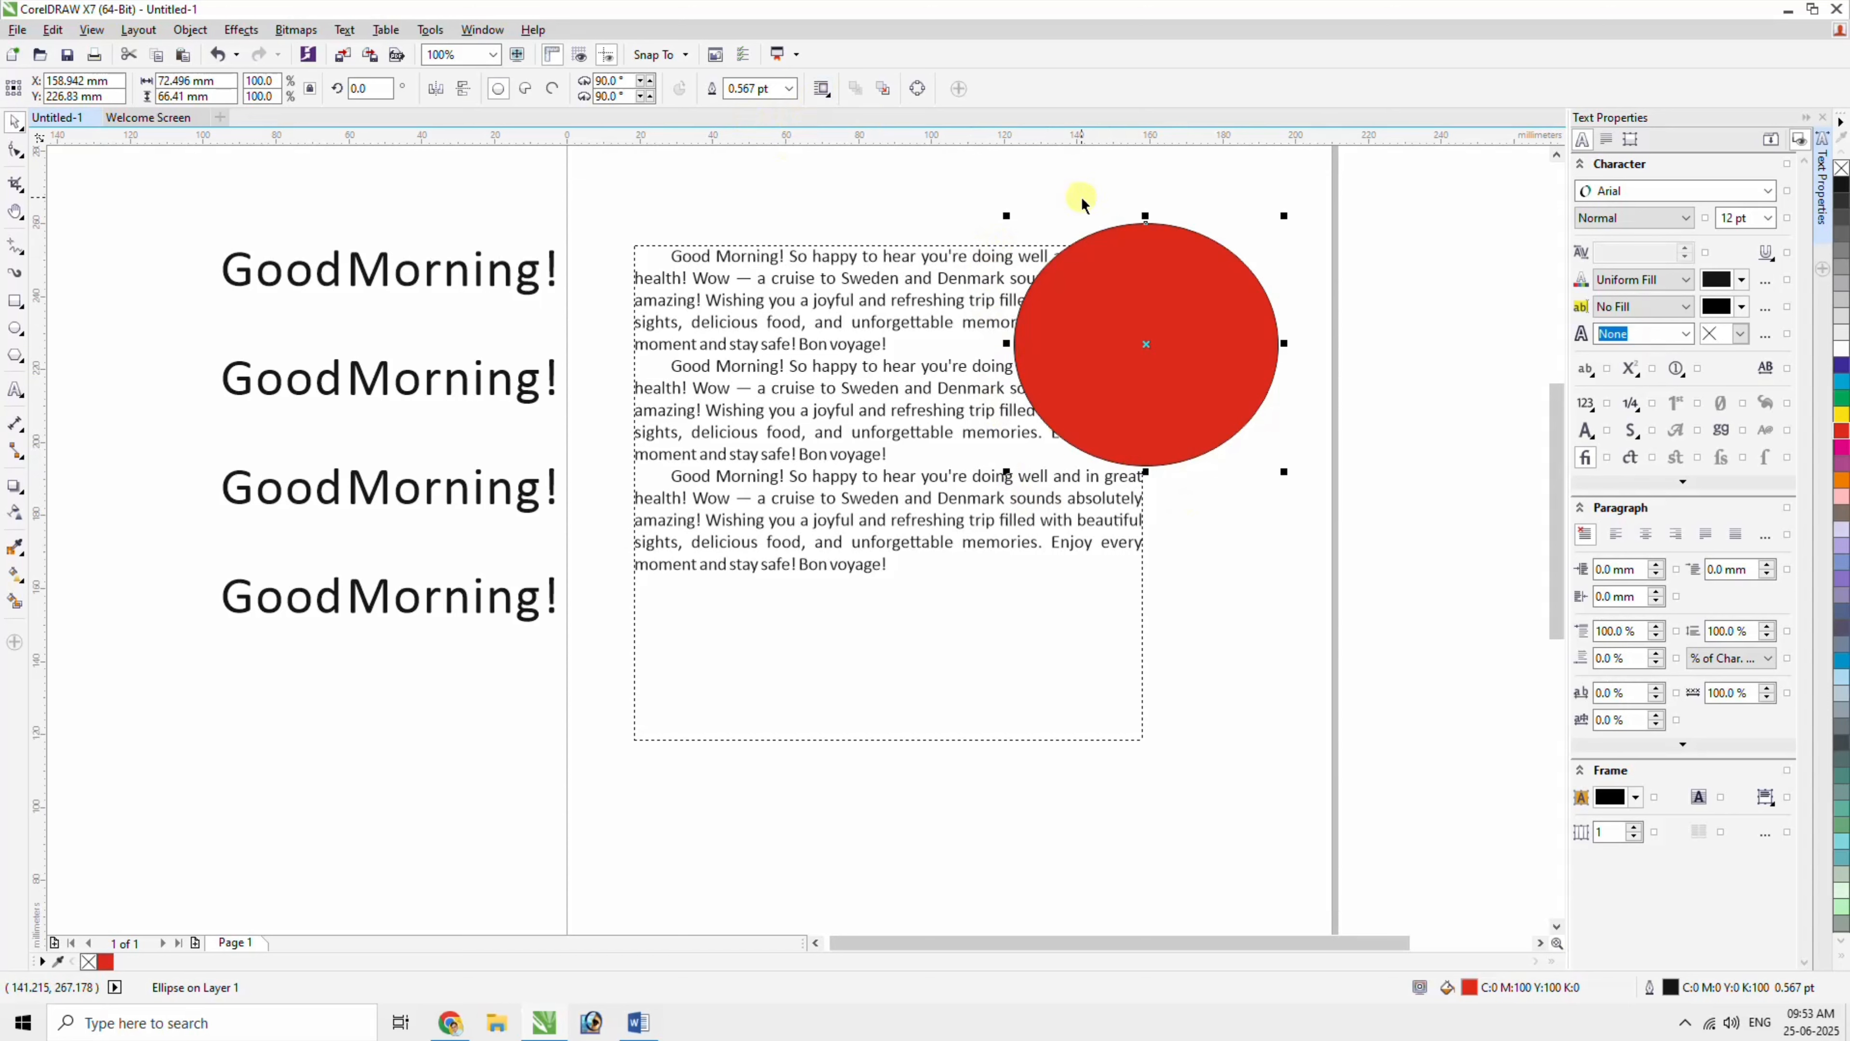
Wrap the paragraph text around the red ellipse with contour Text Flows Left and enlarge the ellipse to about 76 × 70 mm.
click(822, 87)
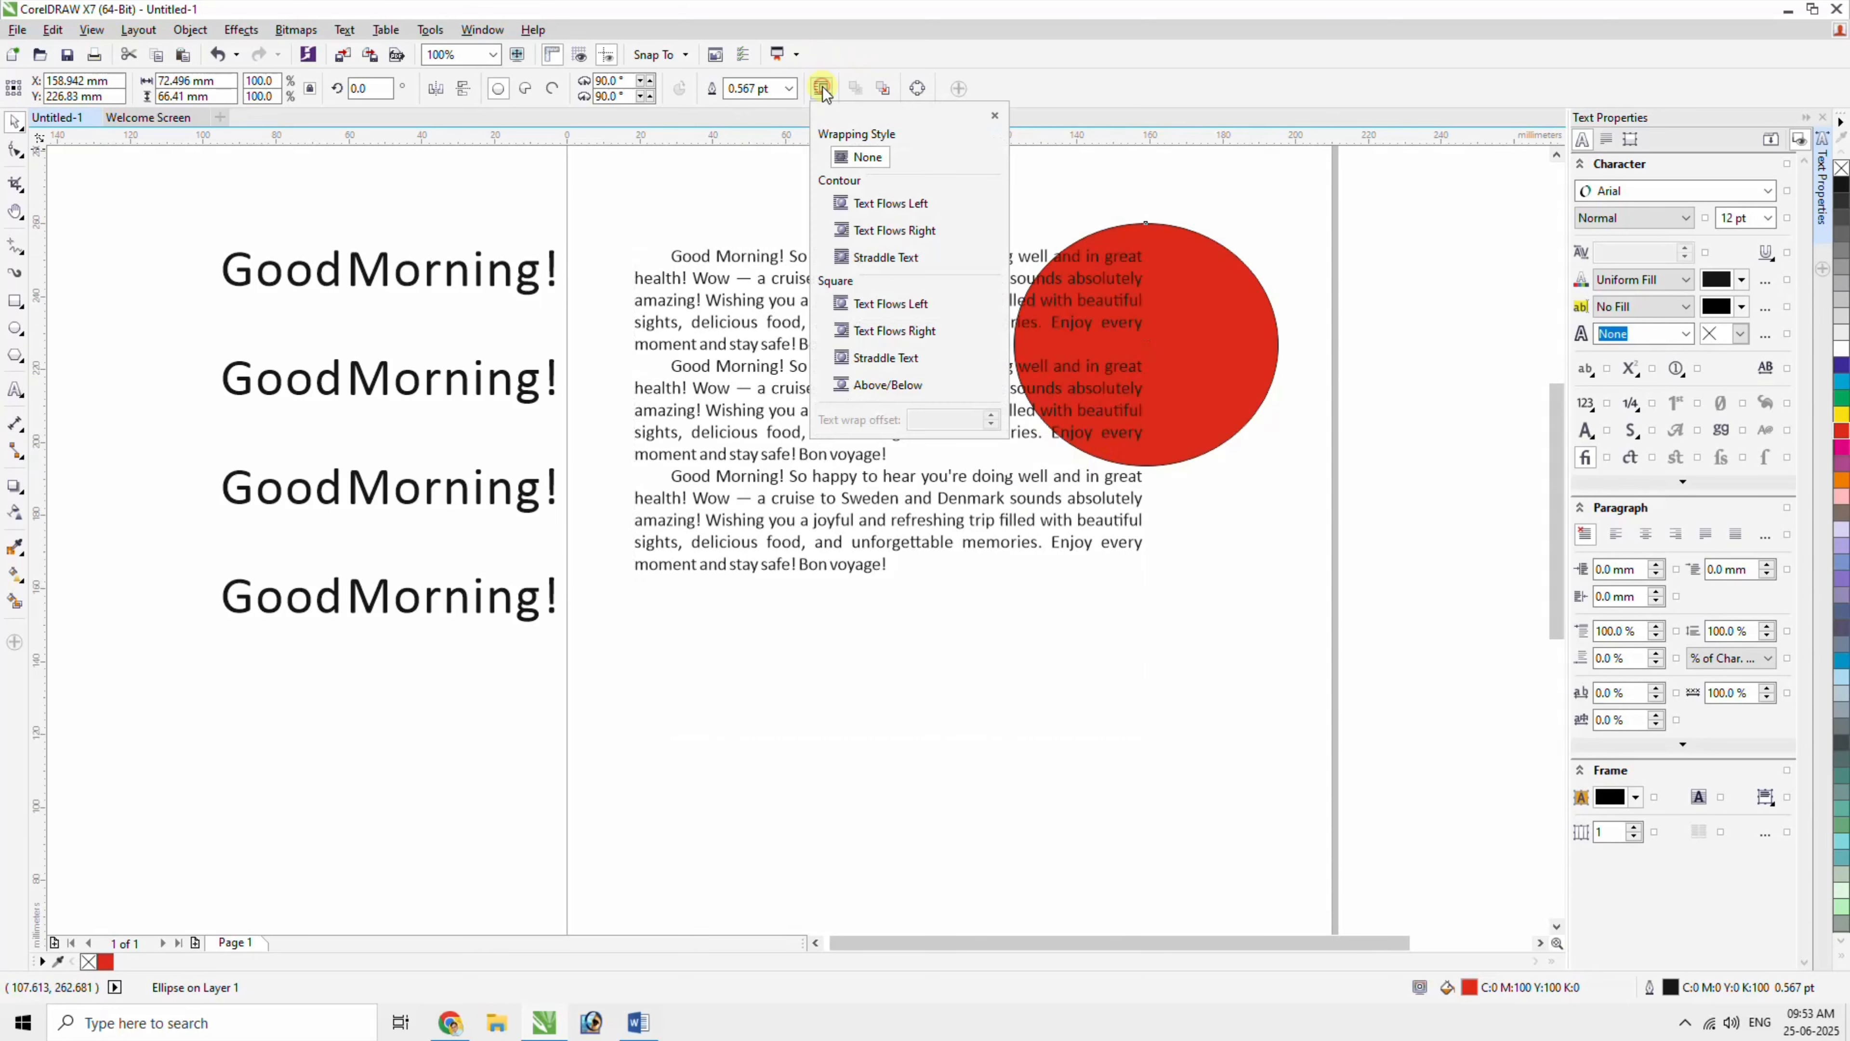
click(869, 205)
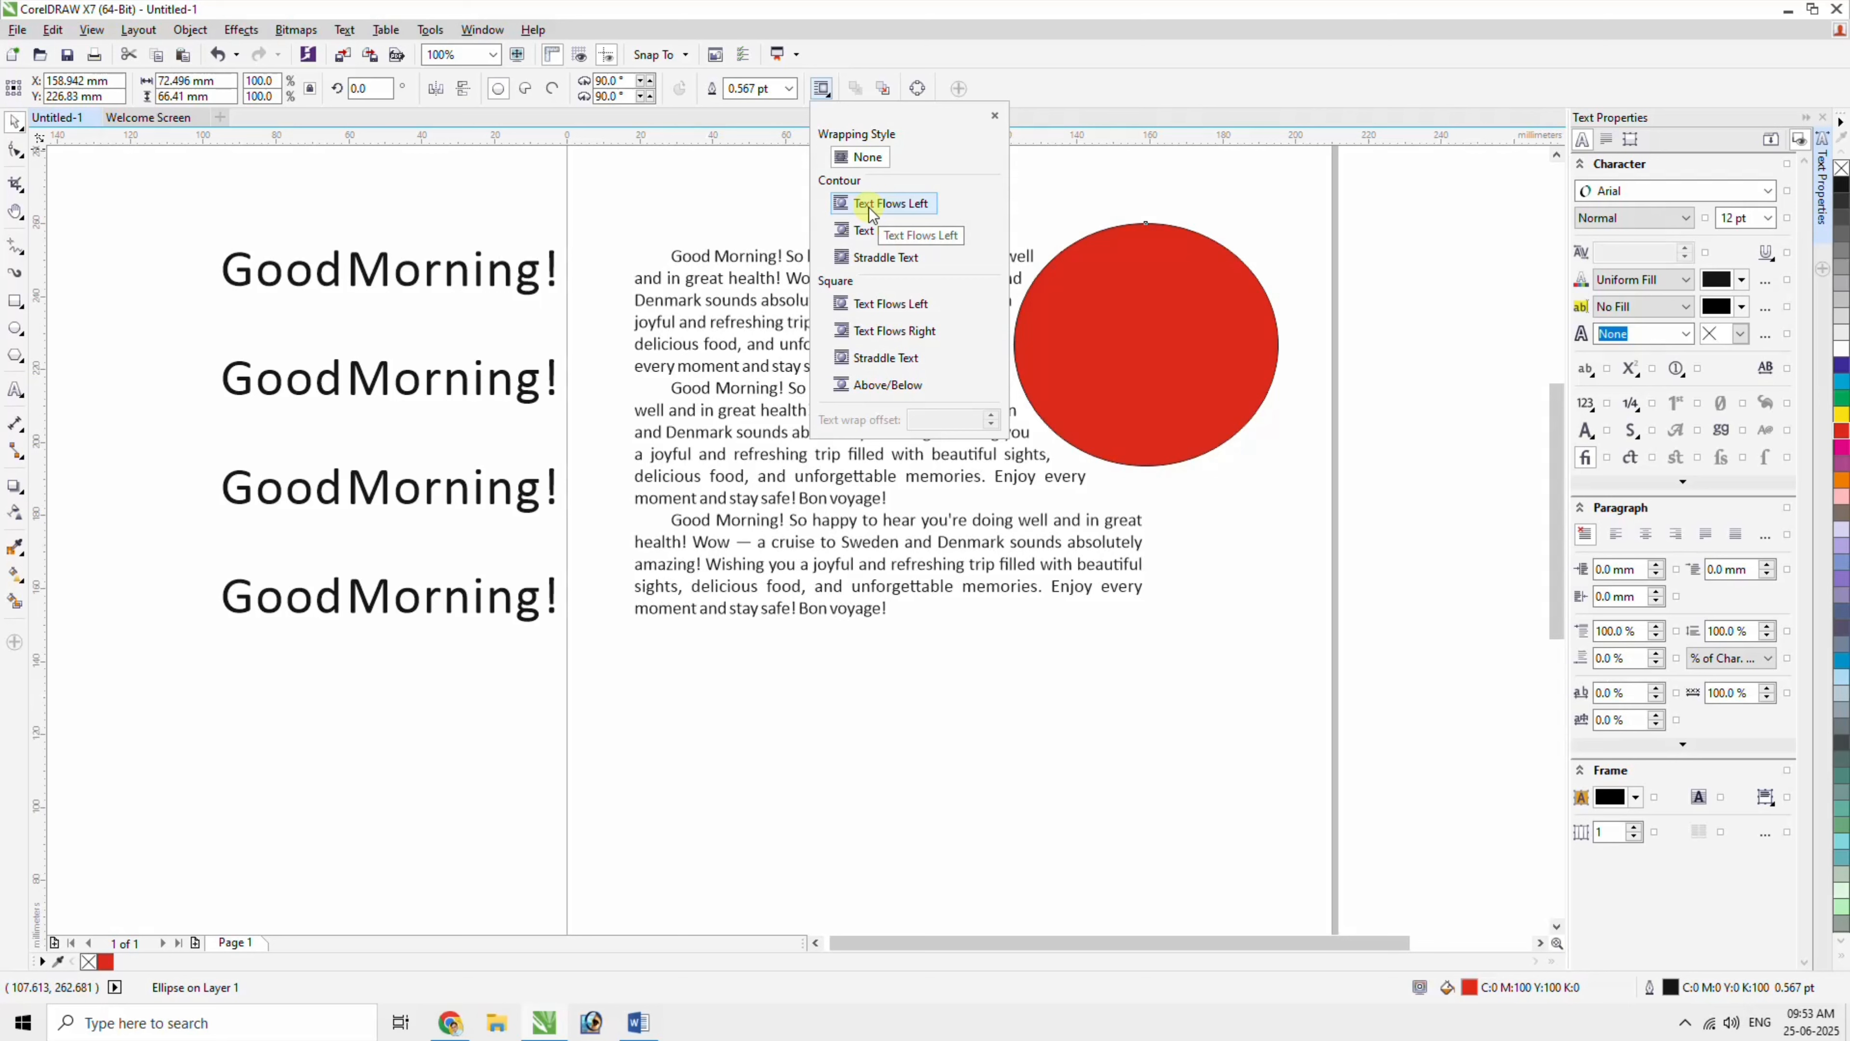
click(869, 208)
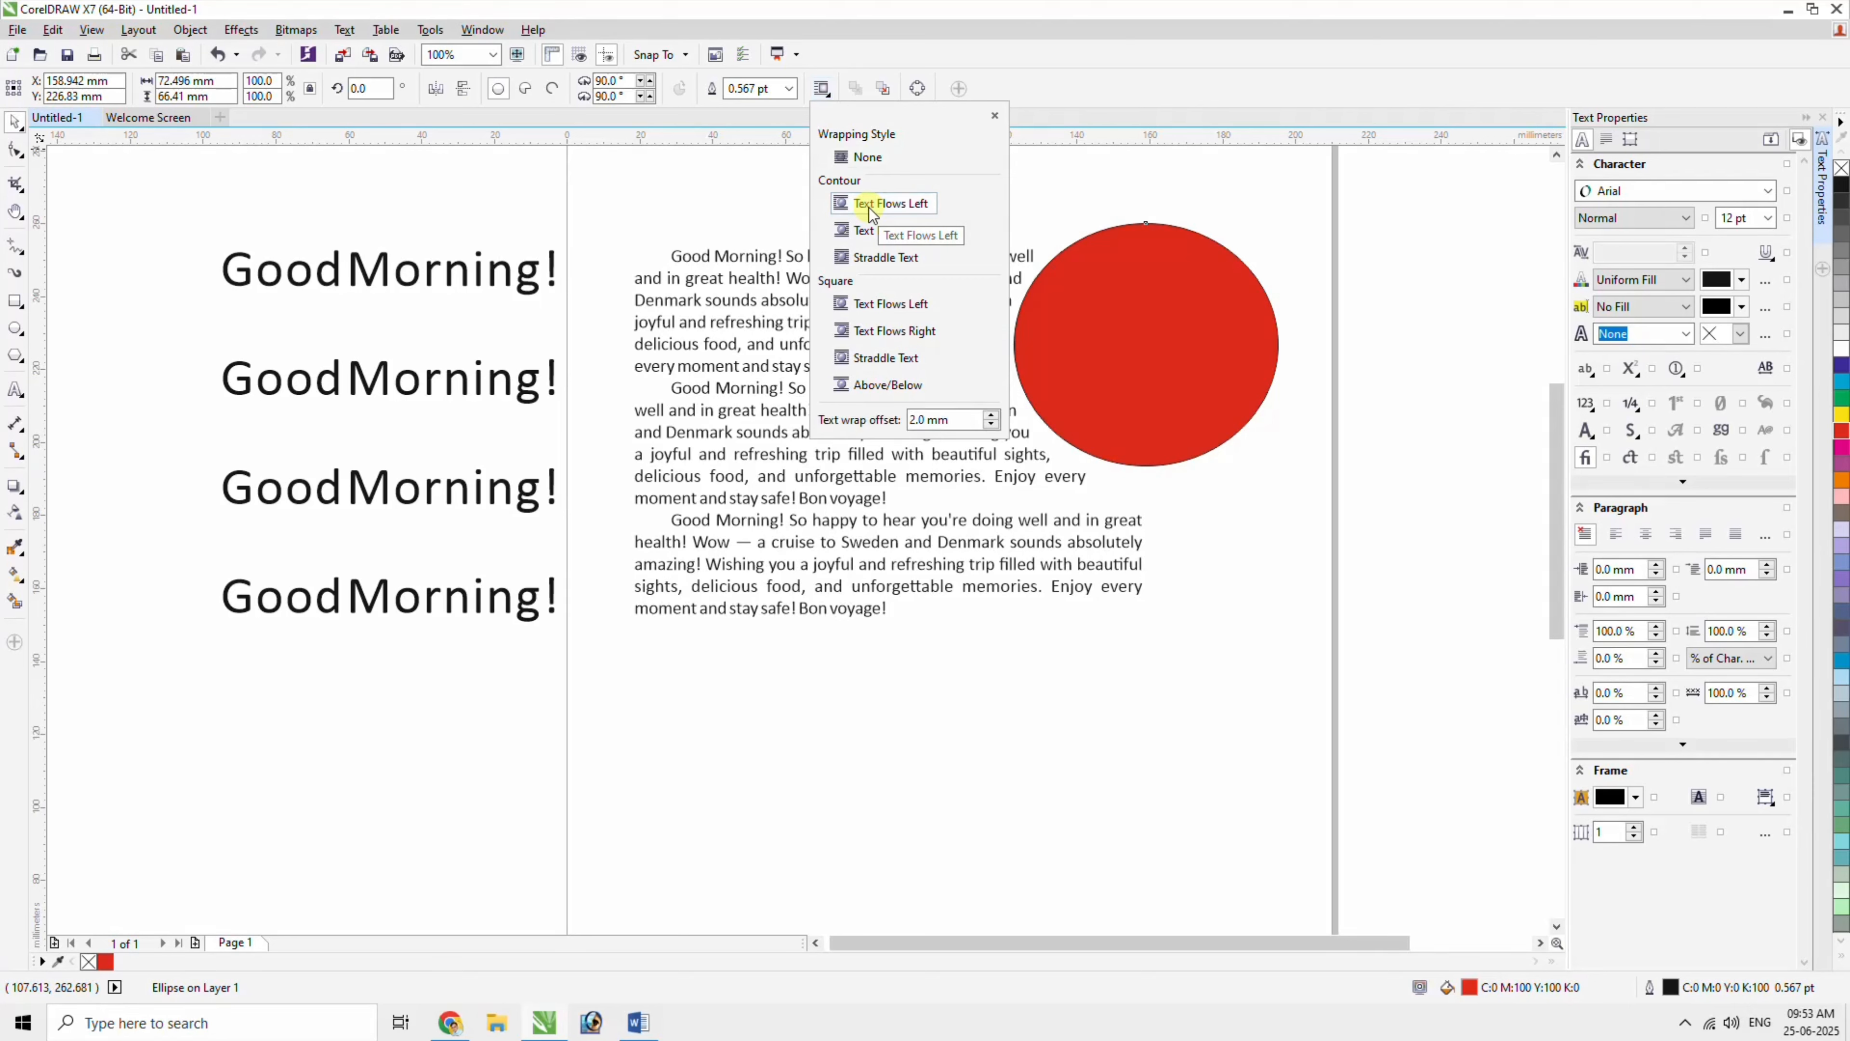
click(1430, 241)
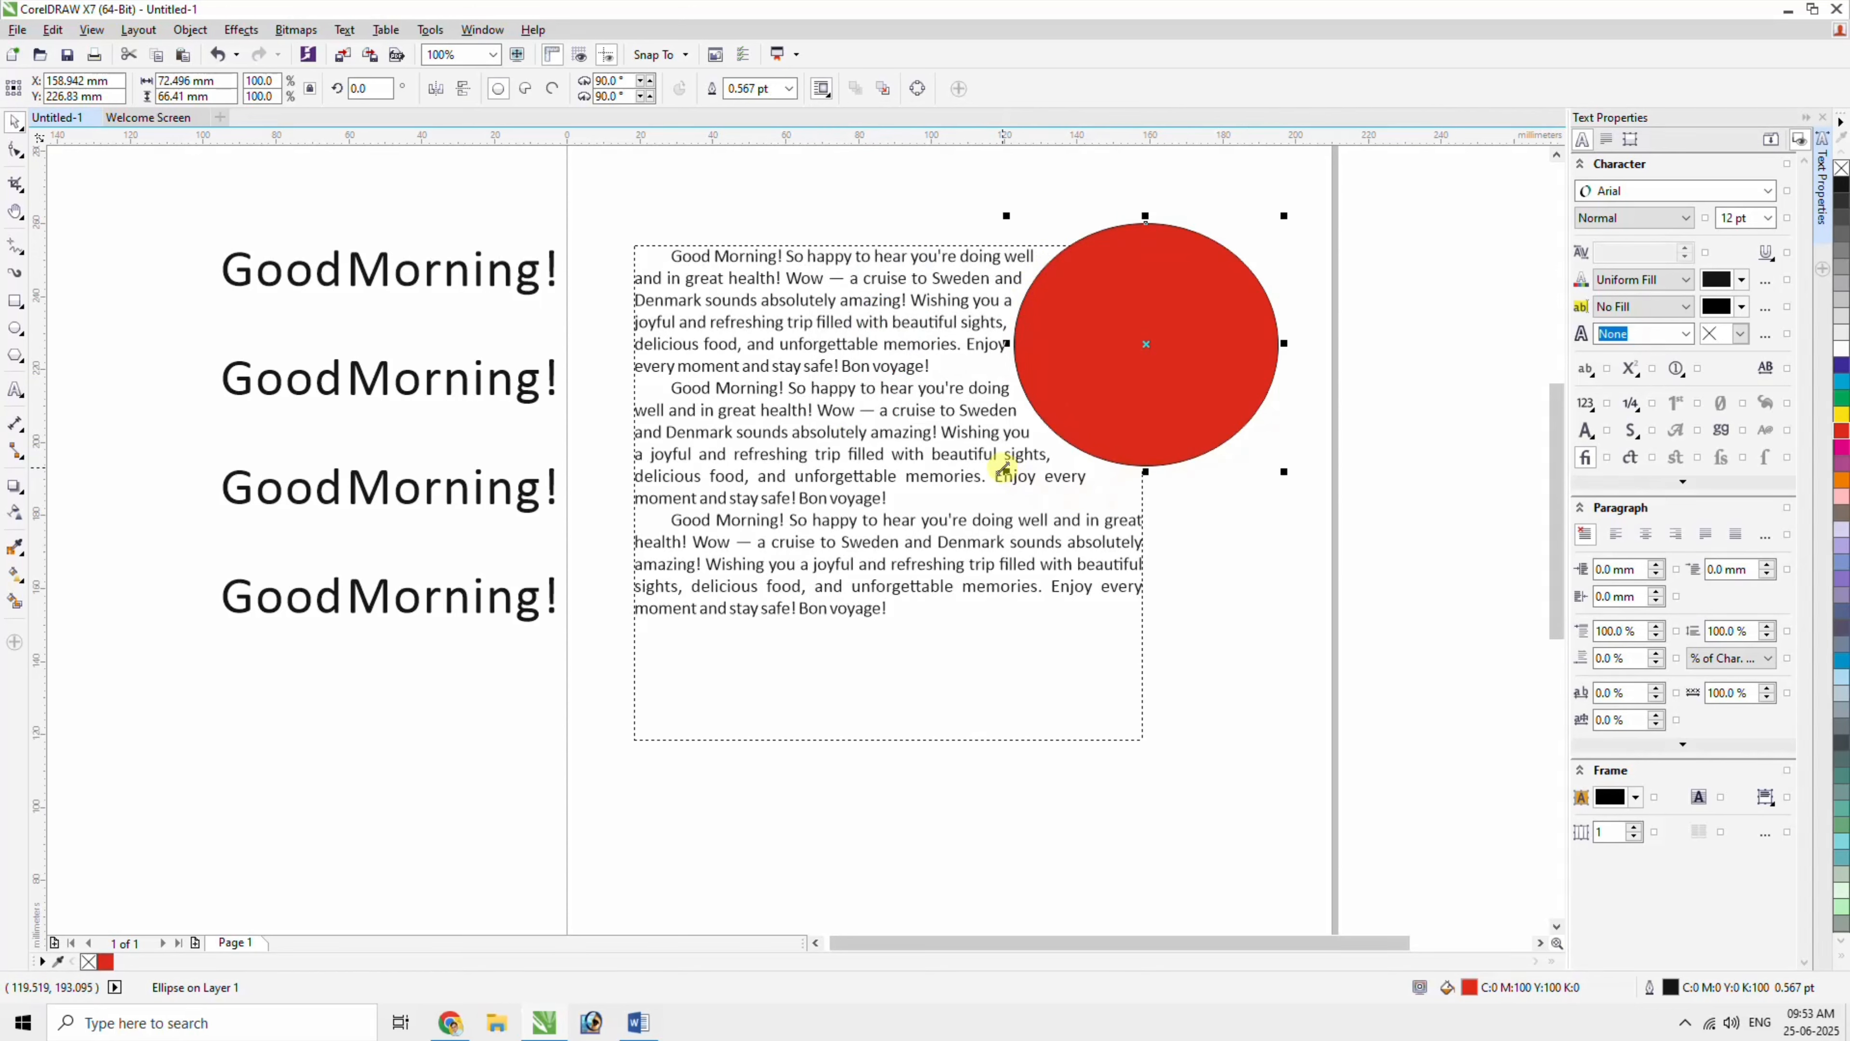
drag(1004, 466, 994, 479)
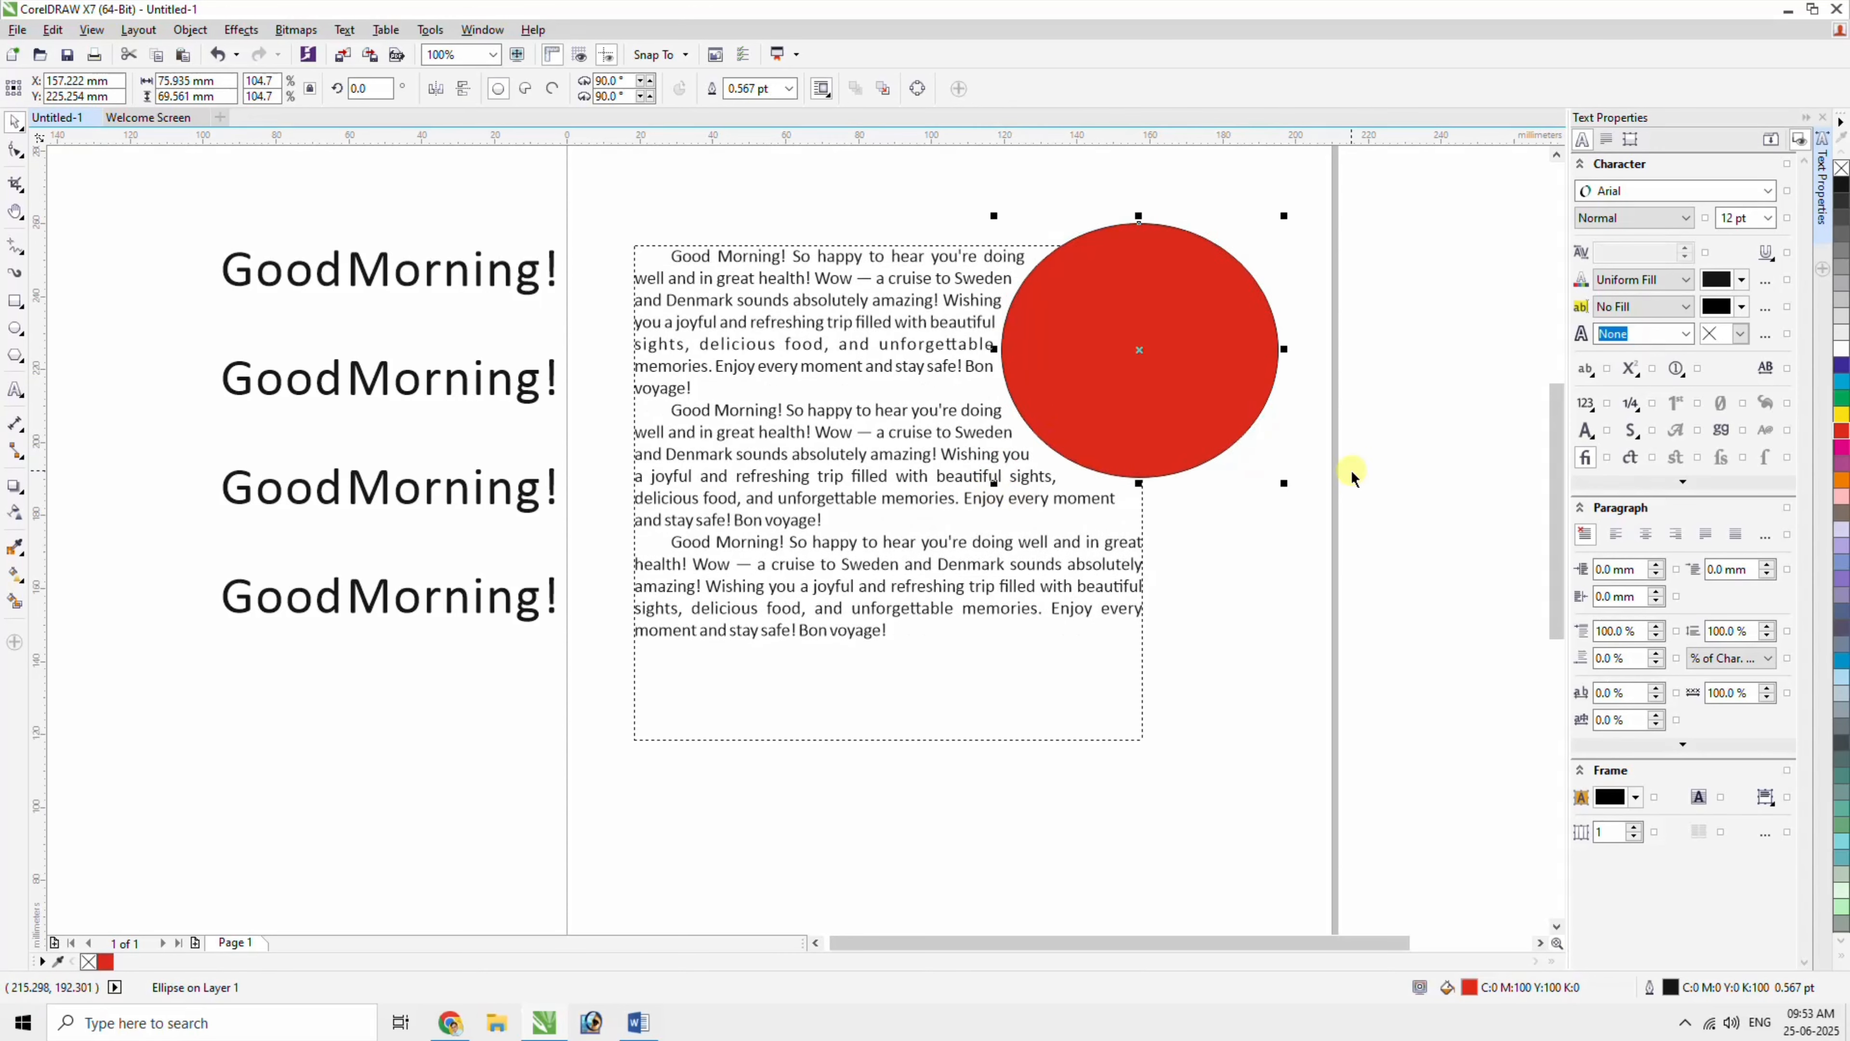
Set the ellipse's wrapping to contour Text Flows Right and move it to the left side of the paragraph frame.
click(821, 89)
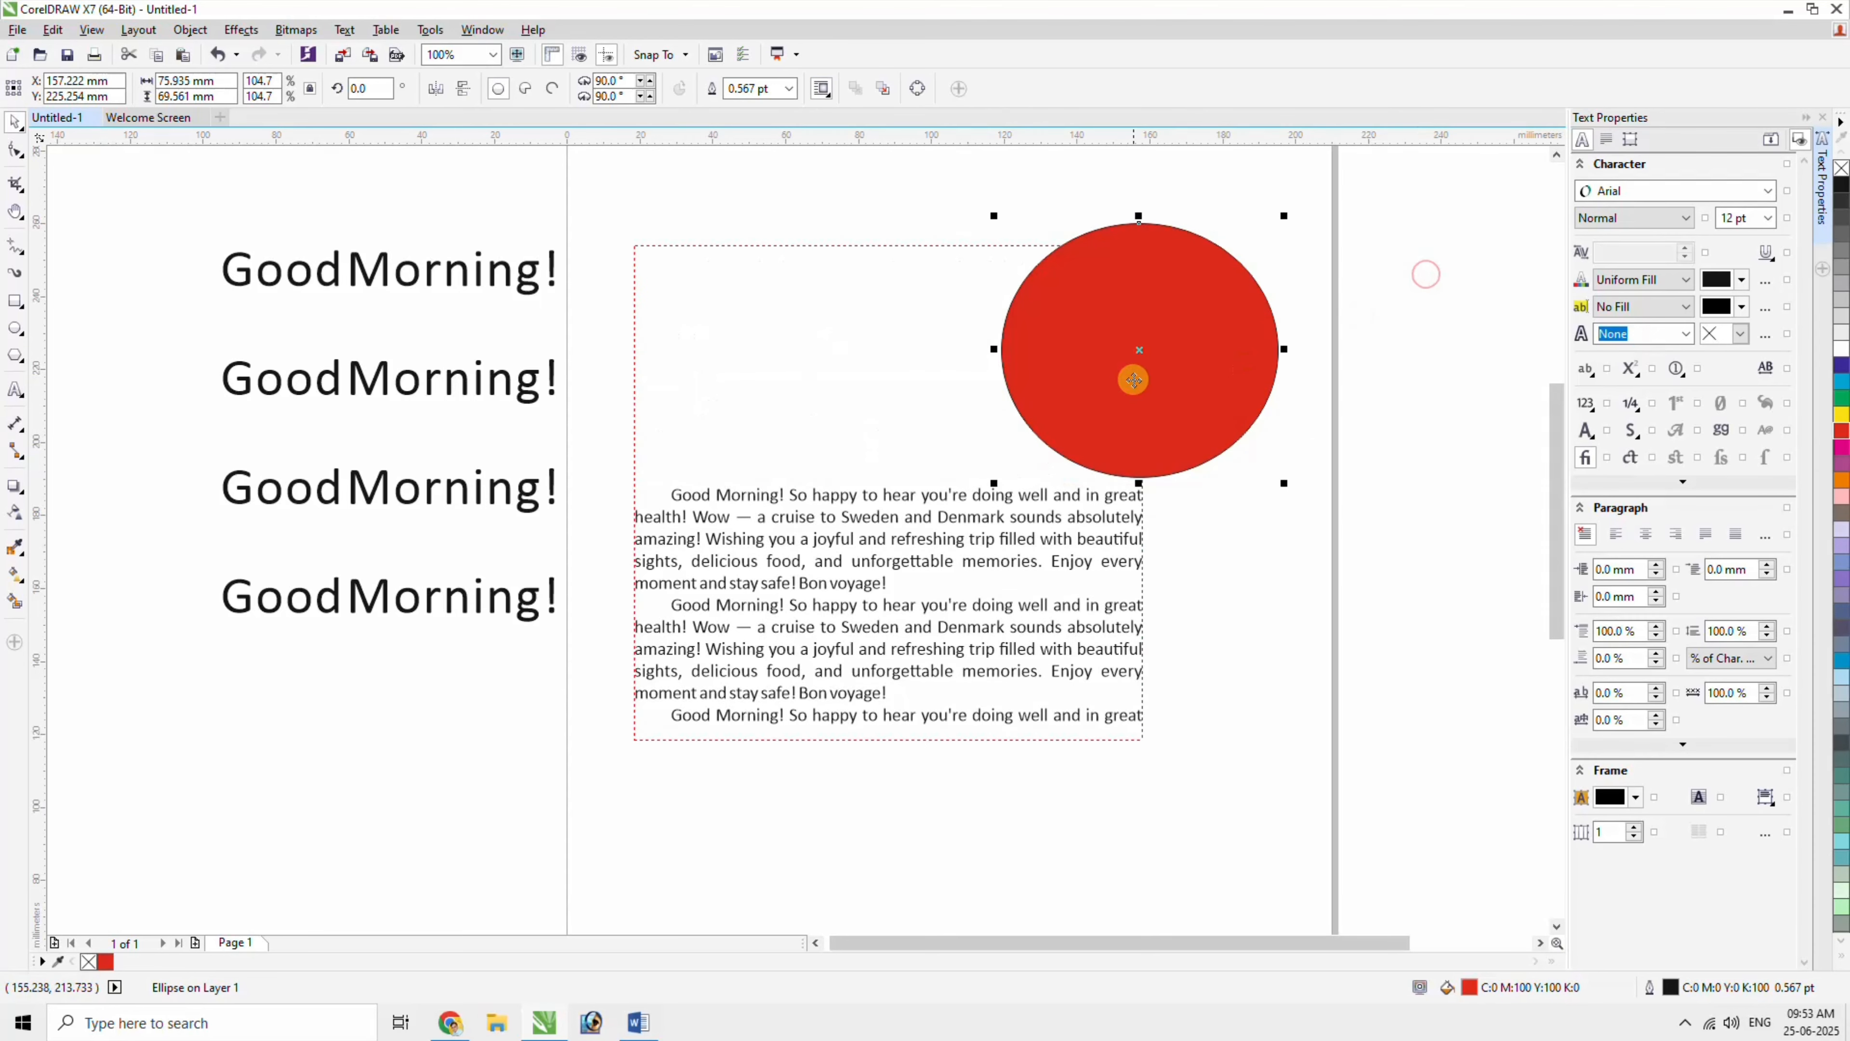
drag(1137, 357, 789, 376)
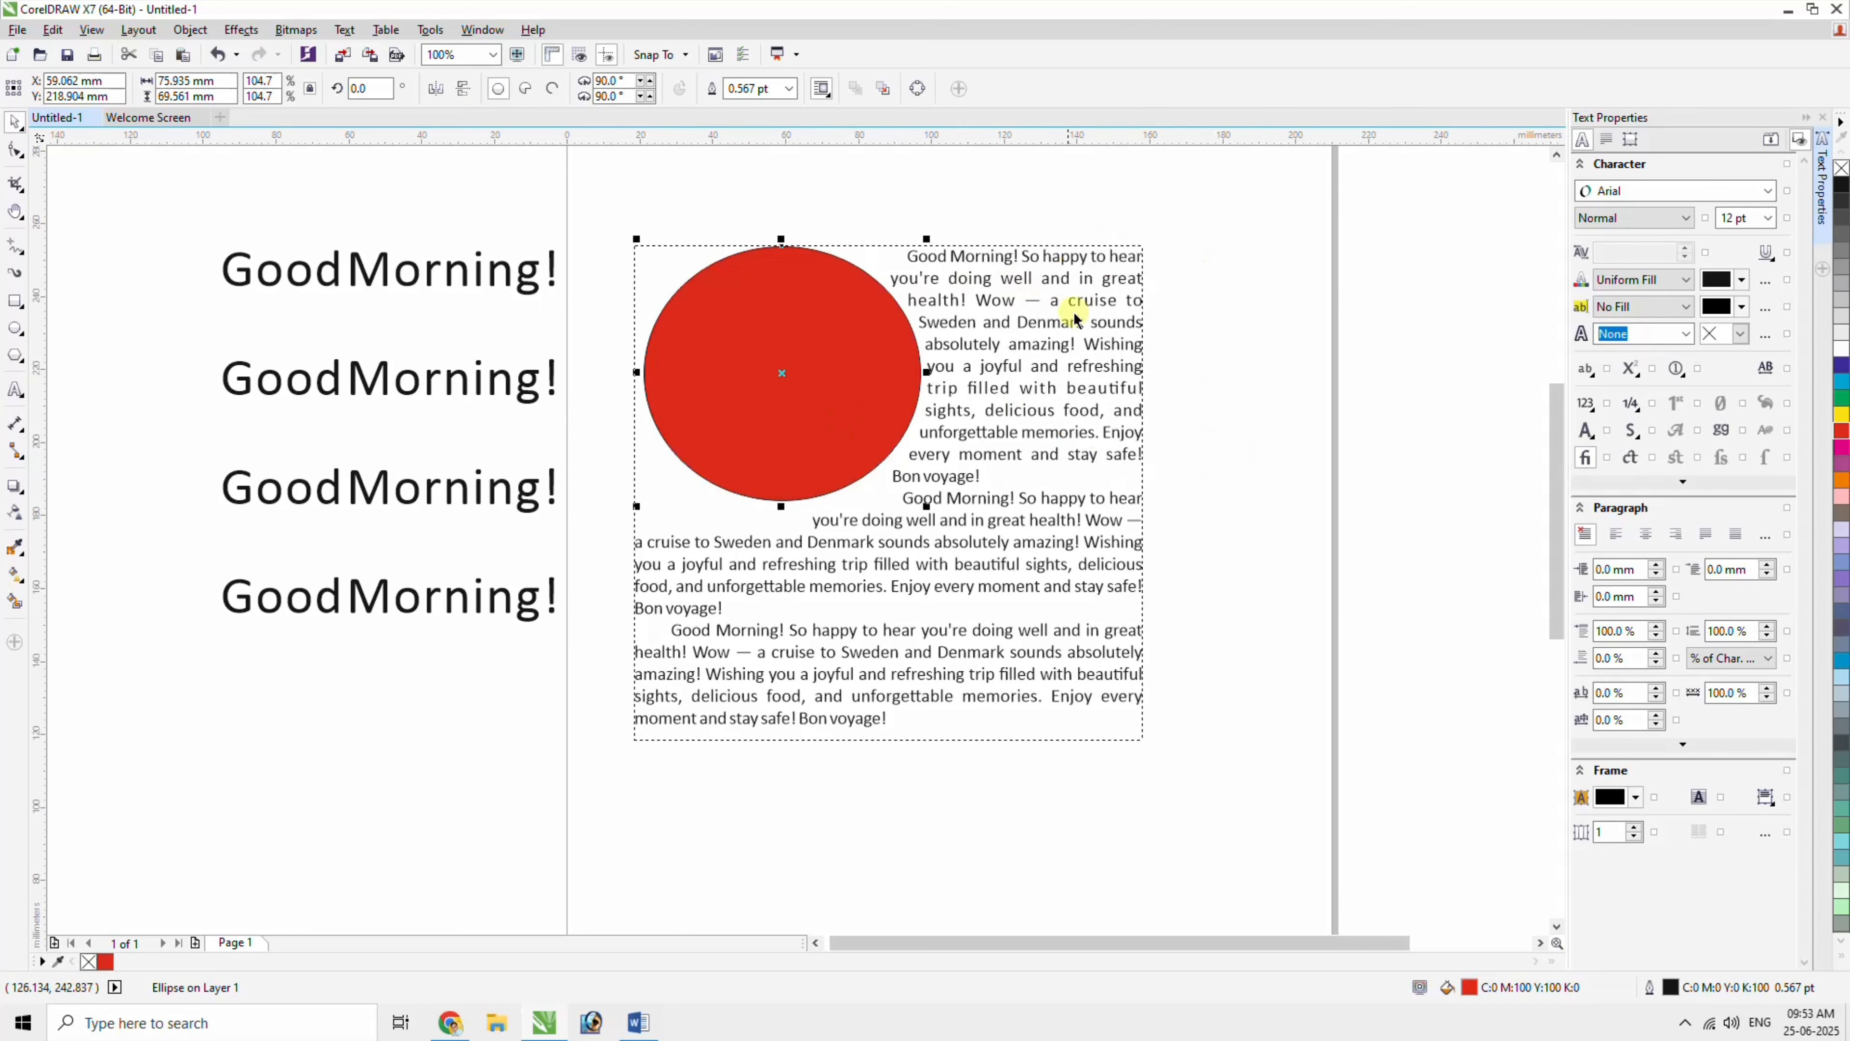
Set the ellipse's wrapping to contour Straddle Text and move it to the middle of the paragraph frame.
click(822, 89)
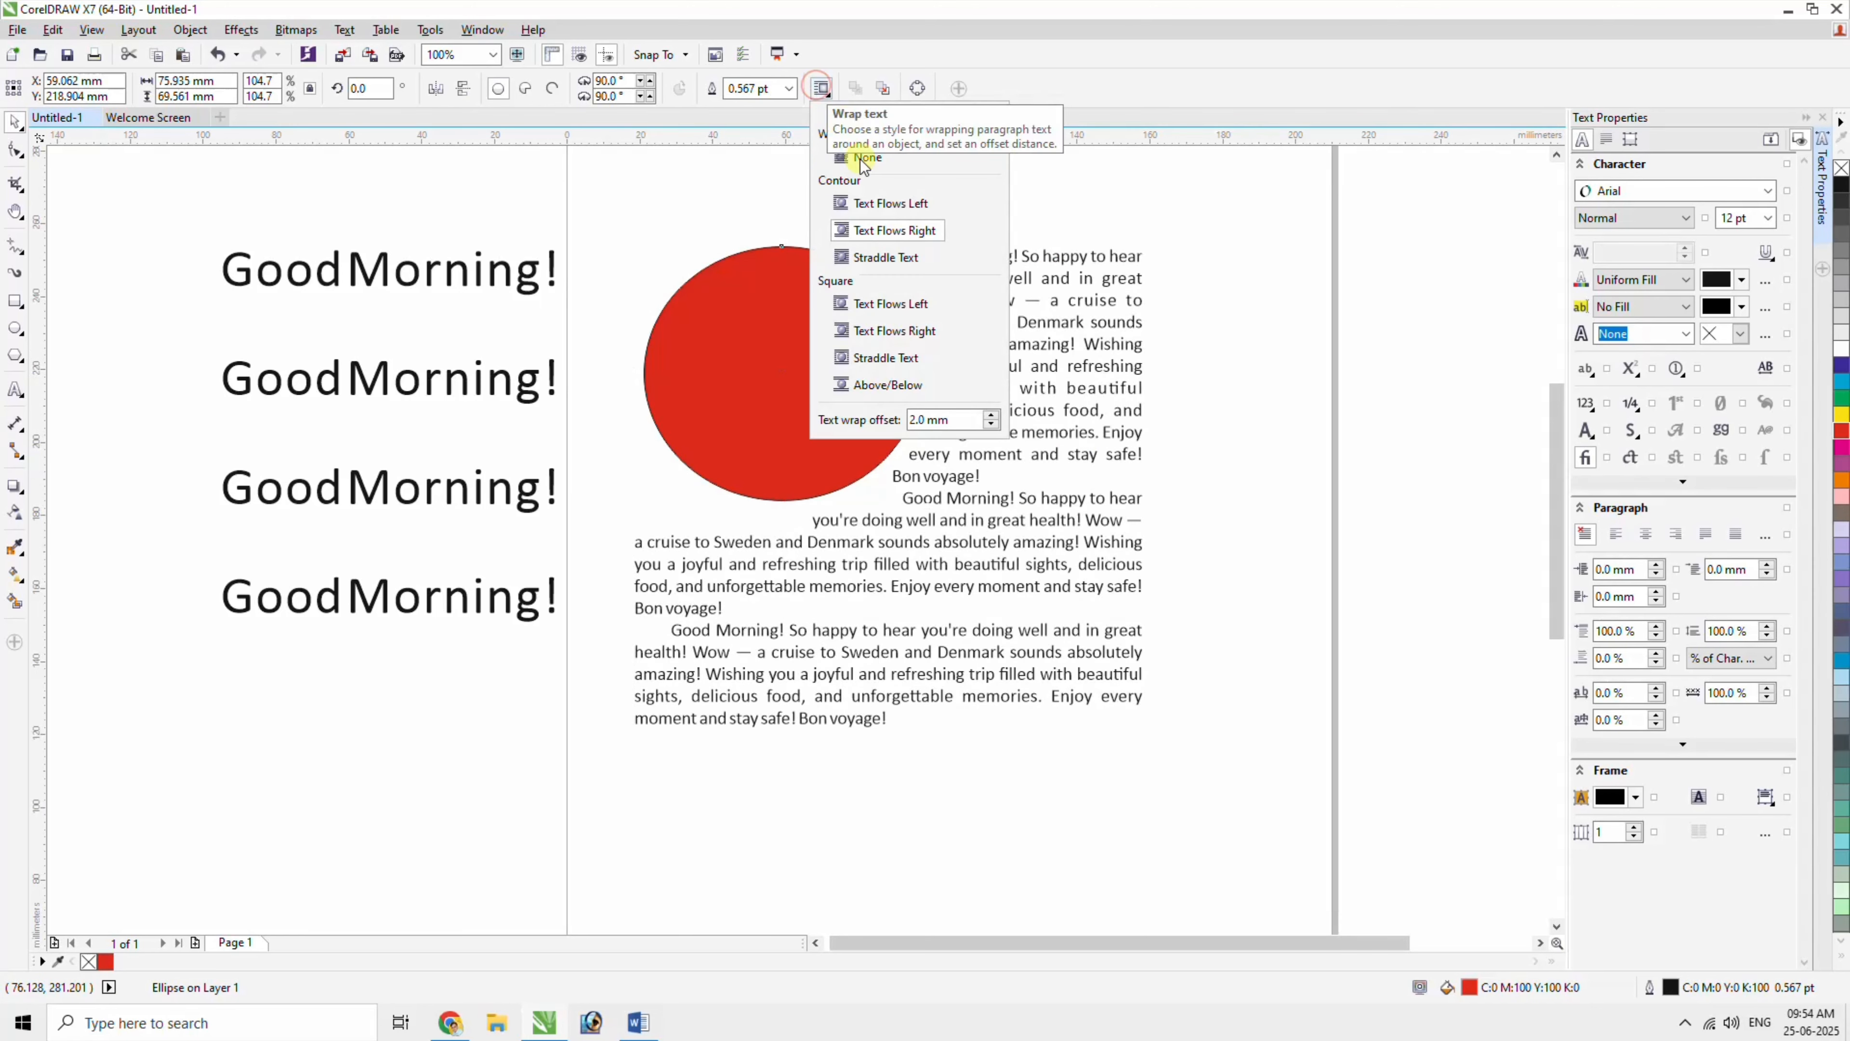
click(887, 267)
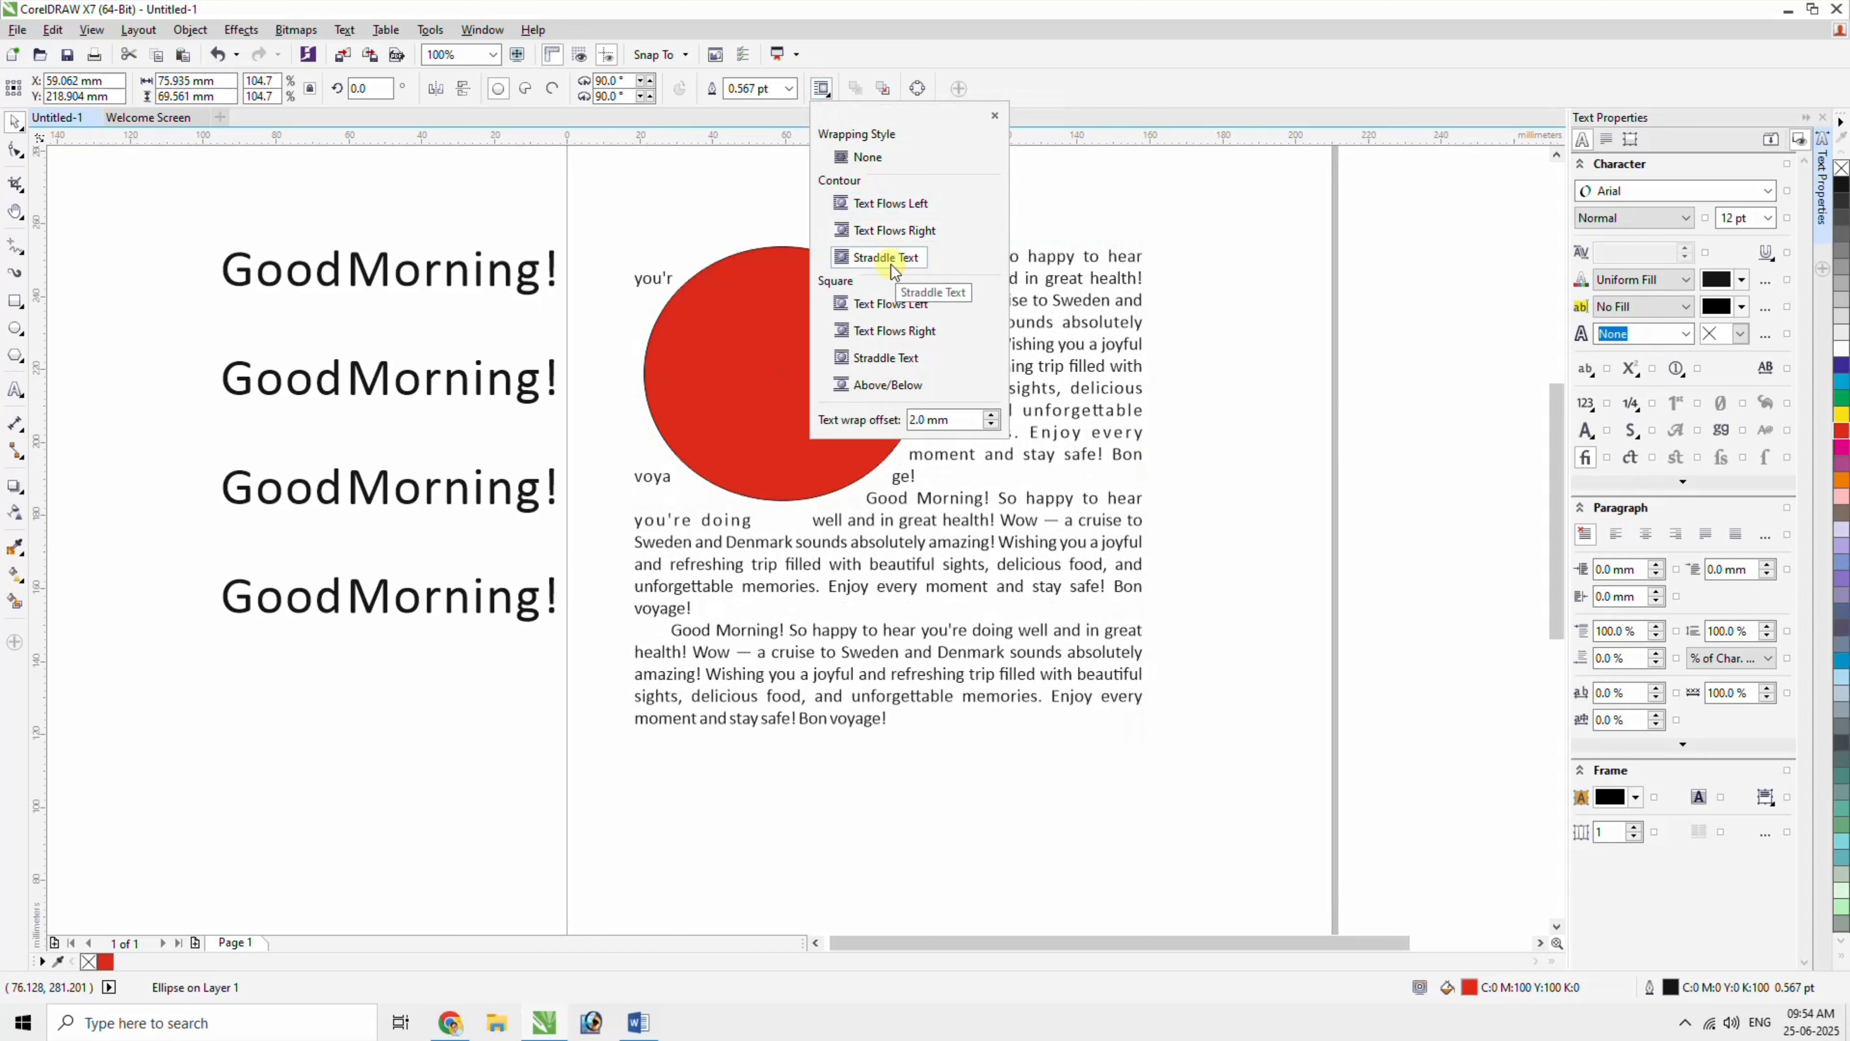
click(859, 265)
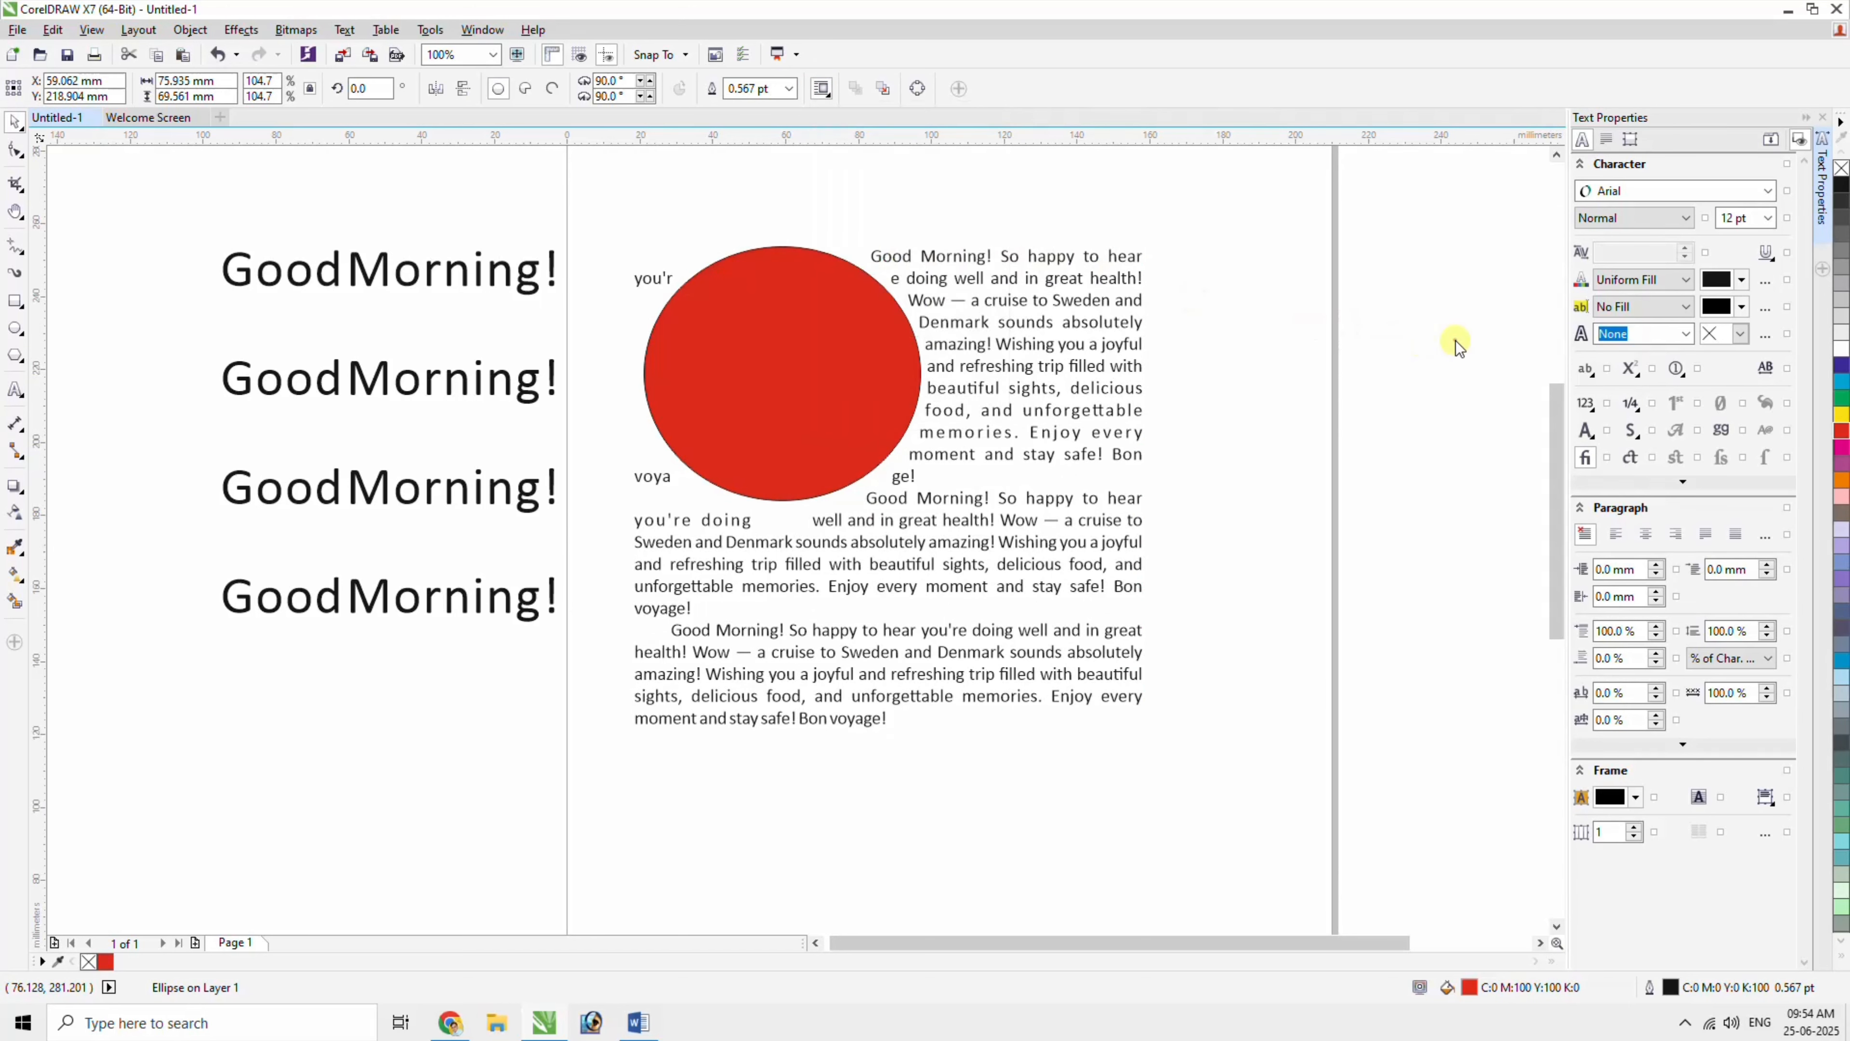
drag(764, 381, 878, 454)
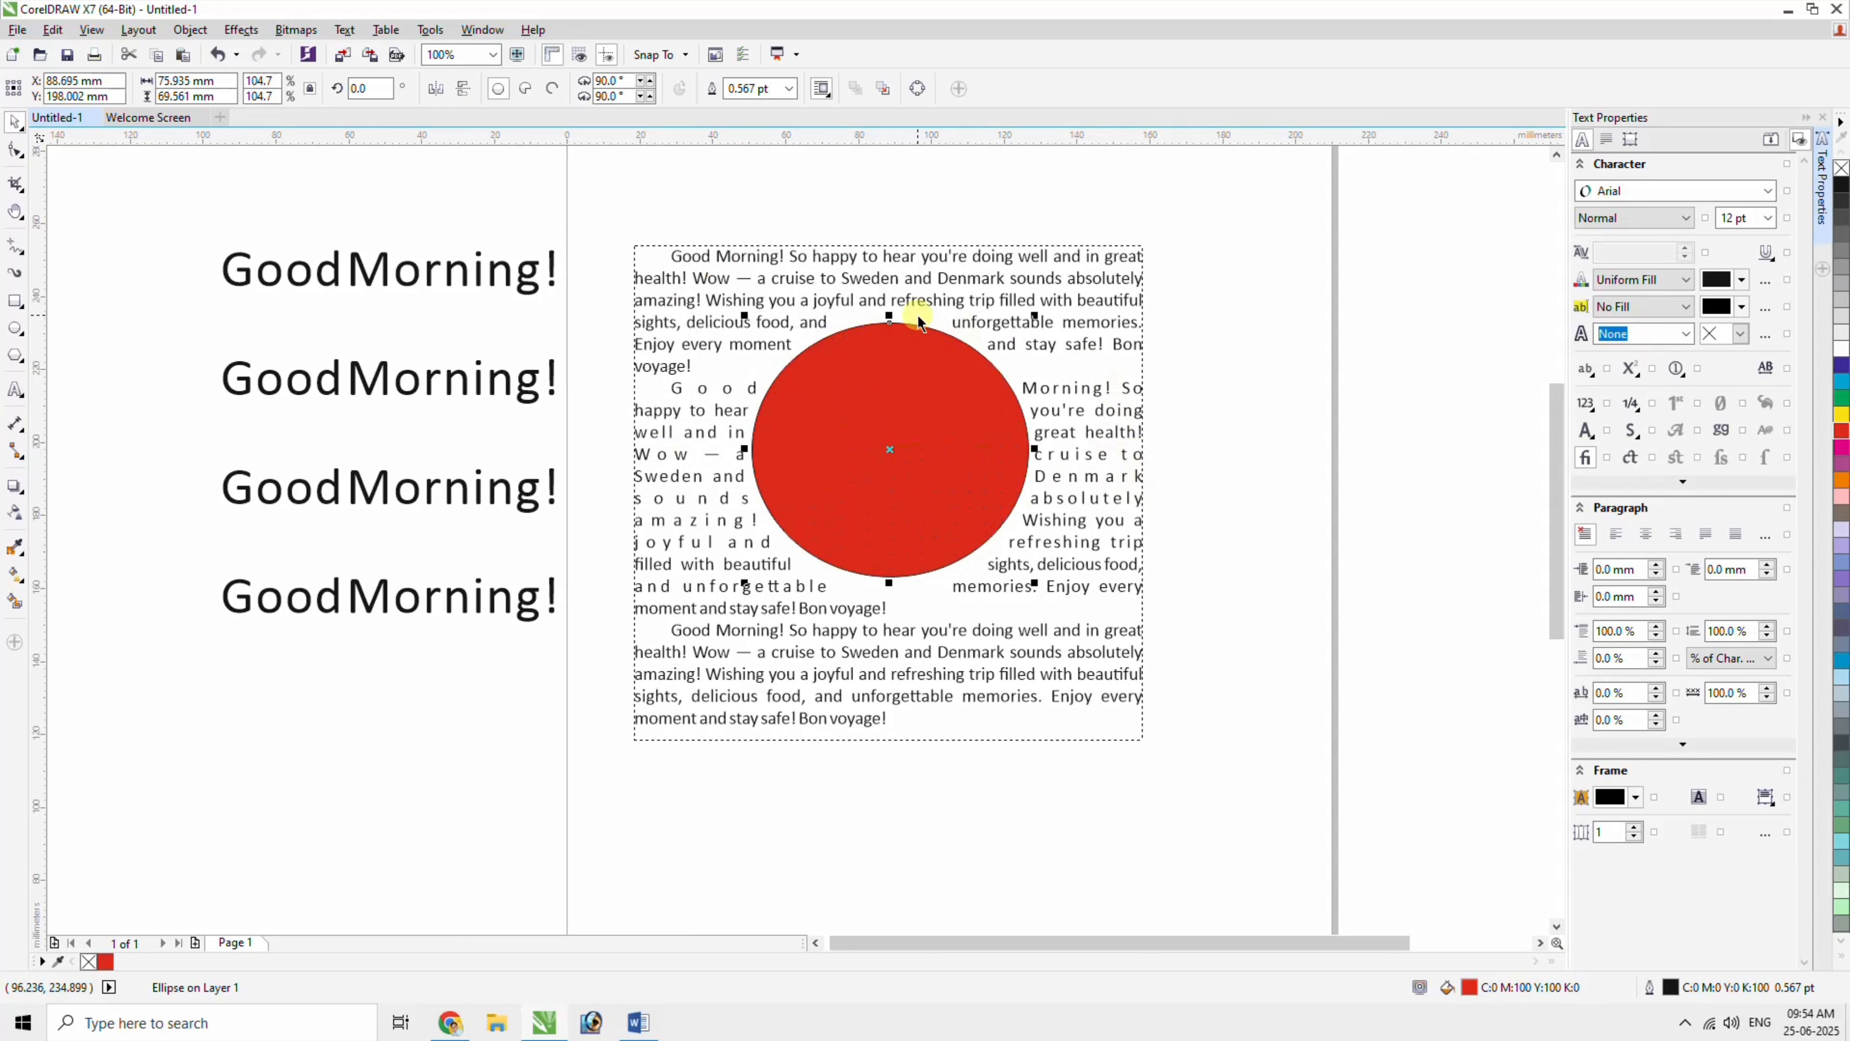
Try square Text Flows Right wrapping on the ellipse, and apply square Text Flows Left.
click(821, 88)
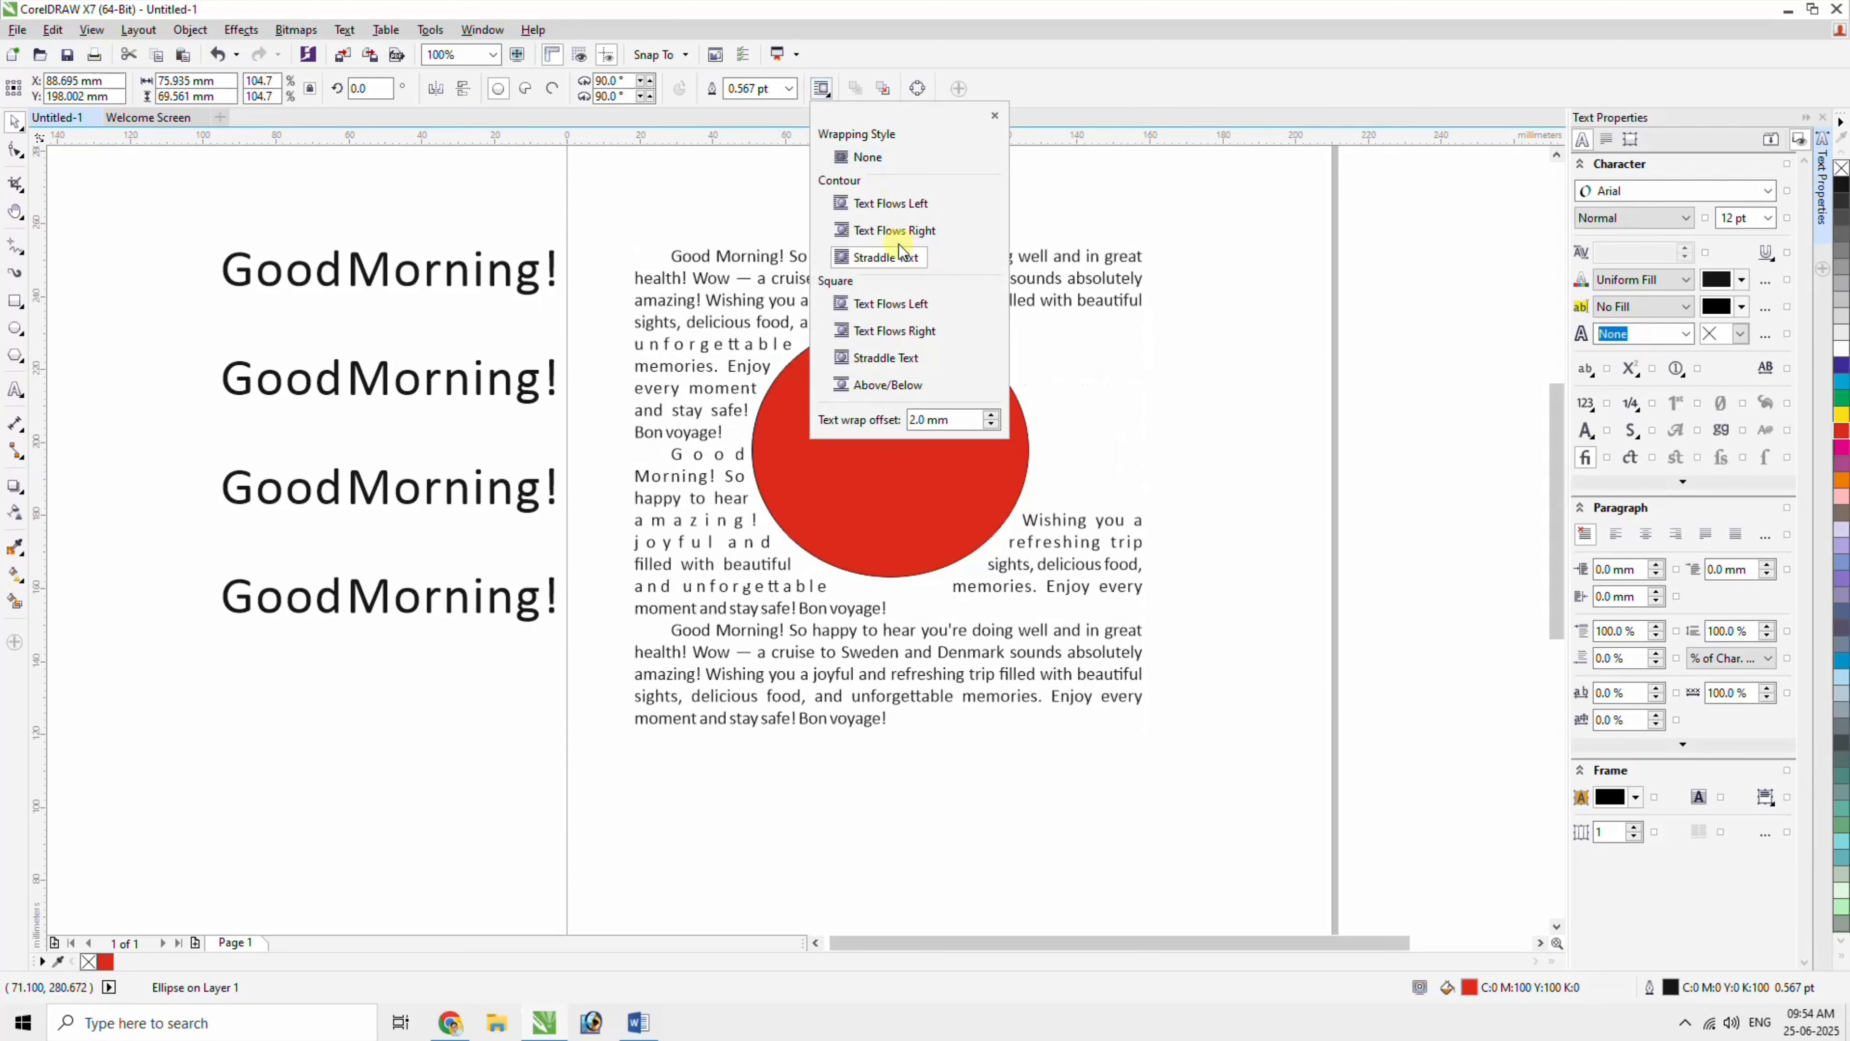
click(883, 303)
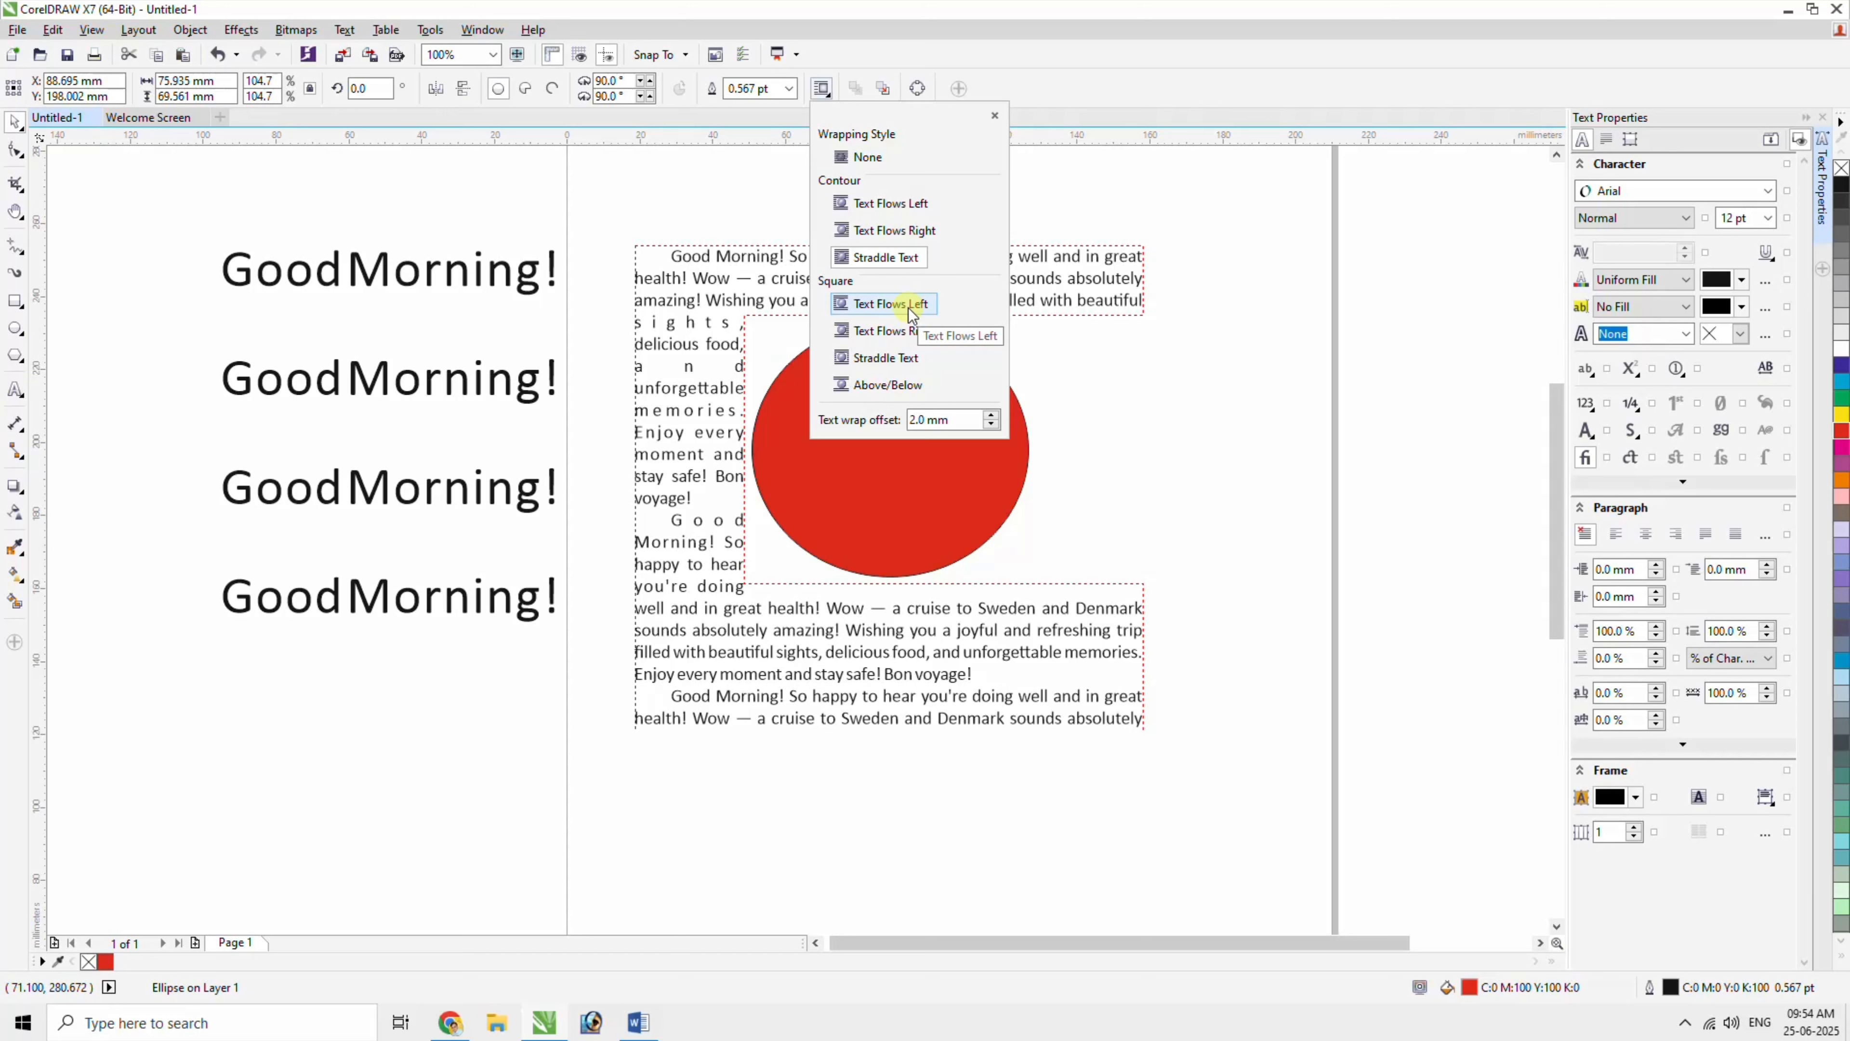
click(894, 330)
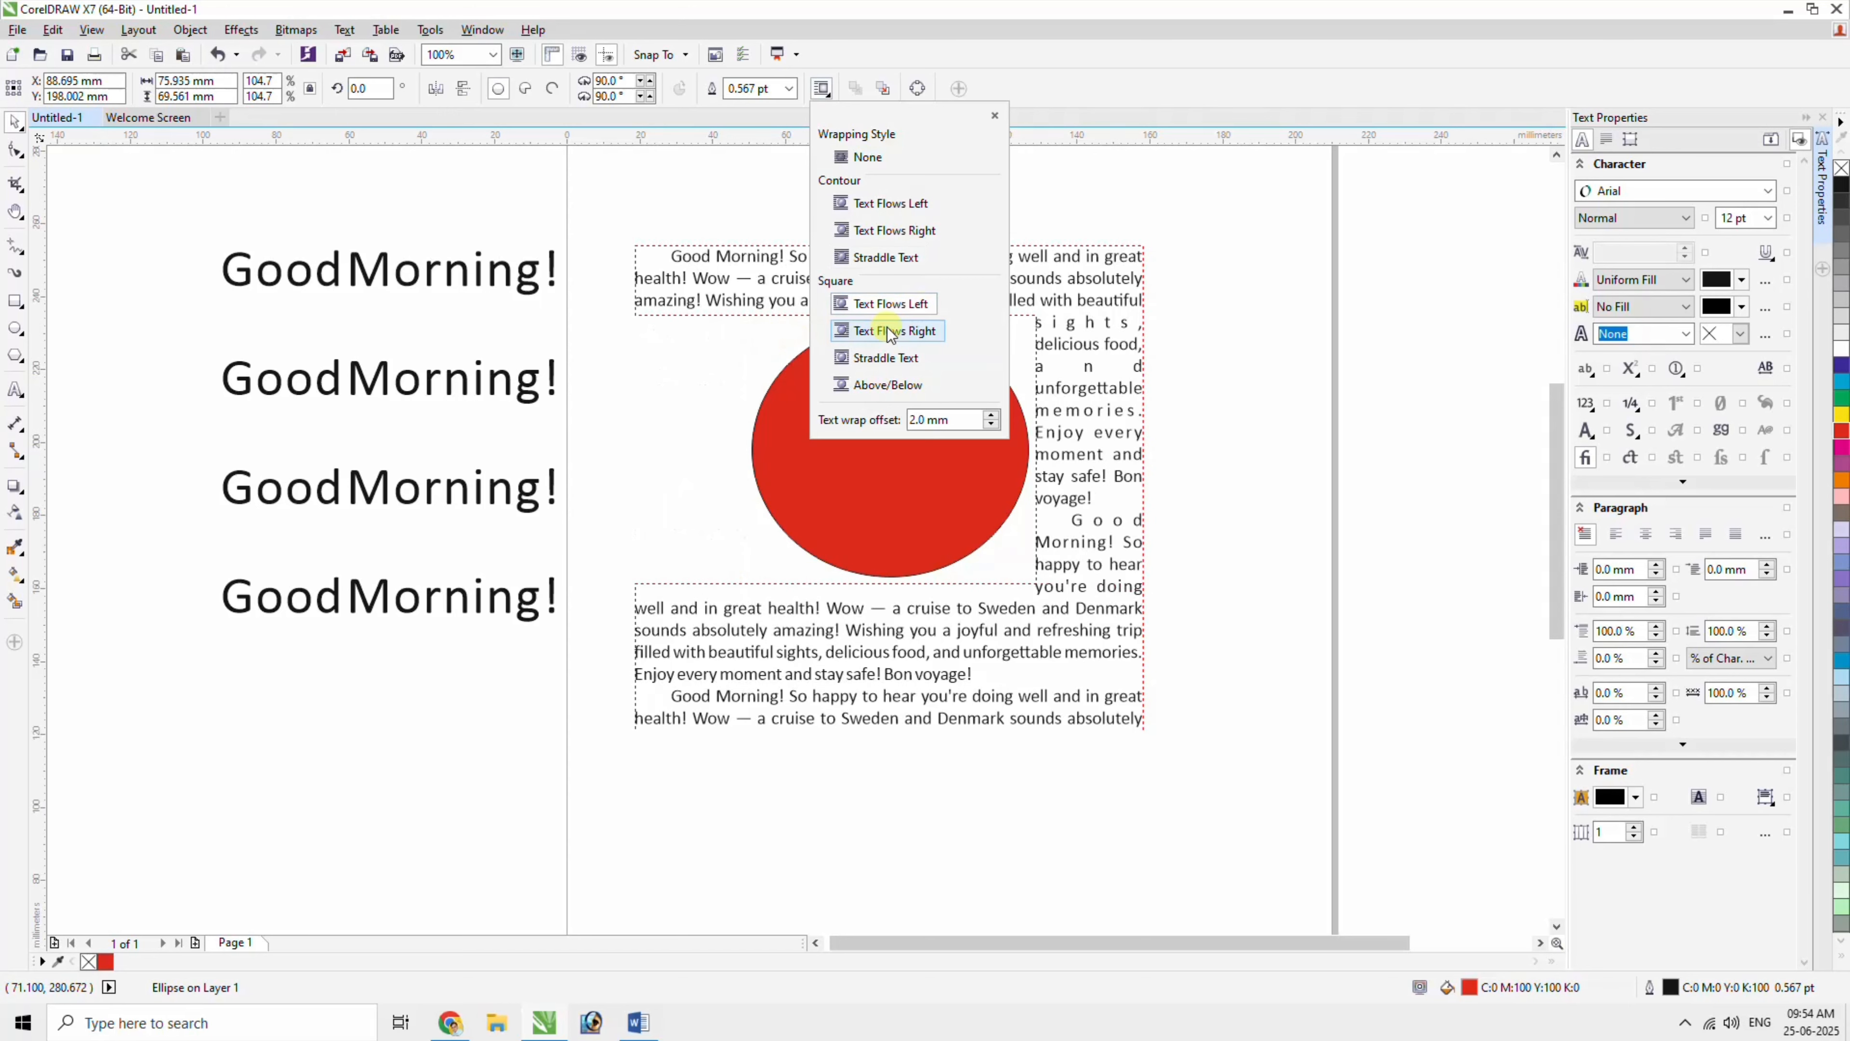
click(881, 306)
click(1429, 378)
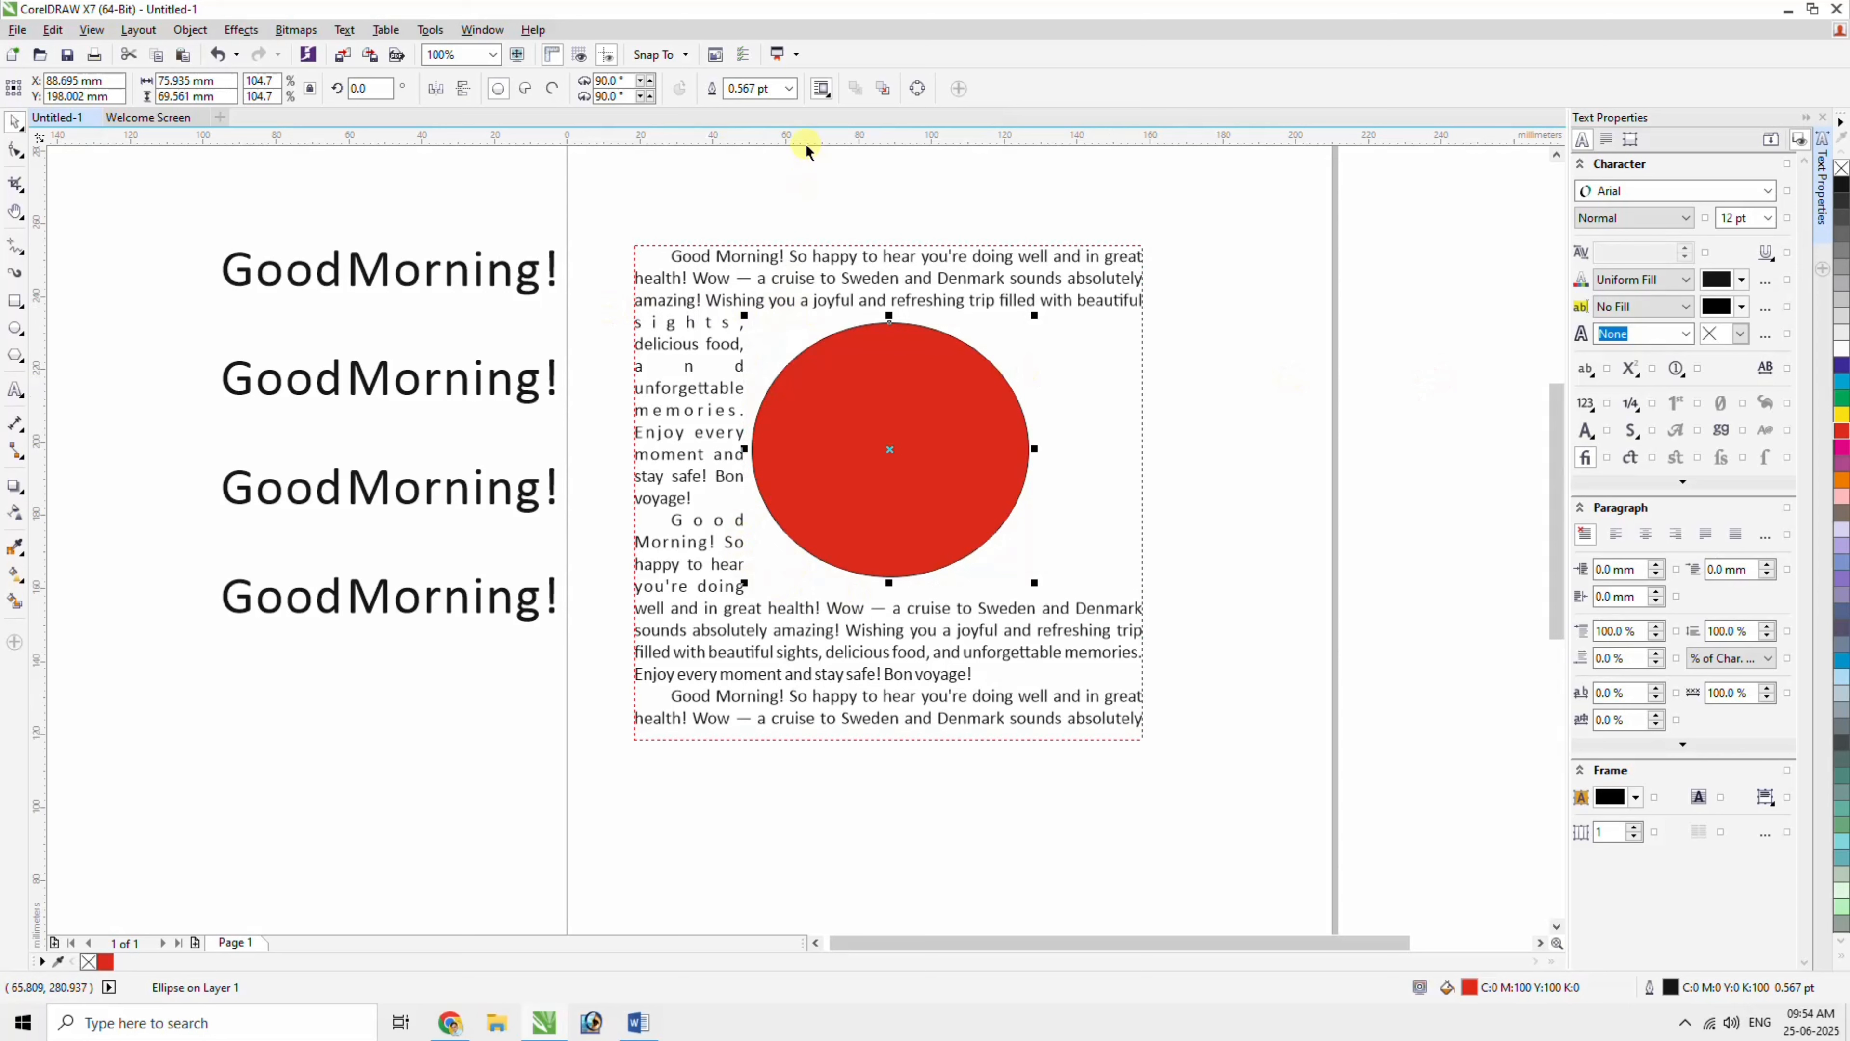
Compare no wrapping, the contour styles and square Straddle Text on the ellipse, and apply square Above/Below wrapping.
click(823, 90)
click(867, 157)
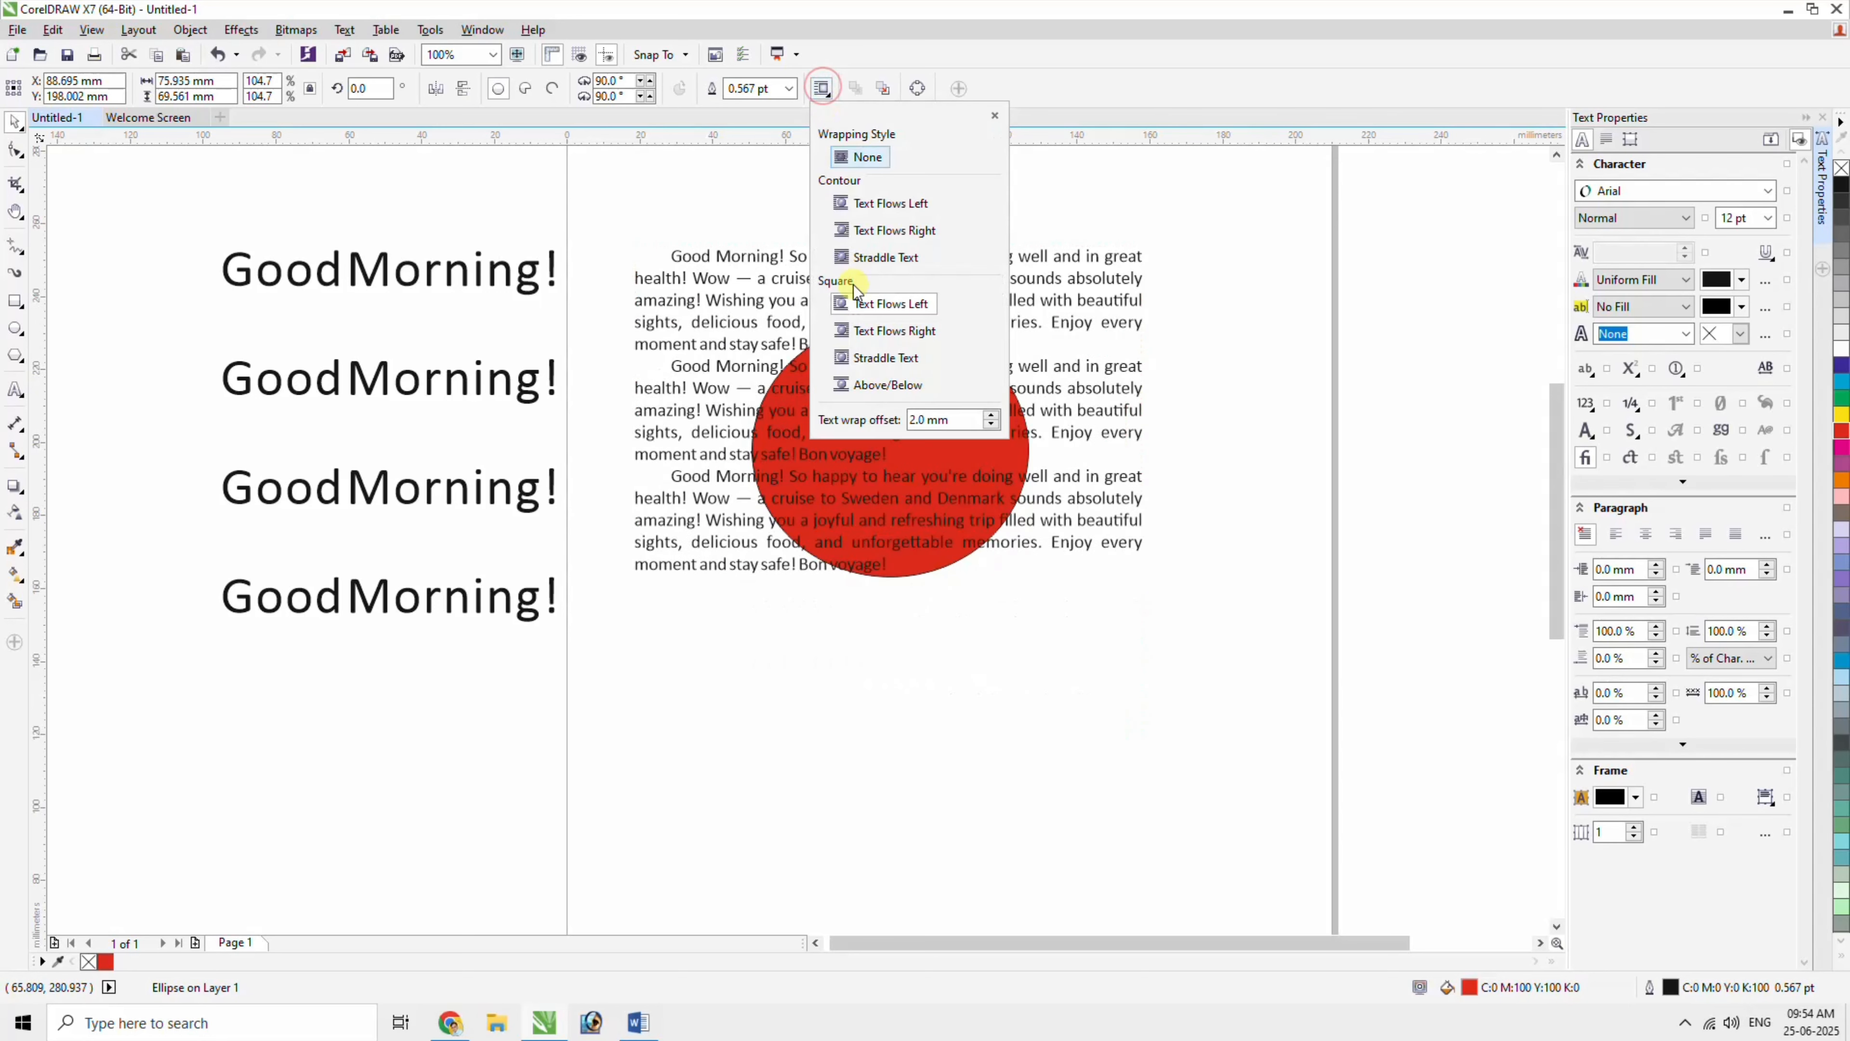
click(860, 203)
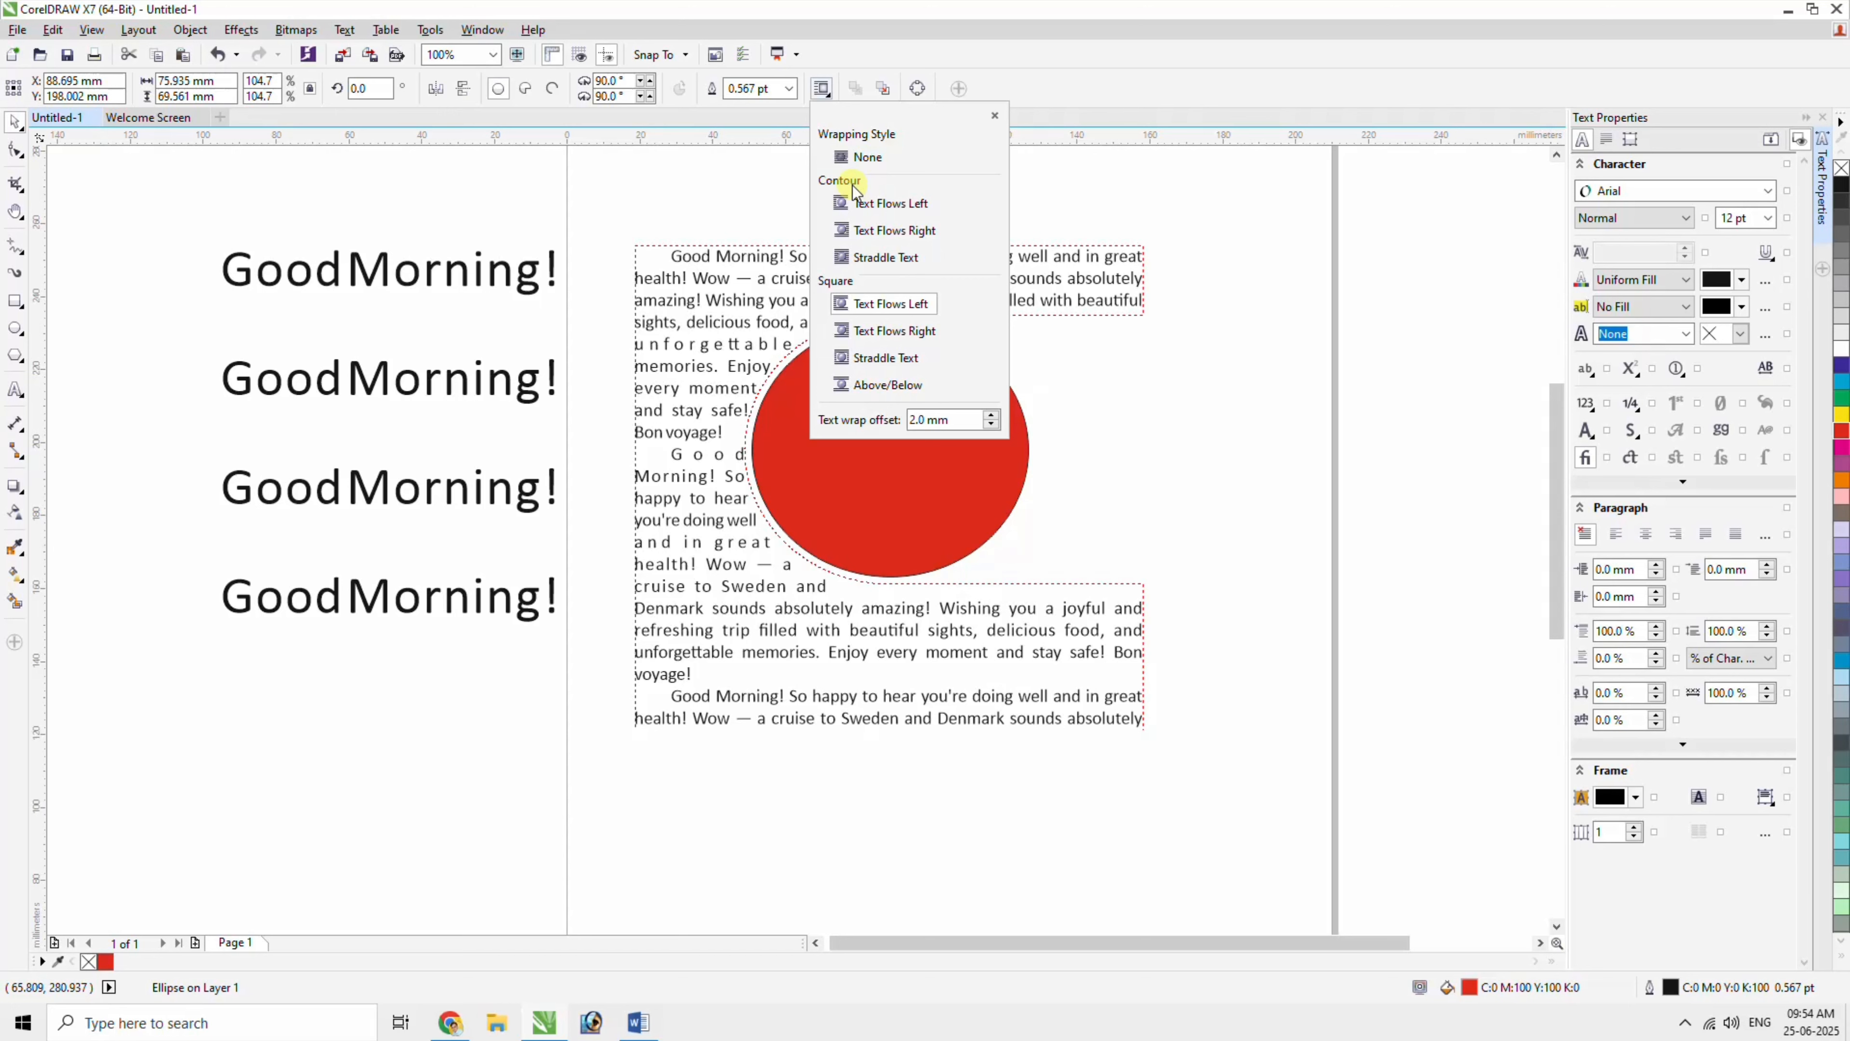
click(885, 230)
click(885, 257)
click(881, 357)
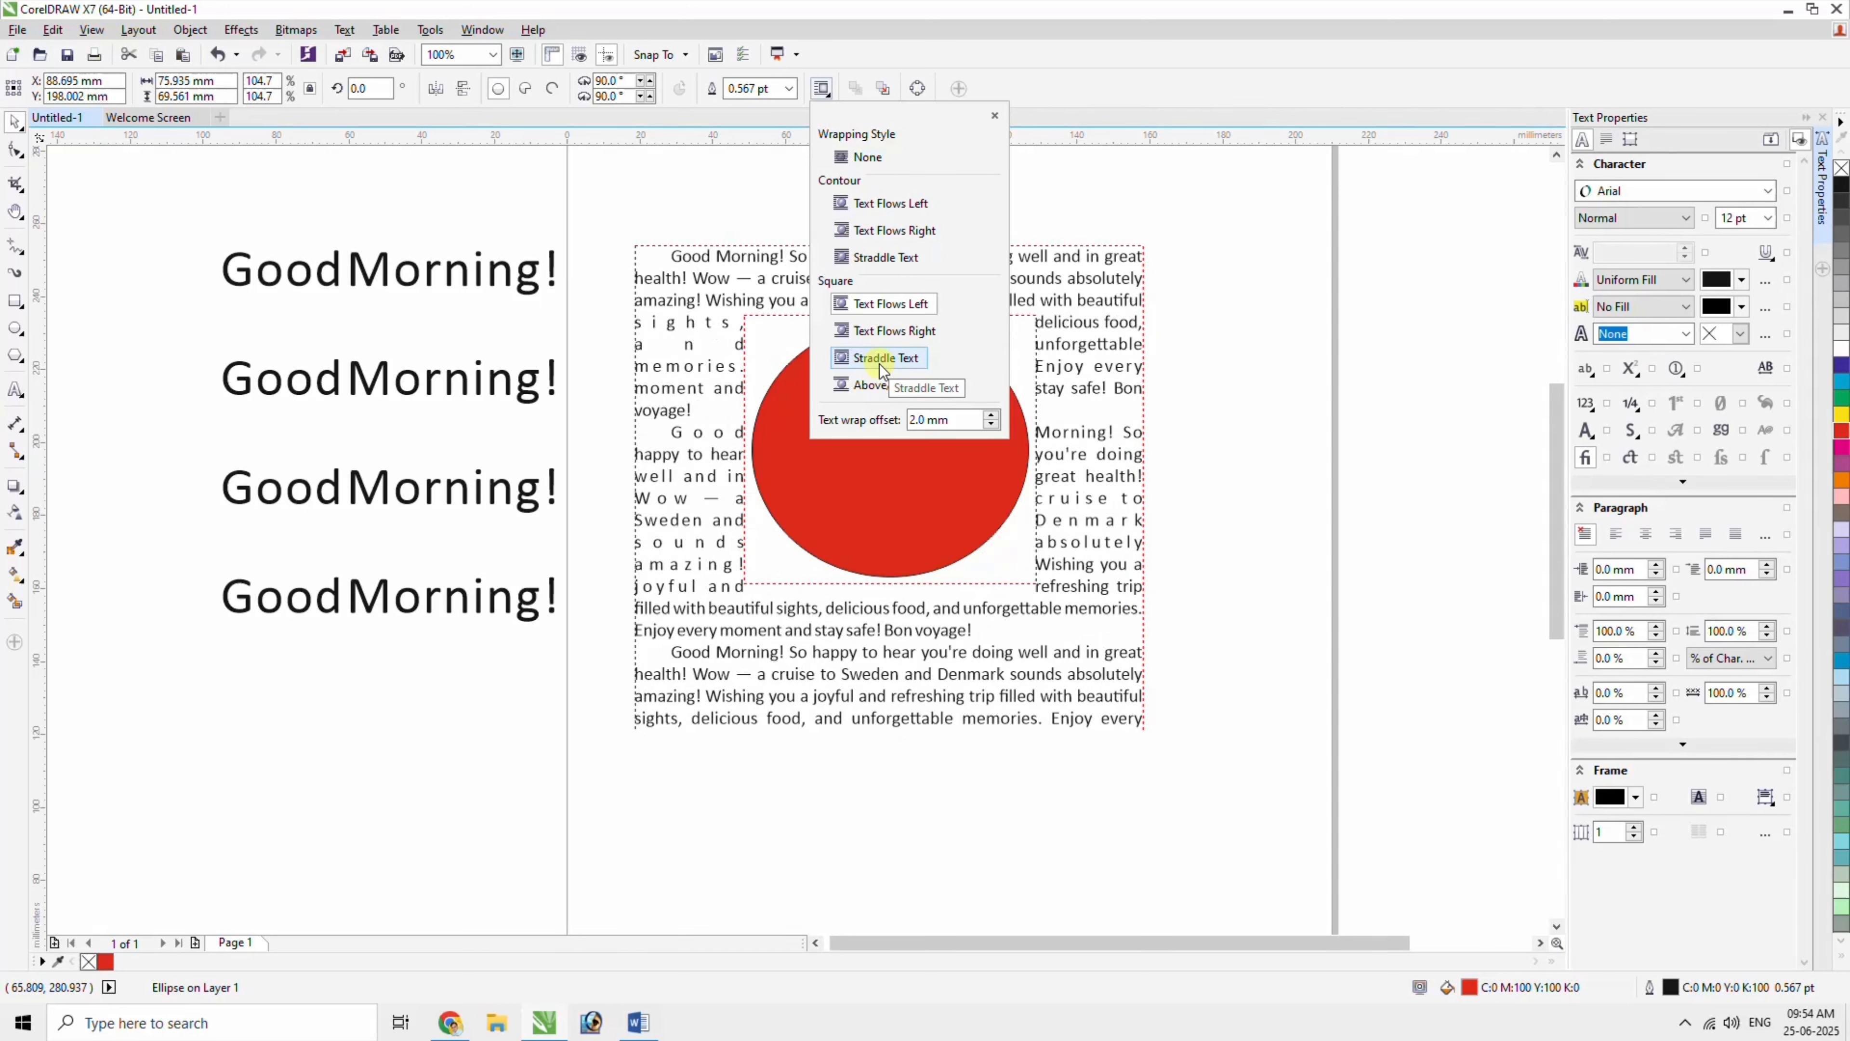
click(880, 386)
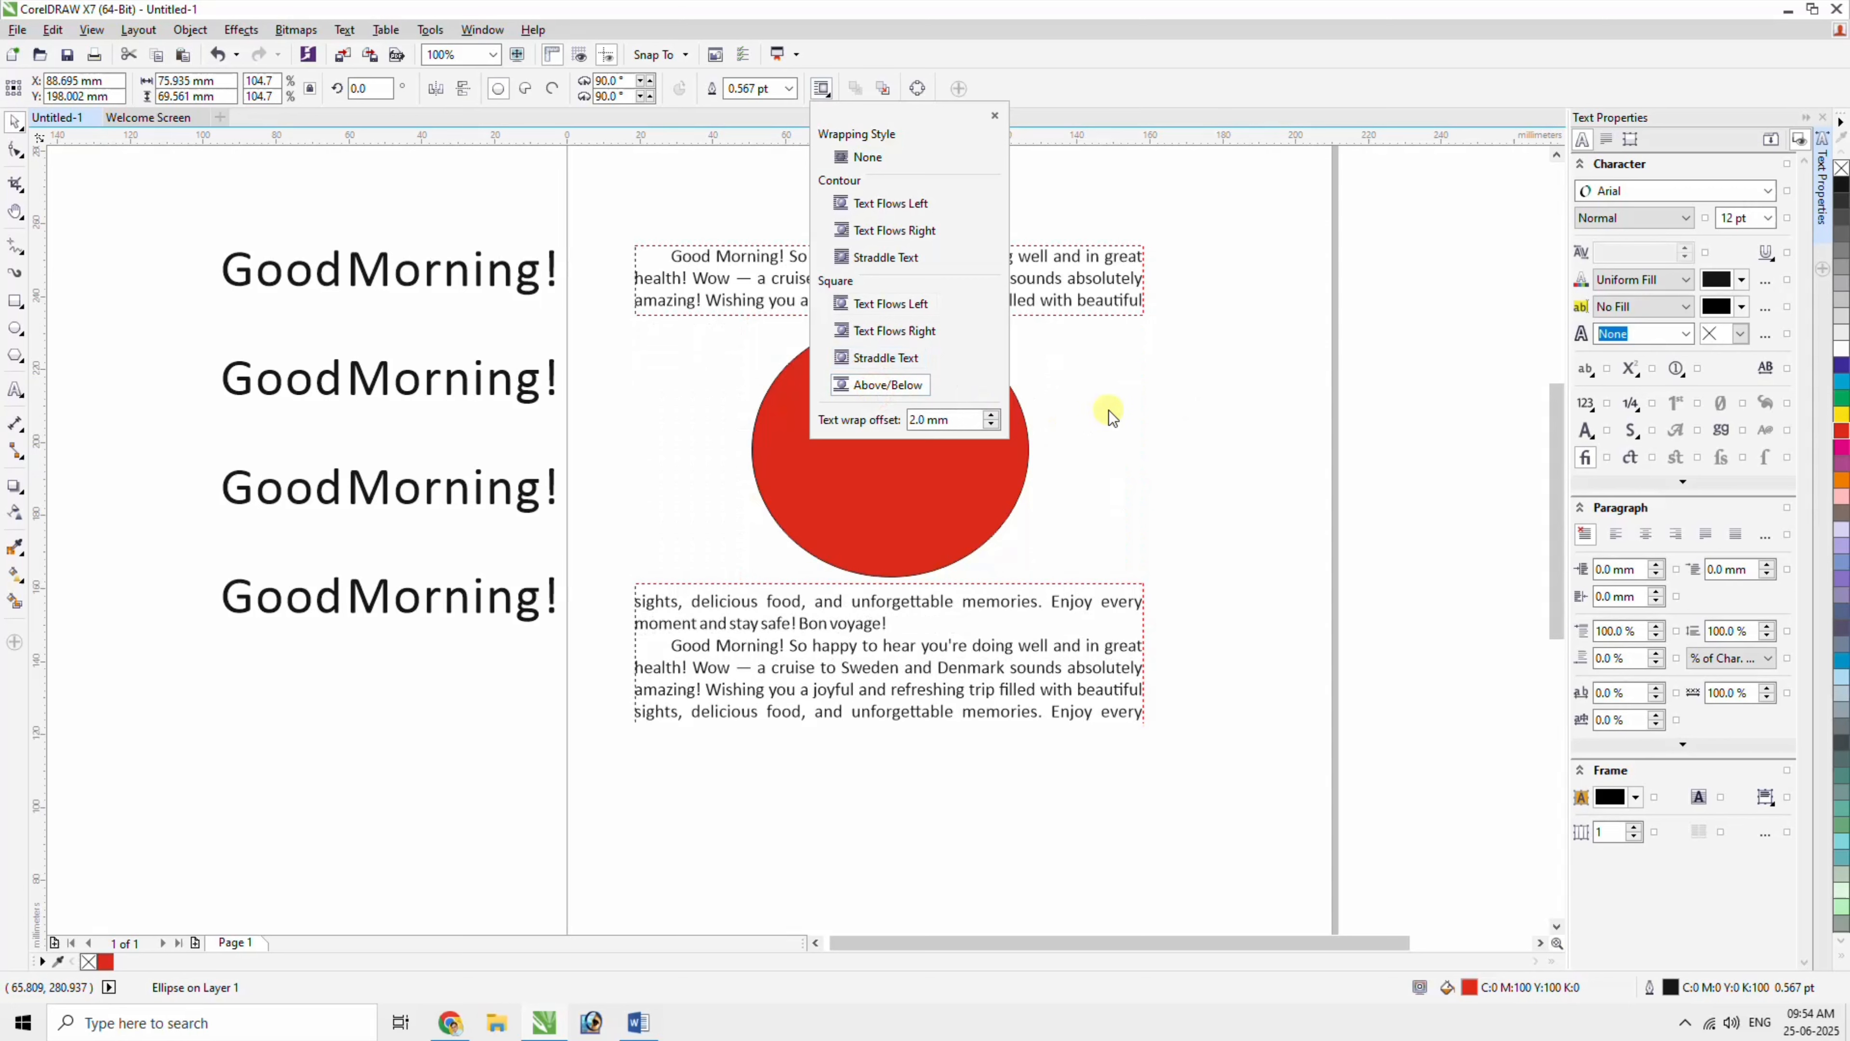
click(1457, 362)
click(996, 448)
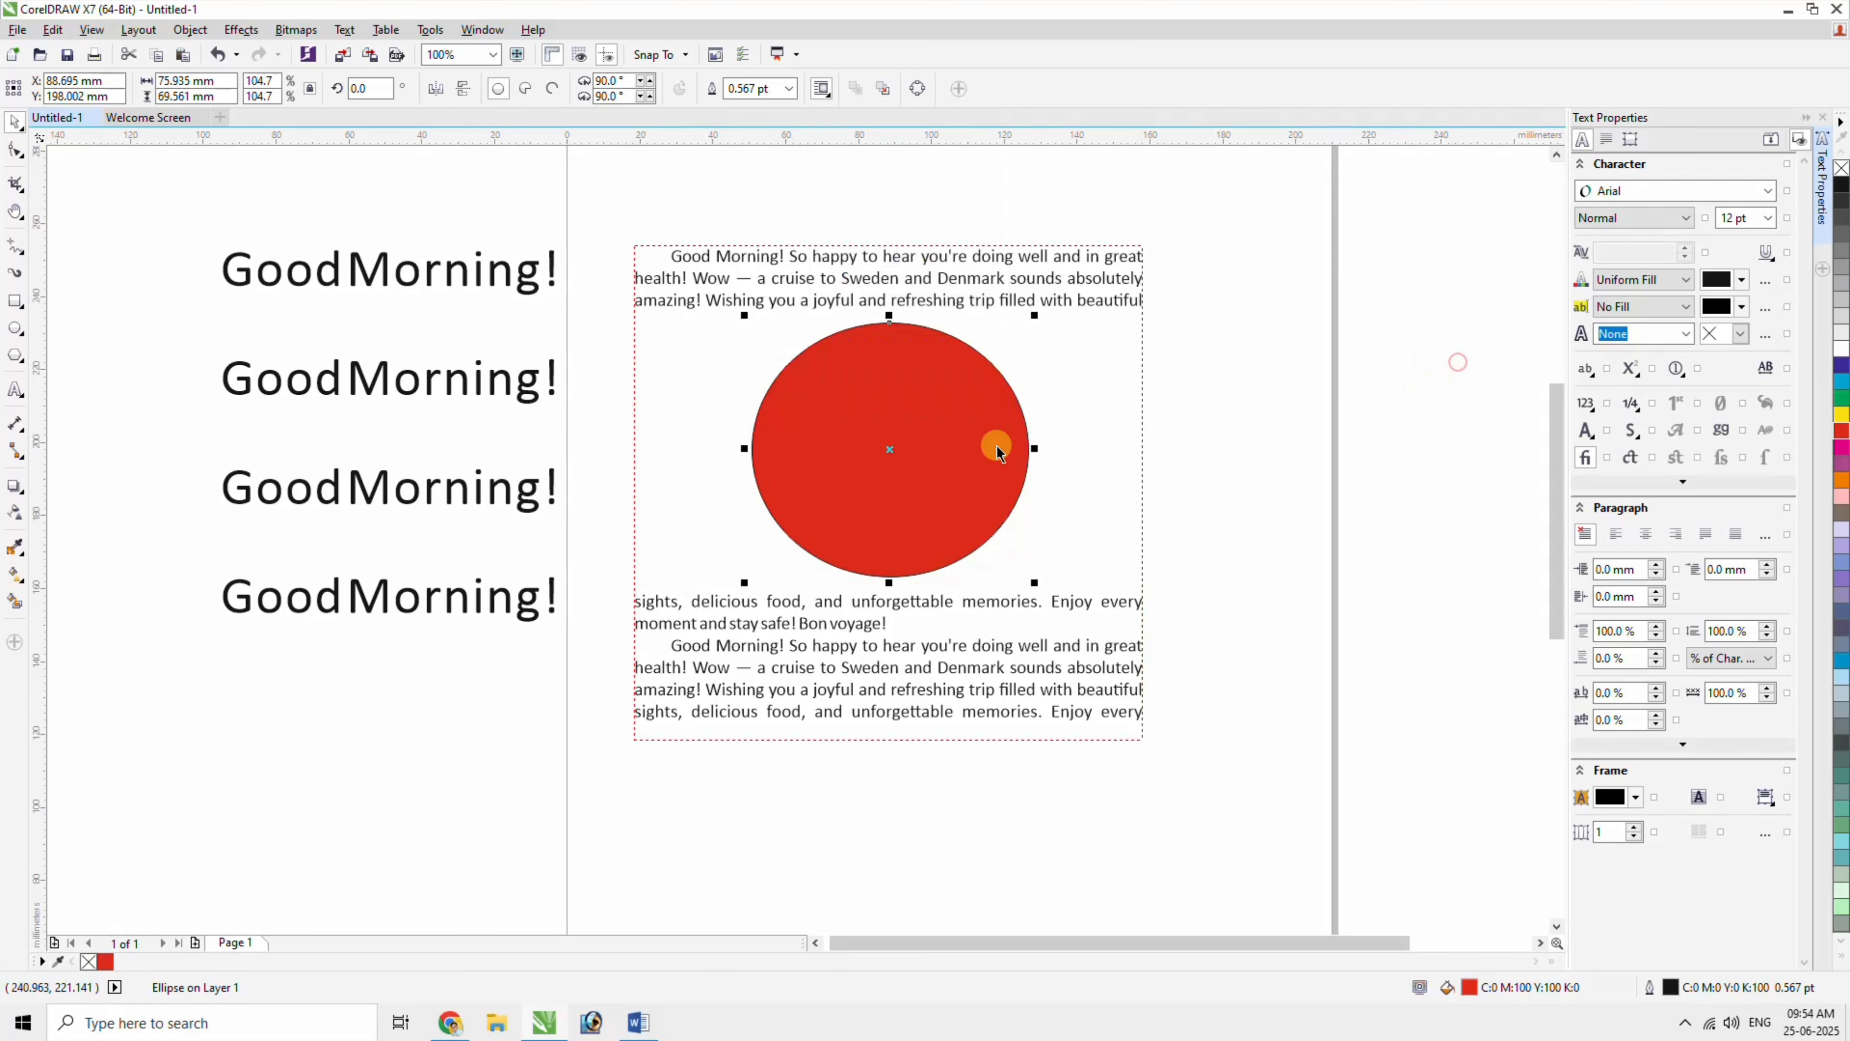
Set the ellipse's wrapping to contour Text Flows Right and shift it about 26 mm left within the paragraph frame.
click(824, 91)
click(885, 258)
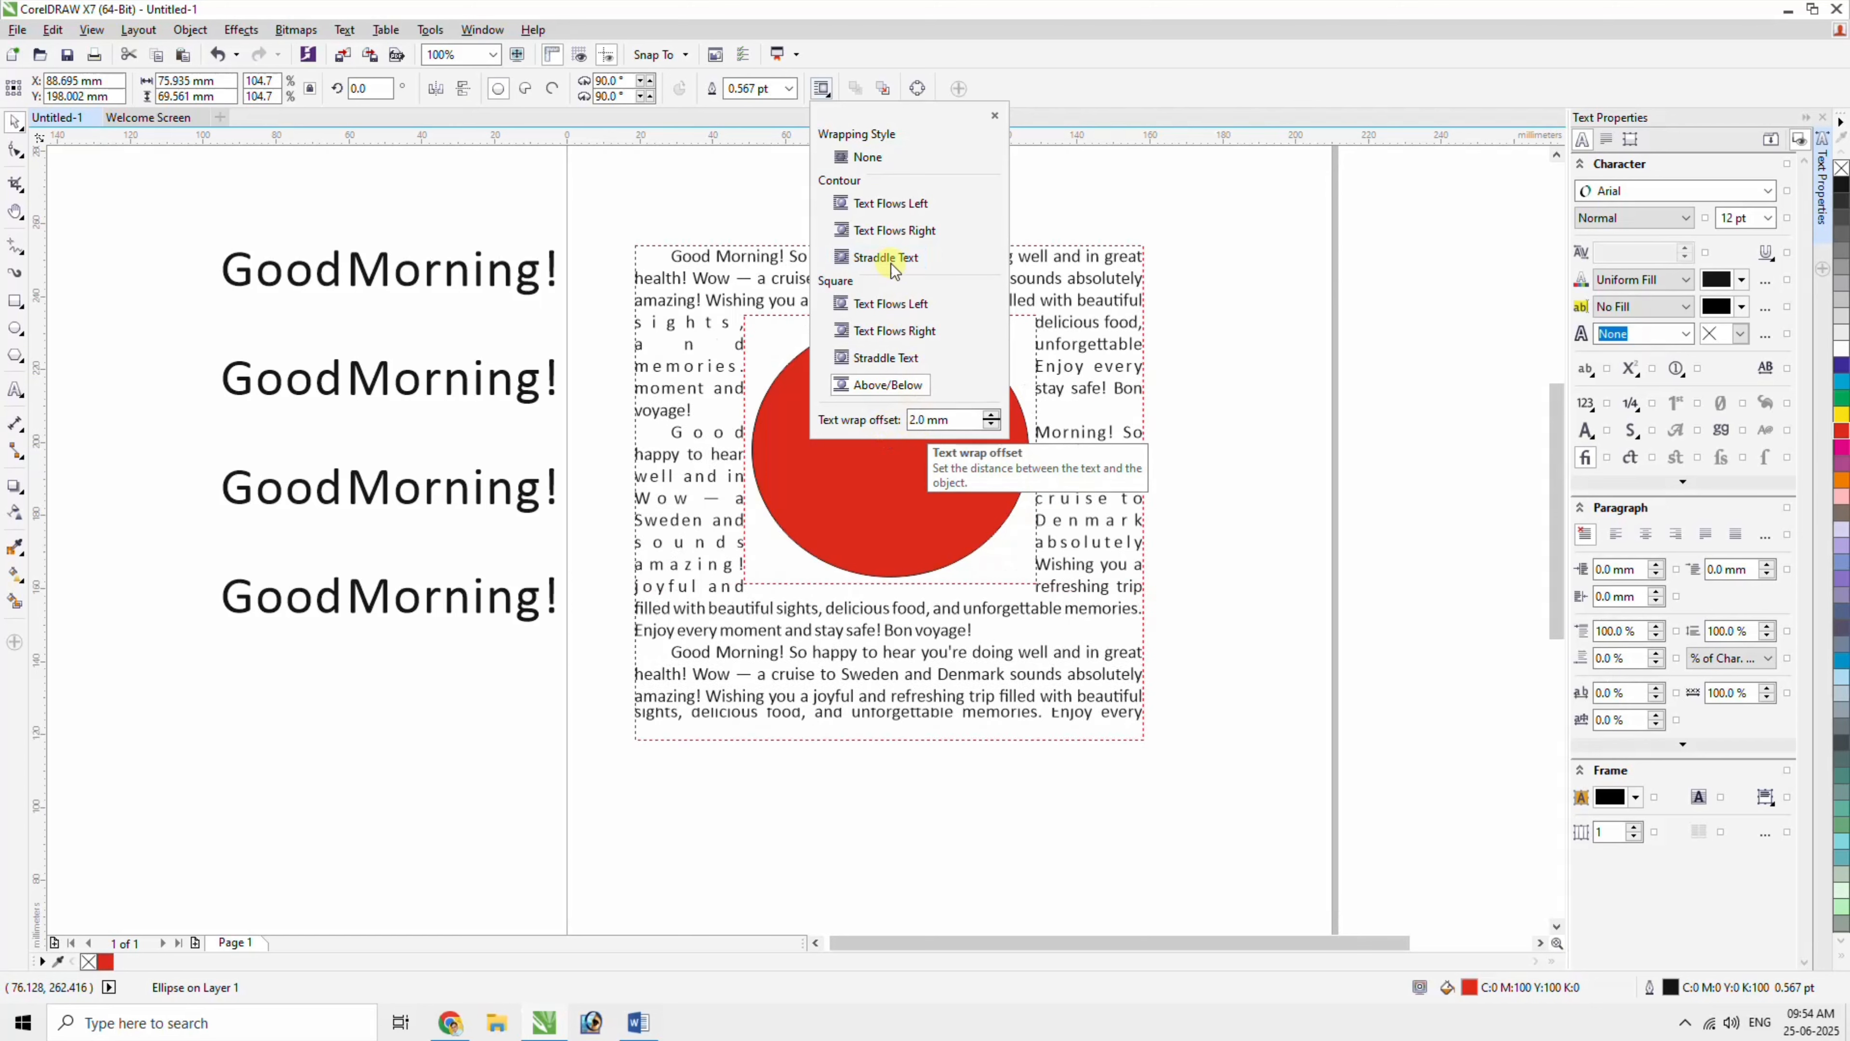
click(877, 204)
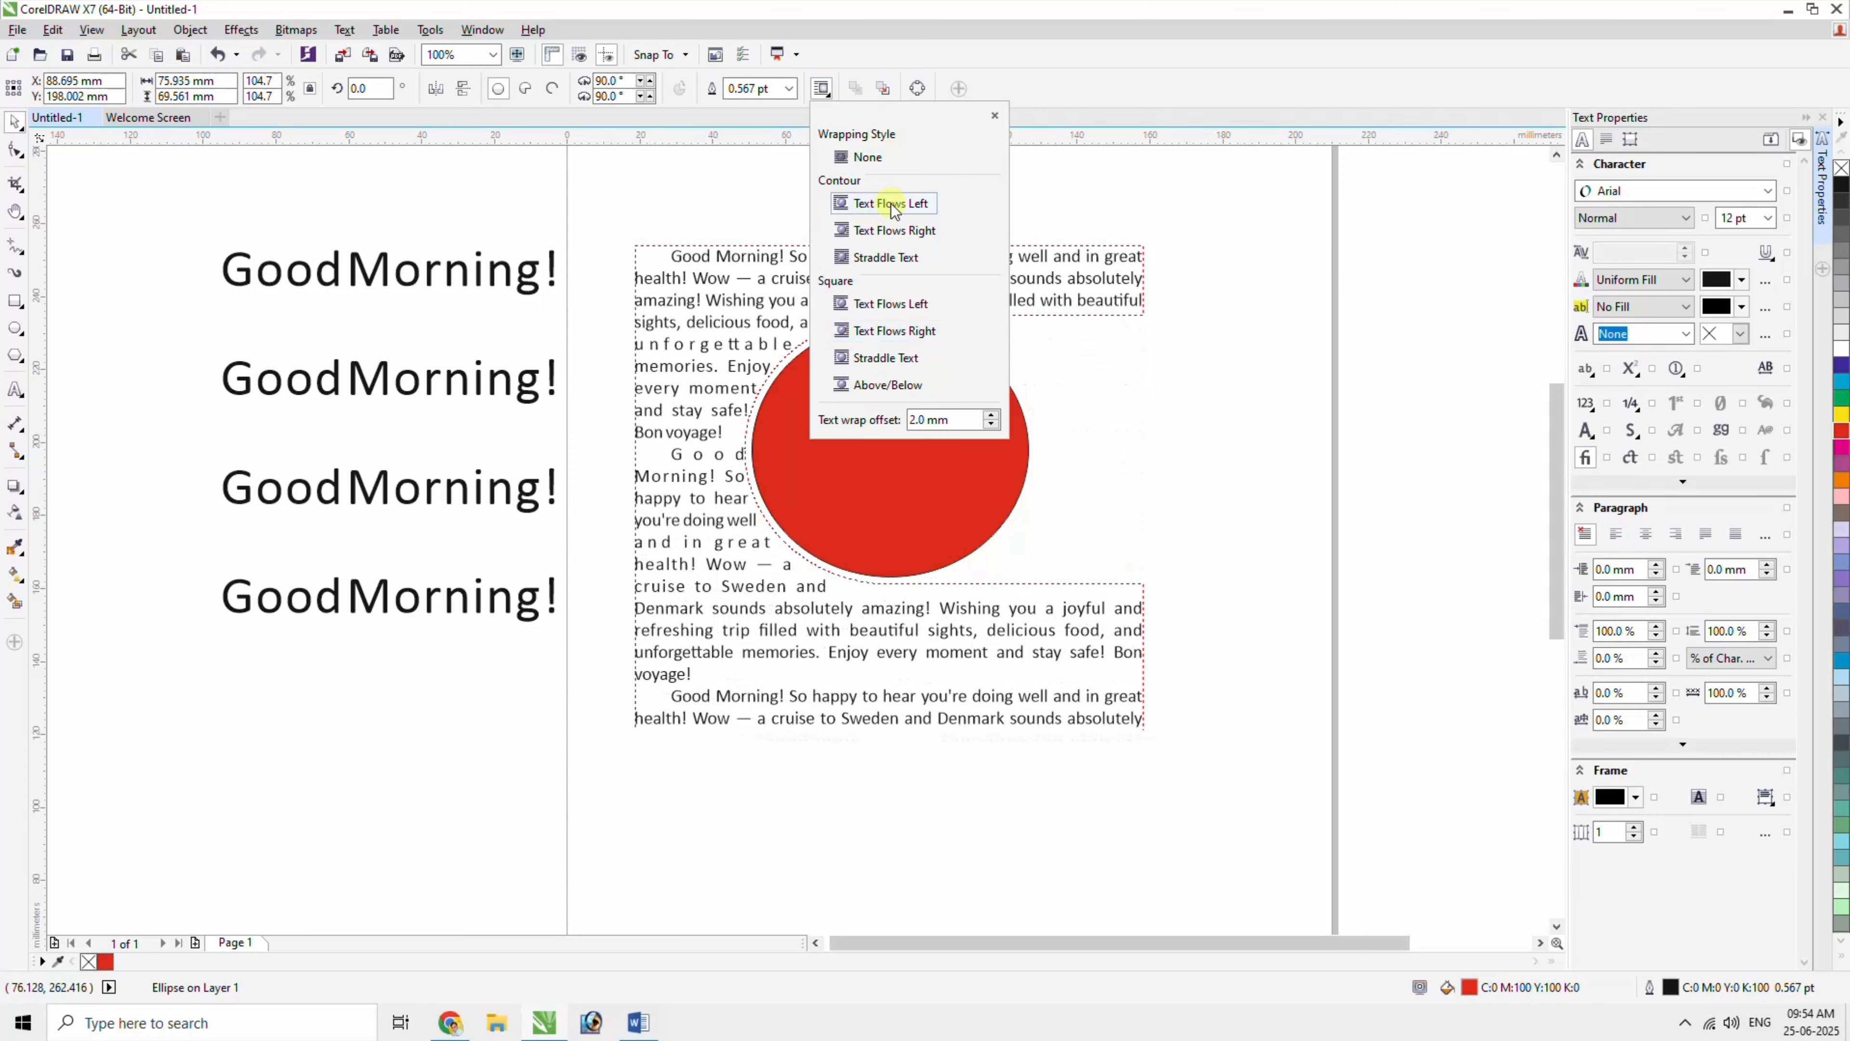
click(841, 229)
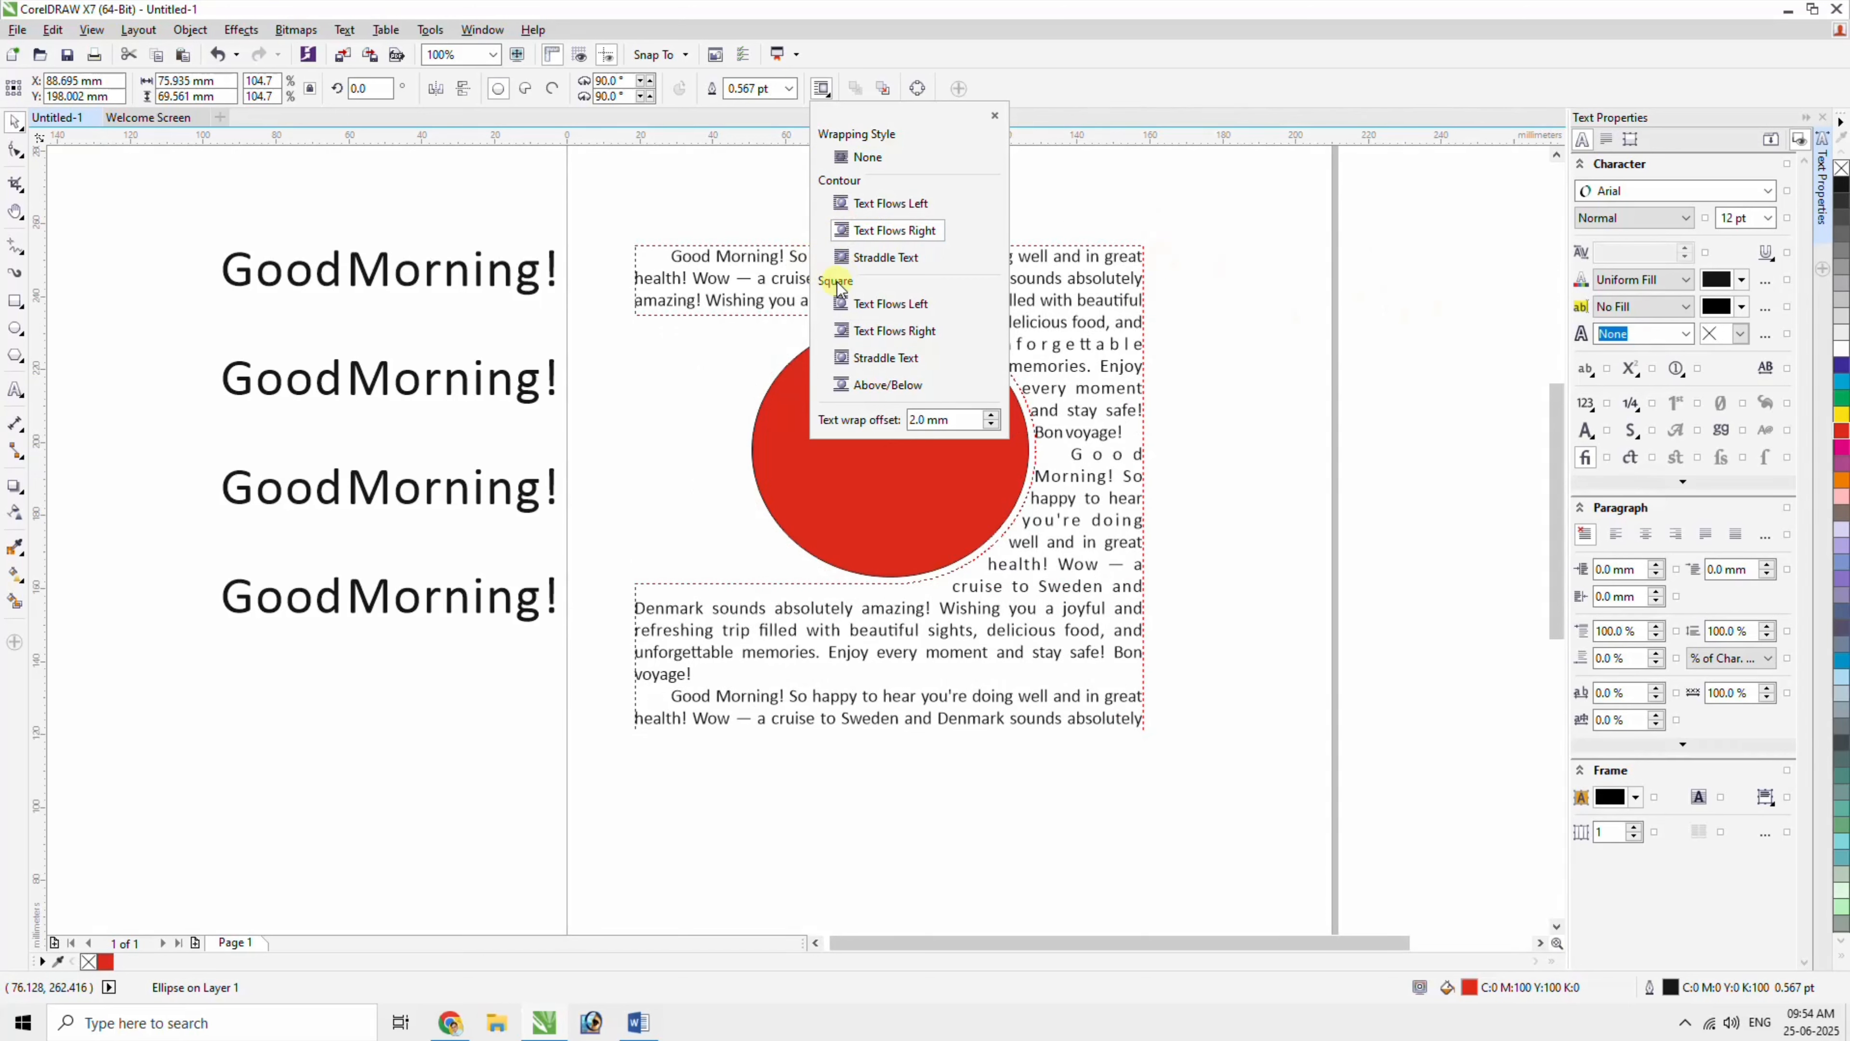
click(1383, 419)
drag(851, 459, 770, 473)
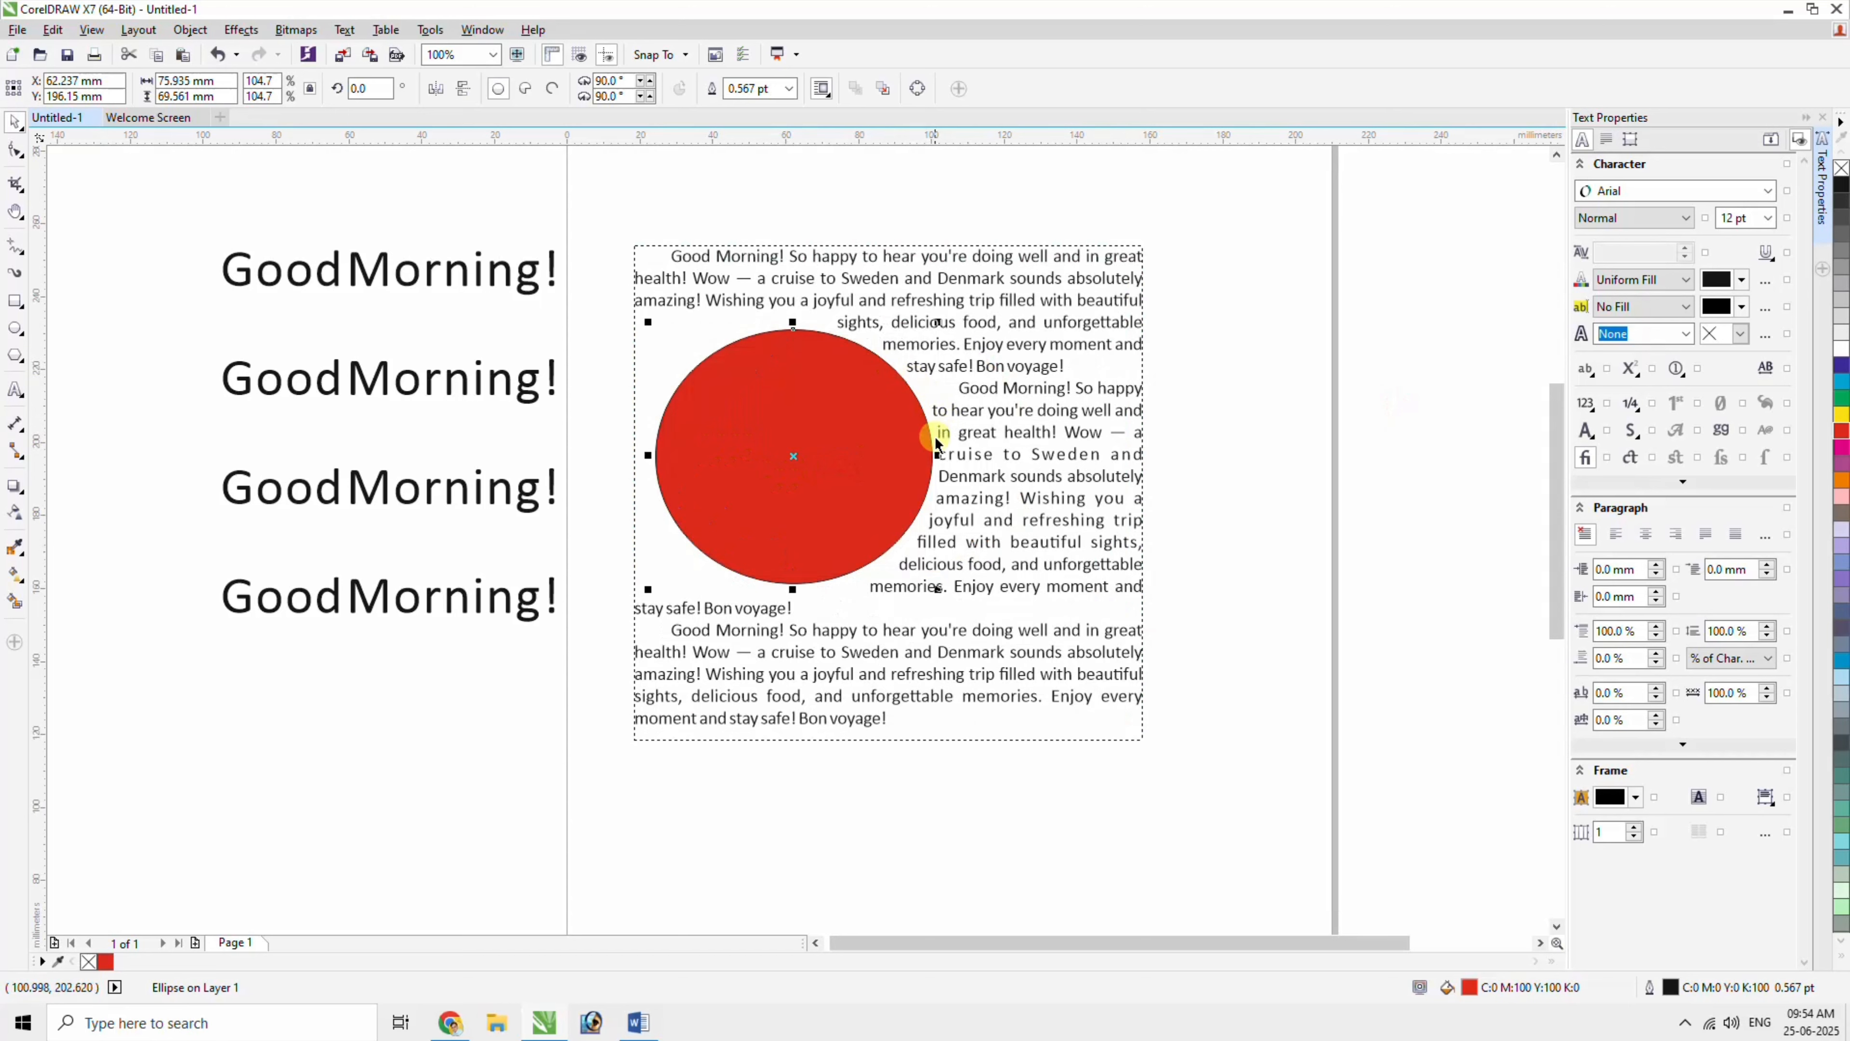
Set the text wrap offset around the ellipse to 10 mm with contour Text Flows Right wrapping.
click(821, 88)
click(885, 357)
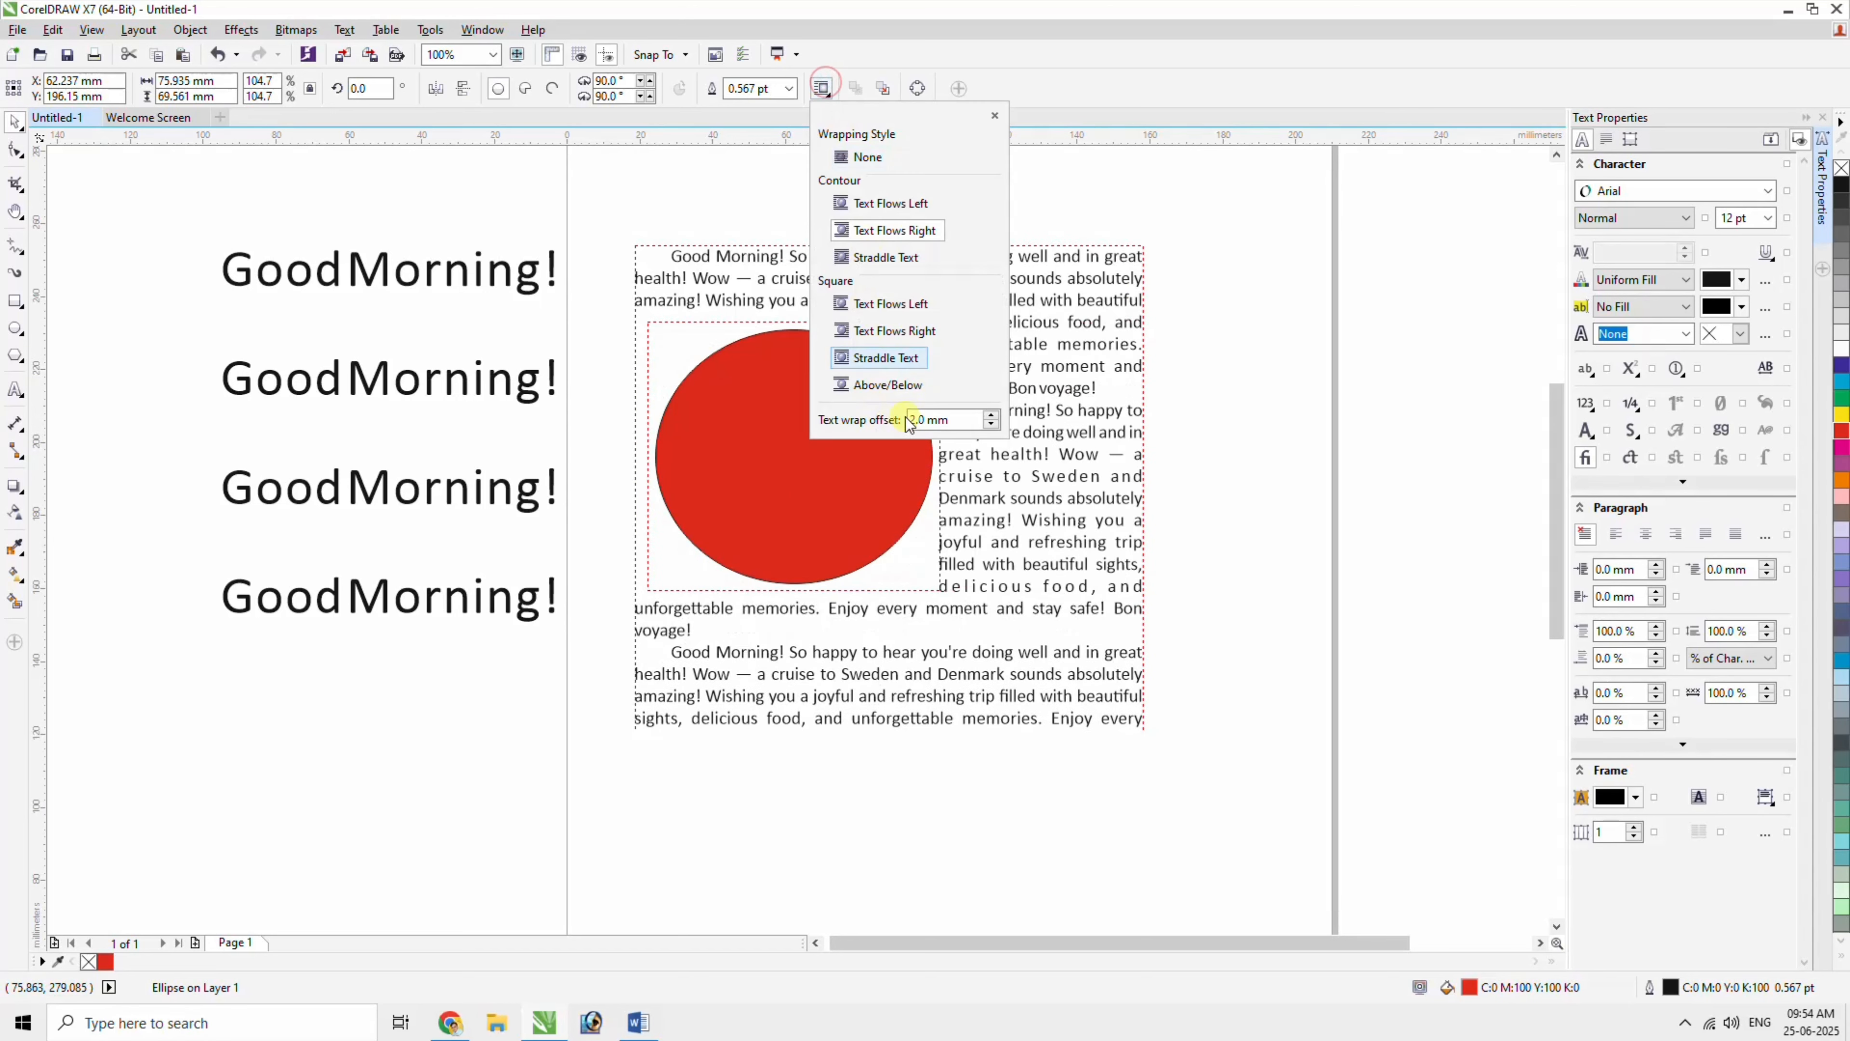
text(10)
key(Return)
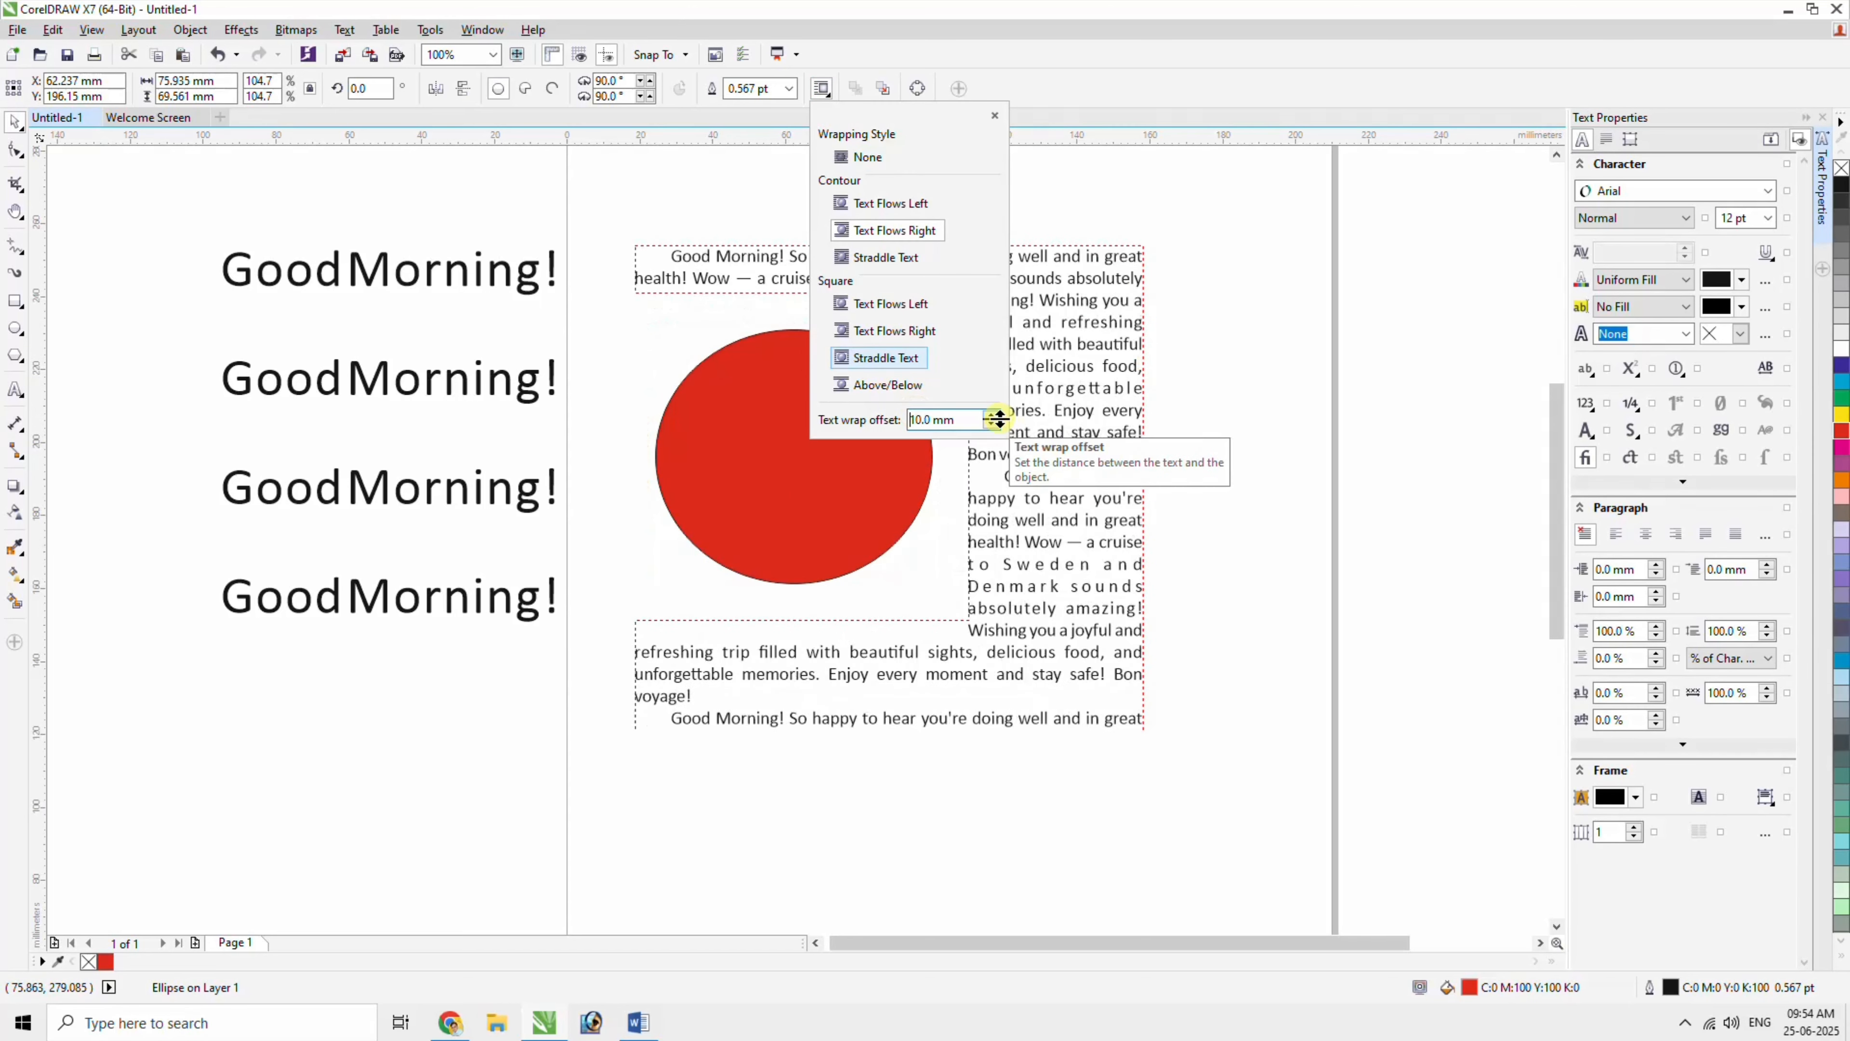
click(1255, 449)
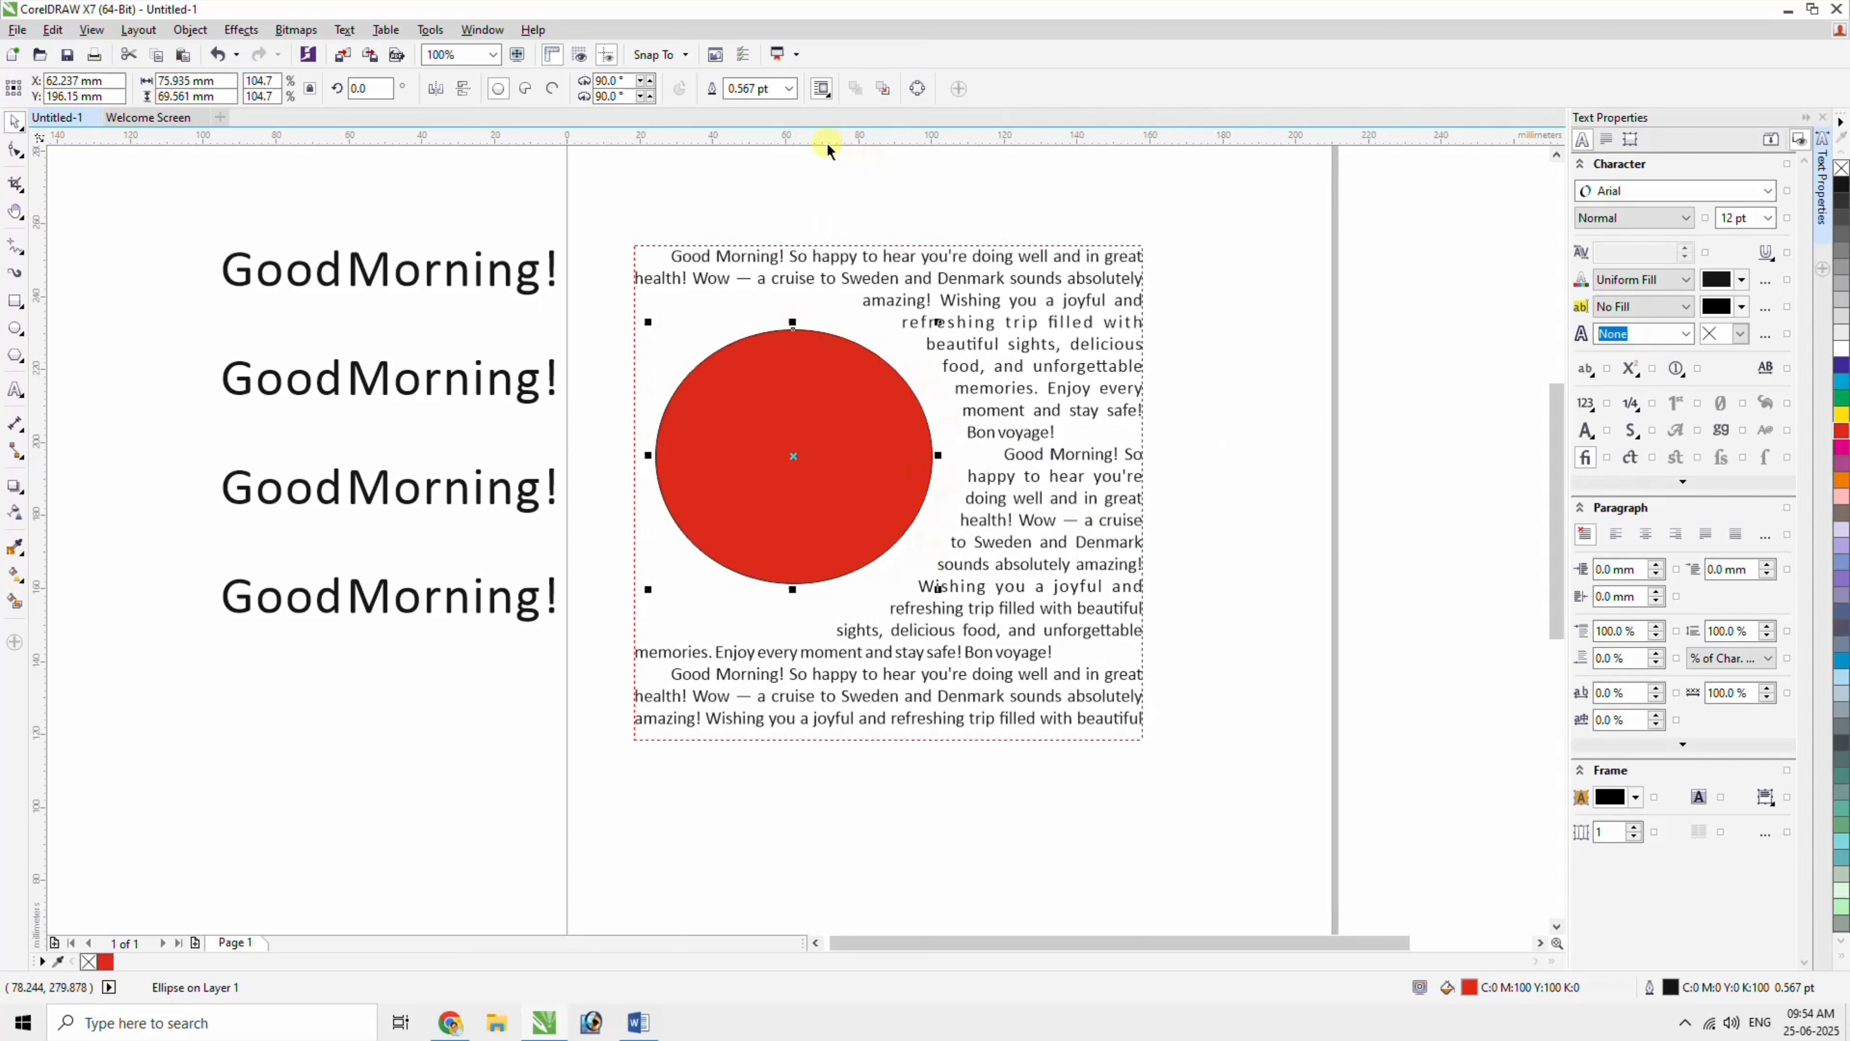
click(821, 88)
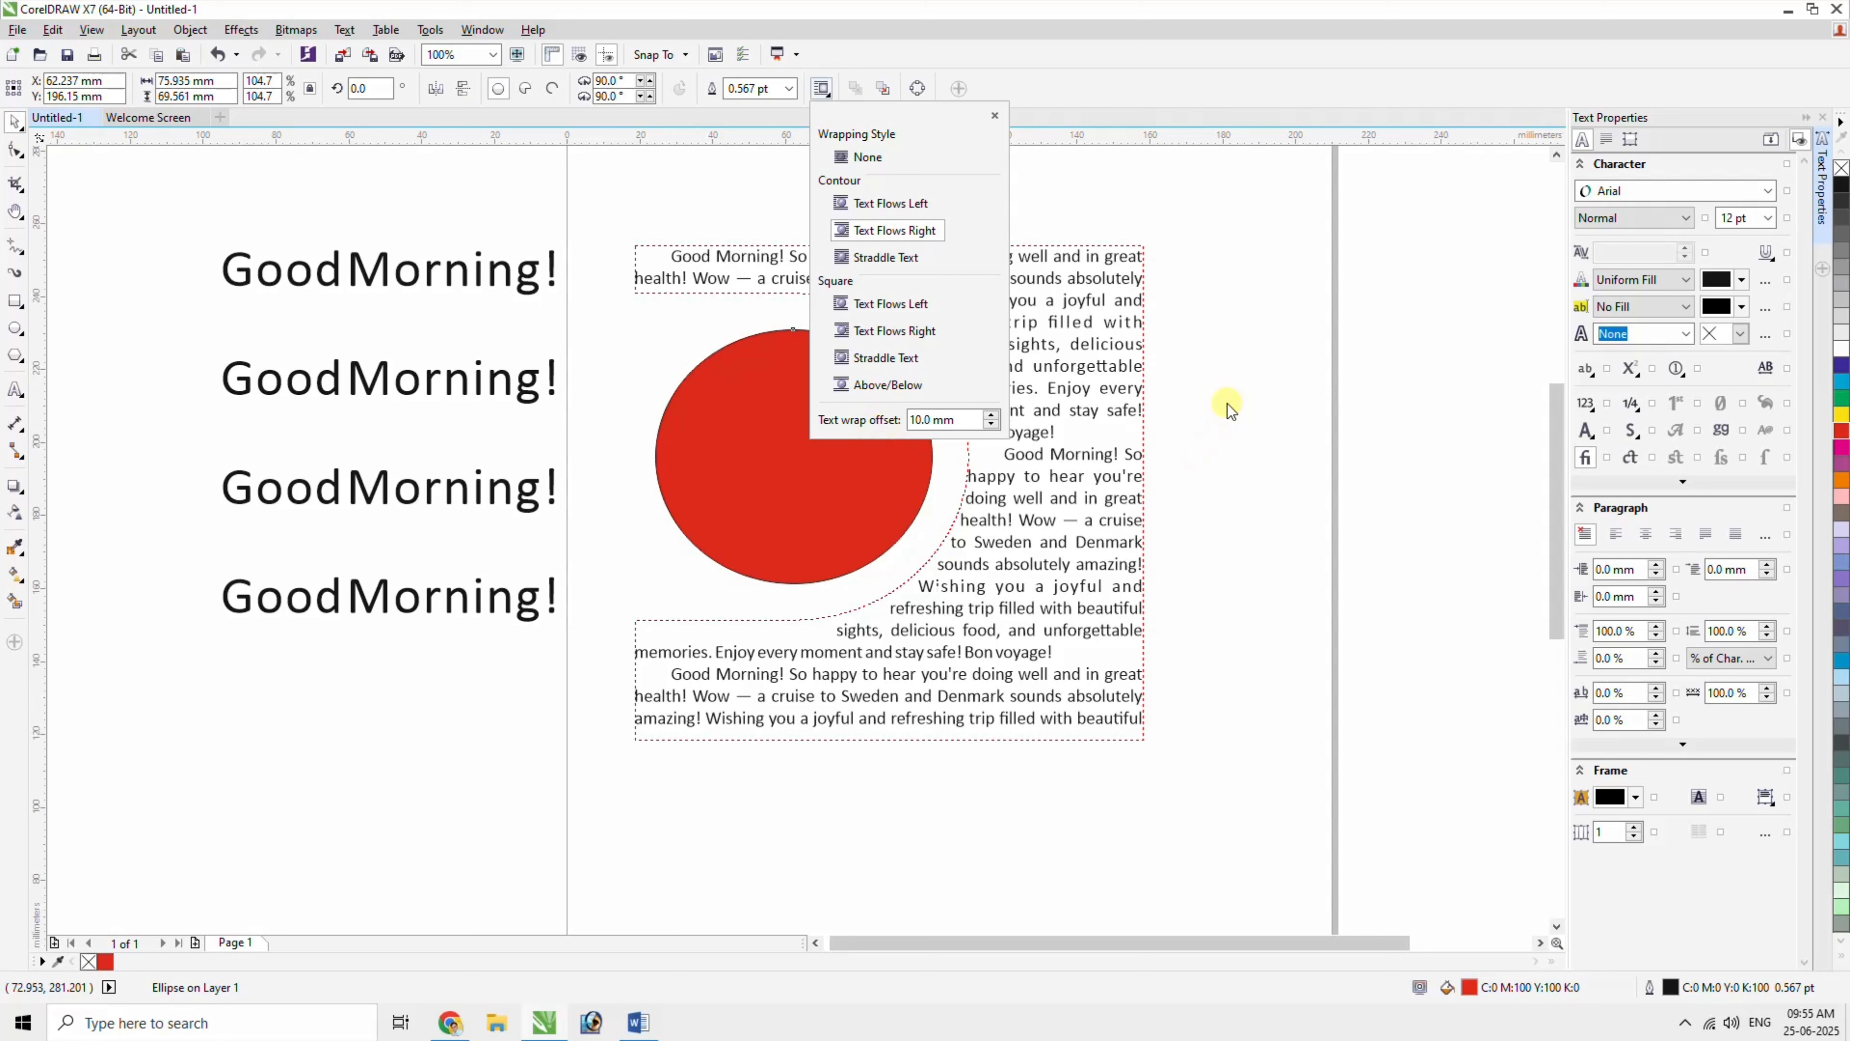
click(1390, 286)
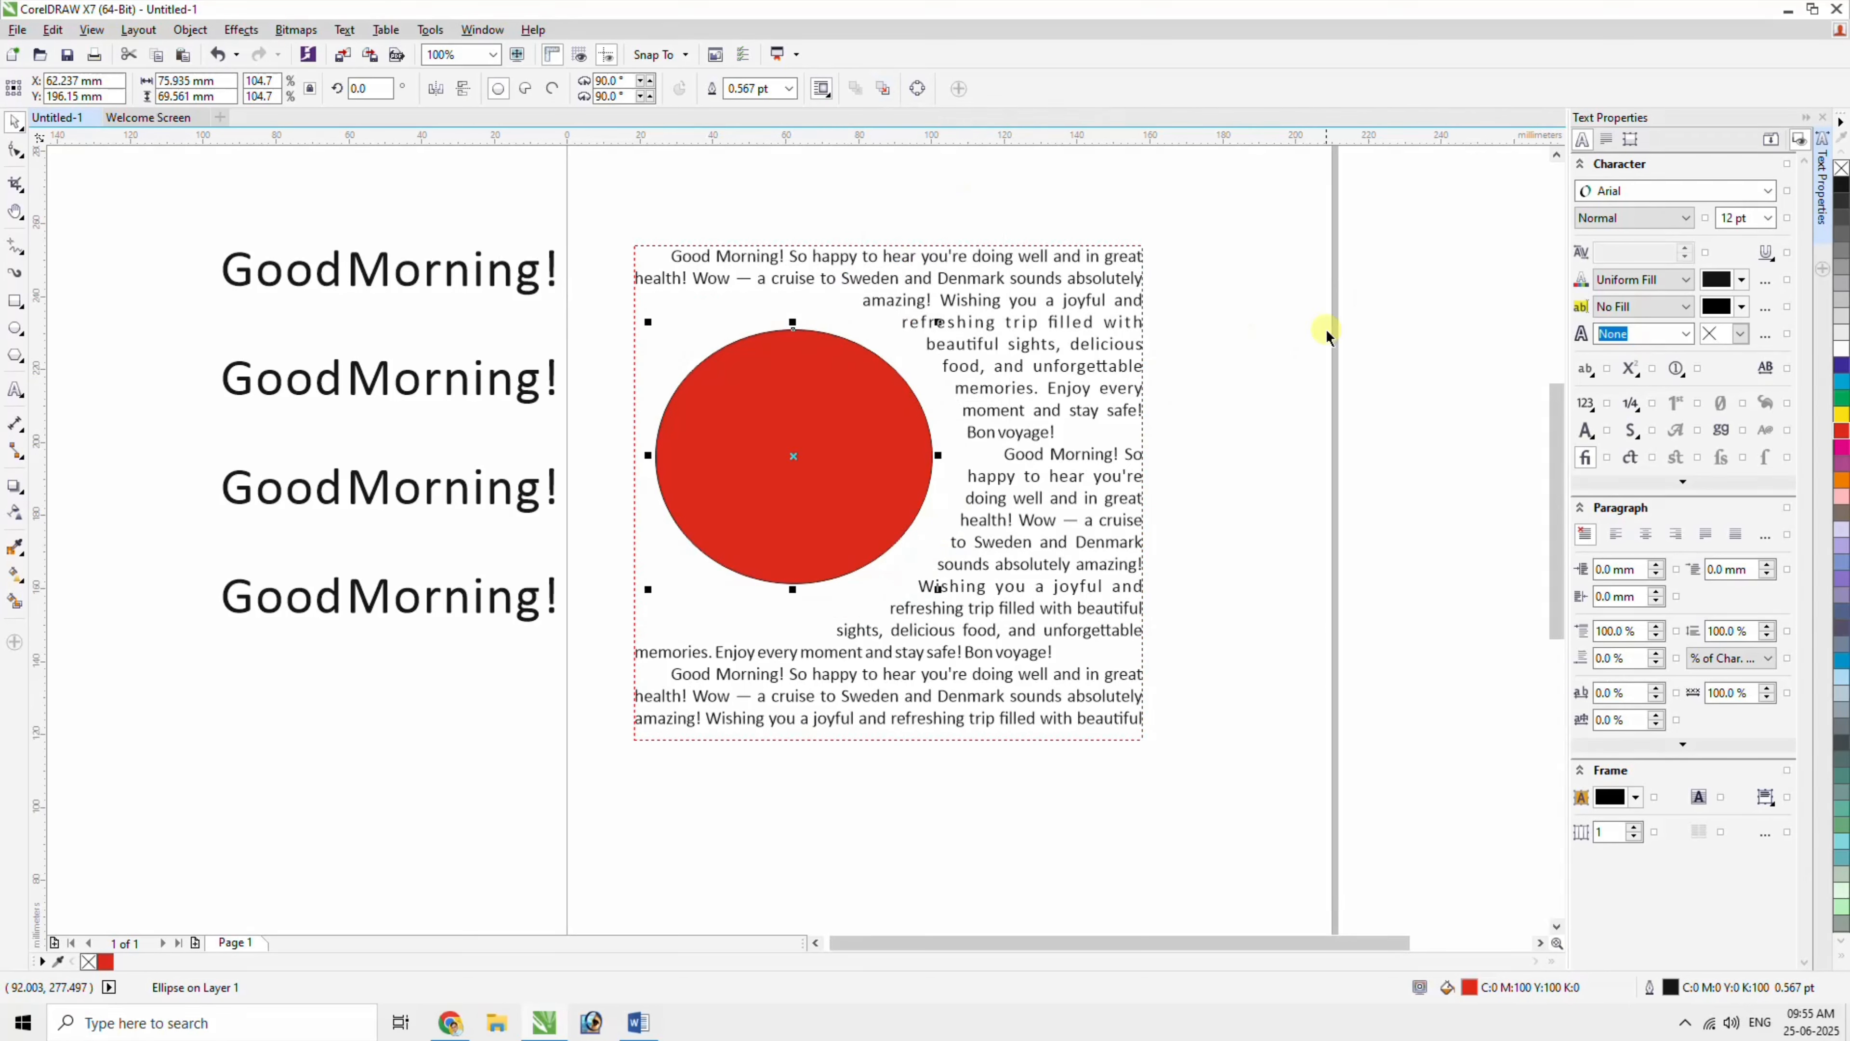
Delete the red ellipse from the paragraph text frame.
click(1421, 334)
click(857, 472)
key(Delete)
Select the paragraph text frame and bring up the available text commands.
click(857, 473)
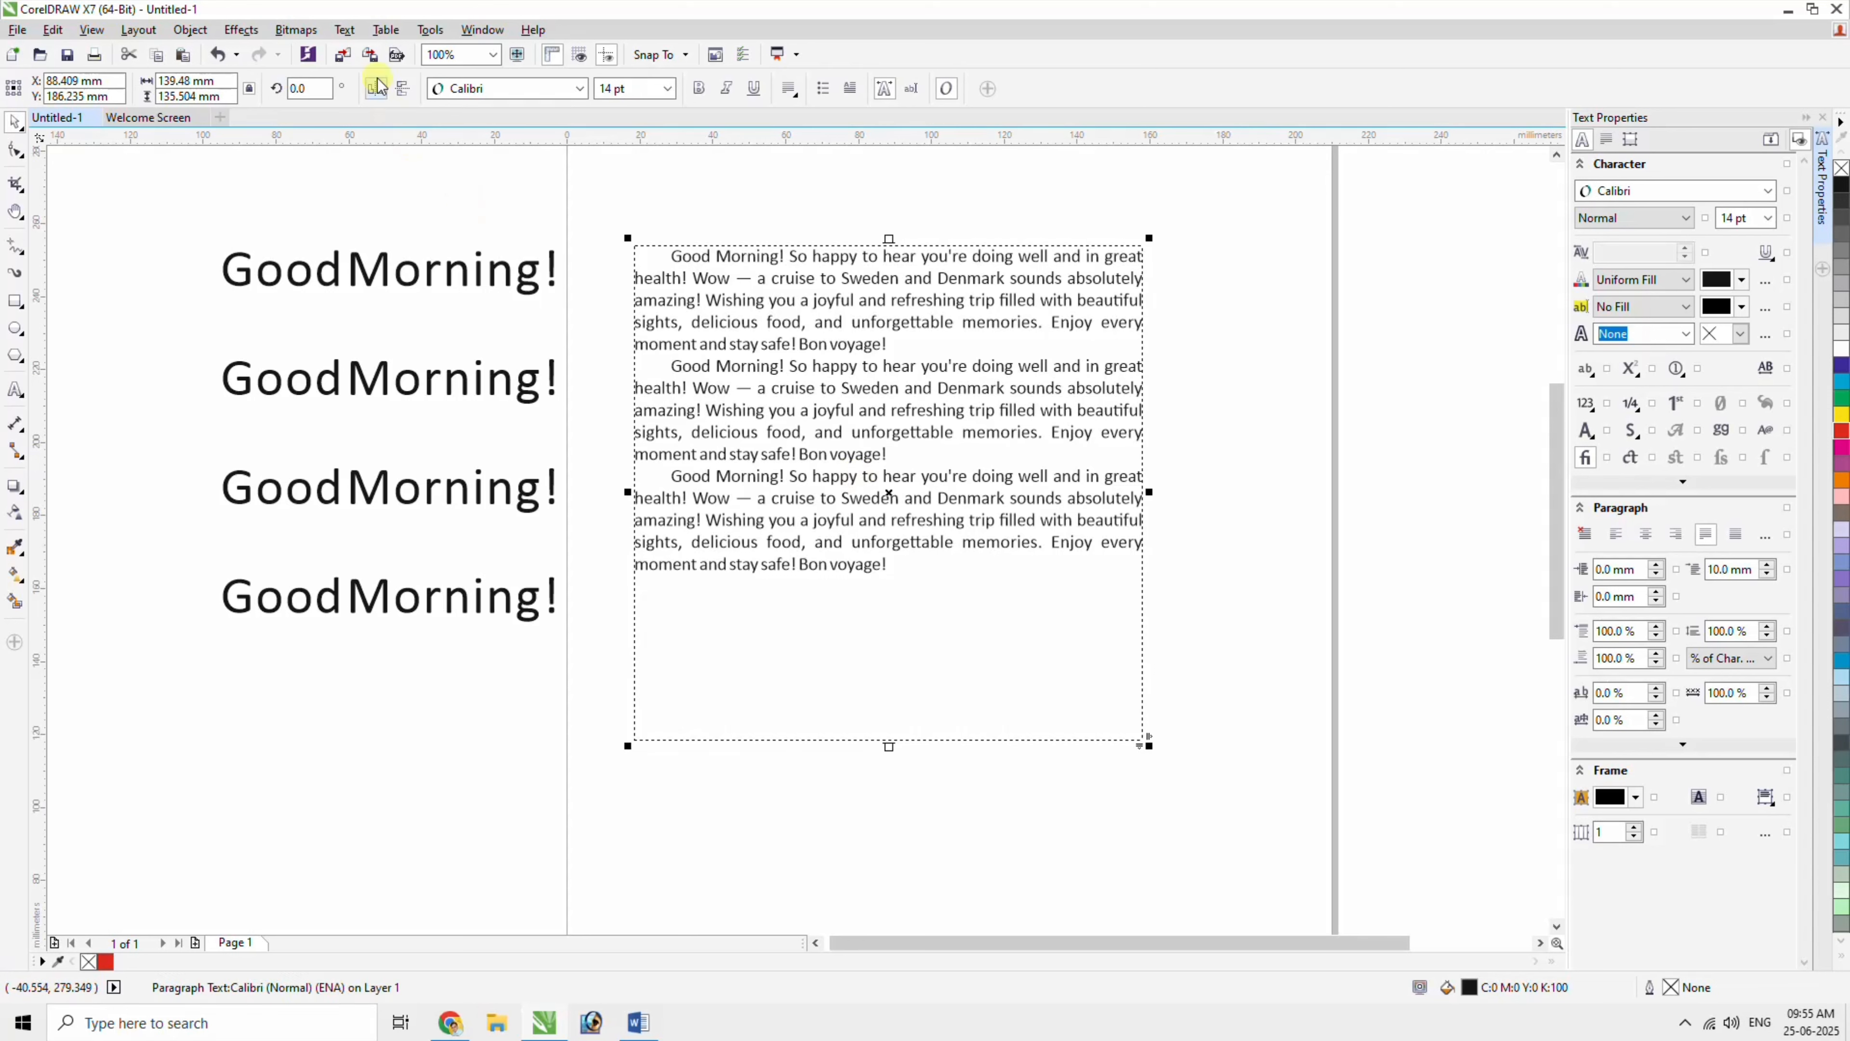
click(351, 33)
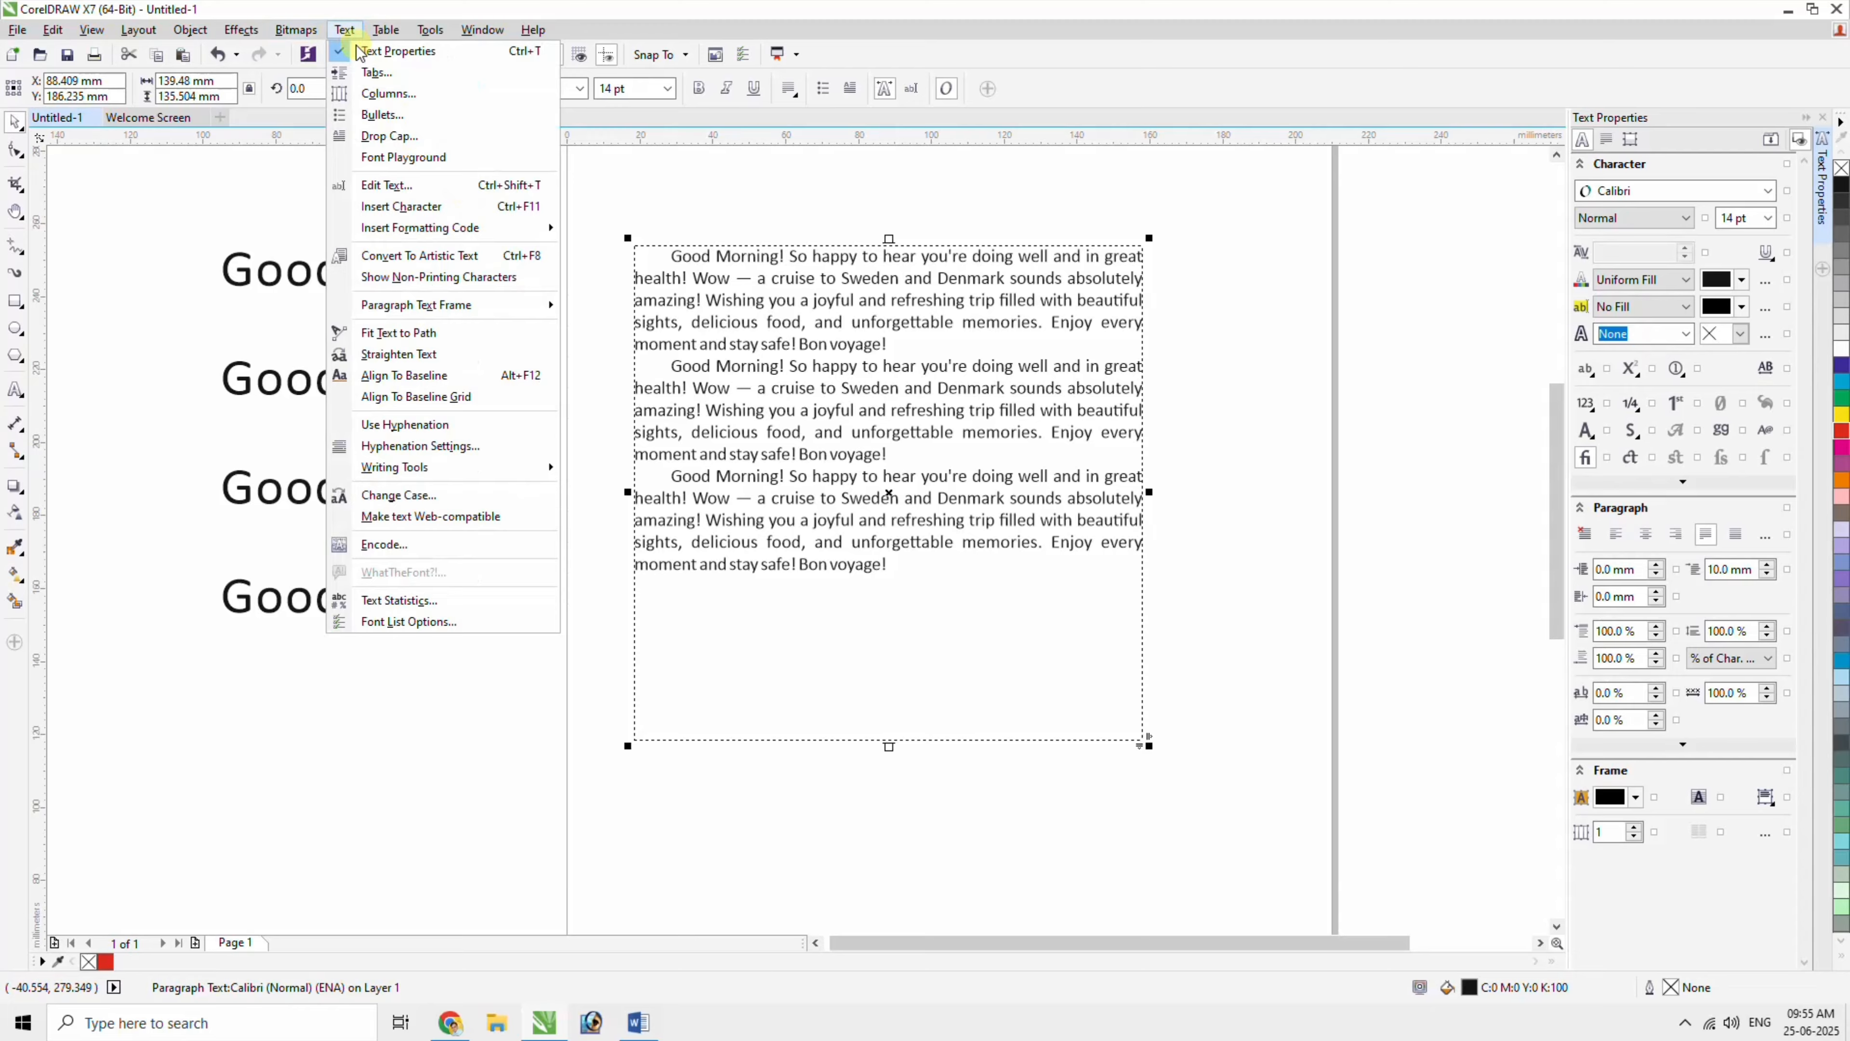